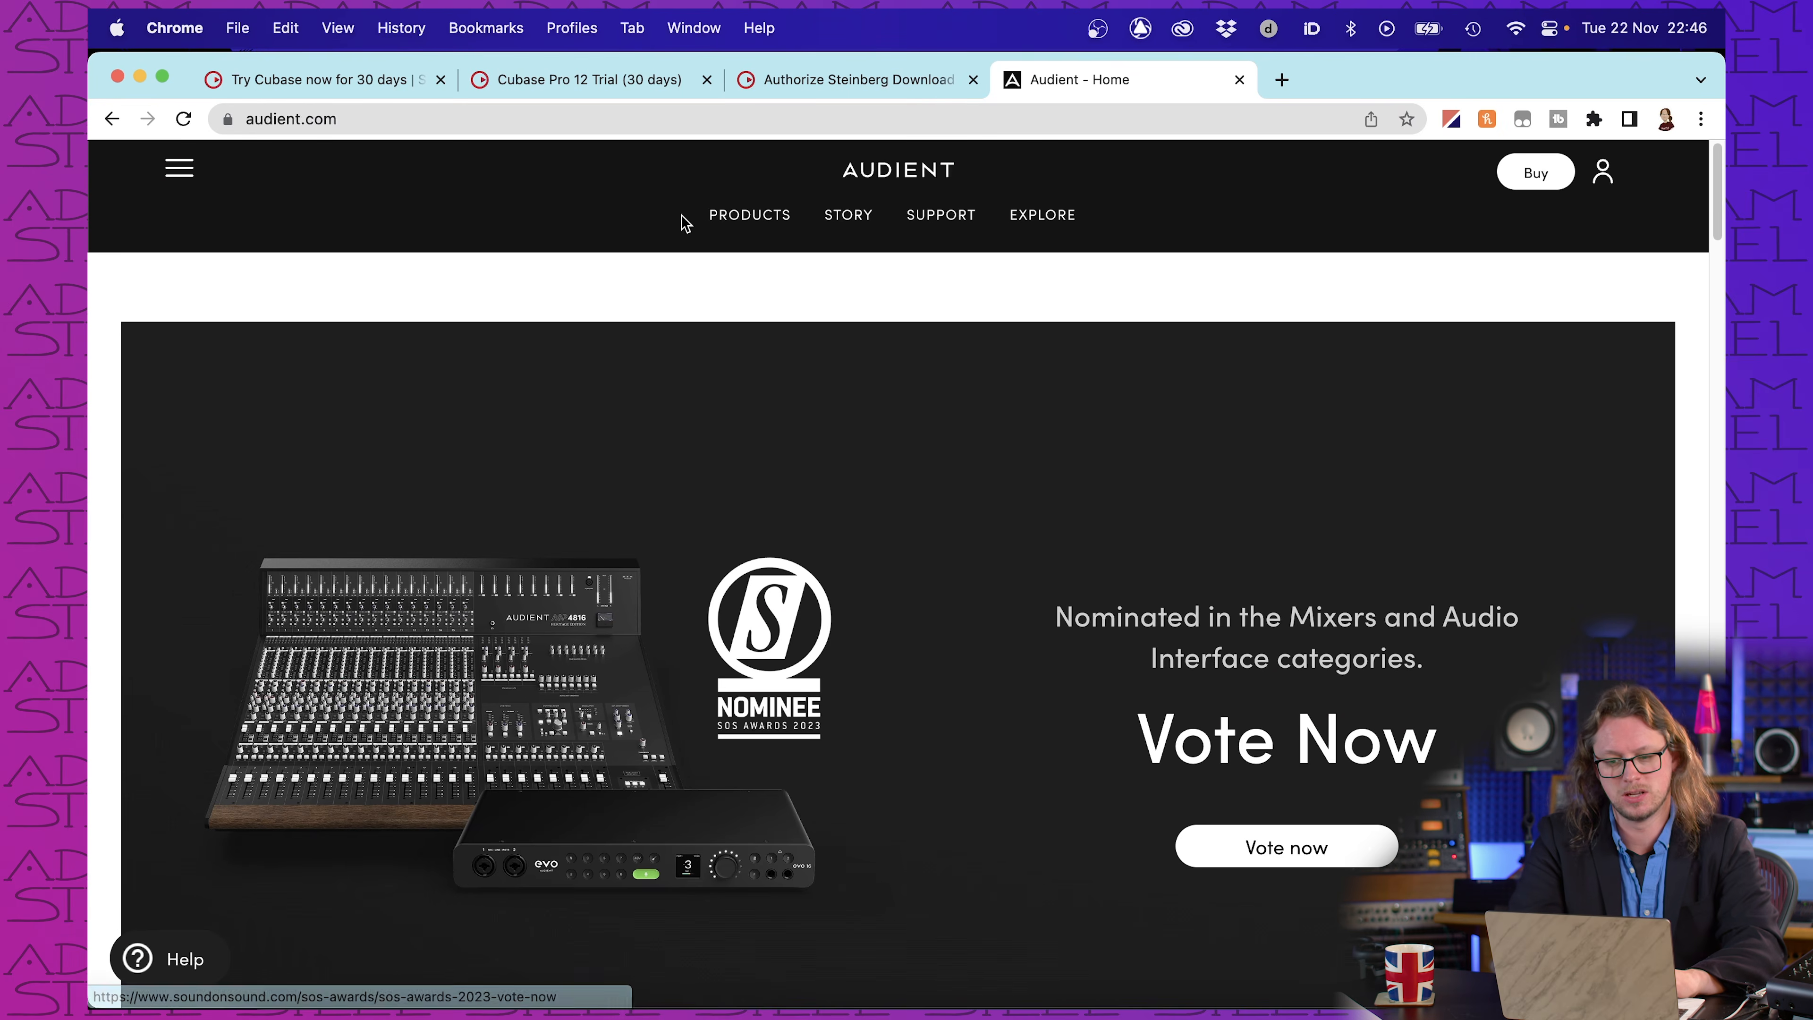
# Step: Open the iD44 audio interface's downloads page on the Audient site to view its available drivers
pyautogui.click(561, 551)
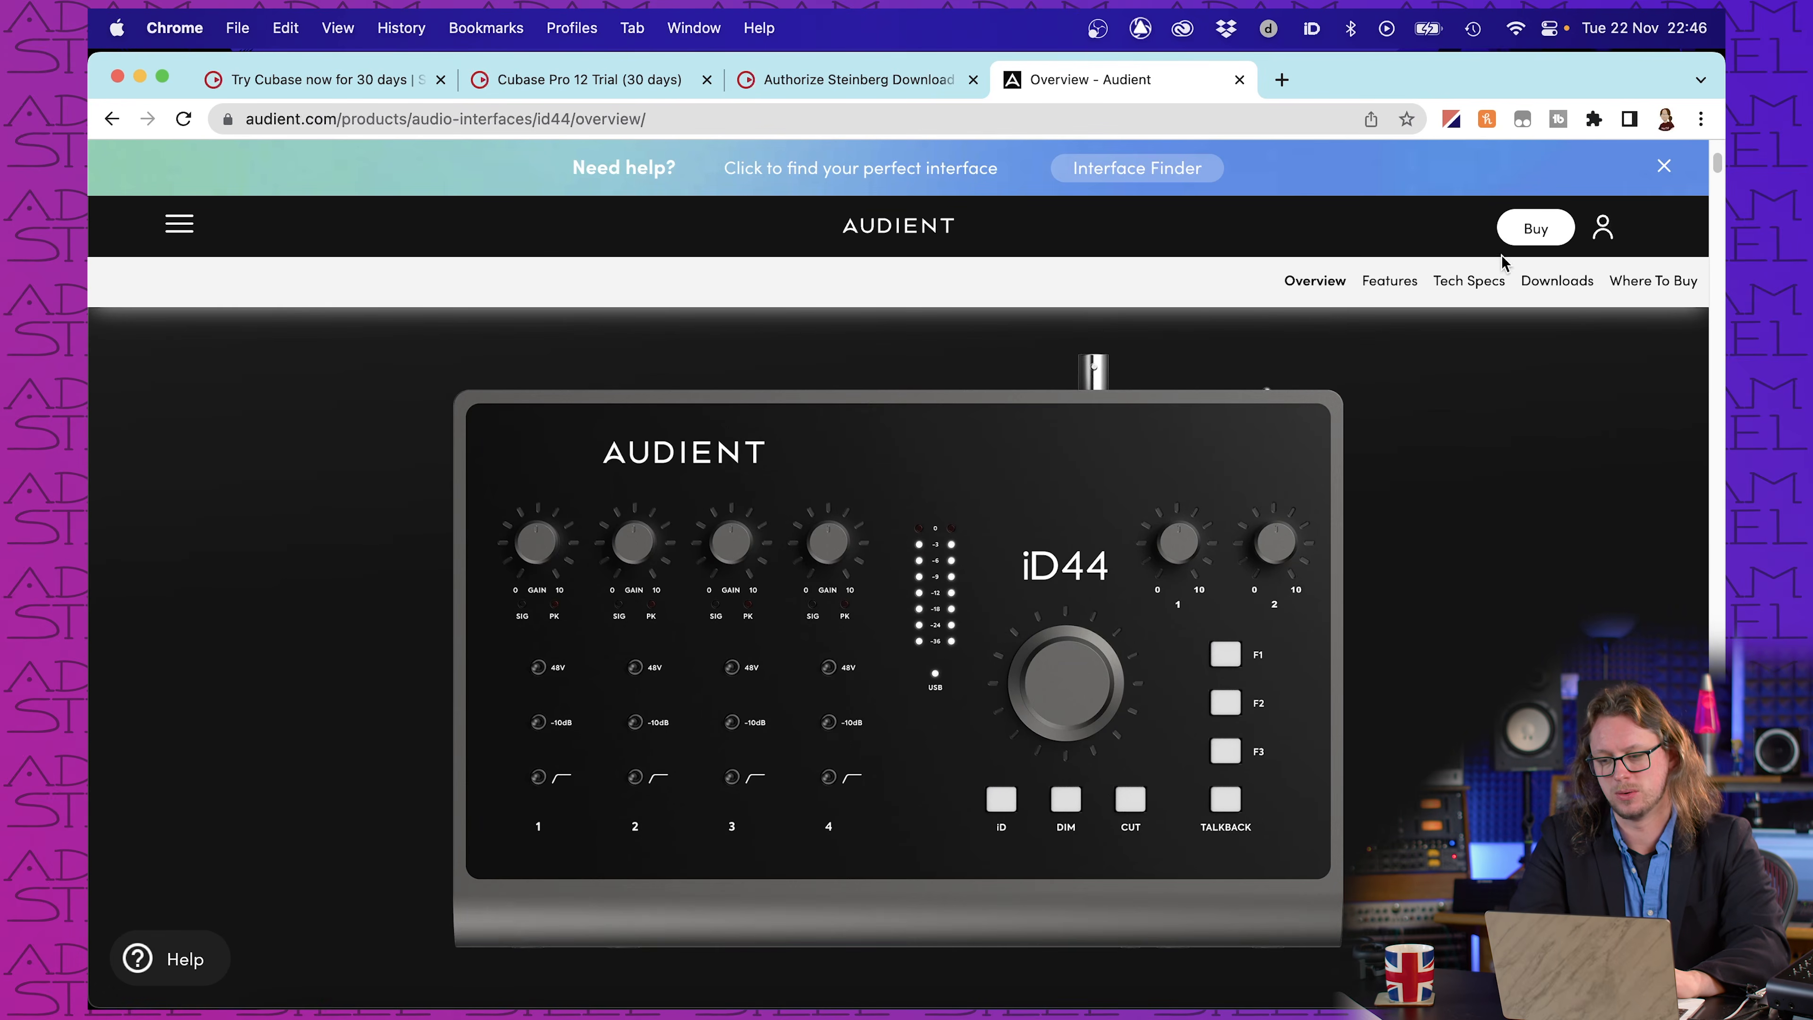
pyautogui.click(1557, 281)
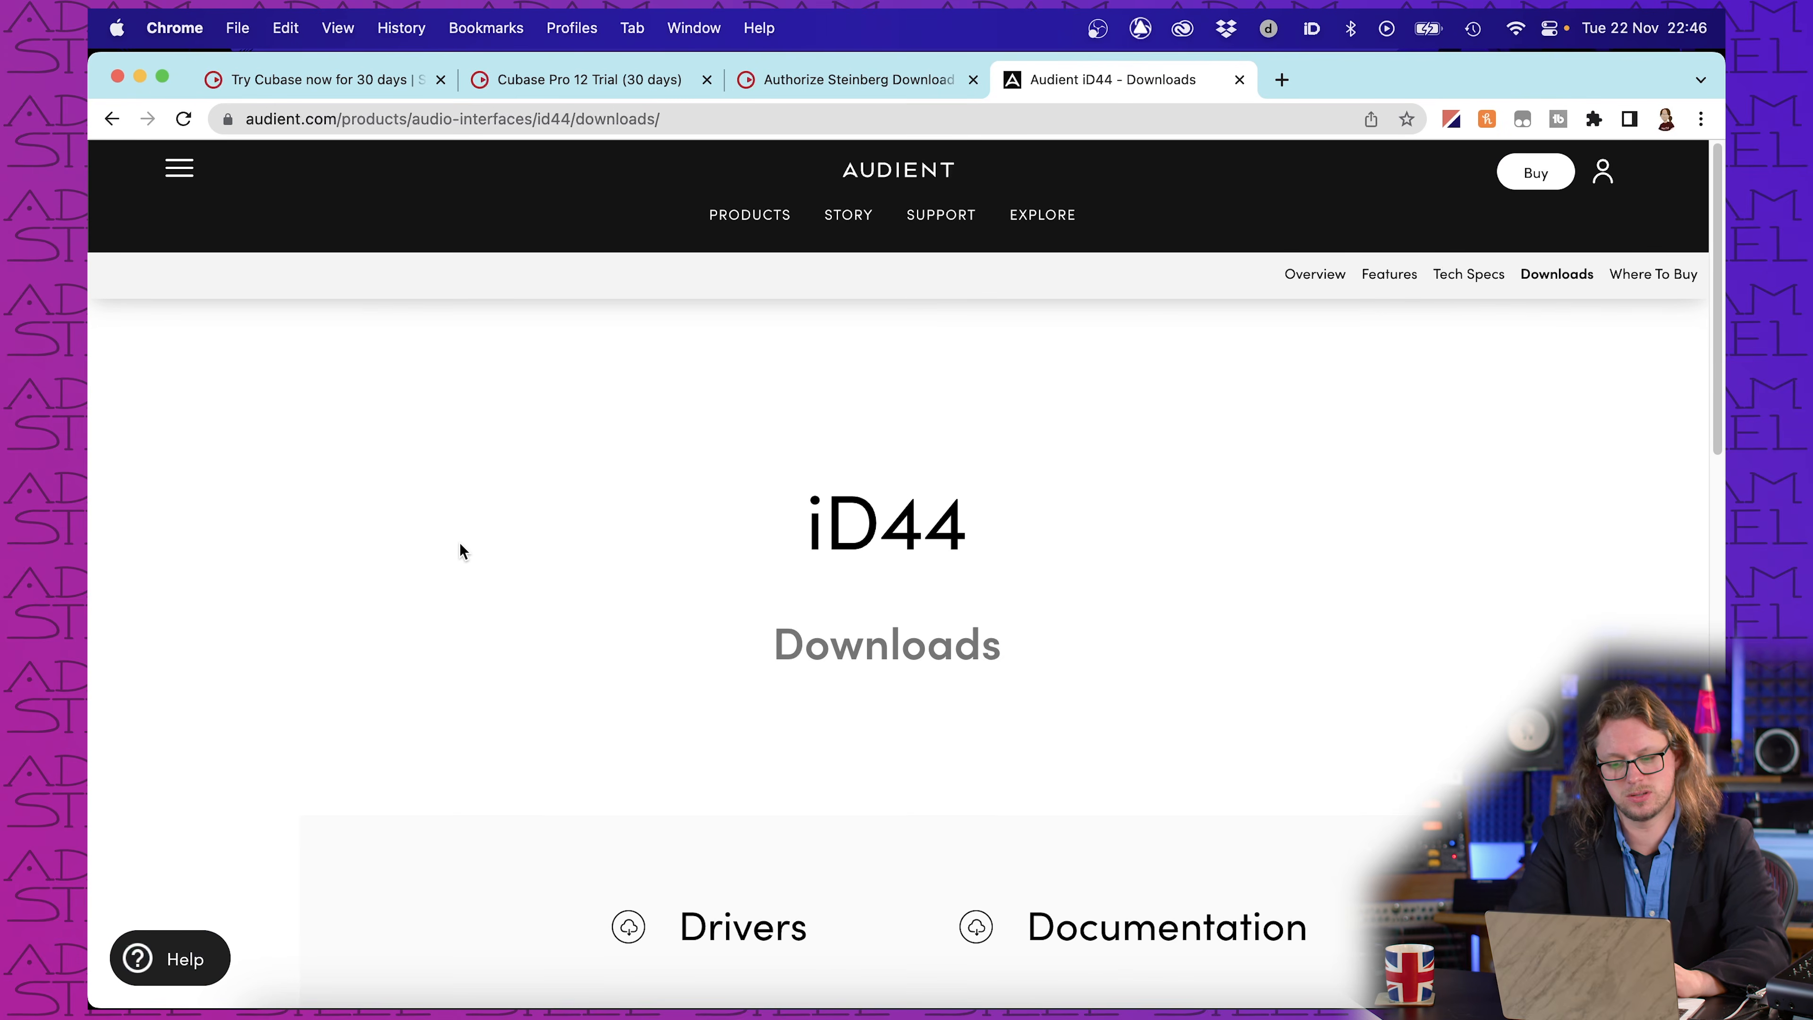
pyautogui.scroll(-5, 461, 548)
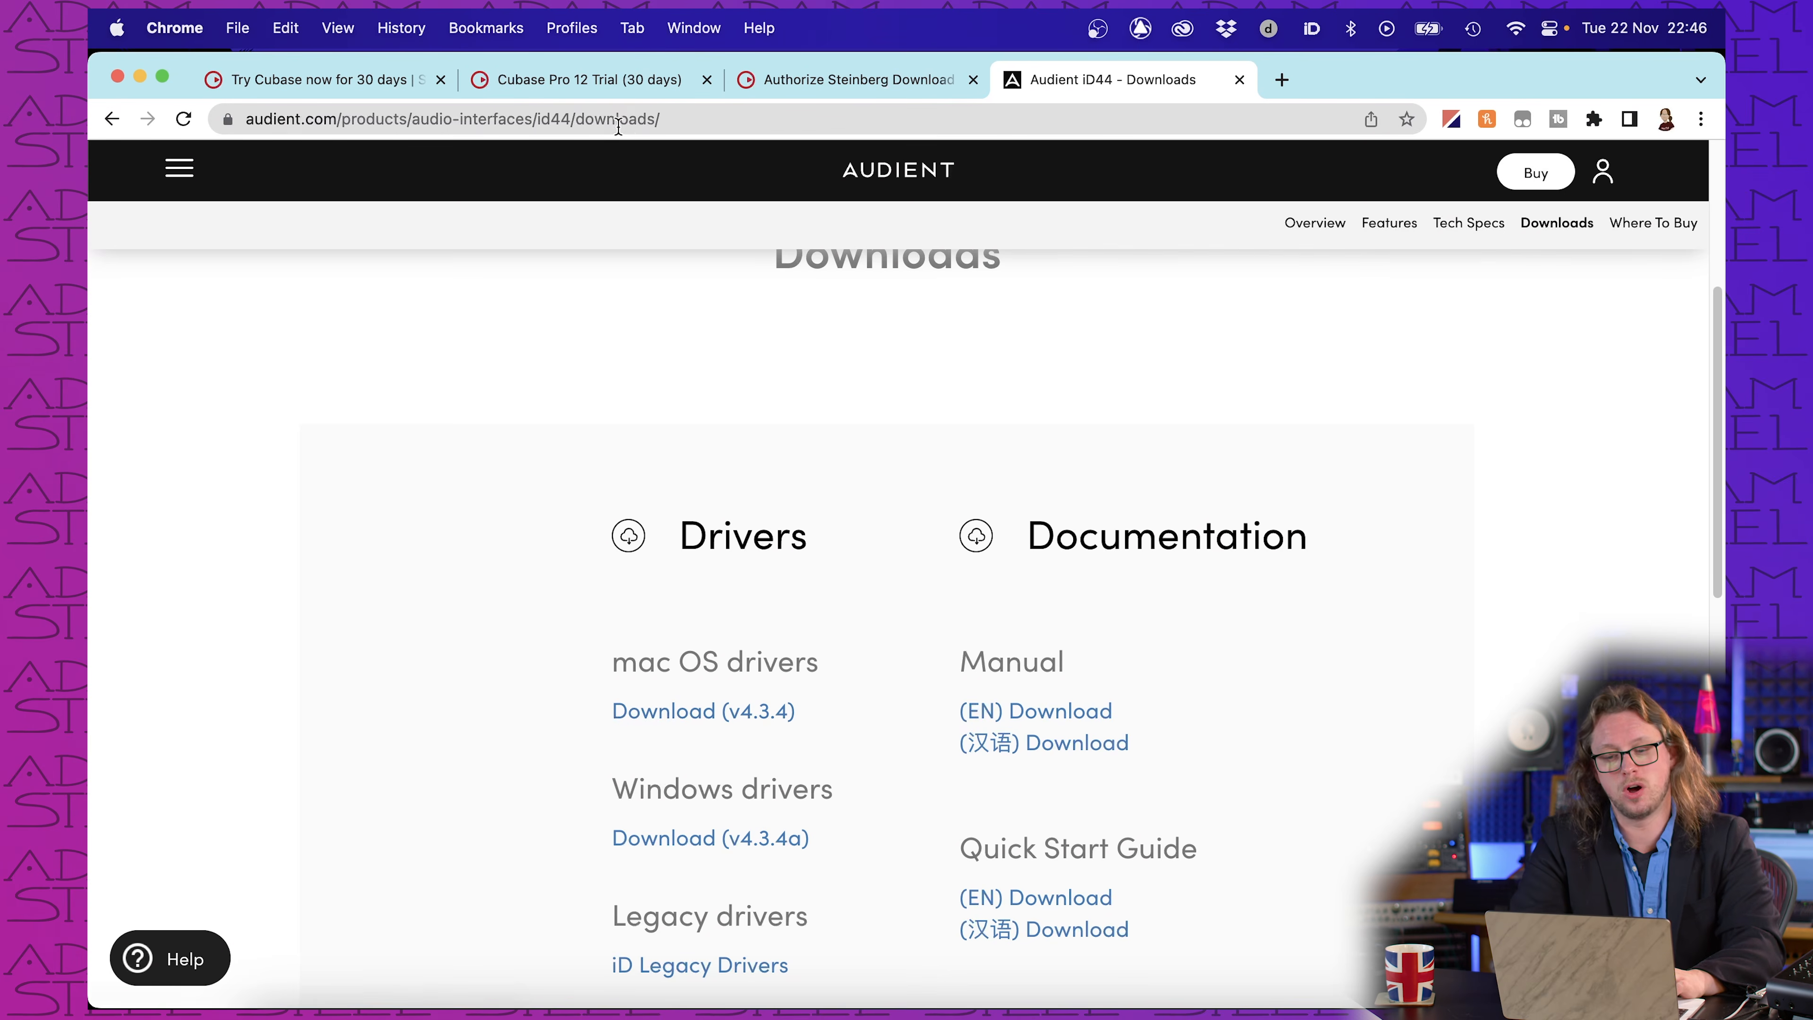
# Step: Go to ilok.com and look over the License Support installers offered there
pyautogui.click(632, 120)
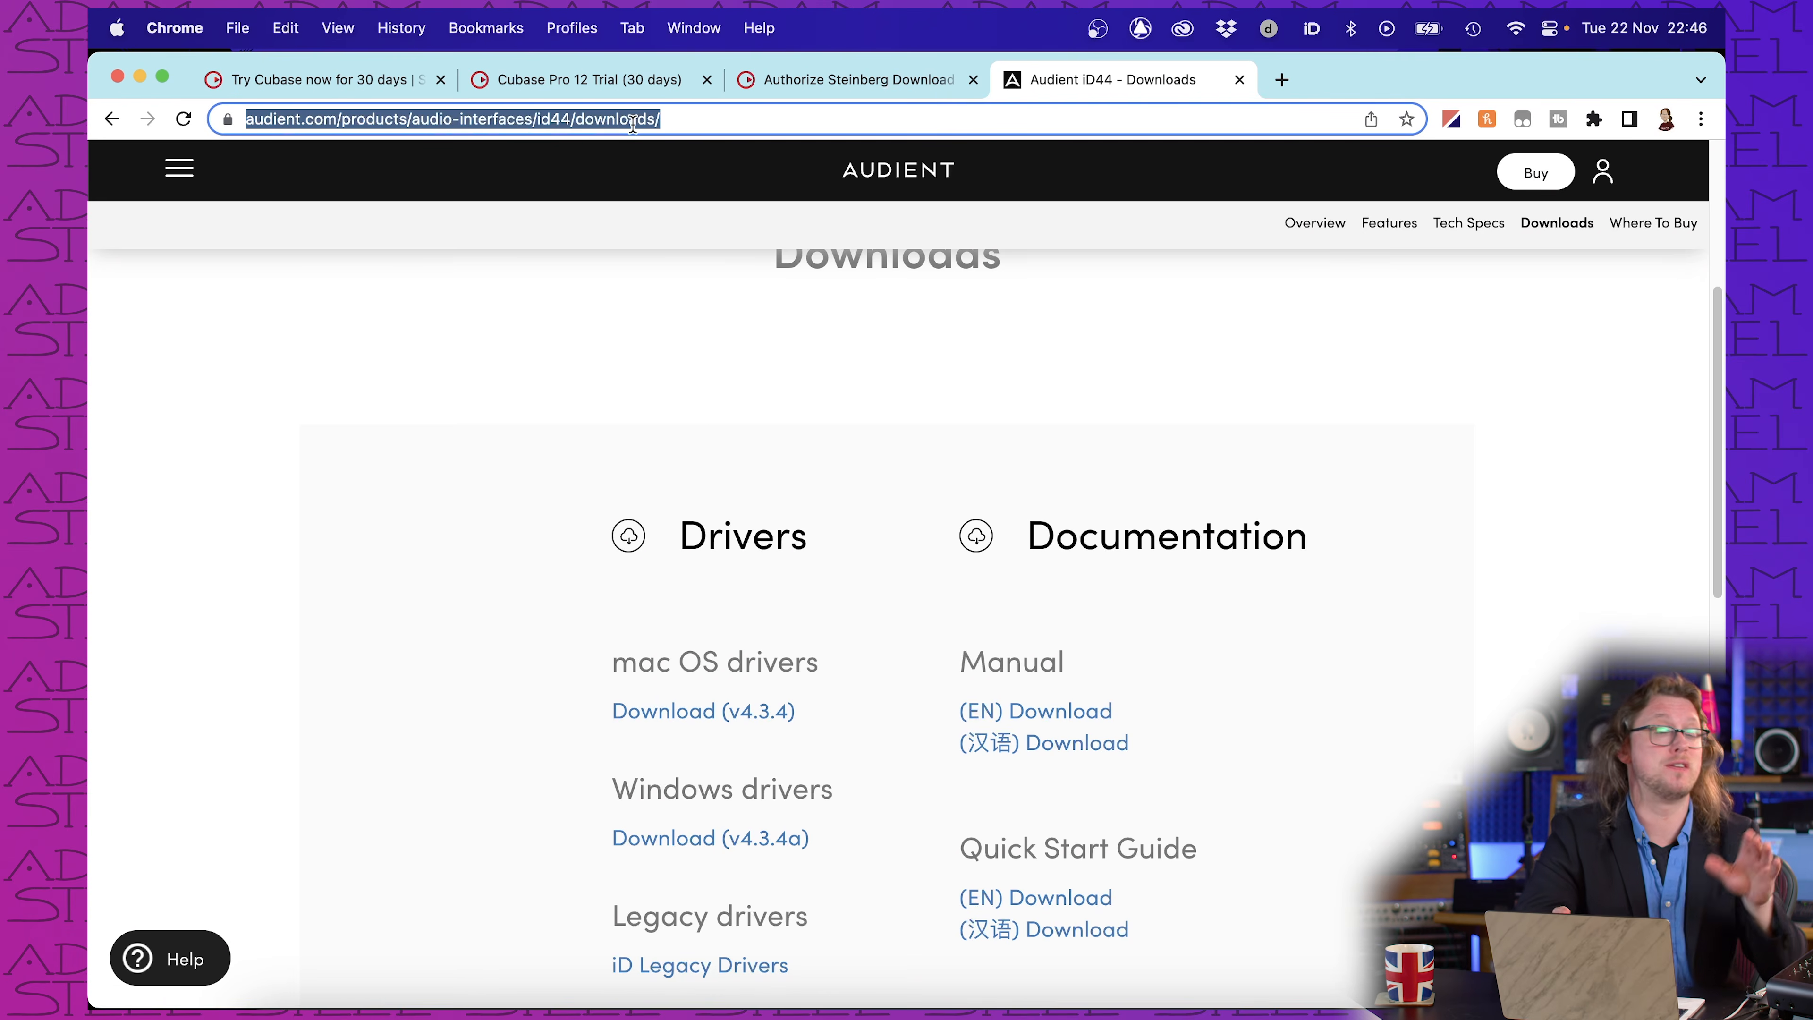
pyautogui.write('ilok.com')
pyautogui.press('Return')
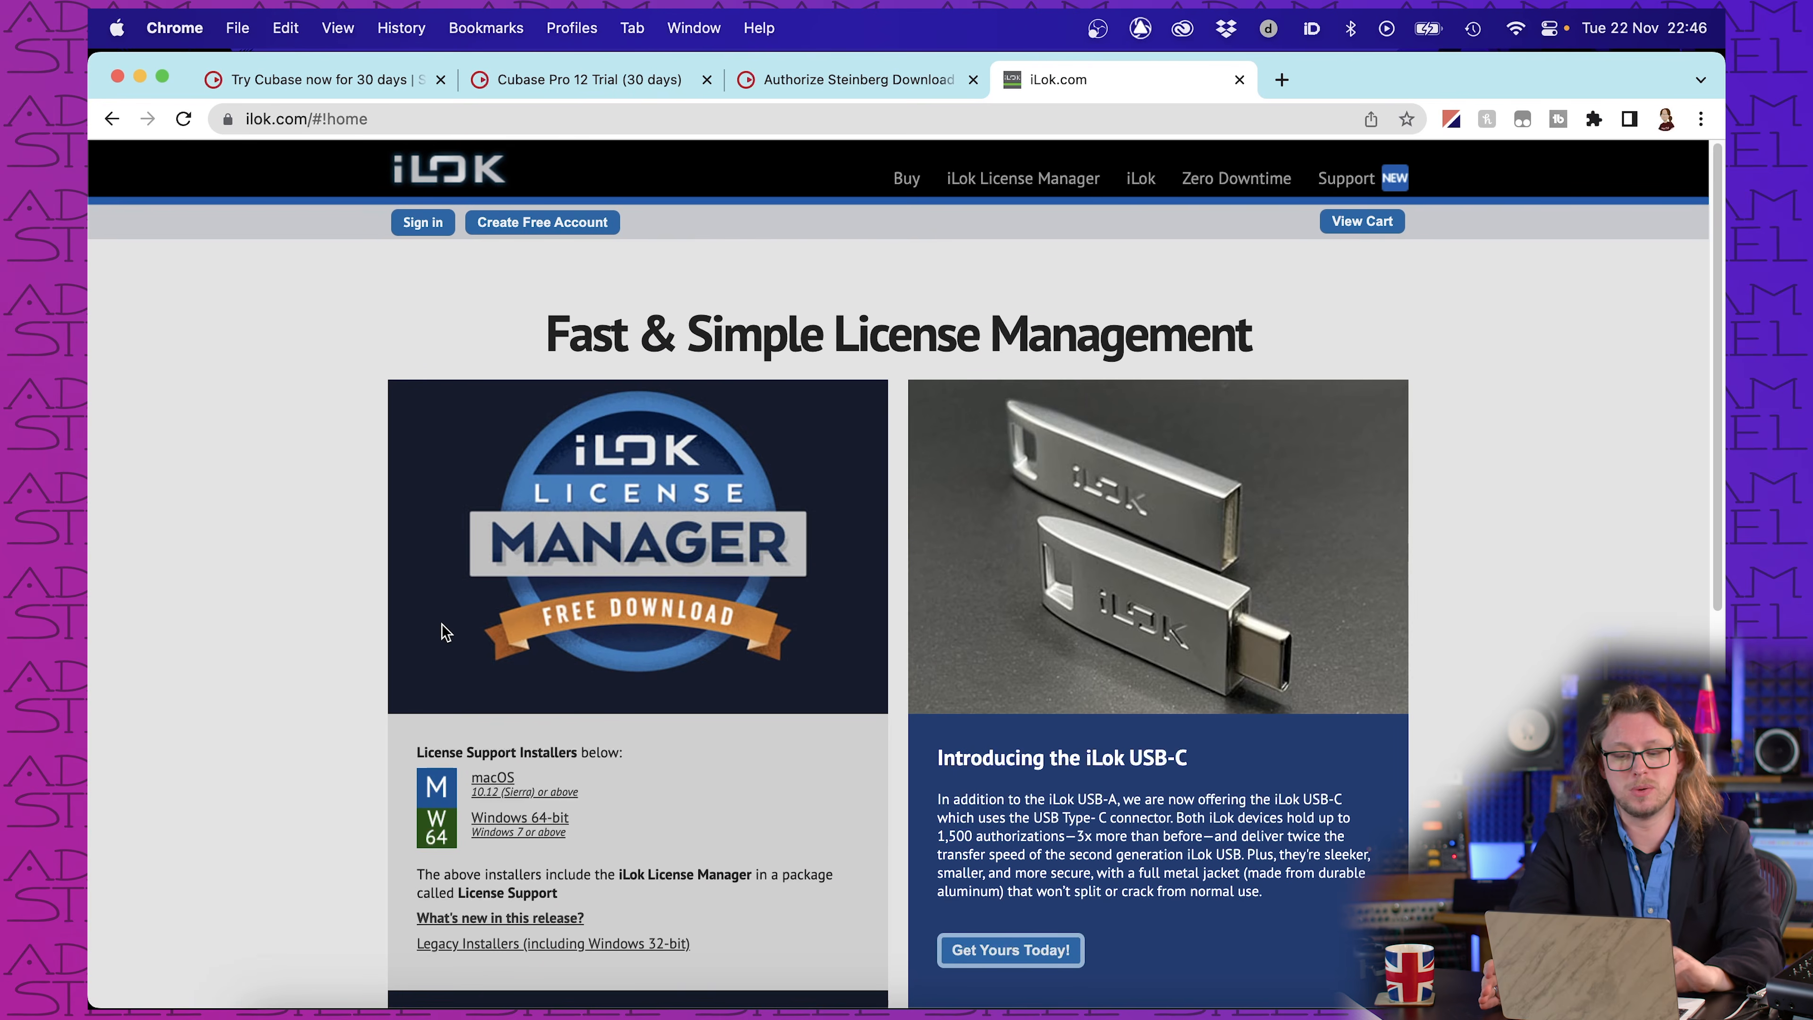
pyautogui.scroll(-3, 351, 709)
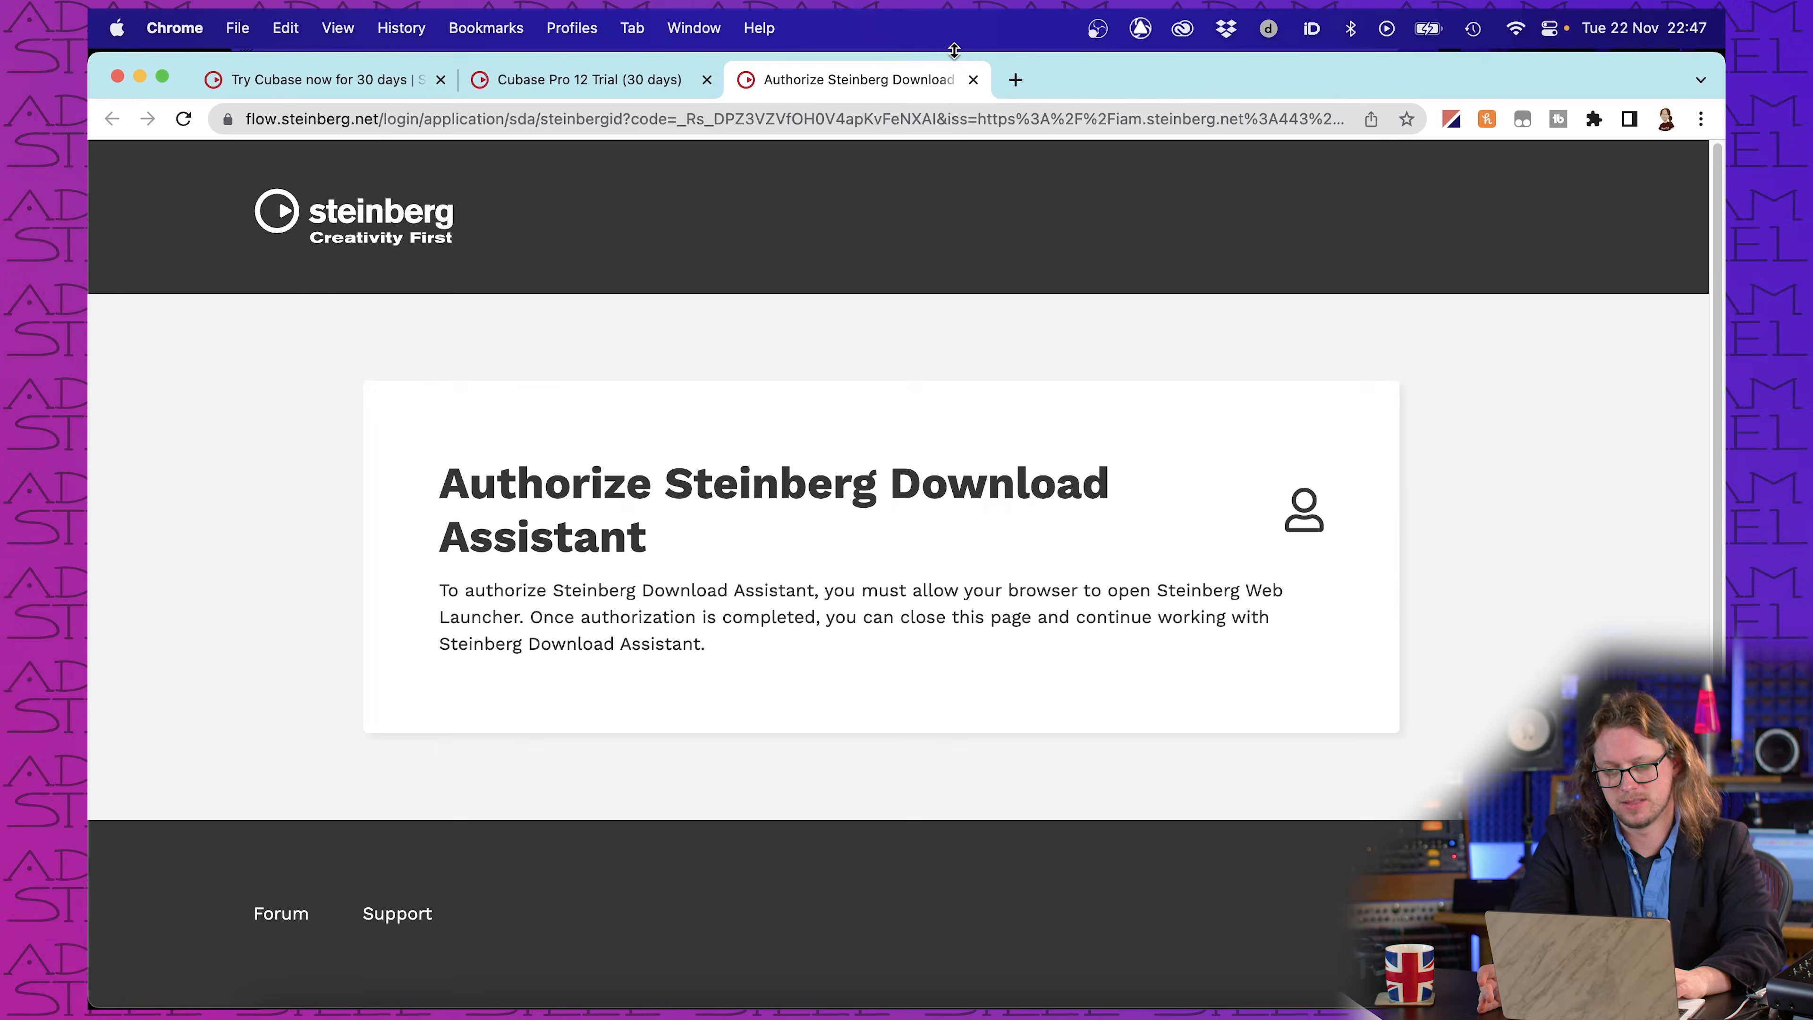
# Step: Close the Steinberg authorization page and the Steinberg Download Assistant Setup window
pyautogui.click(974, 81)
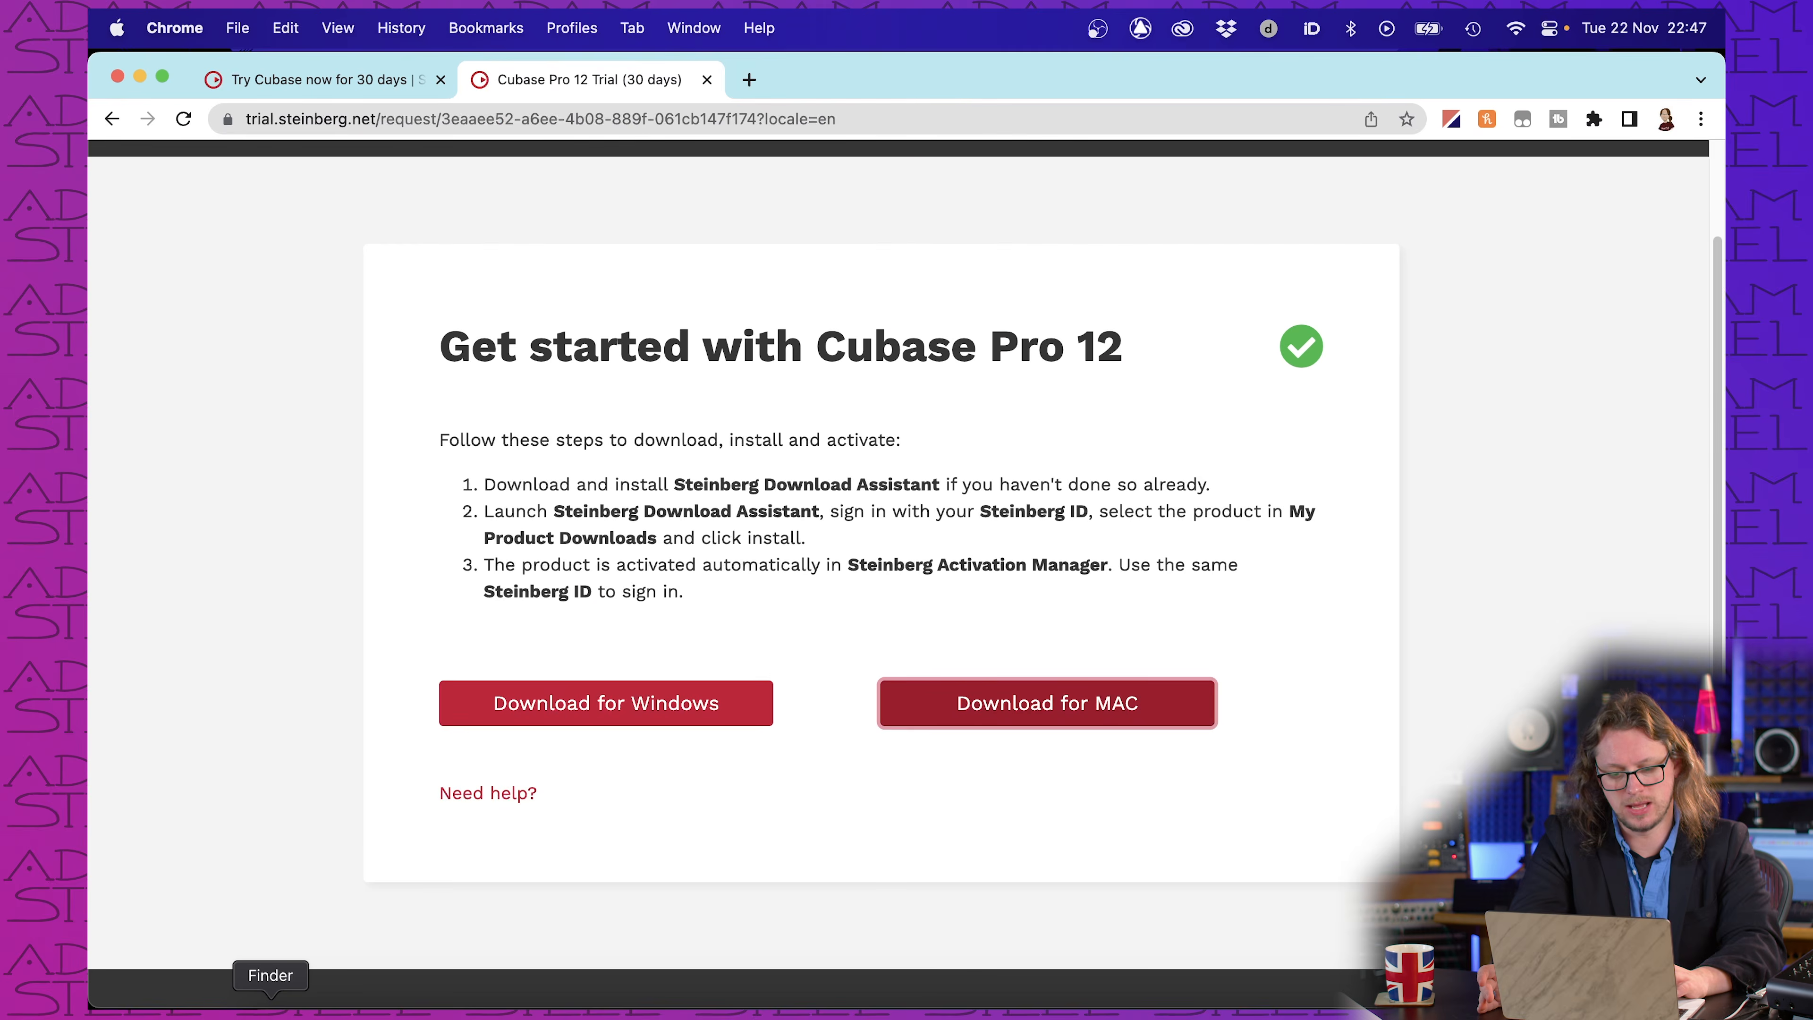
pyautogui.click(274, 999)
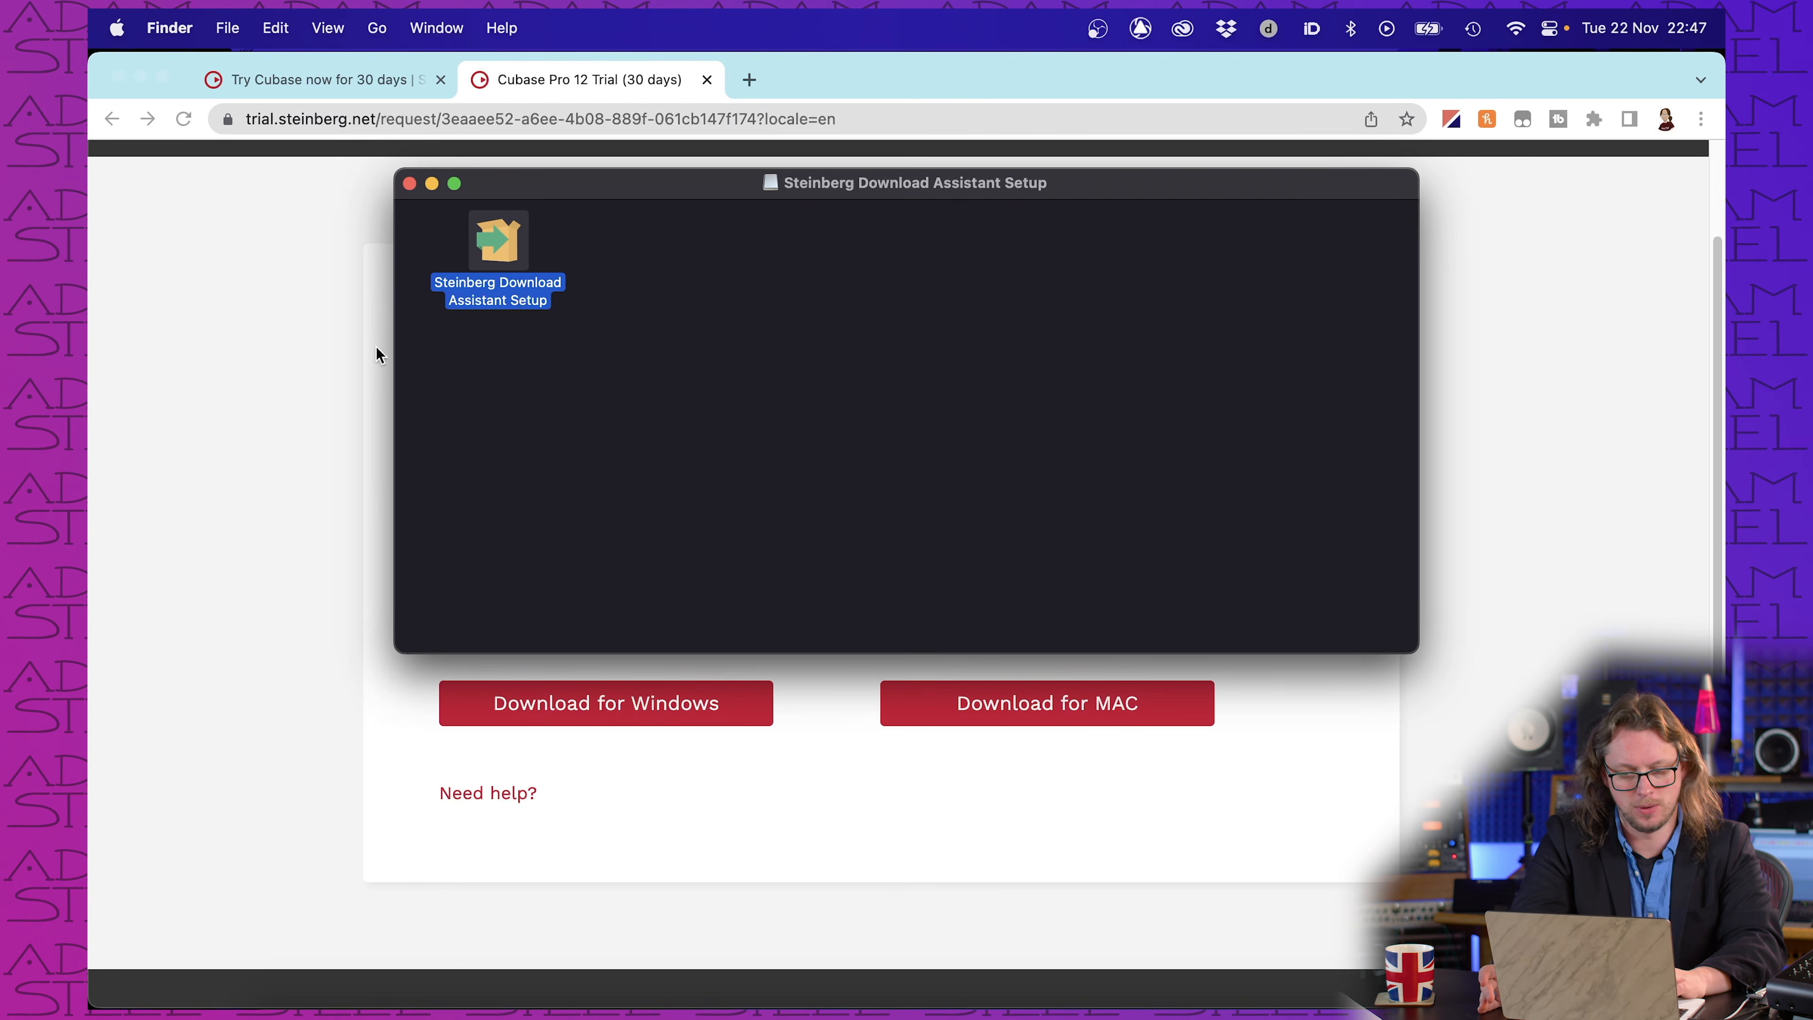
pyautogui.click(409, 184)
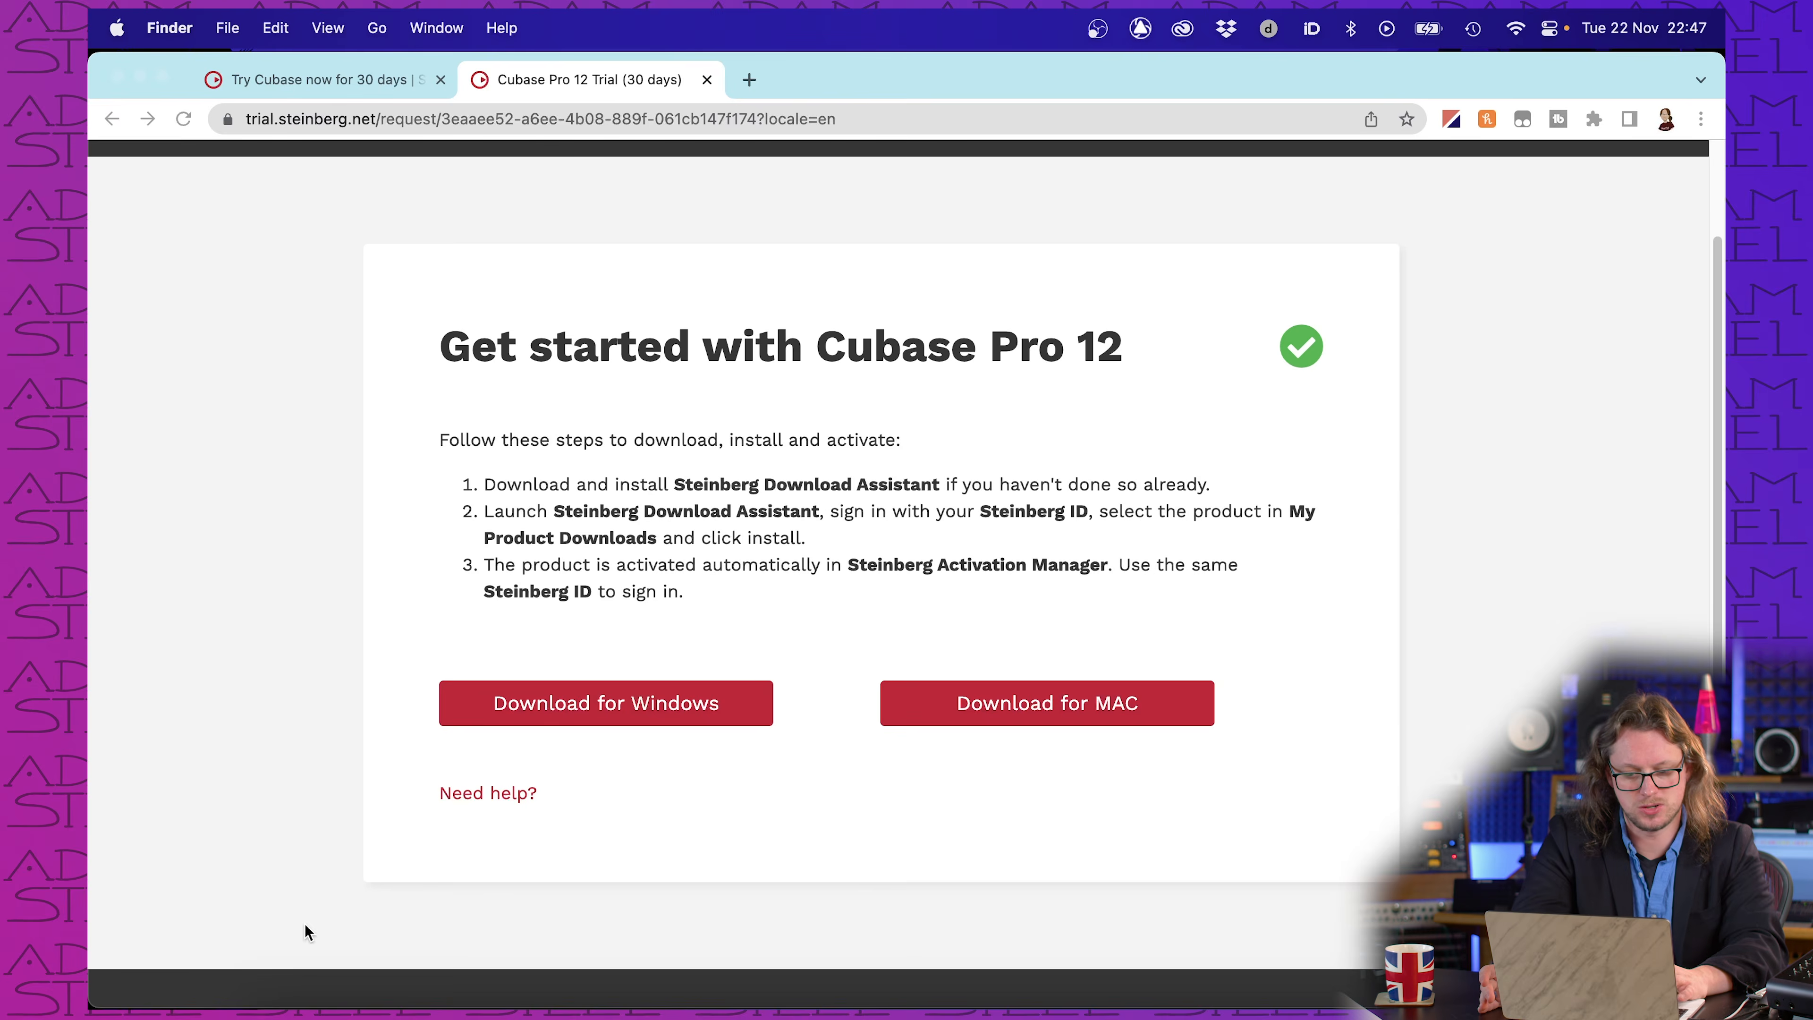
# Step: Find Cubase 12 in Finder's Applications folder and launch it
pyautogui.click(280, 1005)
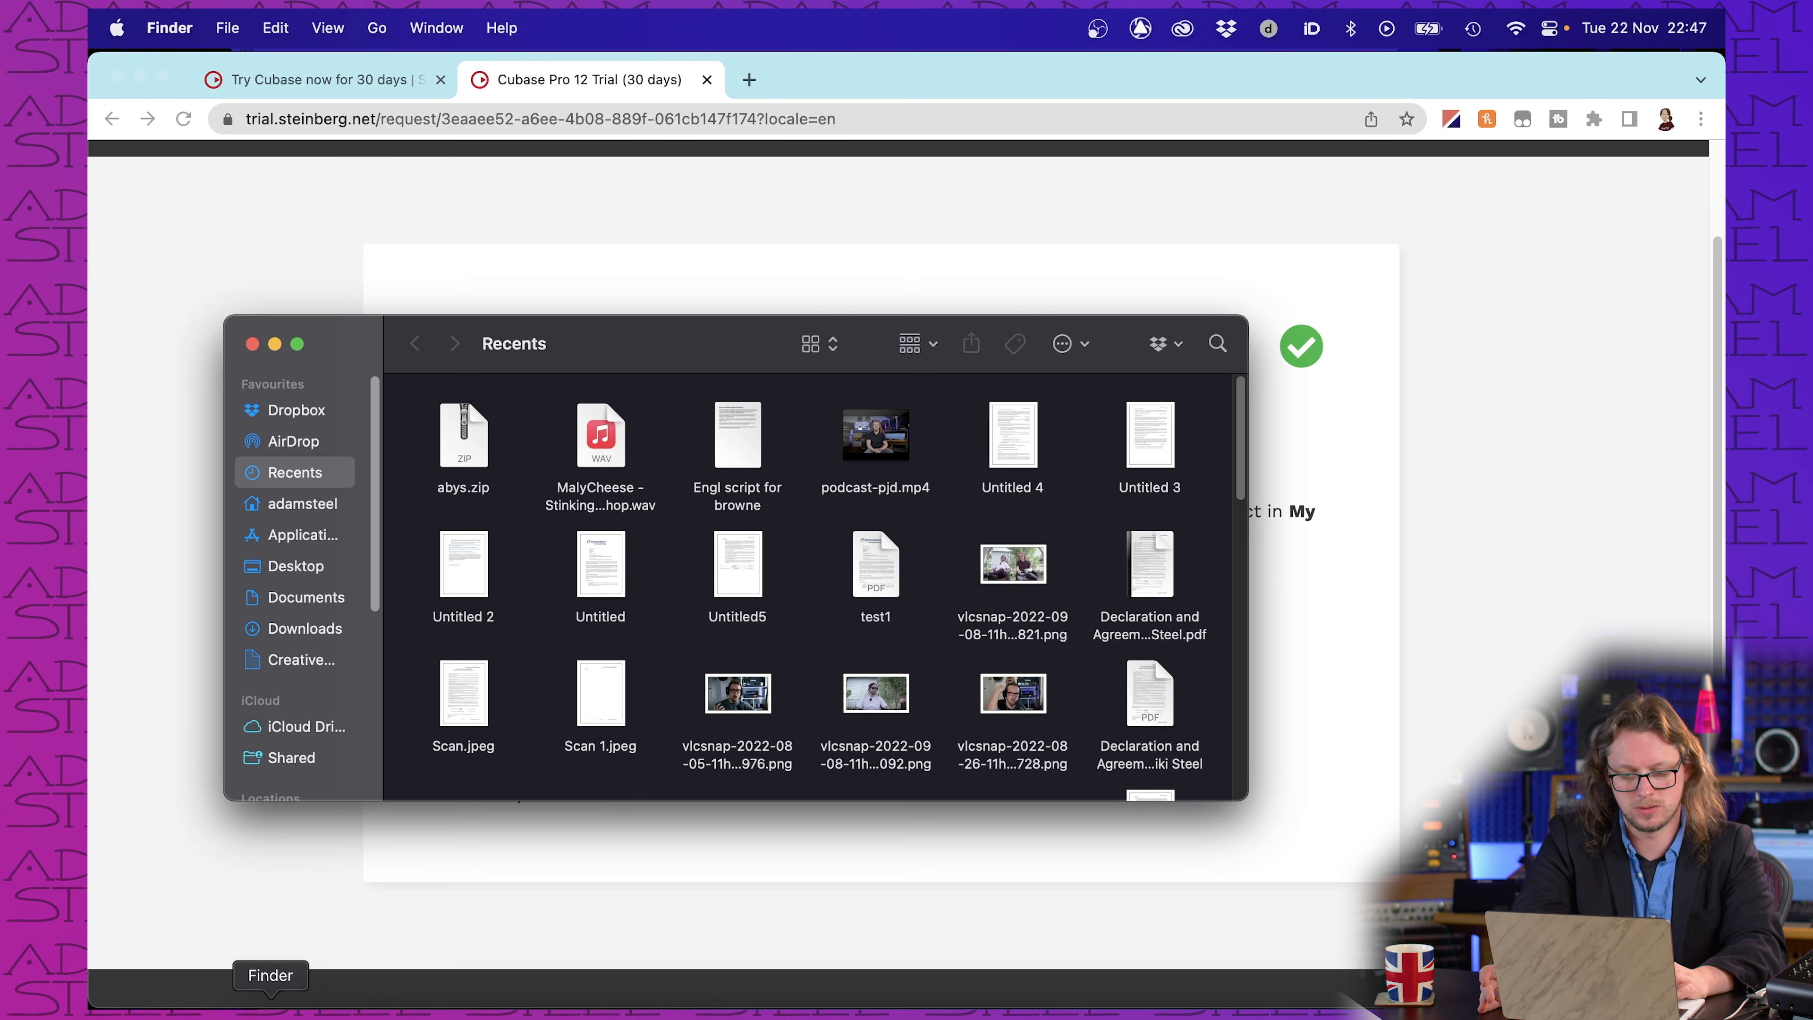
pyautogui.click(305, 534)
pyautogui.scroll(5, 764, 651)
pyautogui.scroll(5, 767, 659)
pyautogui.scroll(5, 767, 659)
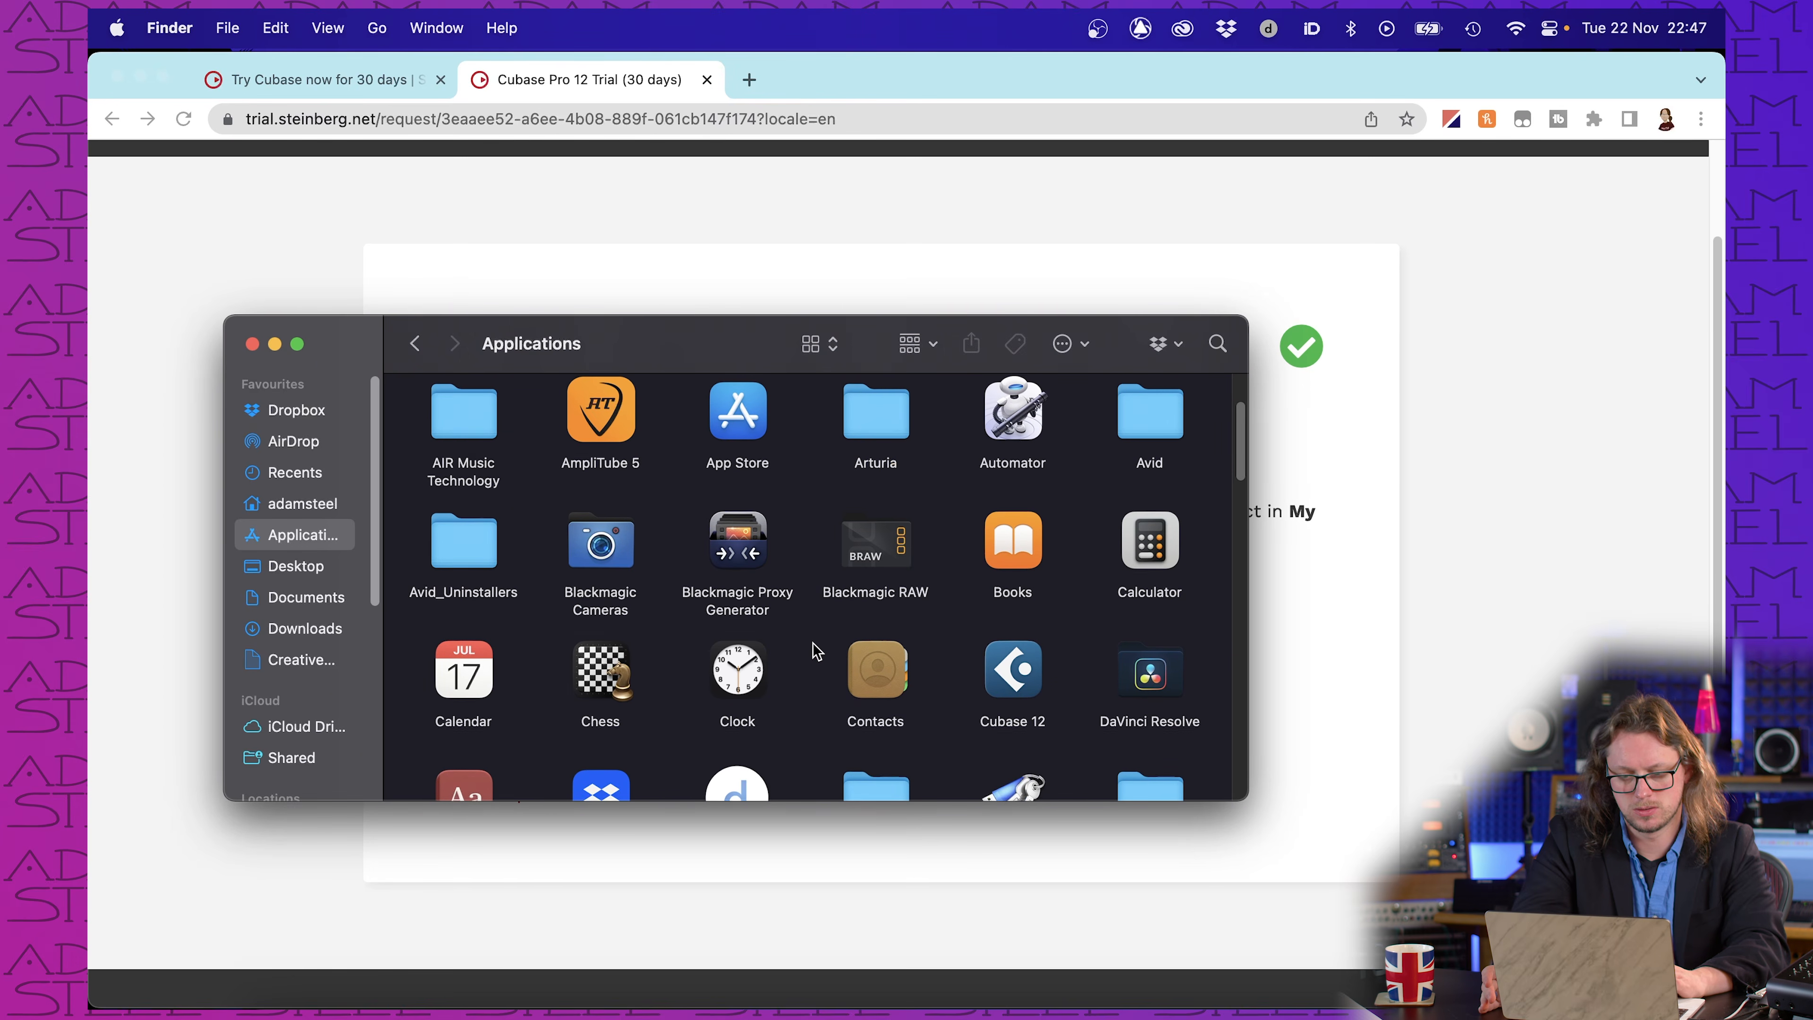
pyautogui.scroll(-2, 815, 651)
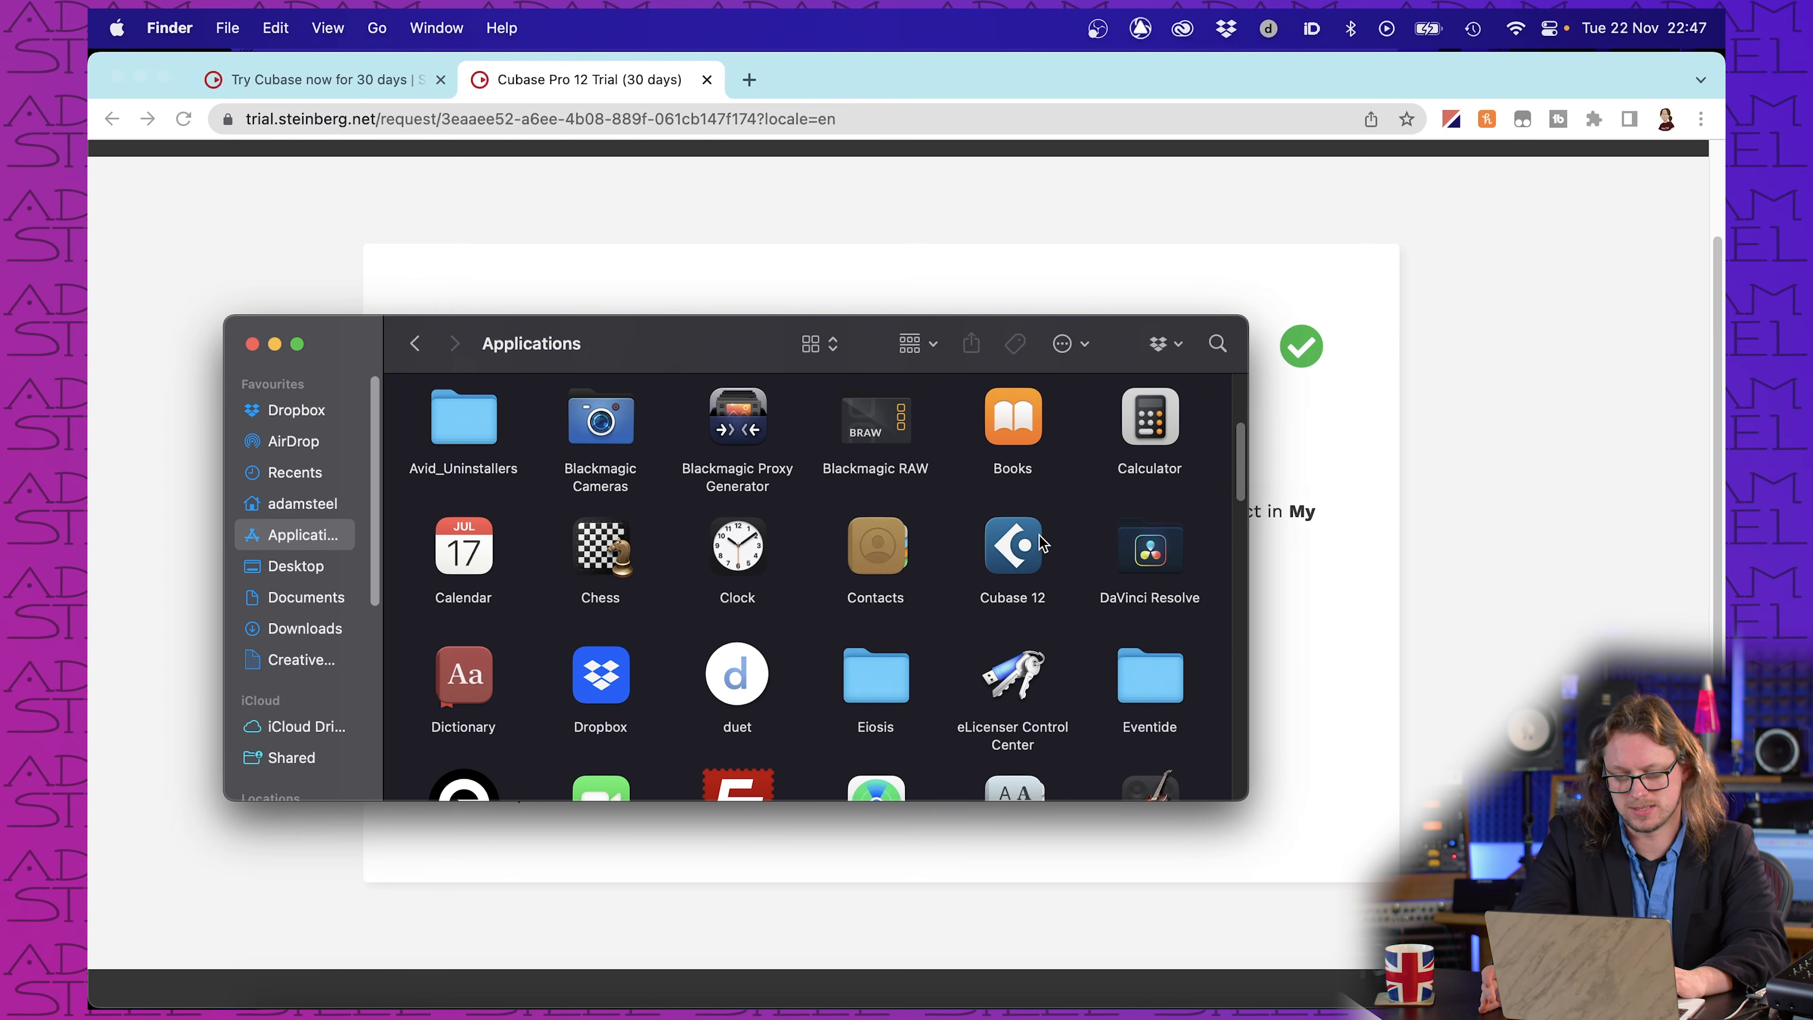
pyautogui.click(1030, 548)
pyautogui.doubleClick(1004, 542)
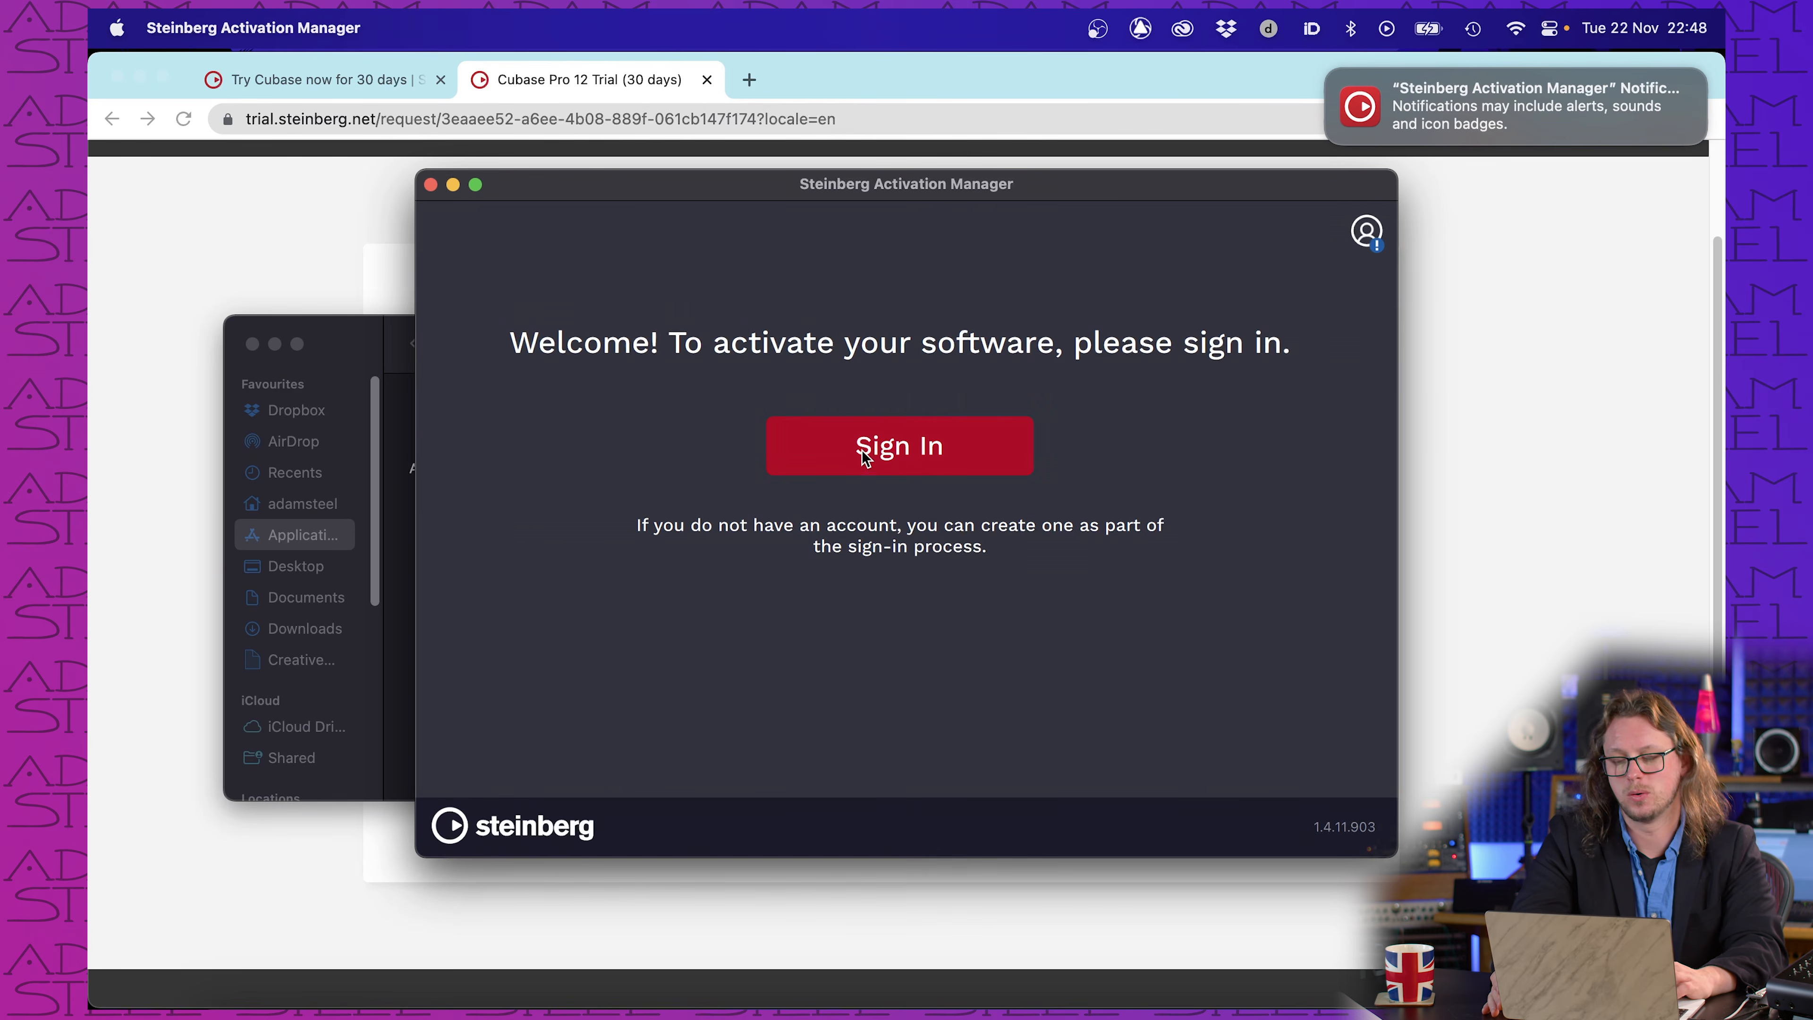
# Step: Sign in to Steinberg Activation Manager through the browser and dismiss the activation notice
pyautogui.click(840, 444)
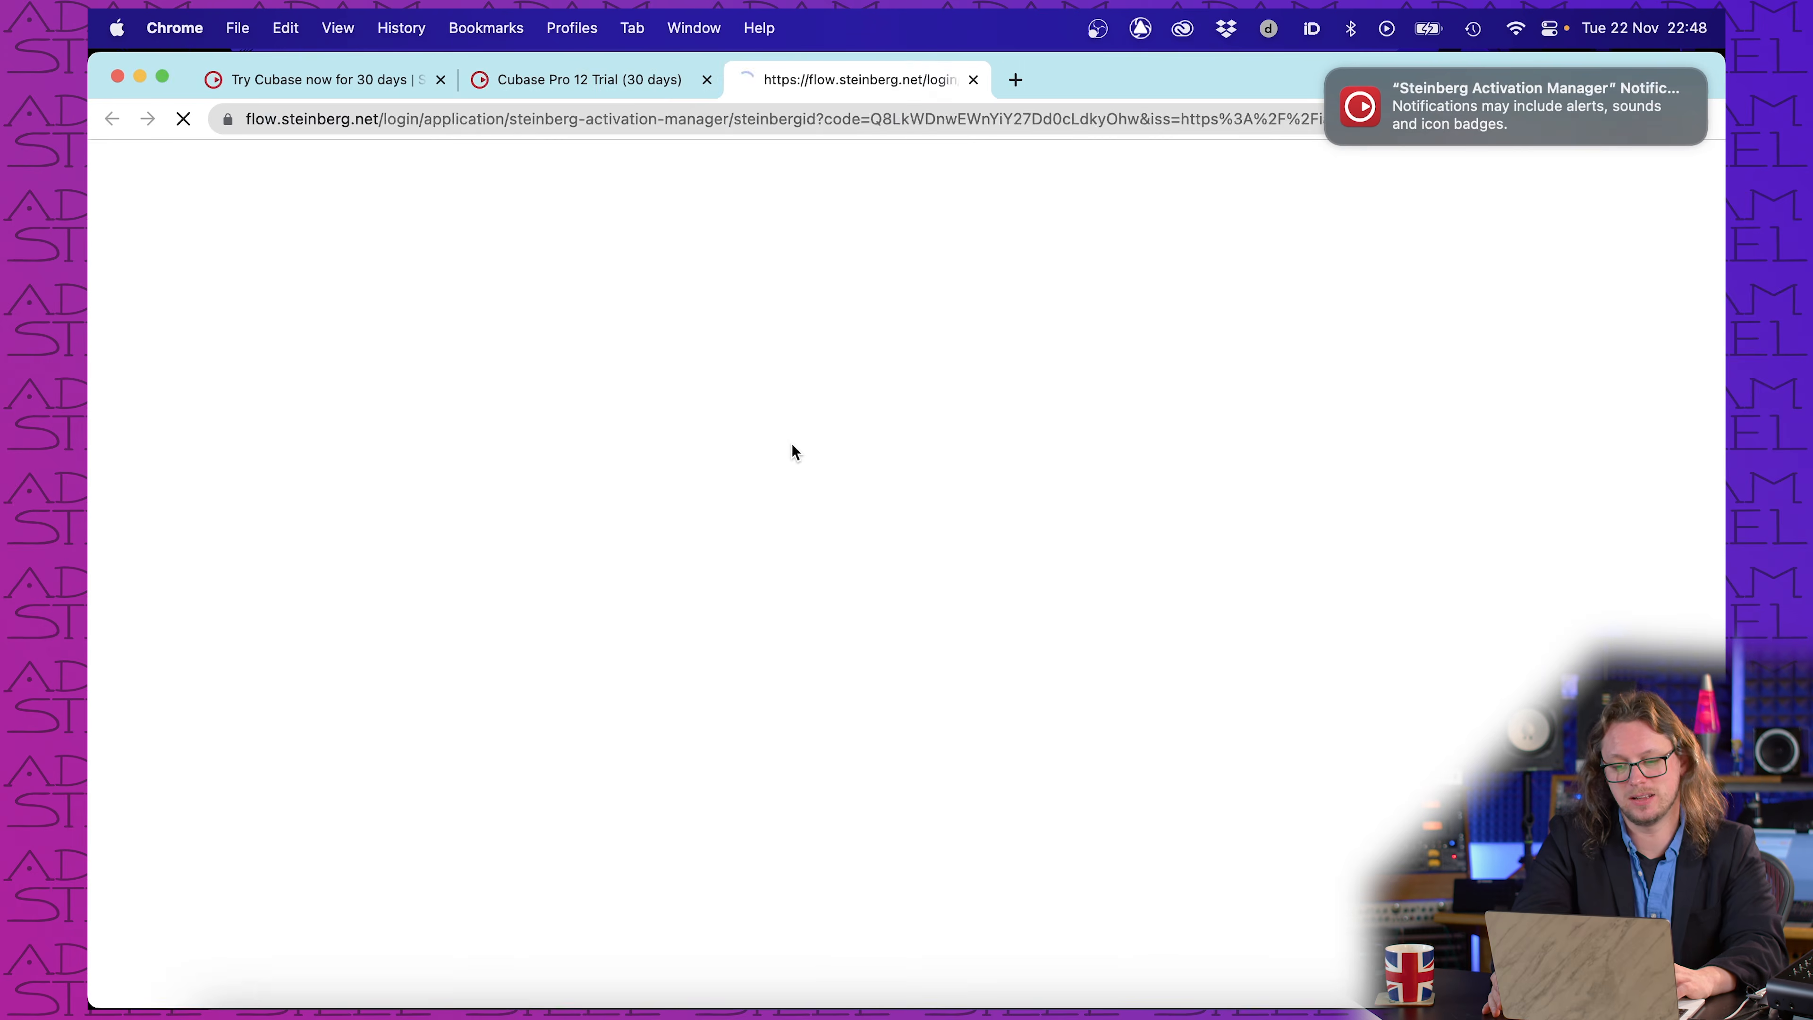
pyautogui.click(1007, 308)
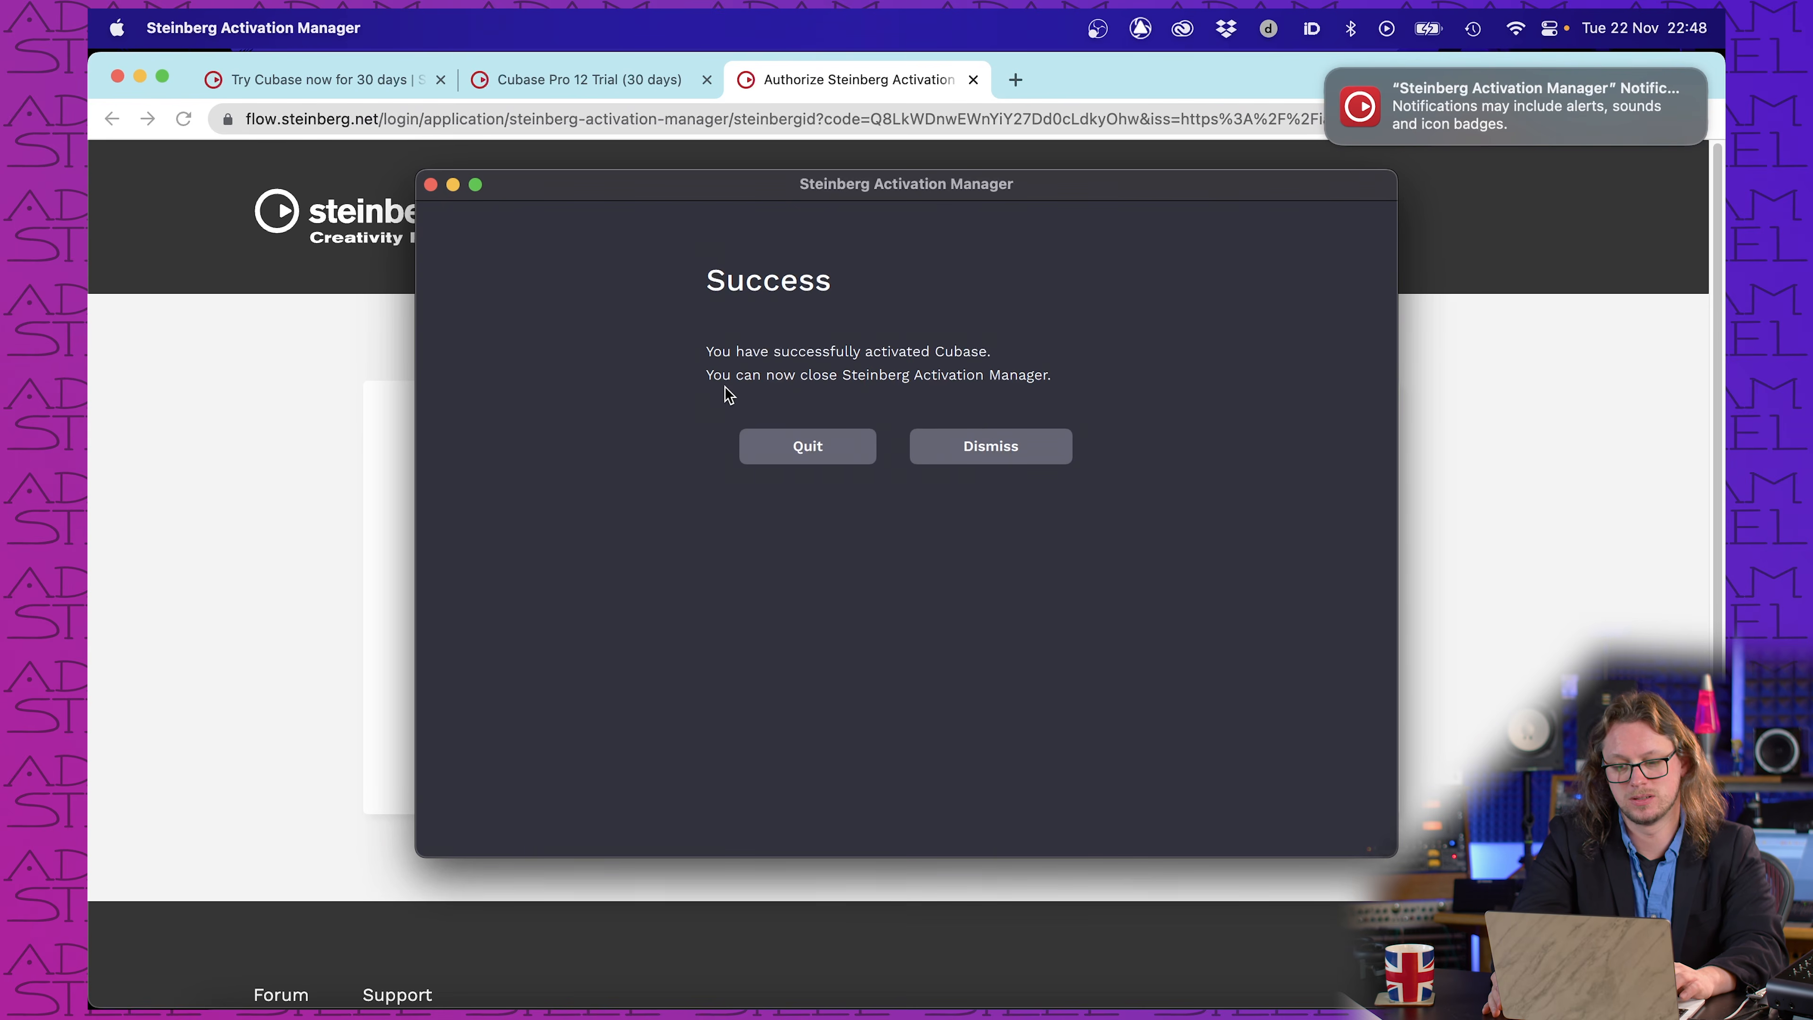
pyautogui.click(1005, 453)
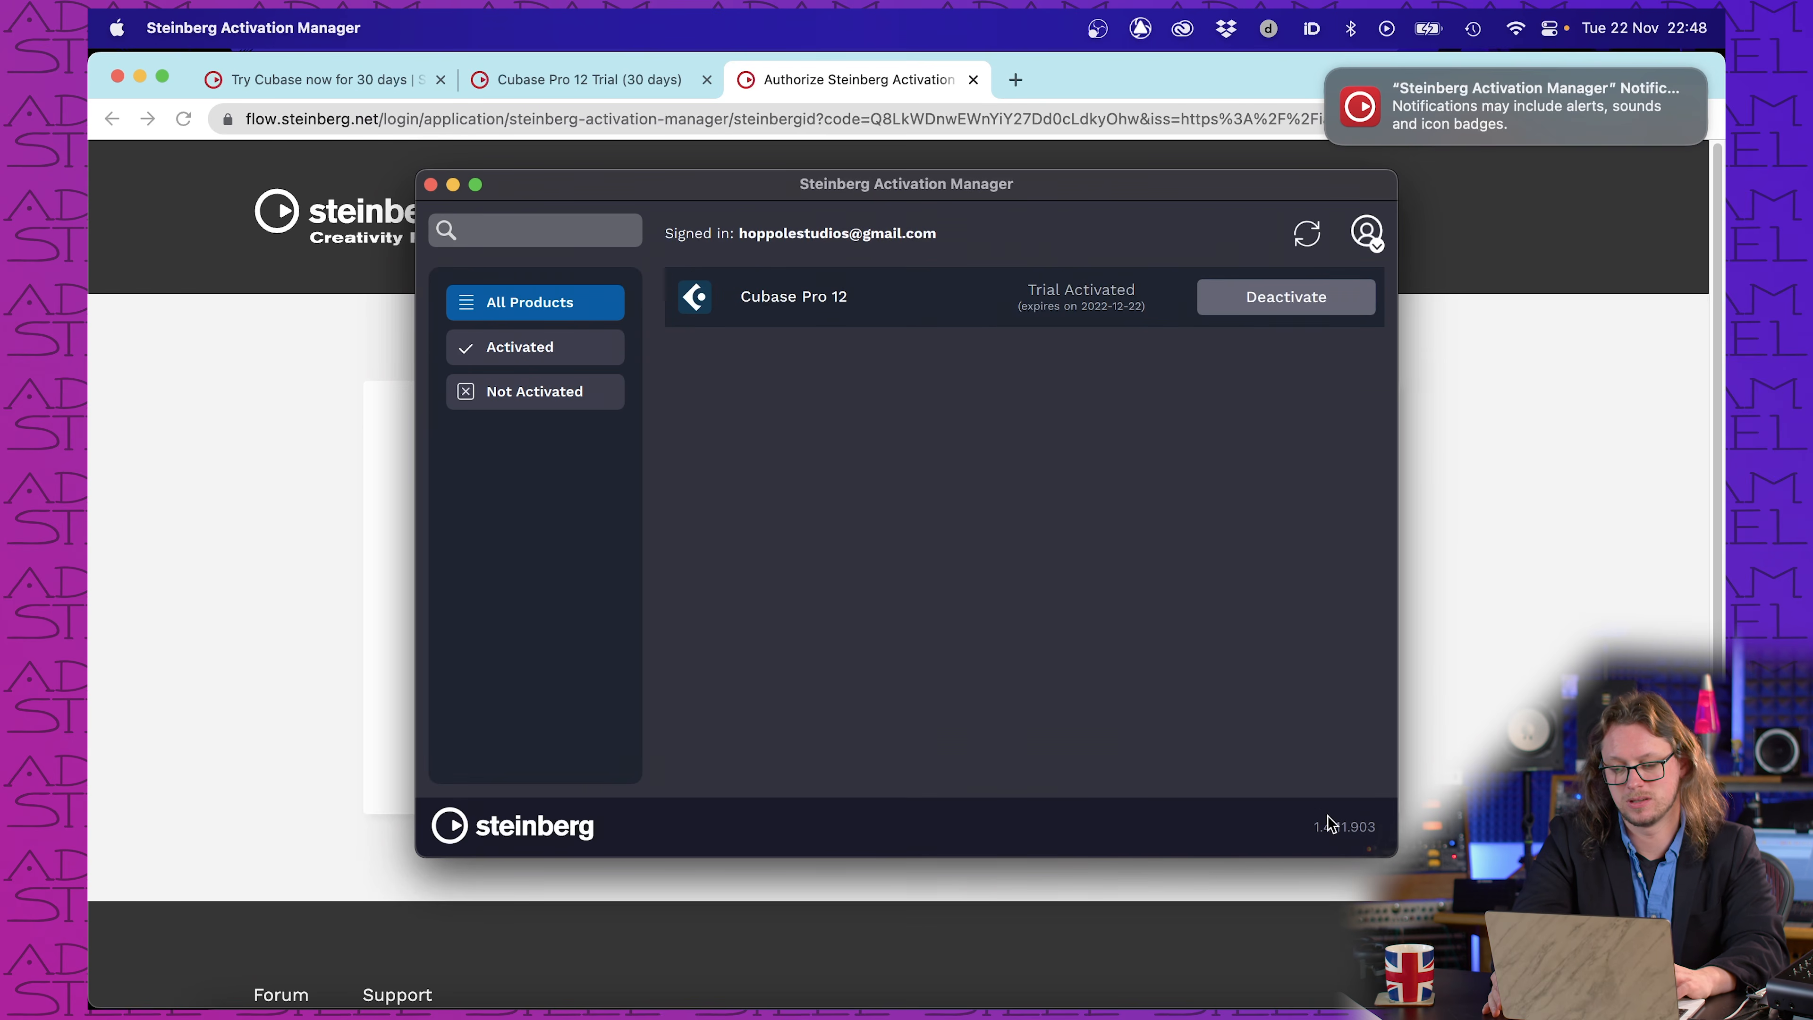
# Step: Minimise the Activation Manager and OBS windows, and accept Audient iD44 as Cubase's audio driver
pyautogui.press('super+space')
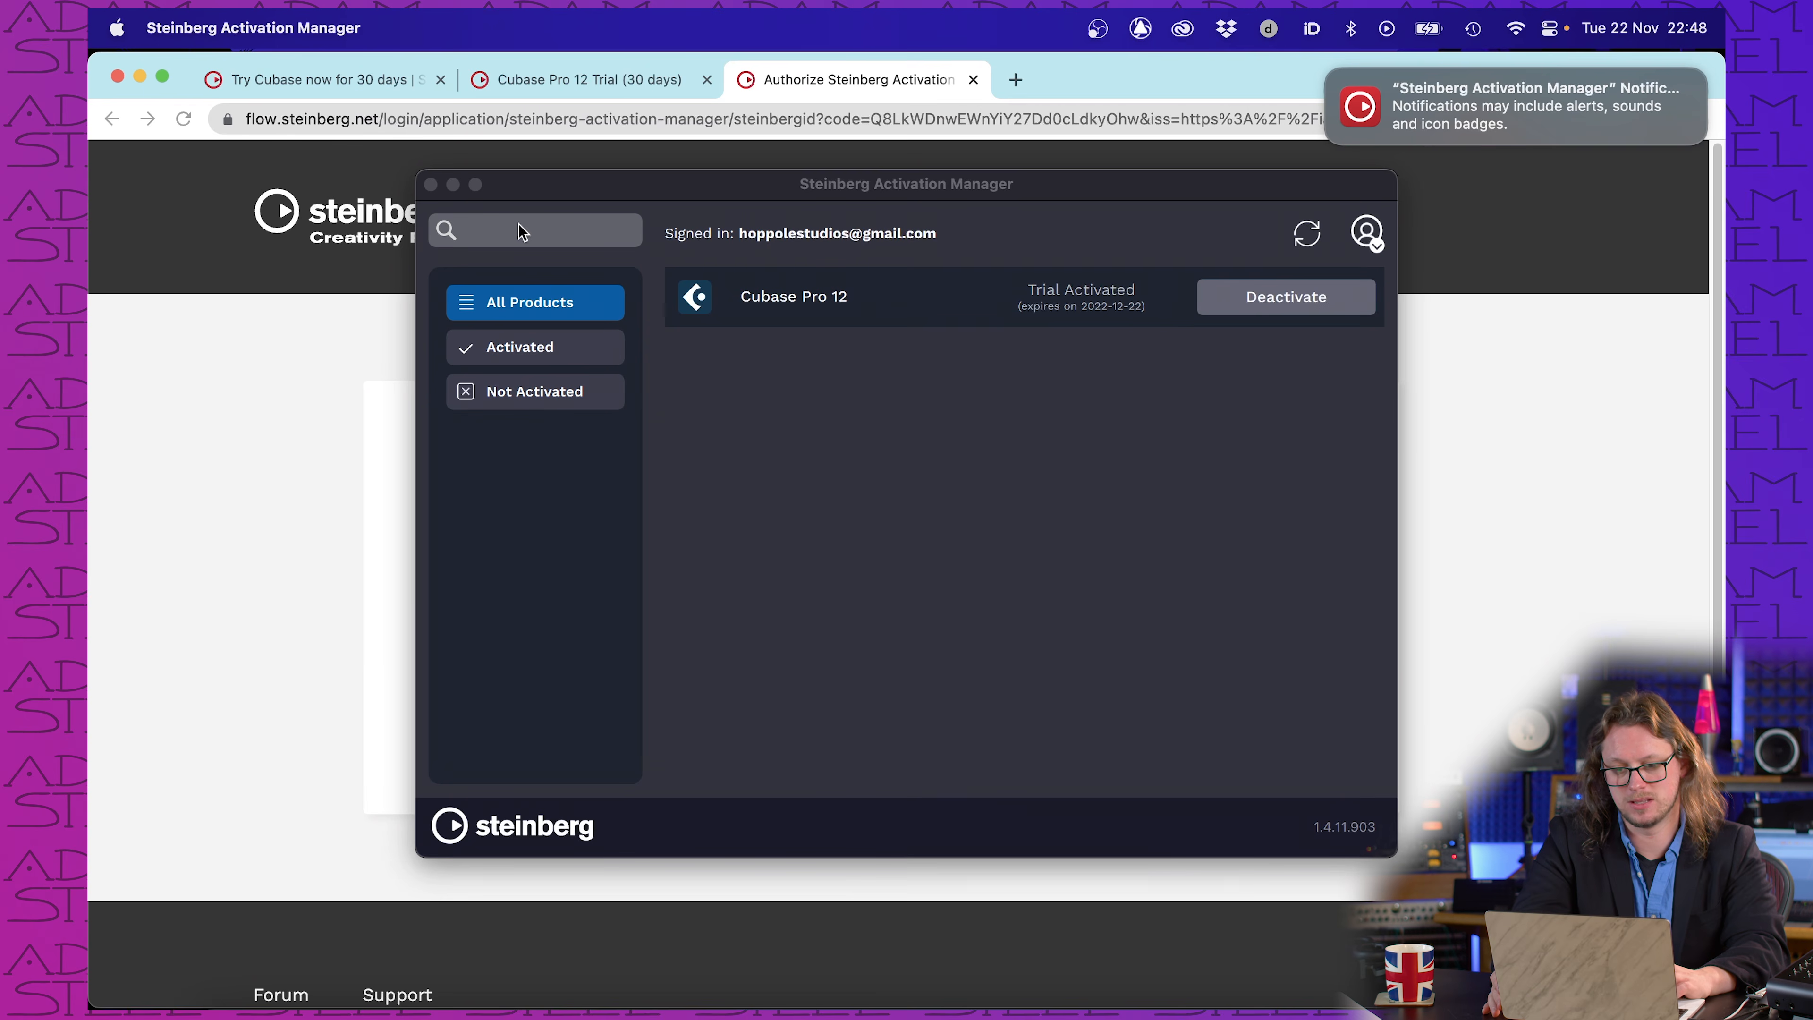
pyautogui.click(457, 189)
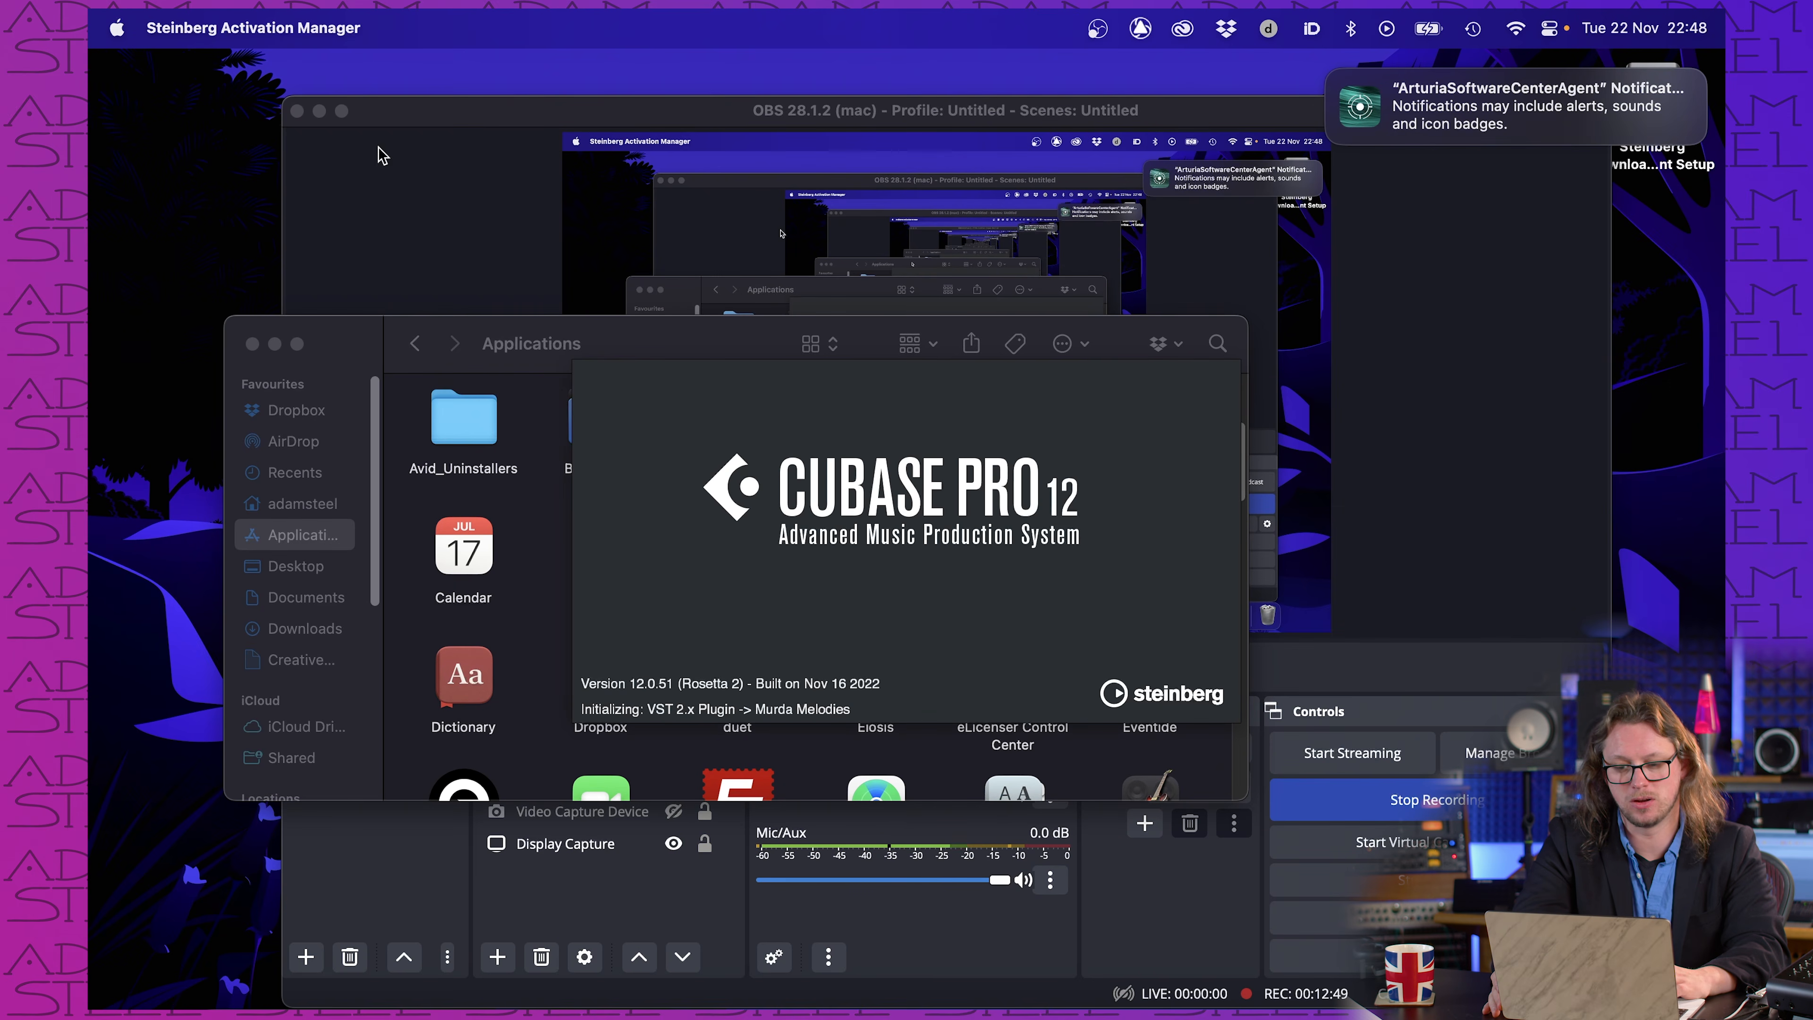
pyautogui.click(320, 111)
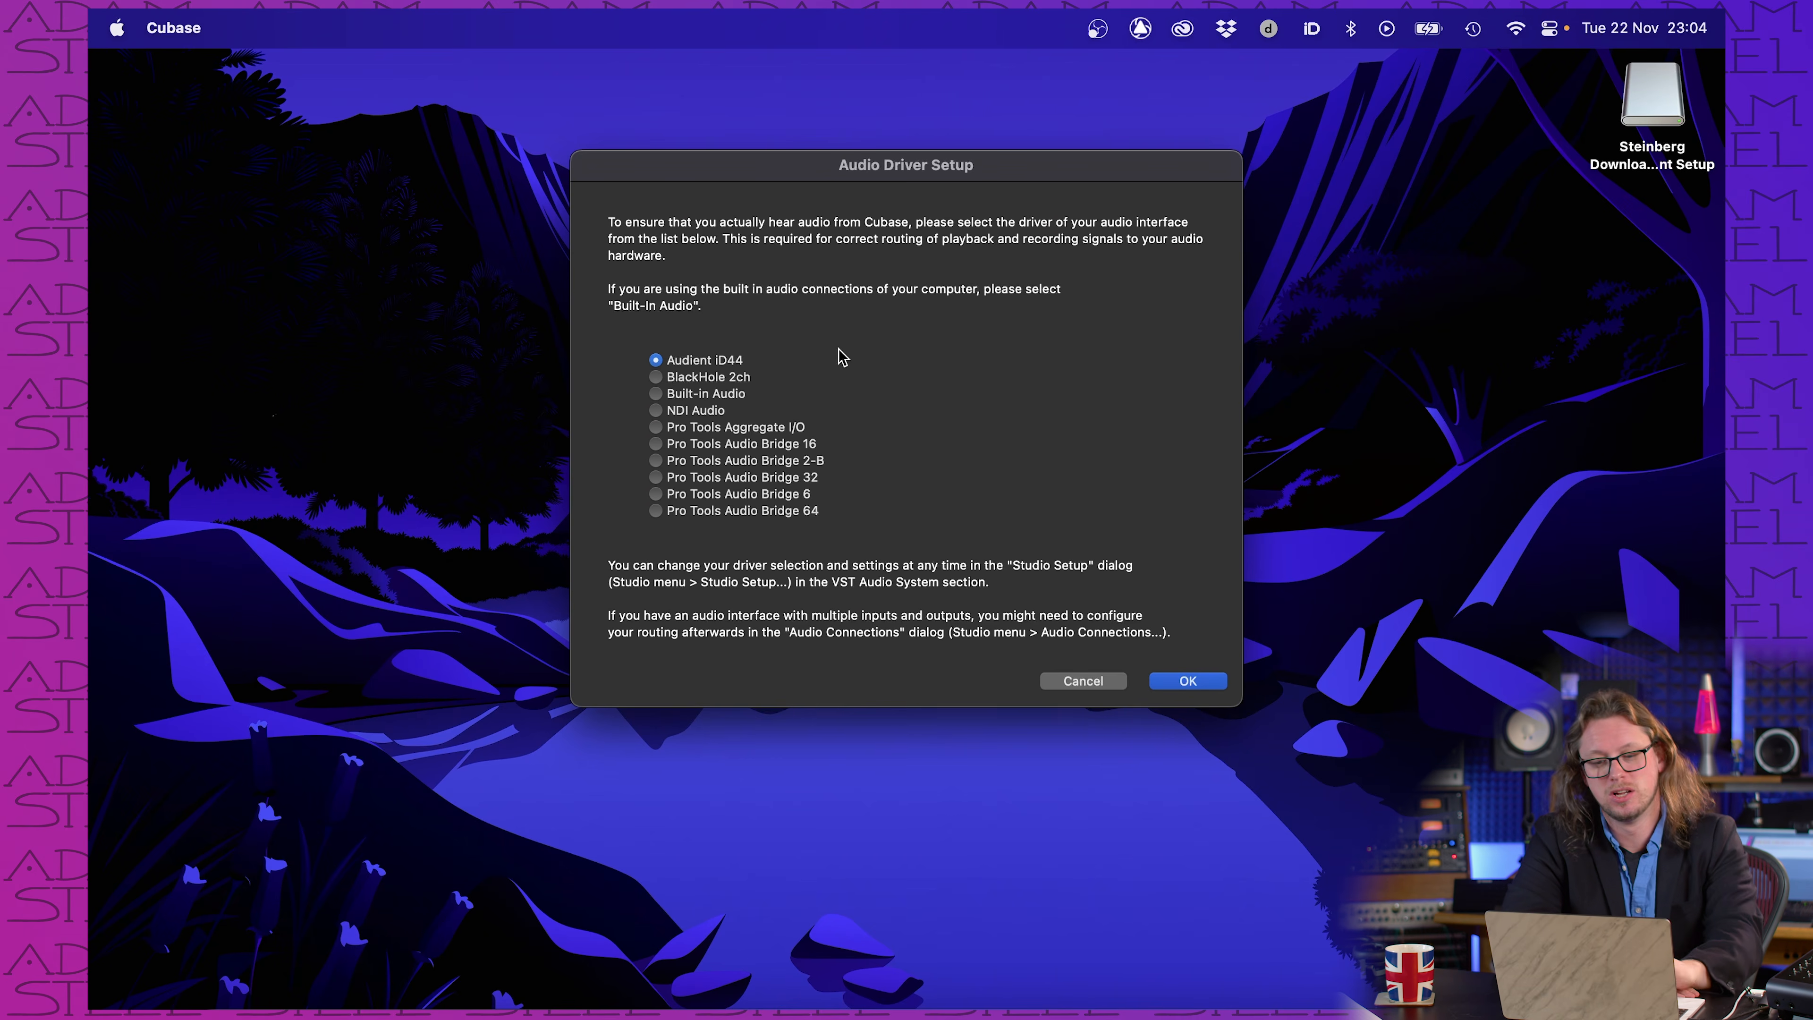
pyautogui.click(1183, 684)
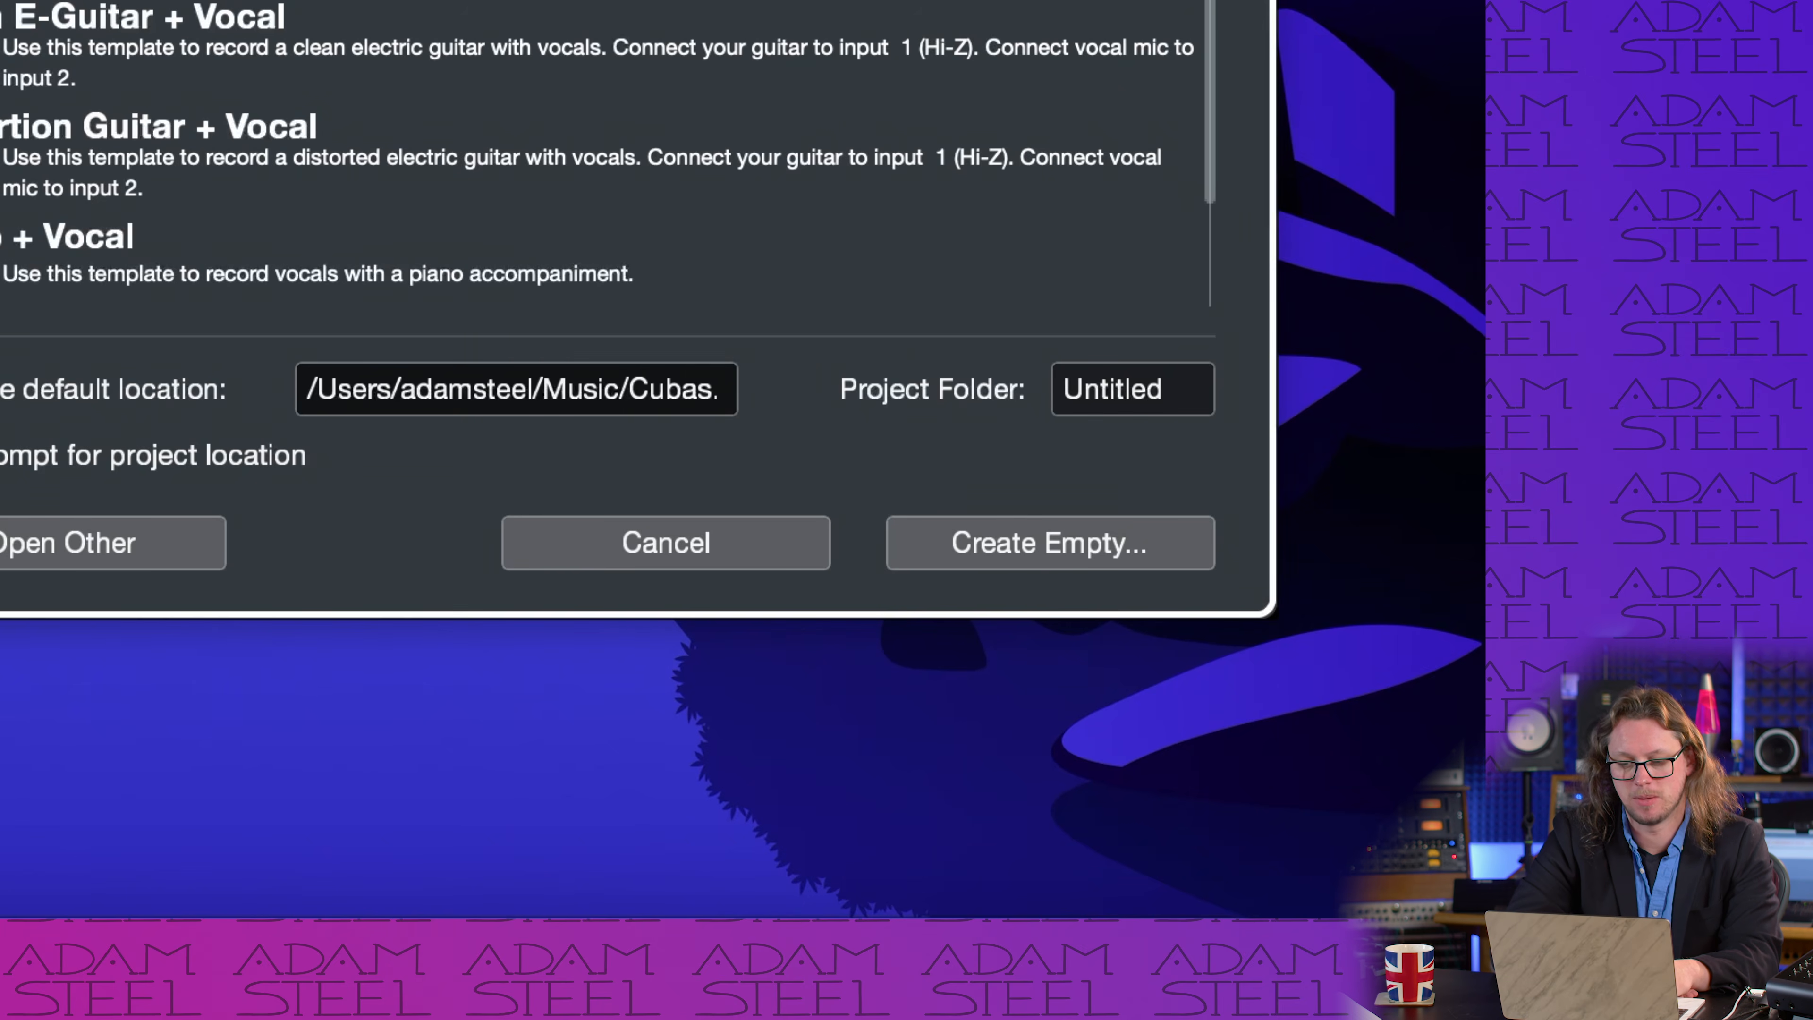
# Step: Create a folder named Cubase 101 inside Documents and choose it as the project location
pyautogui.click(1022, 556)
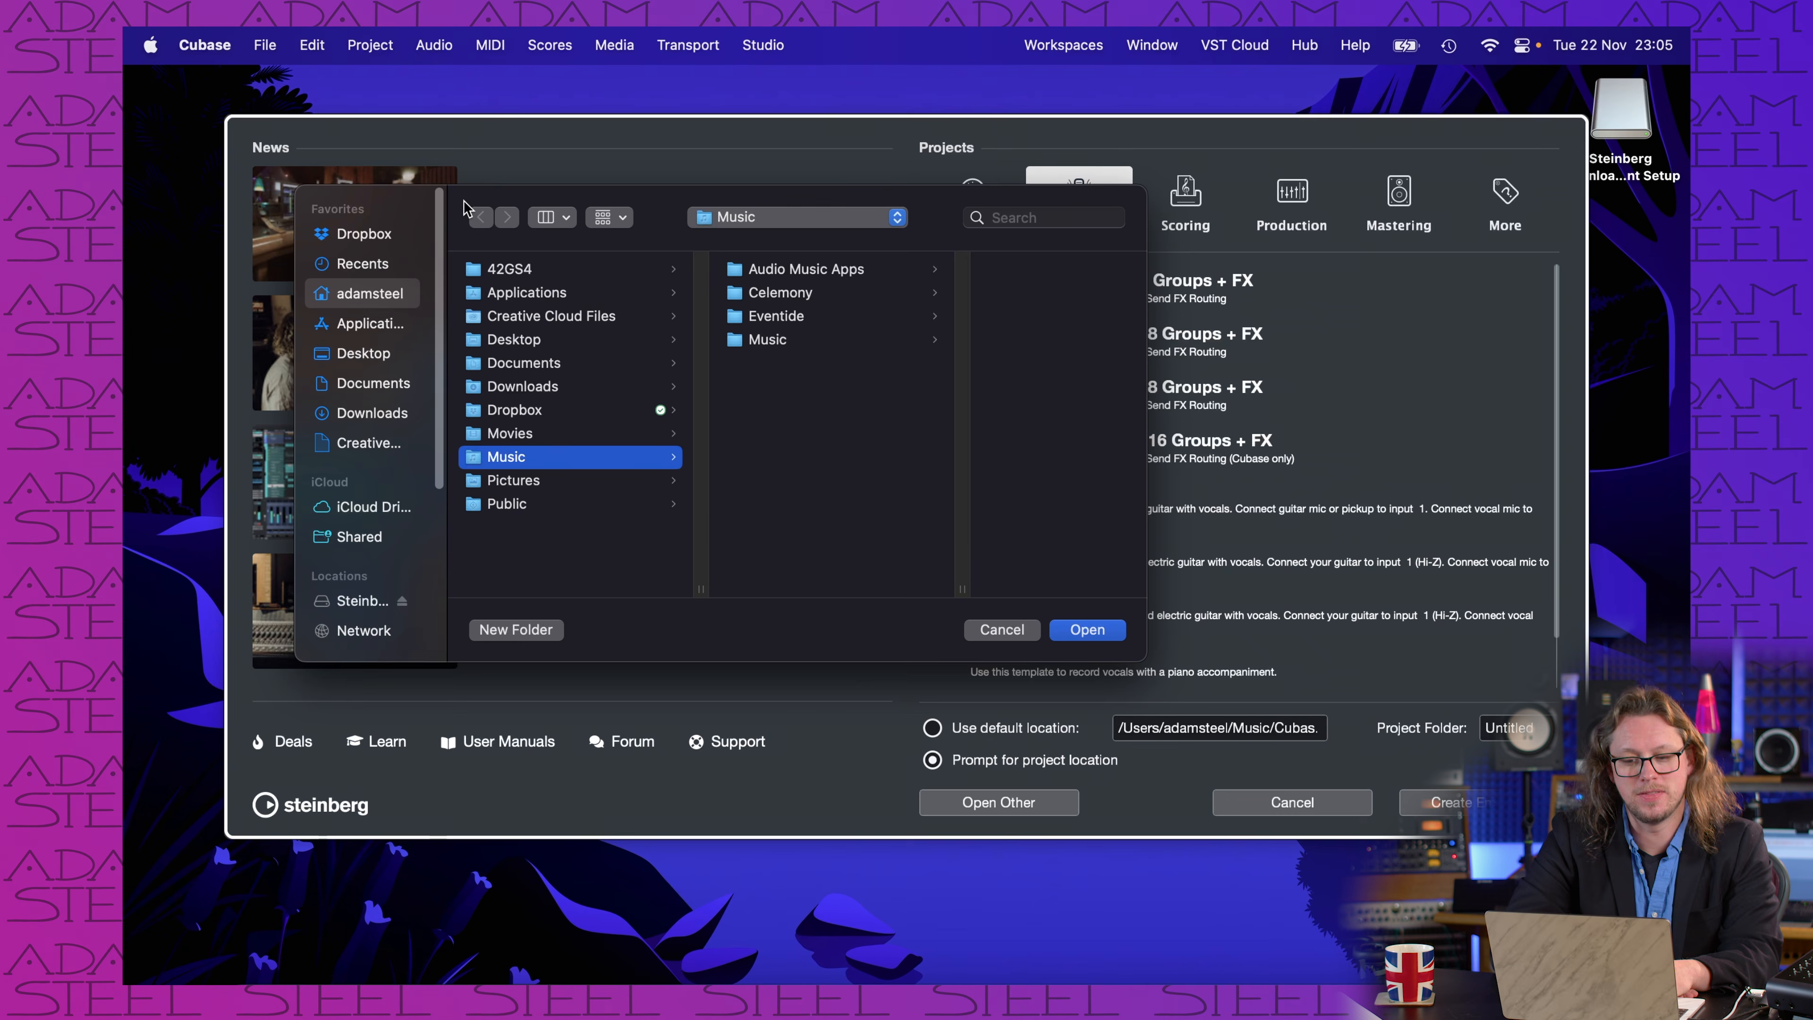
pyautogui.moveTo(464, 200); pyautogui.dragTo(454, 211)
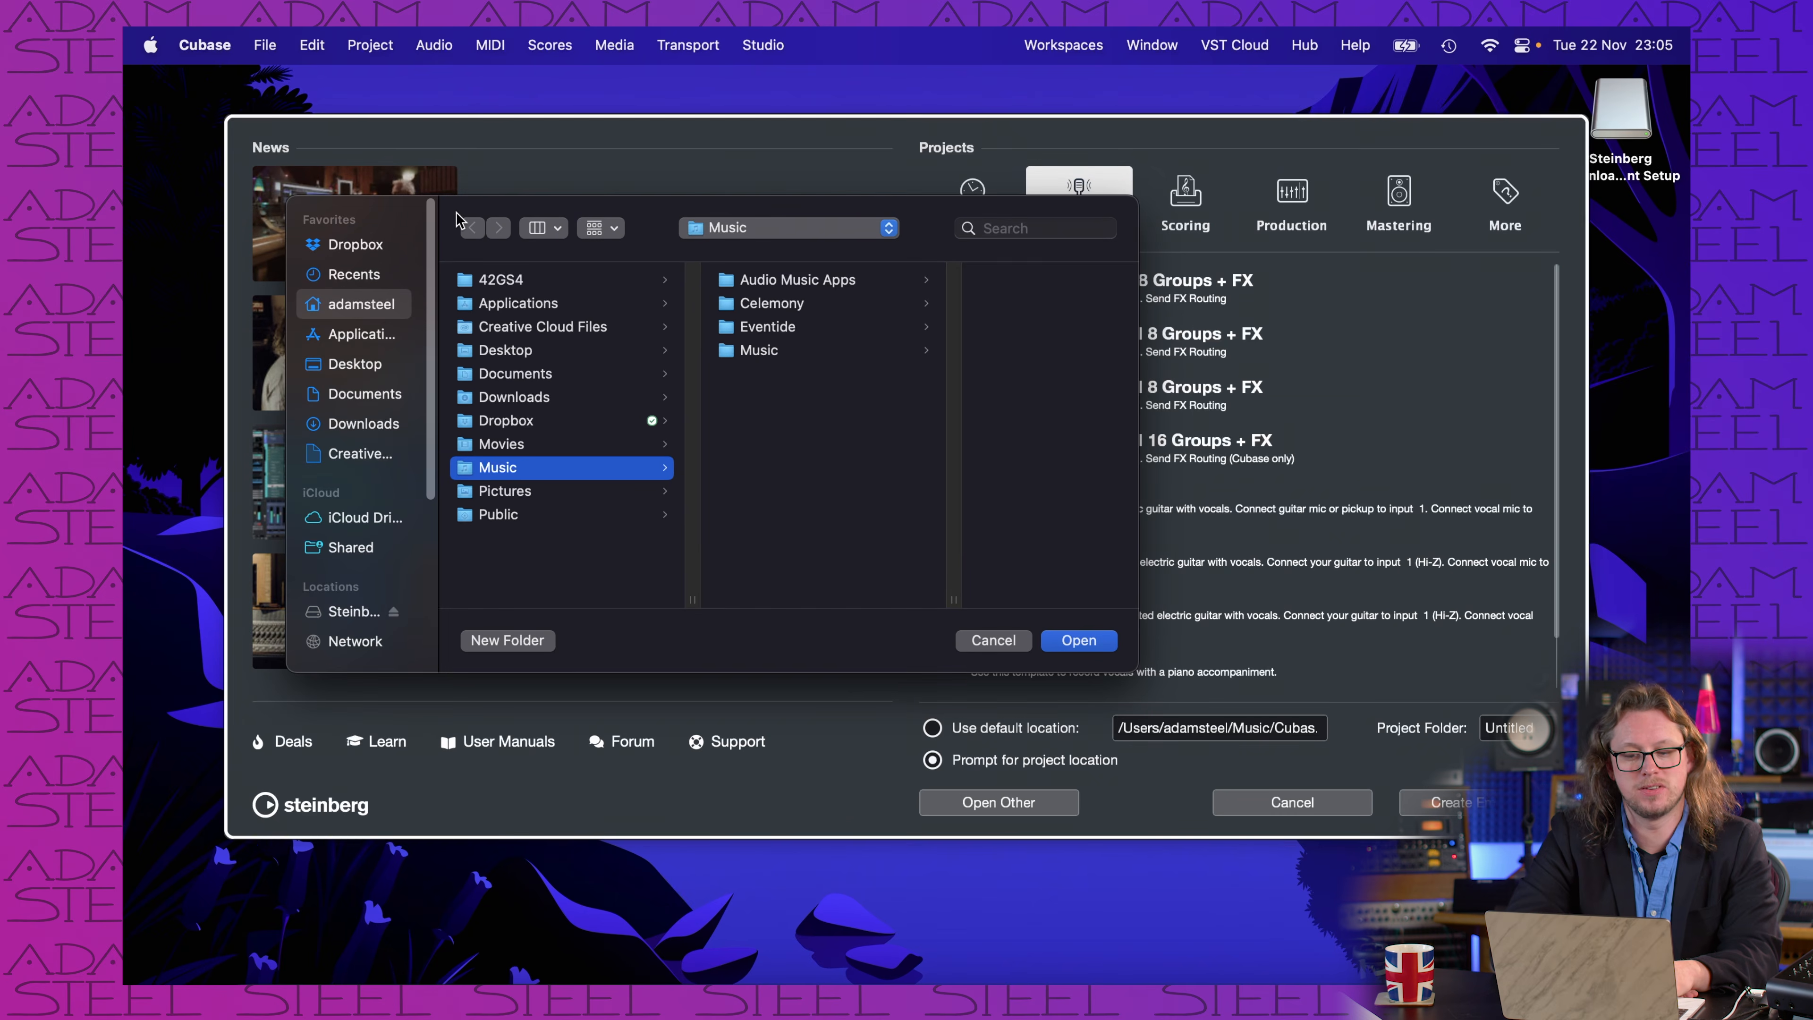
pyautogui.click(363, 394)
pyautogui.click(491, 639)
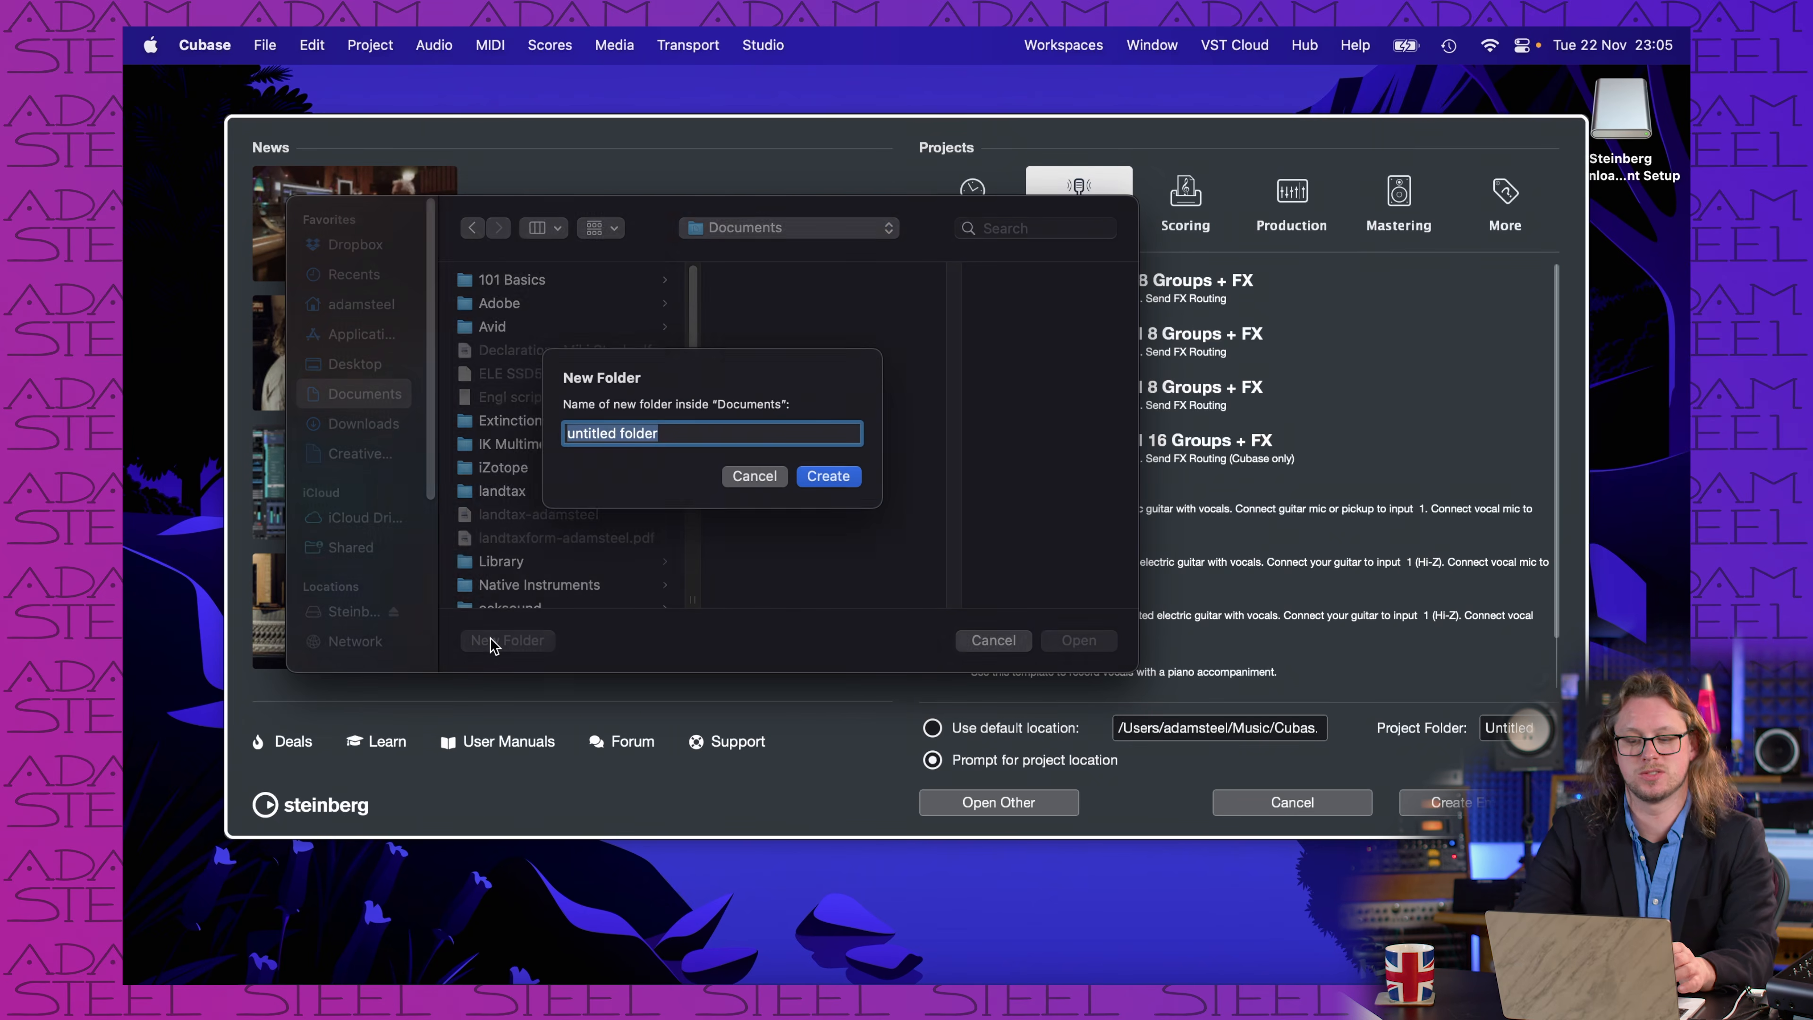
pyautogui.write('Cubase ')
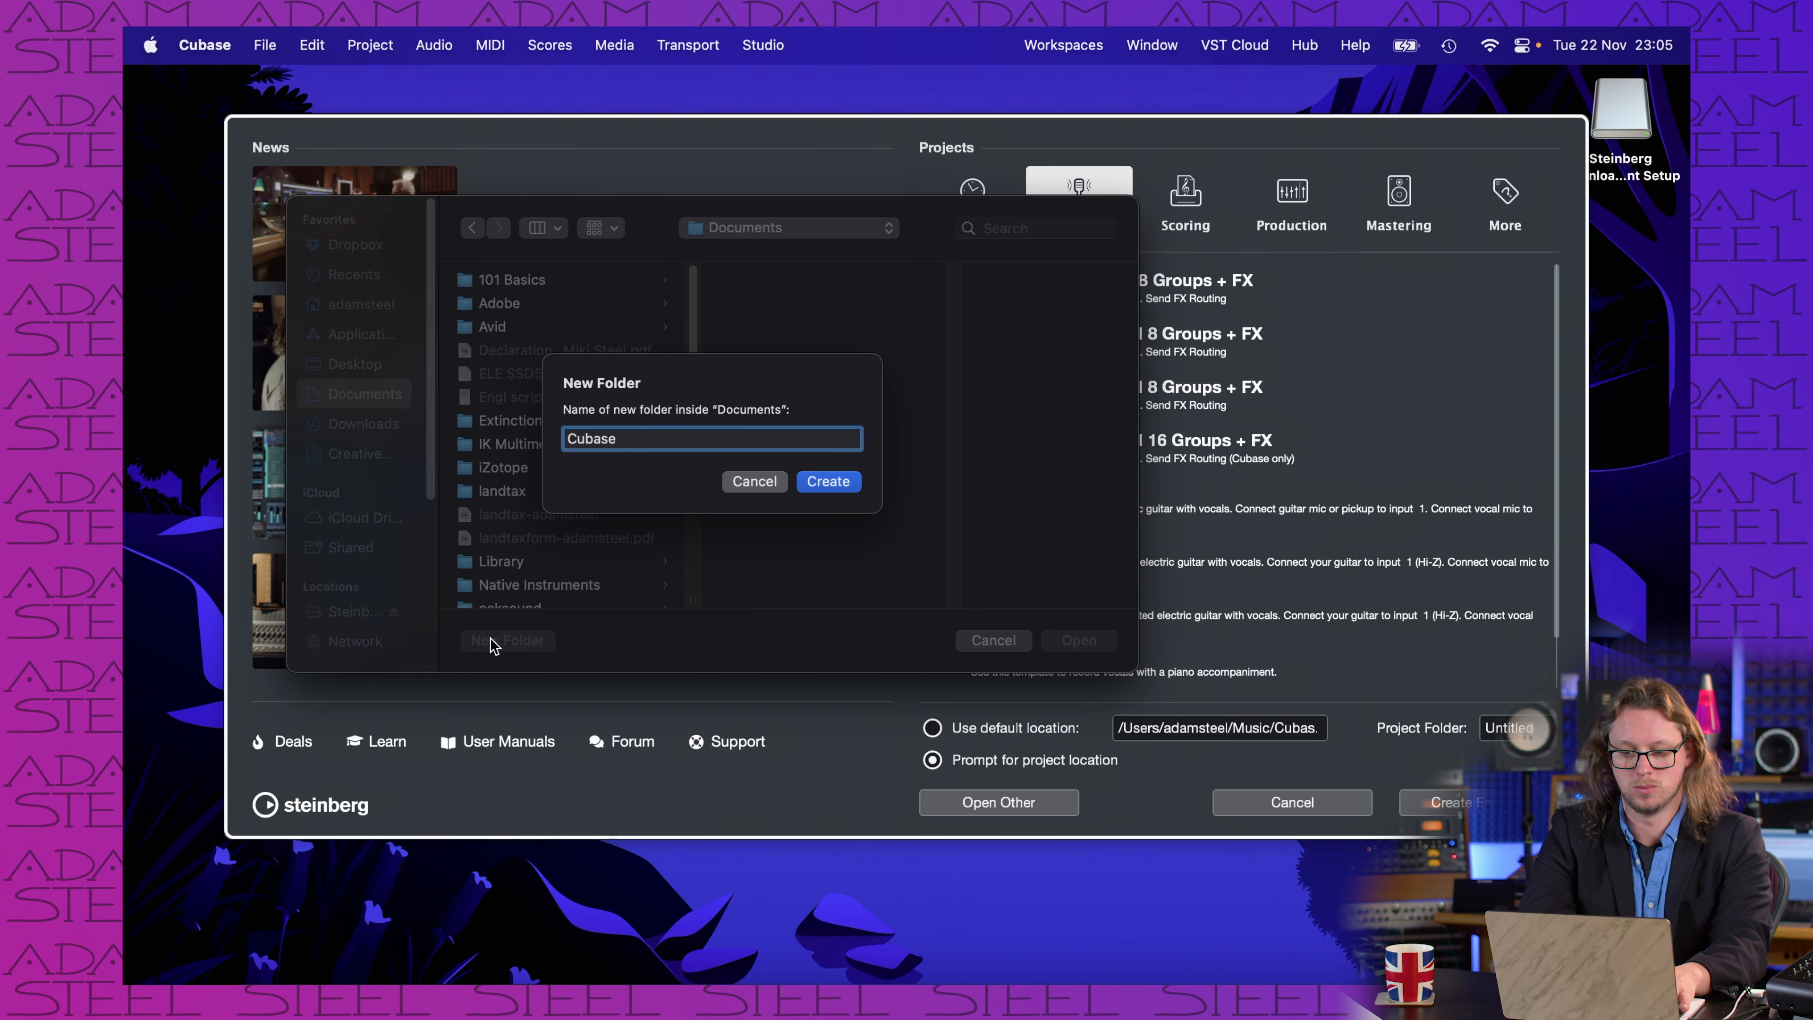
pyautogui.write('101')
pyautogui.click(830, 478)
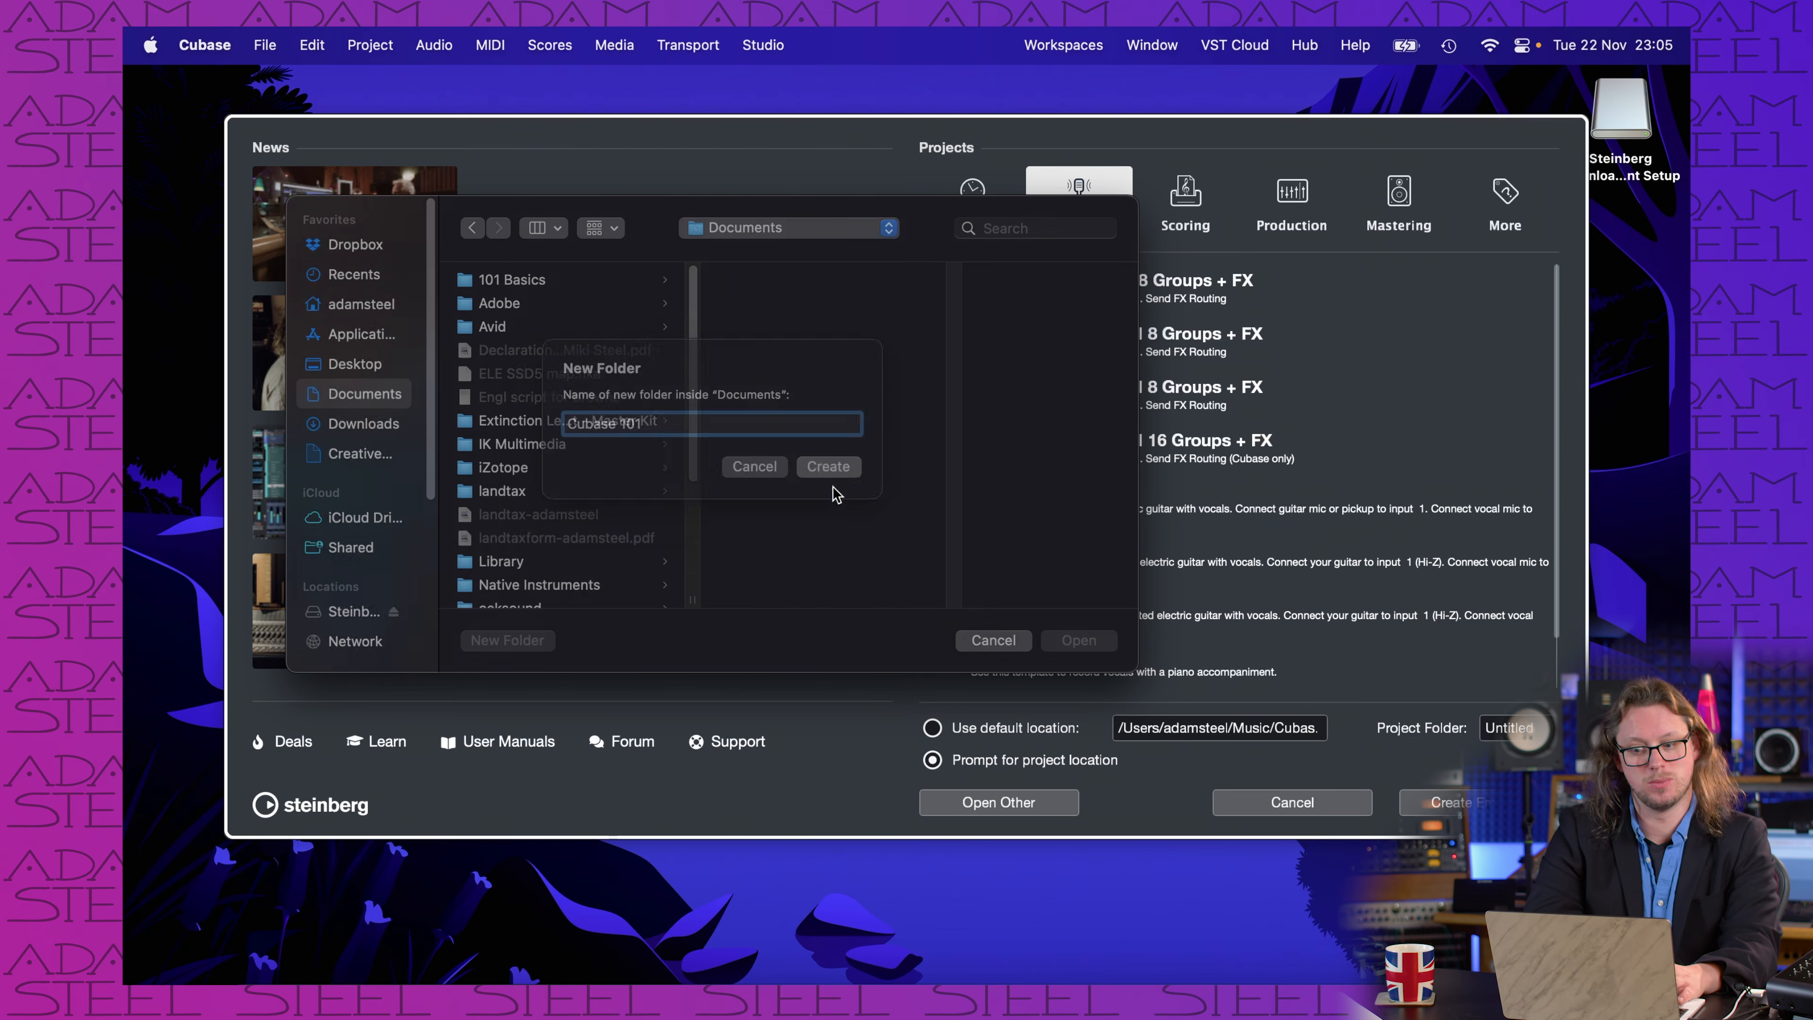
pyautogui.click(1064, 638)
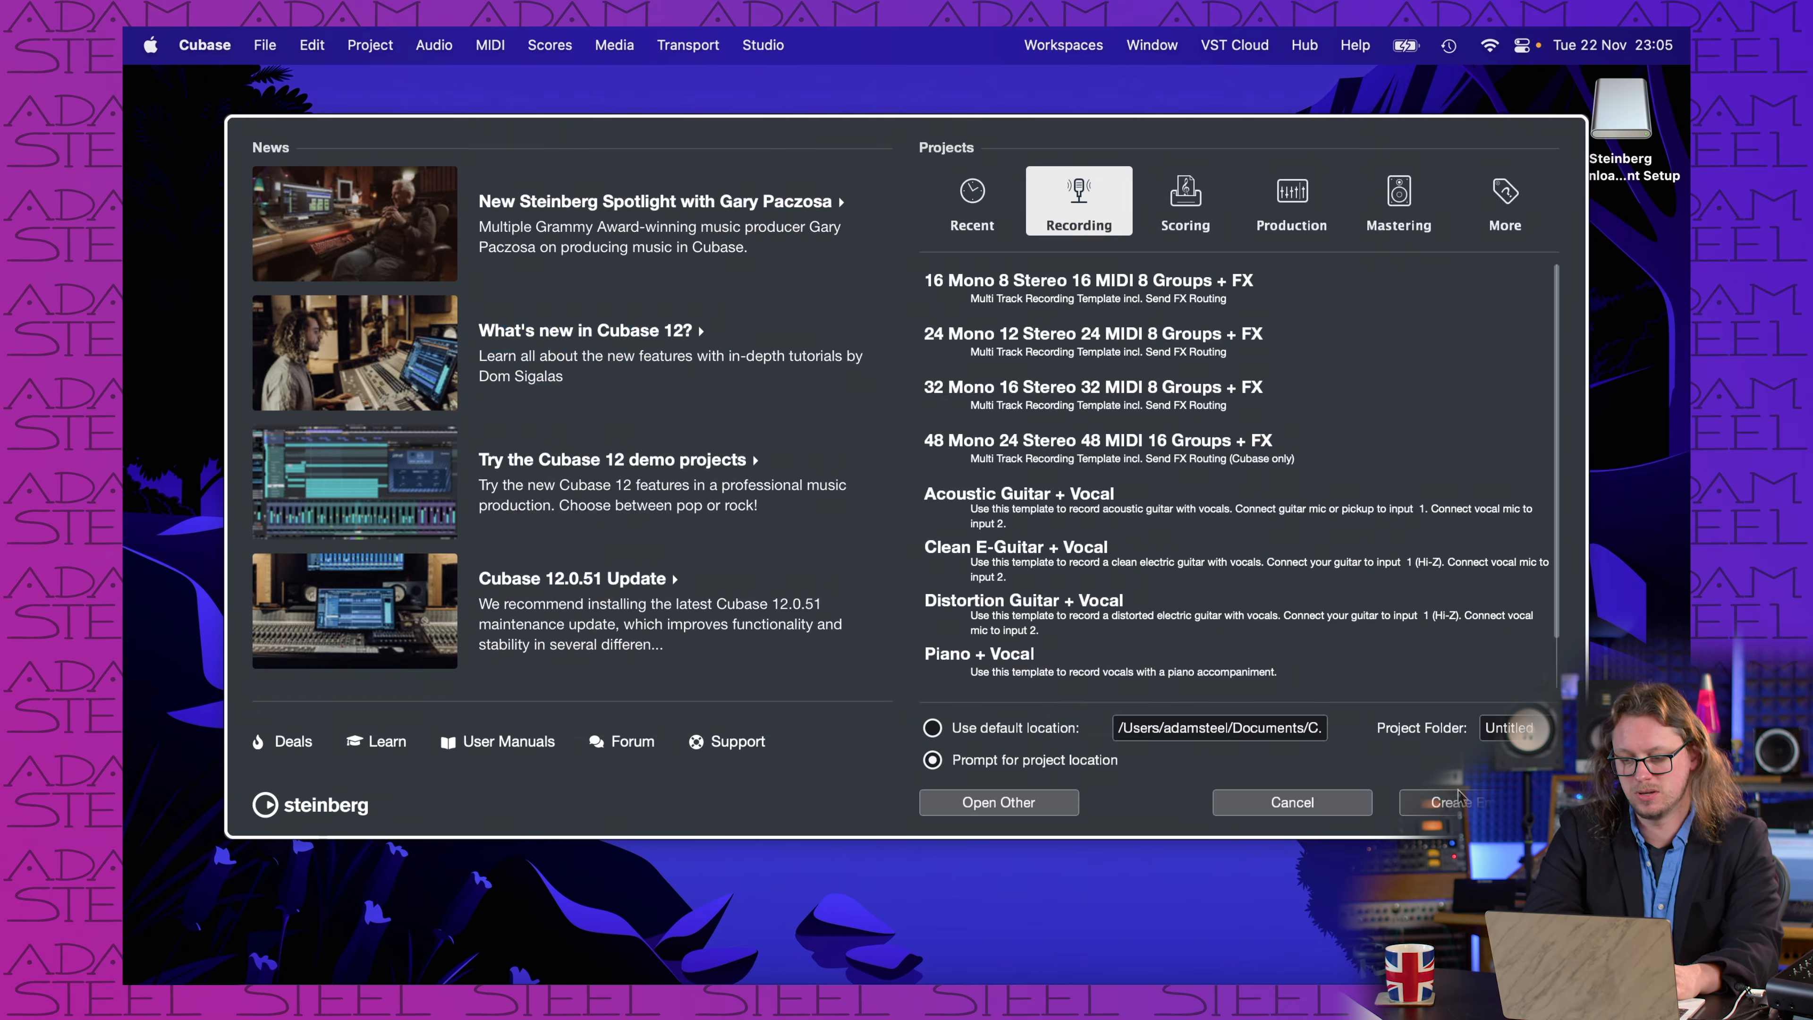
# Step: Name the project folder CB101 and create an empty project in the Cubase 101 location
pyautogui.click(1490, 723)
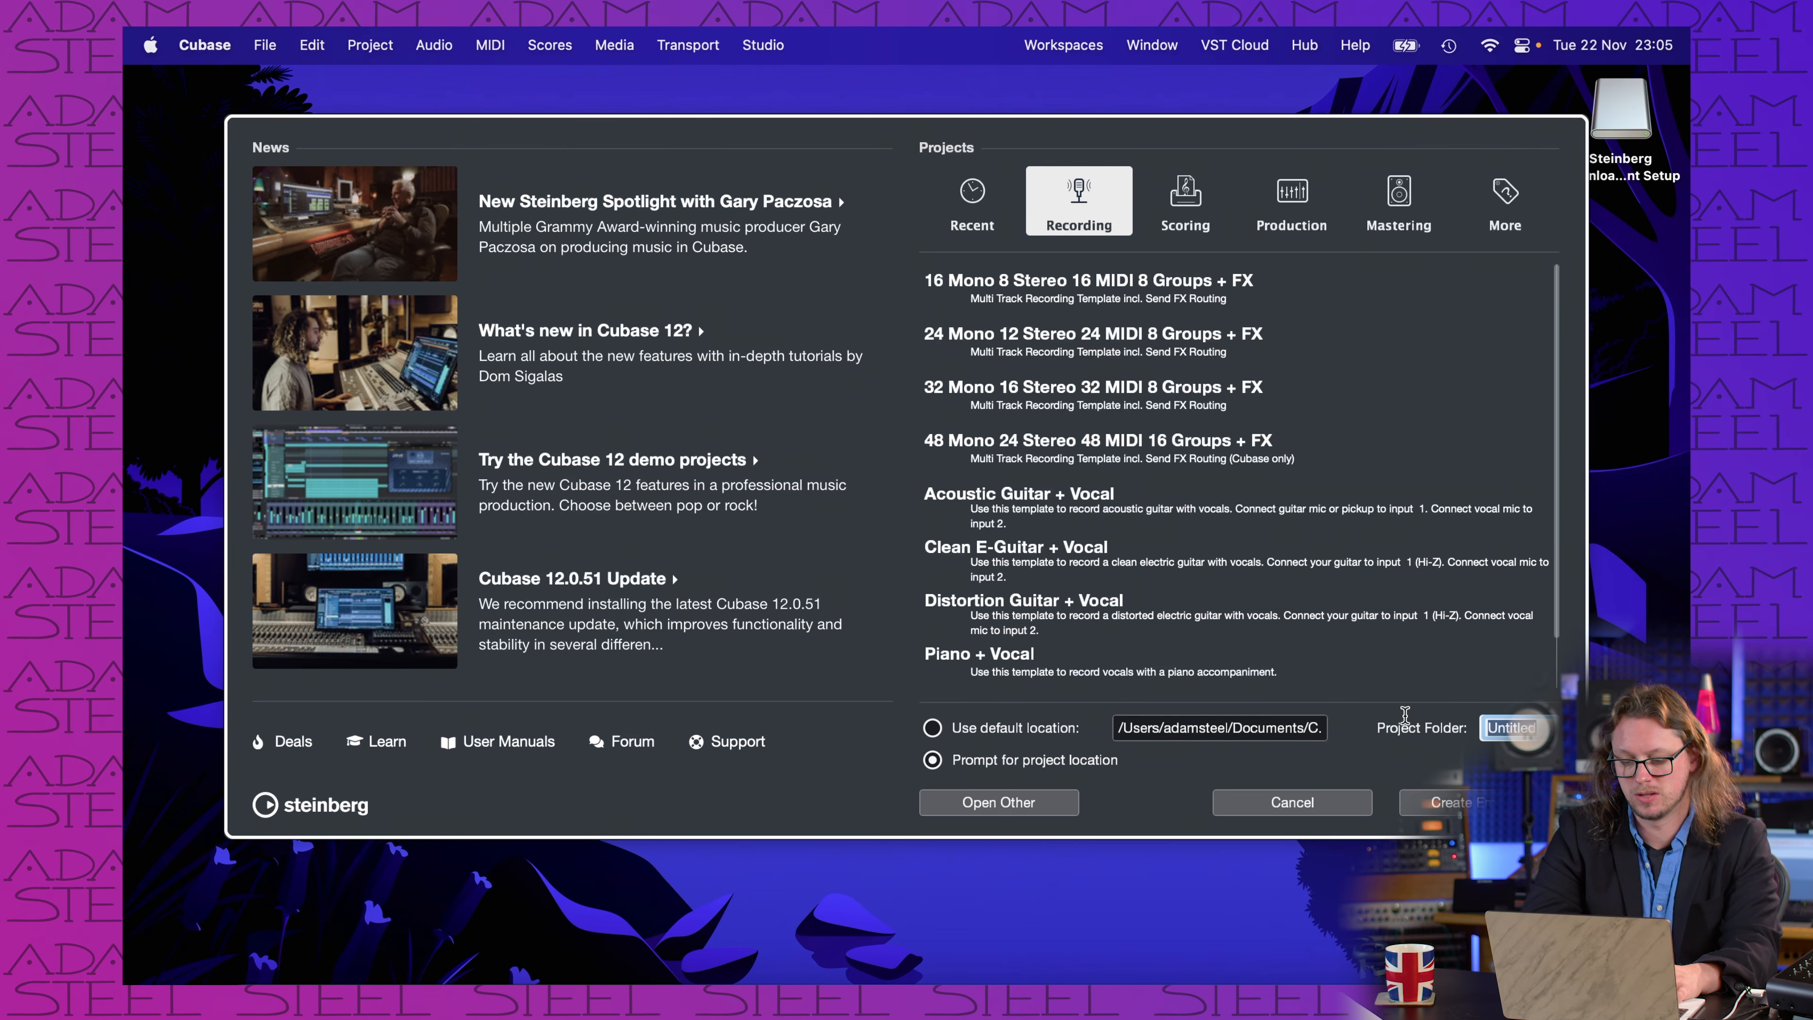
pyautogui.write('CB101')
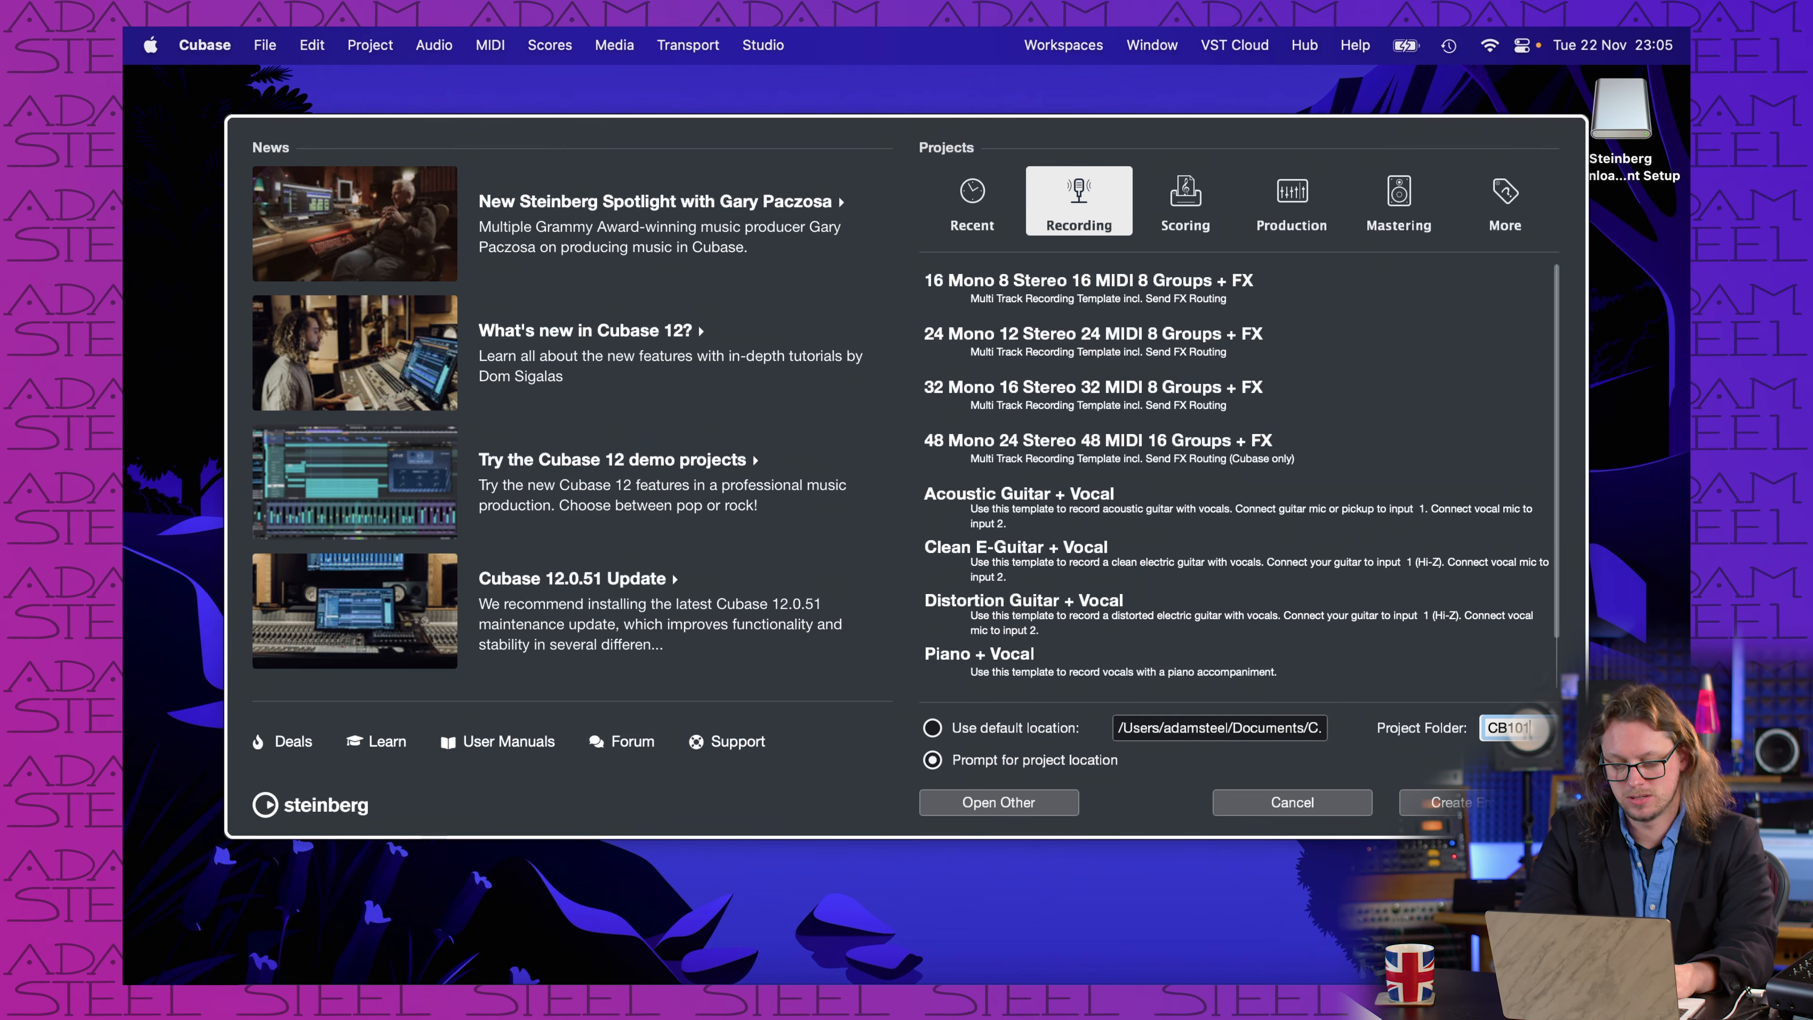
pyautogui.click(1467, 801)
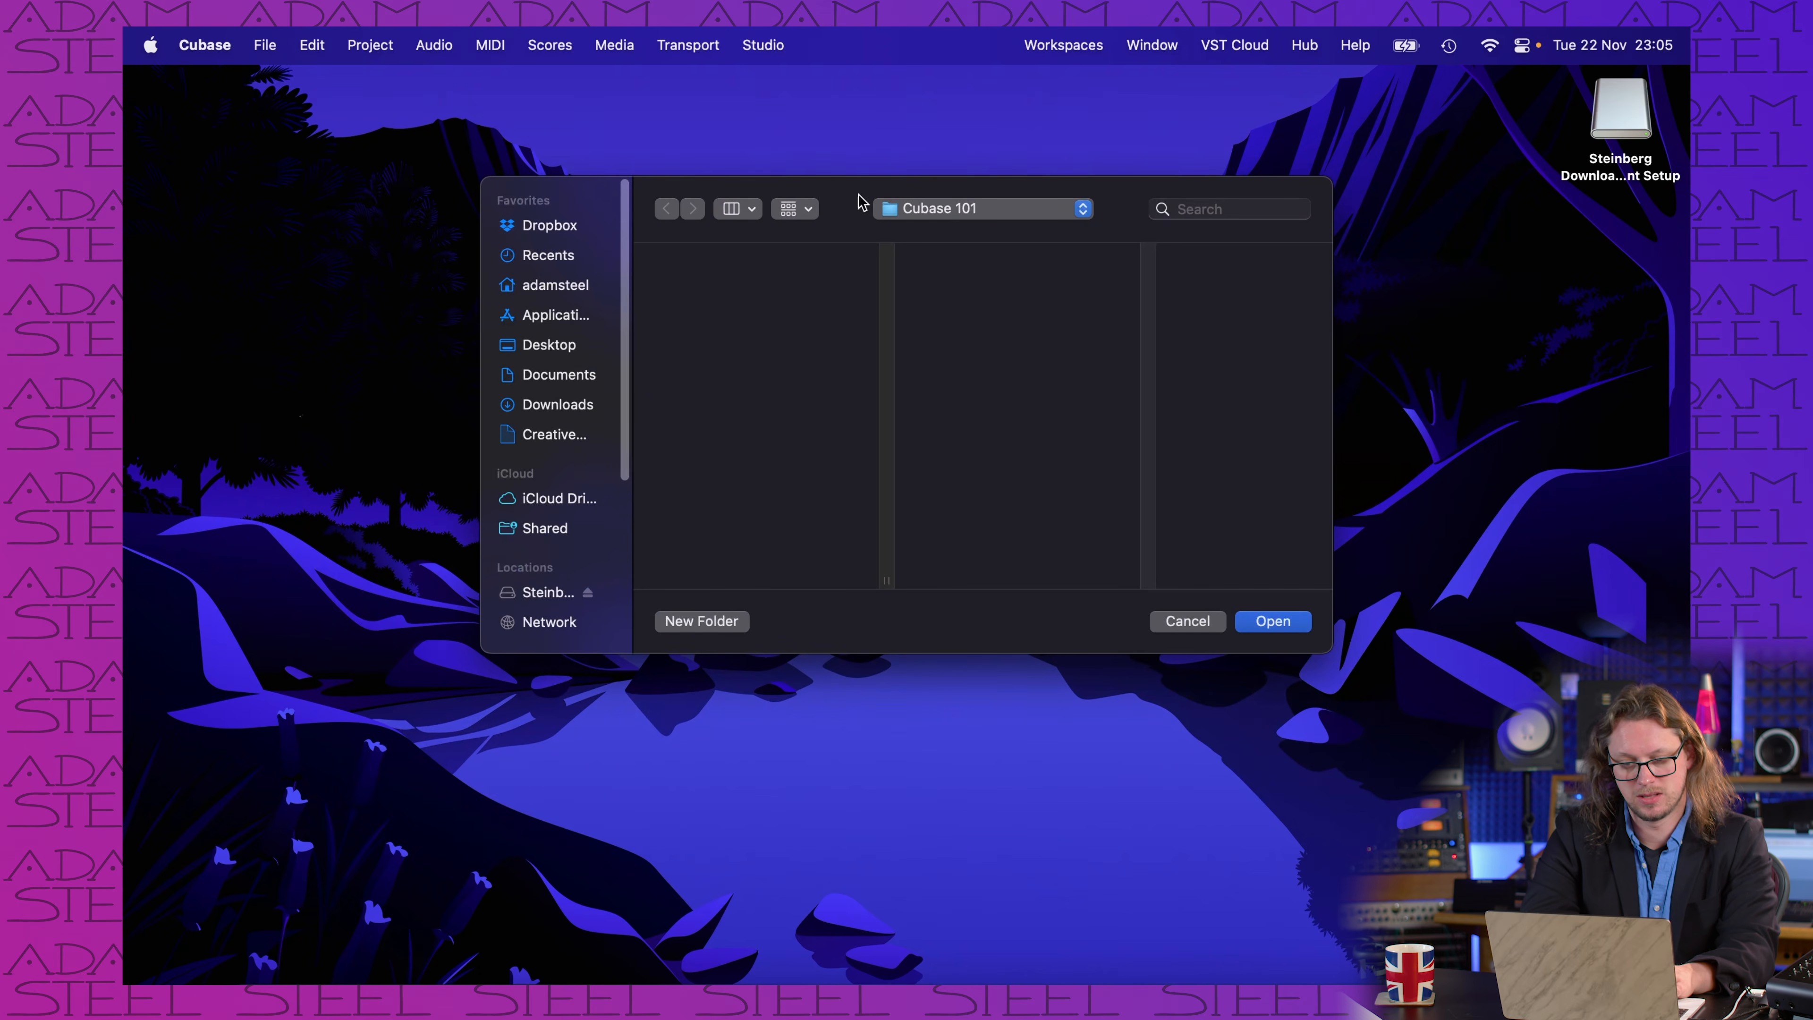
pyautogui.click(1271, 621)
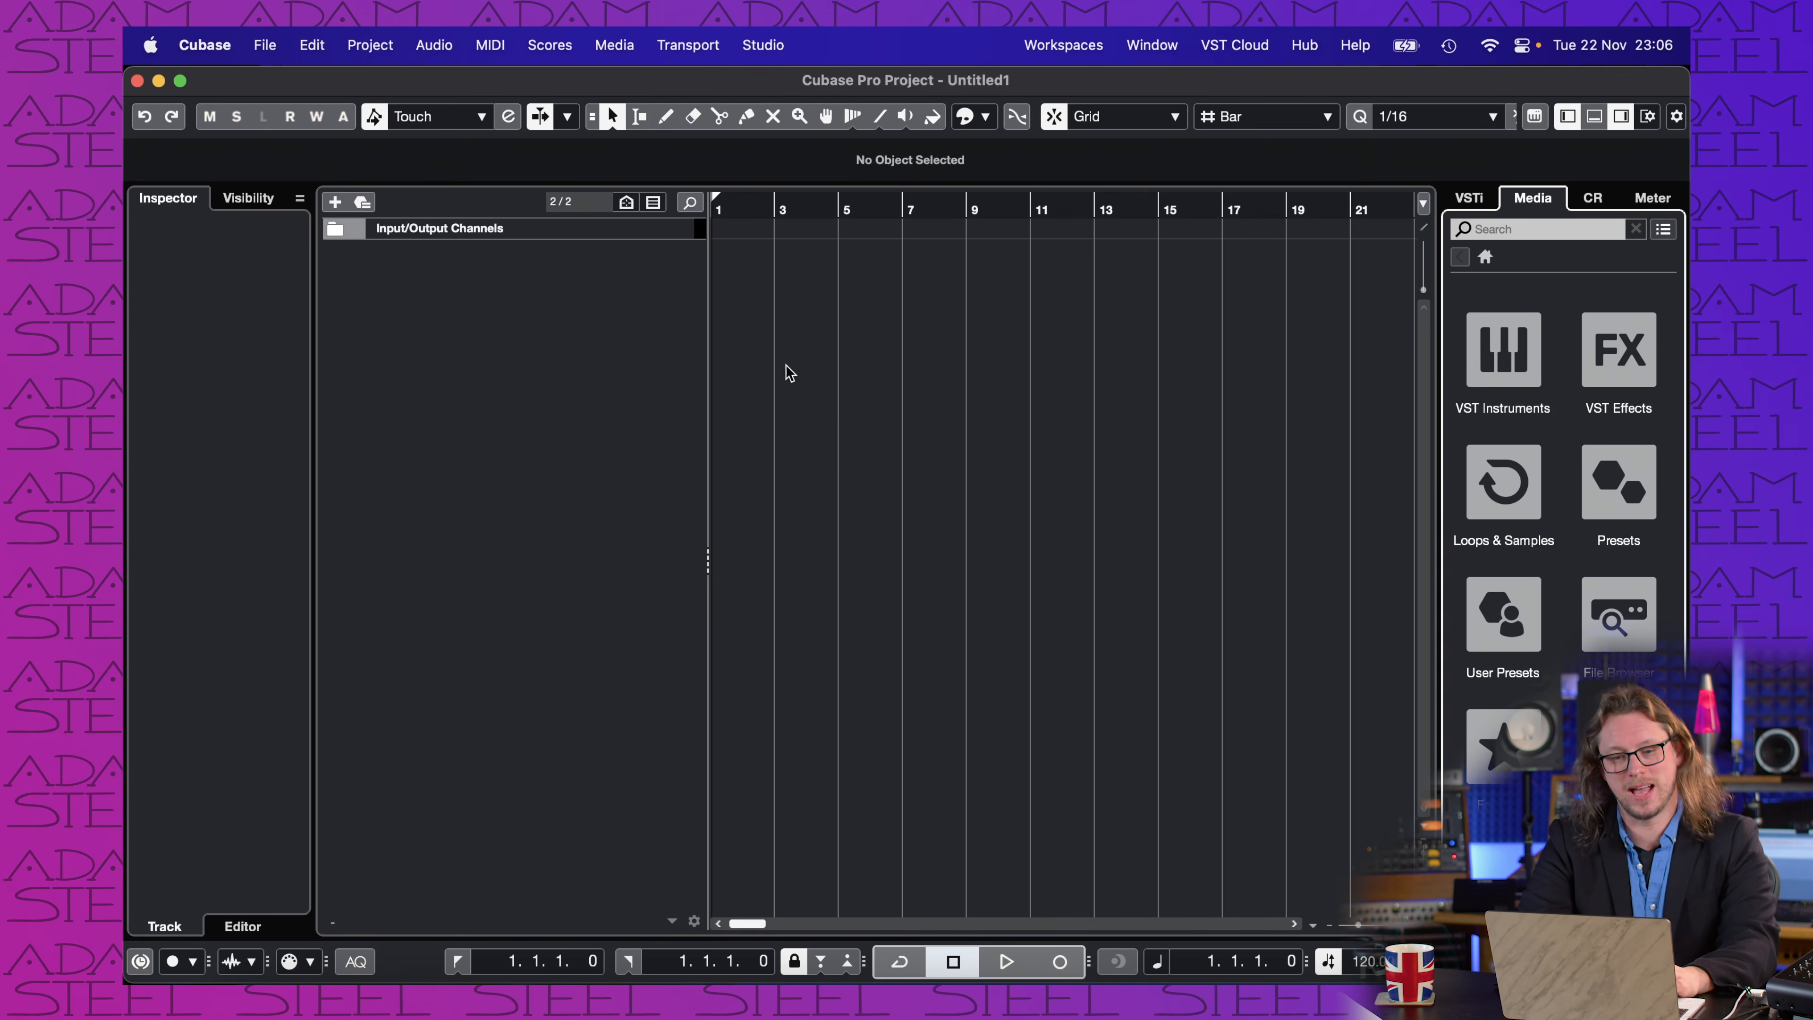
# Step: Confirm the project setup with a 48.000 kHz sample rate and Wave File as the record file type
pyautogui.click(365, 43)
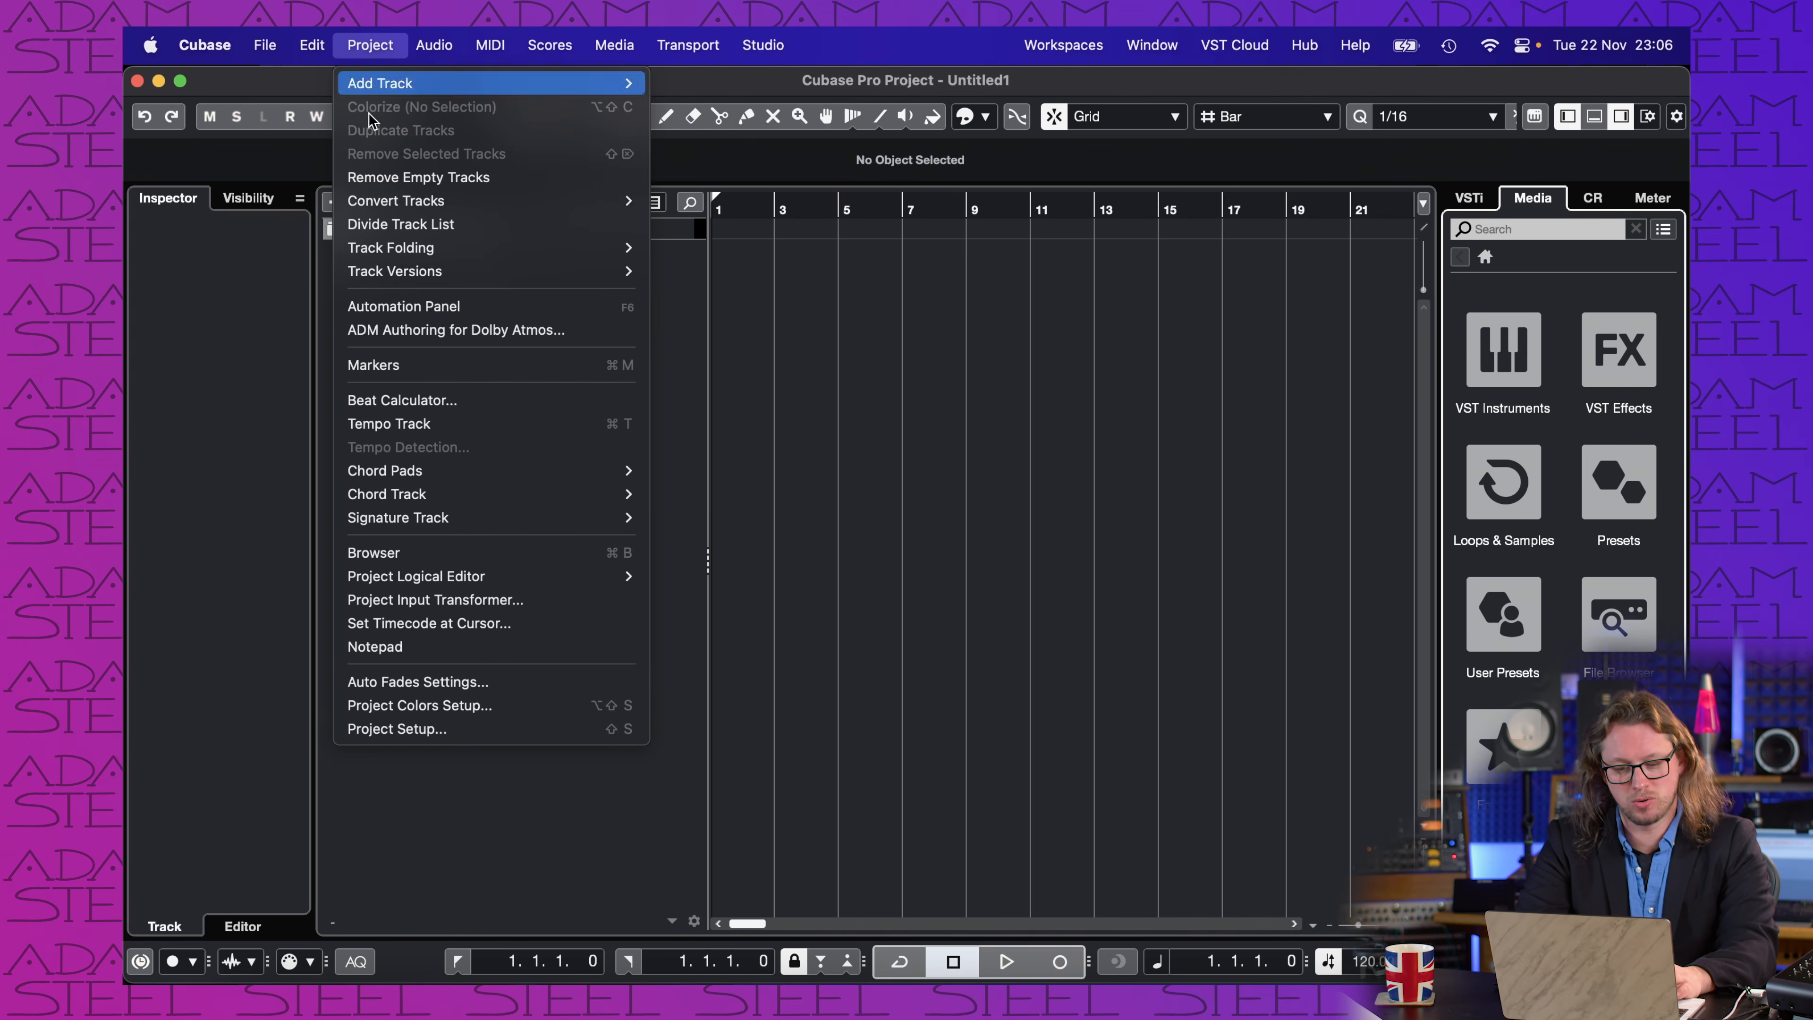
pyautogui.click(395, 730)
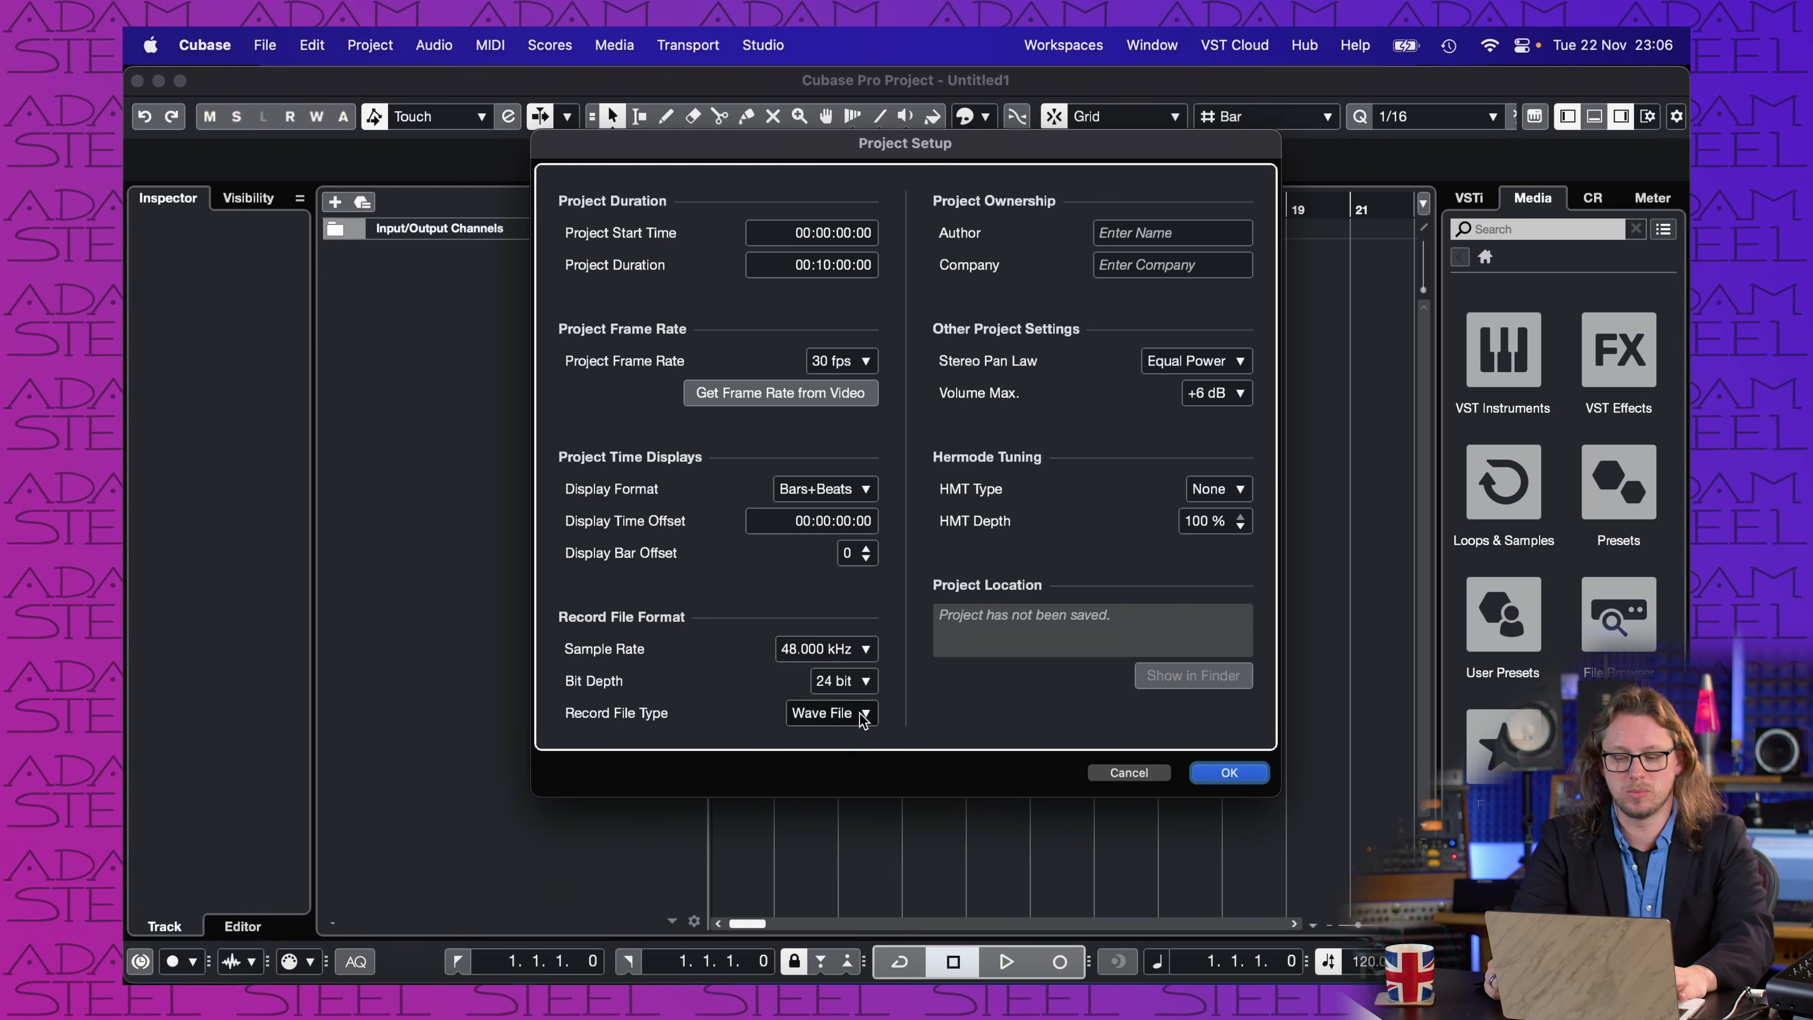
pyautogui.click(828, 712)
pyautogui.click(806, 649)
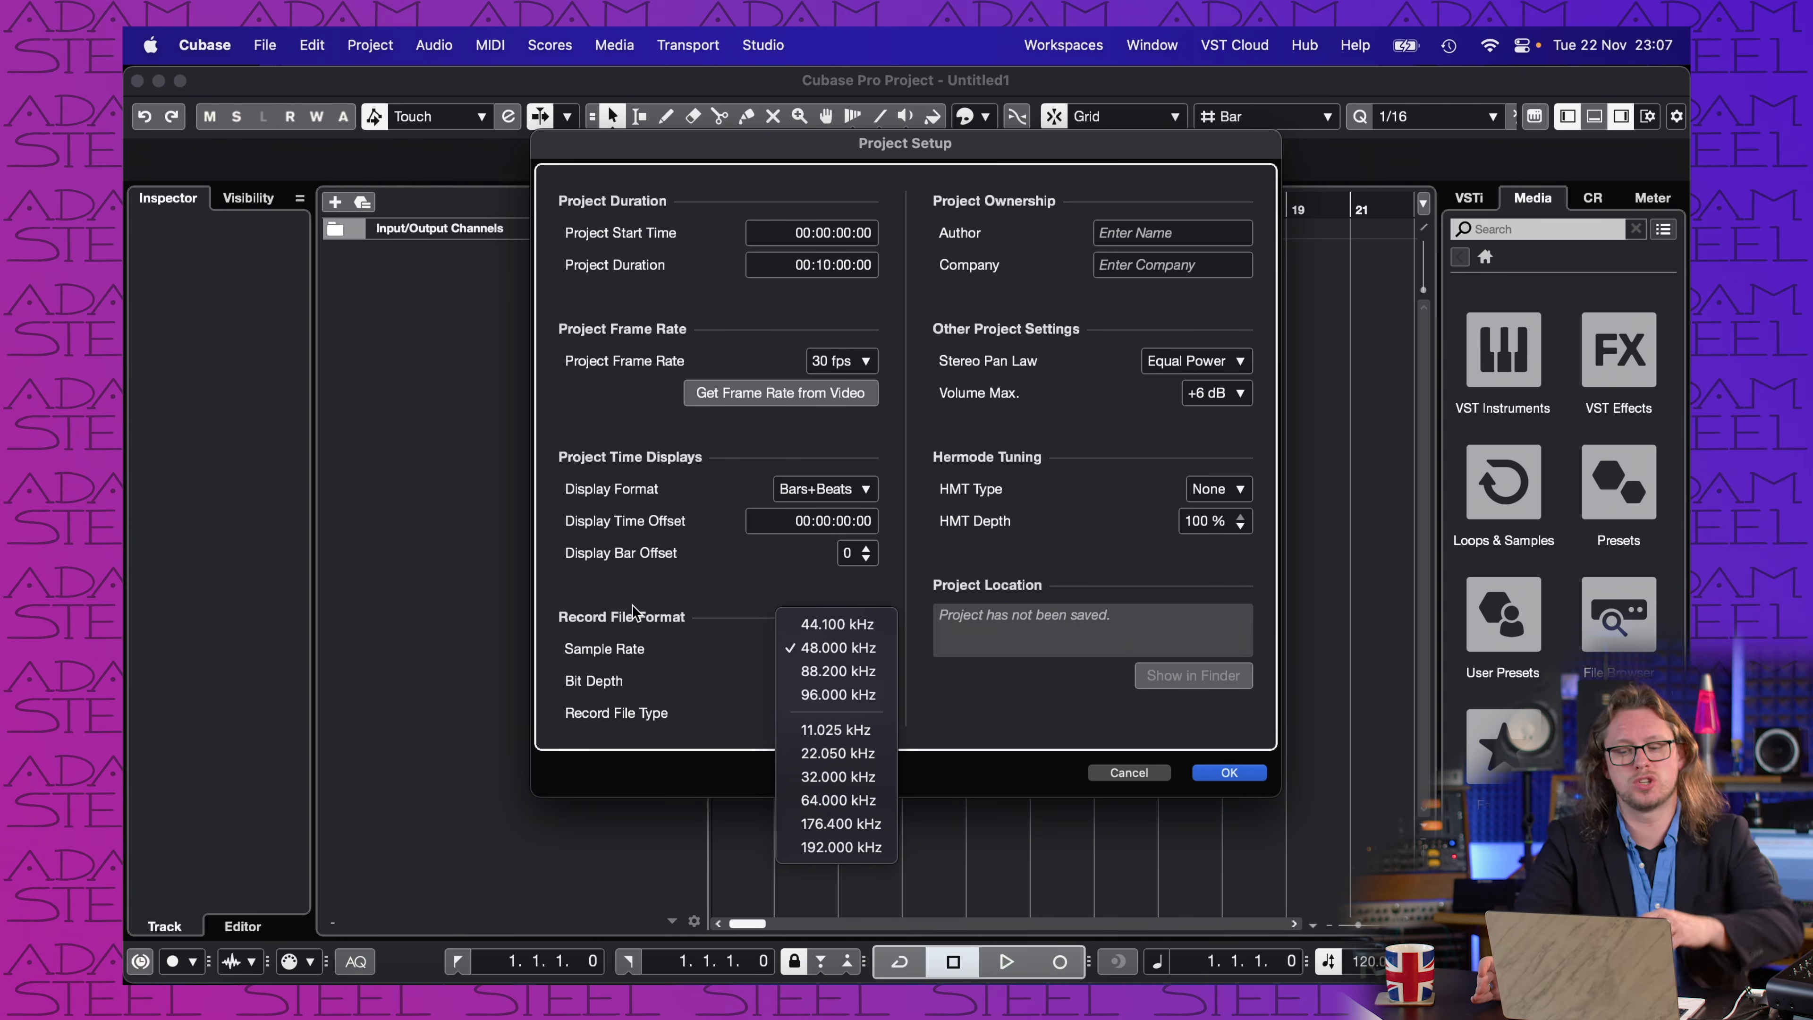
pyautogui.click(809, 651)
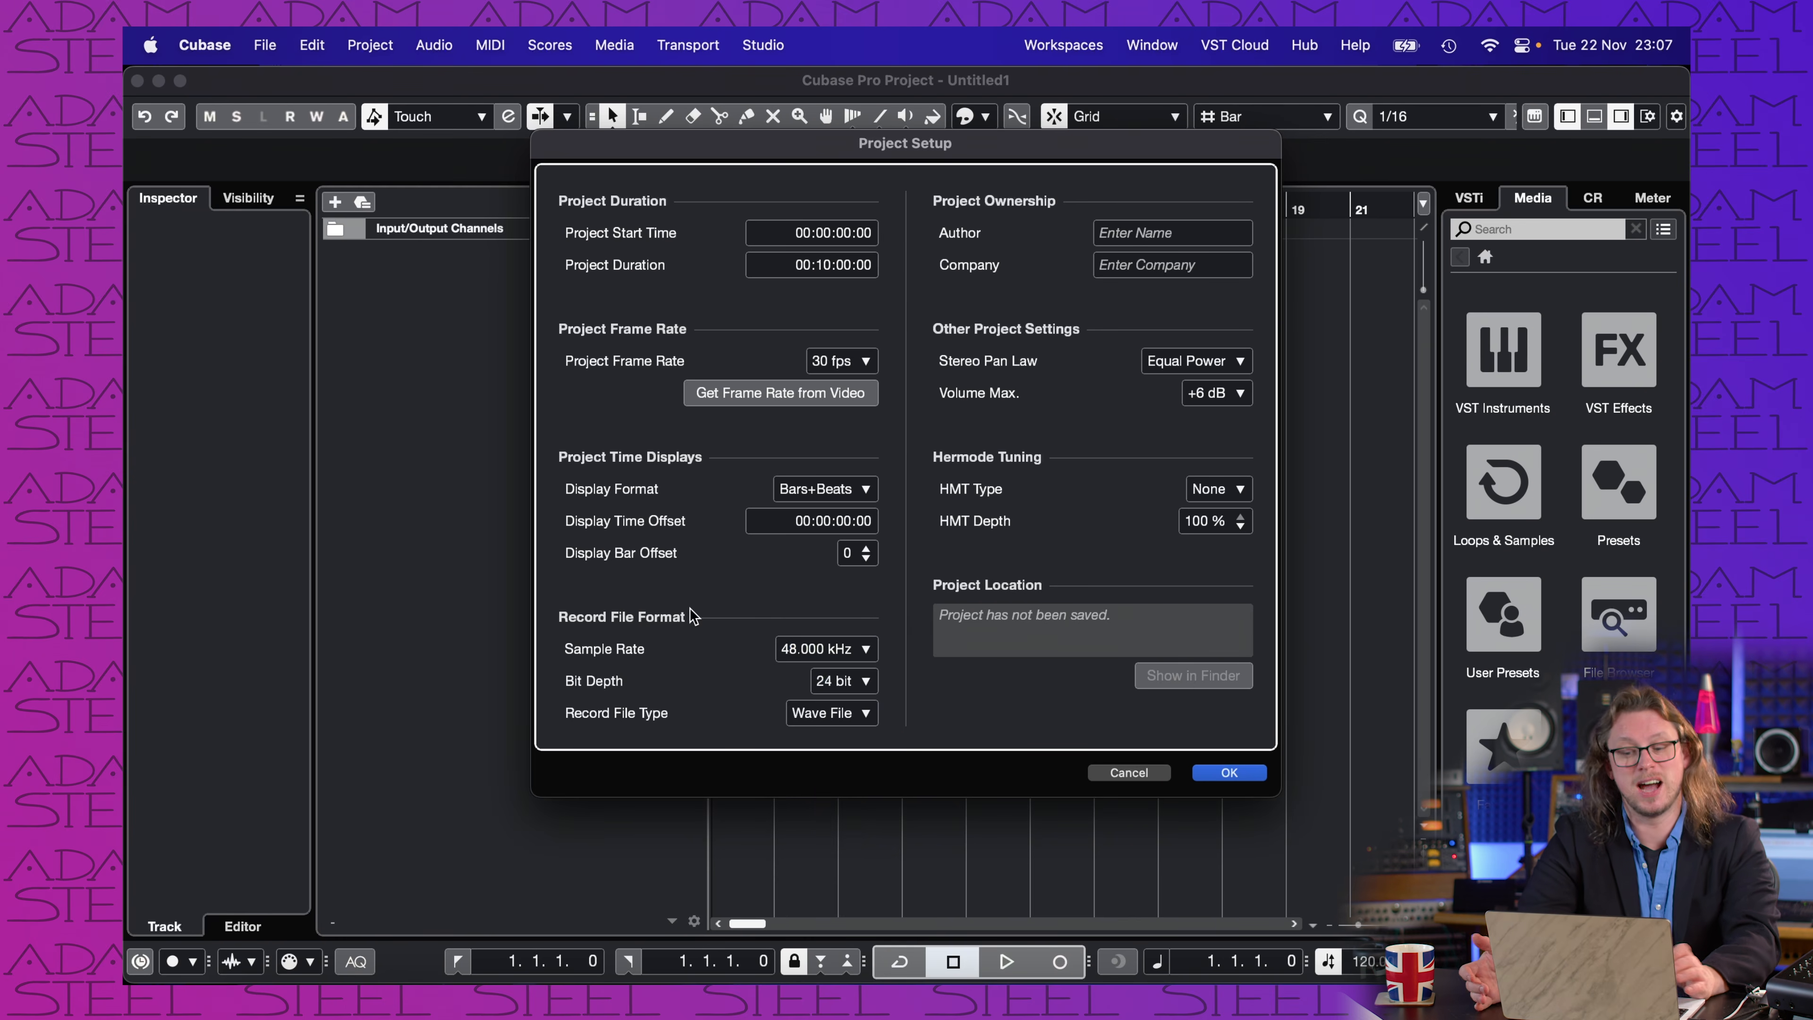
pyautogui.click(1220, 772)
# Step: Save the project as Cubase 101 ver 1.cpr in the Cubase 101 folder
pyautogui.click(265, 44)
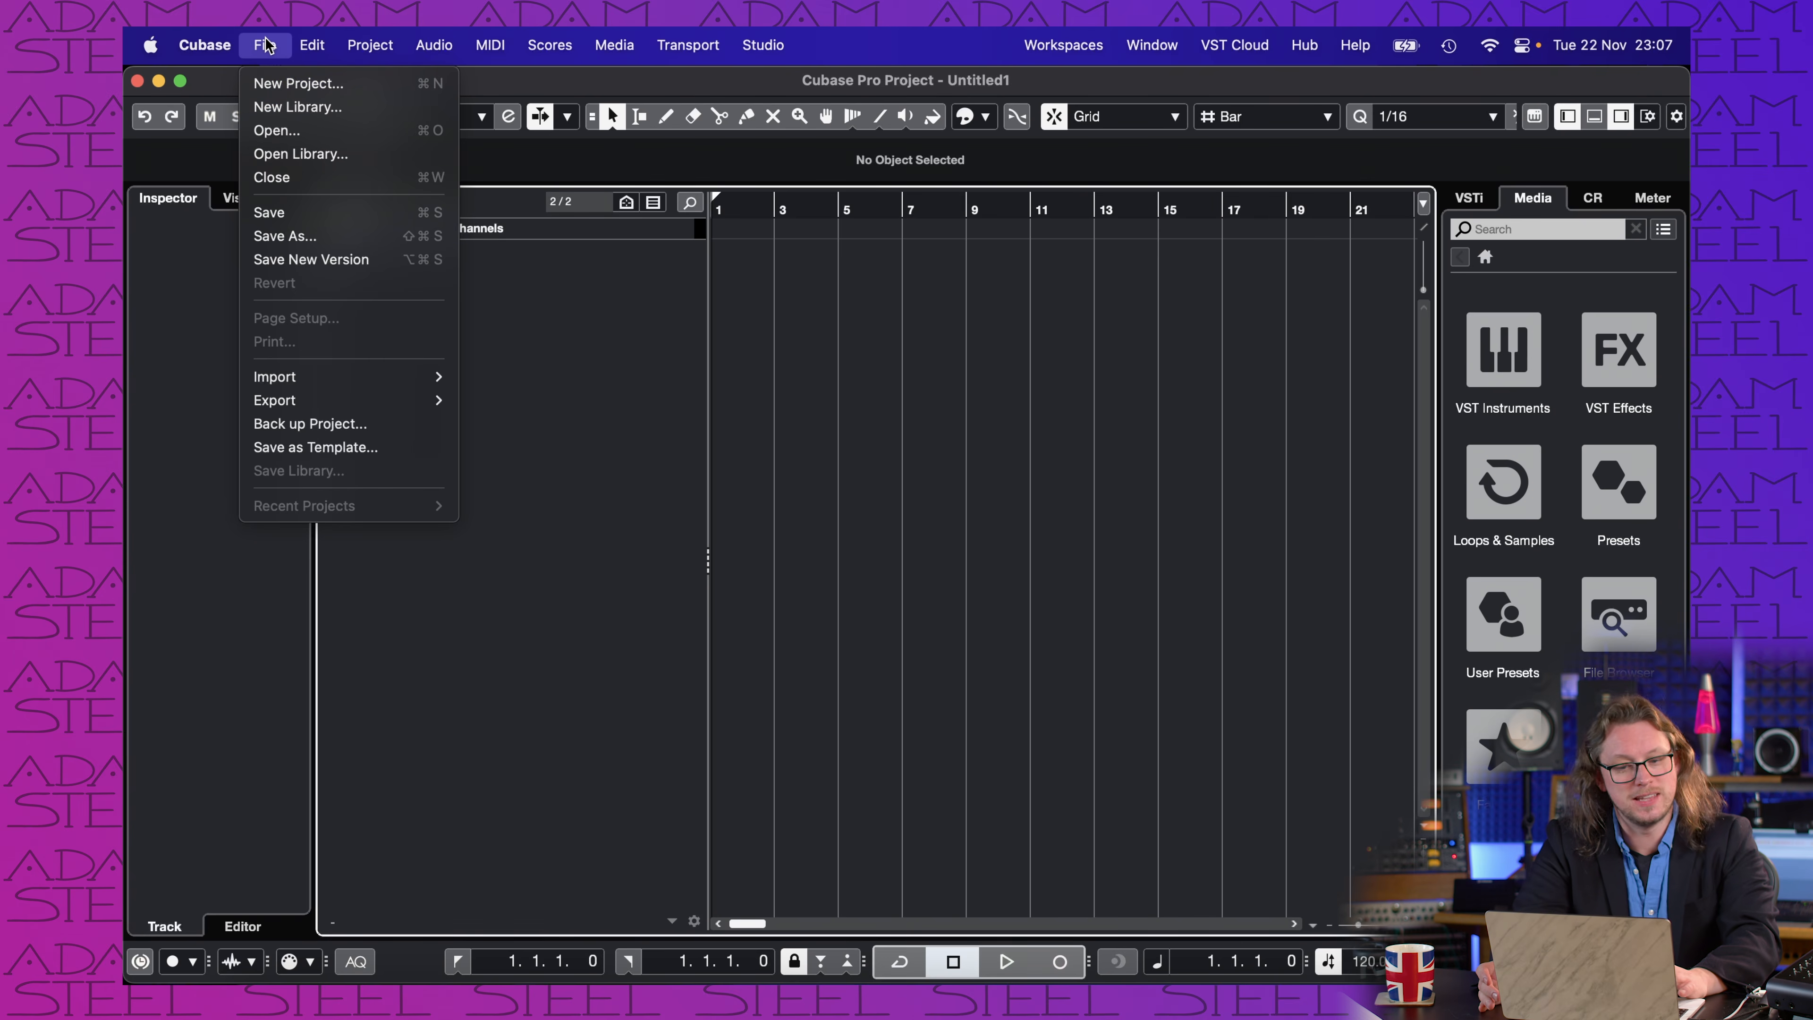
pyautogui.click(301, 238)
pyautogui.write('Cubase 101 ver 1.cpr')
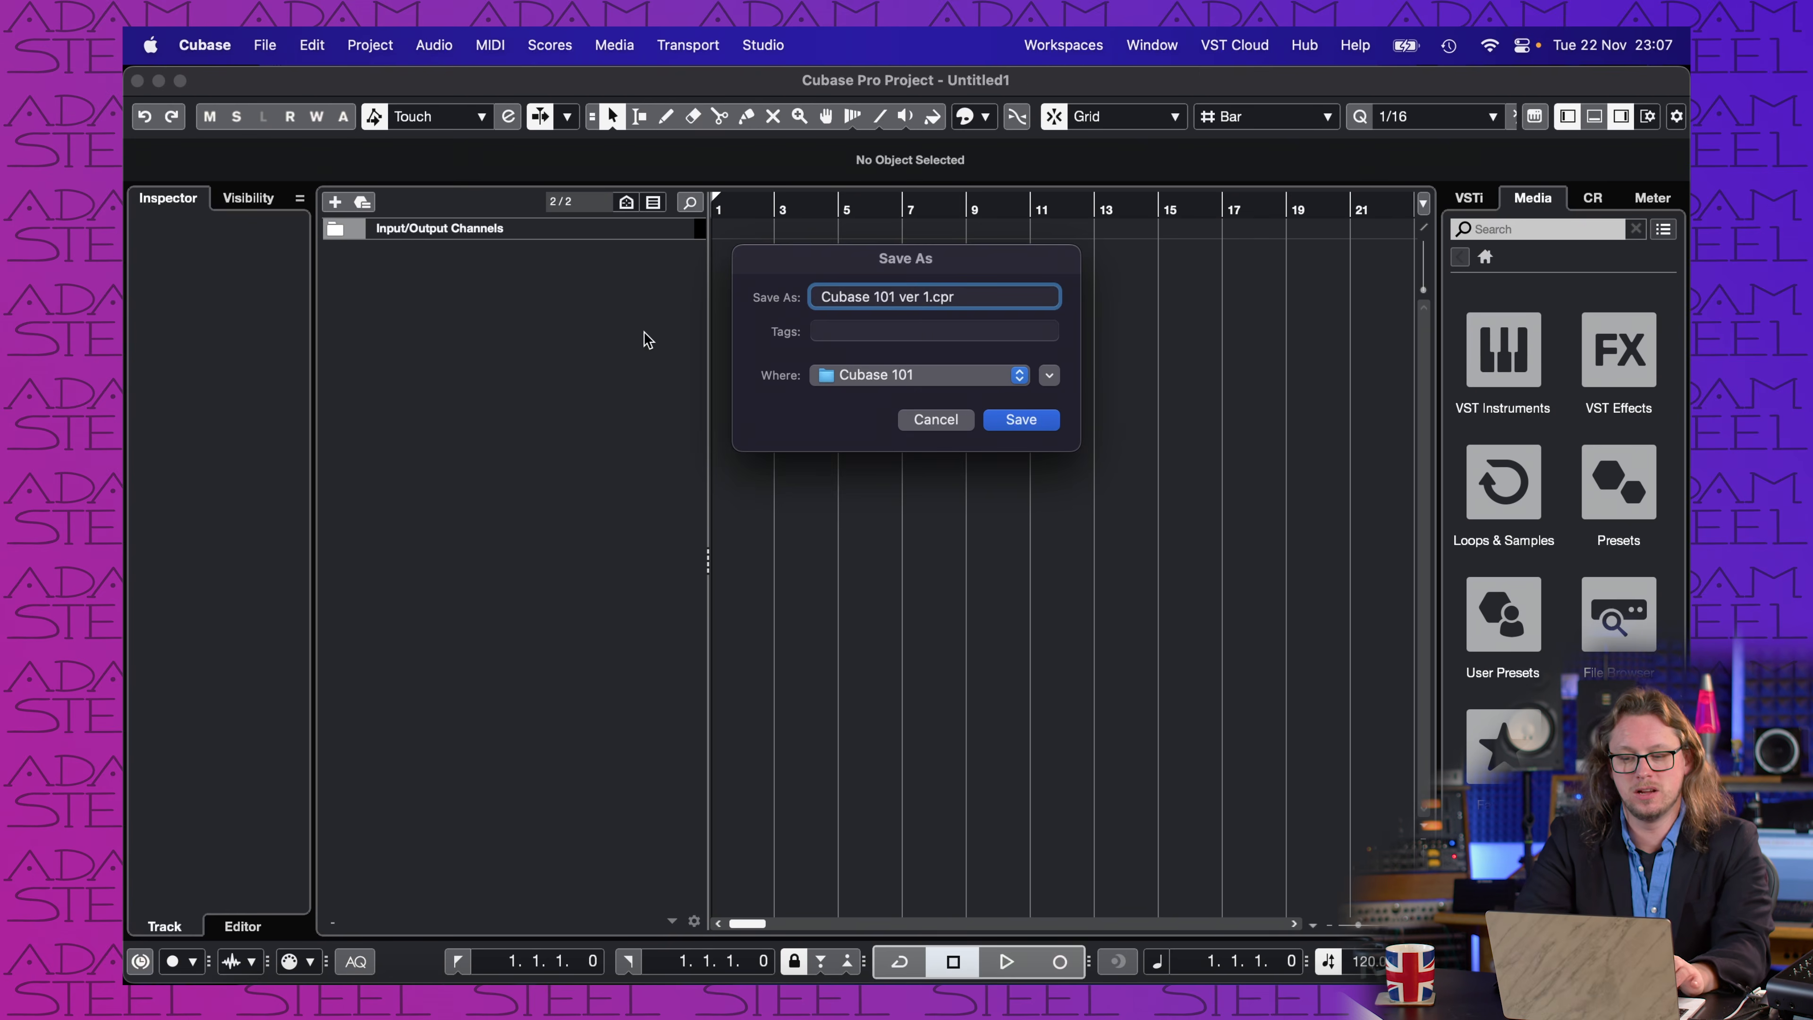
pyautogui.press('Return')
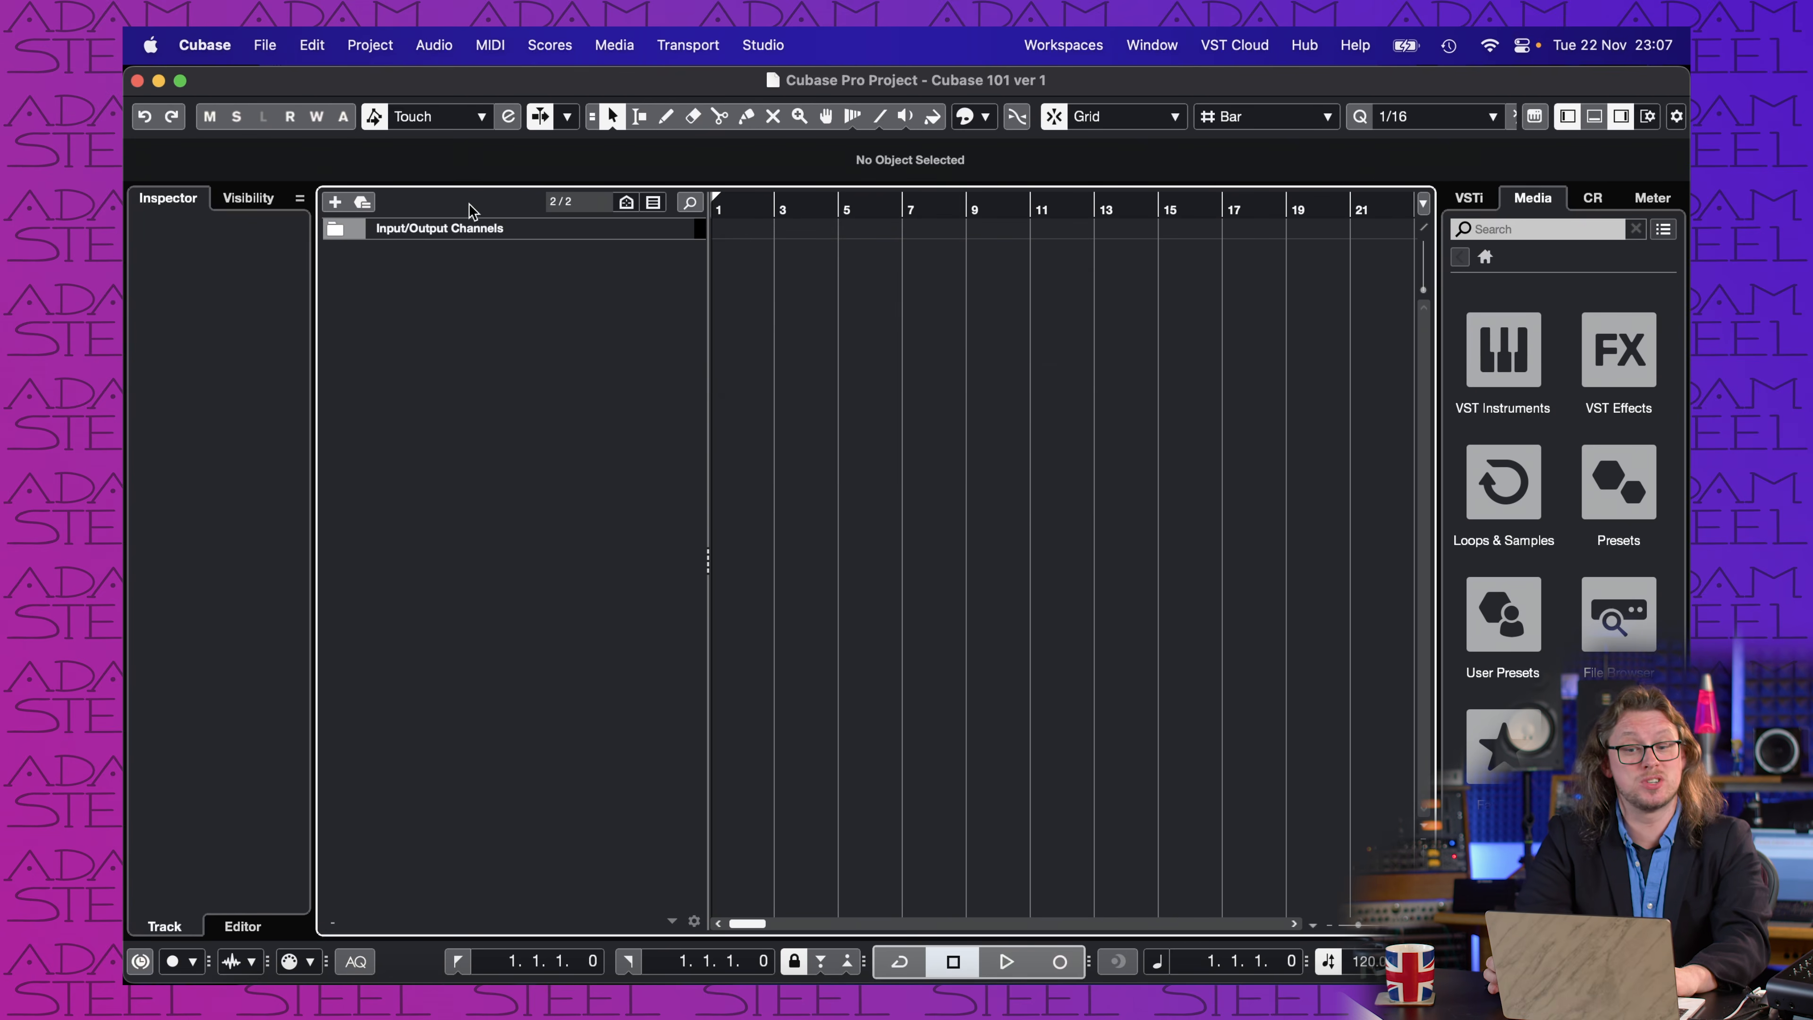
pyautogui.click(266, 45)
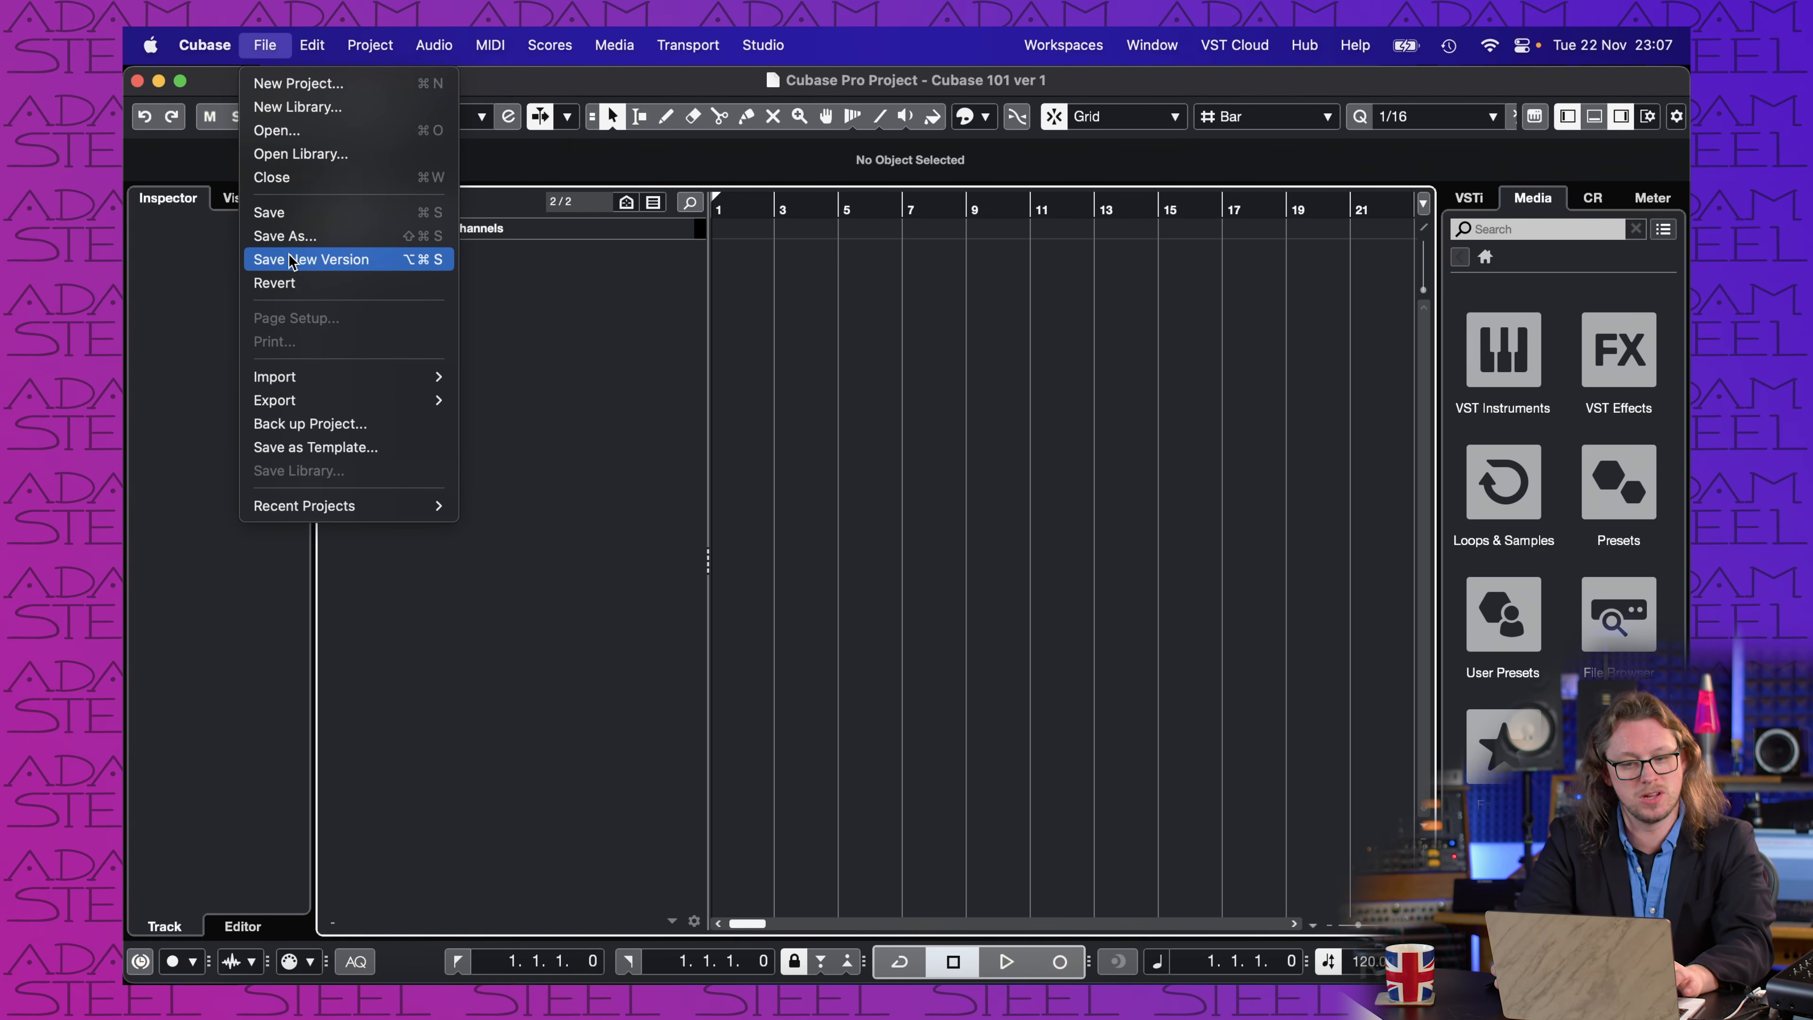
pyautogui.click(609, 426)
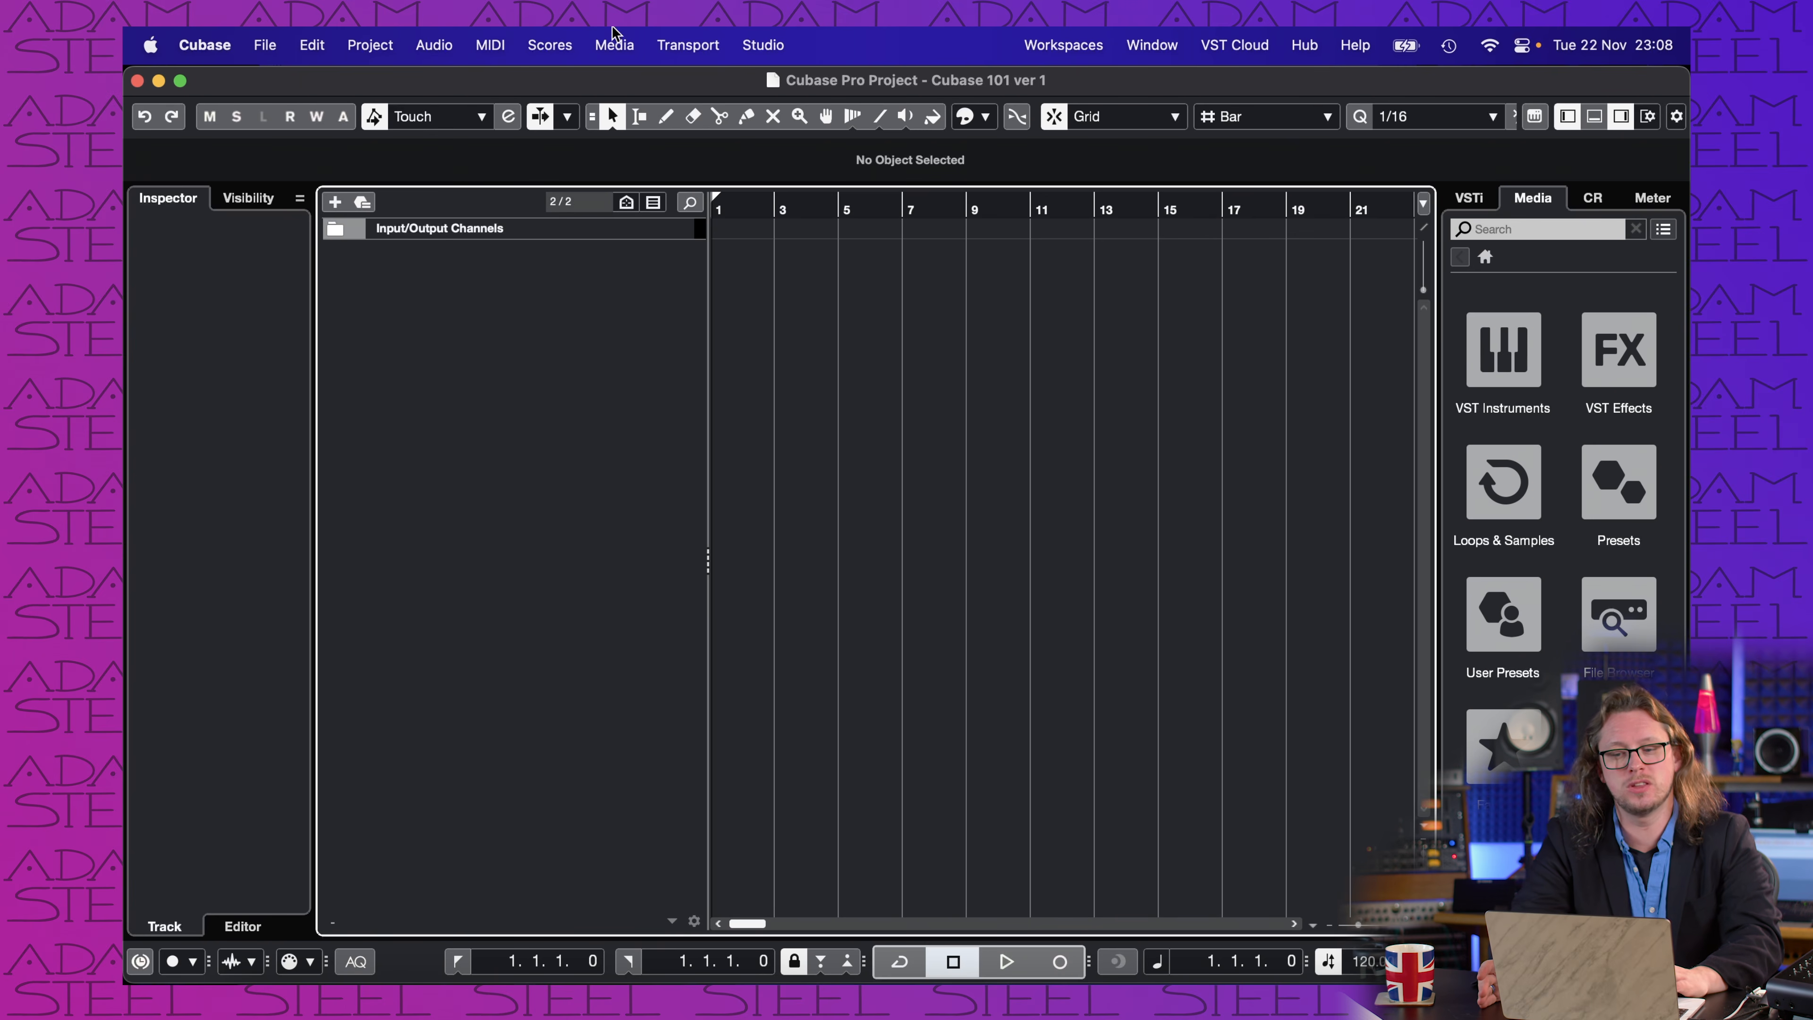
# Step: Open the Audio Connections and review the existing input and output buses with their device ports
pyautogui.click(753, 39)
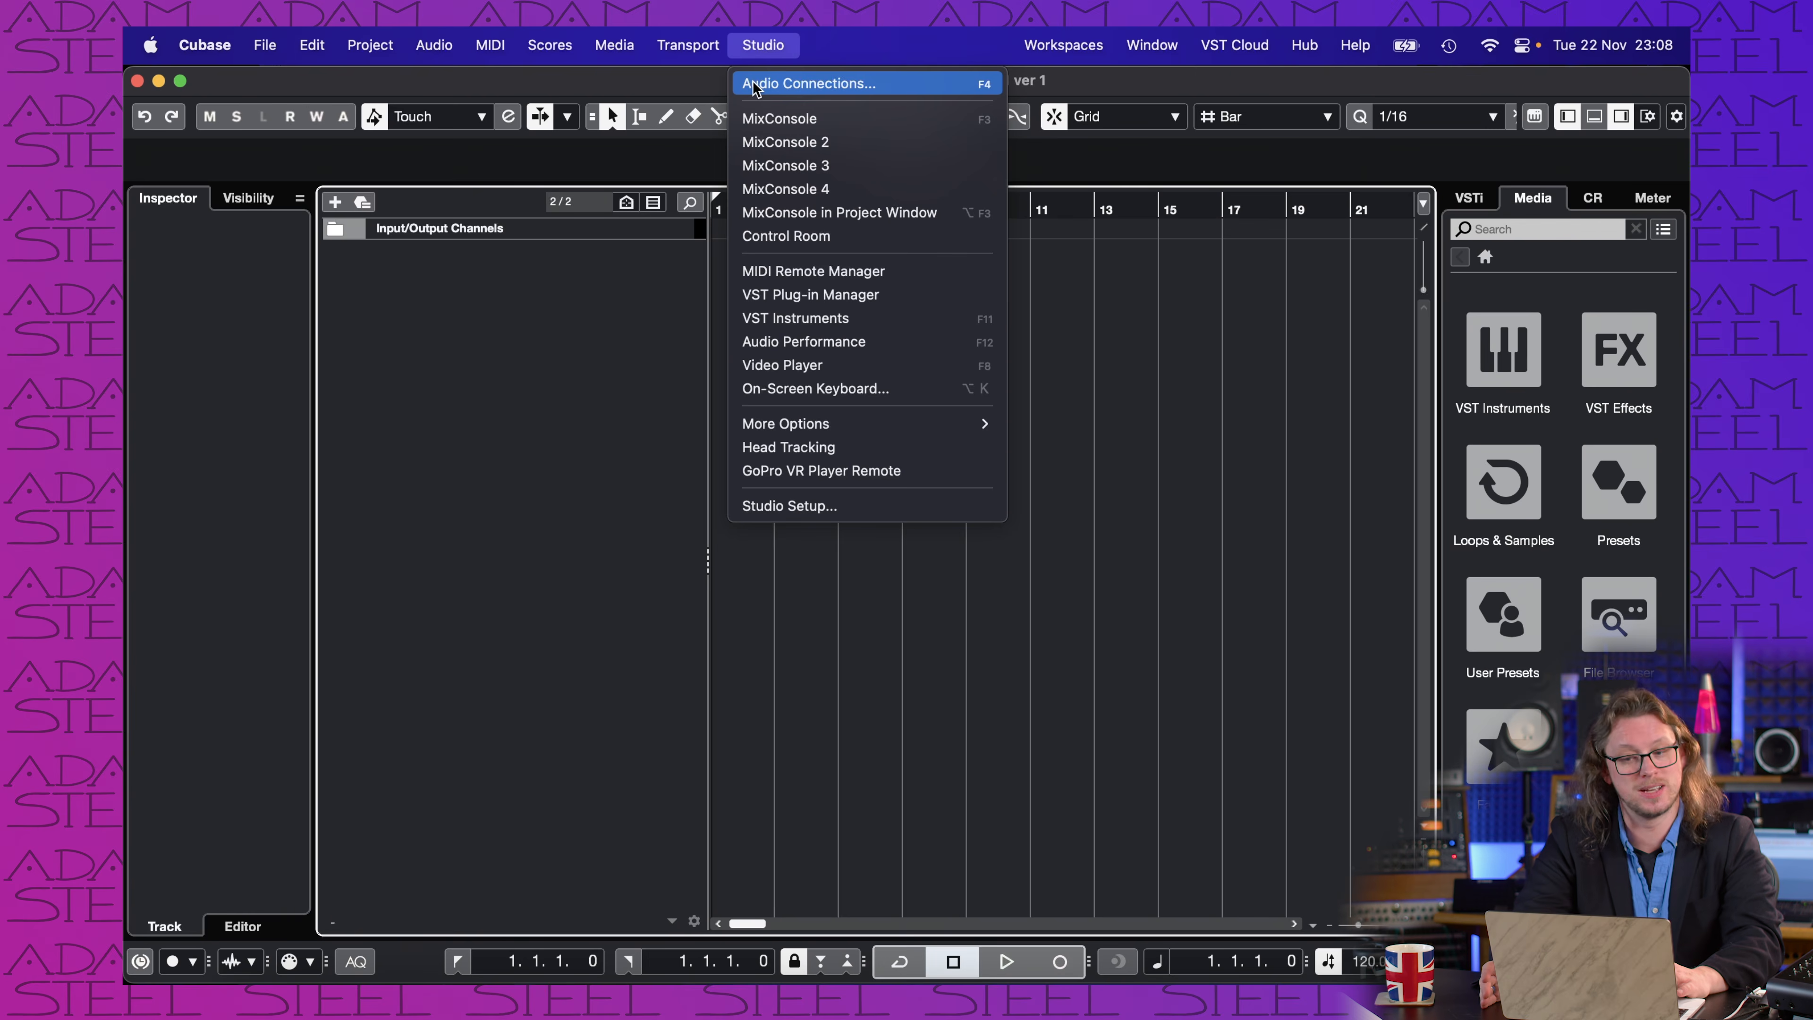
pyautogui.click(755, 84)
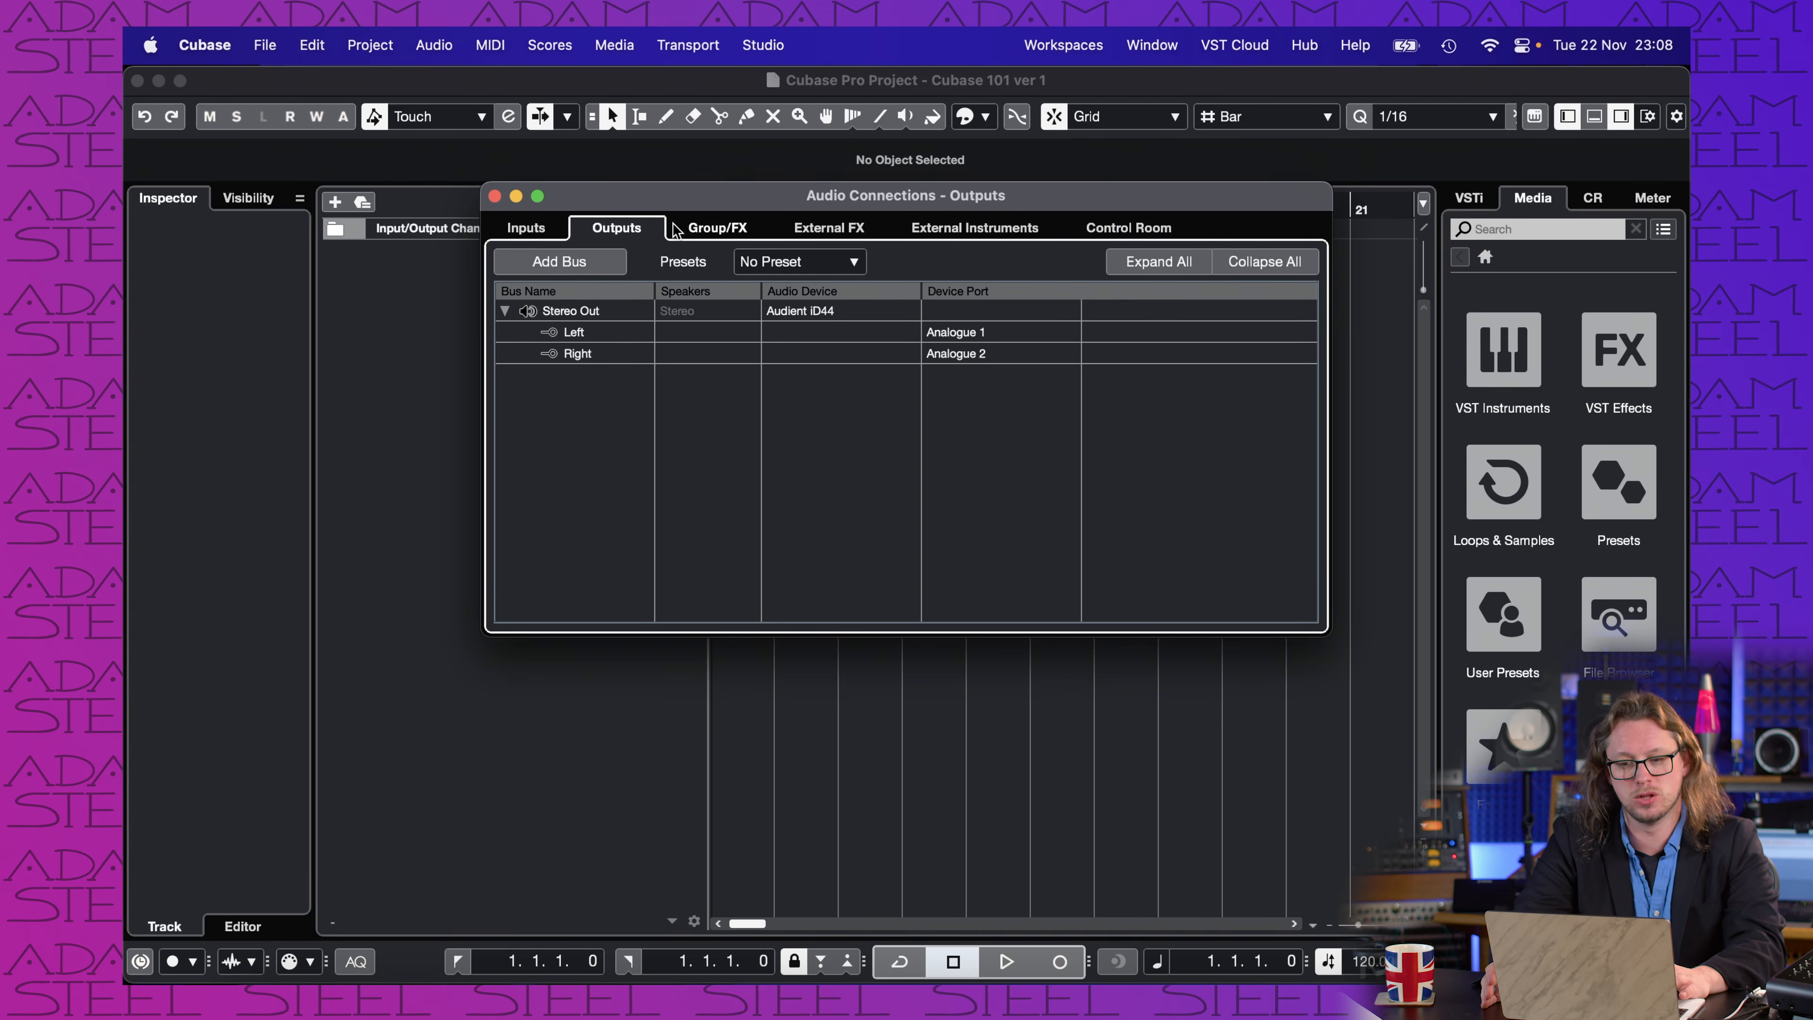
pyautogui.moveTo(691, 193); pyautogui.dragTo(671, 266)
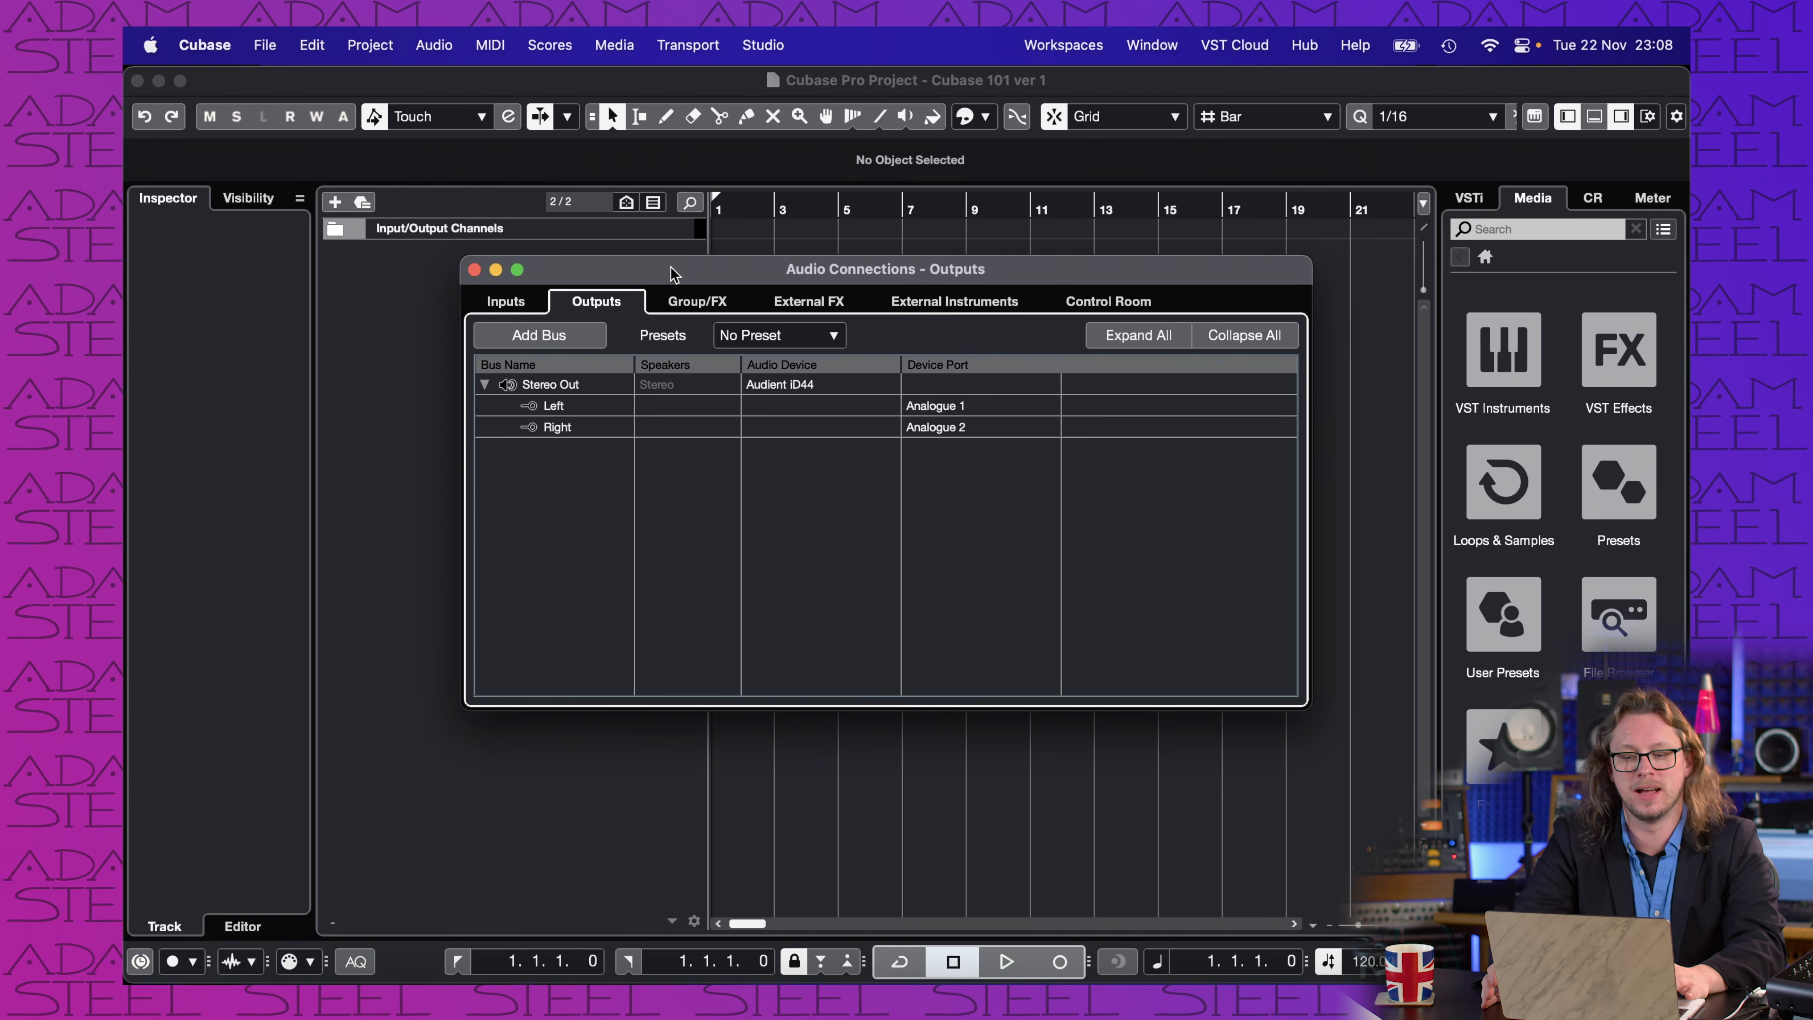
pyautogui.click(504, 303)
pyautogui.click(589, 305)
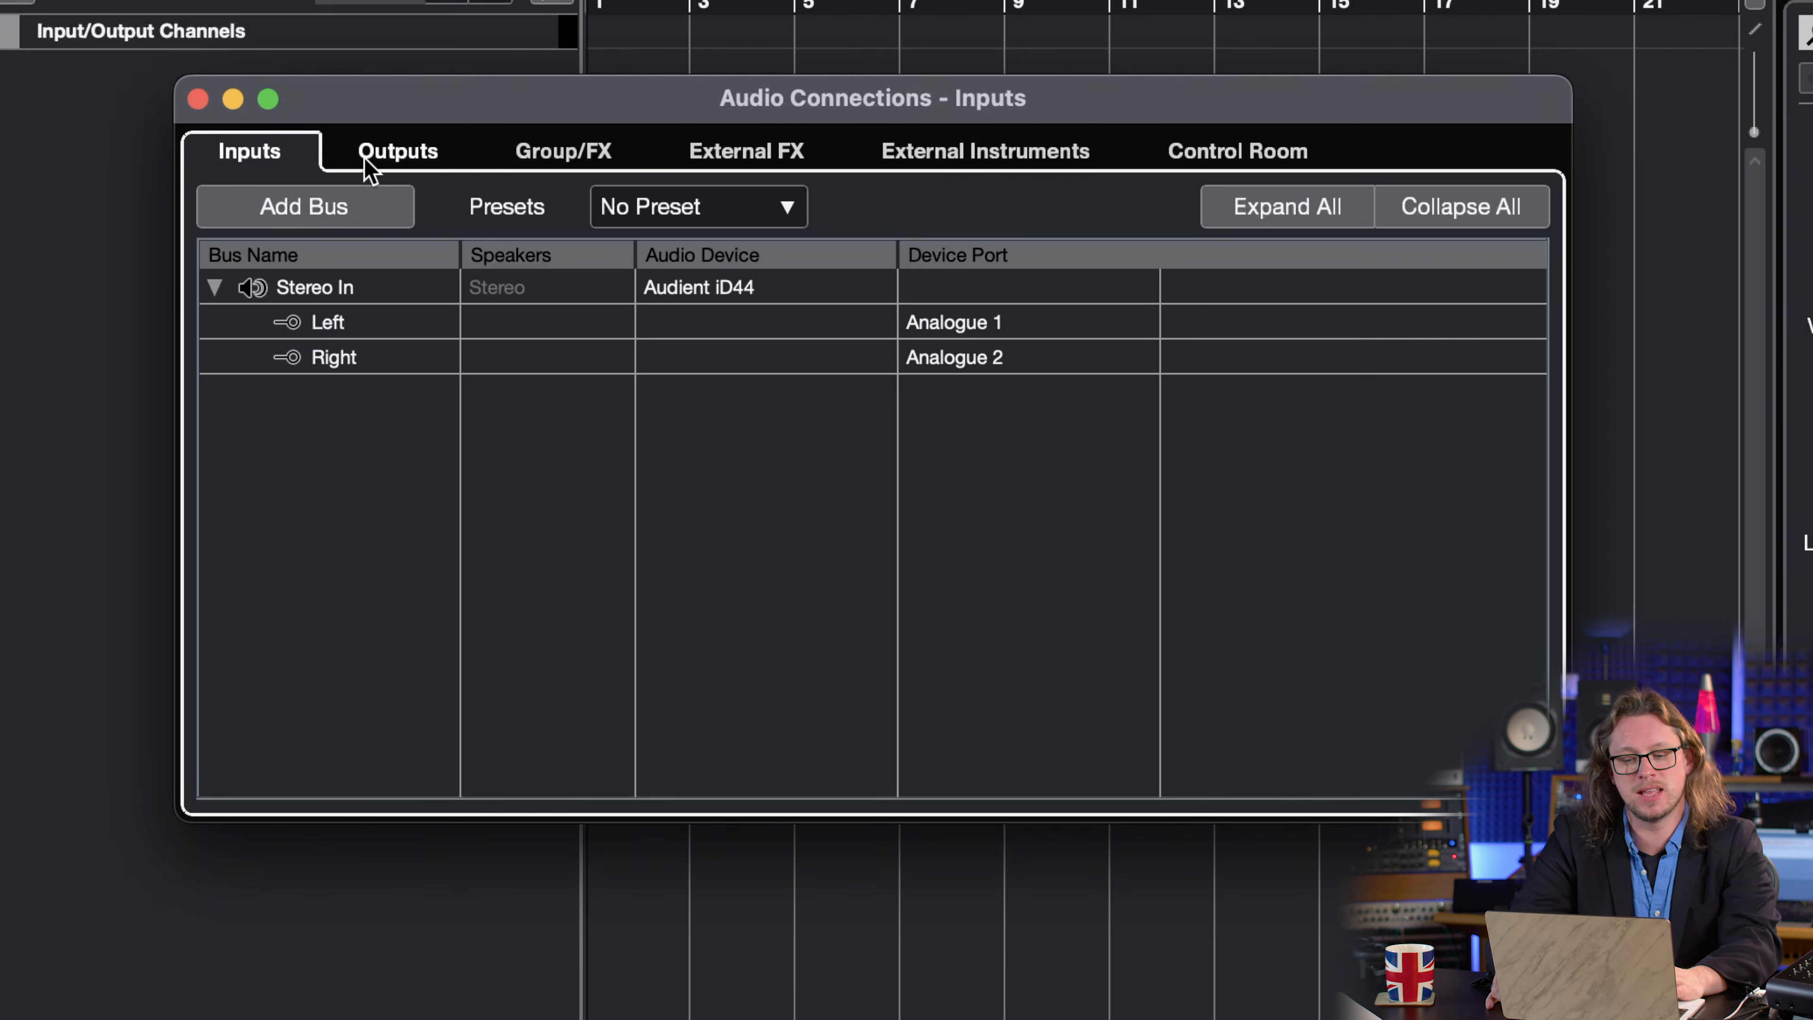
pyautogui.click(577, 306)
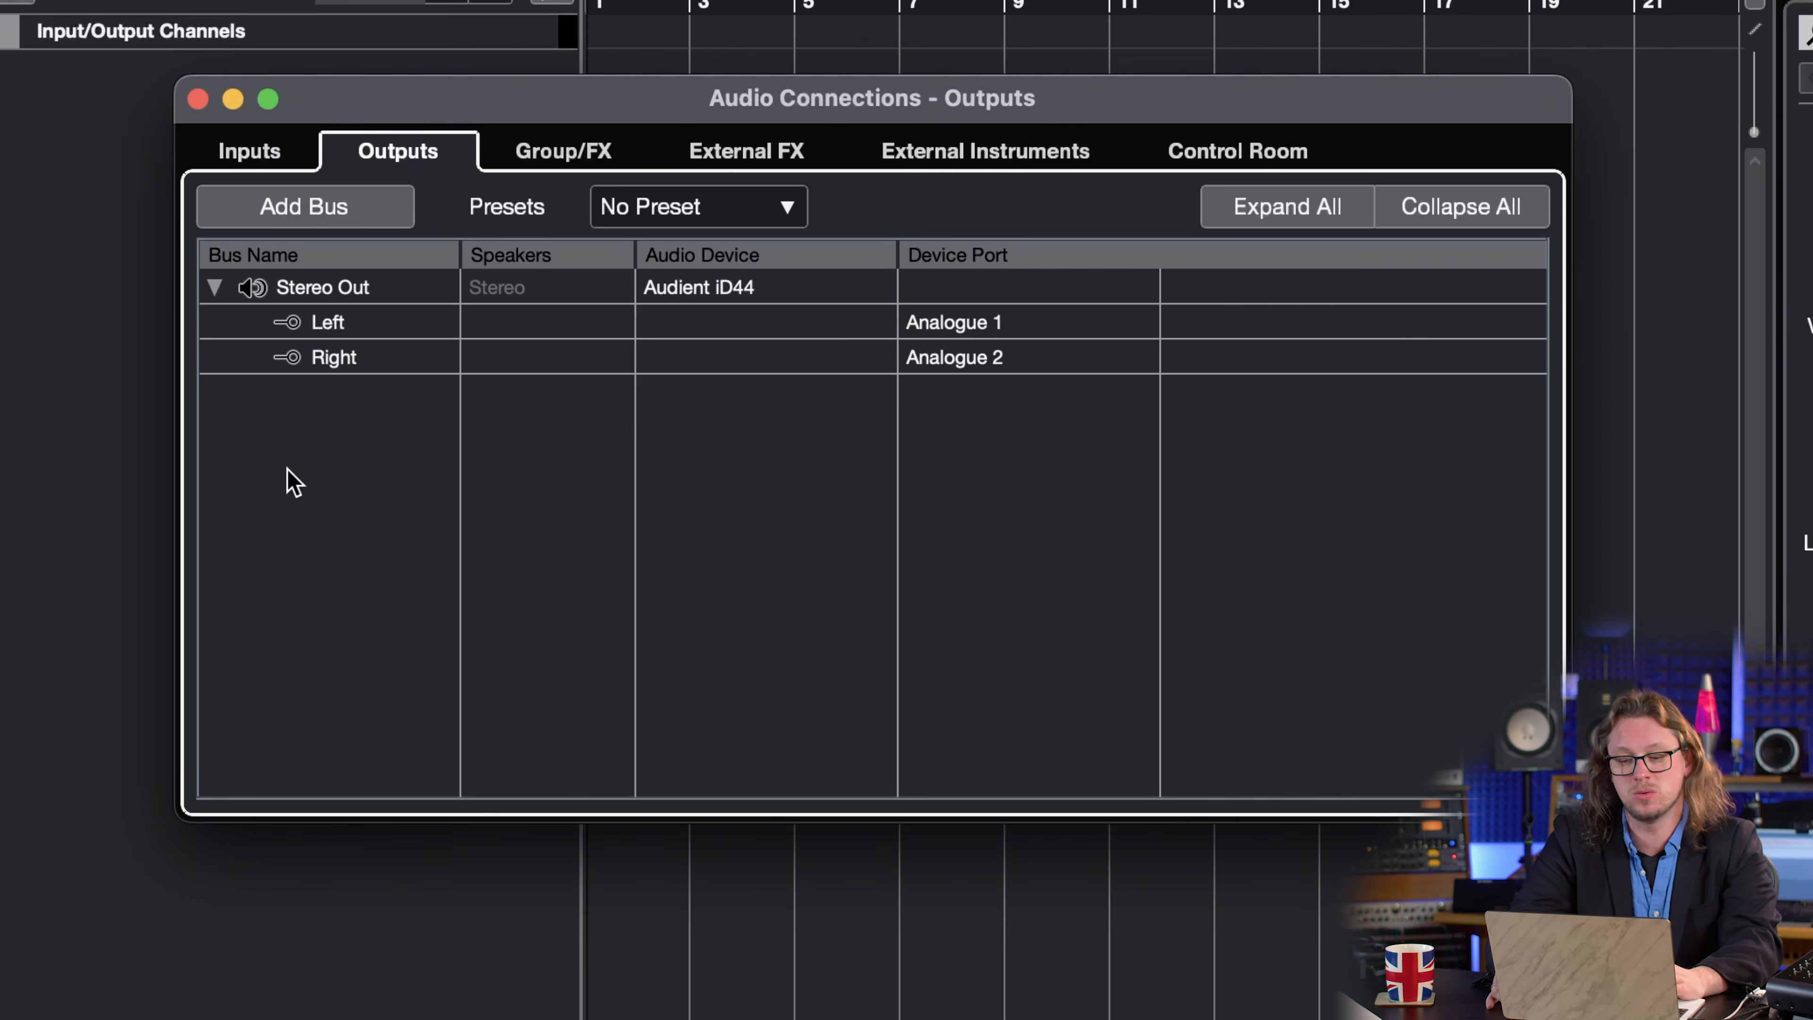
# Step: Add four mono input buses with the bus name input
pyautogui.click(286, 153)
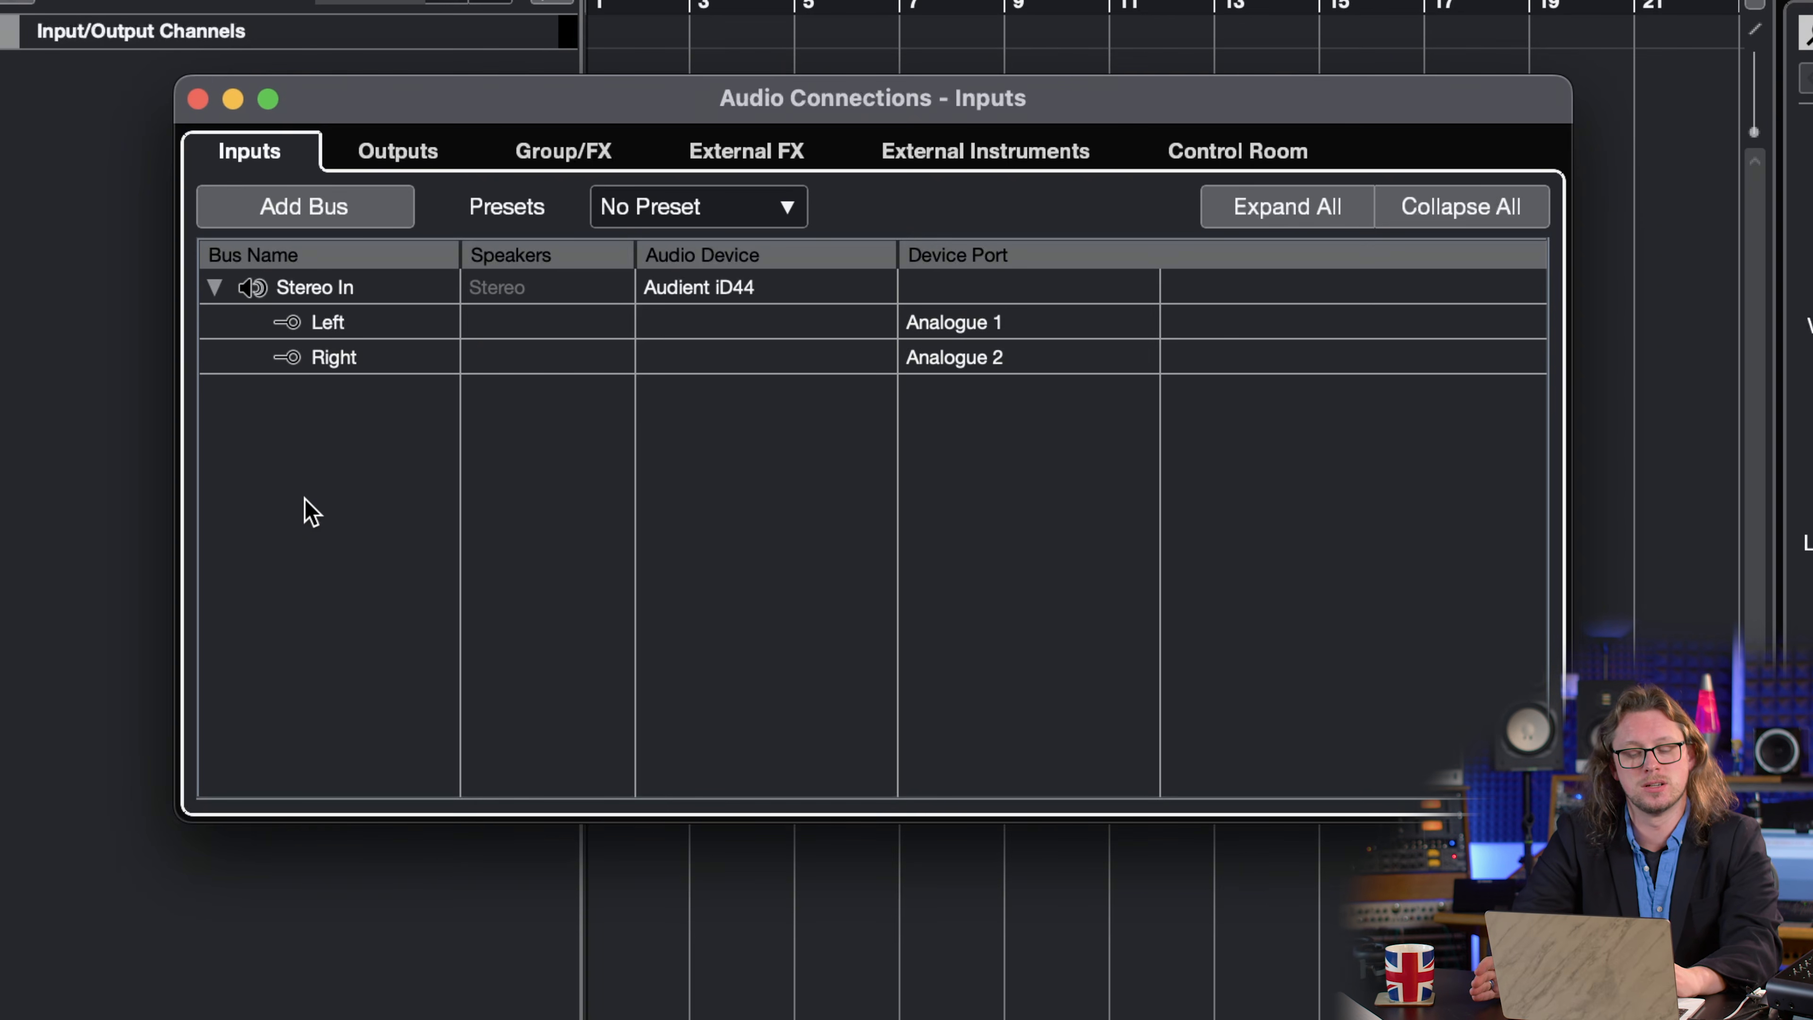
pyautogui.click(294, 213)
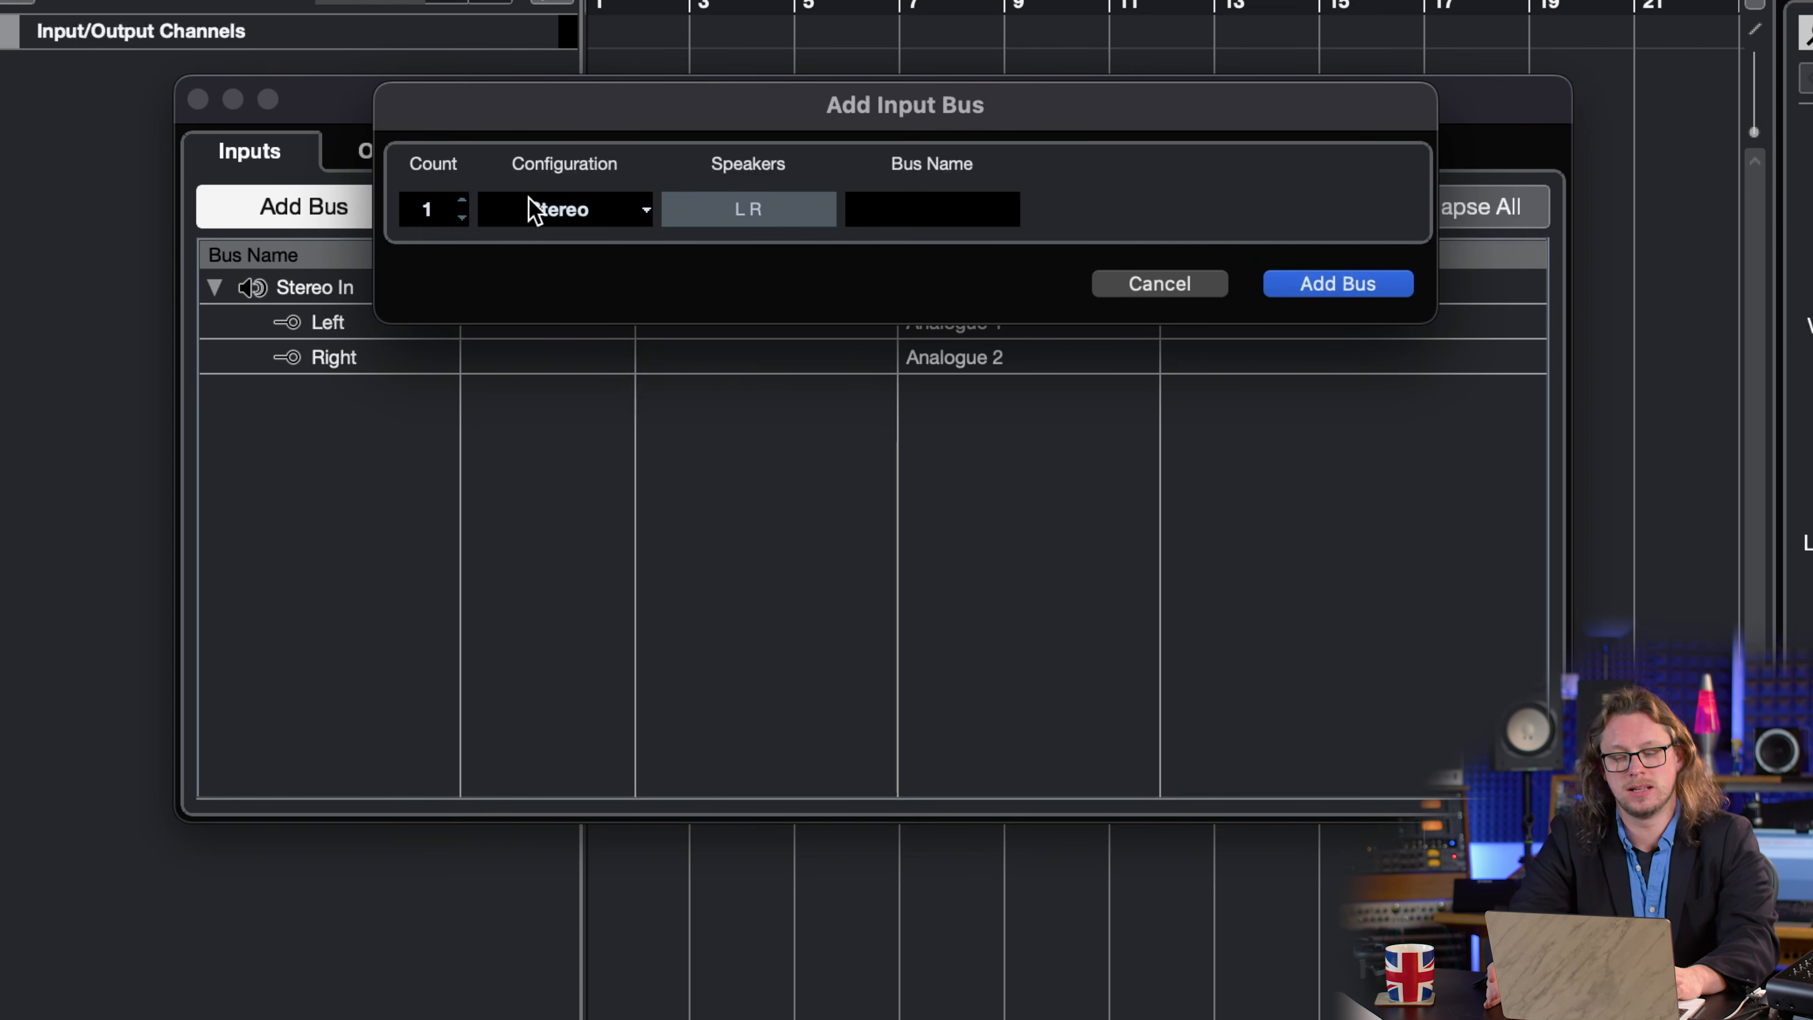
pyautogui.click(532, 212)
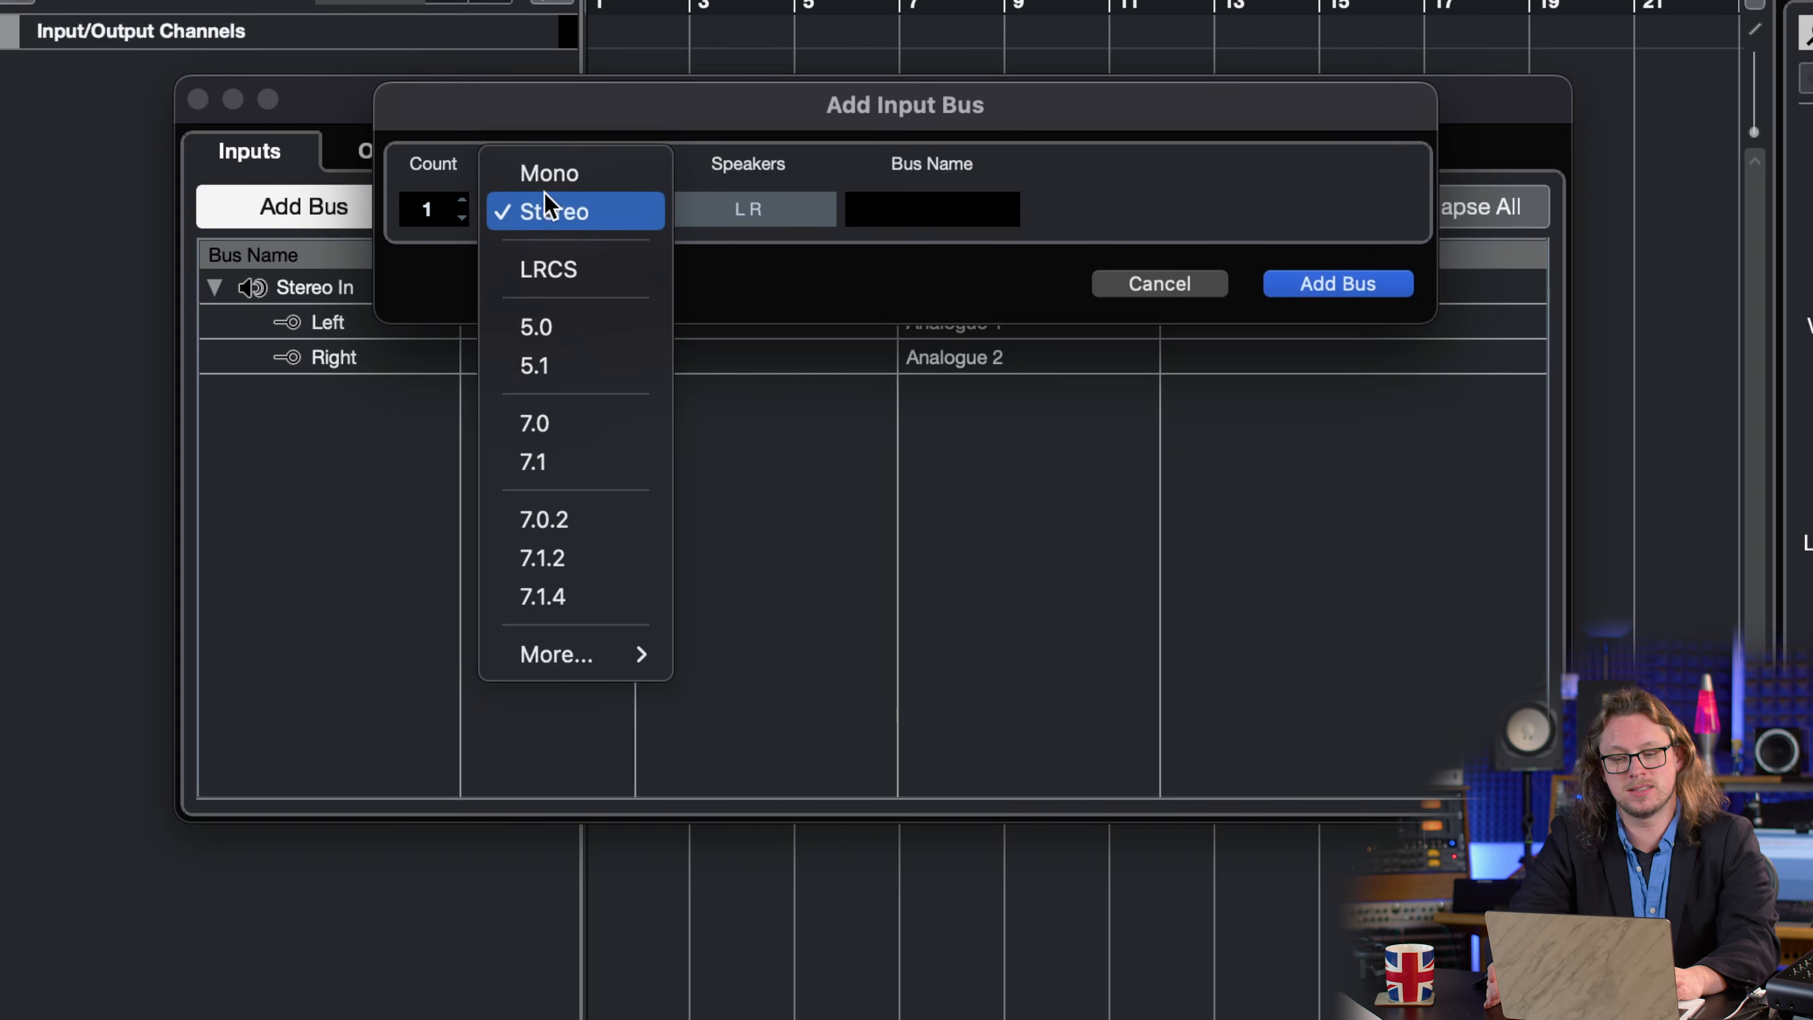
pyautogui.click(436, 209)
pyautogui.write('4')
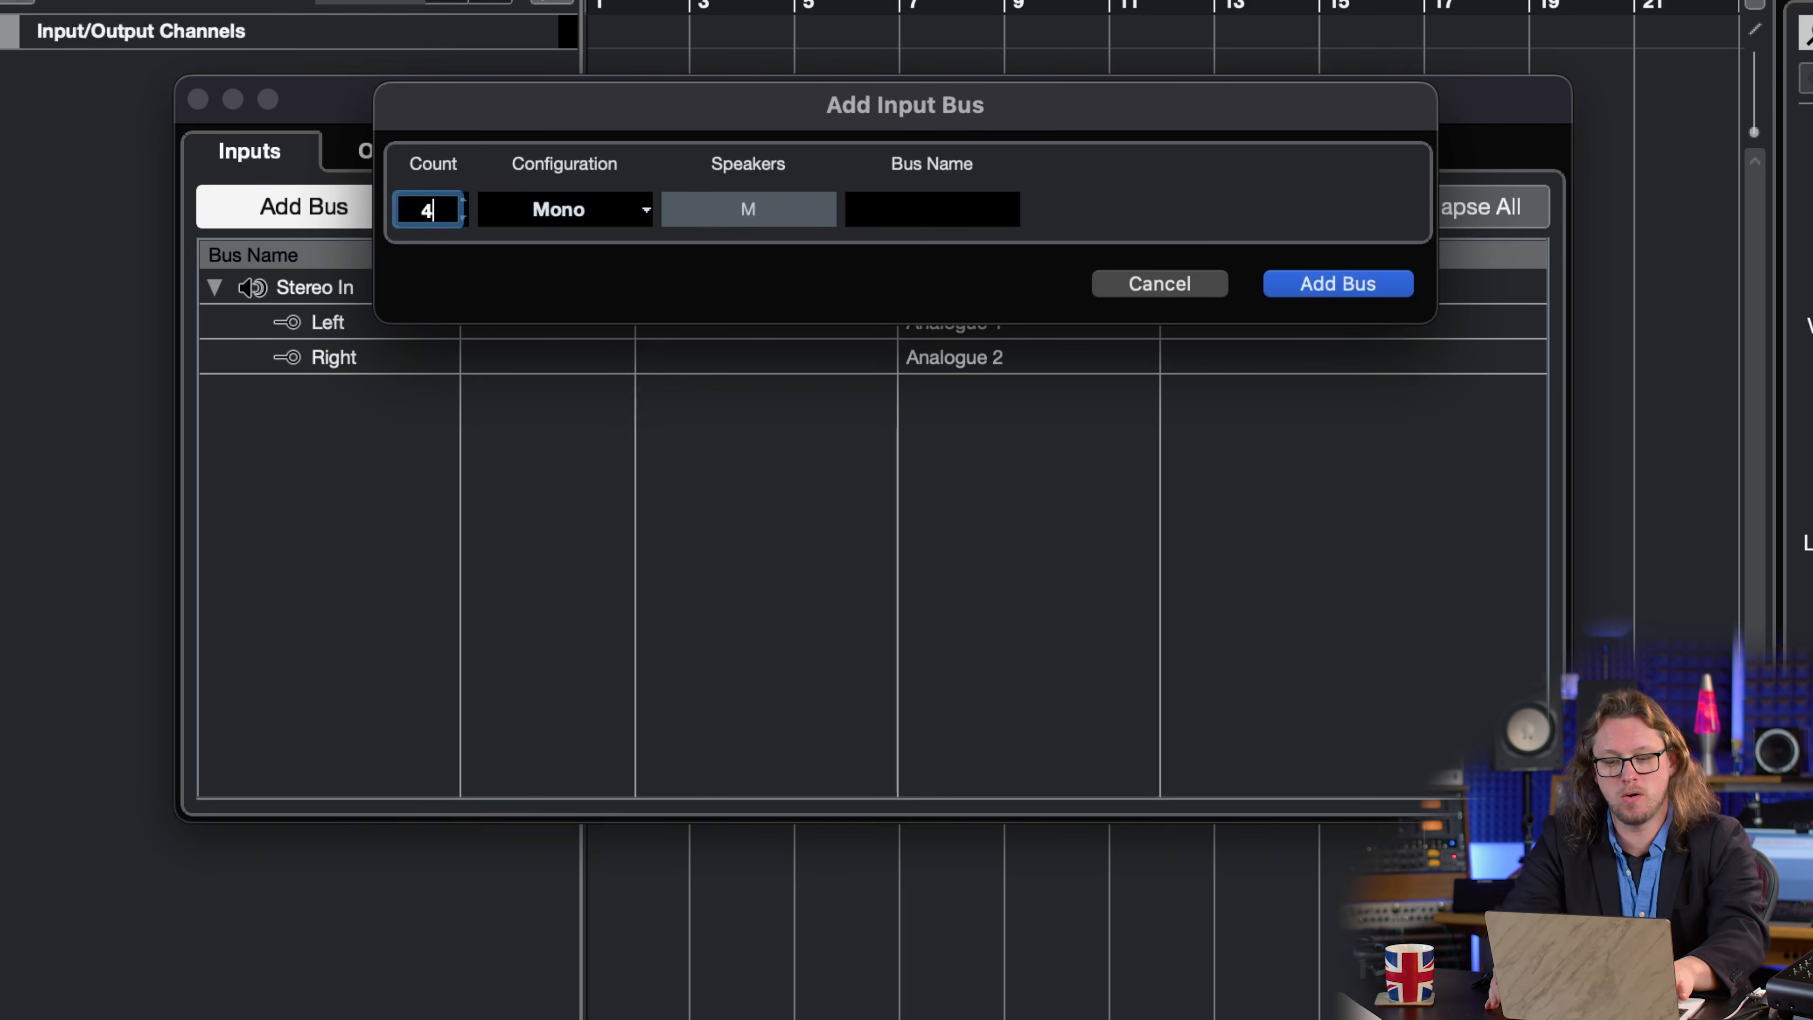
pyautogui.click(947, 206)
pyautogui.write('input')
pyautogui.click(1388, 286)
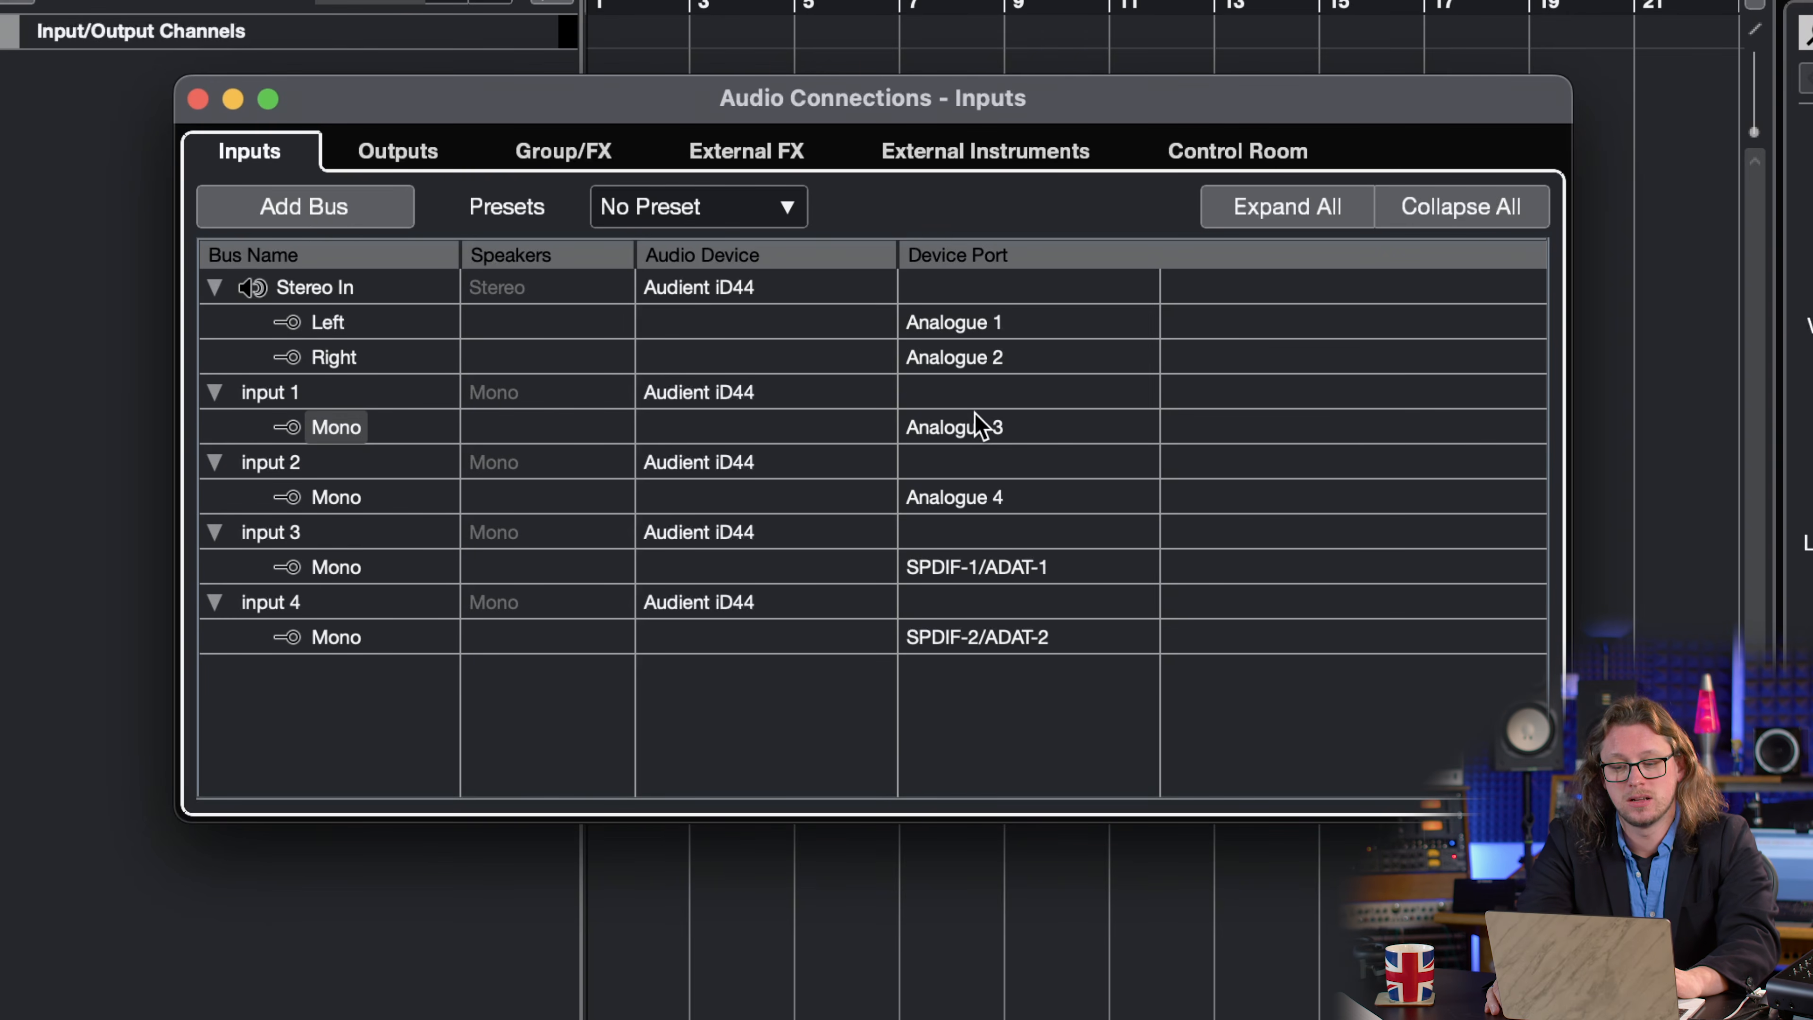
# Step: Examine the device ports available for the mono channel of the input 1 bus
pyautogui.click(964, 429)
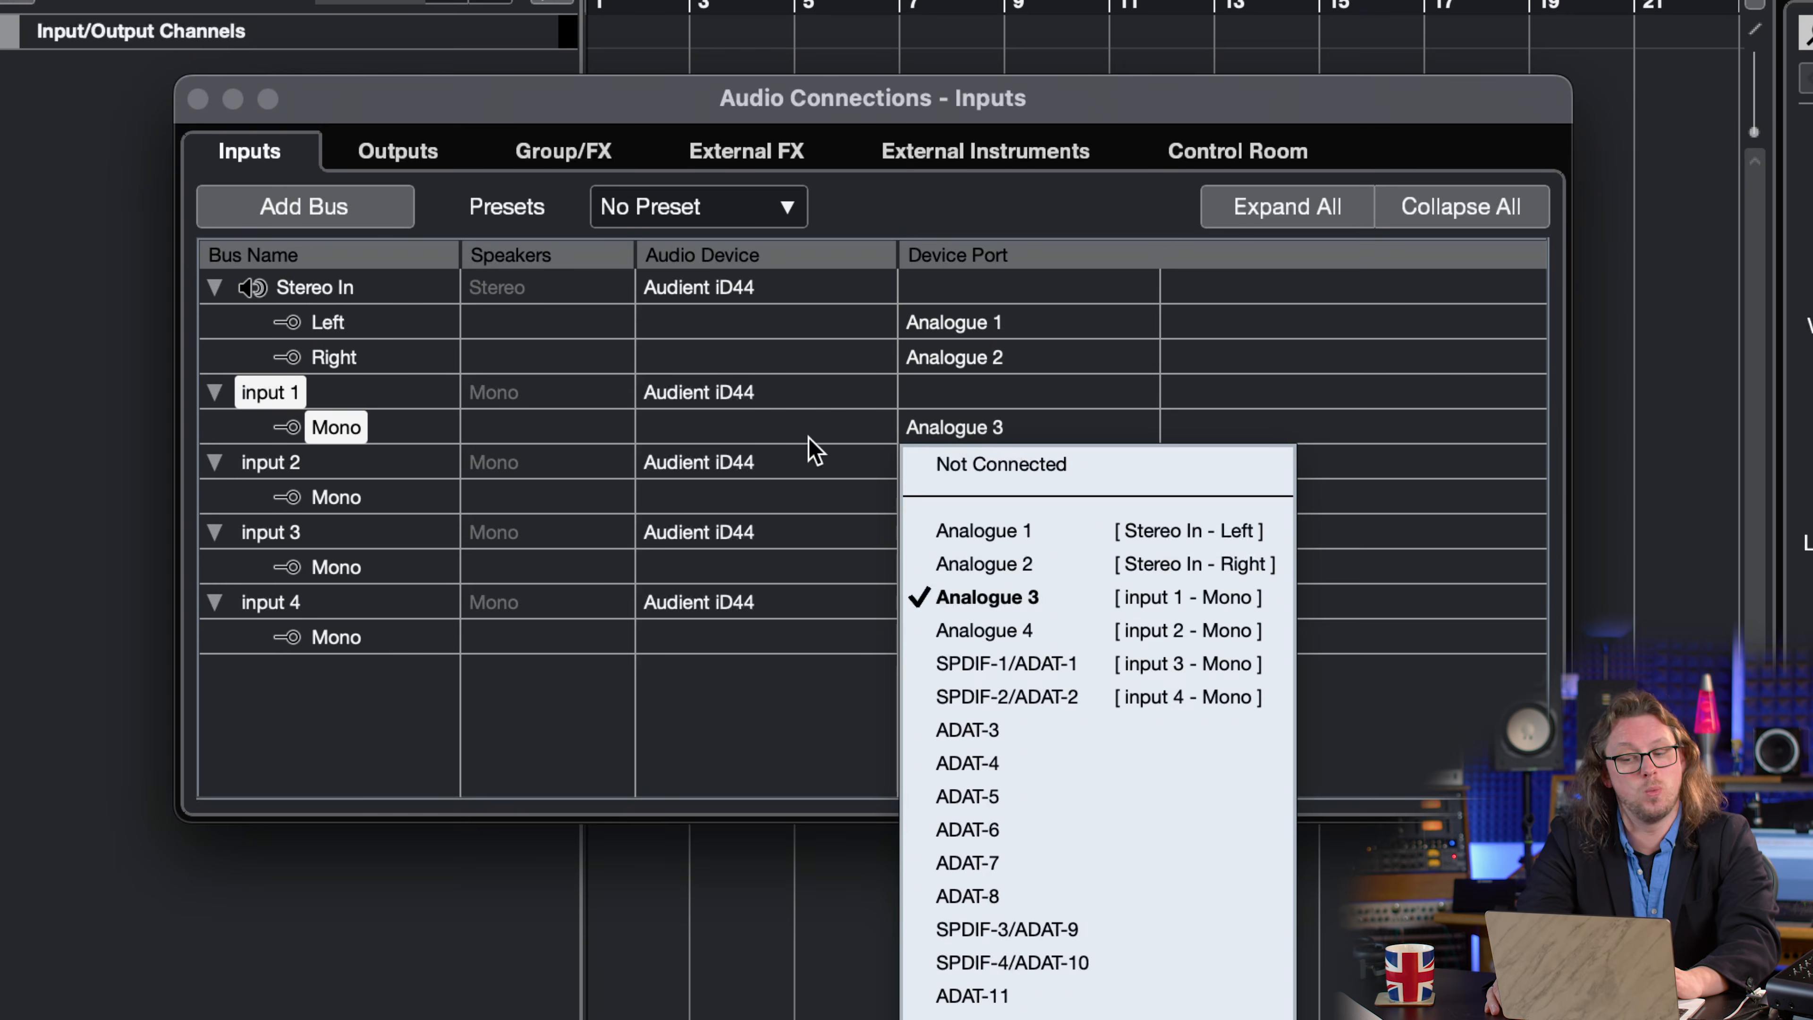
pyautogui.click(935, 398)
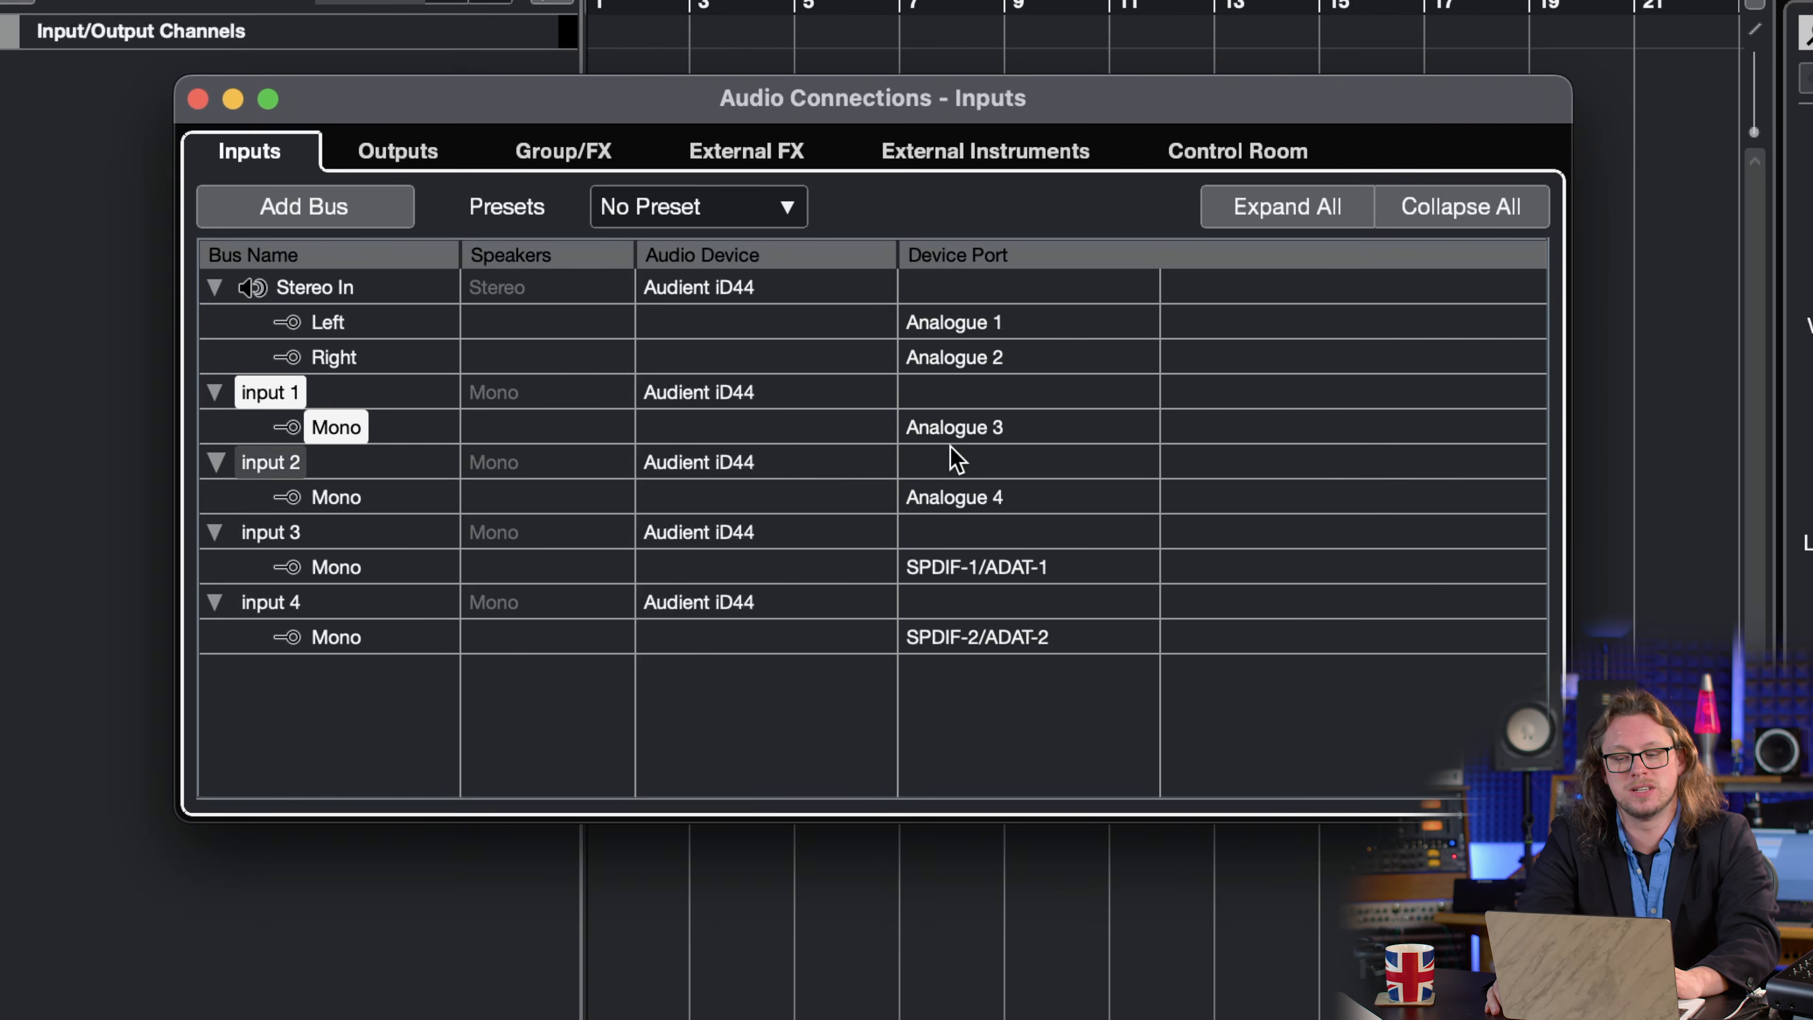
pyautogui.click(952, 429)
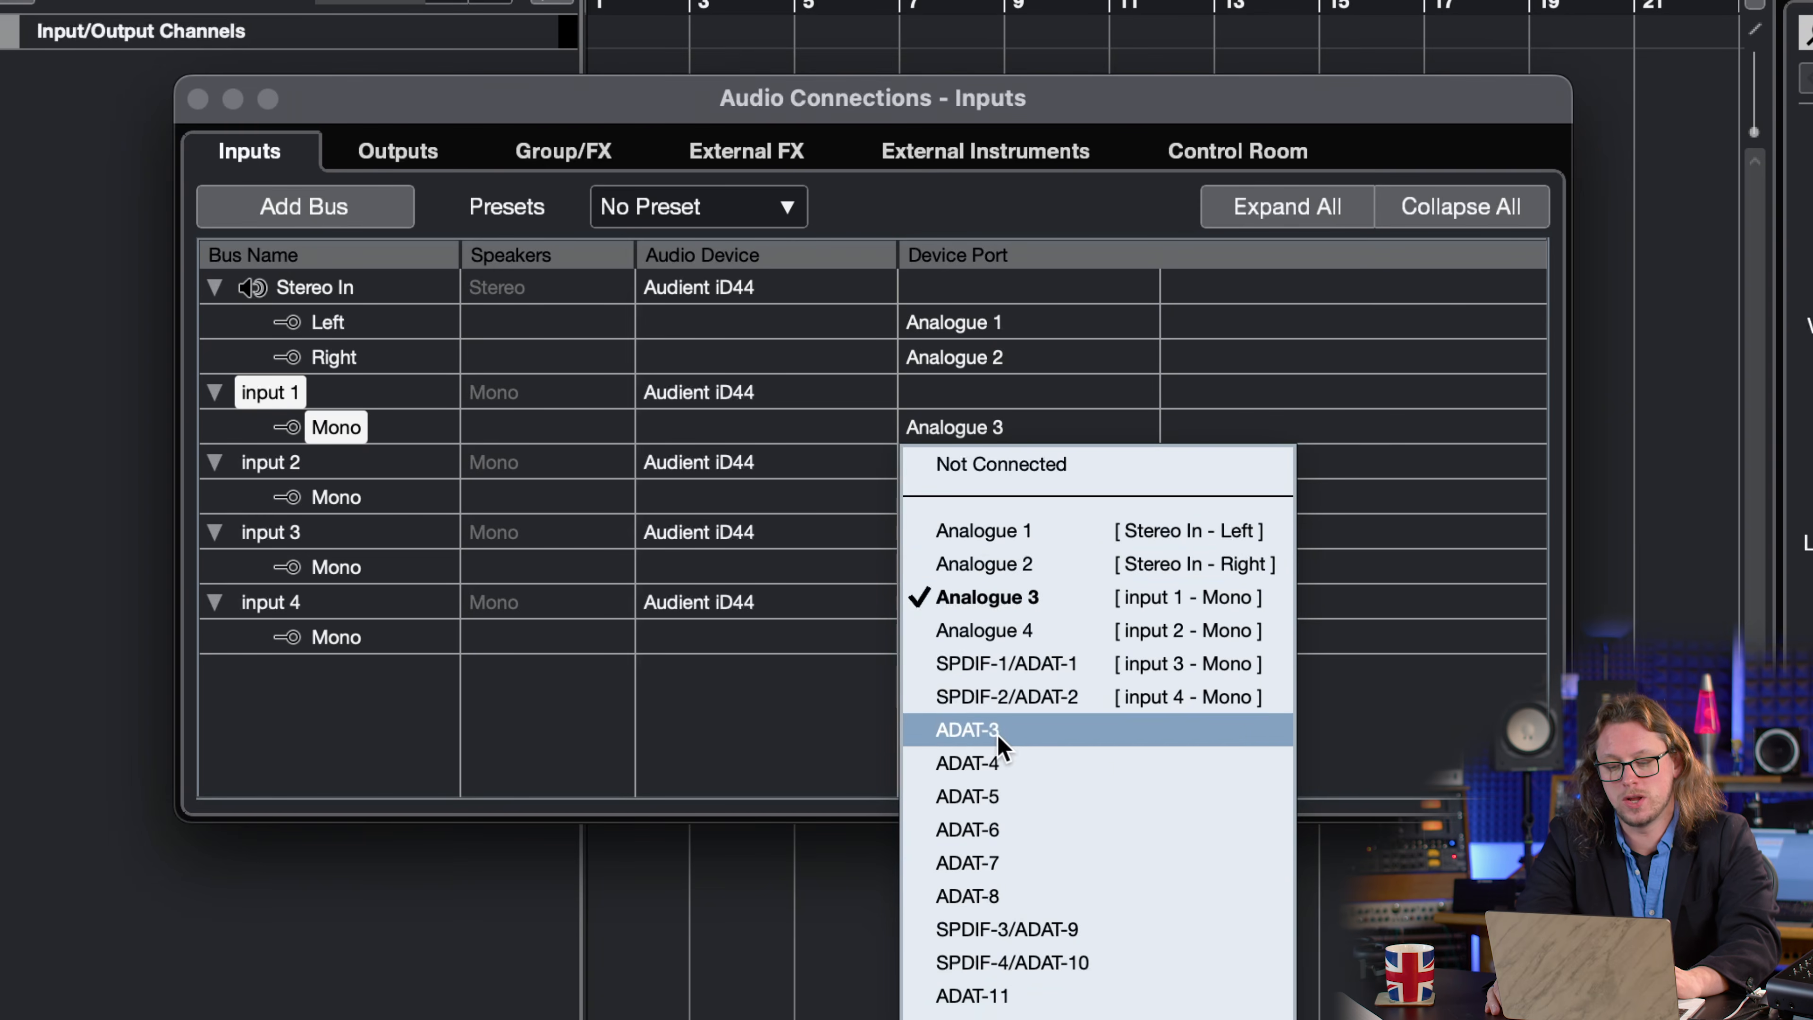
pyautogui.click(670, 710)
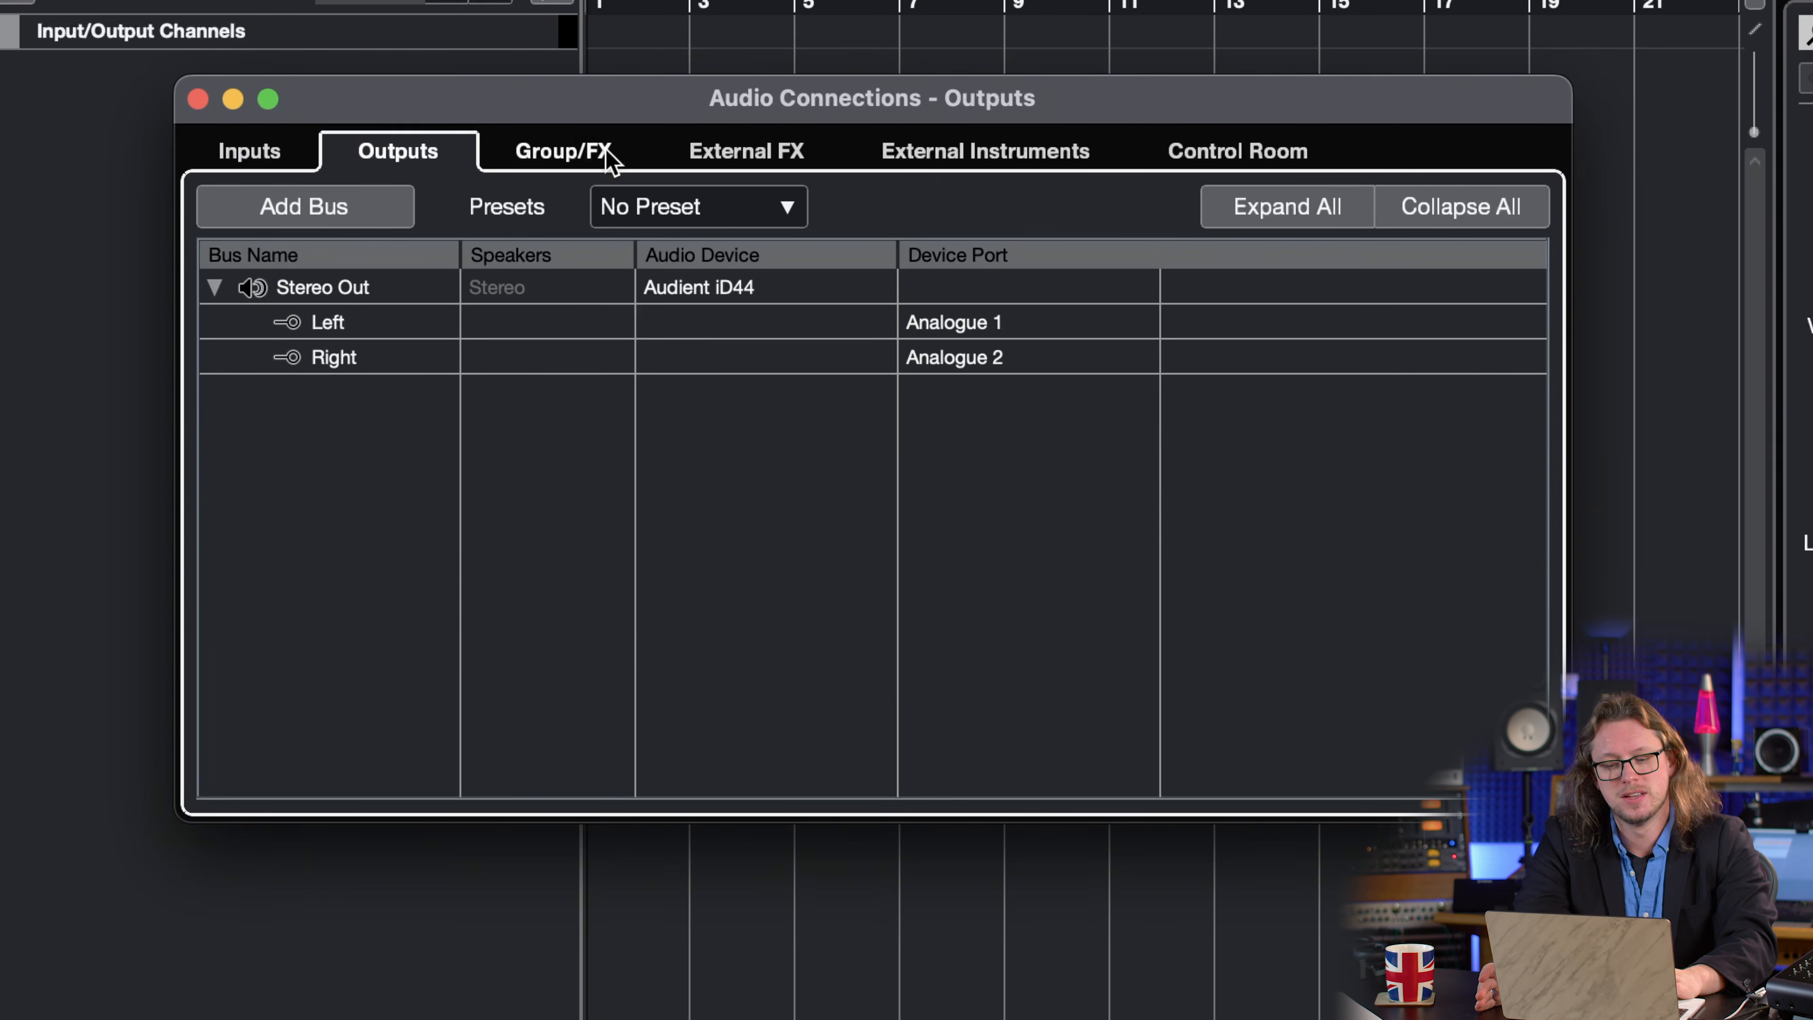
# Step: Add one mono output bus named Reamp
pyautogui.click(286, 214)
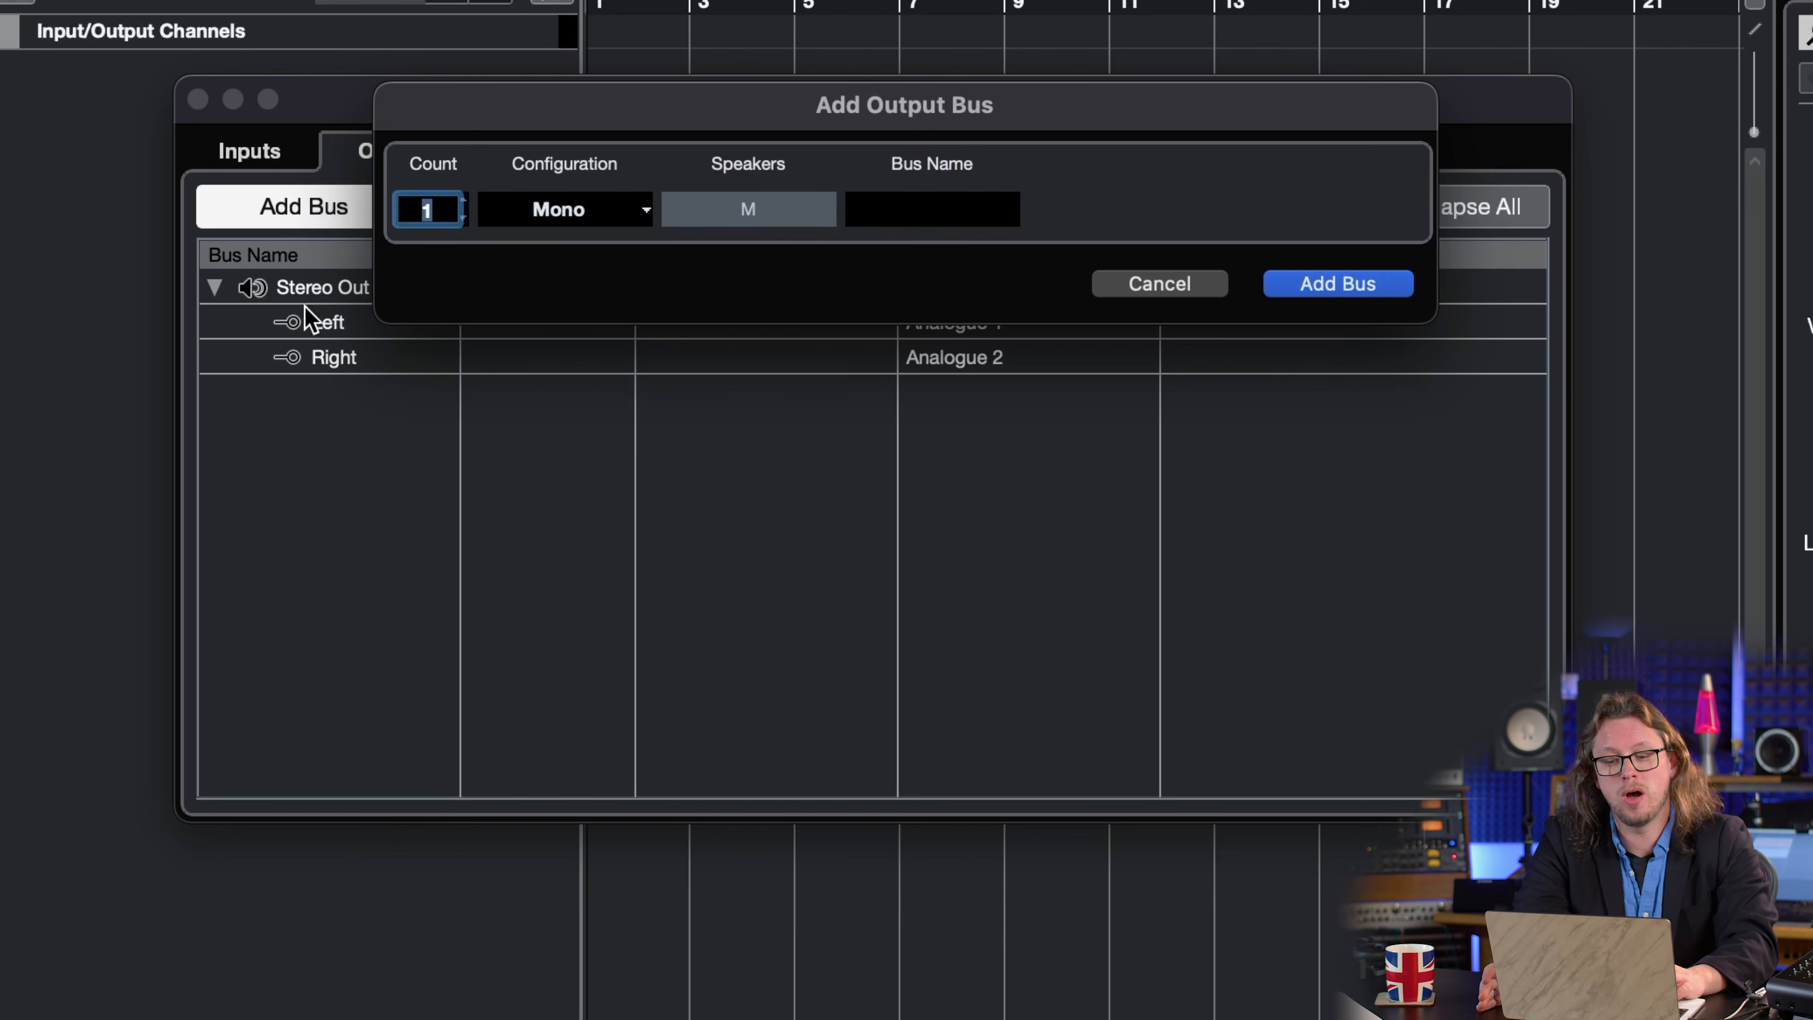
pyautogui.click(972, 214)
pyautogui.write('Reamp')
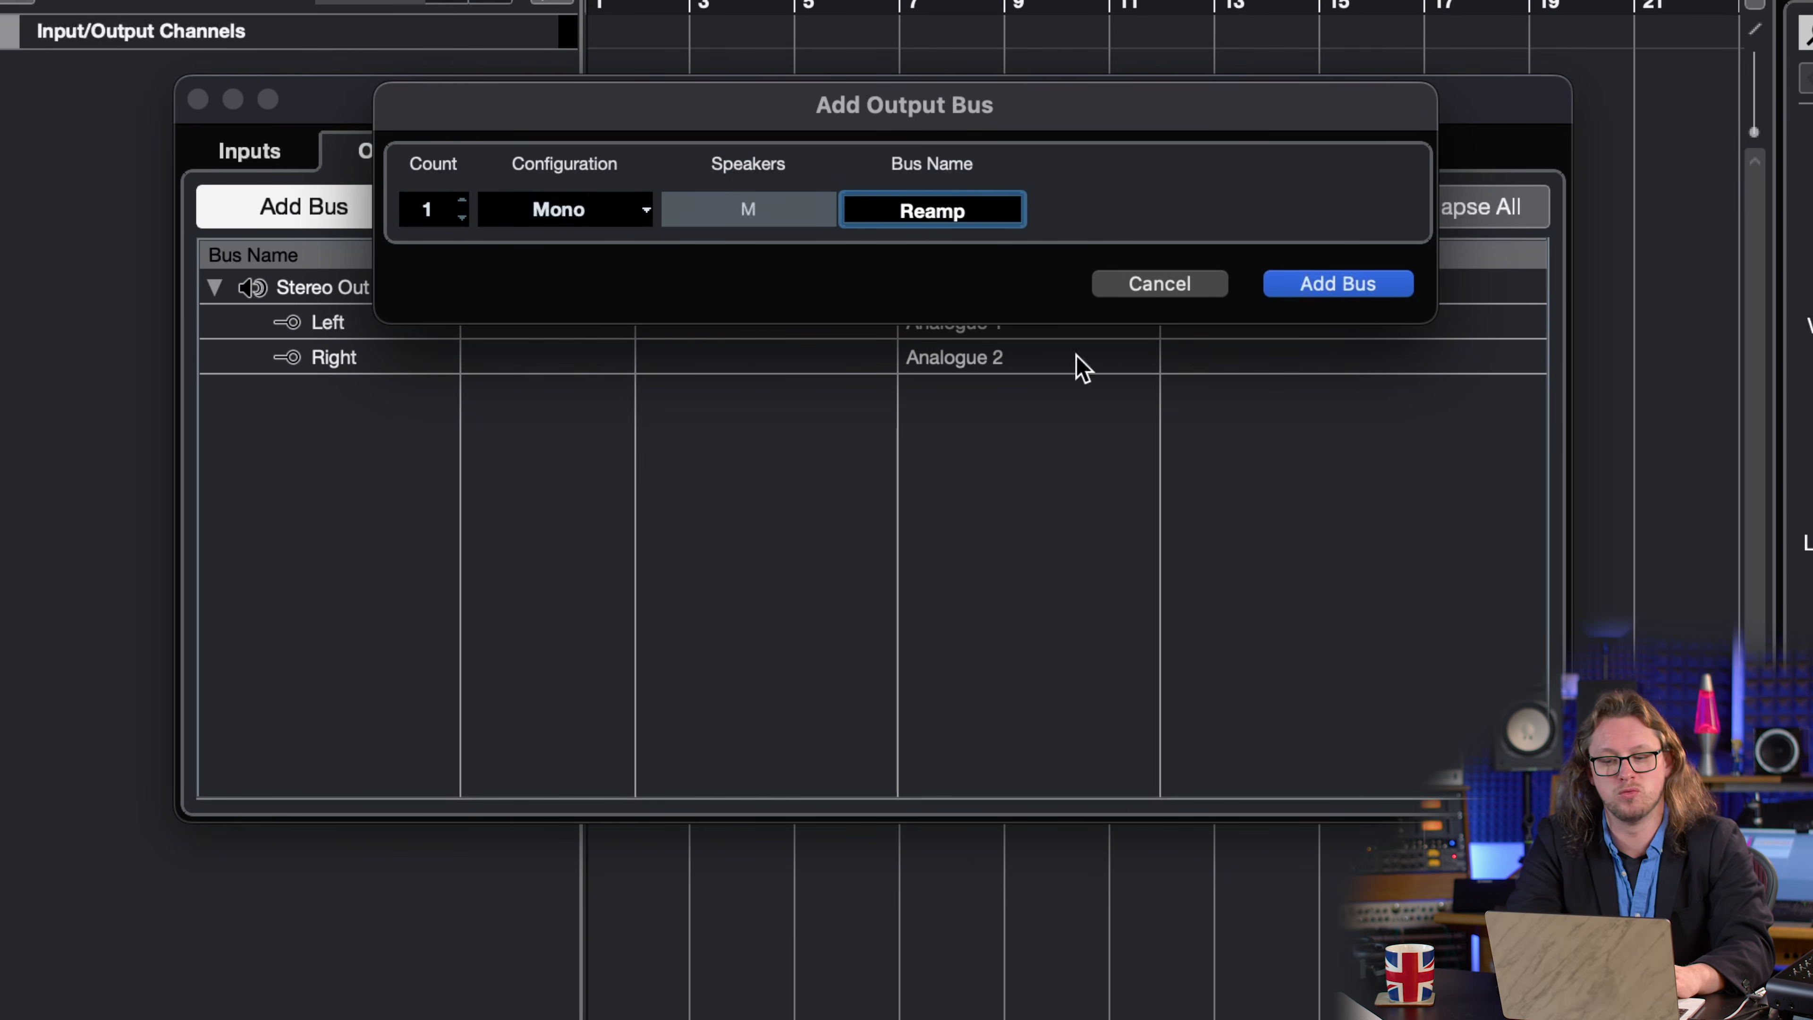
pyautogui.click(1345, 289)
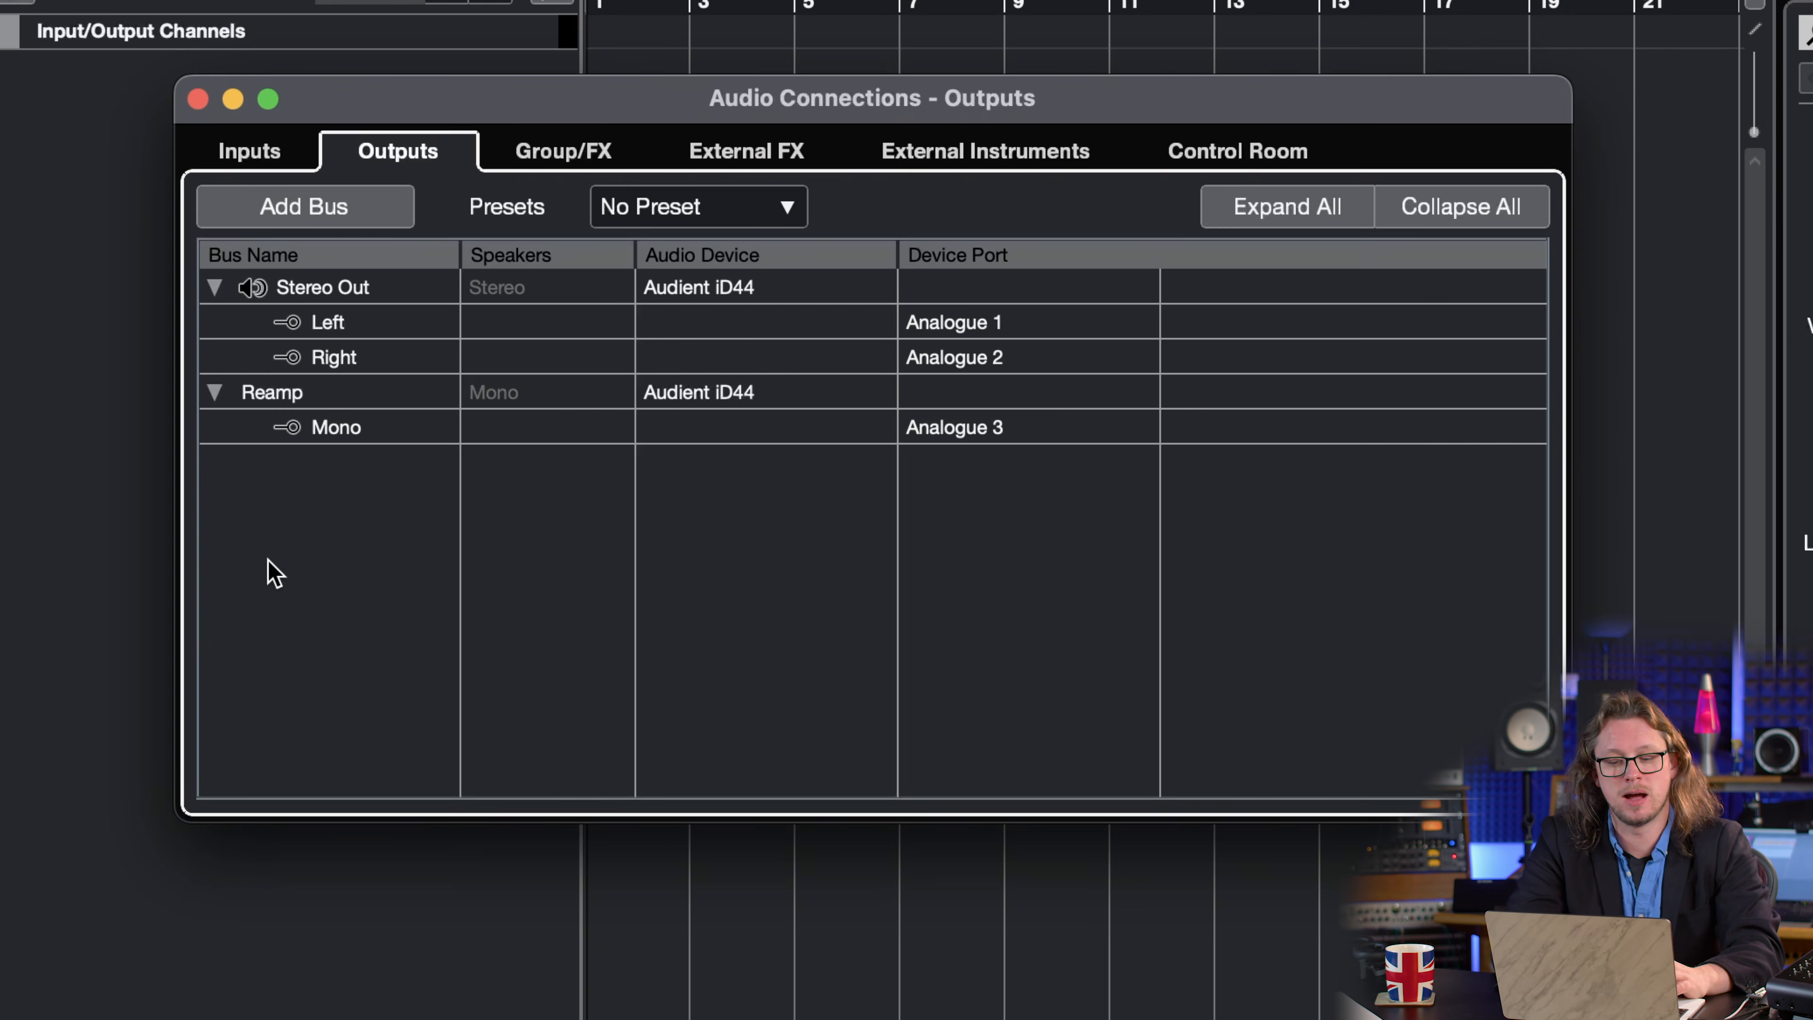
# Step: Add one stereo output bus named Headphone Extra
pyautogui.rightClick(369, 508)
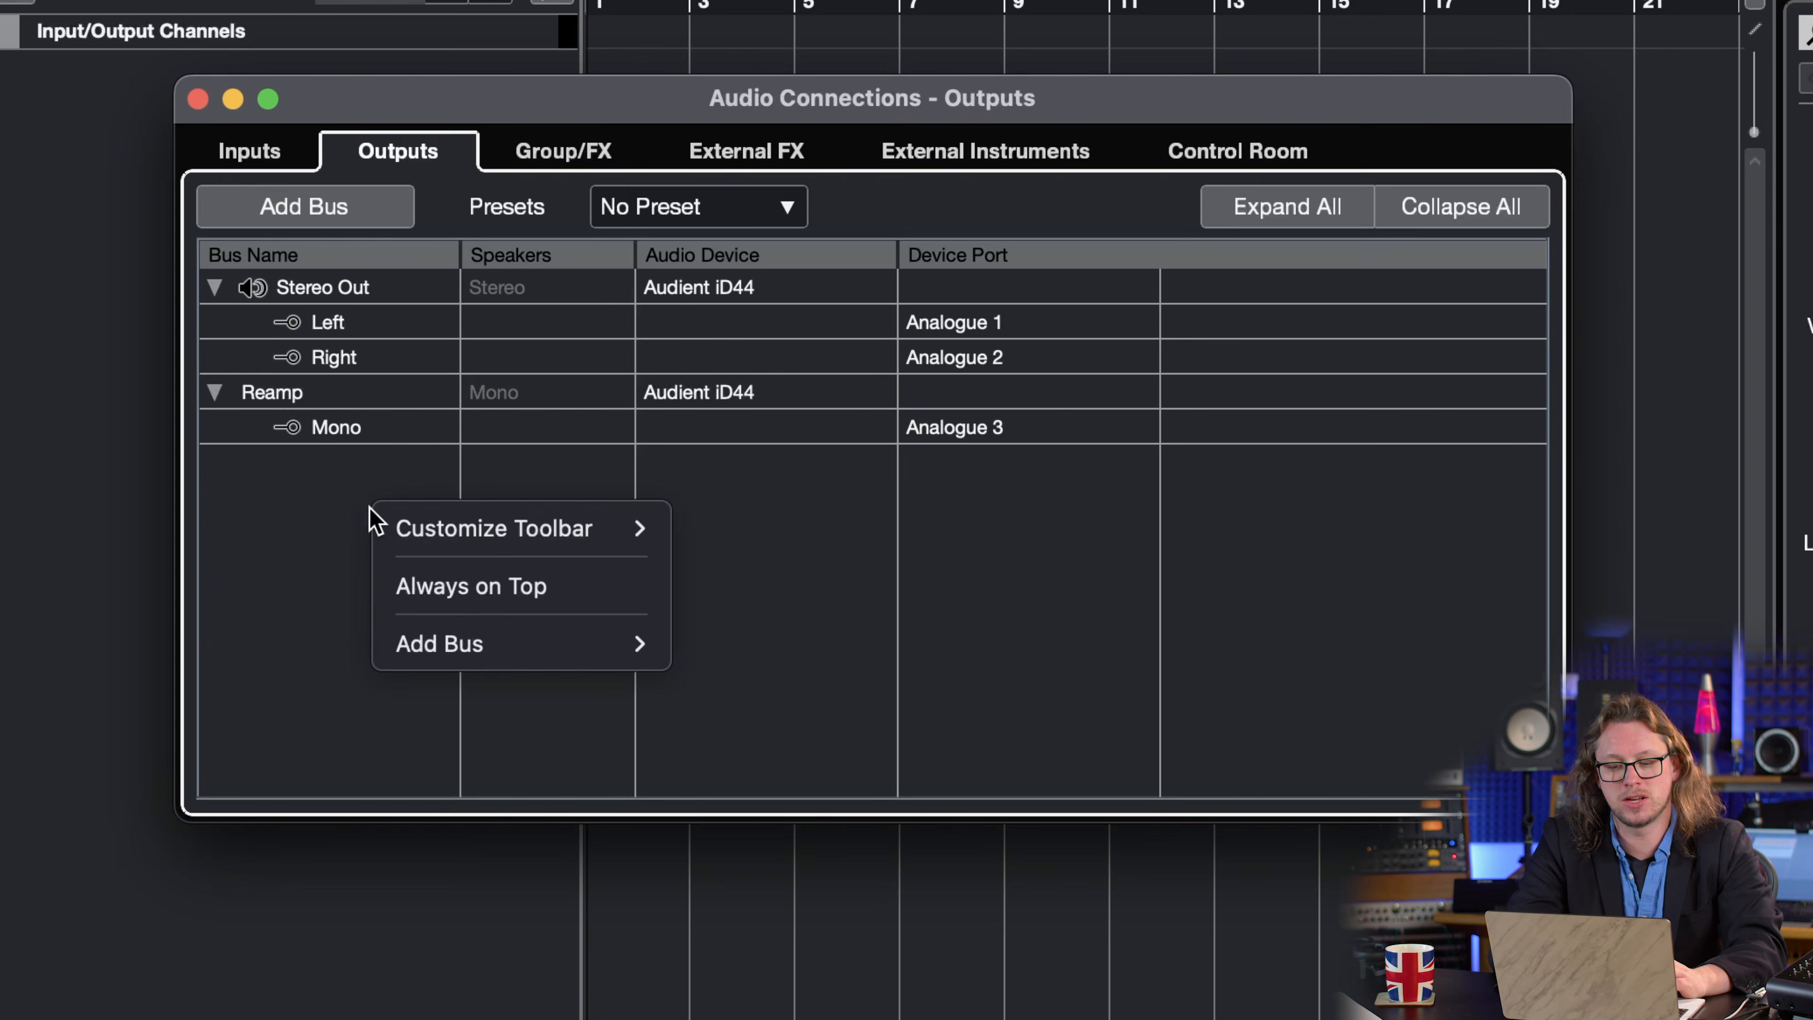
pyautogui.click(276, 204)
pyautogui.click(275, 203)
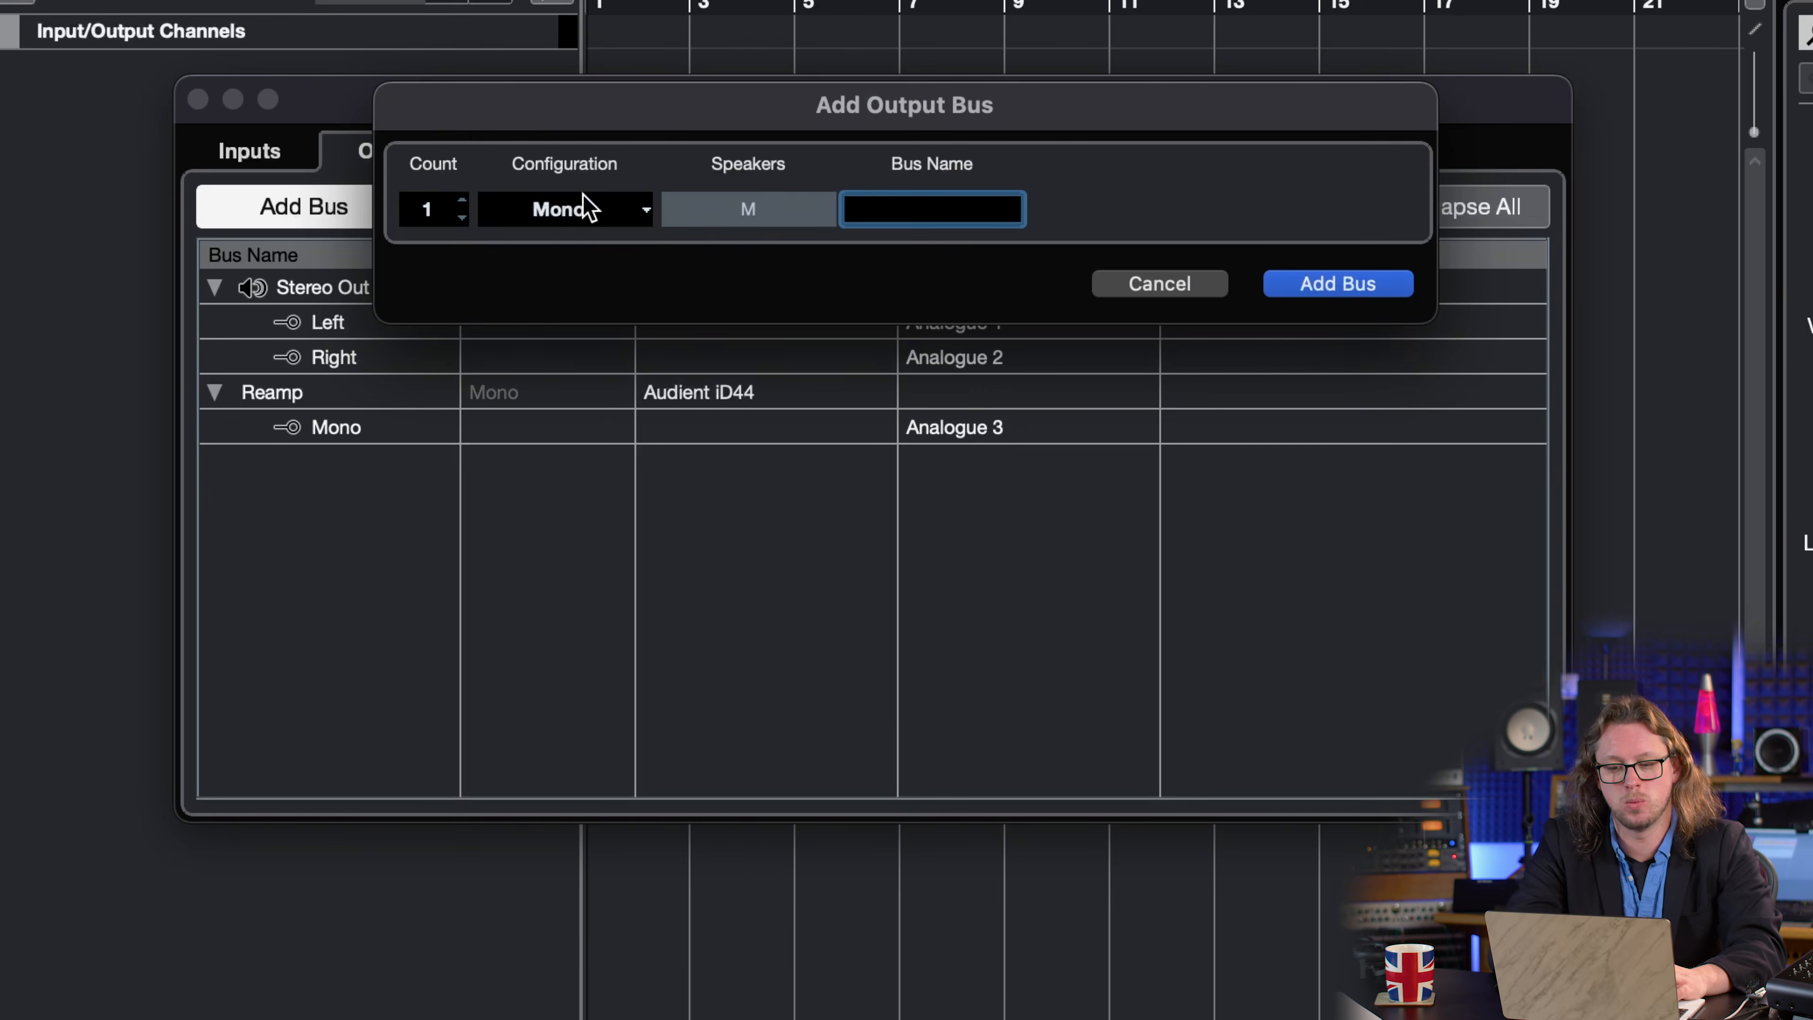
pyautogui.click(587, 208)
pyautogui.click(558, 251)
pyautogui.click(970, 208)
pyautogui.write('Headphone Etr')
pyautogui.press('BackSpace')
pyautogui.press('BackSpace')
pyautogui.write('xtra')
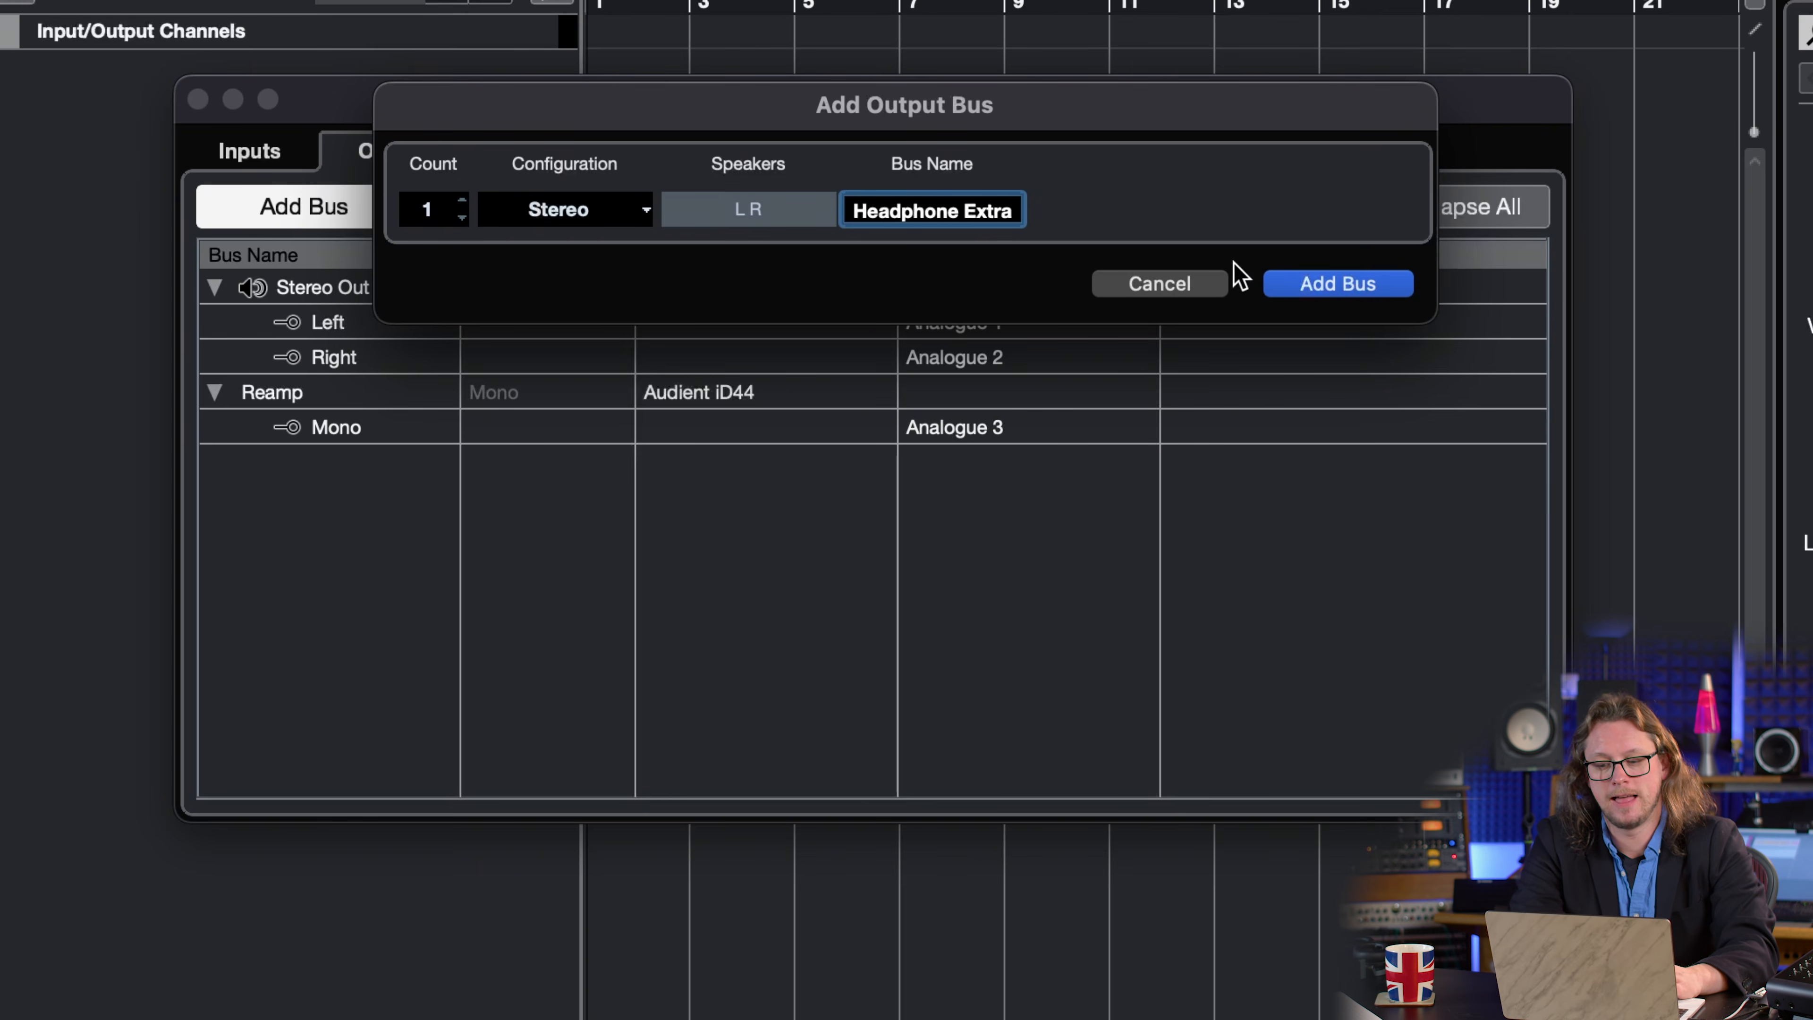
pyautogui.click(1313, 283)
# Step: Route the Headphone Extra bus's left channel to Analogue 7 and its right channel to Analogue 8
pyautogui.click(977, 500)
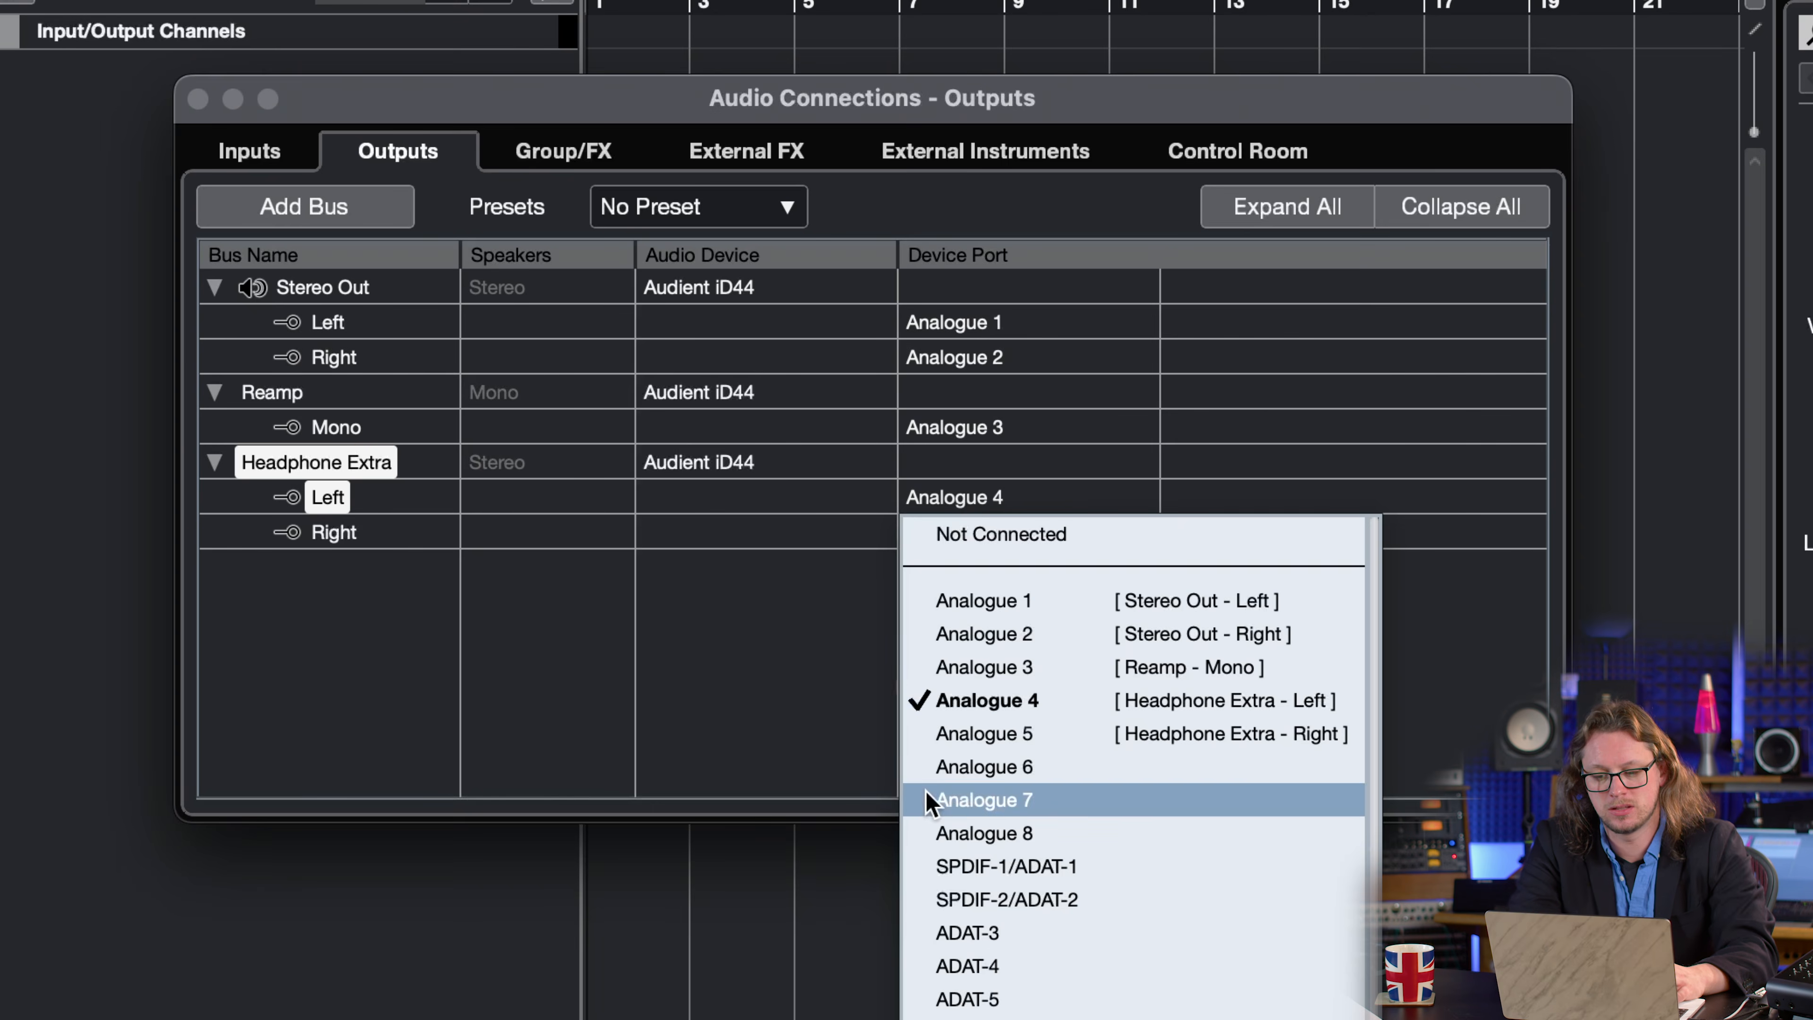
pyautogui.click(971, 800)
pyautogui.click(929, 541)
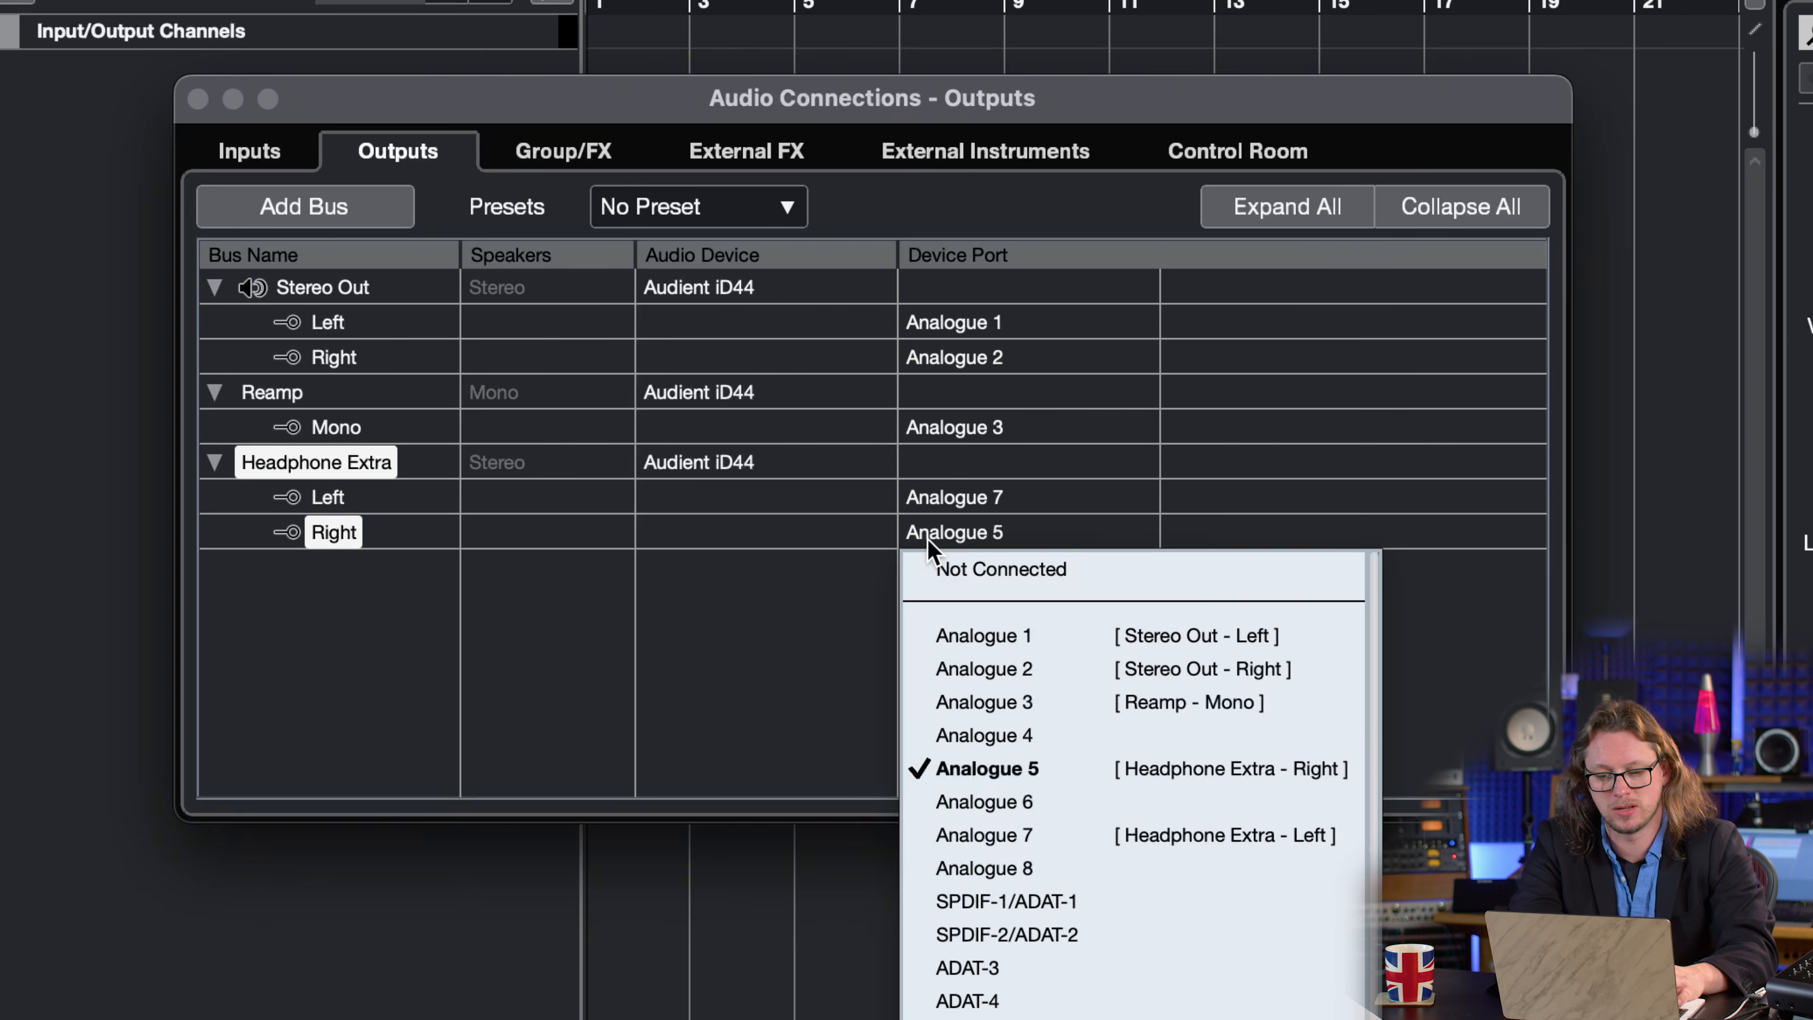
pyautogui.click(992, 868)
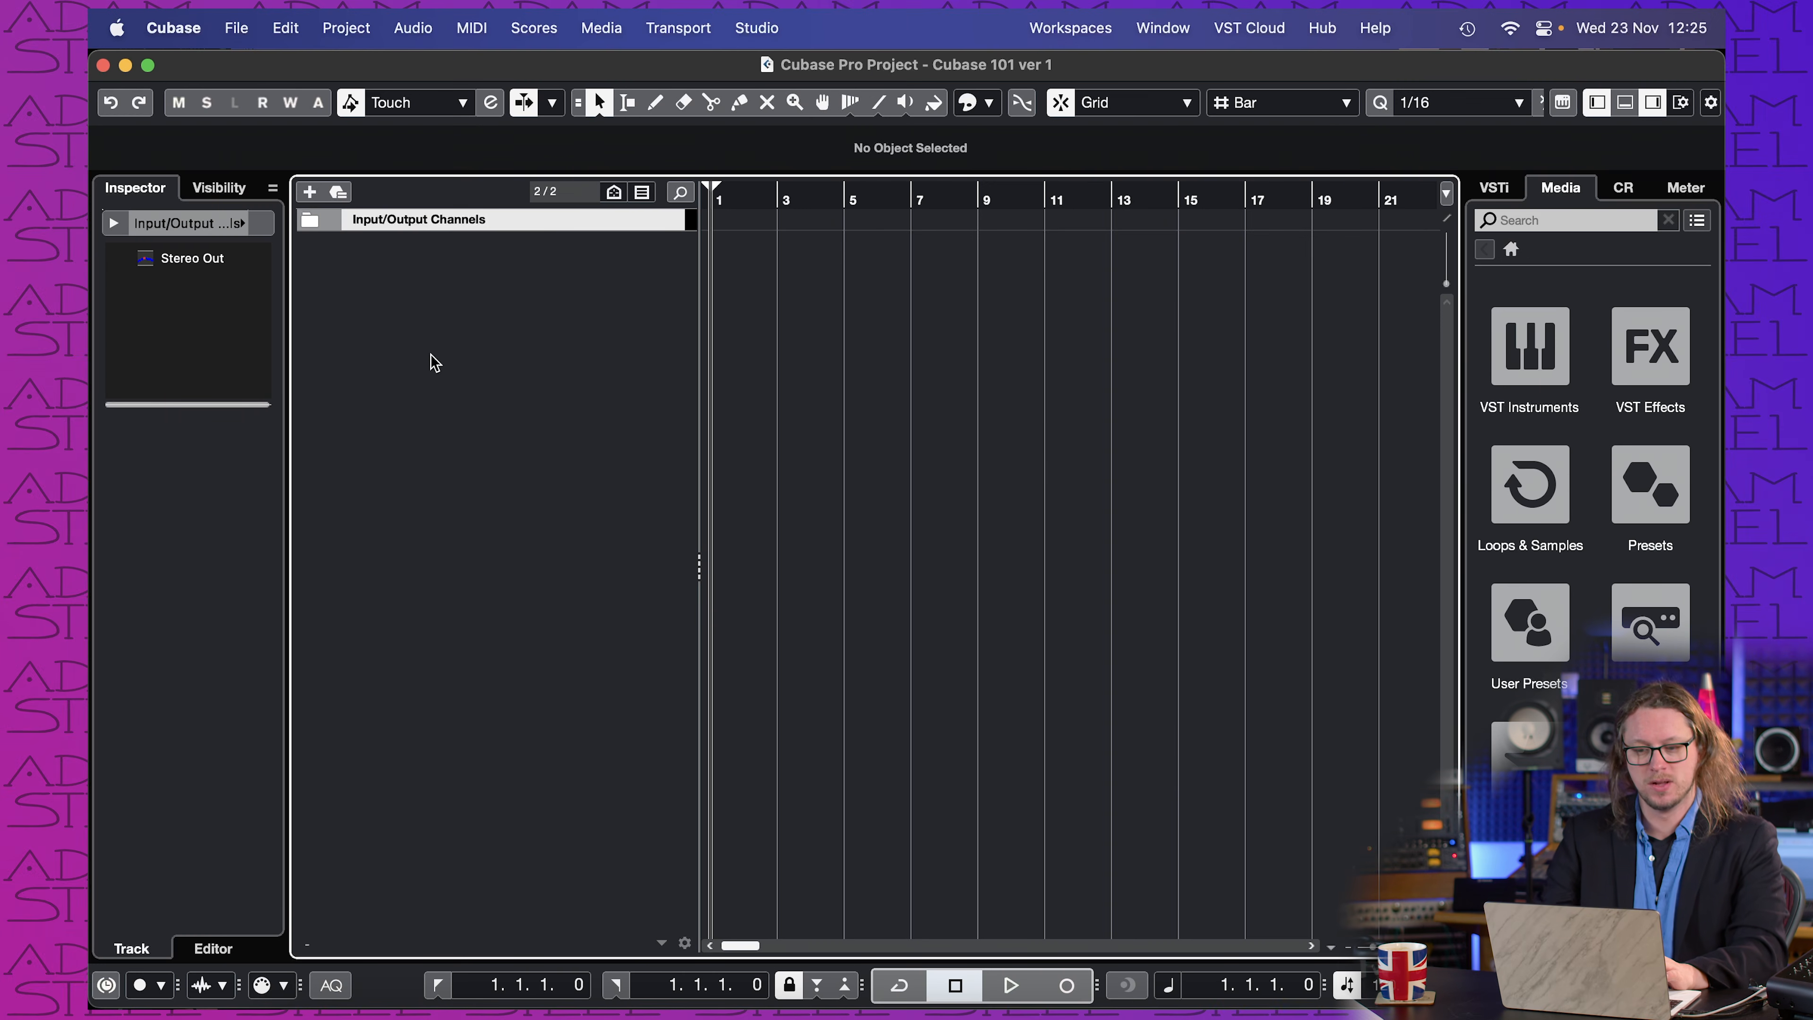
# Step: Add one stereo audio track named Track, with Stereo In as its input and Stereo Out as its output
pyautogui.rightClick(465, 345)
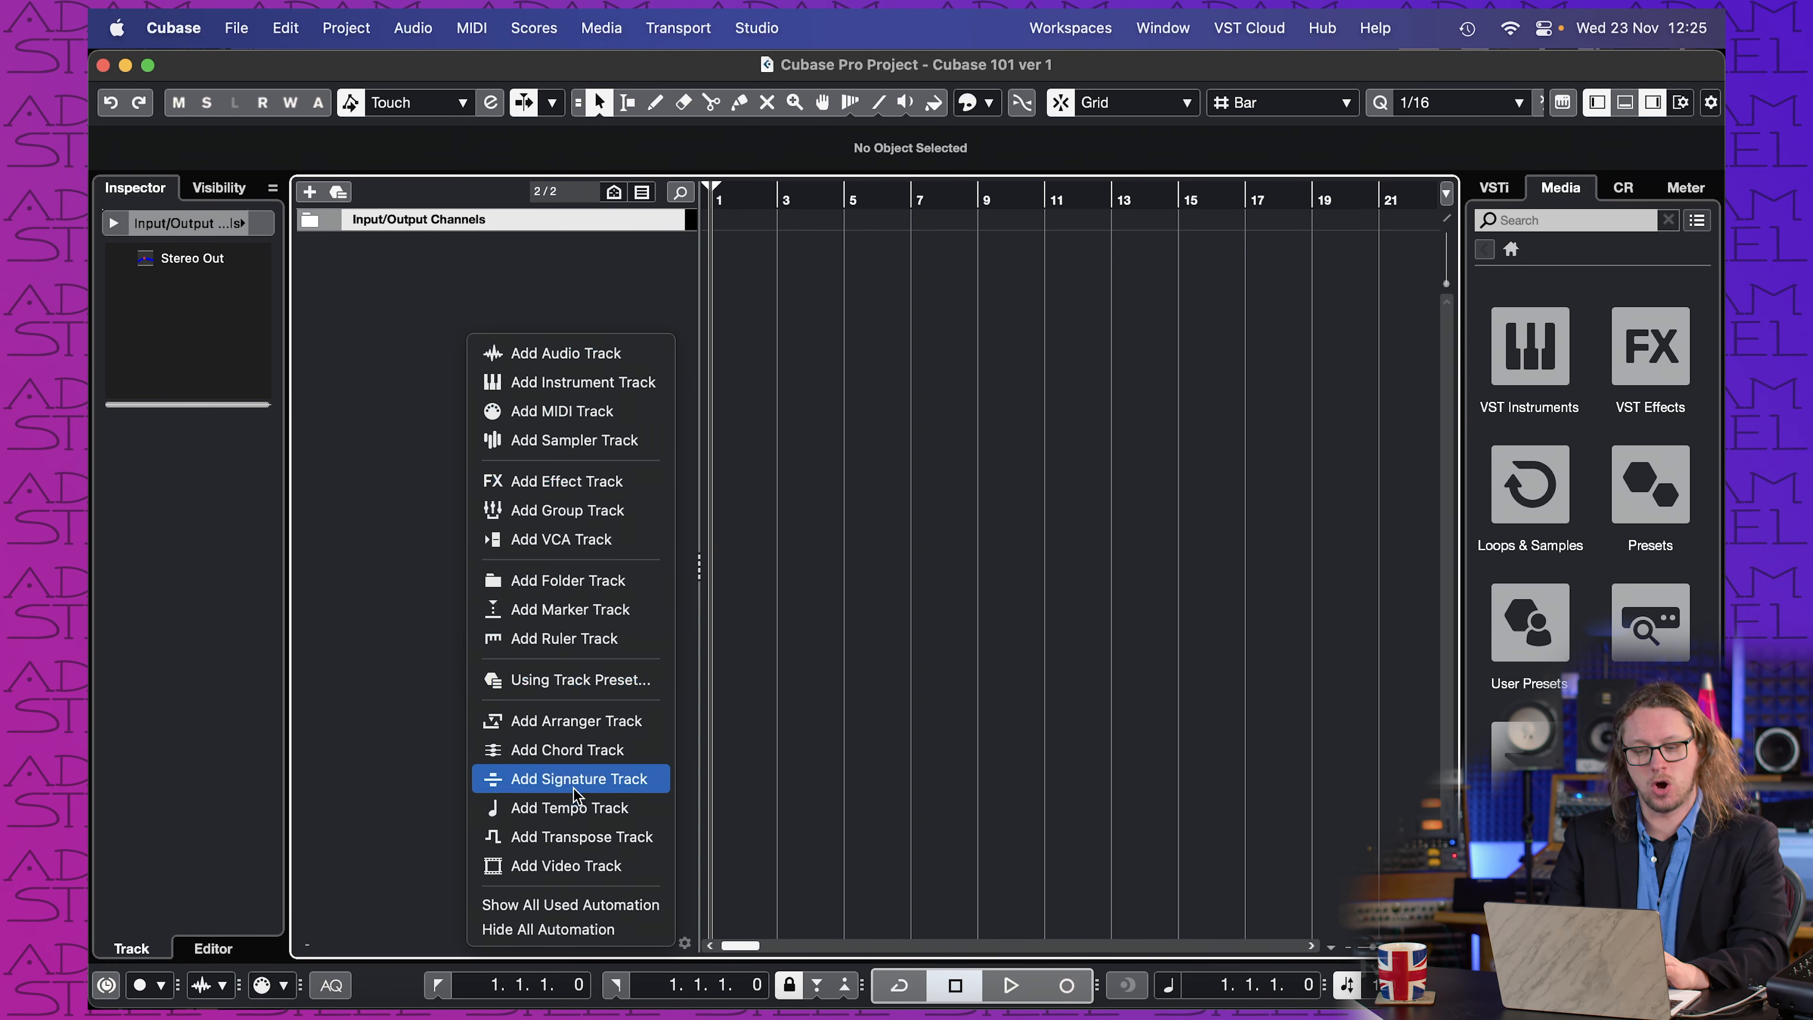
pyautogui.click(549, 353)
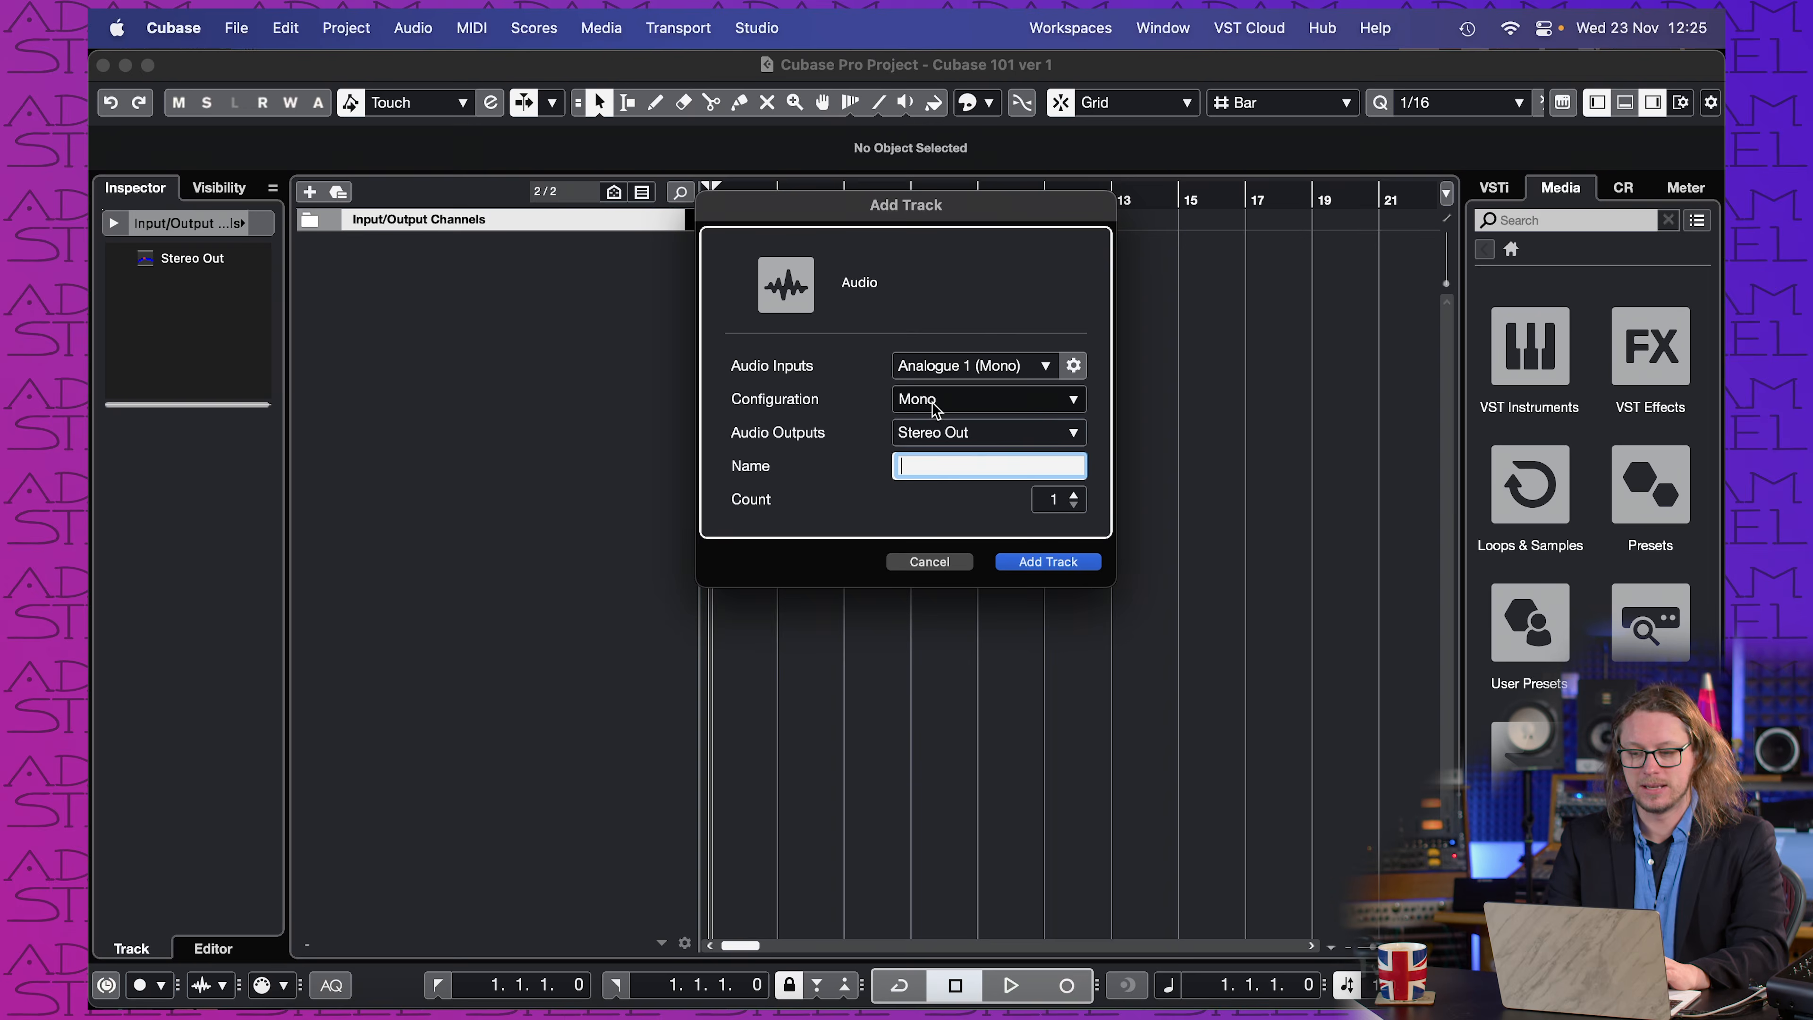
pyautogui.click(927, 399)
pyautogui.click(938, 424)
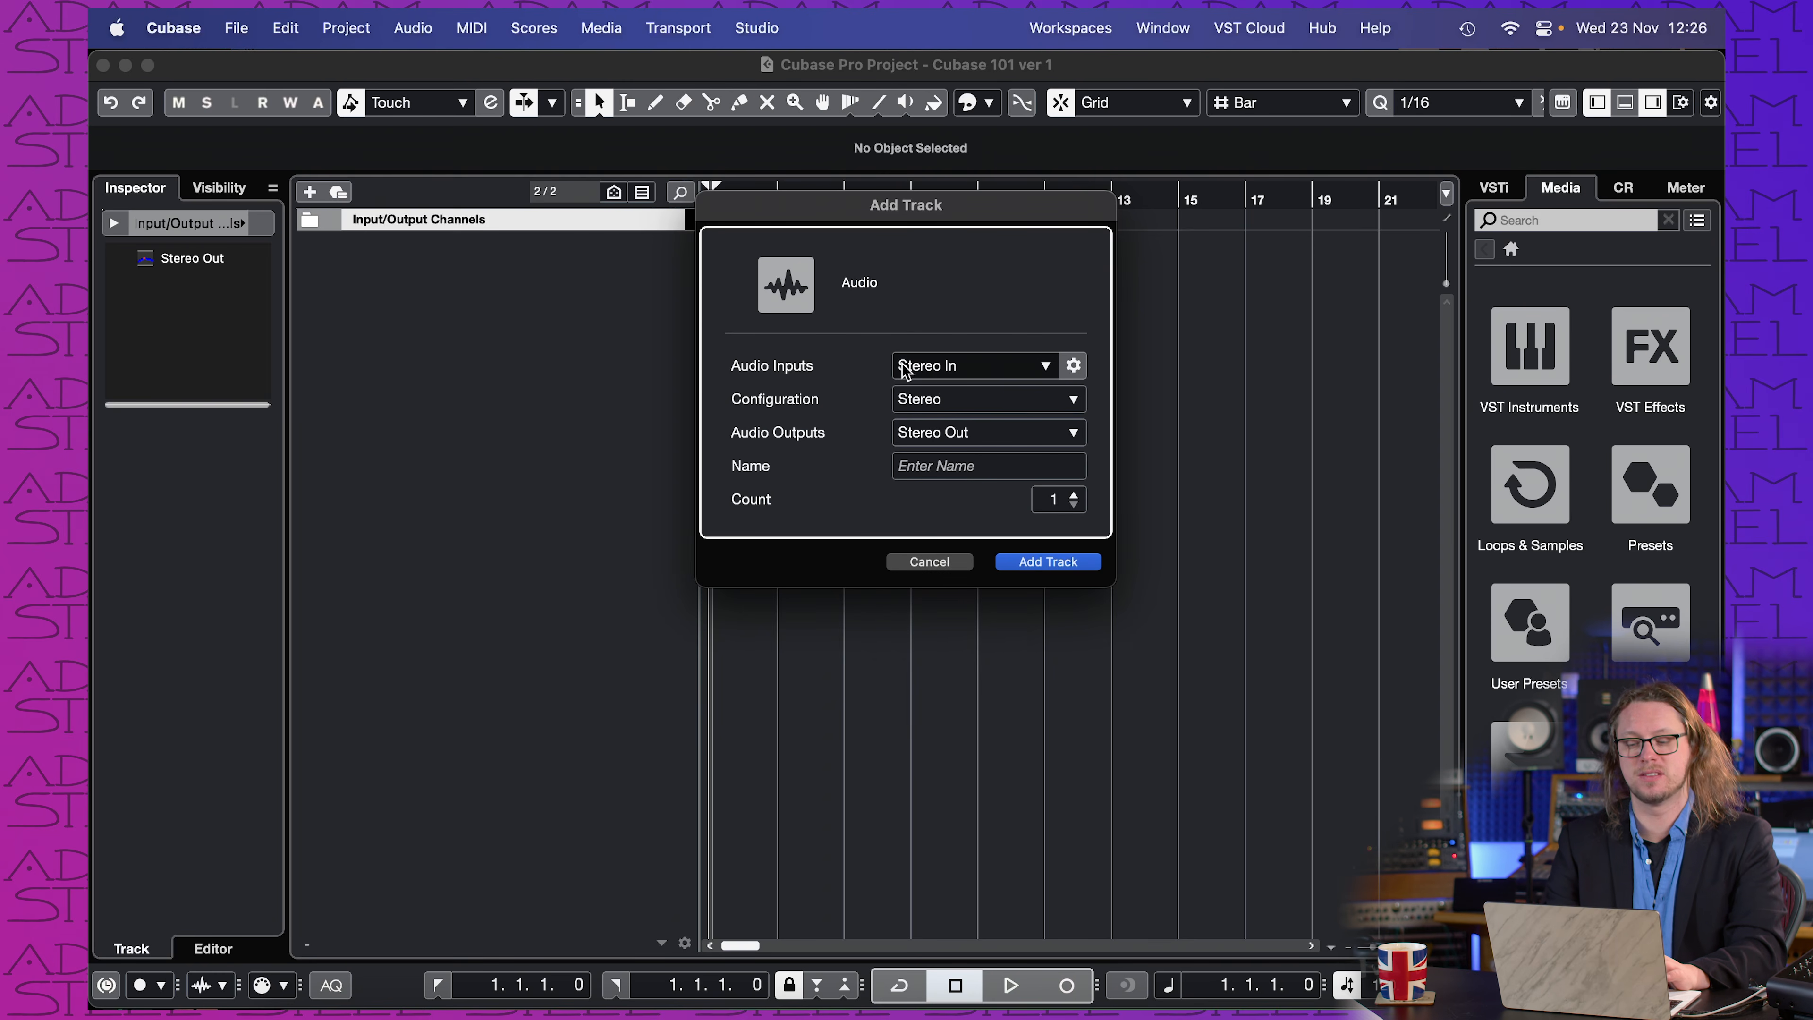
pyautogui.click(960, 468)
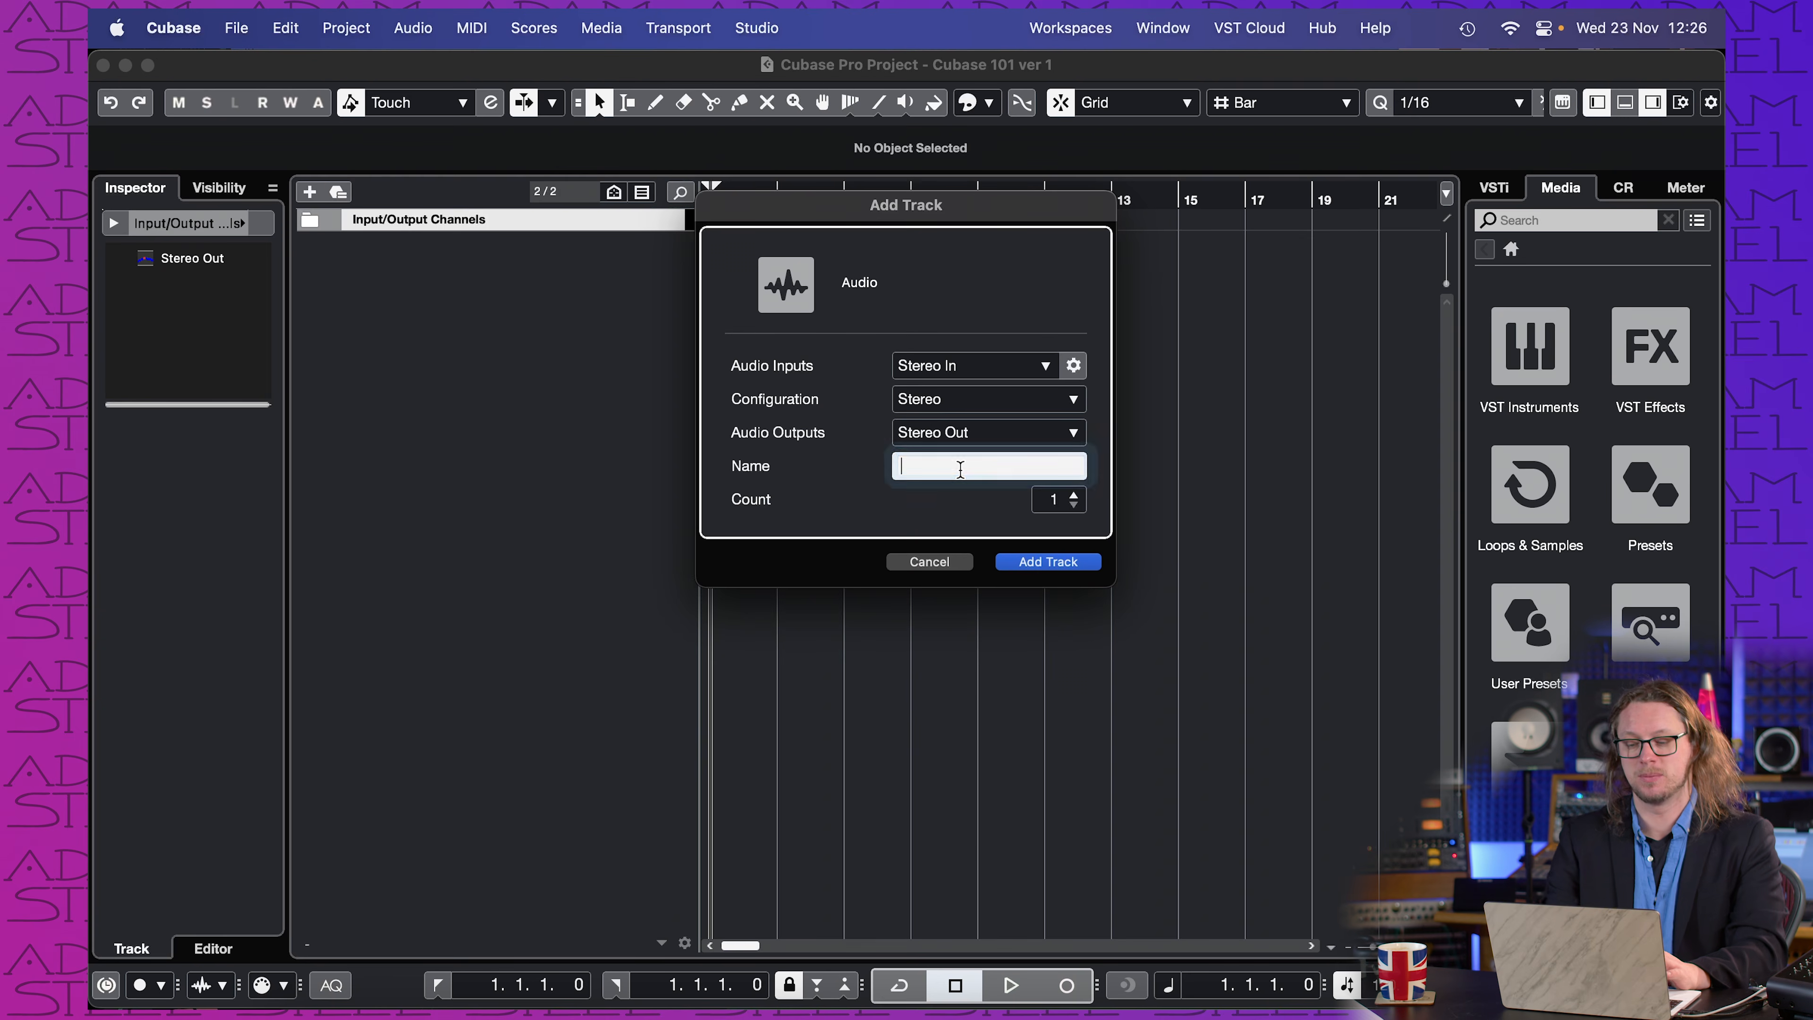
pyautogui.write('Track')
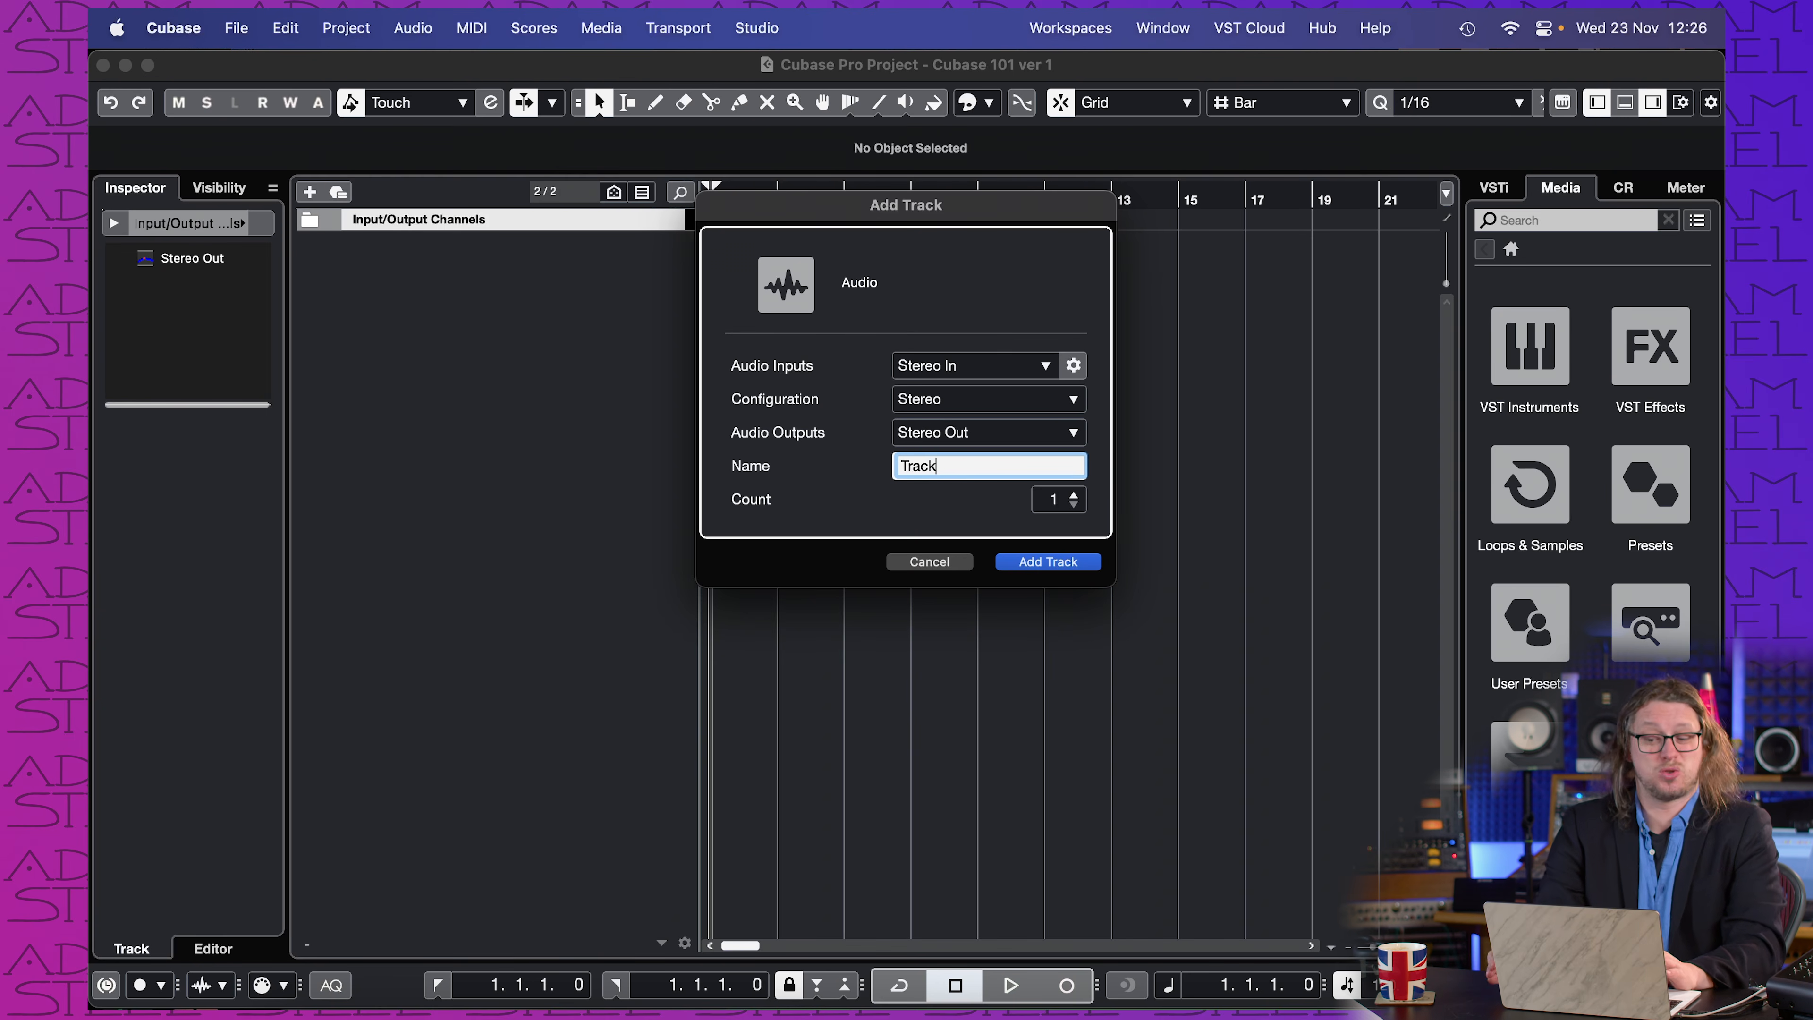
pyautogui.click(1040, 565)
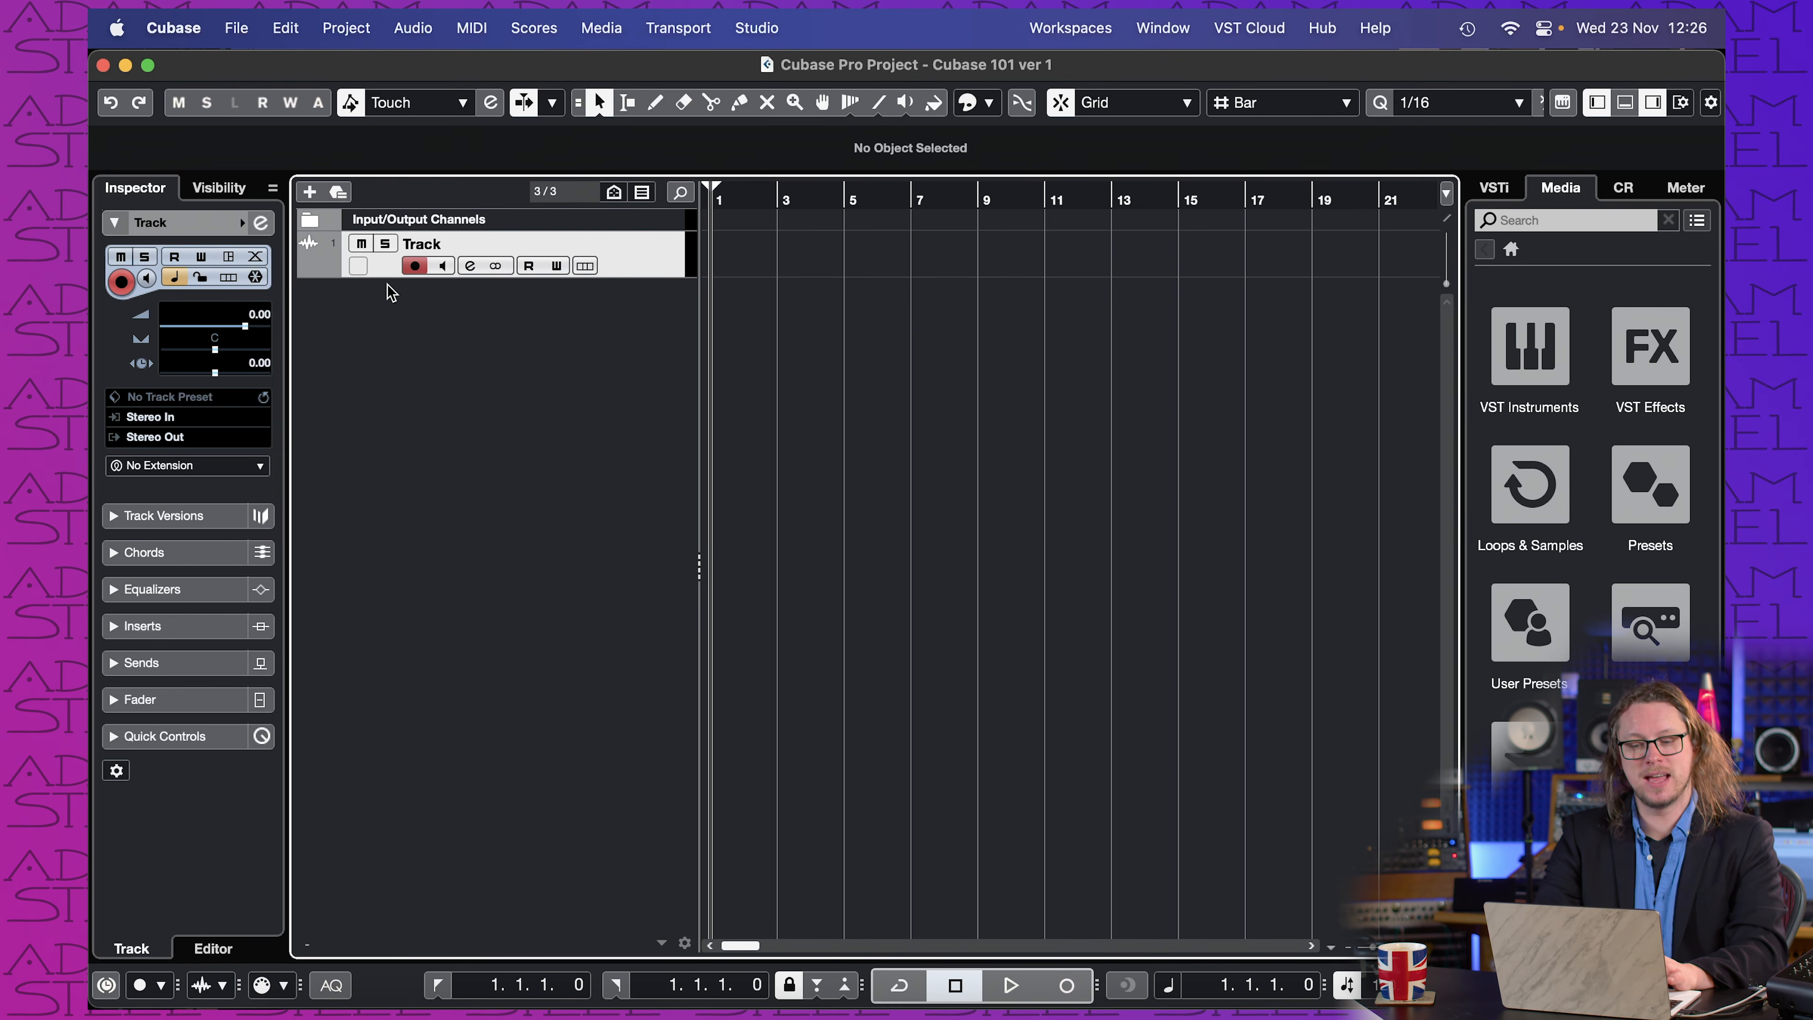
# Step: Increase the height of the audio track in the track list and move the project cursor to bar 3
pyautogui.moveTo(388, 273); pyautogui.dragTo(456, 452)
pyautogui.click(778, 197)
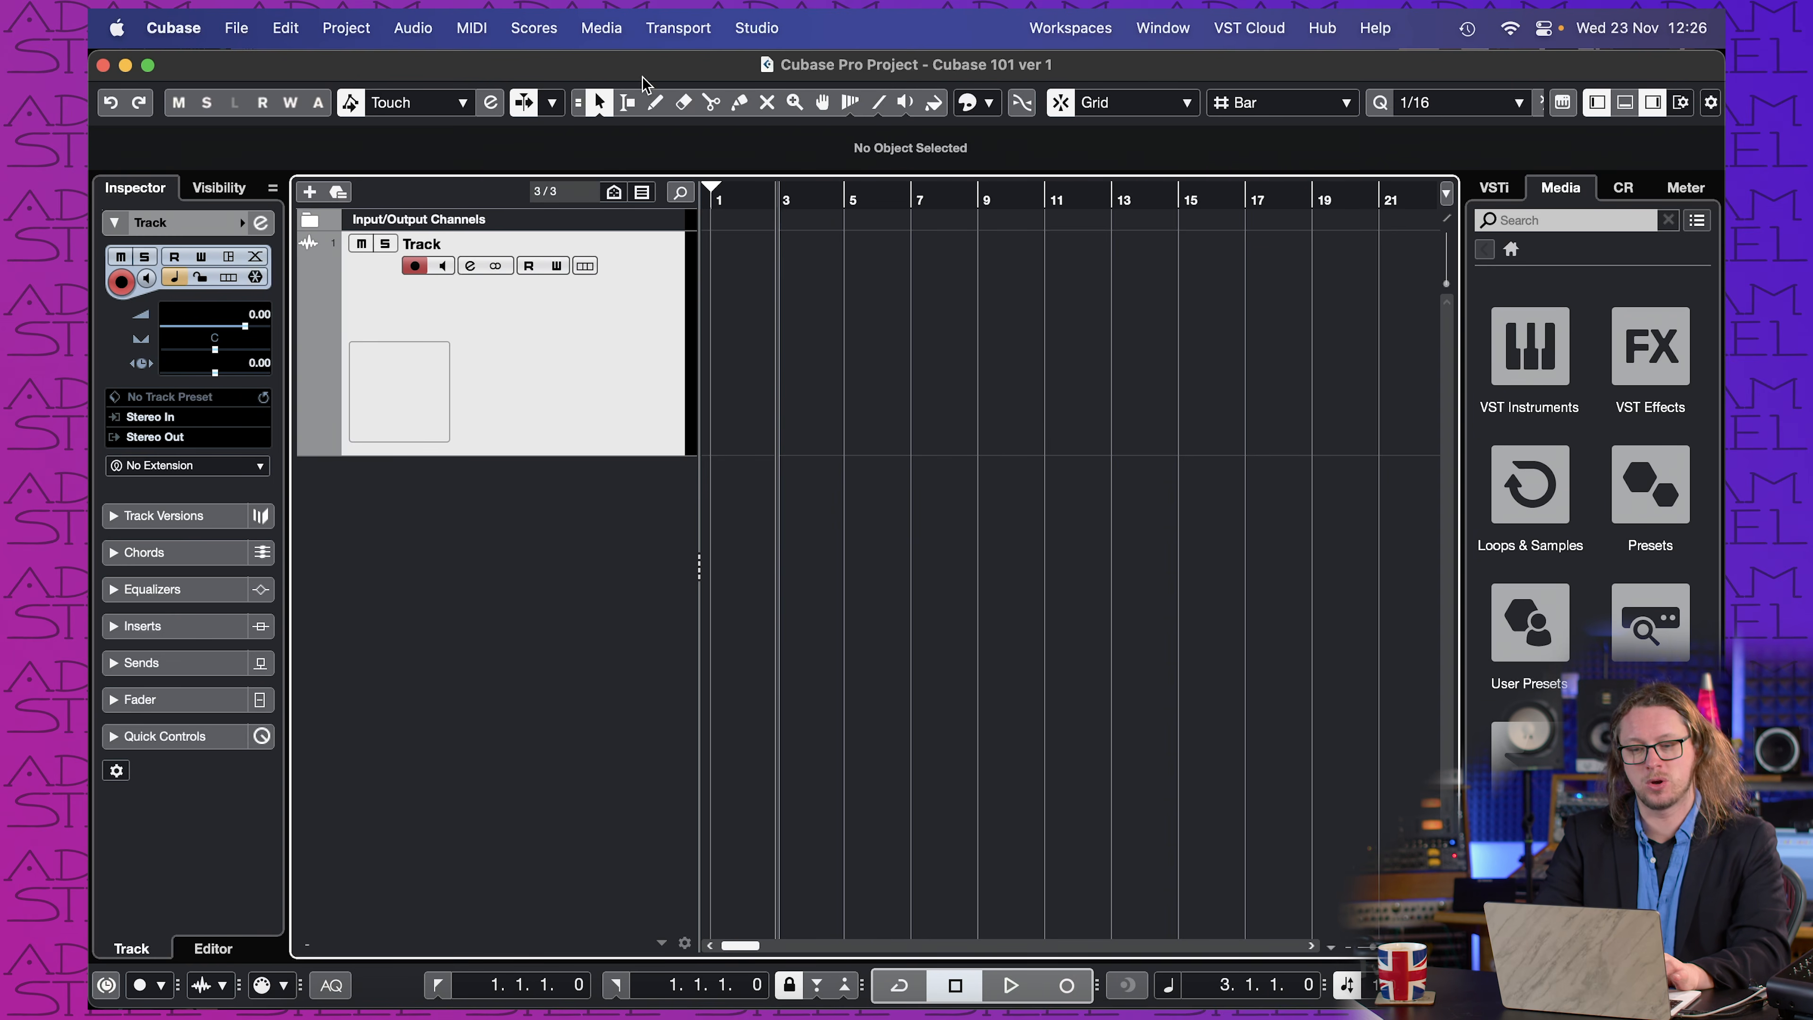
# Step: Open the project's Pool window and move it clear of the track list
pyautogui.click(405, 26)
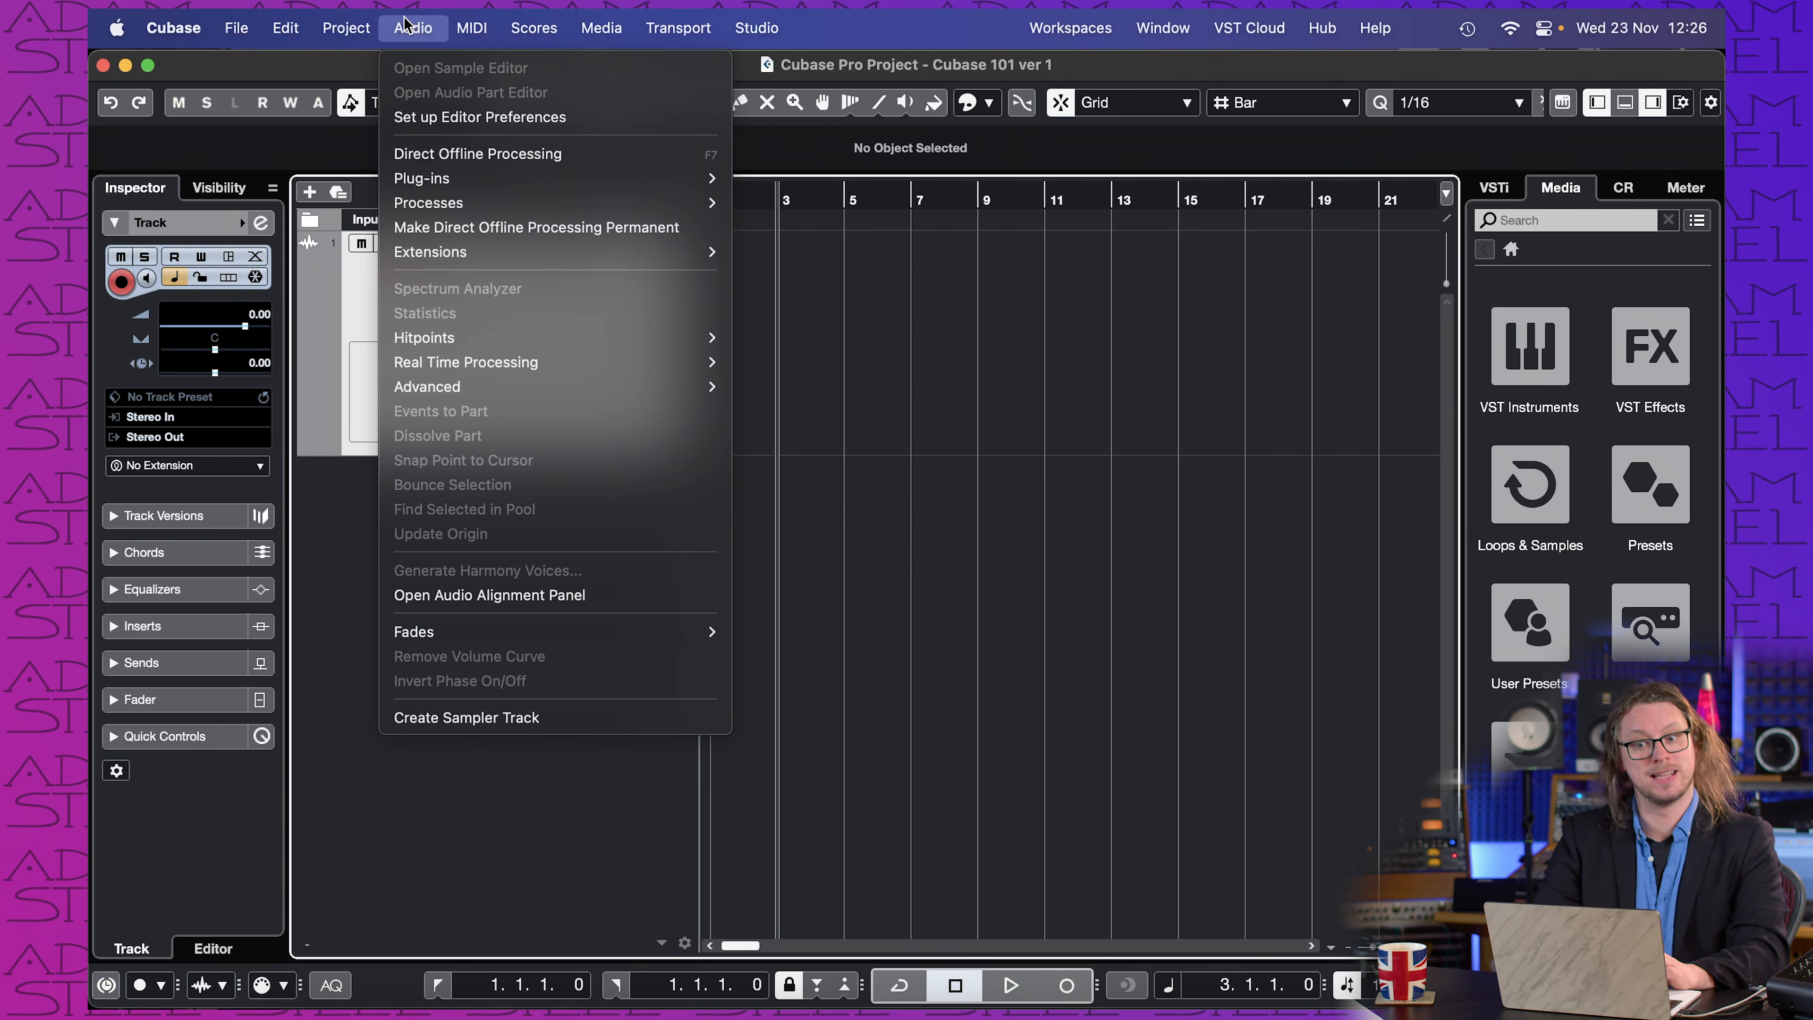
pyautogui.moveTo(349, 34)
pyautogui.click(603, 27)
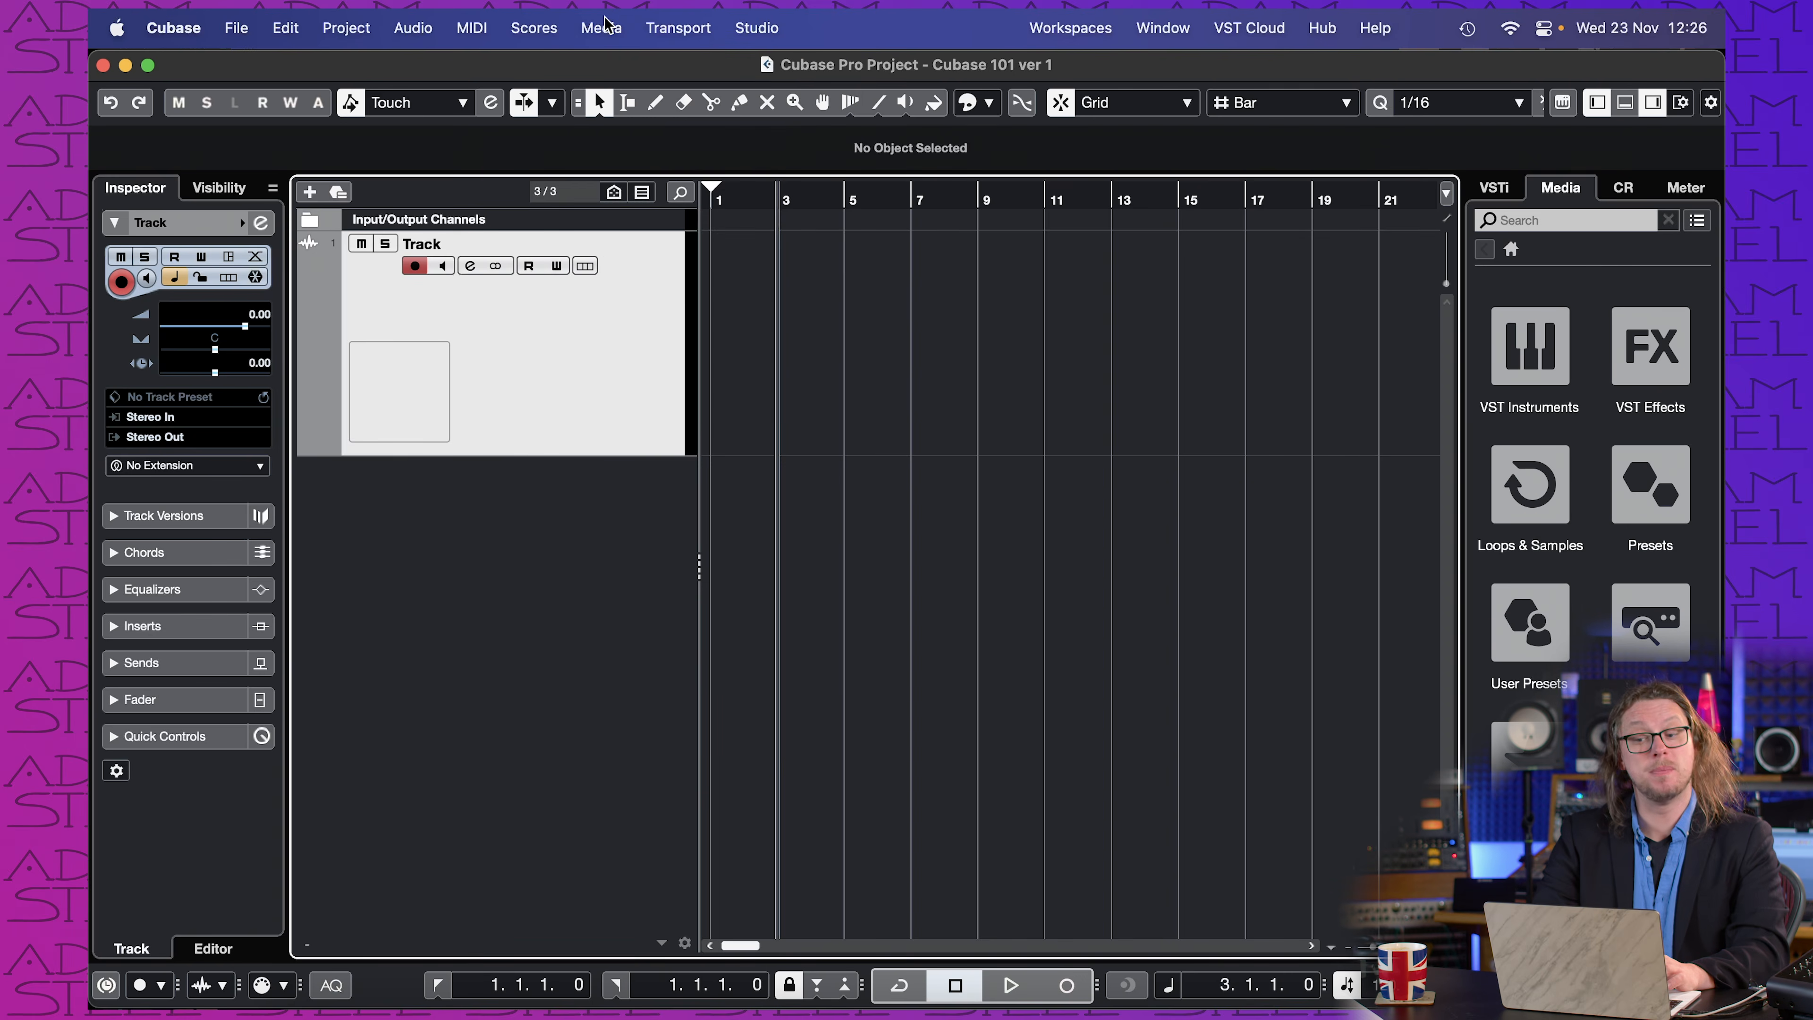
pyautogui.click(605, 22)
pyautogui.click(605, 69)
pyautogui.moveTo(686, 191); pyautogui.dragTo(947, 355)
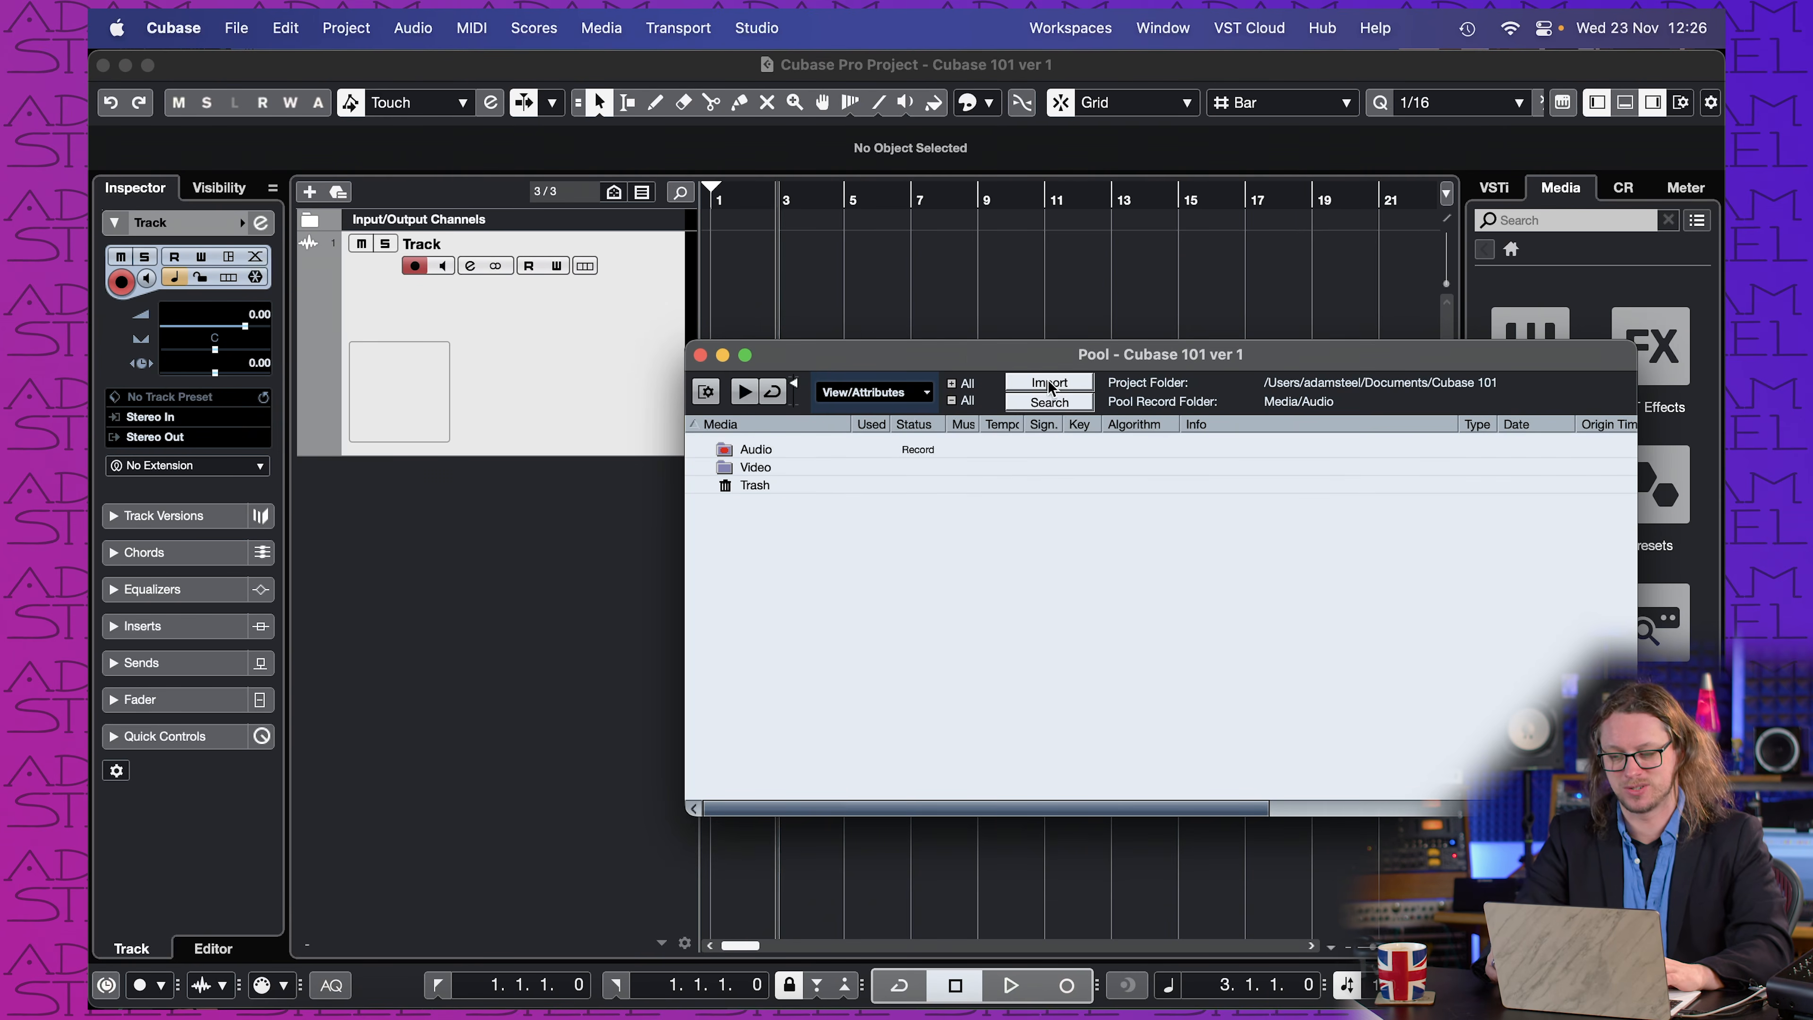
# Step: Import FullMix - 08 Audix i5.wav into the Pool, copying it to the project folder and converting its sample rate to the project setting
pyautogui.click(1019, 383)
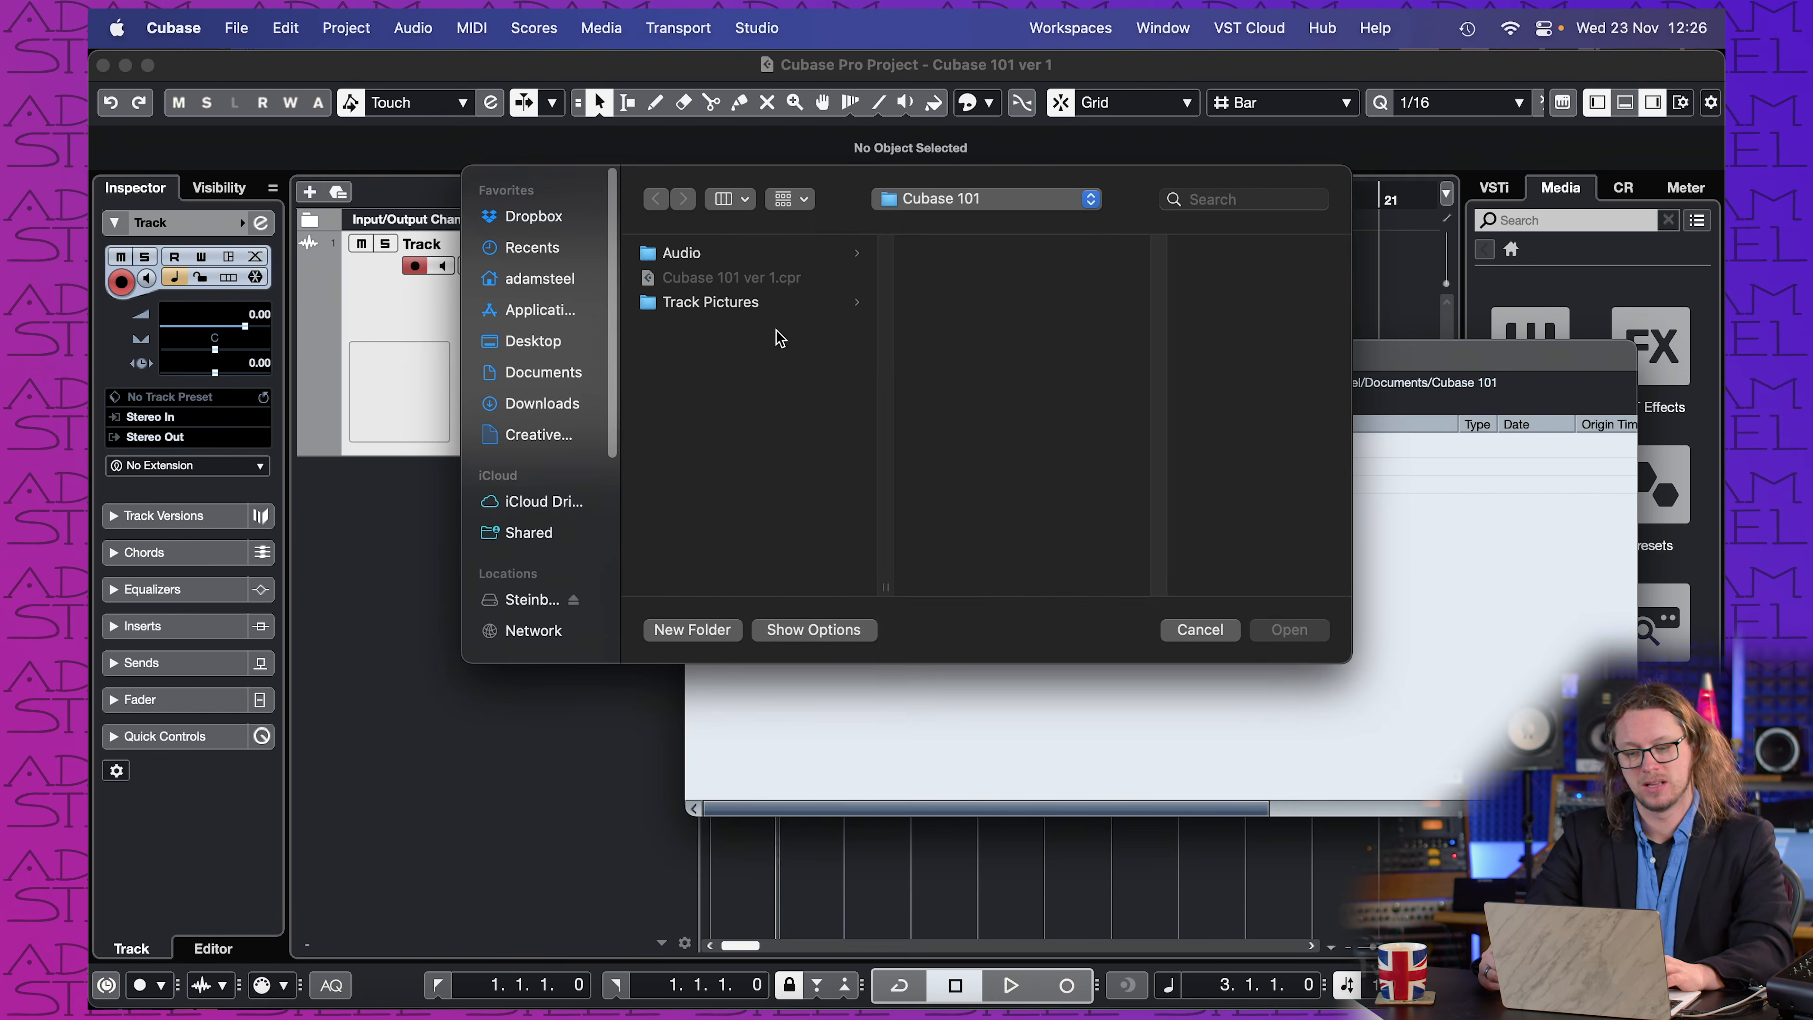
pyautogui.click(512, 224)
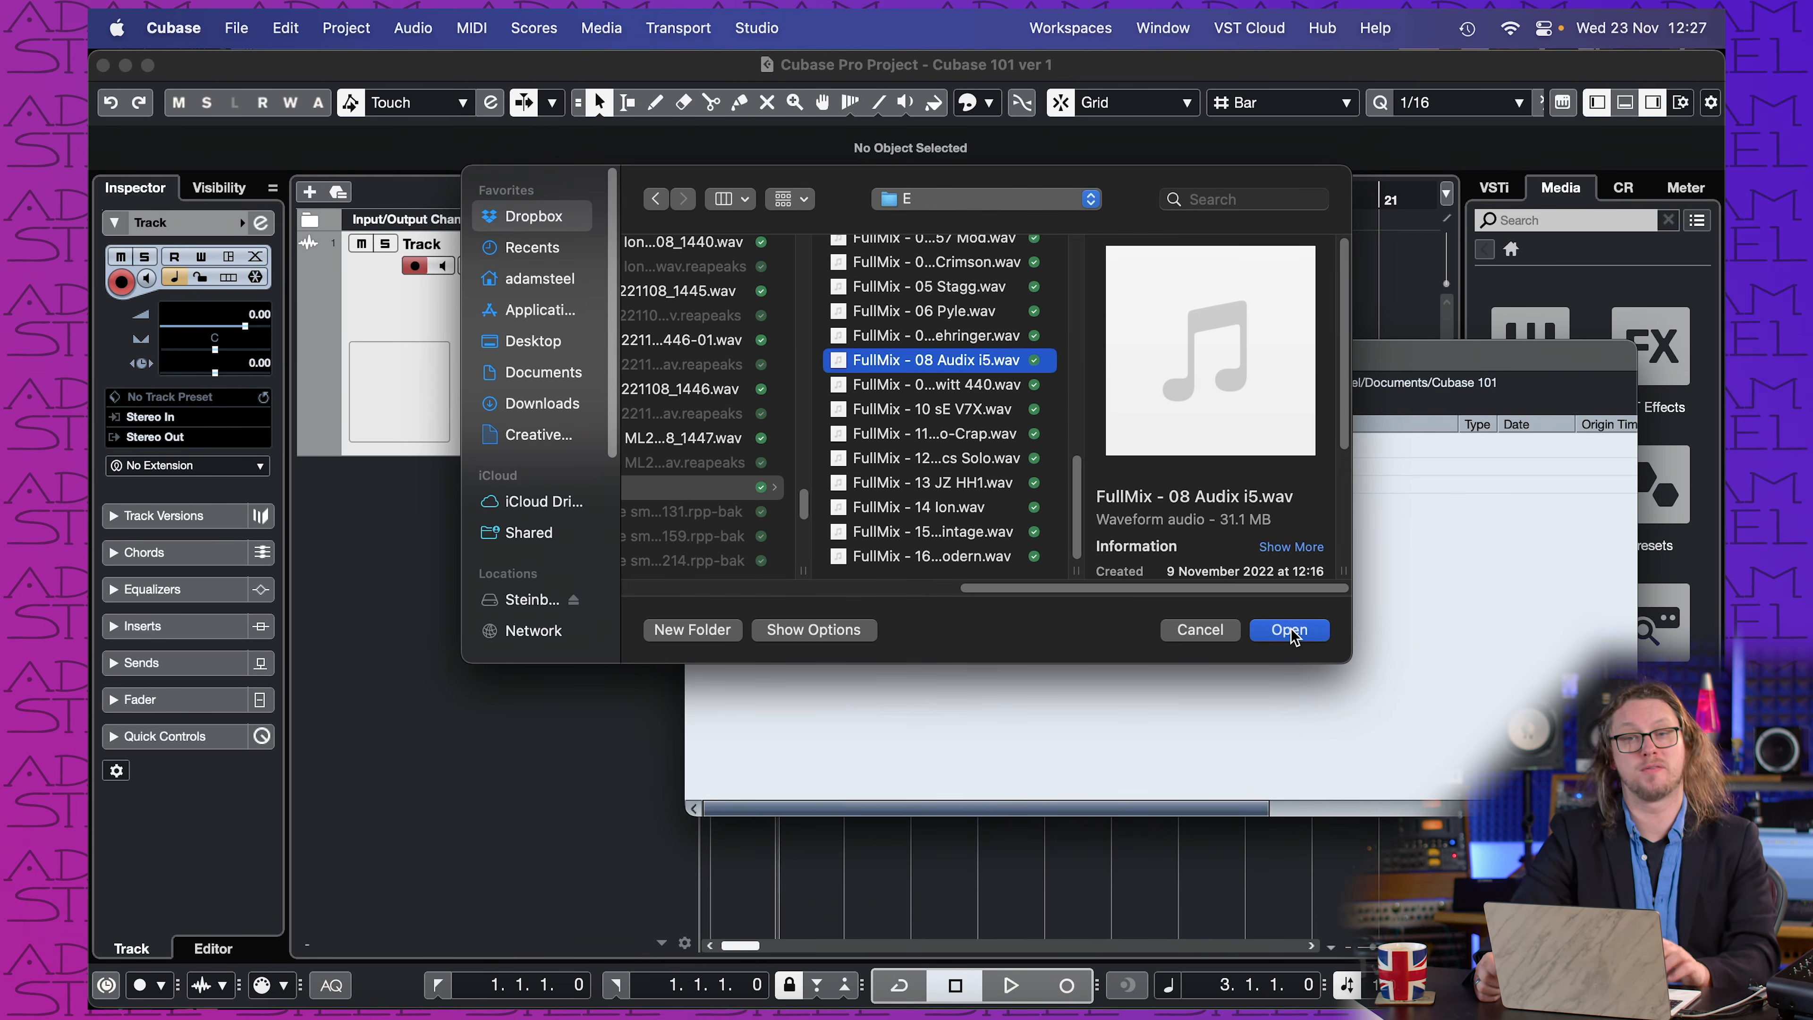
pyautogui.click(1291, 629)
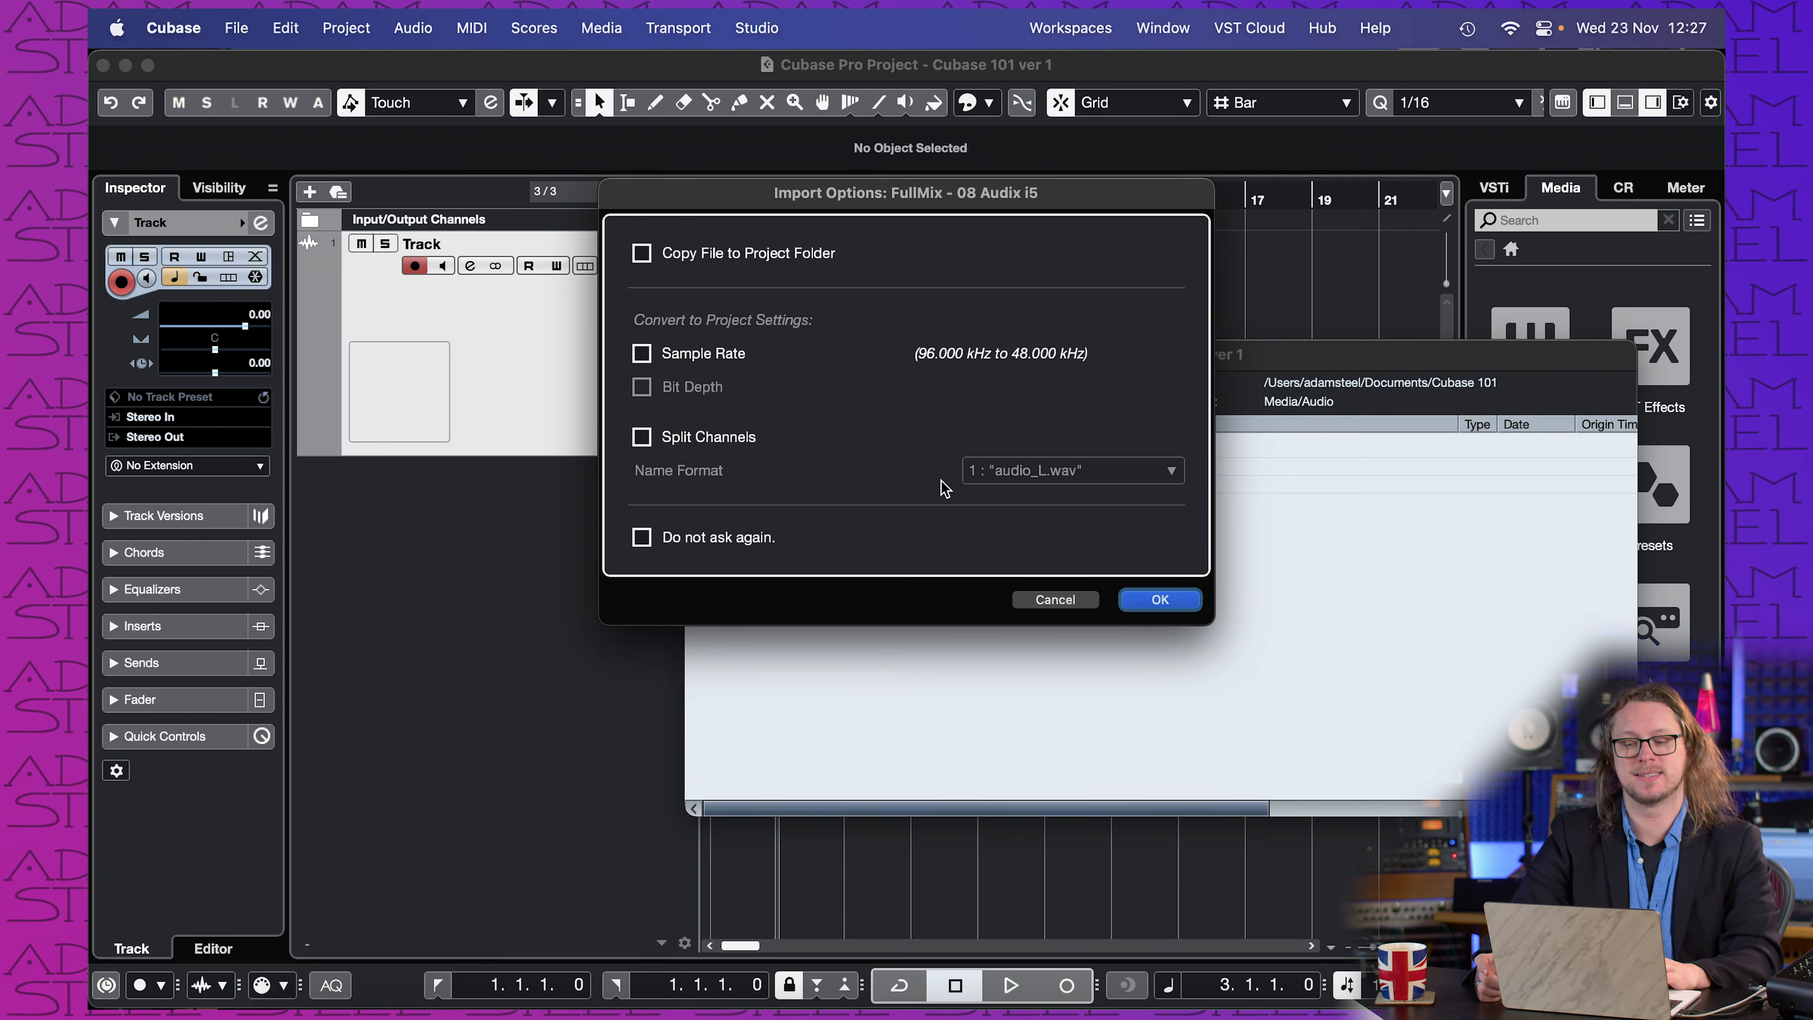
pyautogui.click(698, 250)
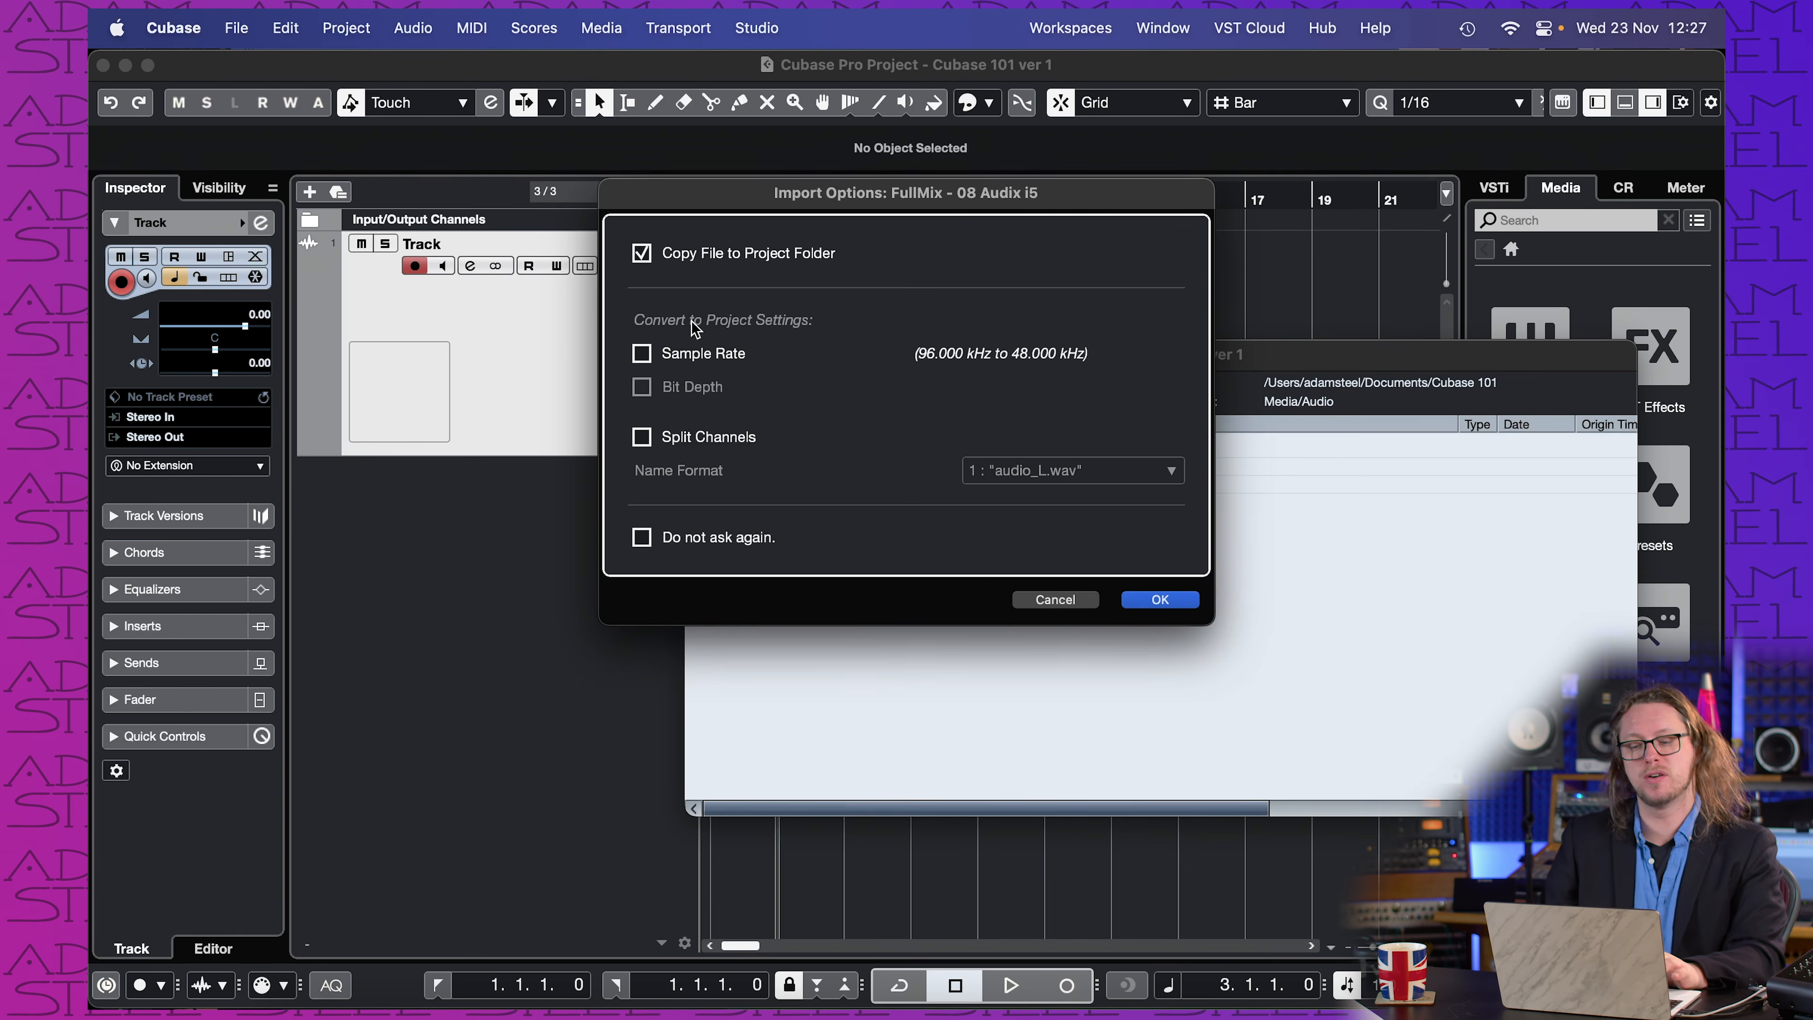
pyautogui.click(641, 354)
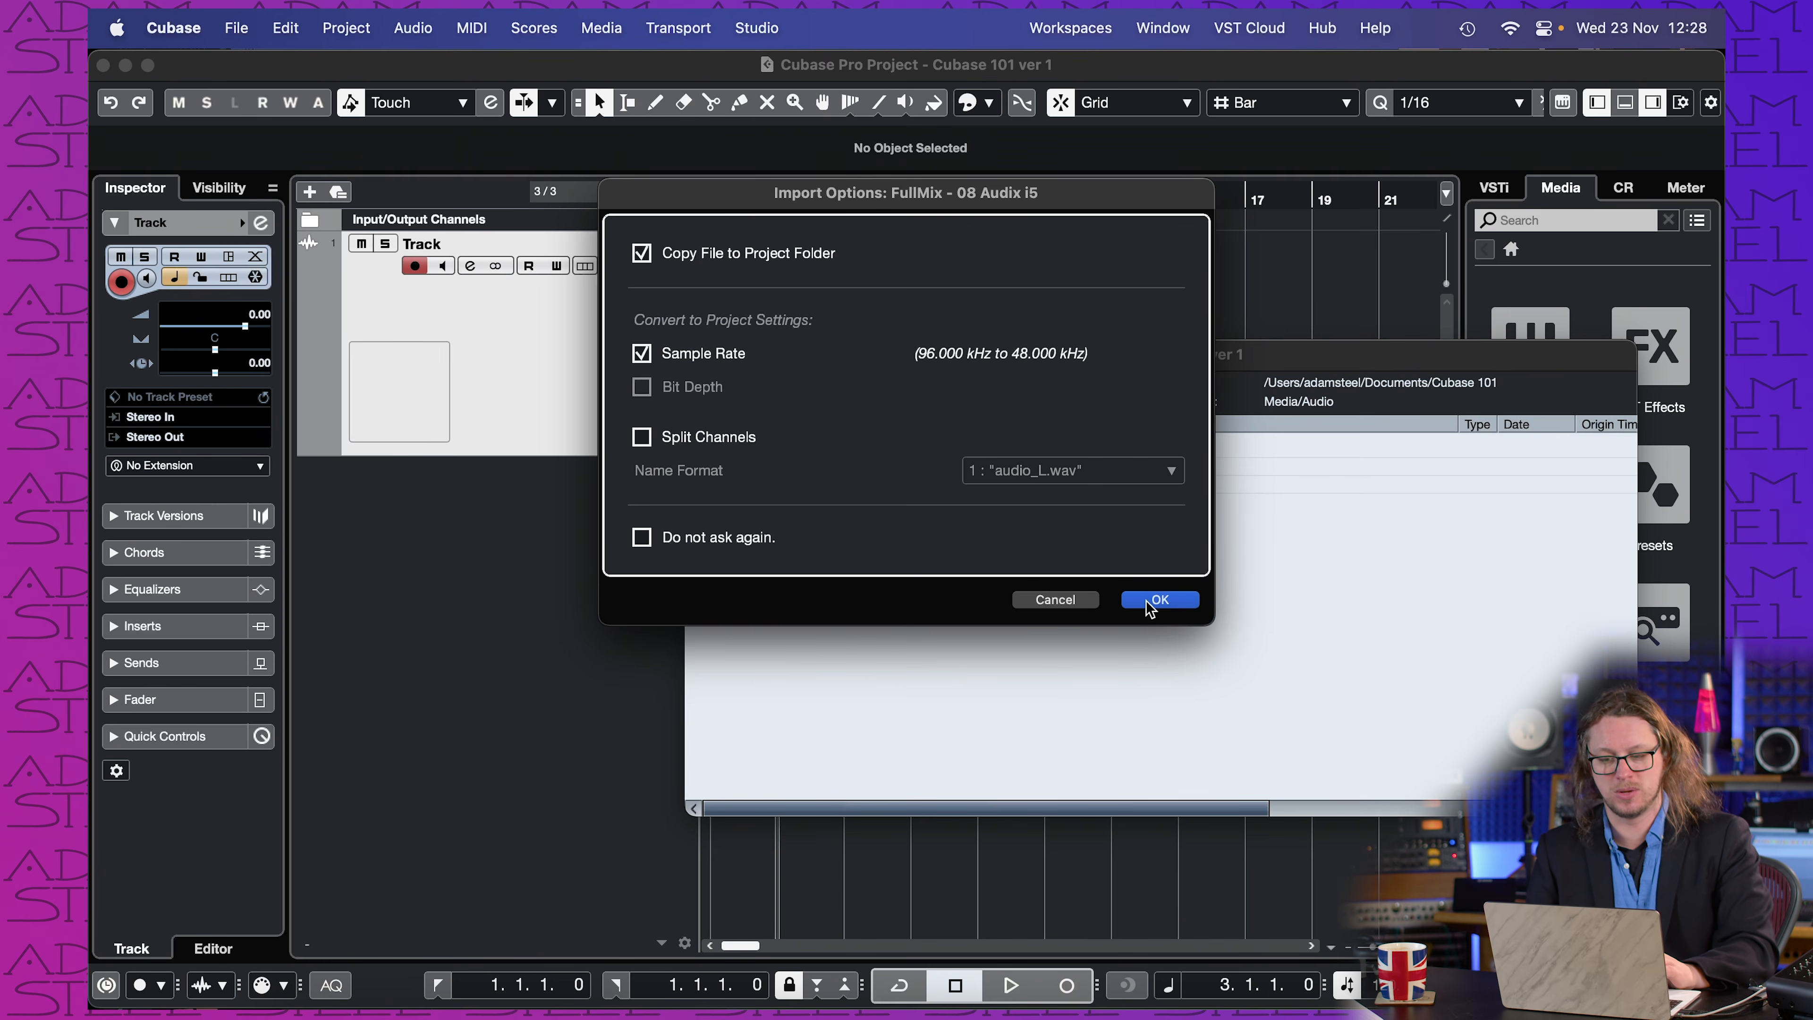
pyautogui.click(1157, 600)
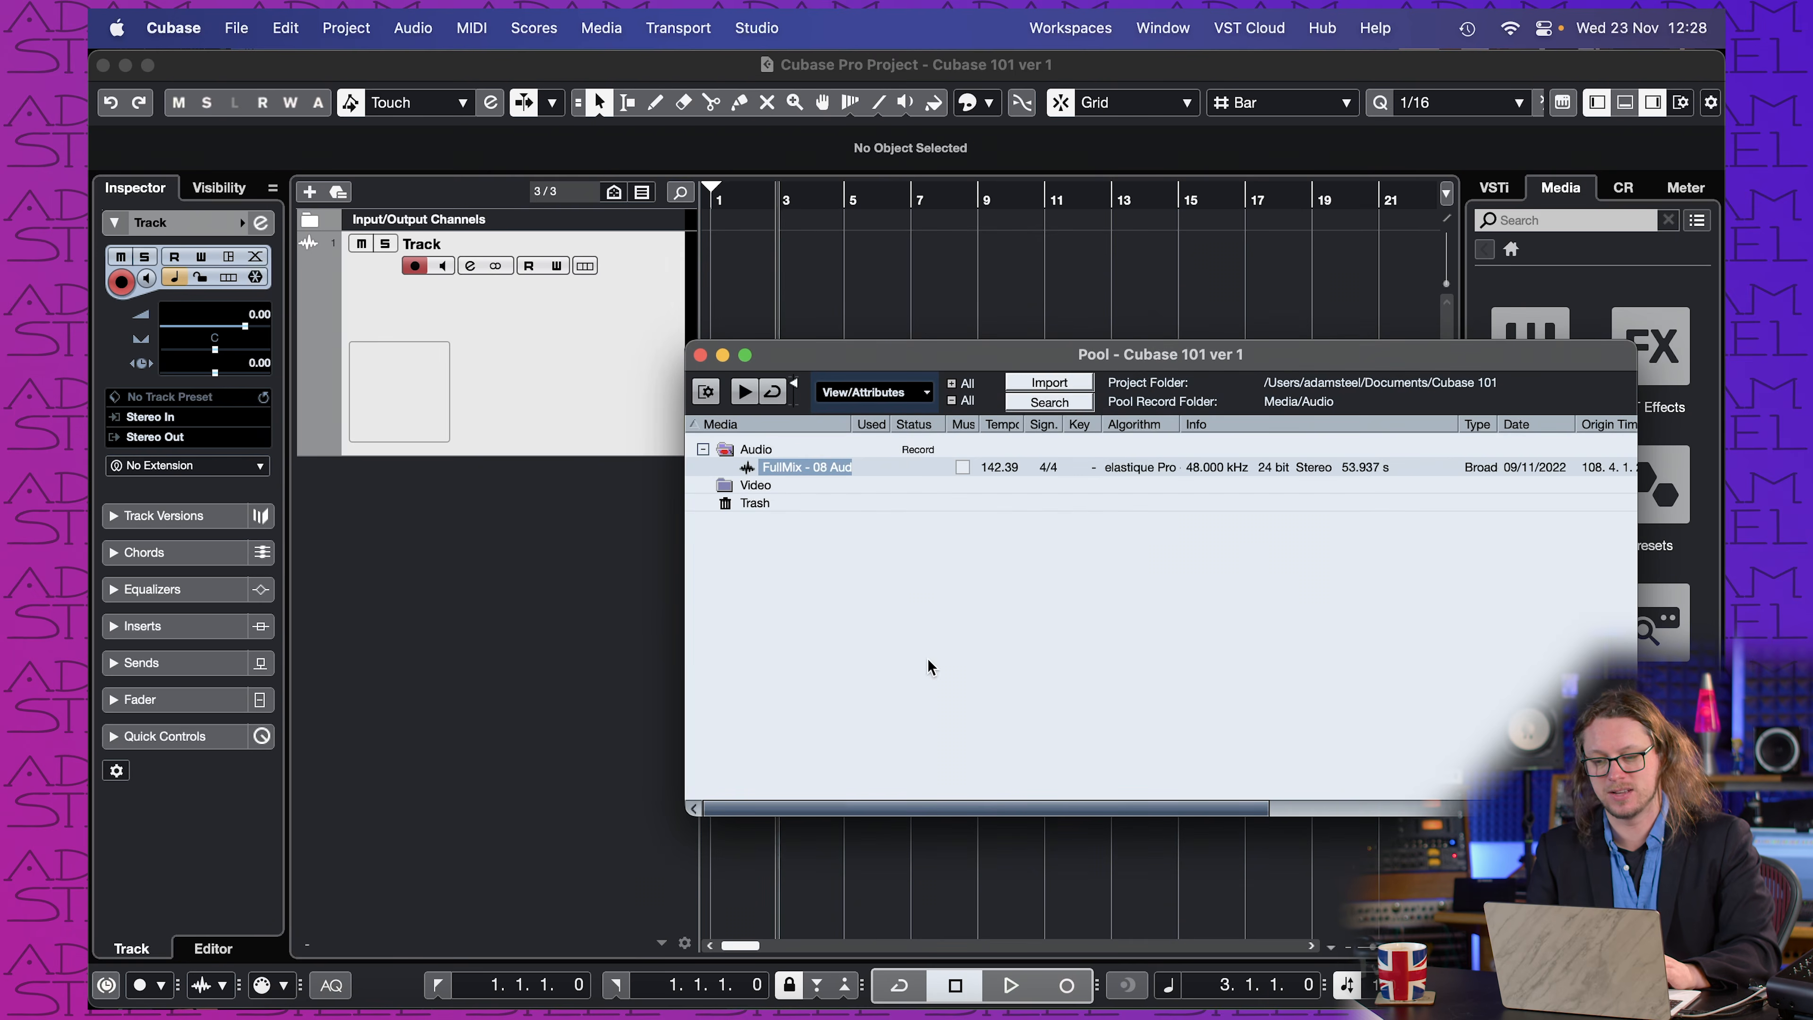
# Step: Place the imported FullMix - 08 Audix i5 audio on the stereo track at bar 3 and check the track's output routing choices
pyautogui.moveTo(771, 465); pyautogui.dragTo(781, 299)
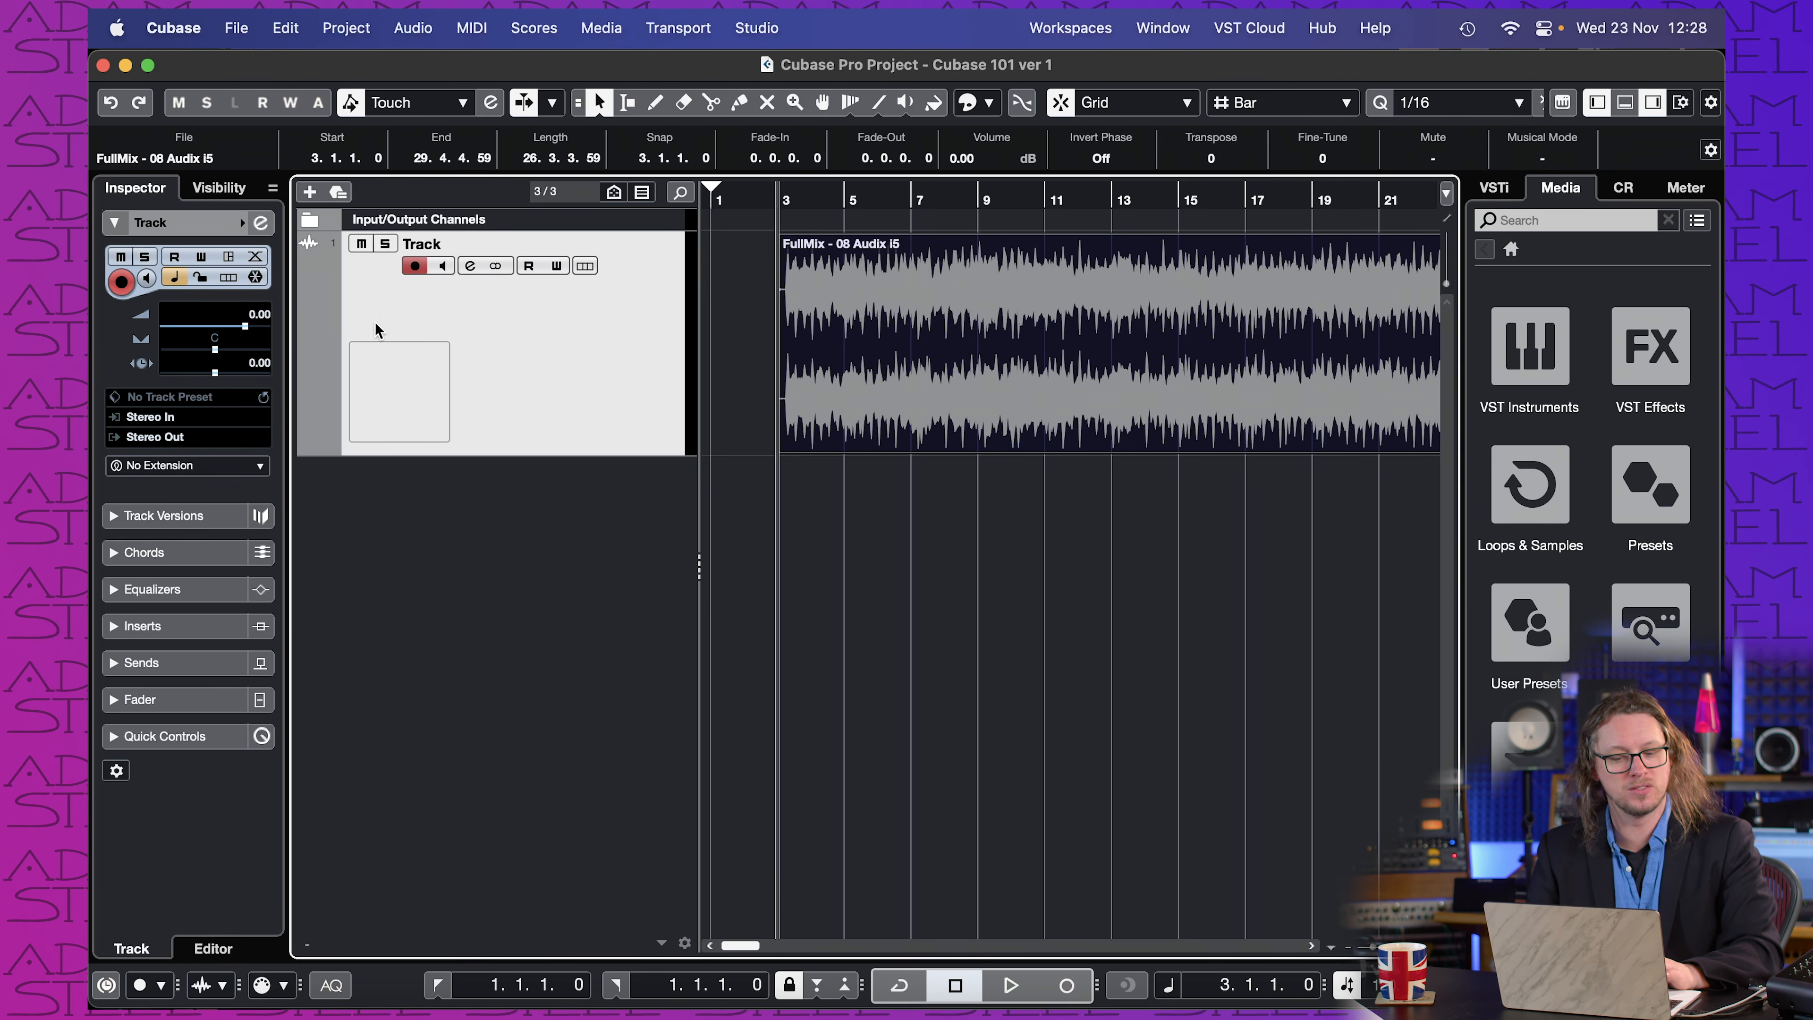
pyautogui.click(200, 440)
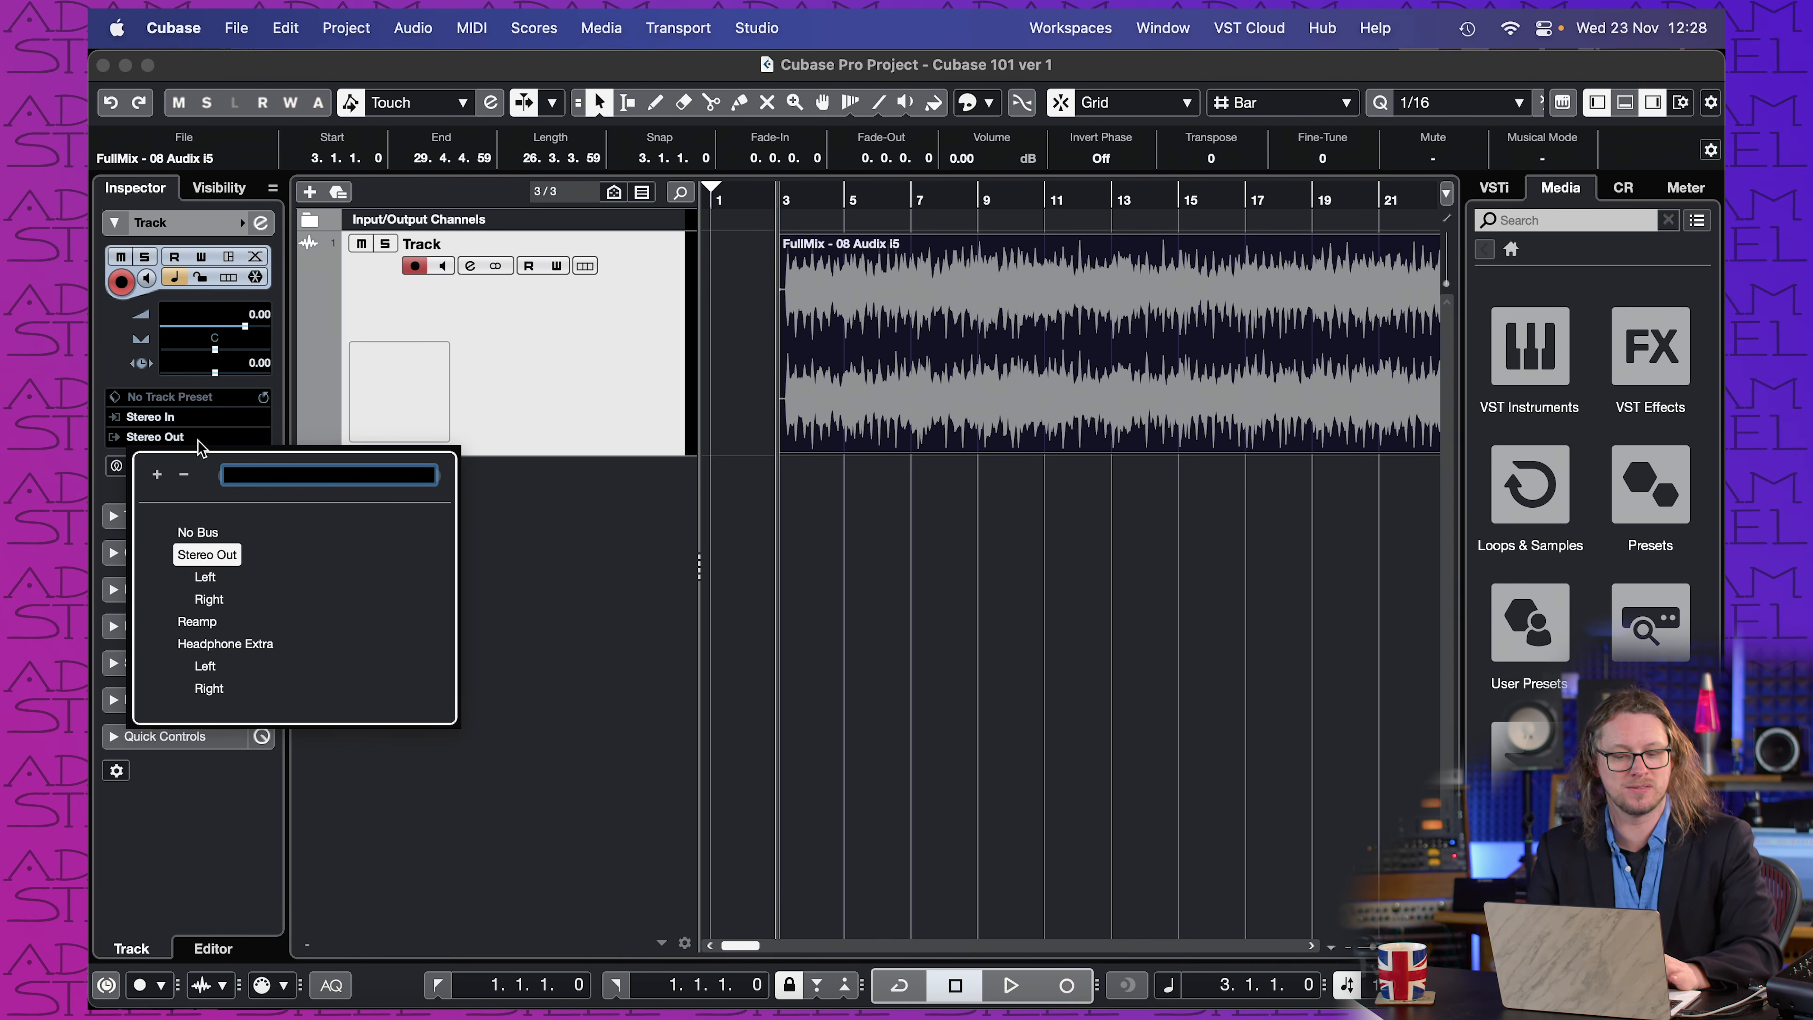
pyautogui.click(558, 404)
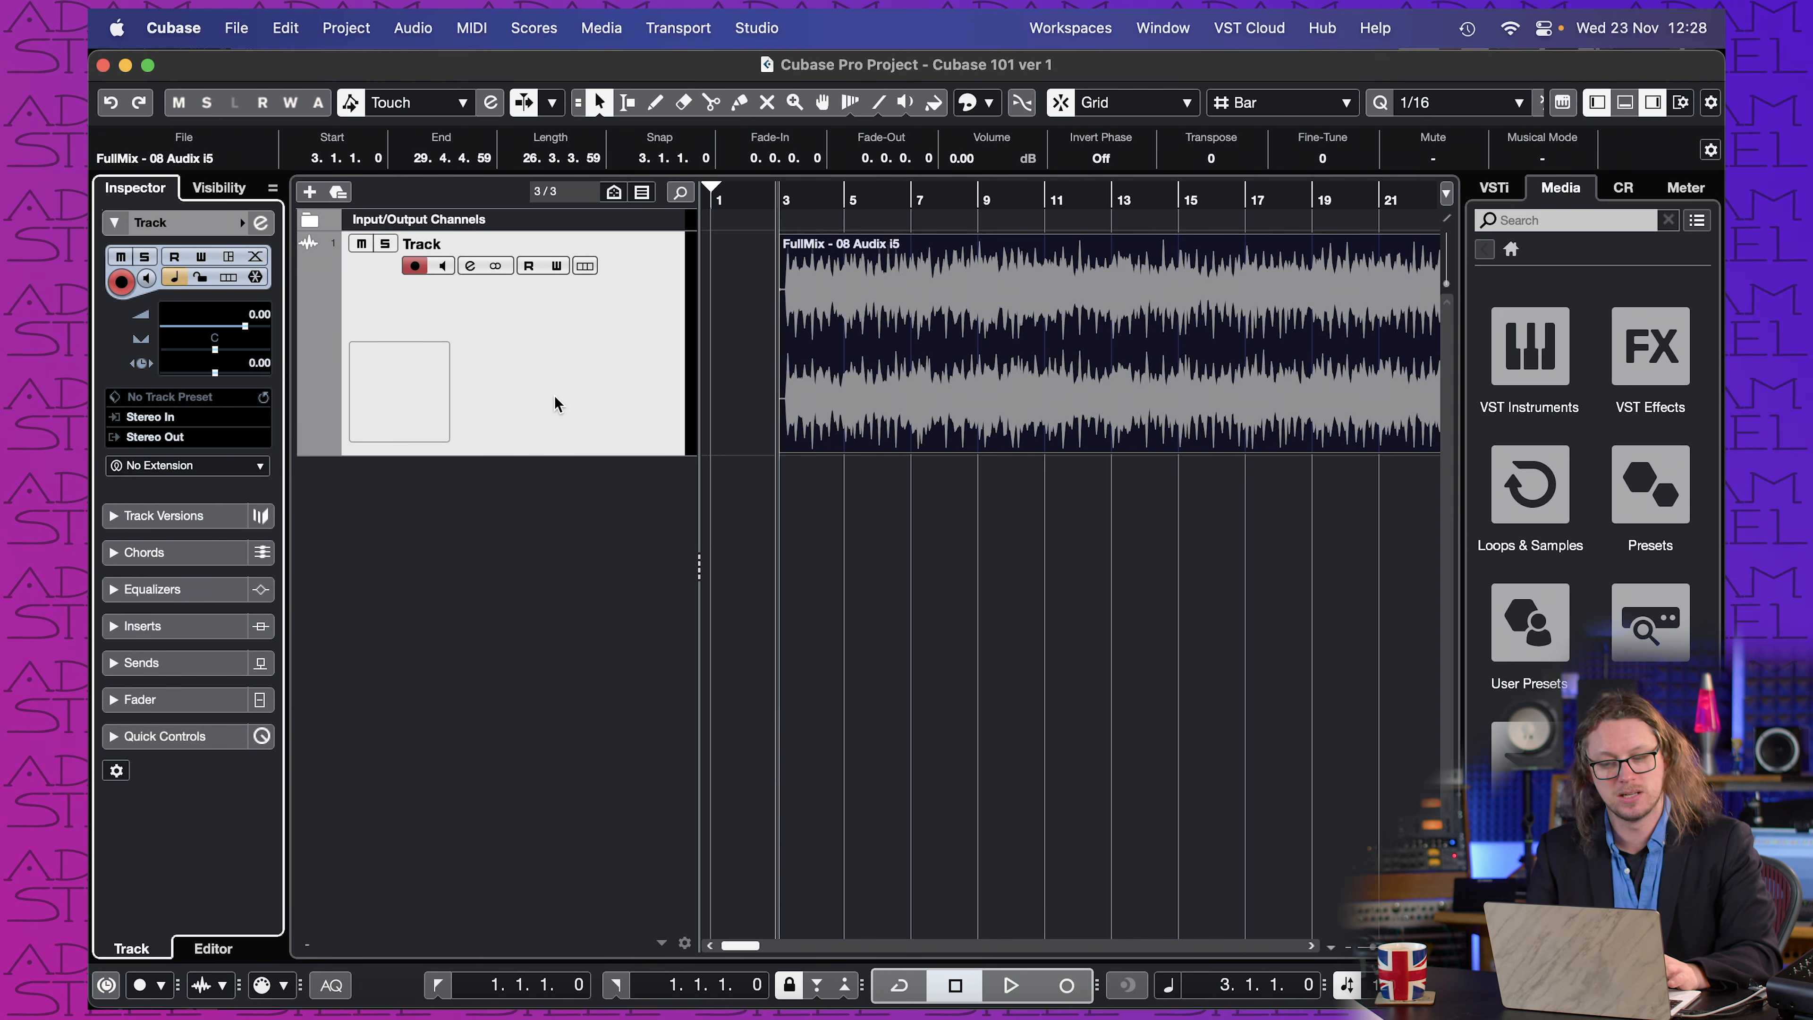
# Step: Play back the stereo track and lower its volume to -3.05 dB
pyautogui.press('space')
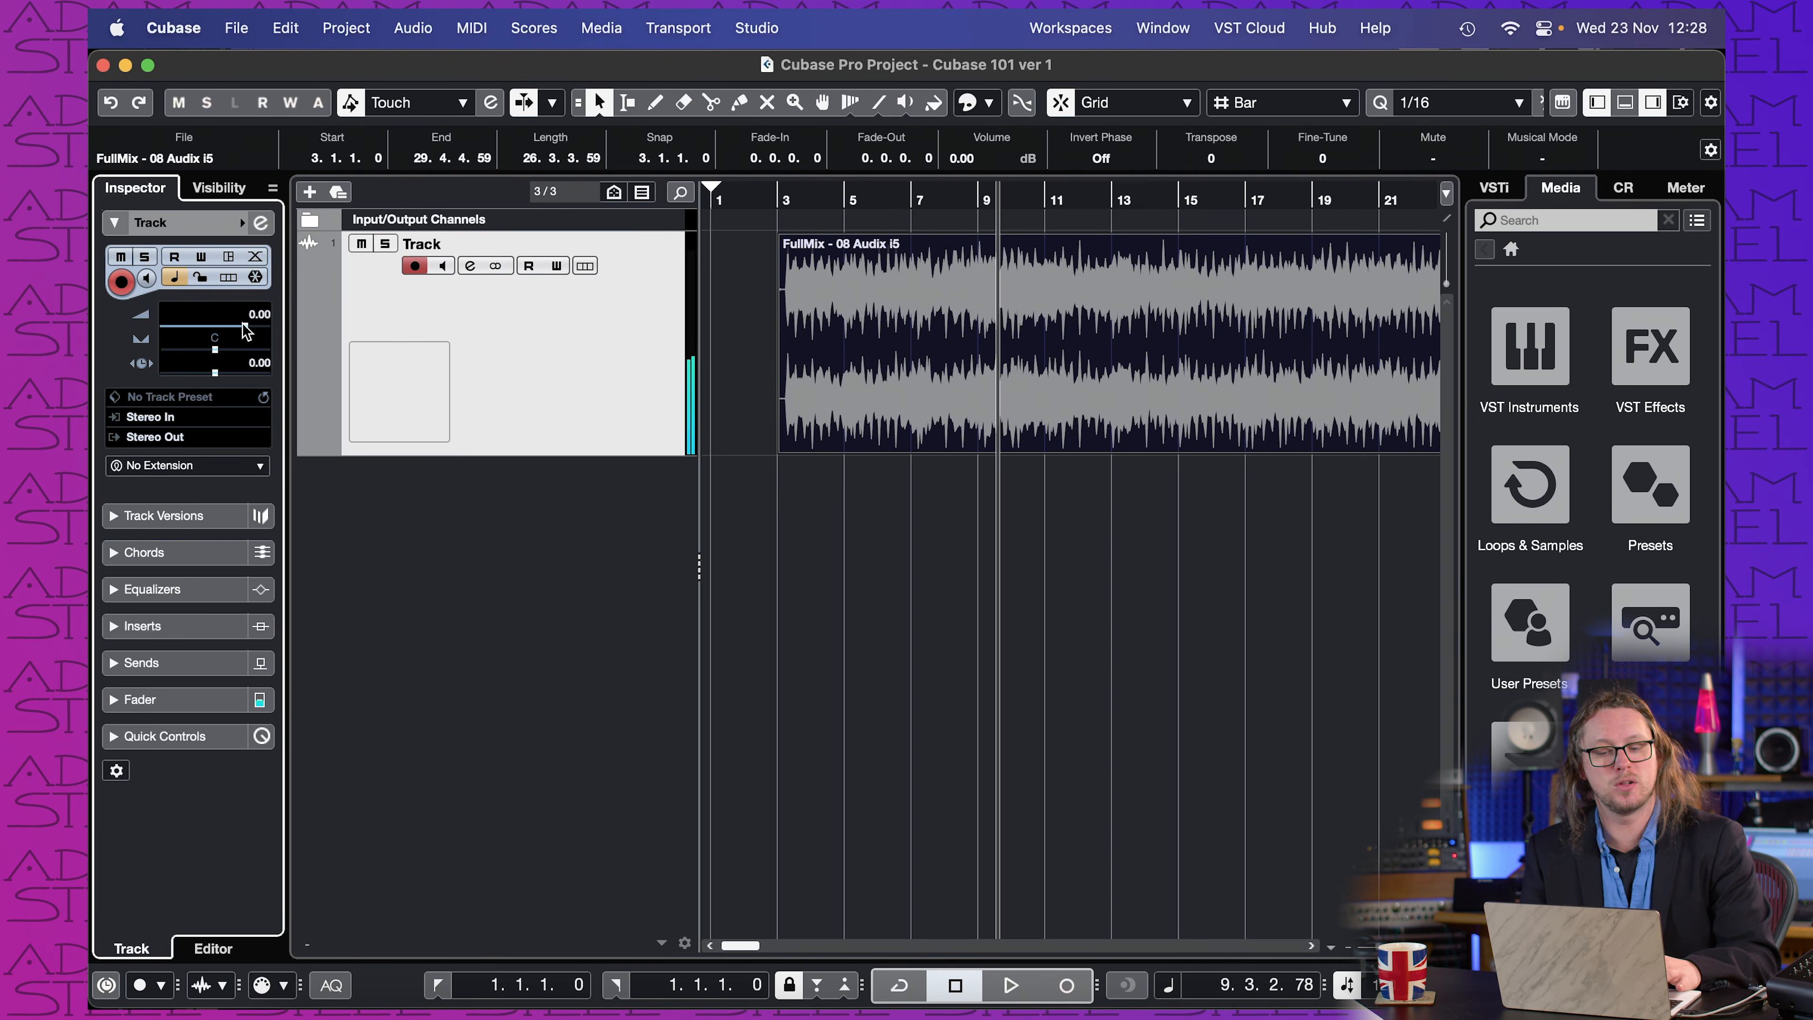
pyautogui.moveTo(245, 330)
pyautogui.mouseDown()
pyautogui.moveTo(200, 330)
pyautogui.moveTo(231, 333)
pyautogui.mouseUp()
pyautogui.press('space')
pyautogui.press('space')
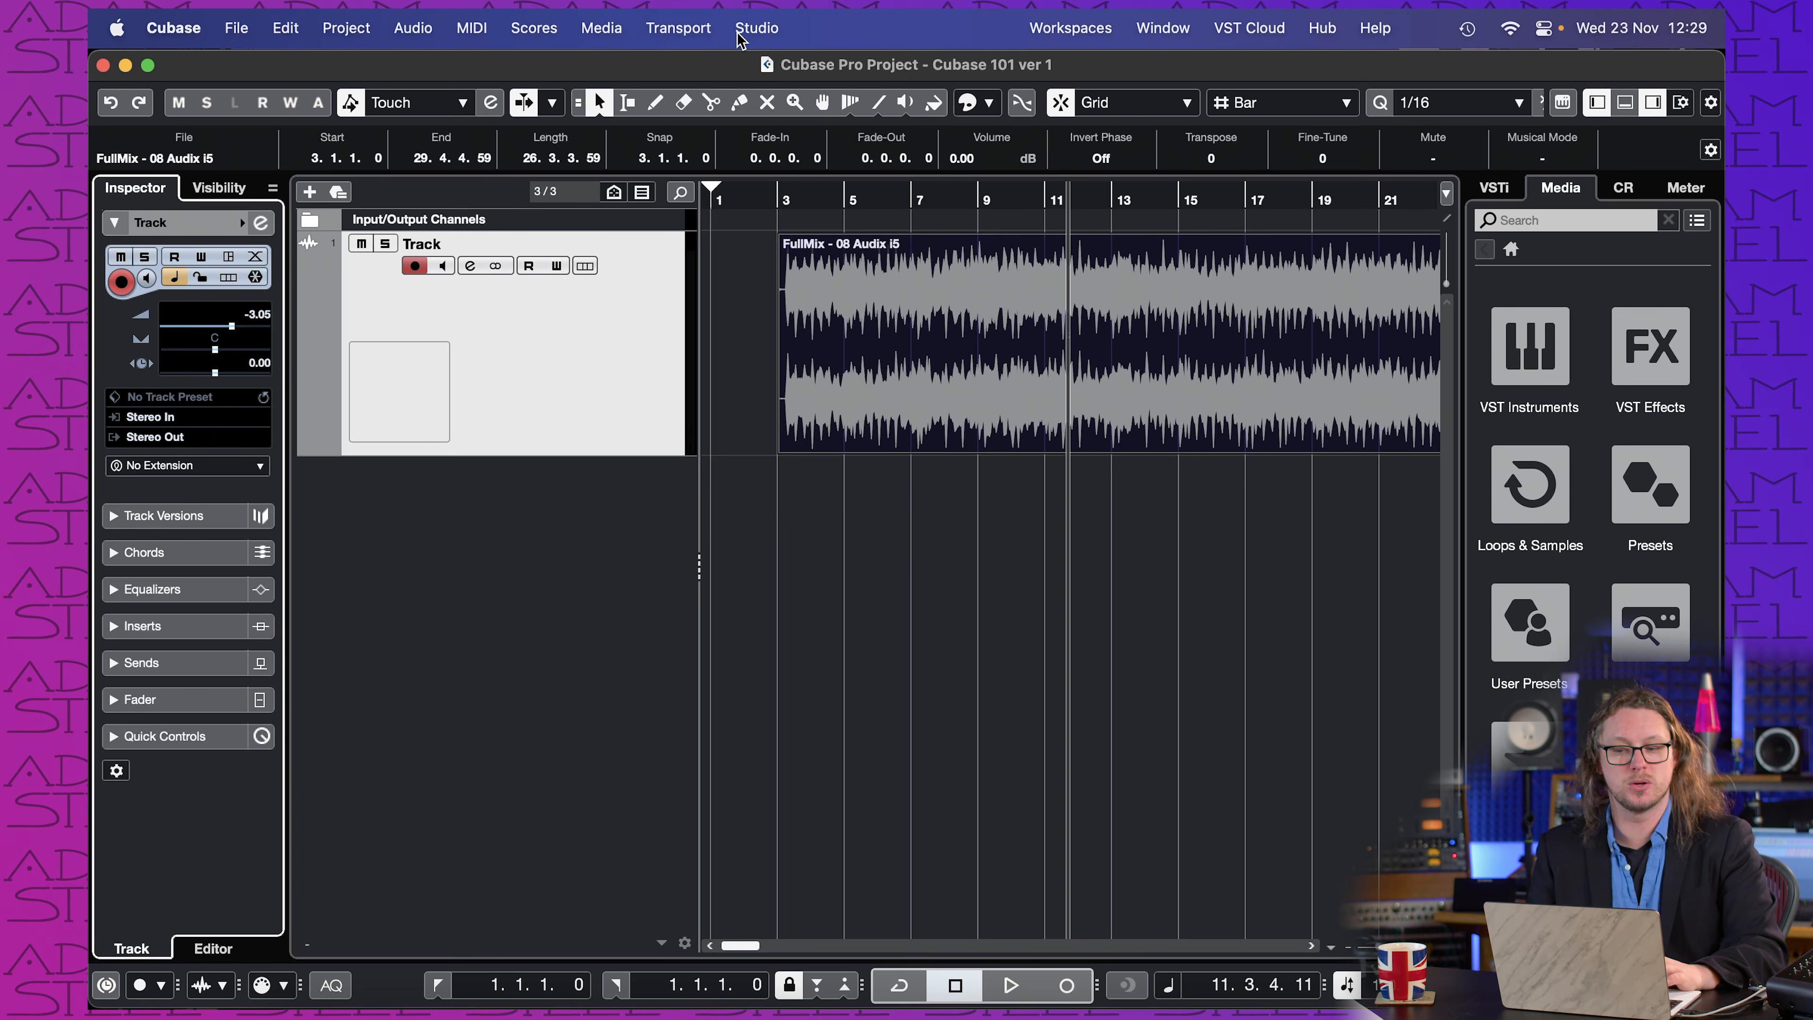
# Step: Open the MixConsole, widen it to fill the screen, and select the stereo track's channel
pyautogui.click(755, 28)
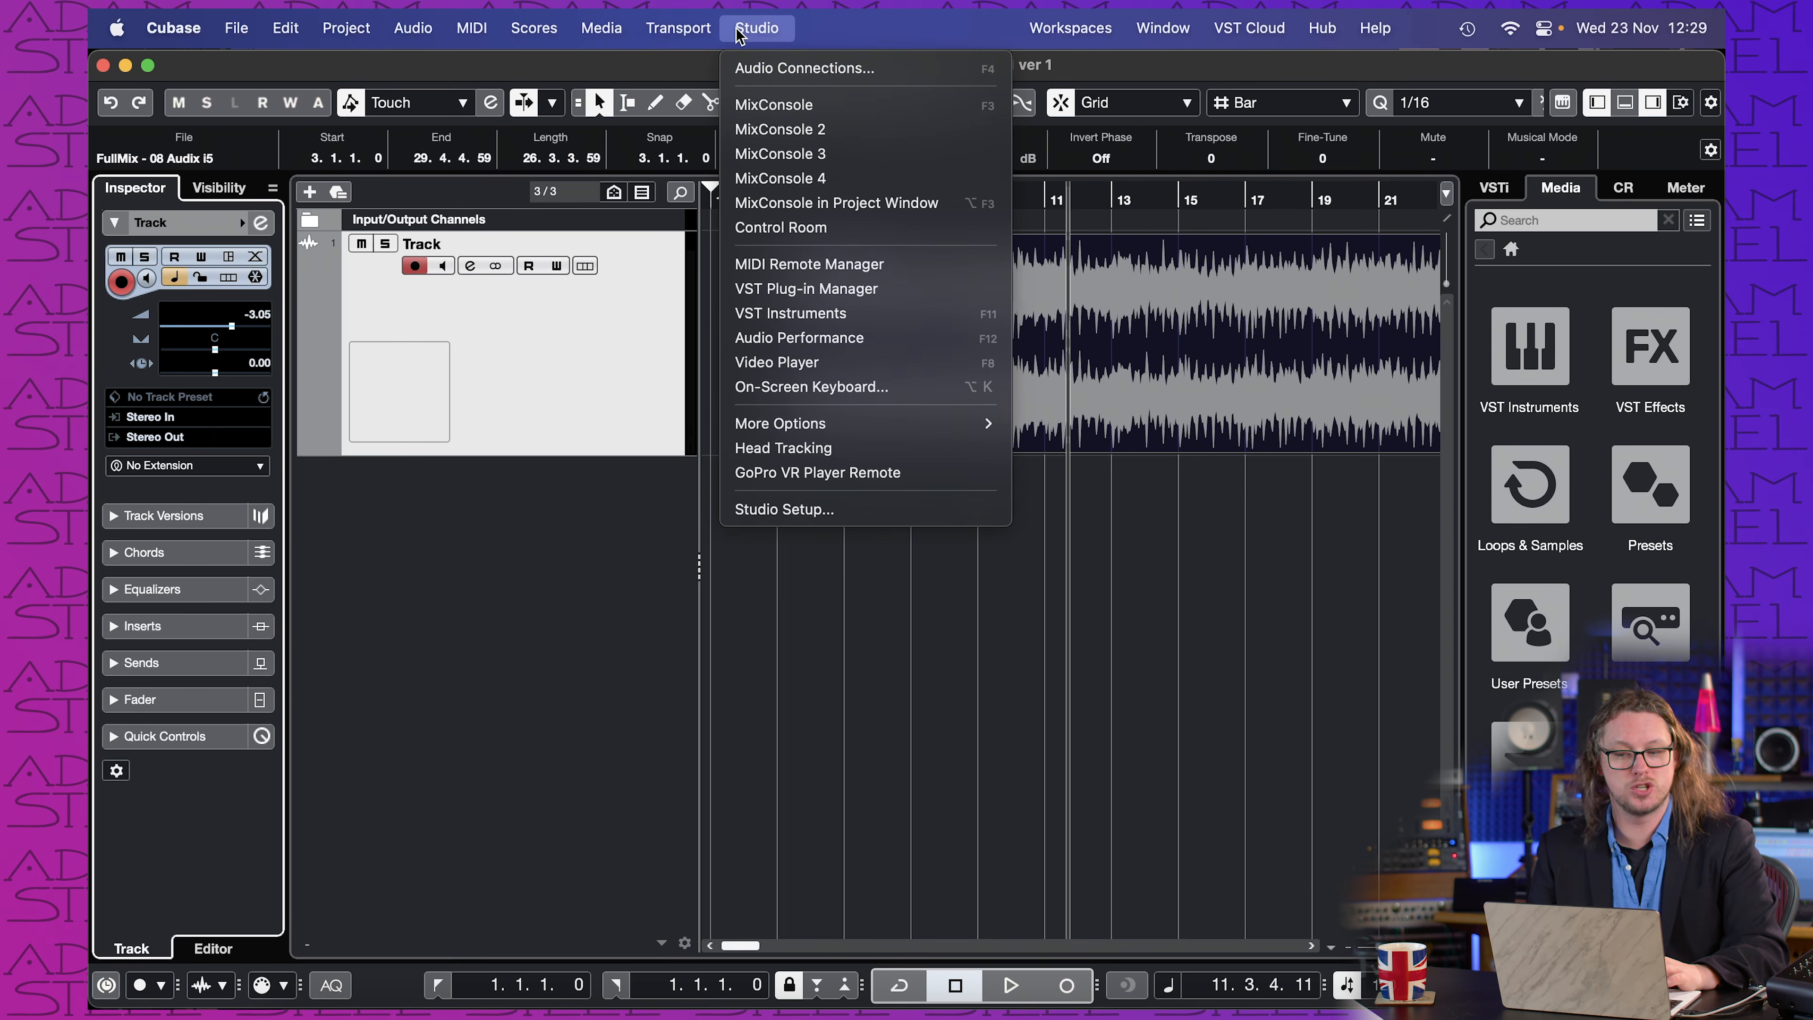
pyautogui.click(764, 106)
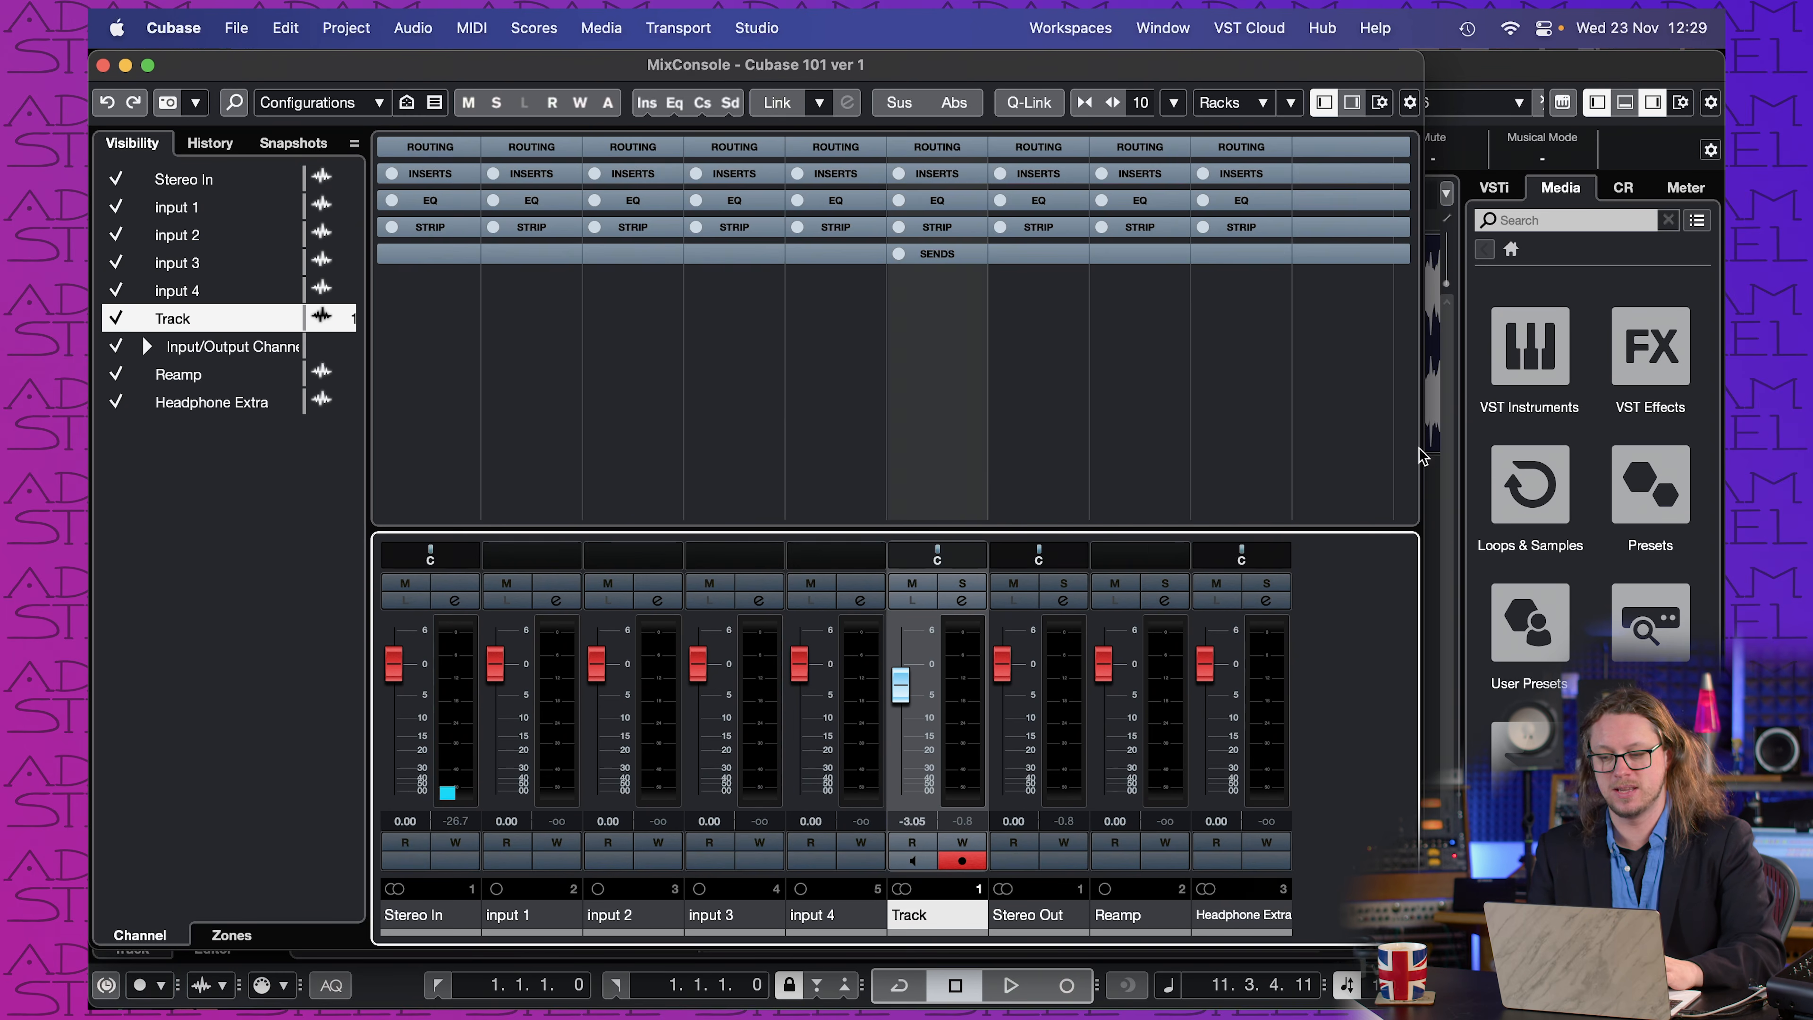
pyautogui.click(1420, 410)
pyautogui.moveTo(1422, 410); pyautogui.dragTo(1720, 438)
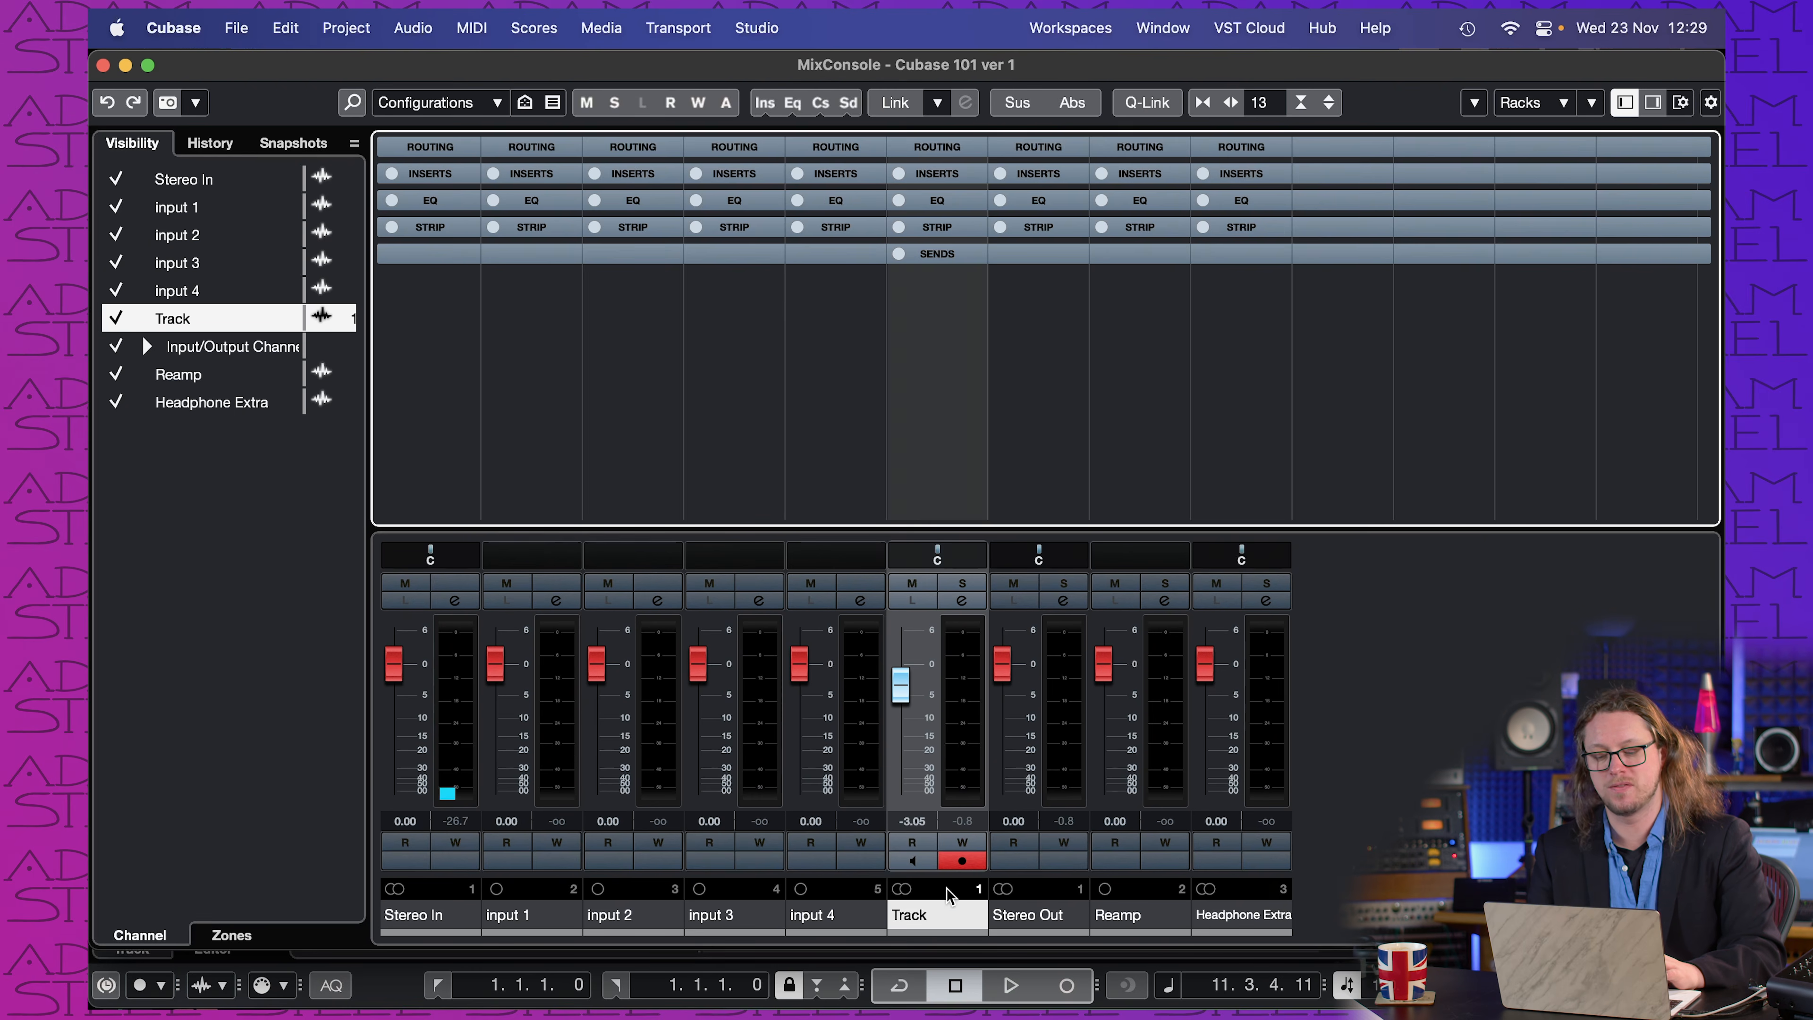
pyautogui.click(941, 921)
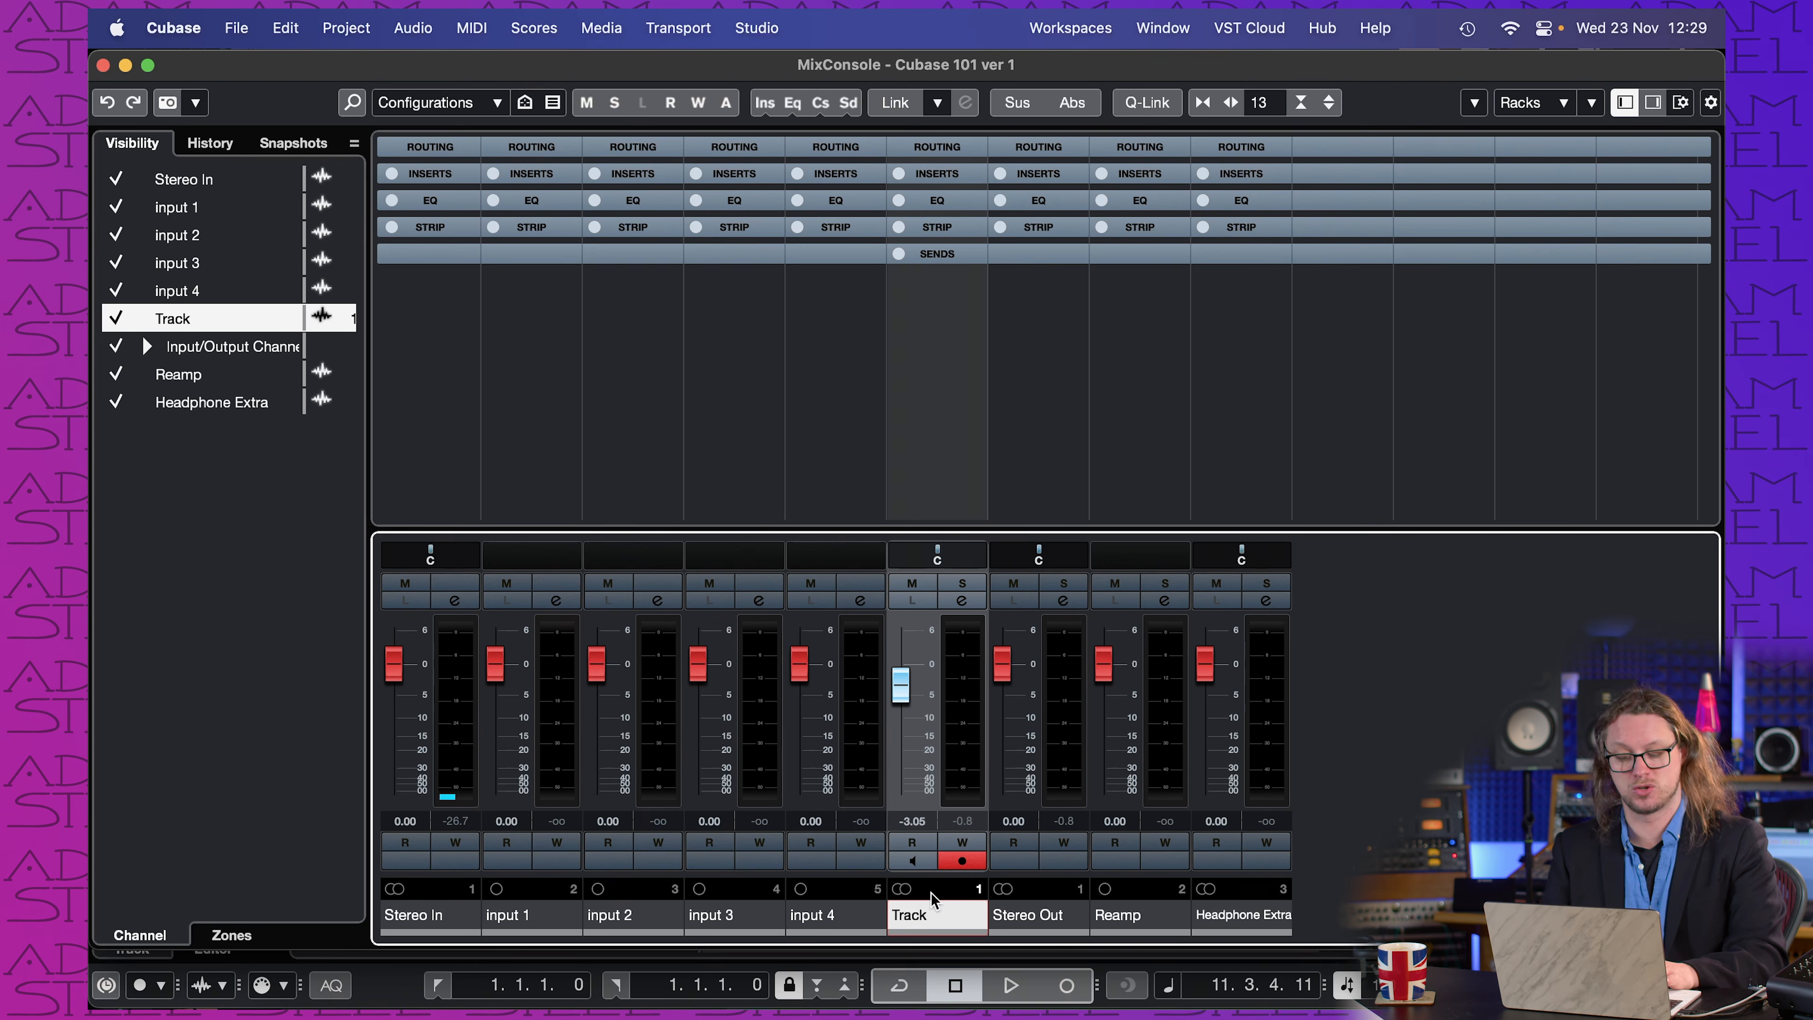
# Step: Play the project briefly to examine the channel and Stereo Out meters, stop playback, and close the MixConsole
pyautogui.press('space')
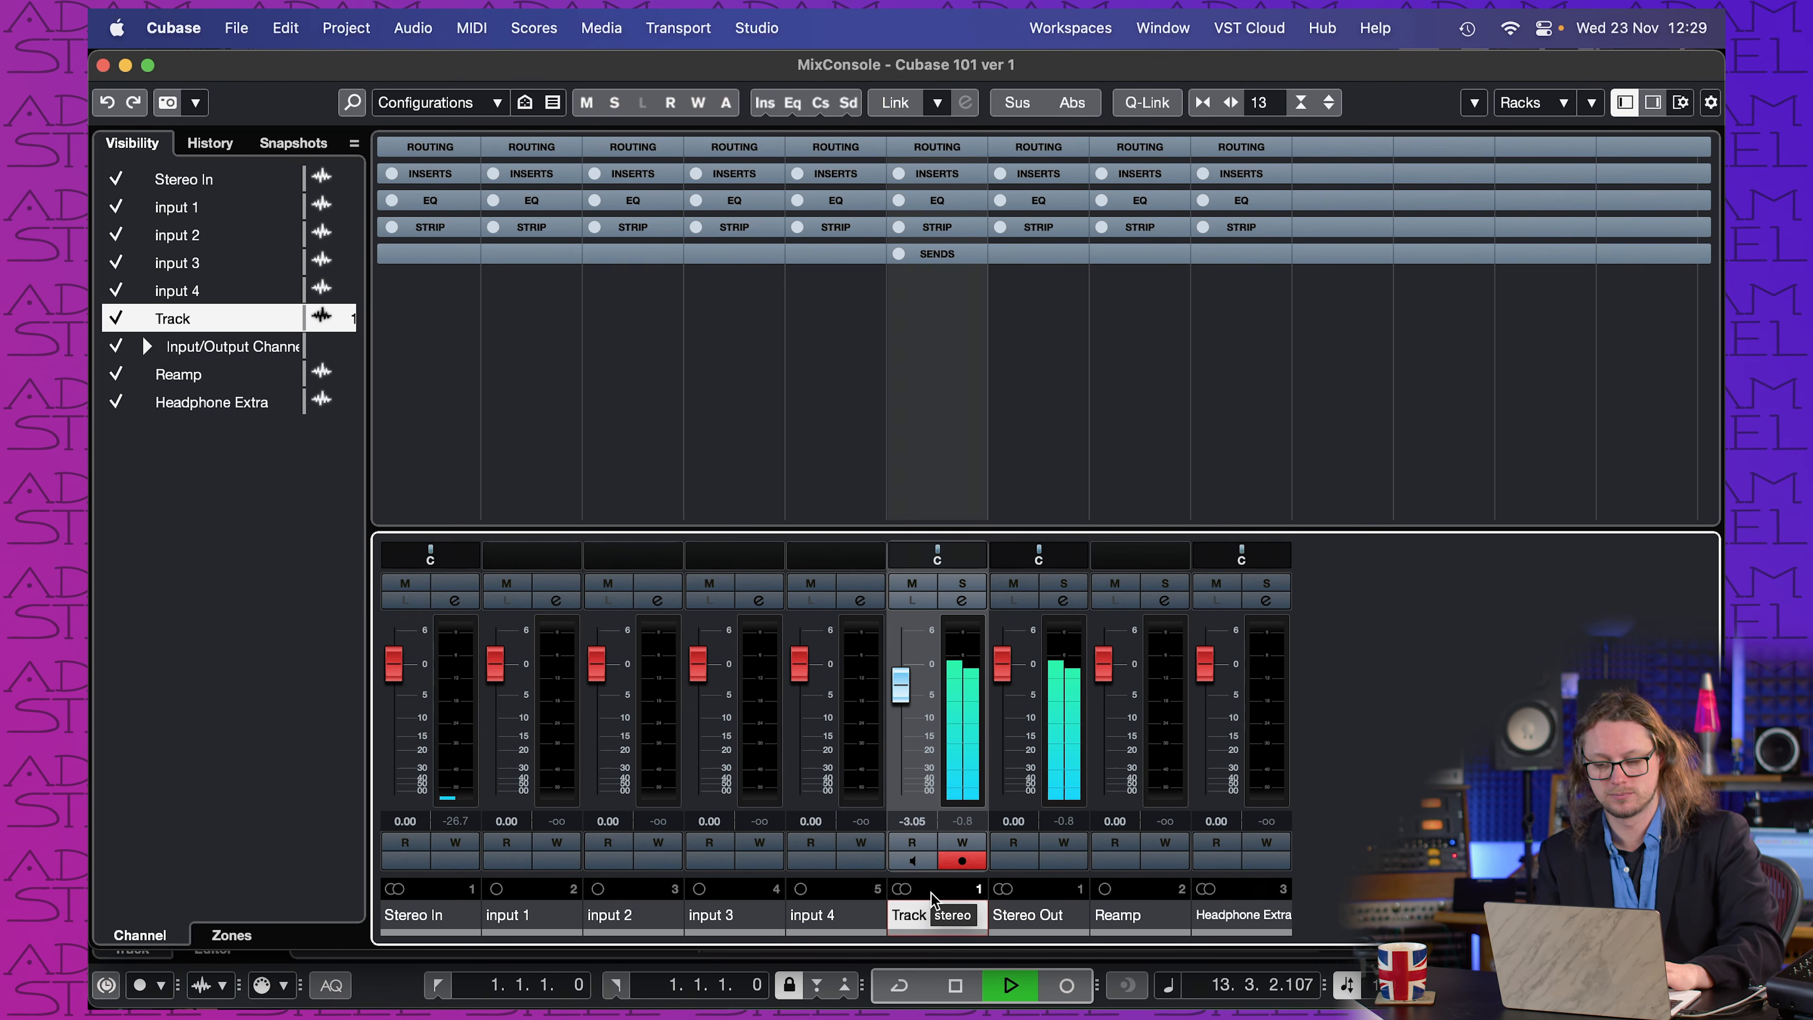
pyautogui.press('space')
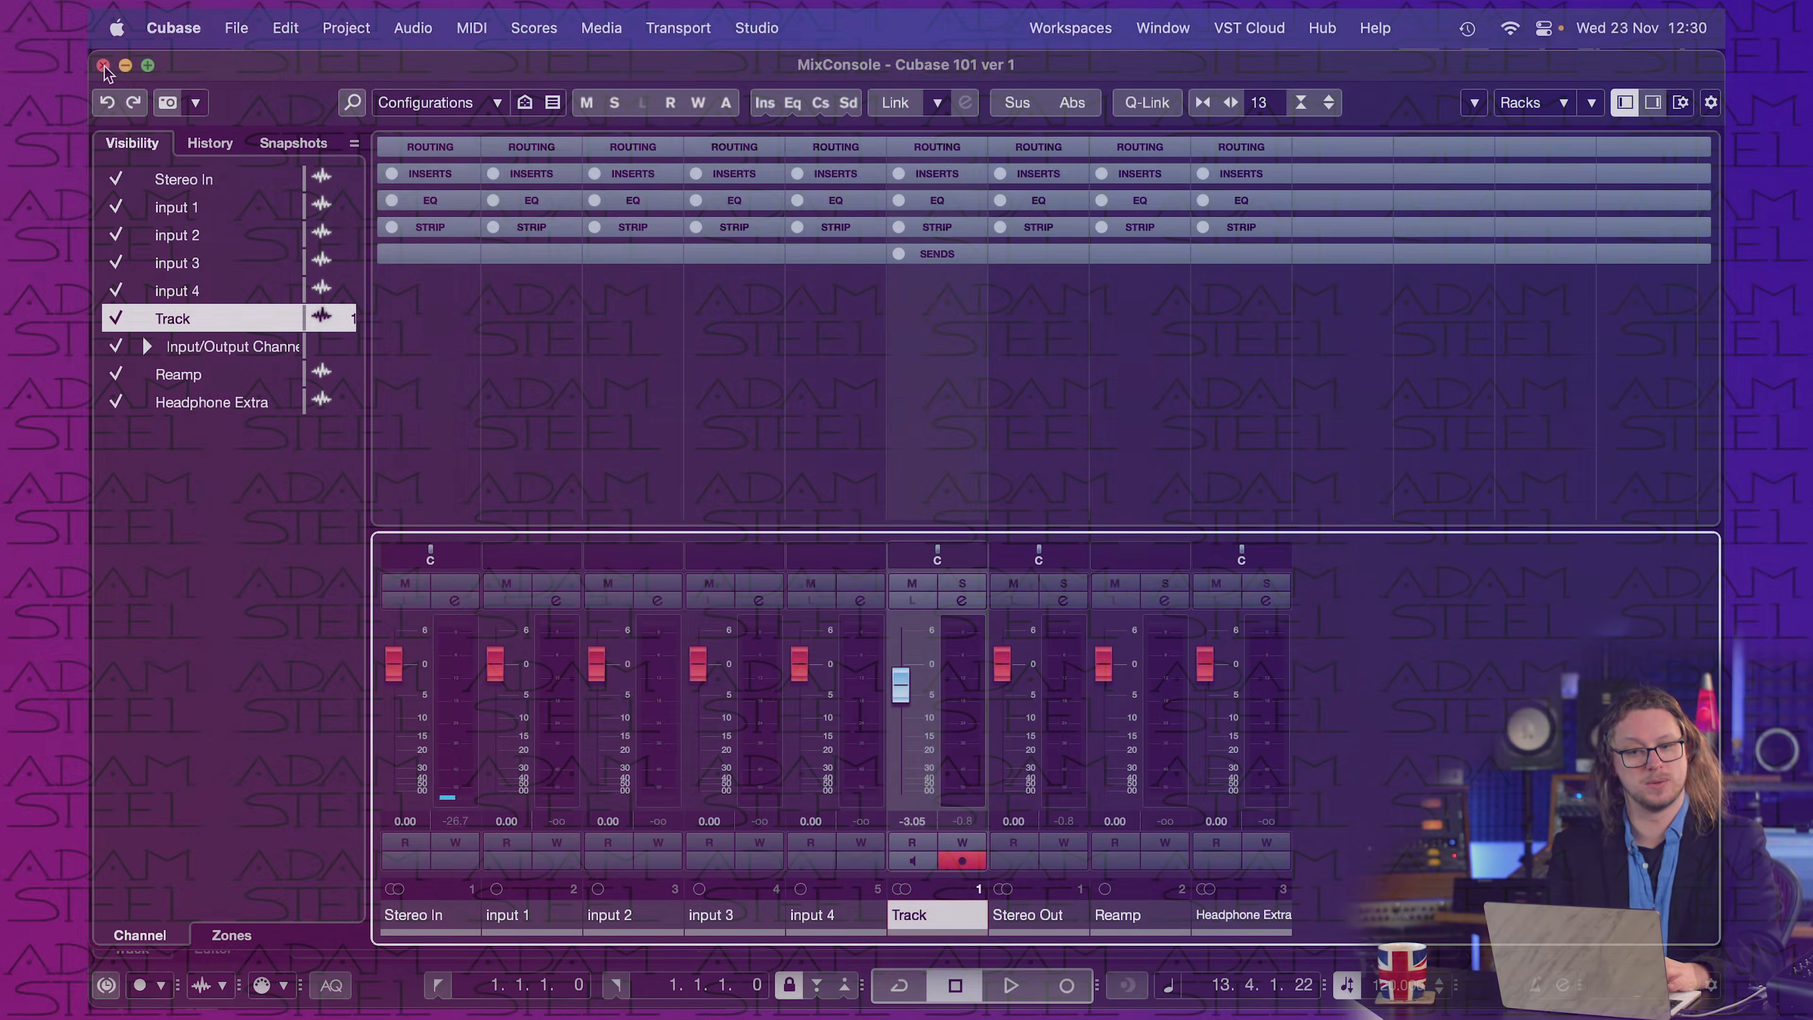
pyautogui.click(103, 65)
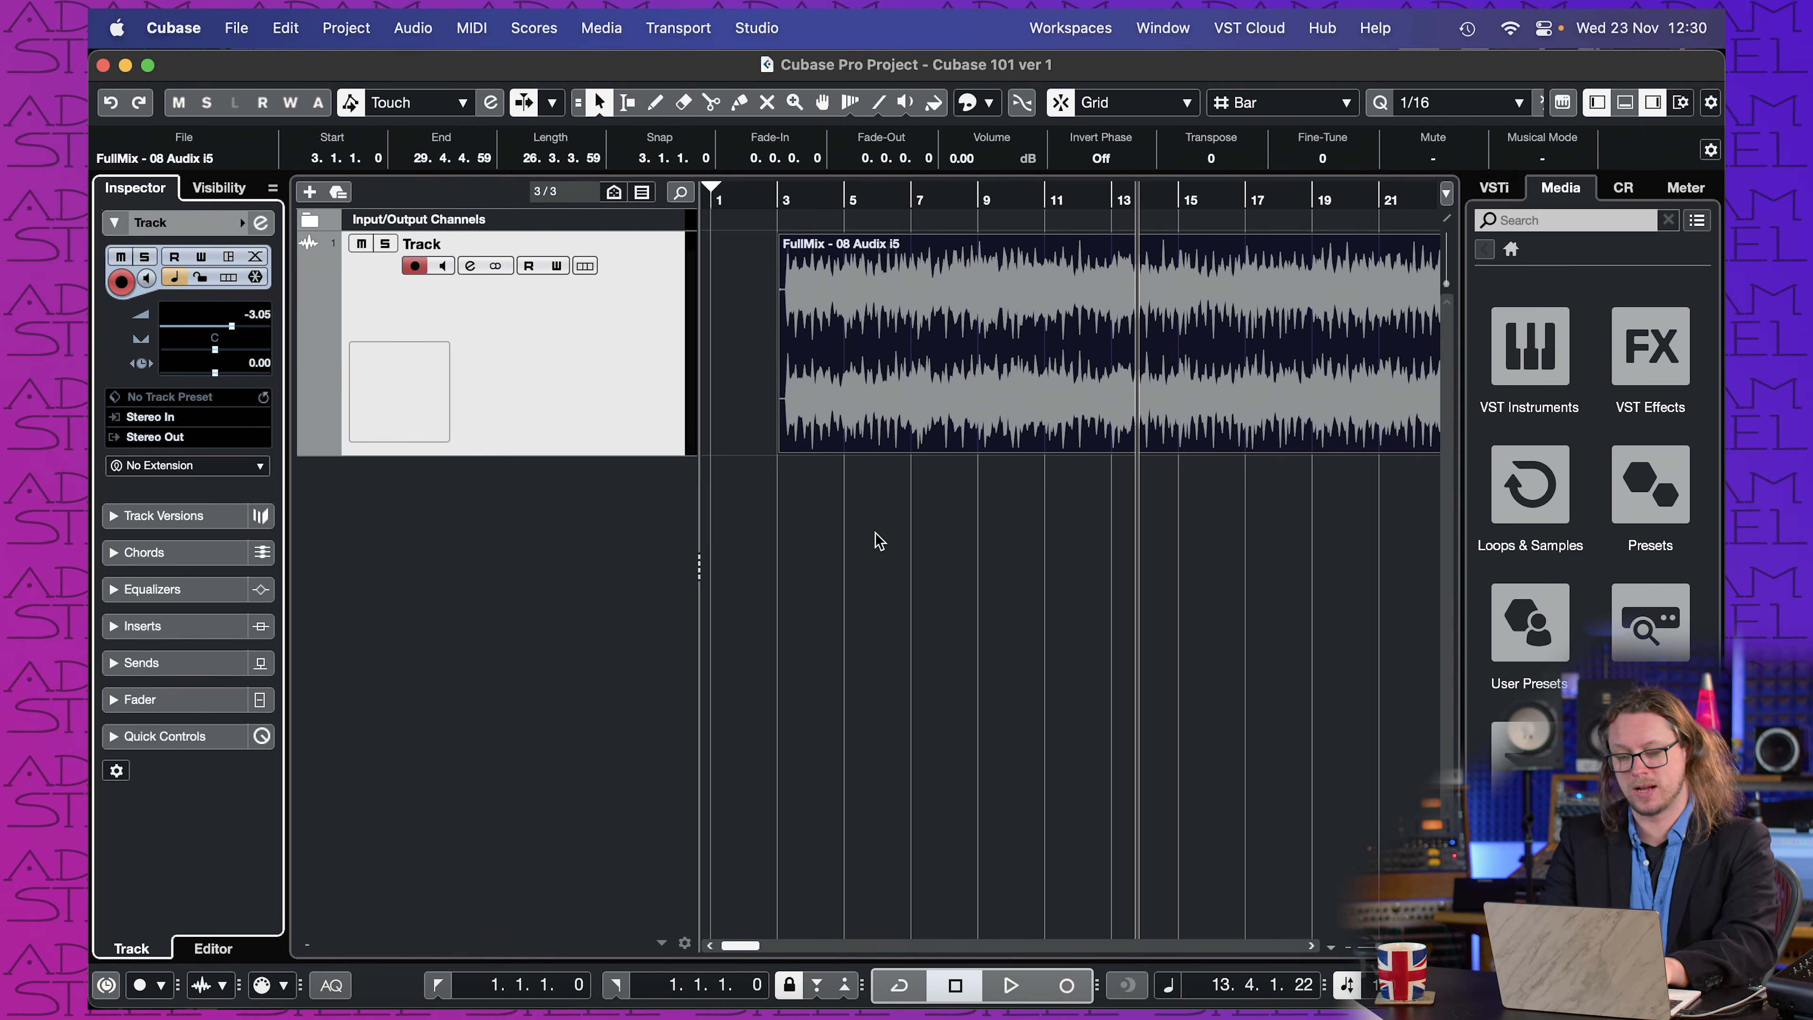
# Step: Move the project cursor to bar 35, past the end of the imported audio
pyautogui.press('g')
pyautogui.press('g')
pyautogui.press('g')
pyautogui.press('g')
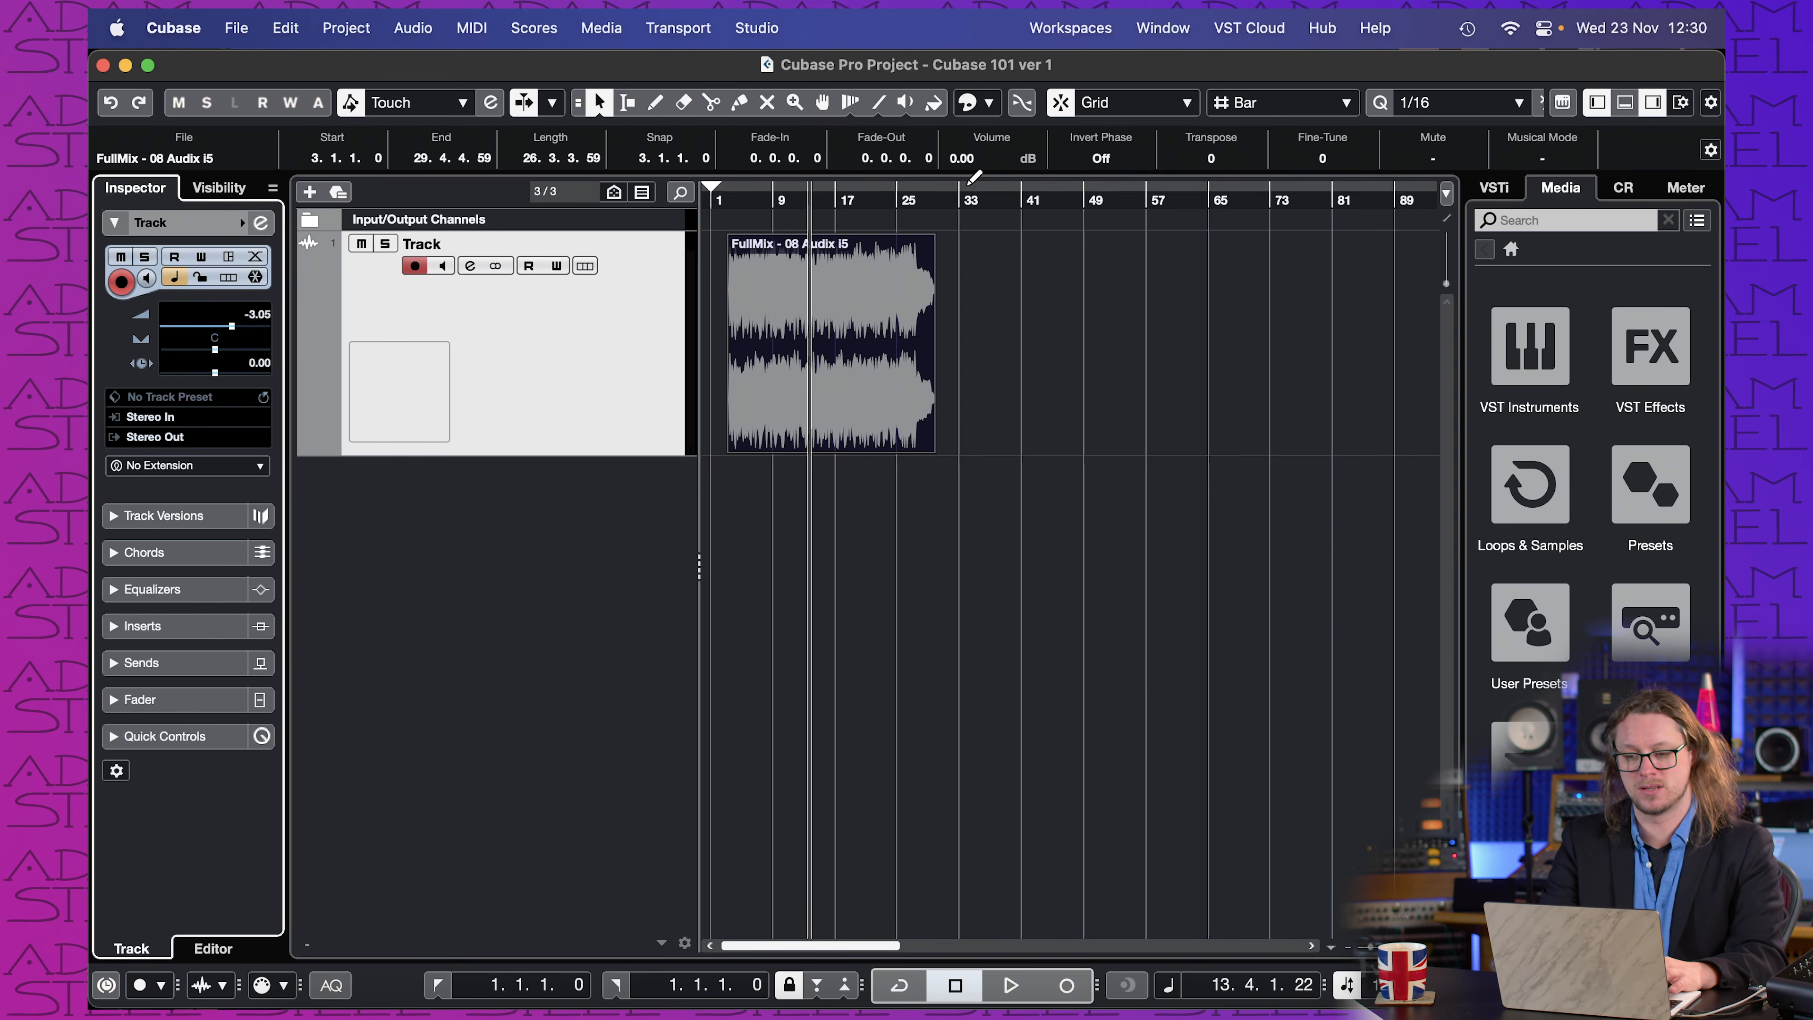
pyautogui.click(978, 198)
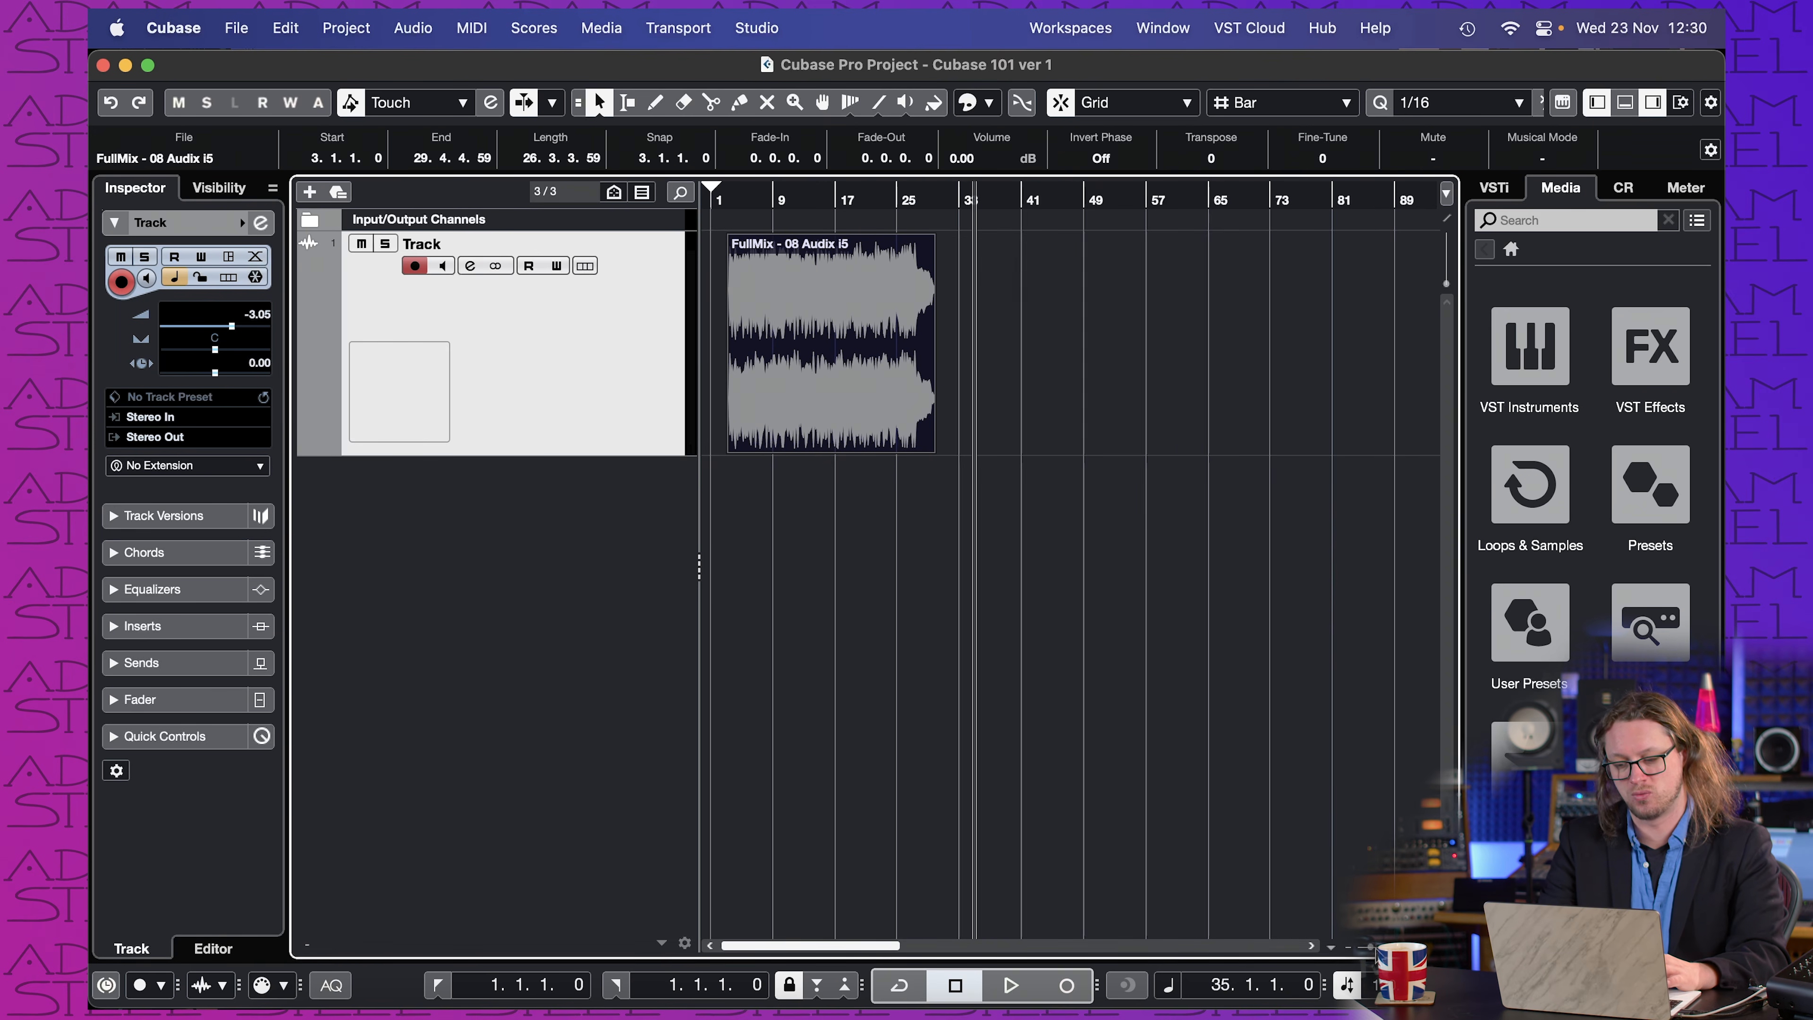
pyautogui.moveTo(1372, 949); pyautogui.dragTo(1376, 949)
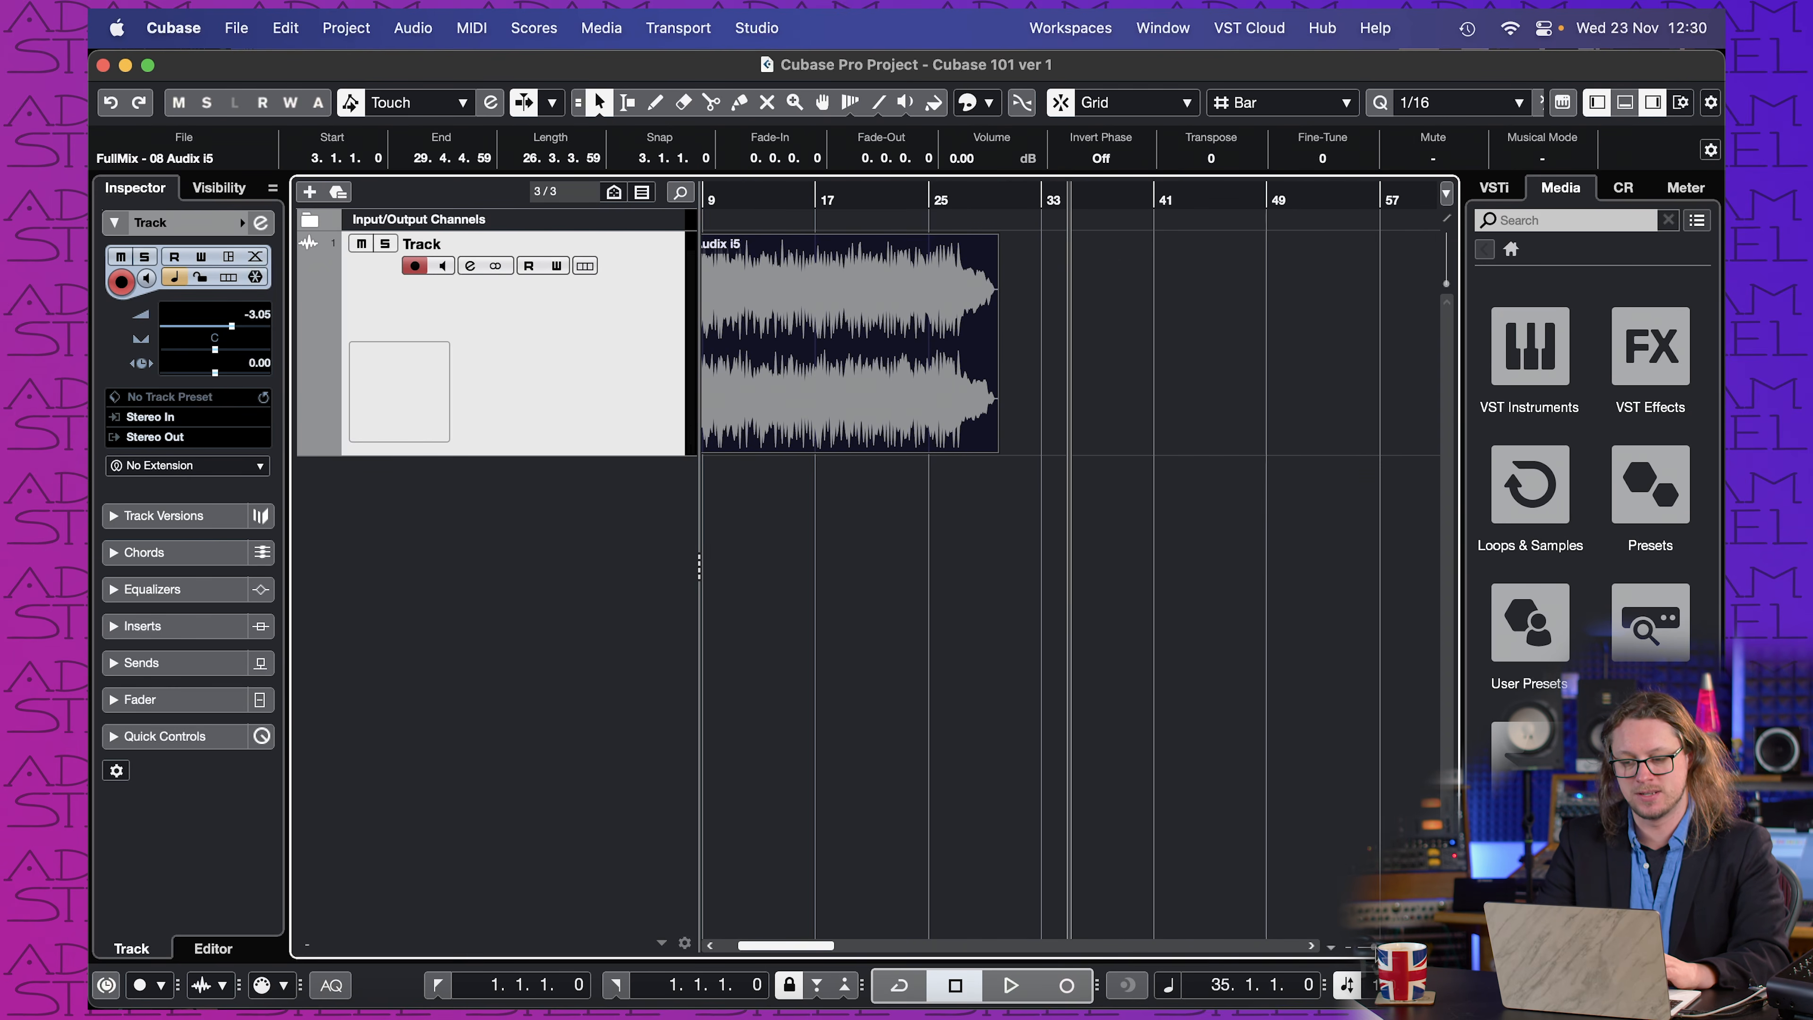
pyautogui.hscroll(-3, 1081, 585)
pyautogui.hscroll(7, 1081, 585)
pyautogui.hscroll(-5, 1081, 585)
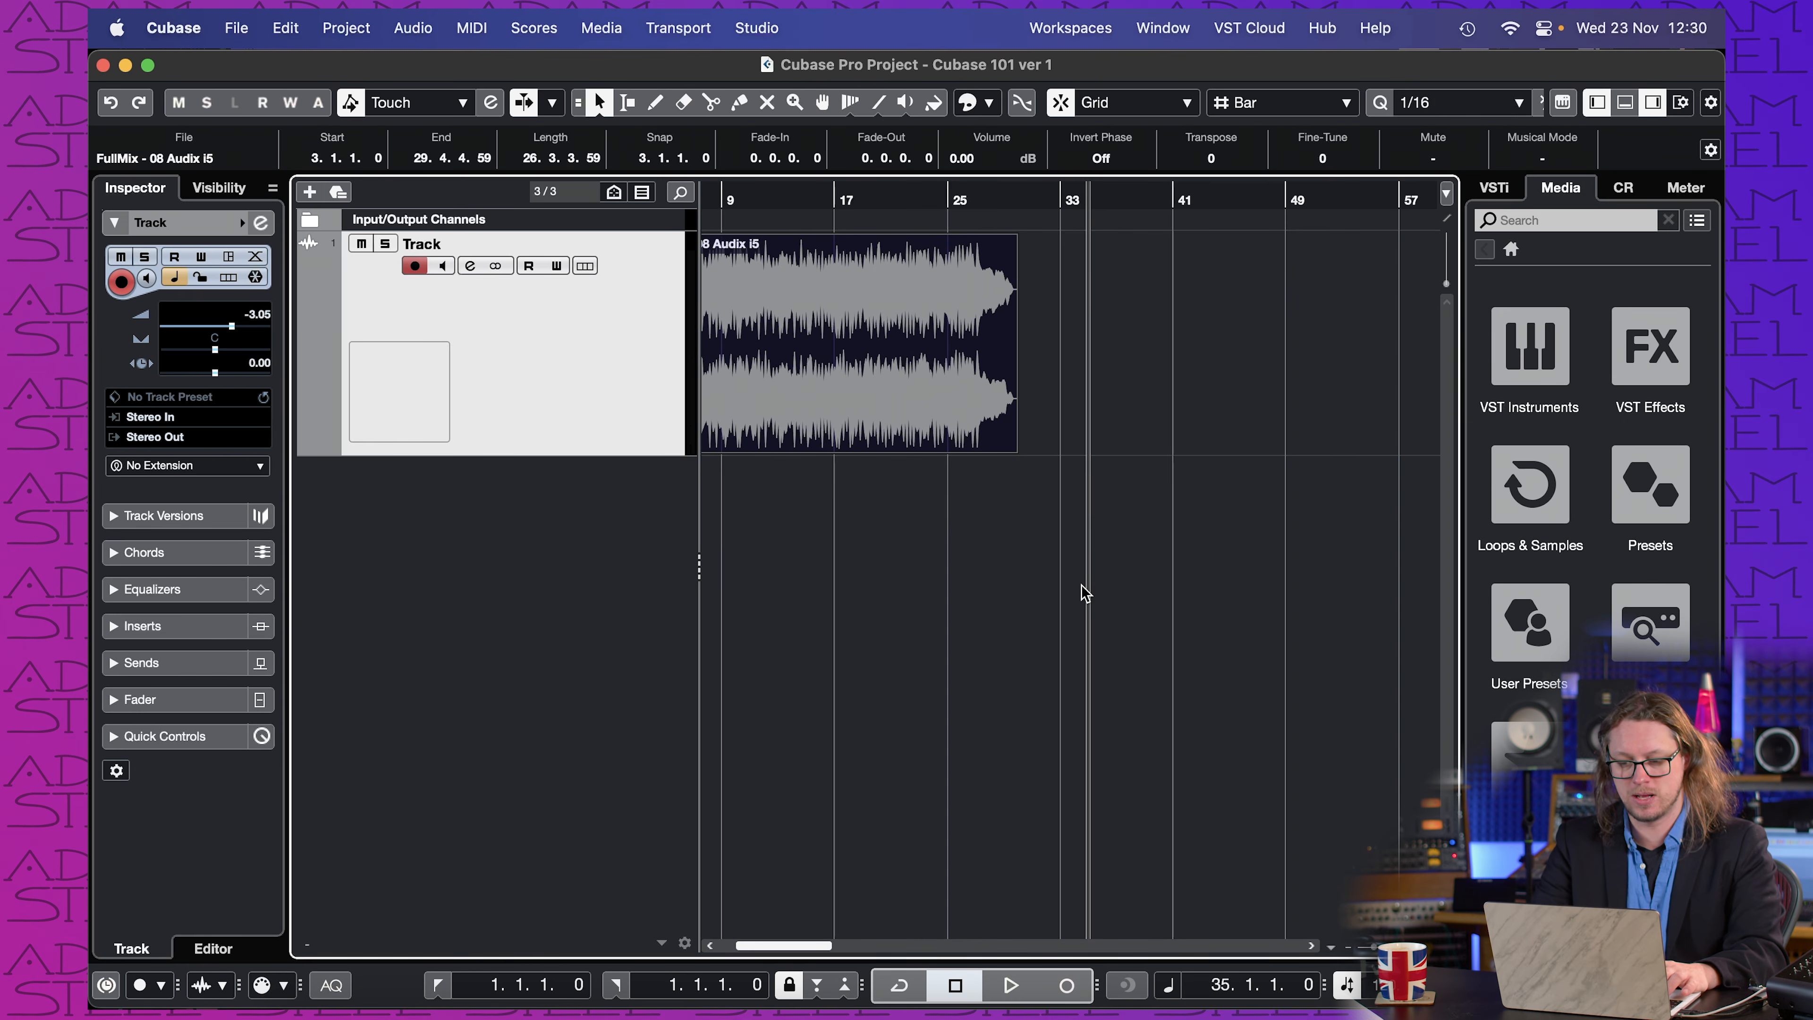
pyautogui.press('KP_Subtract')
pyautogui.press('g')
pyautogui.press('g')
pyautogui.press('g')
pyautogui.press('g')
pyautogui.press('g')
pyautogui.press('g')
pyautogui.press('h')
pyautogui.press('h')
pyautogui.press('h')
pyautogui.press('h')
pyautogui.press('h')
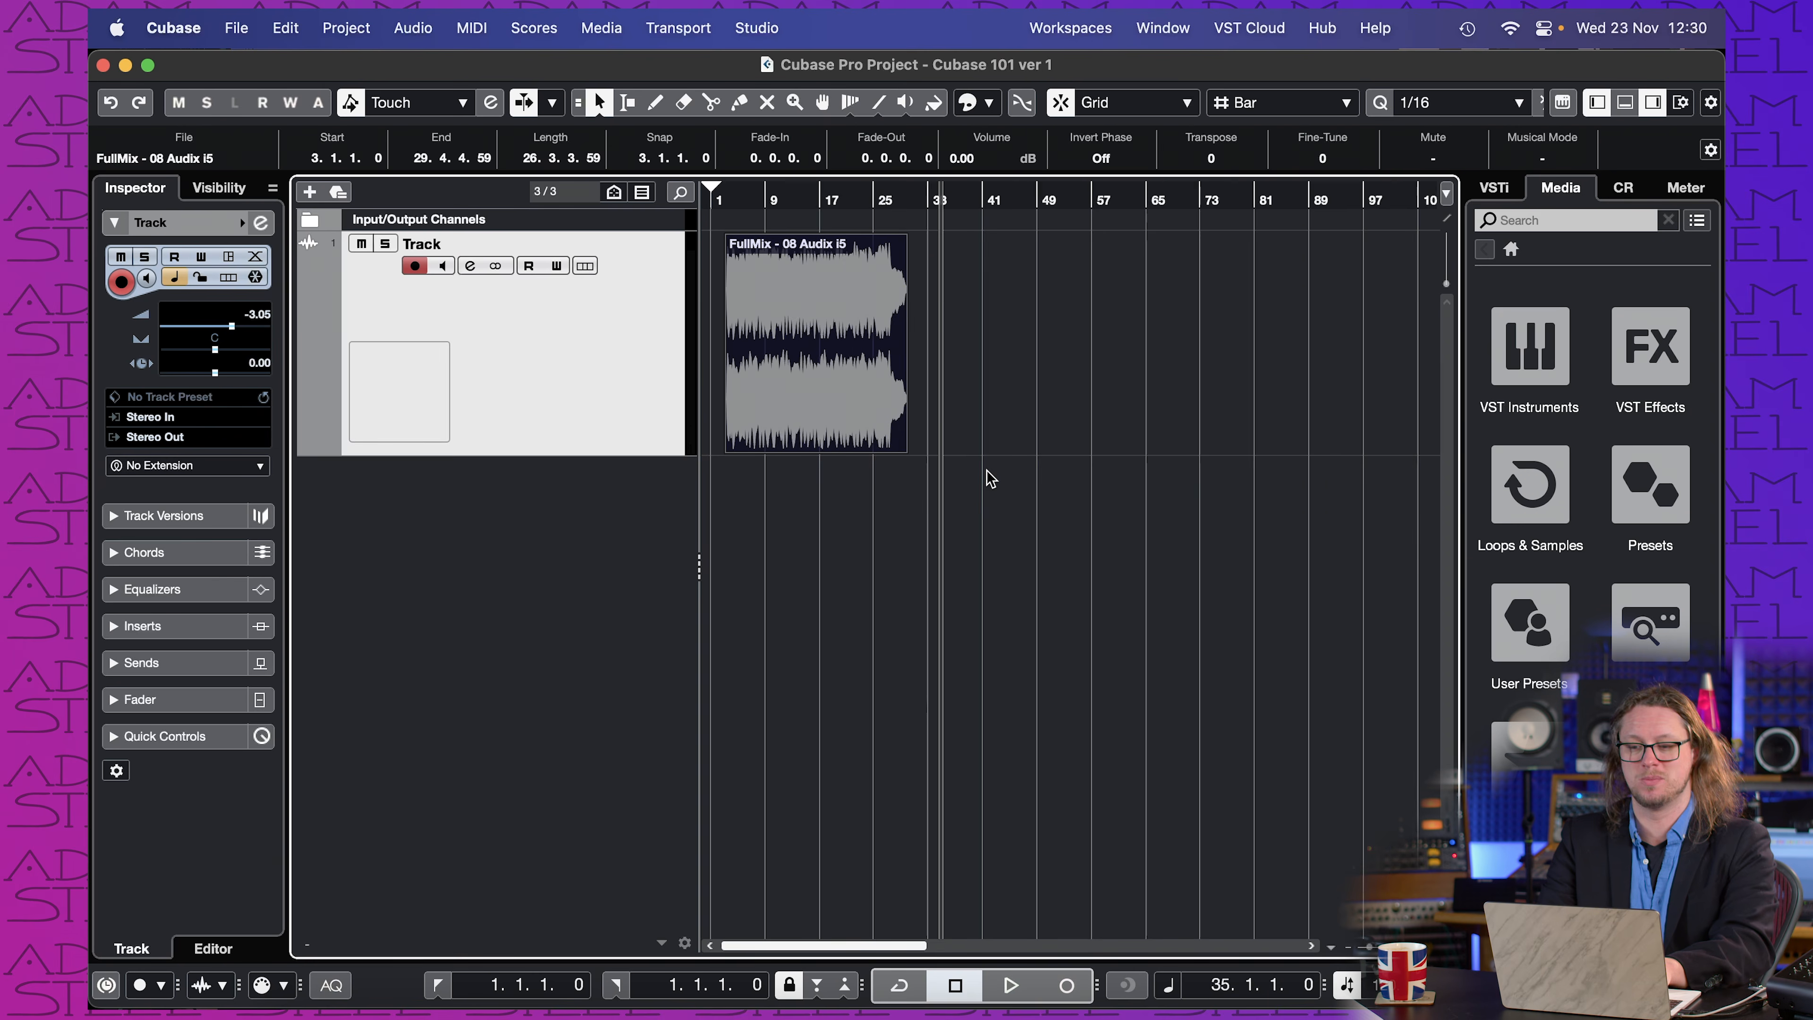
pyautogui.press('h')
pyautogui.press('h')
pyautogui.press('h')
pyautogui.press('h')
# Step: Add one mono audio track with input 1 as its input and Stereo Out as its output
pyautogui.rightClick(421, 631)
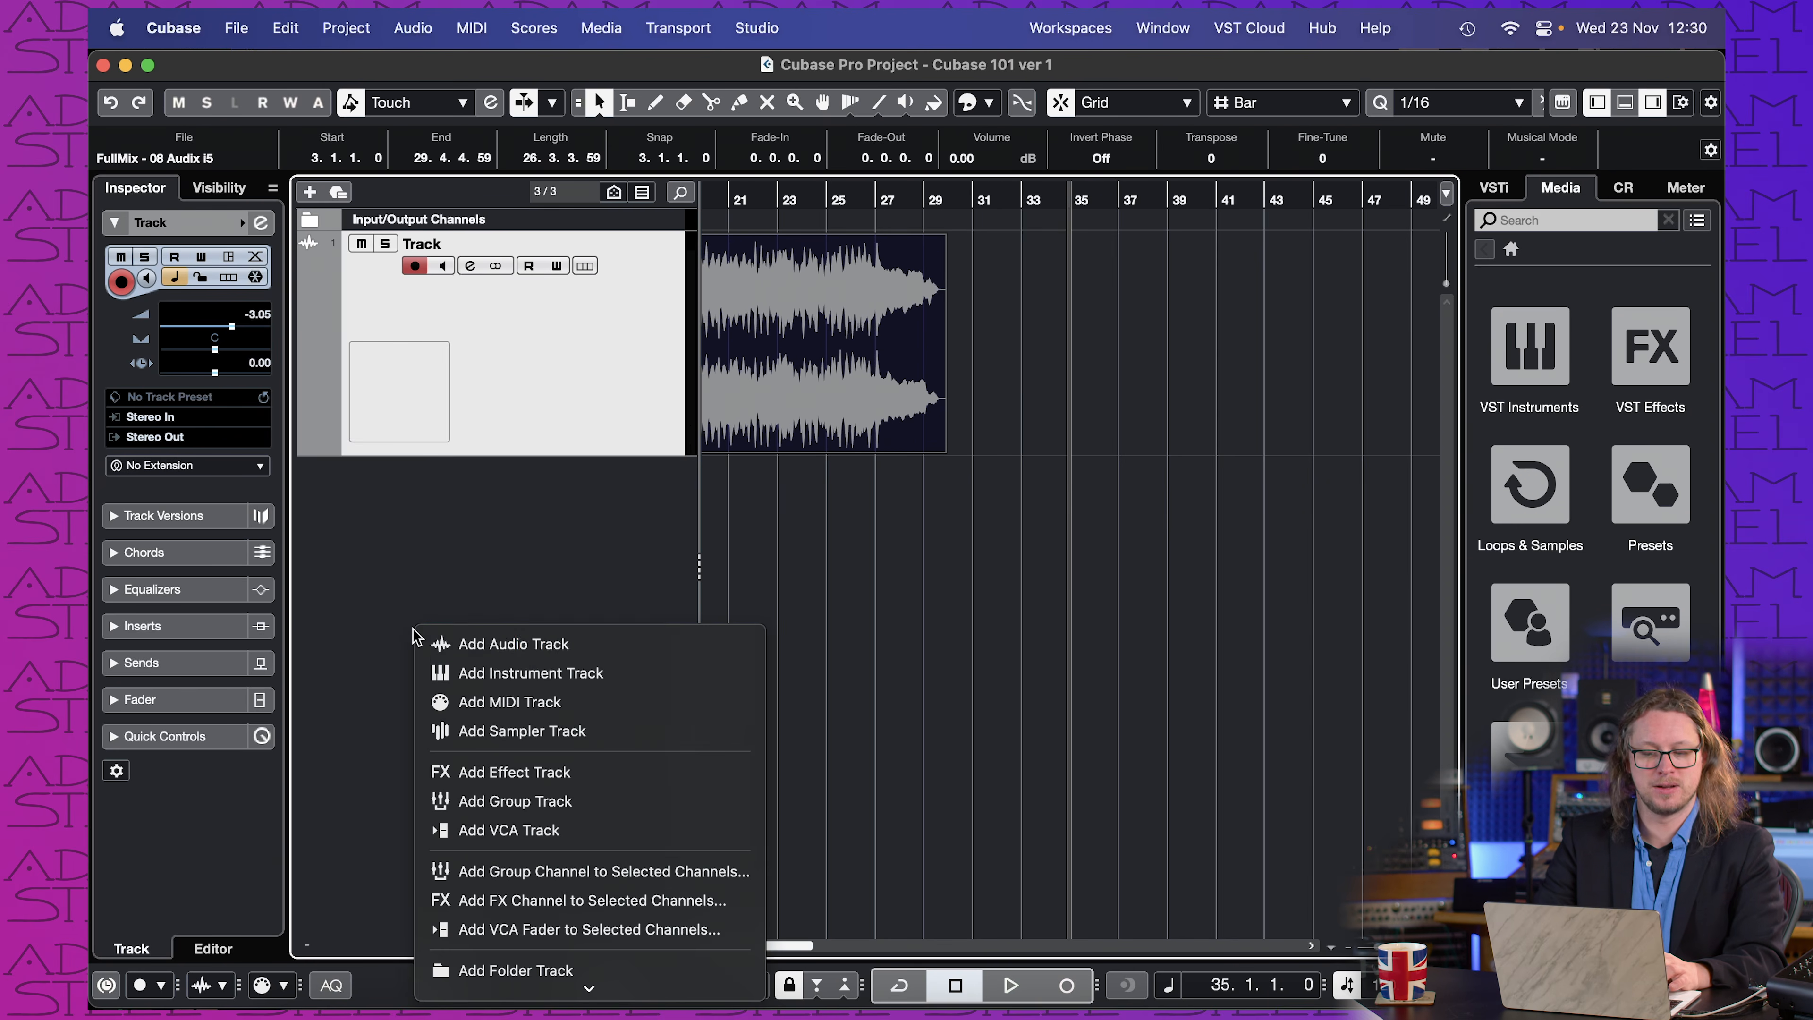
pyautogui.click(436, 645)
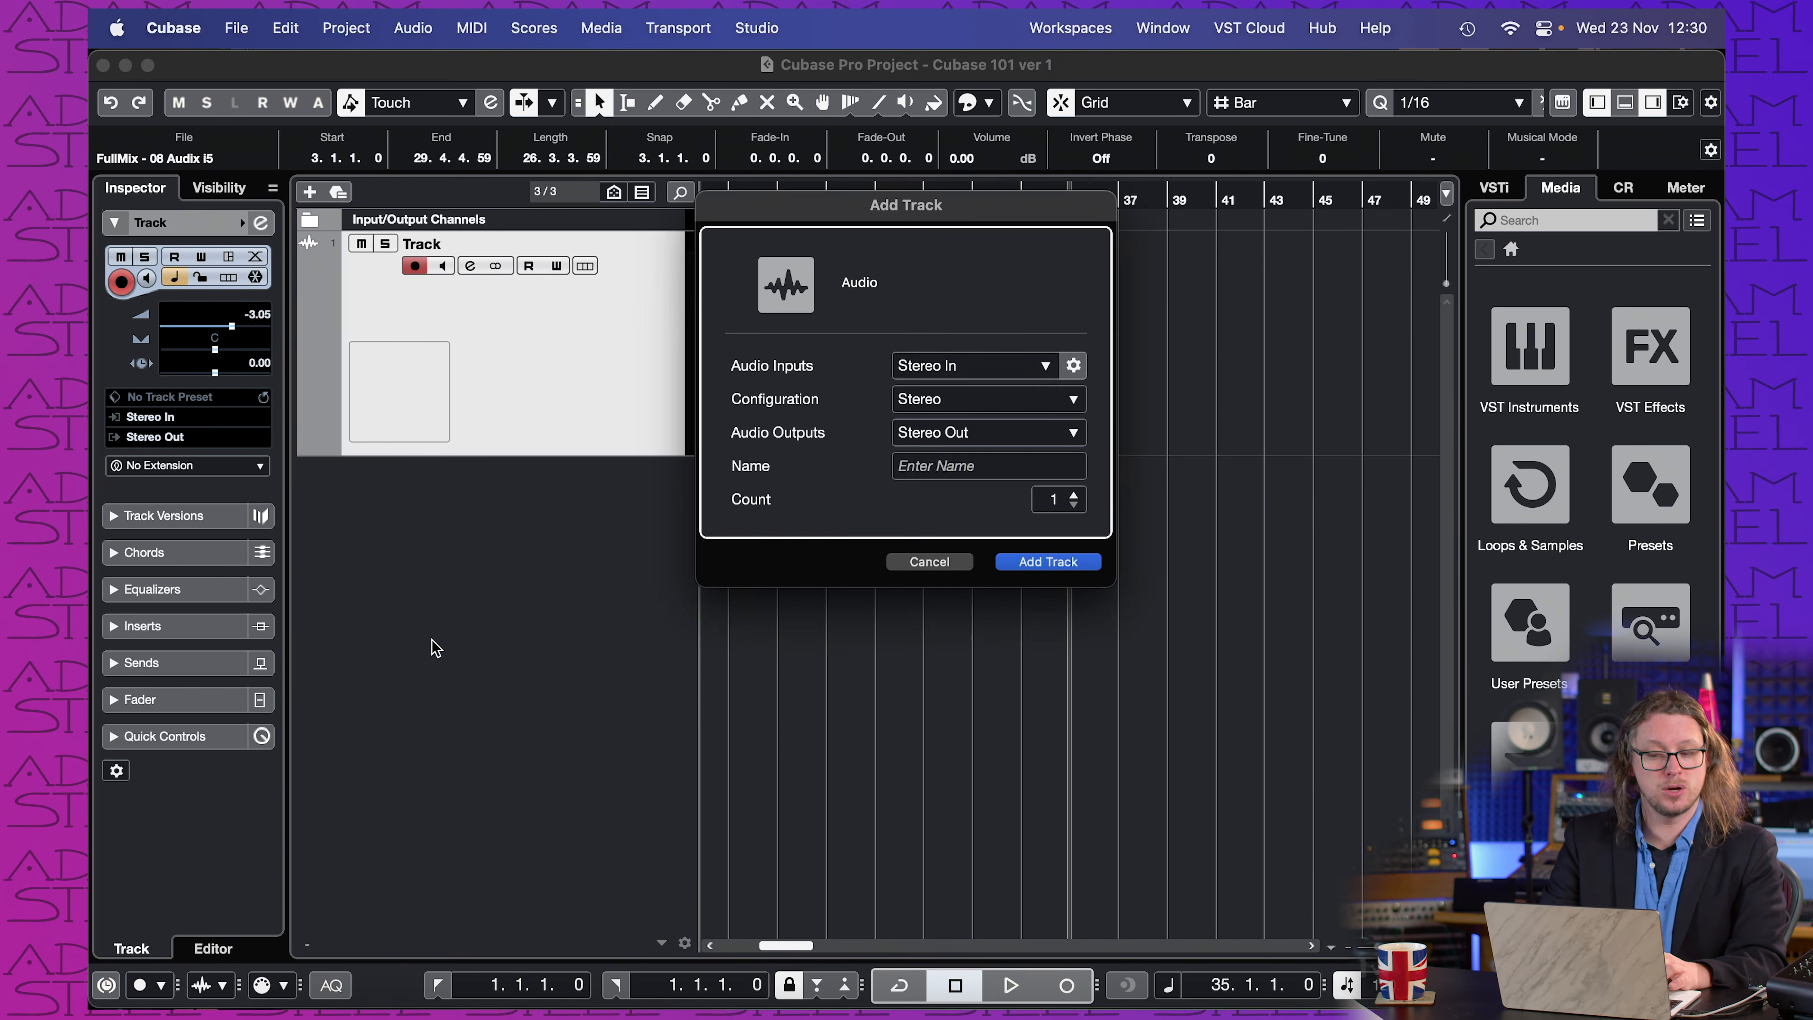
pyautogui.click(1021, 400)
pyautogui.click(949, 376)
pyautogui.click(1001, 377)
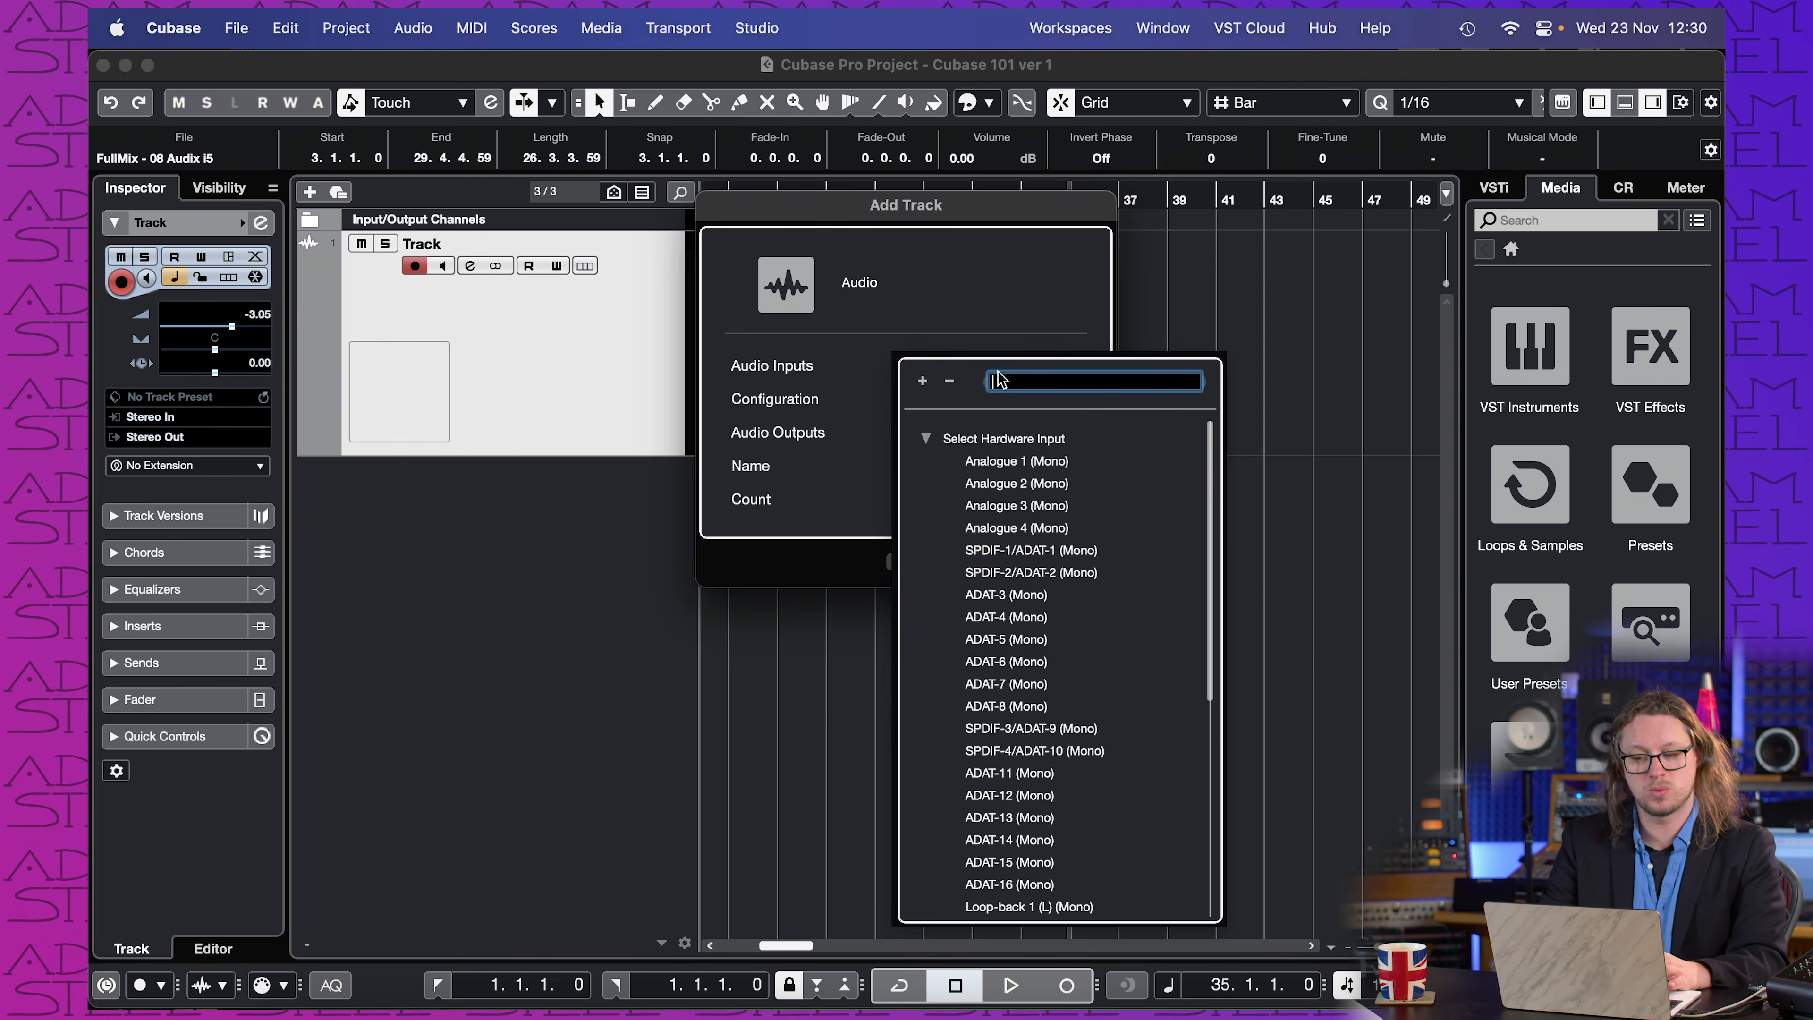
pyautogui.click(919, 301)
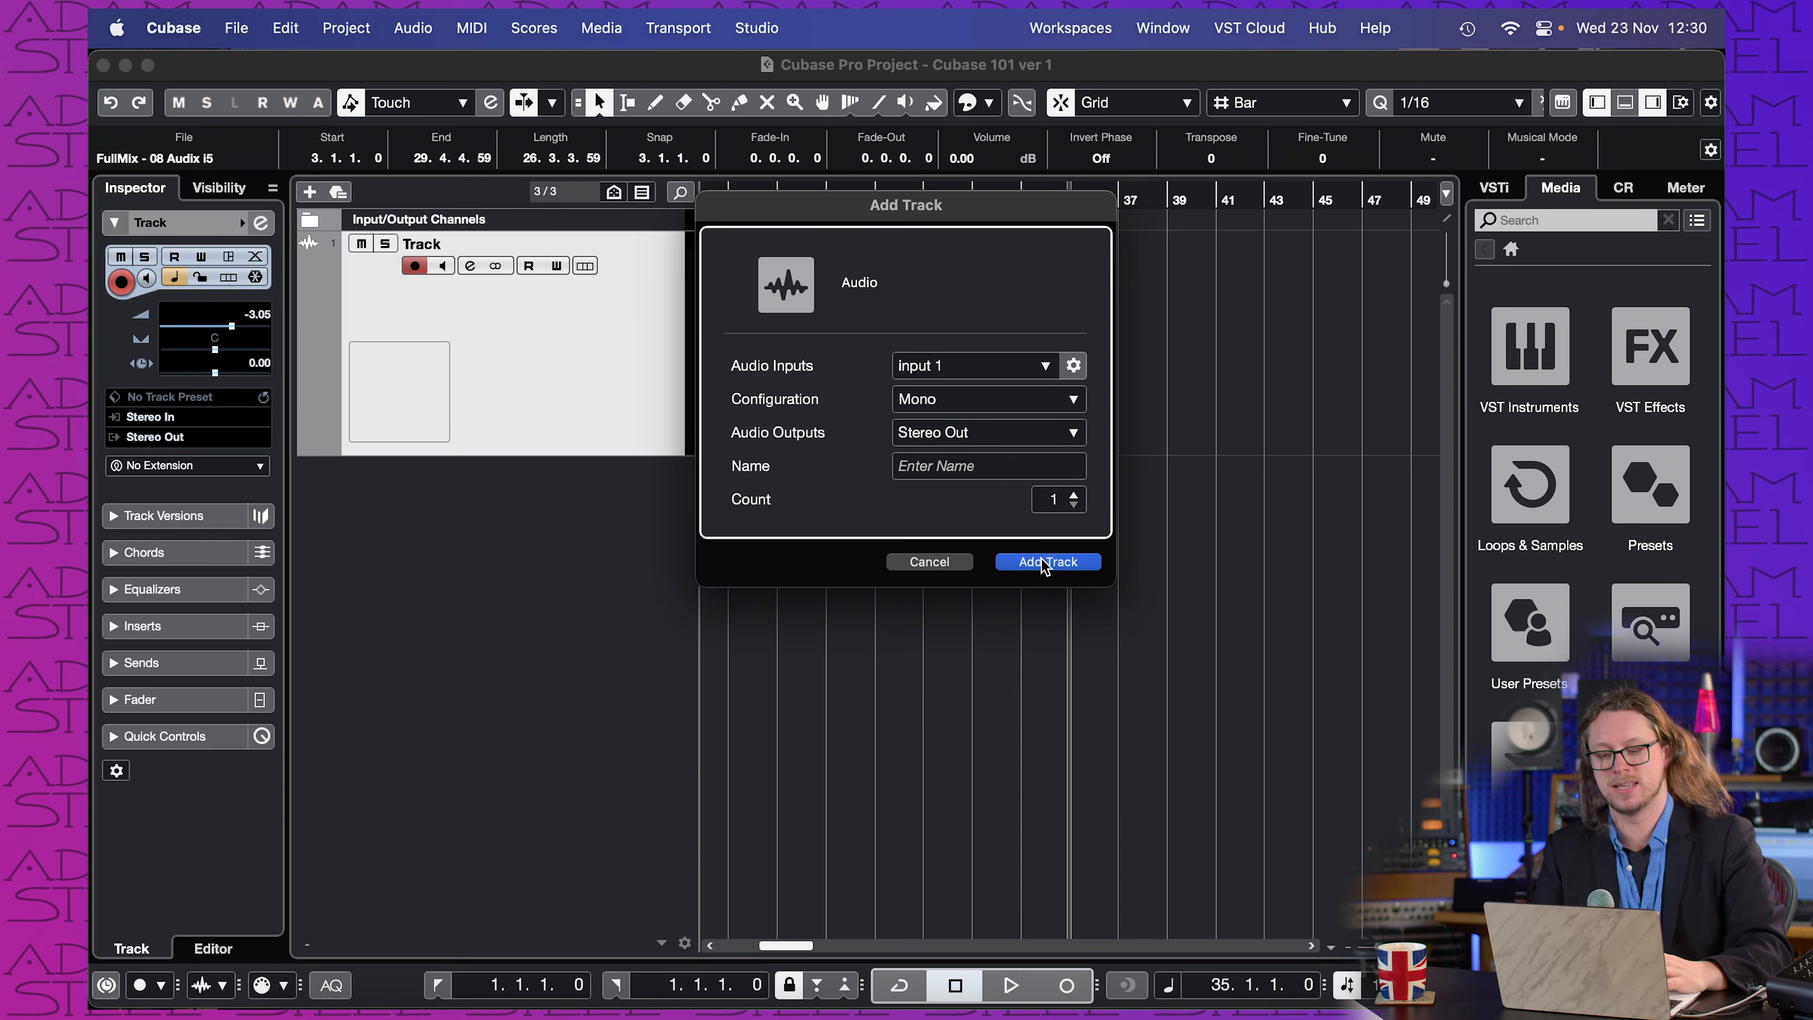
pyautogui.click(1044, 563)
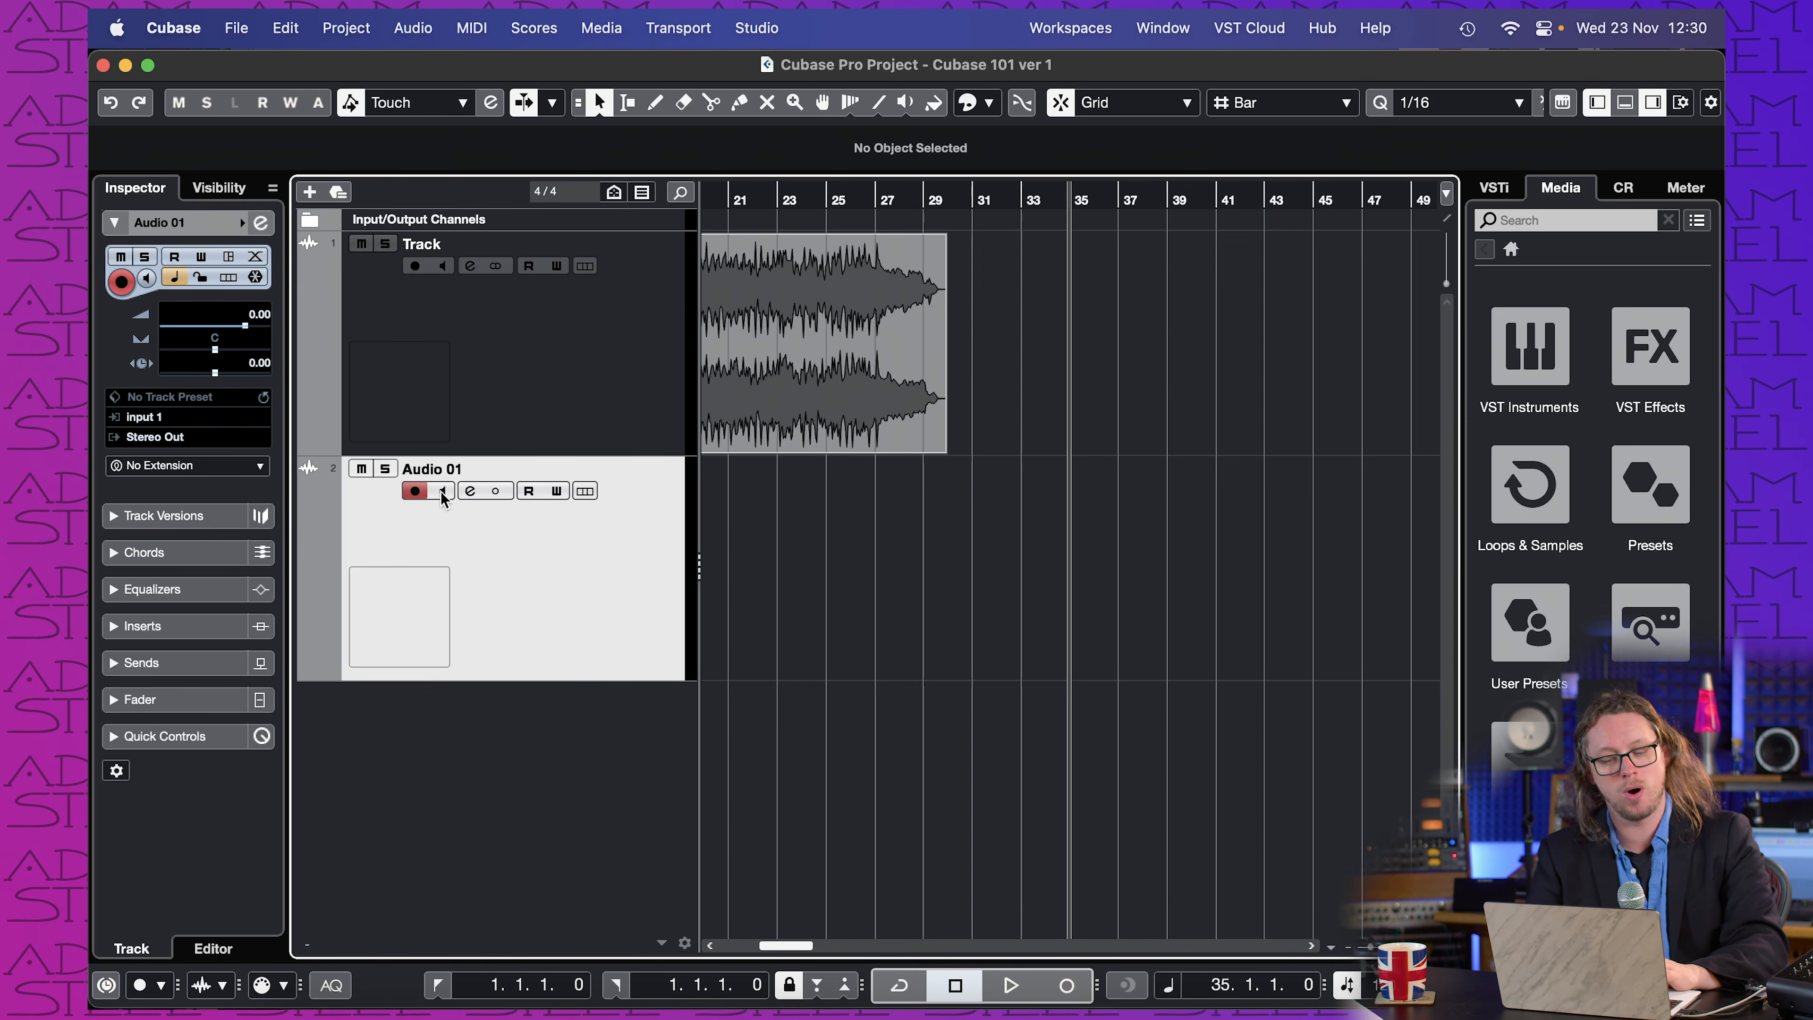
# Step: Keep the new mono track record-enabled and turn on its input monitoring
pyautogui.click(408, 494)
pyautogui.click(411, 495)
pyautogui.click(414, 494)
pyautogui.click(414, 495)
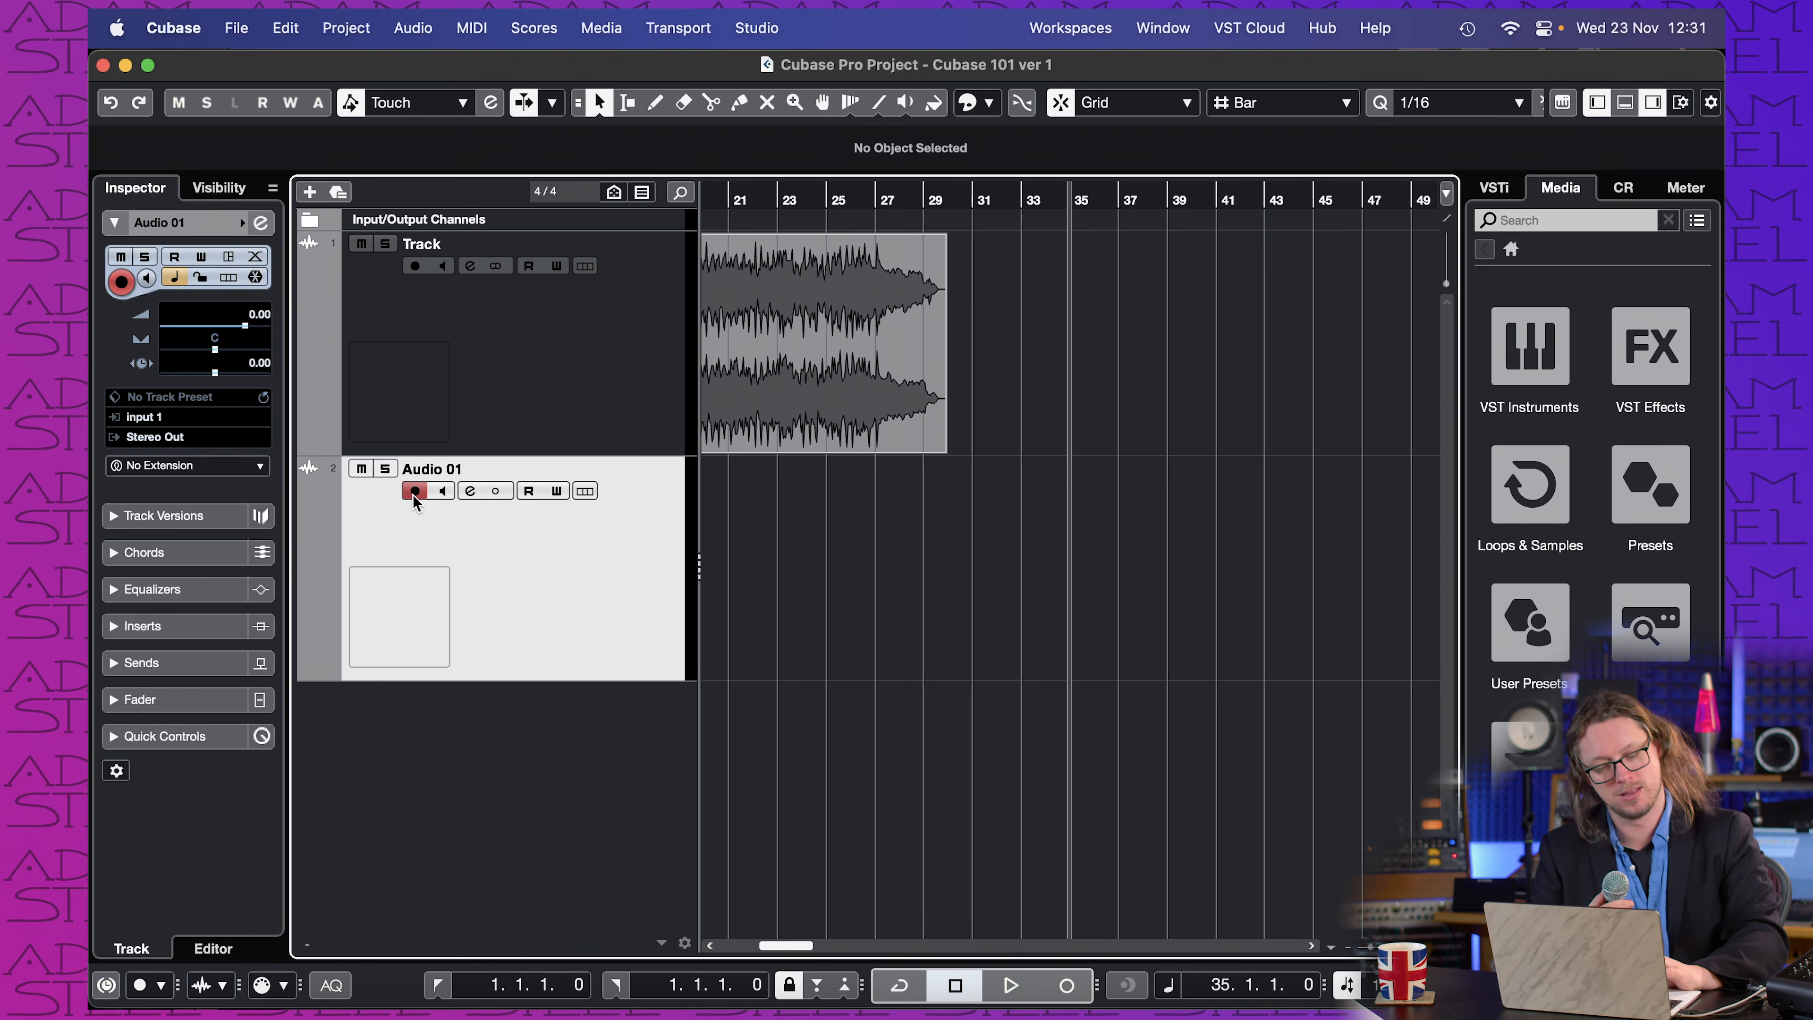
pyautogui.click(439, 493)
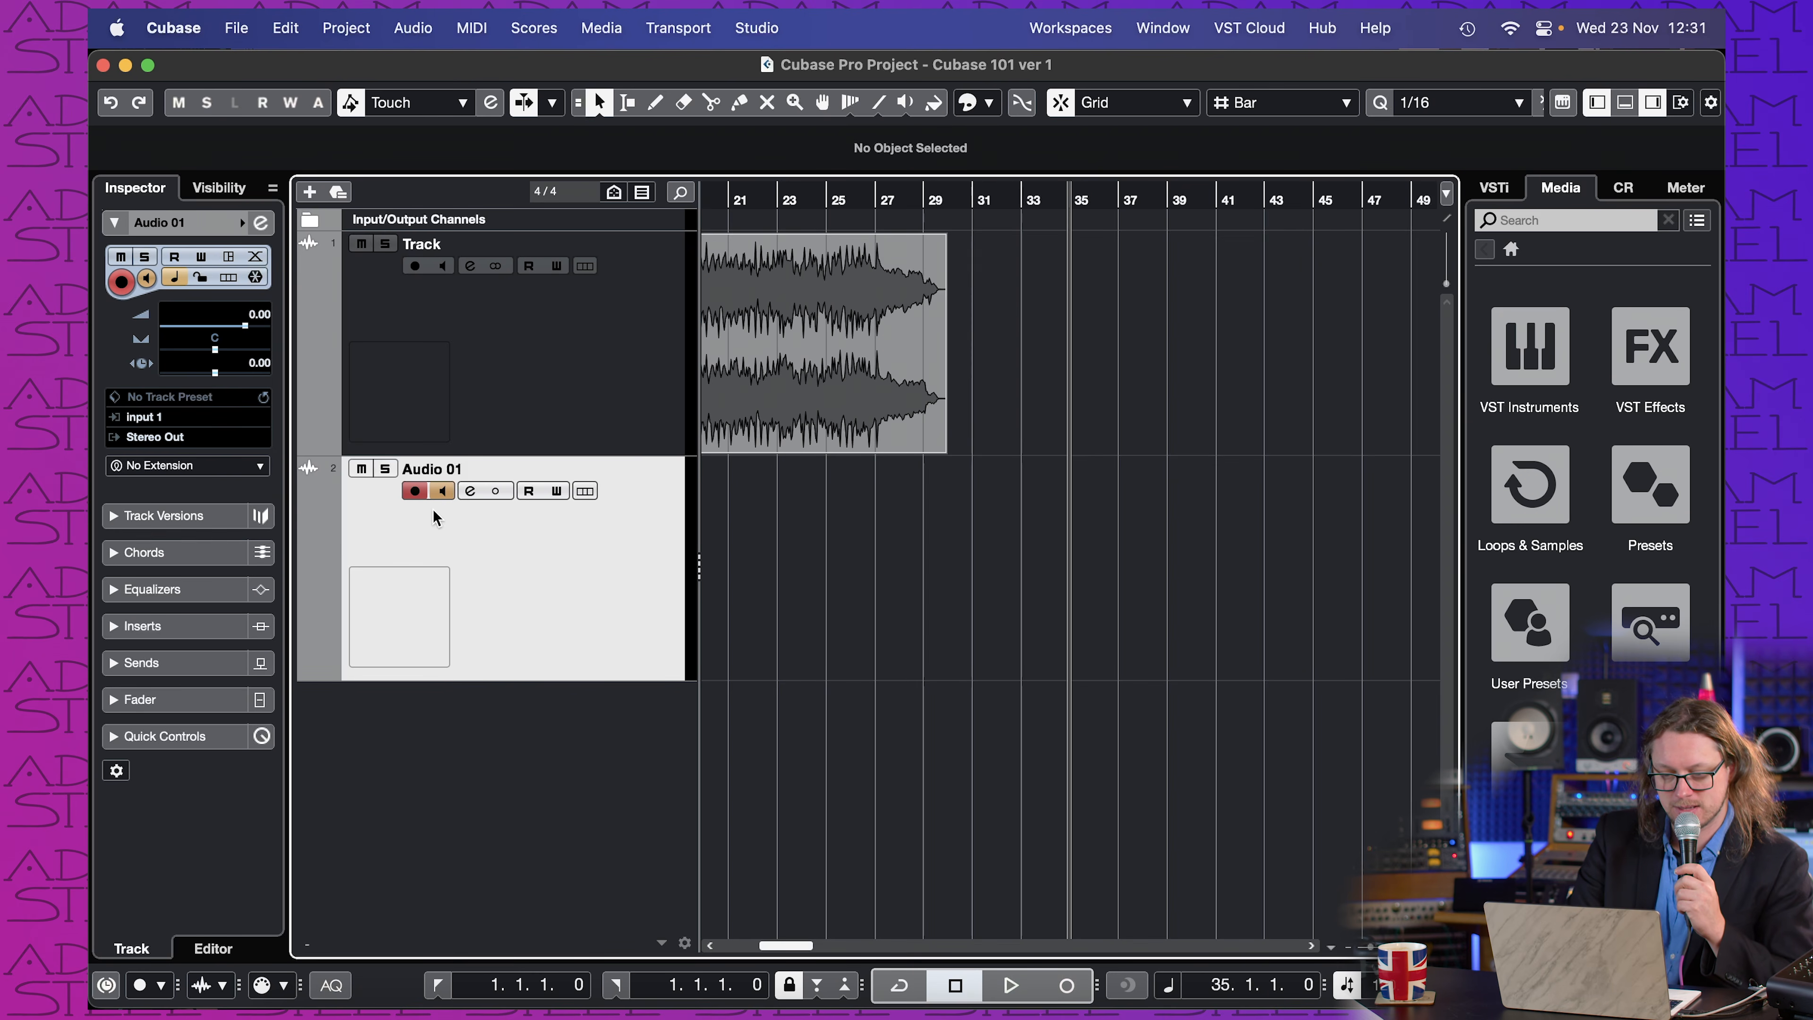
# Step: Check the incoming microphone signal on the MixConsole's input channels and return to the project window
pyautogui.click(740, 30)
pyautogui.click(780, 107)
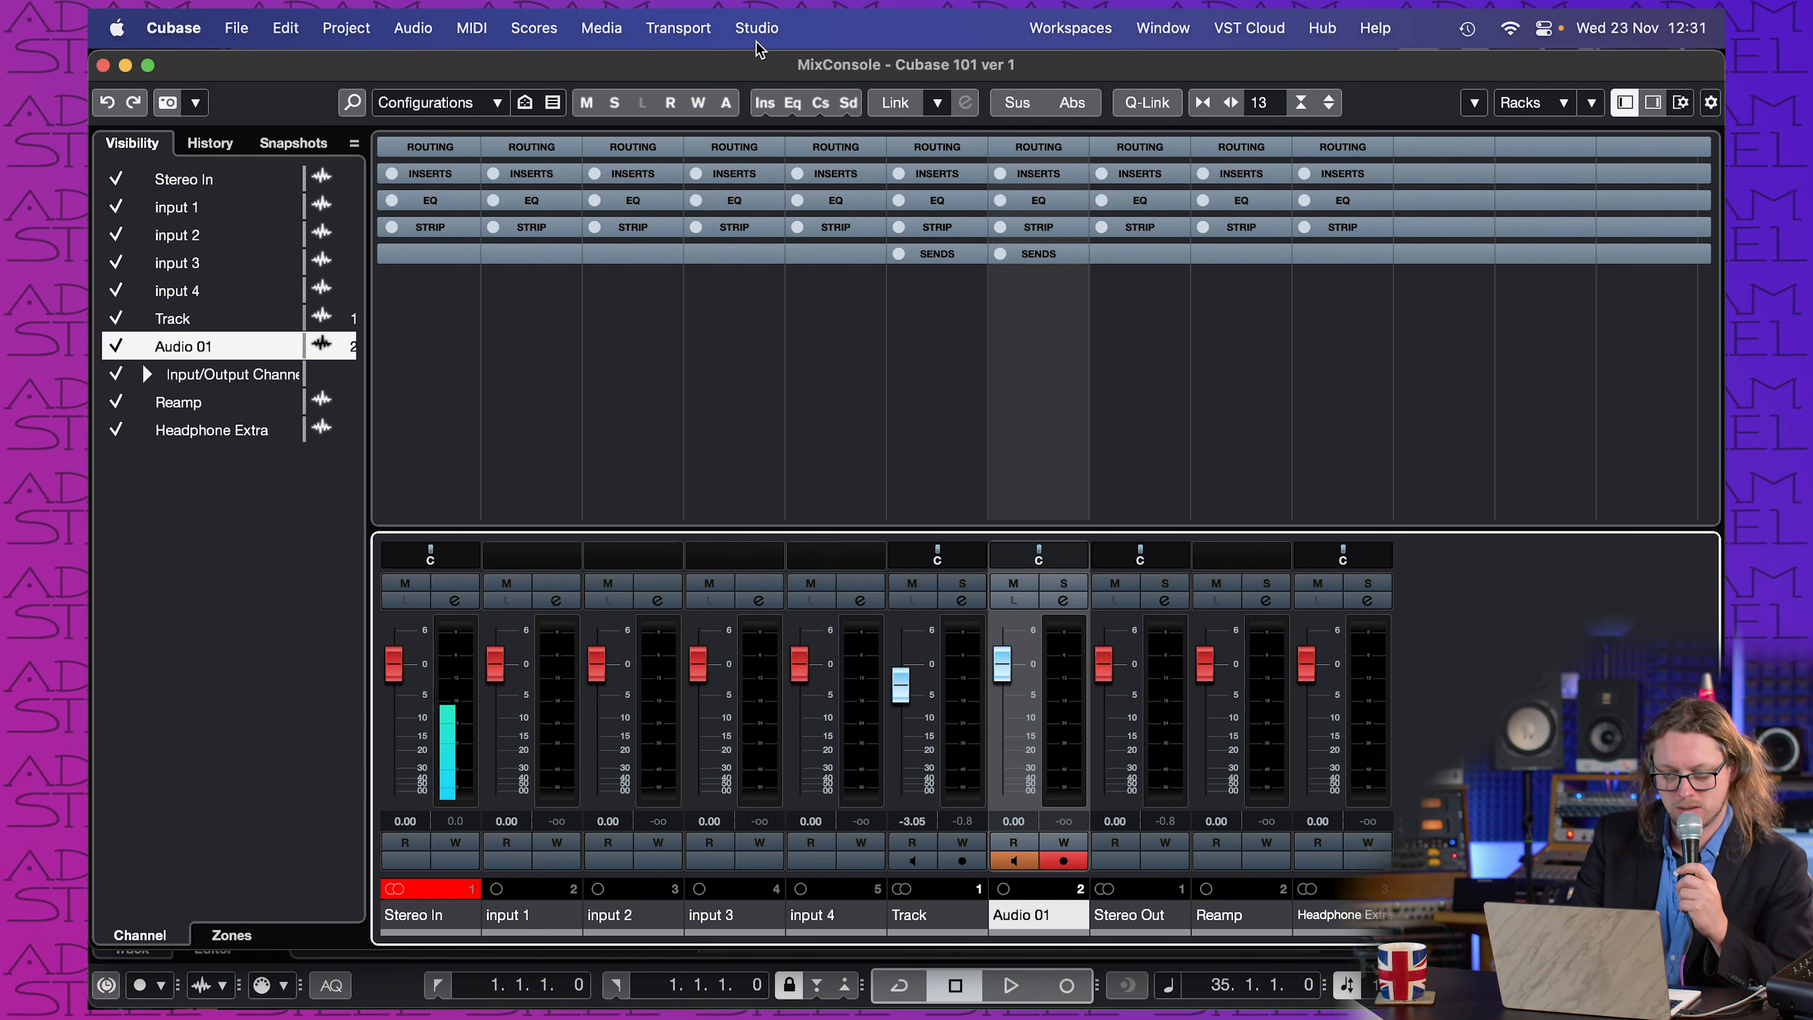
pyautogui.click(754, 25)
pyautogui.click(779, 108)
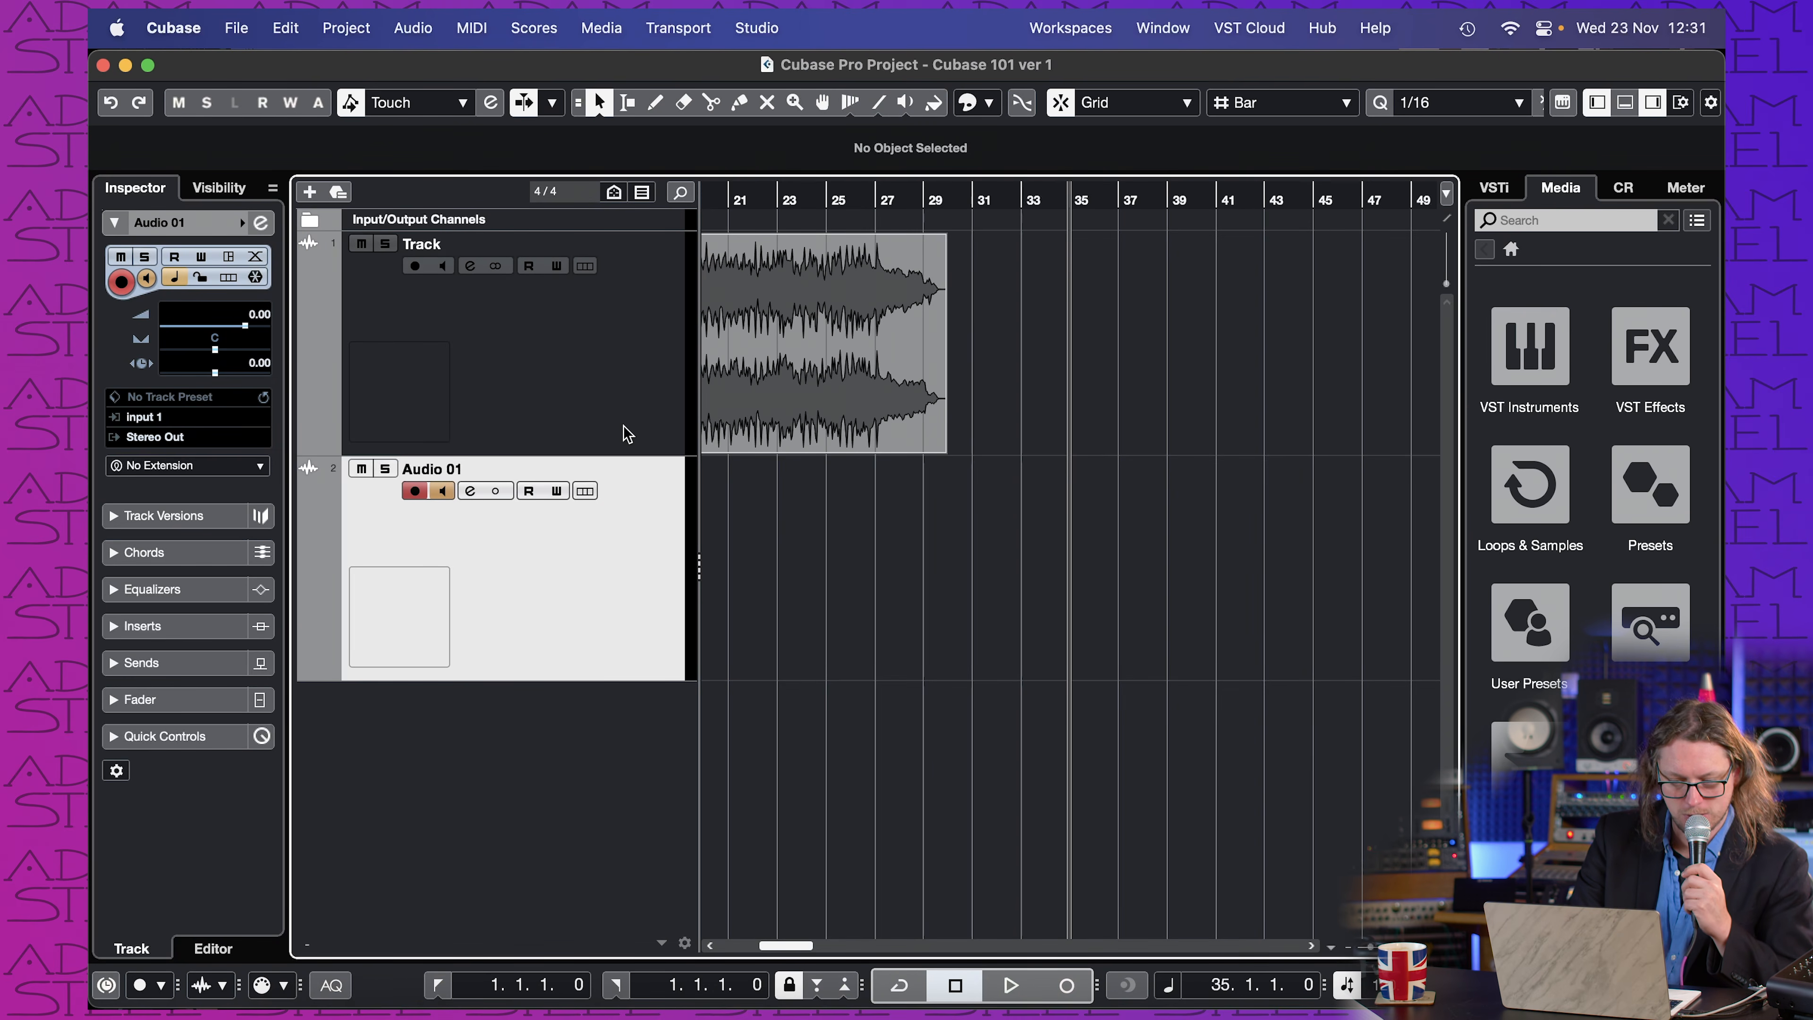
# Step: Change the input of the Audio 01 track to the left channel of Stereo In
pyautogui.click(442, 491)
pyautogui.click(443, 492)
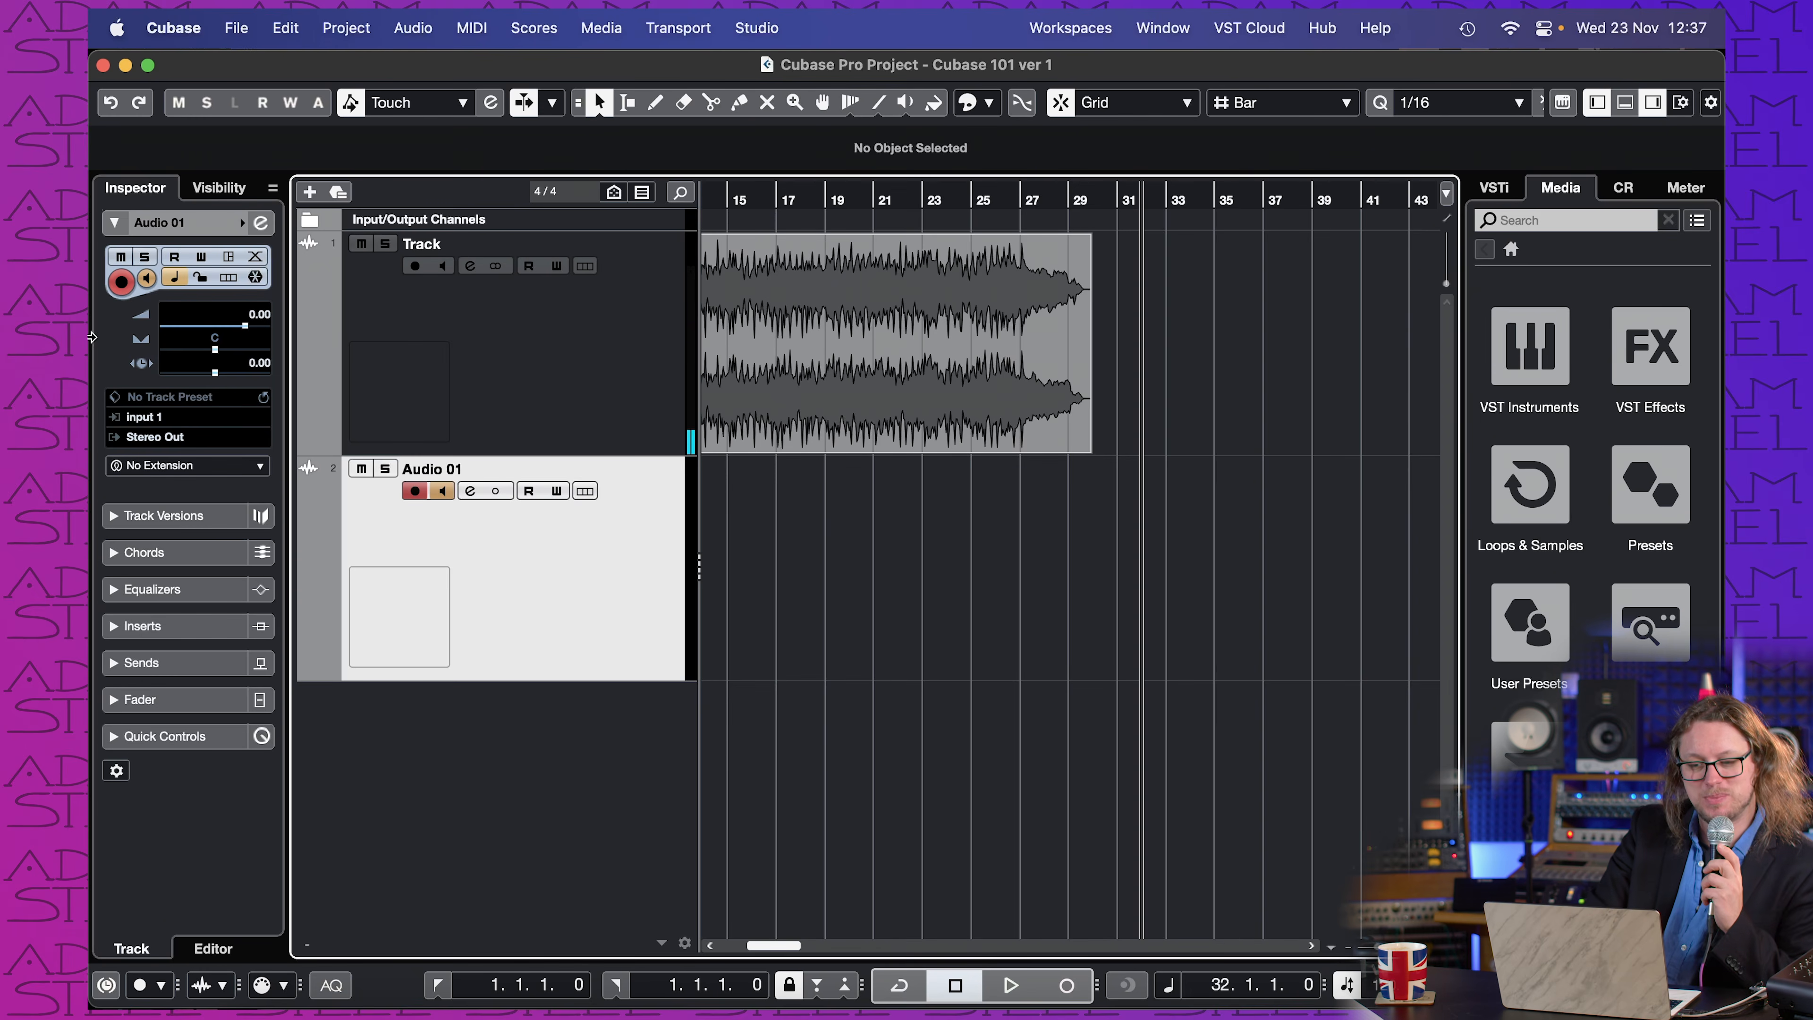
pyautogui.click(144, 417)
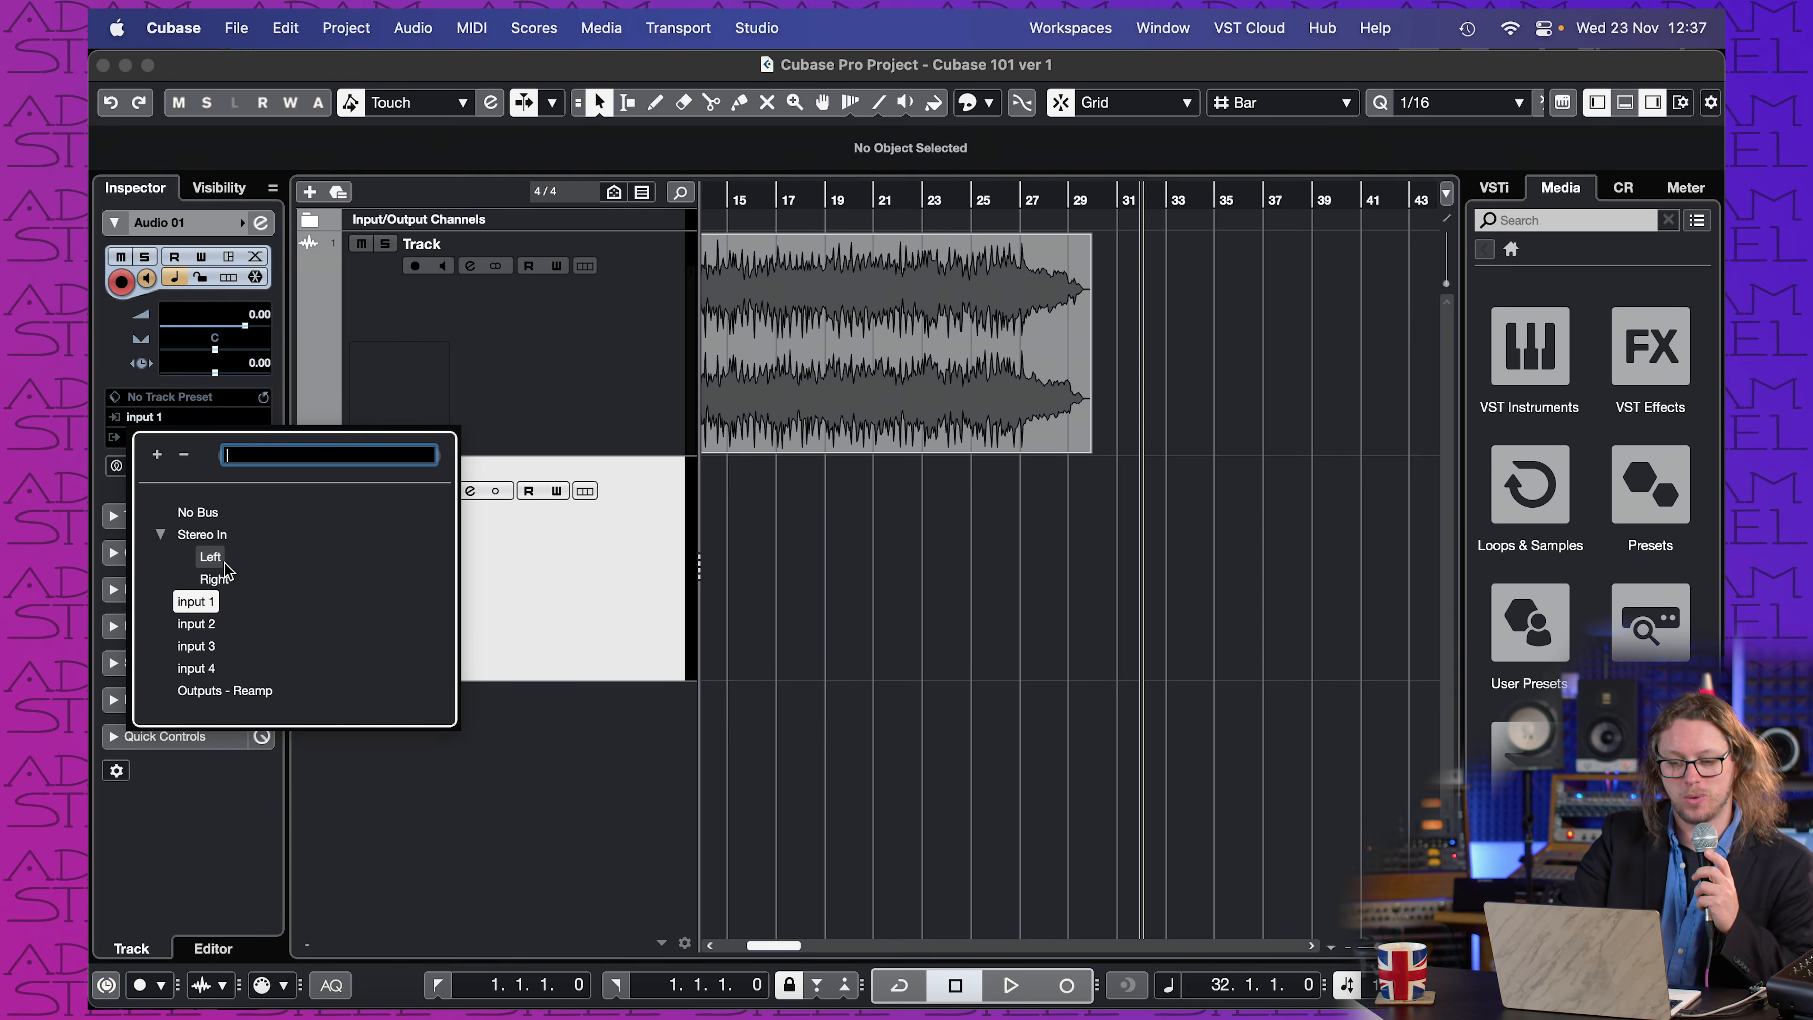
pyautogui.click(211, 557)
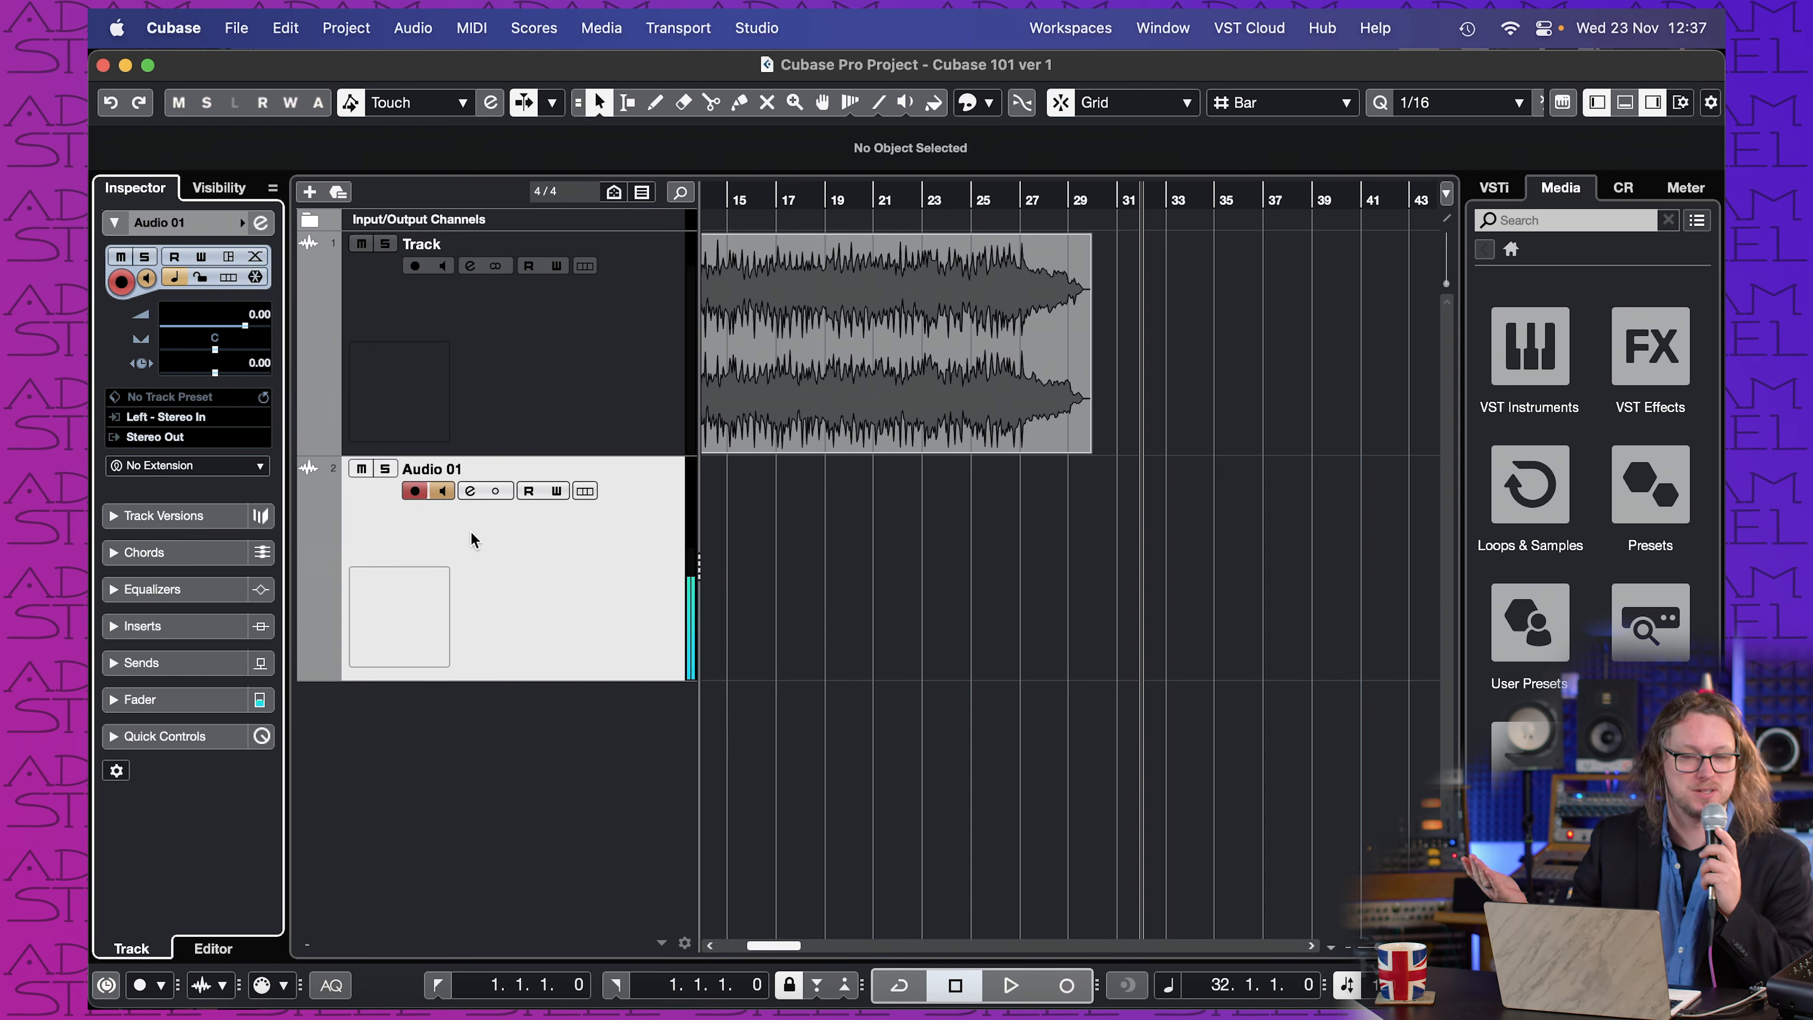
# Step: Check the device port assignments of the input buses in Audio Connections and close the window
pyautogui.click(676, 27)
pyautogui.moveTo(740, 25)
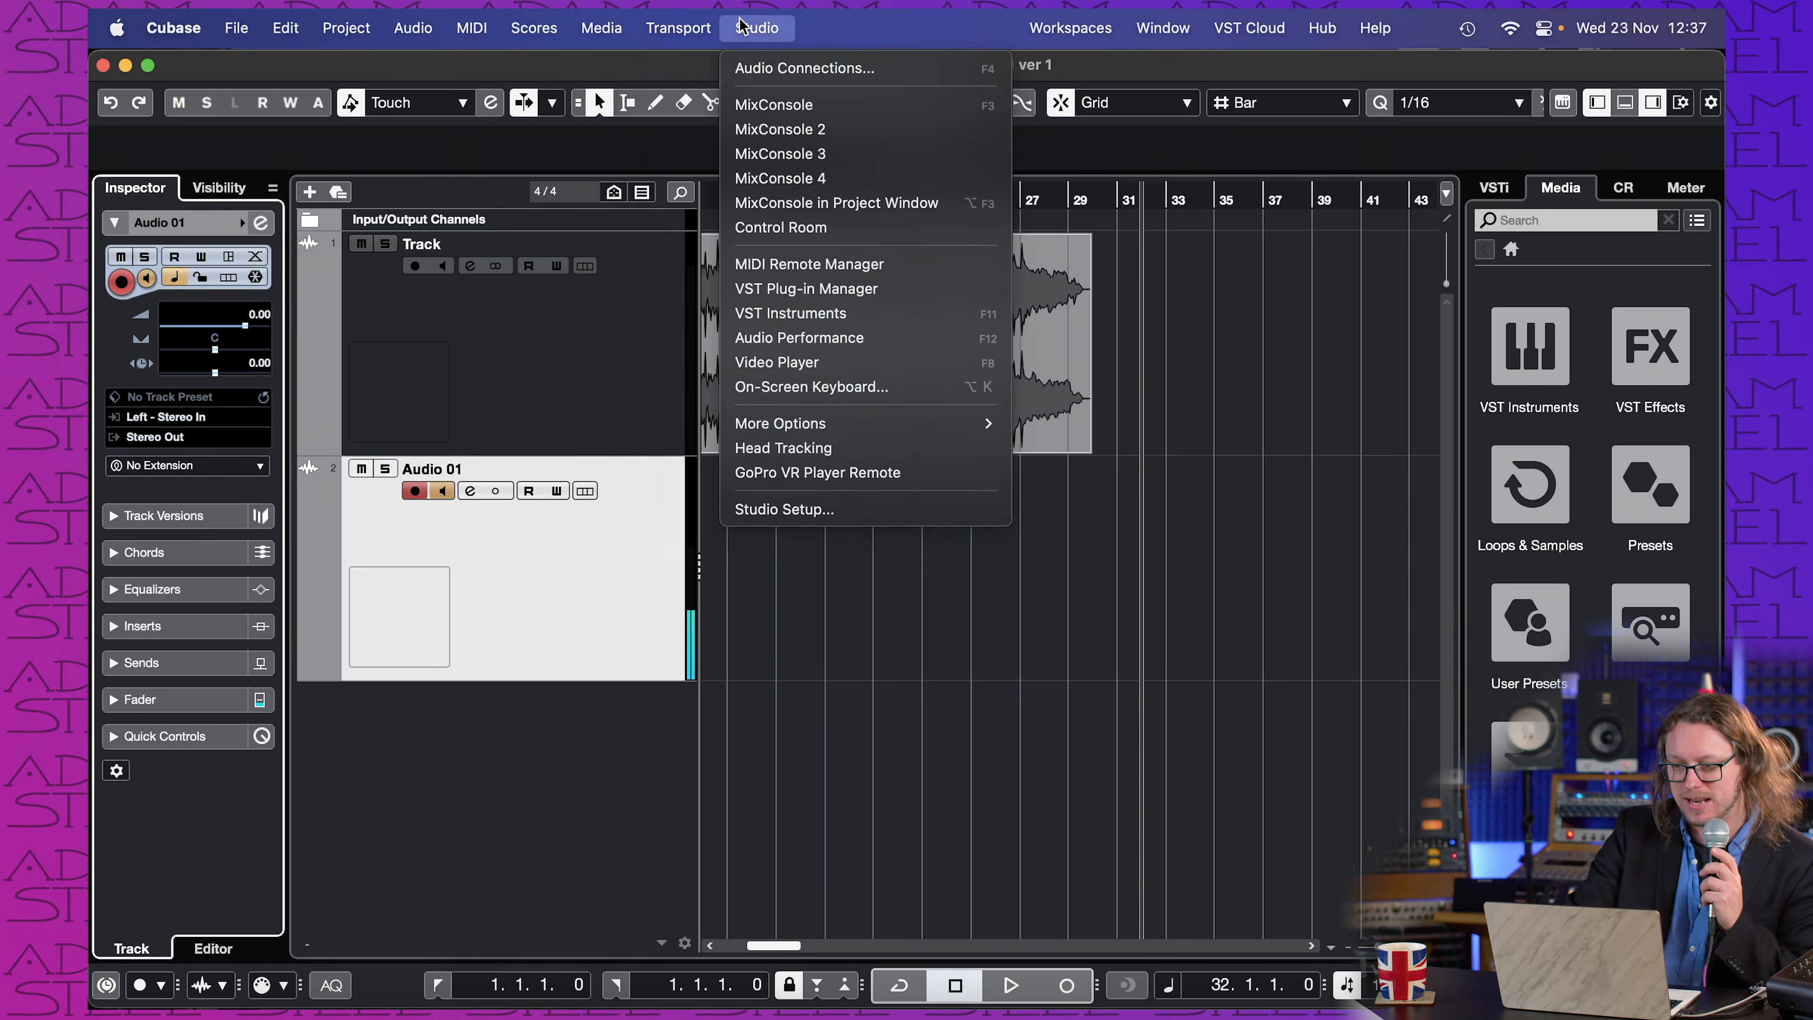
pyautogui.click(767, 70)
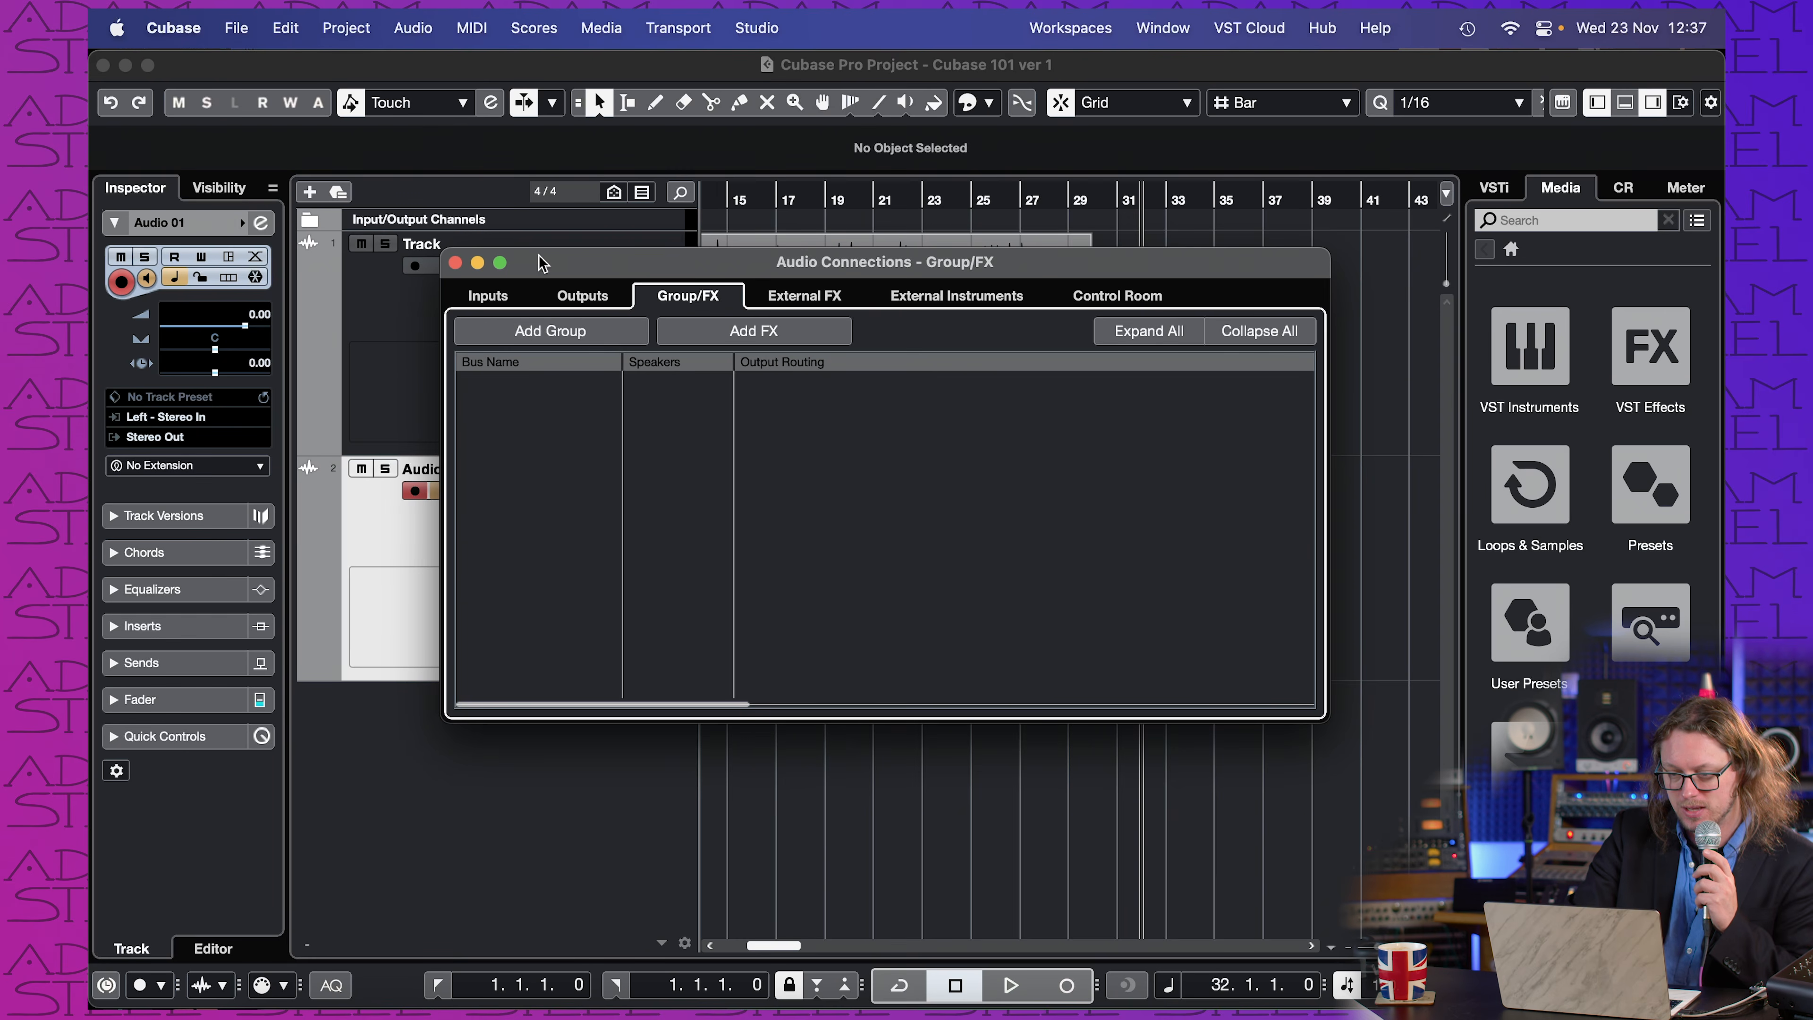
pyautogui.click(491, 295)
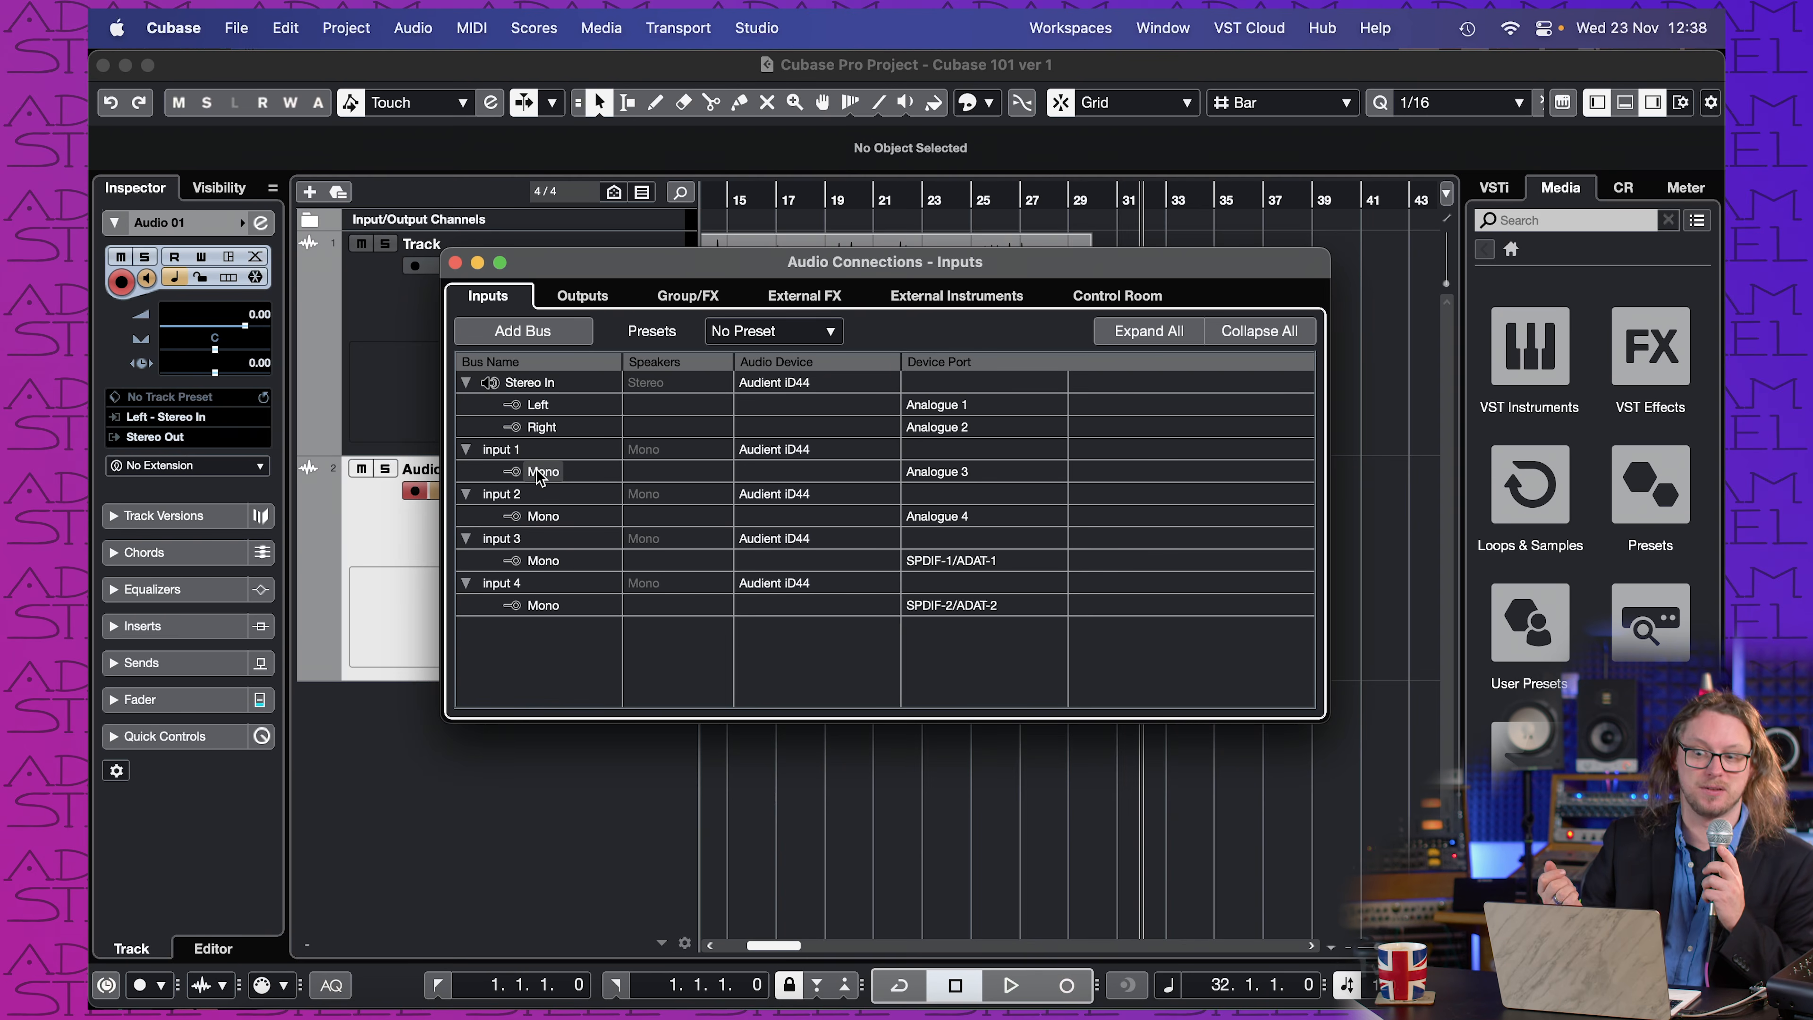
pyautogui.press('F4')
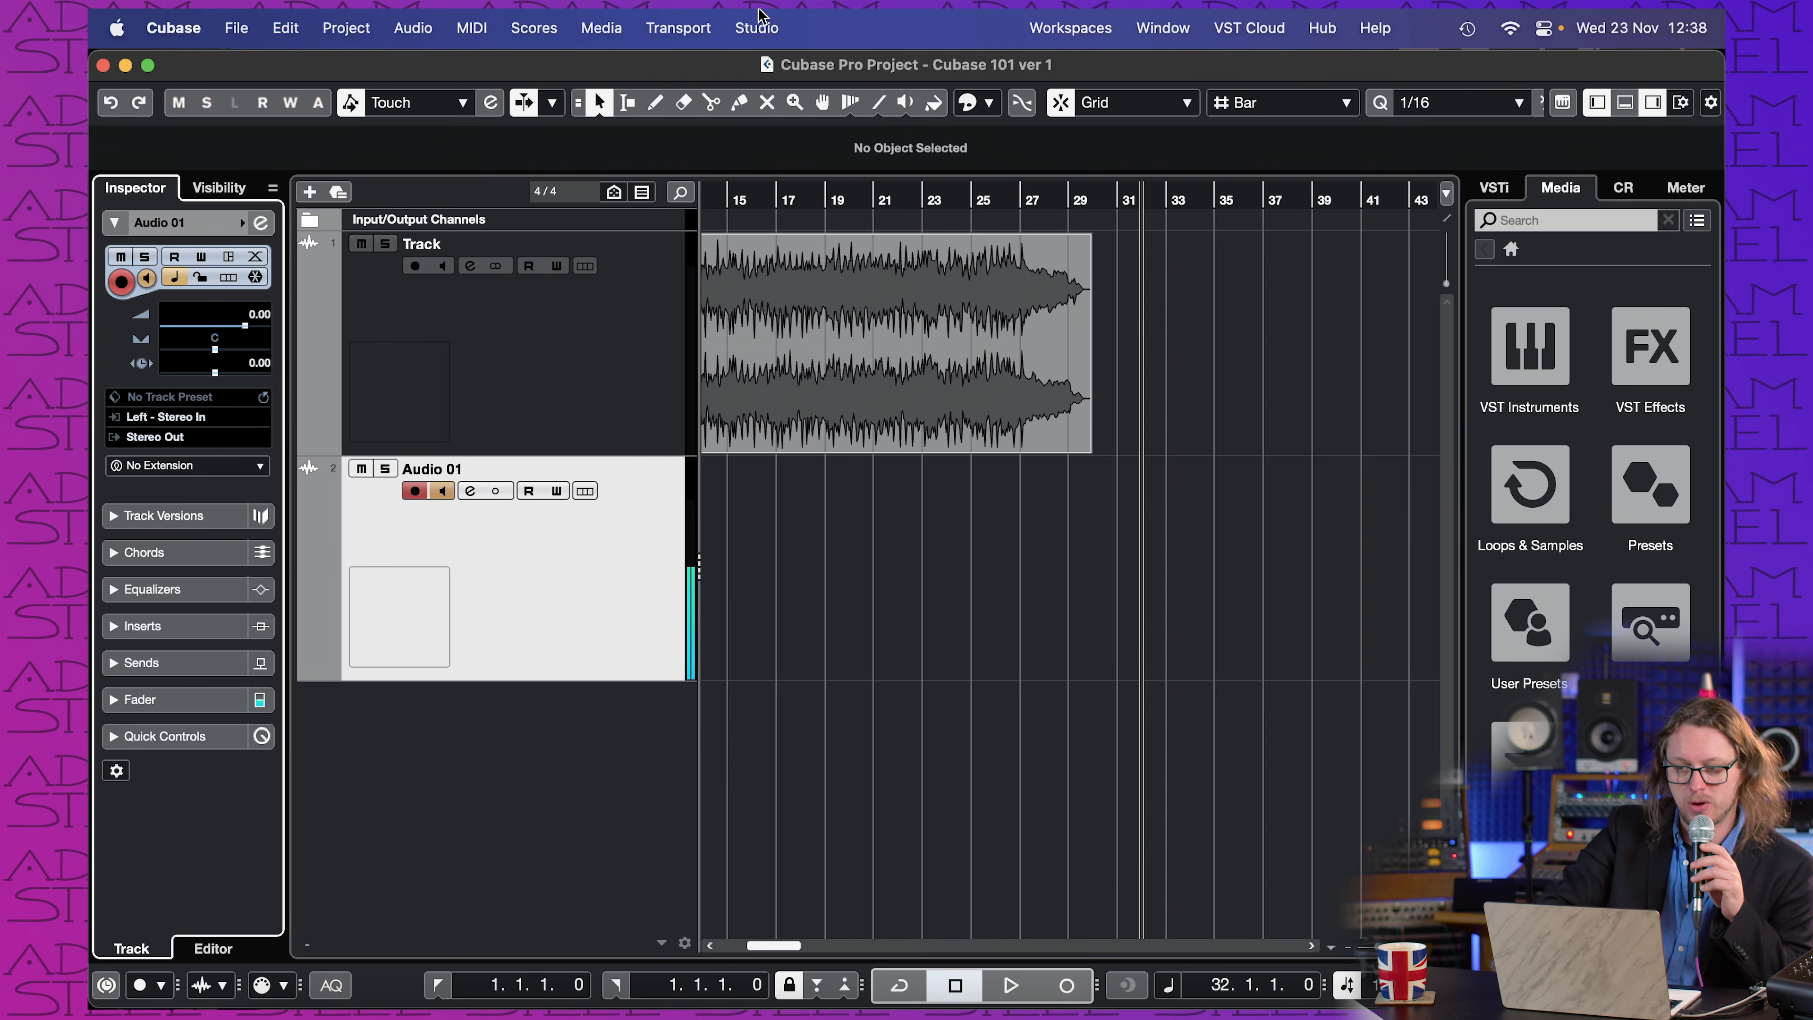
# Step: Turn off input monitoring on the Audio 01 channel in the MixConsole and return to the project window
pyautogui.click(758, 27)
pyautogui.click(773, 104)
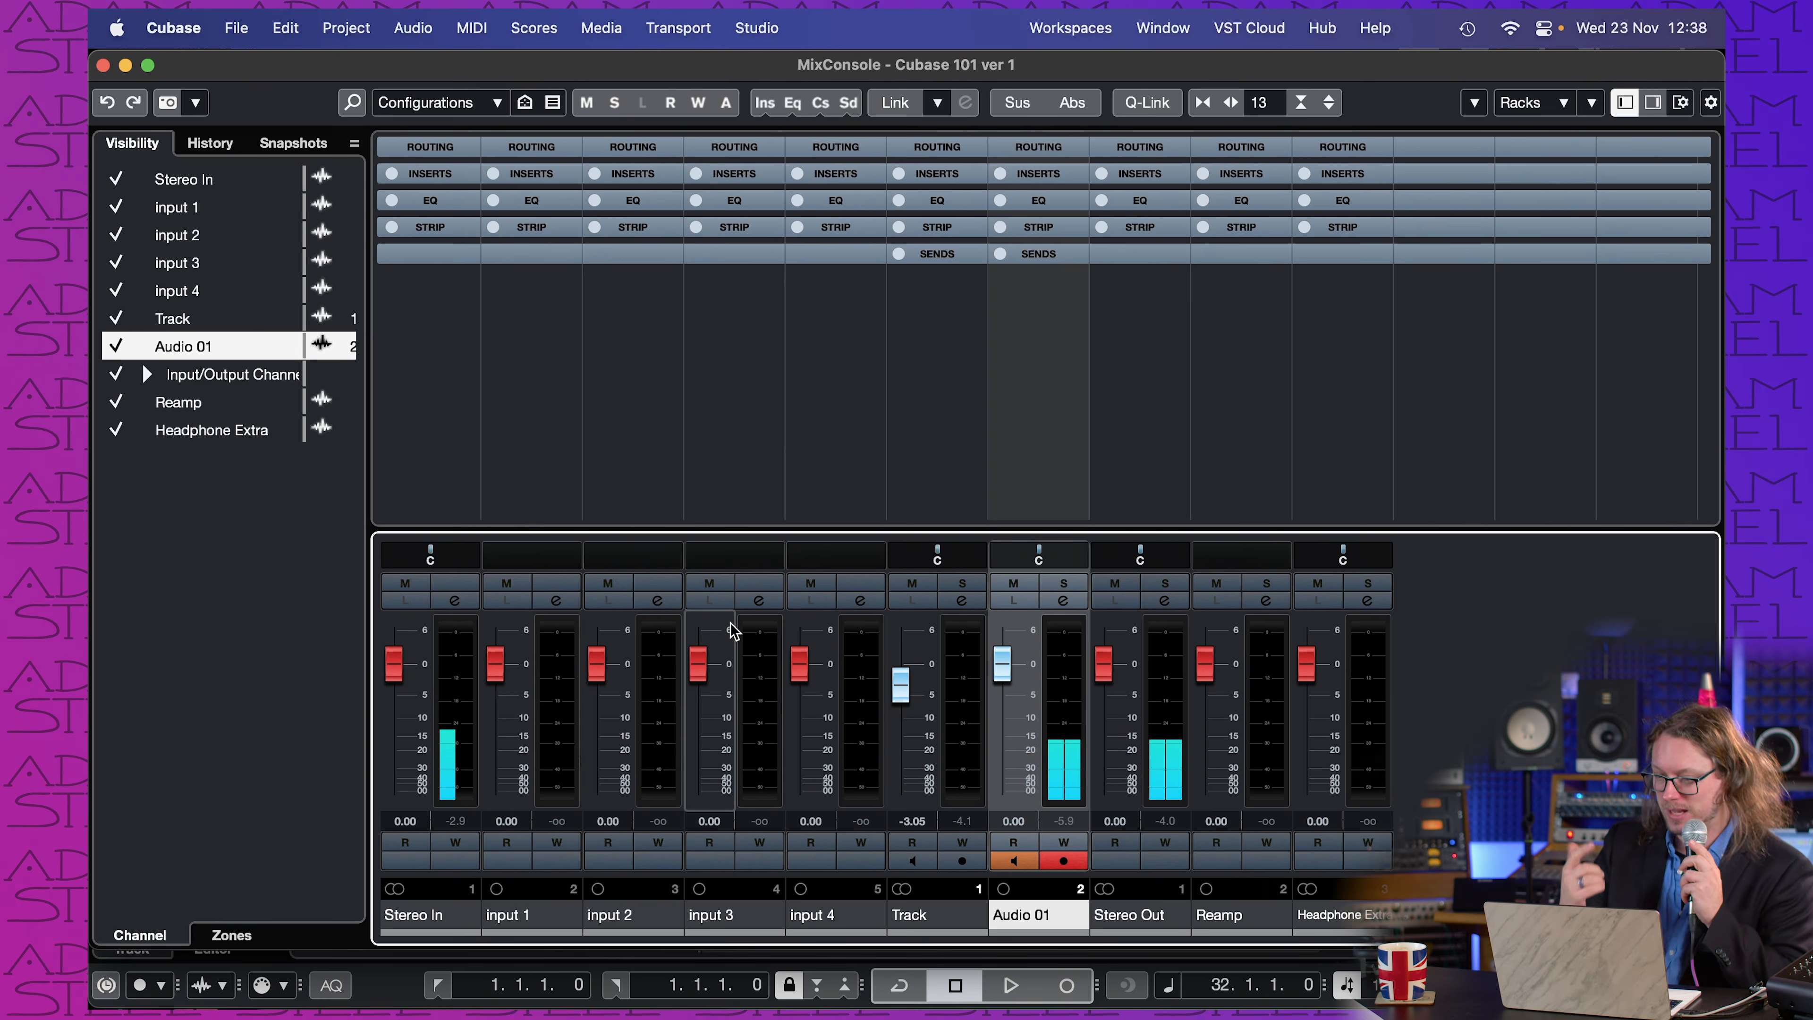
pyautogui.click(1014, 860)
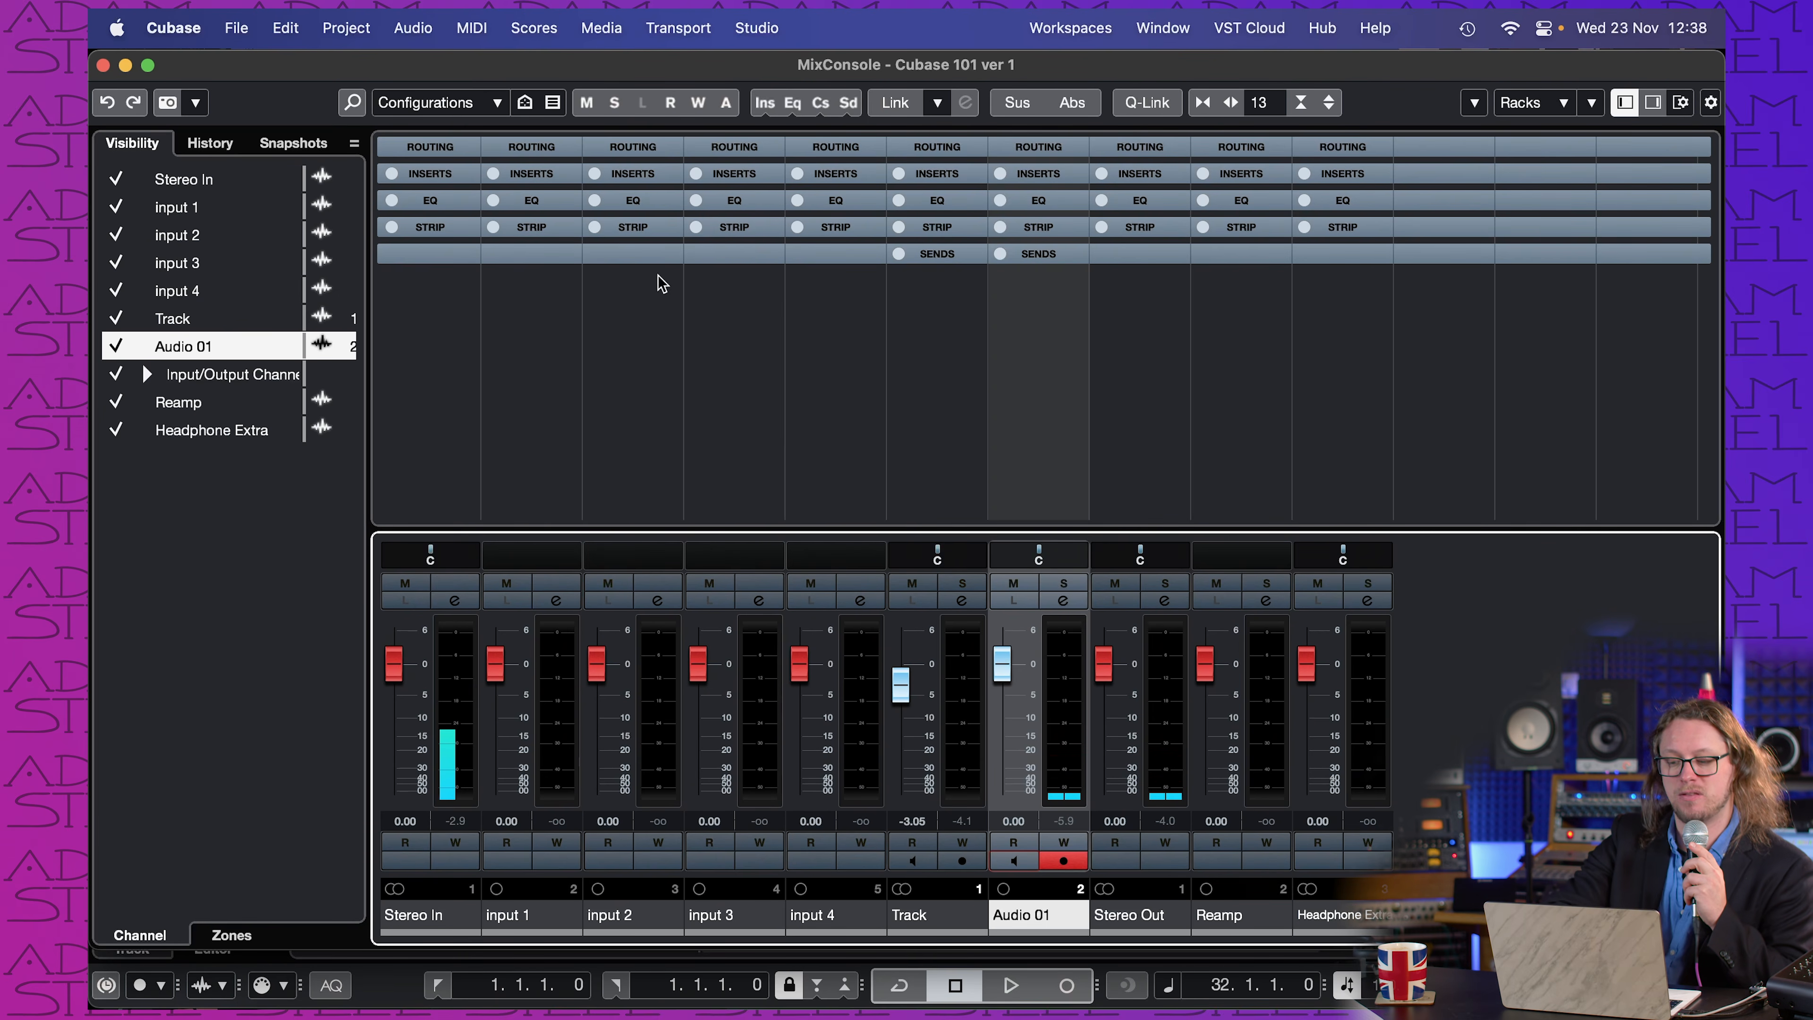
pyautogui.click(756, 28)
pyautogui.click(790, 107)
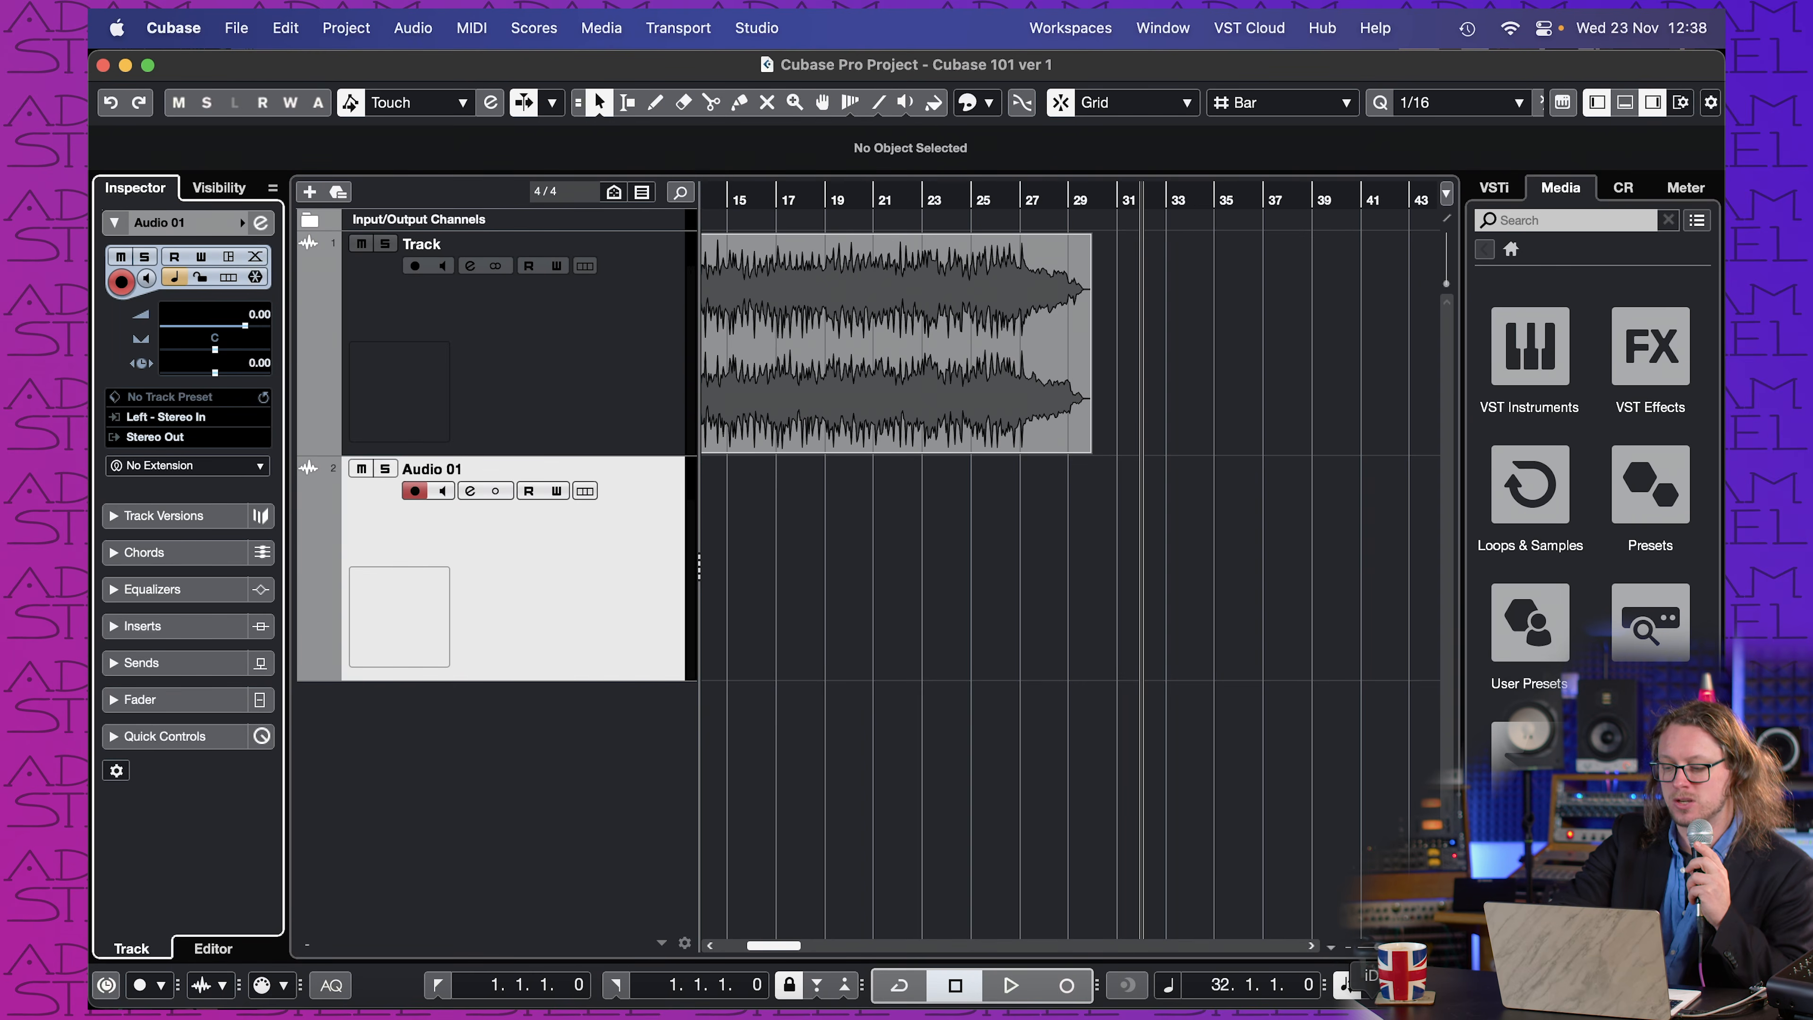
# Step: Switch to the Audient iD mixer and raise the Mic 1 fader to about 0 dB for direct monitoring
pyautogui.click(1260, 1017)
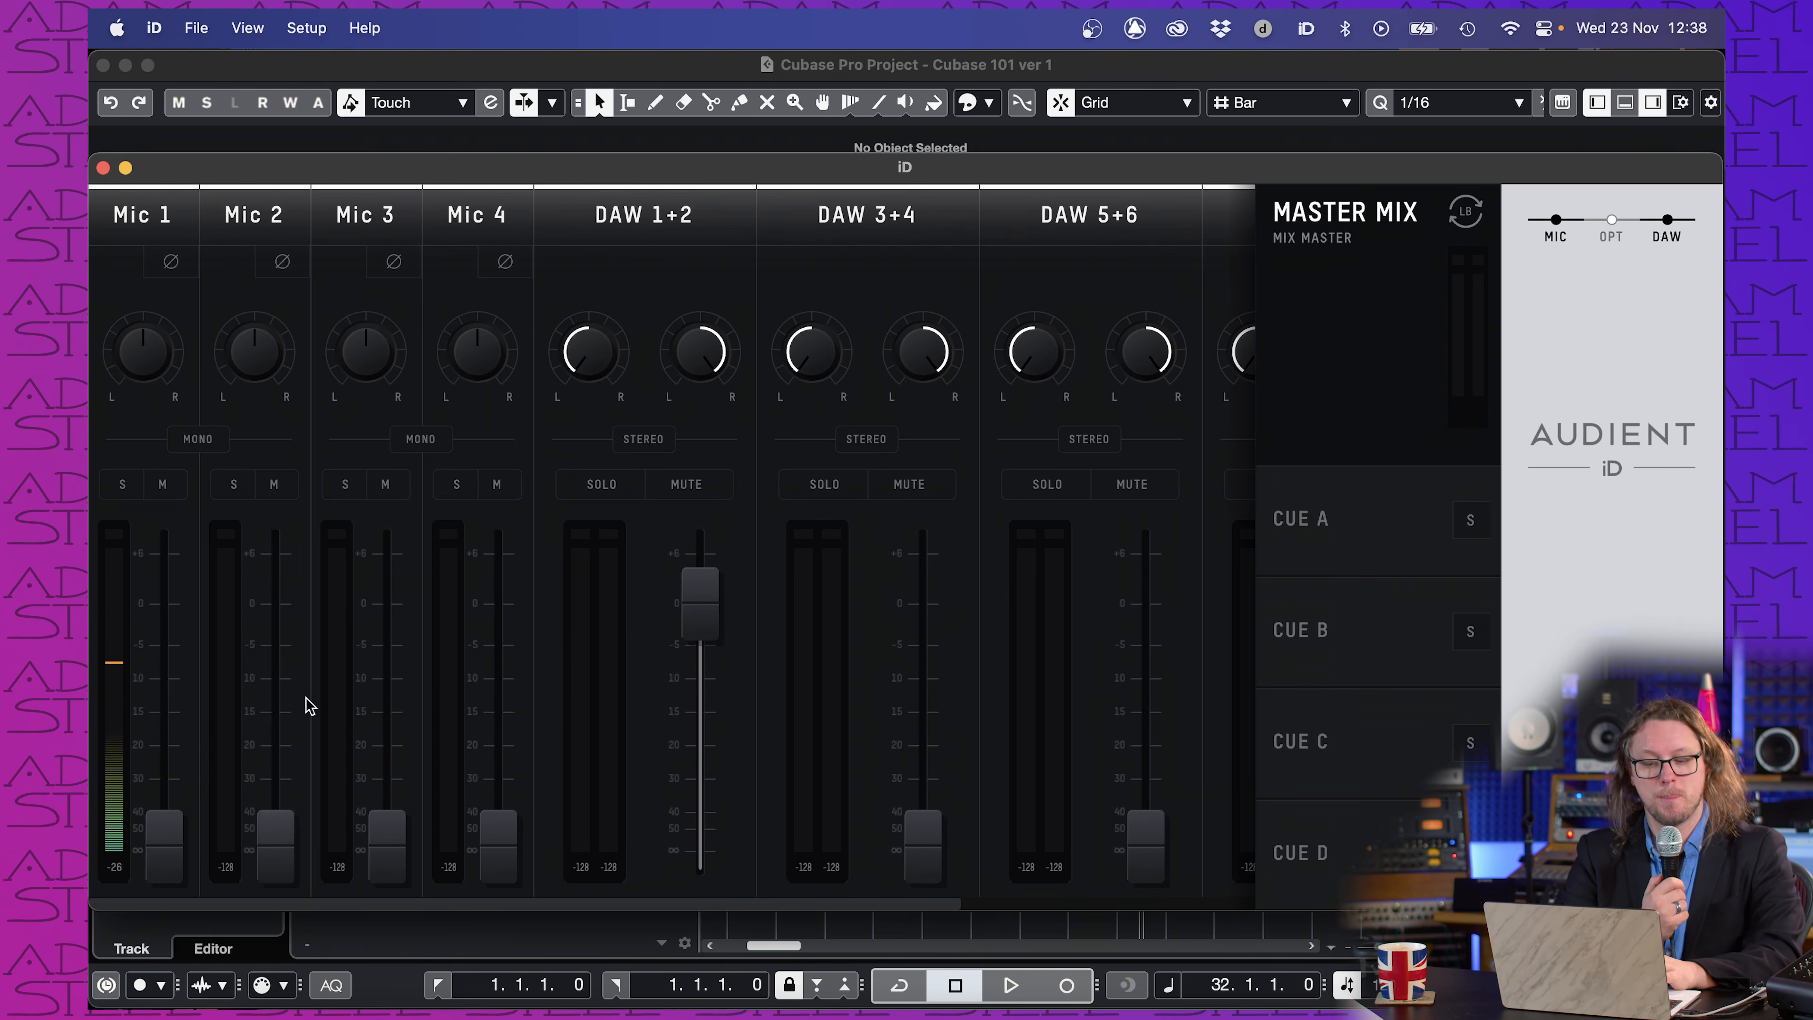
pyautogui.moveTo(142, 848); pyautogui.dragTo(190, 604)
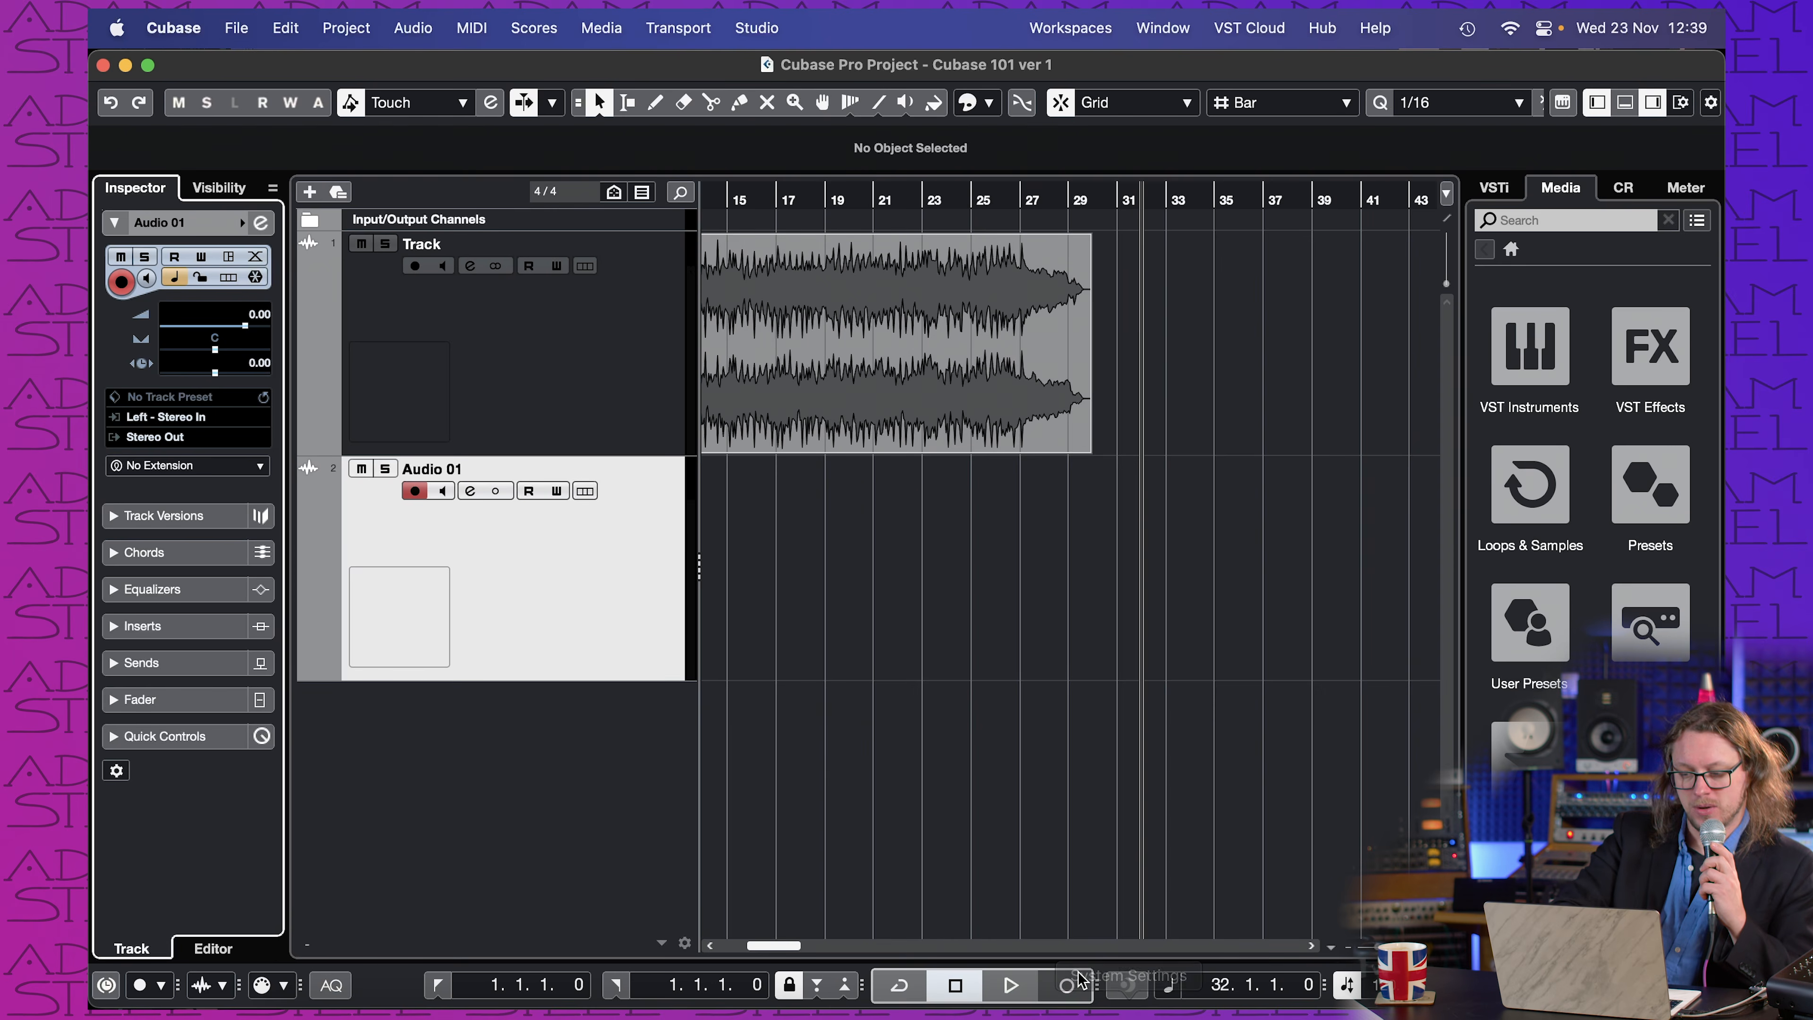
# Step: Record a take about three and a half bars long on Audio 01 from bar 32 and play it back
pyautogui.click(1071, 984)
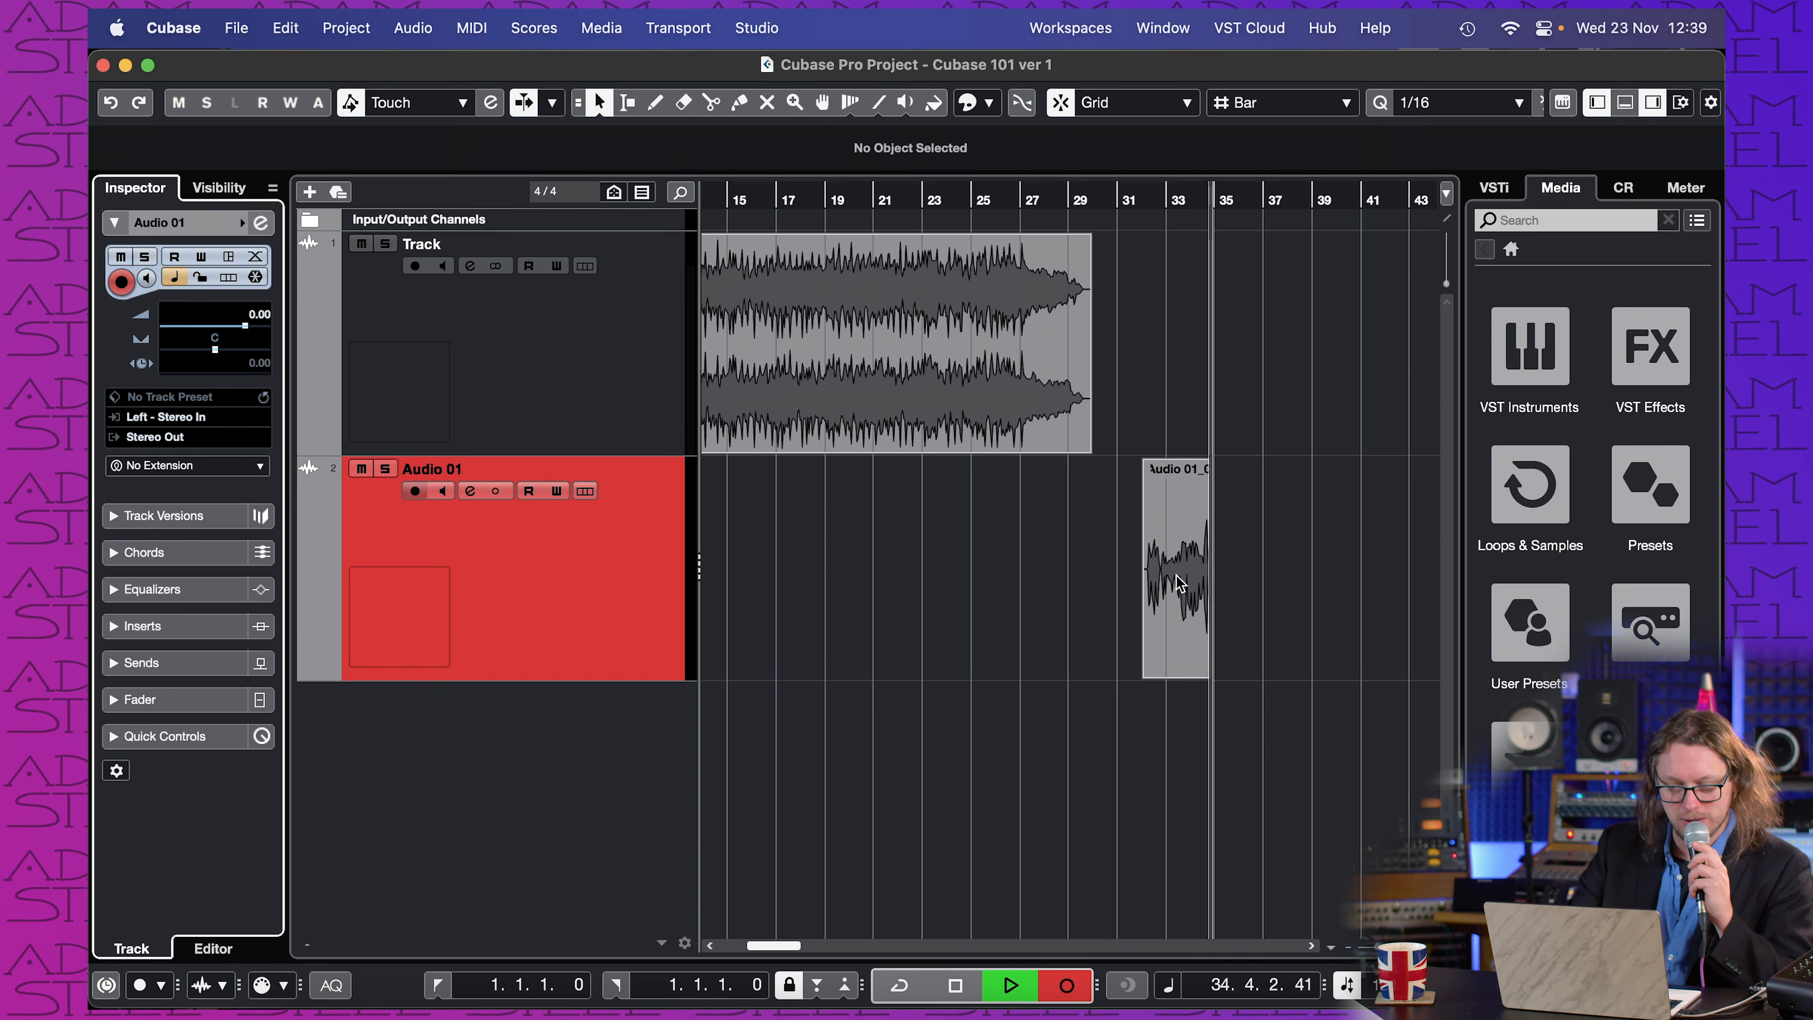
pyautogui.press('space')
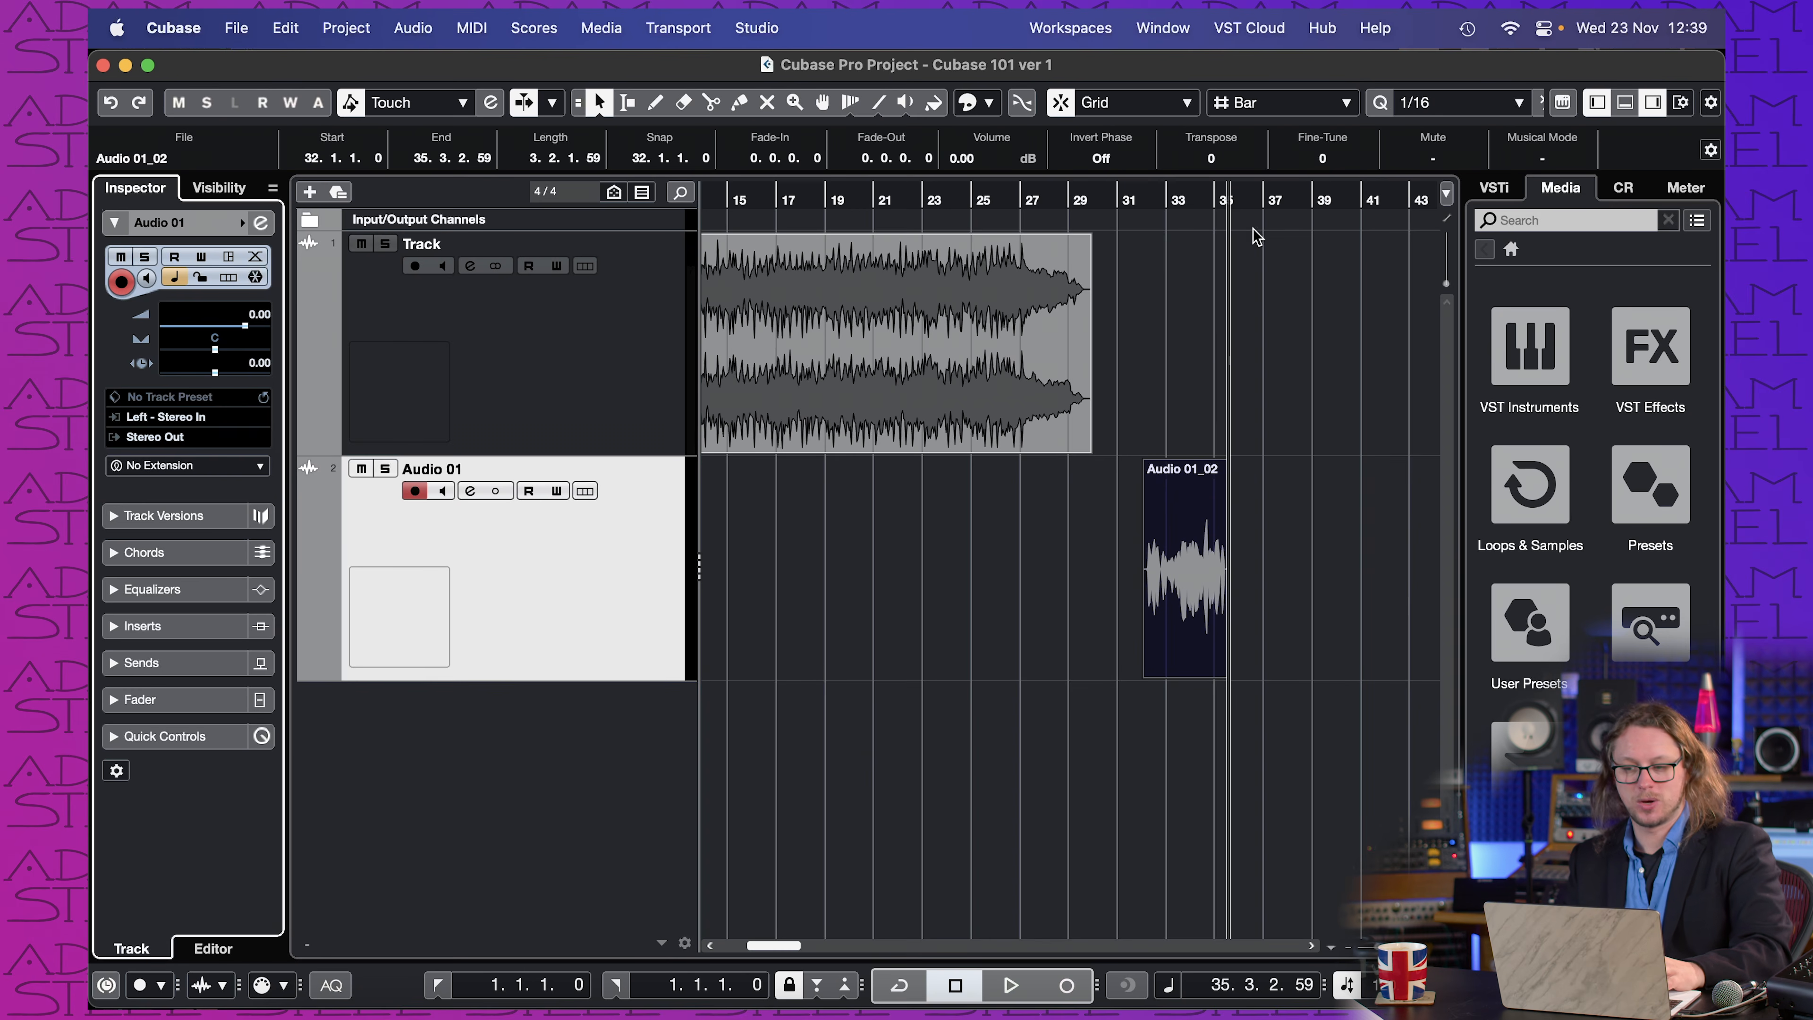
pyautogui.click(1166, 197)
pyautogui.press('space')
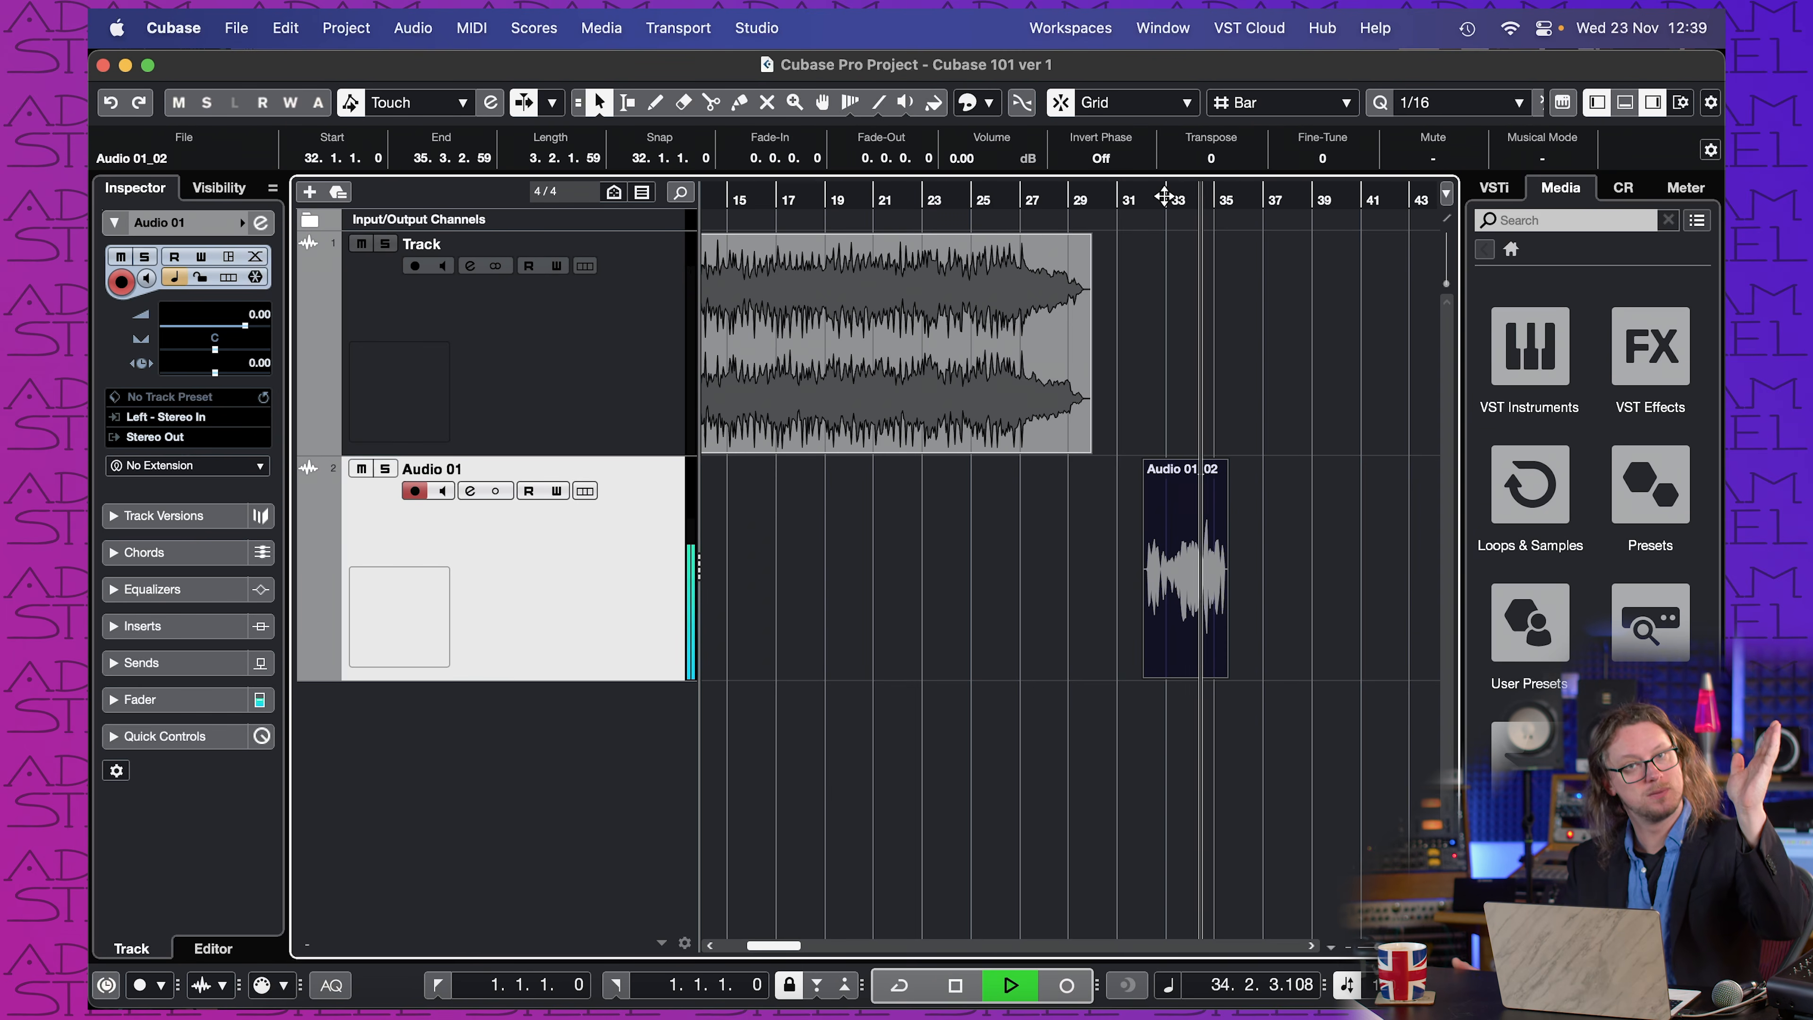
pyautogui.press('space')
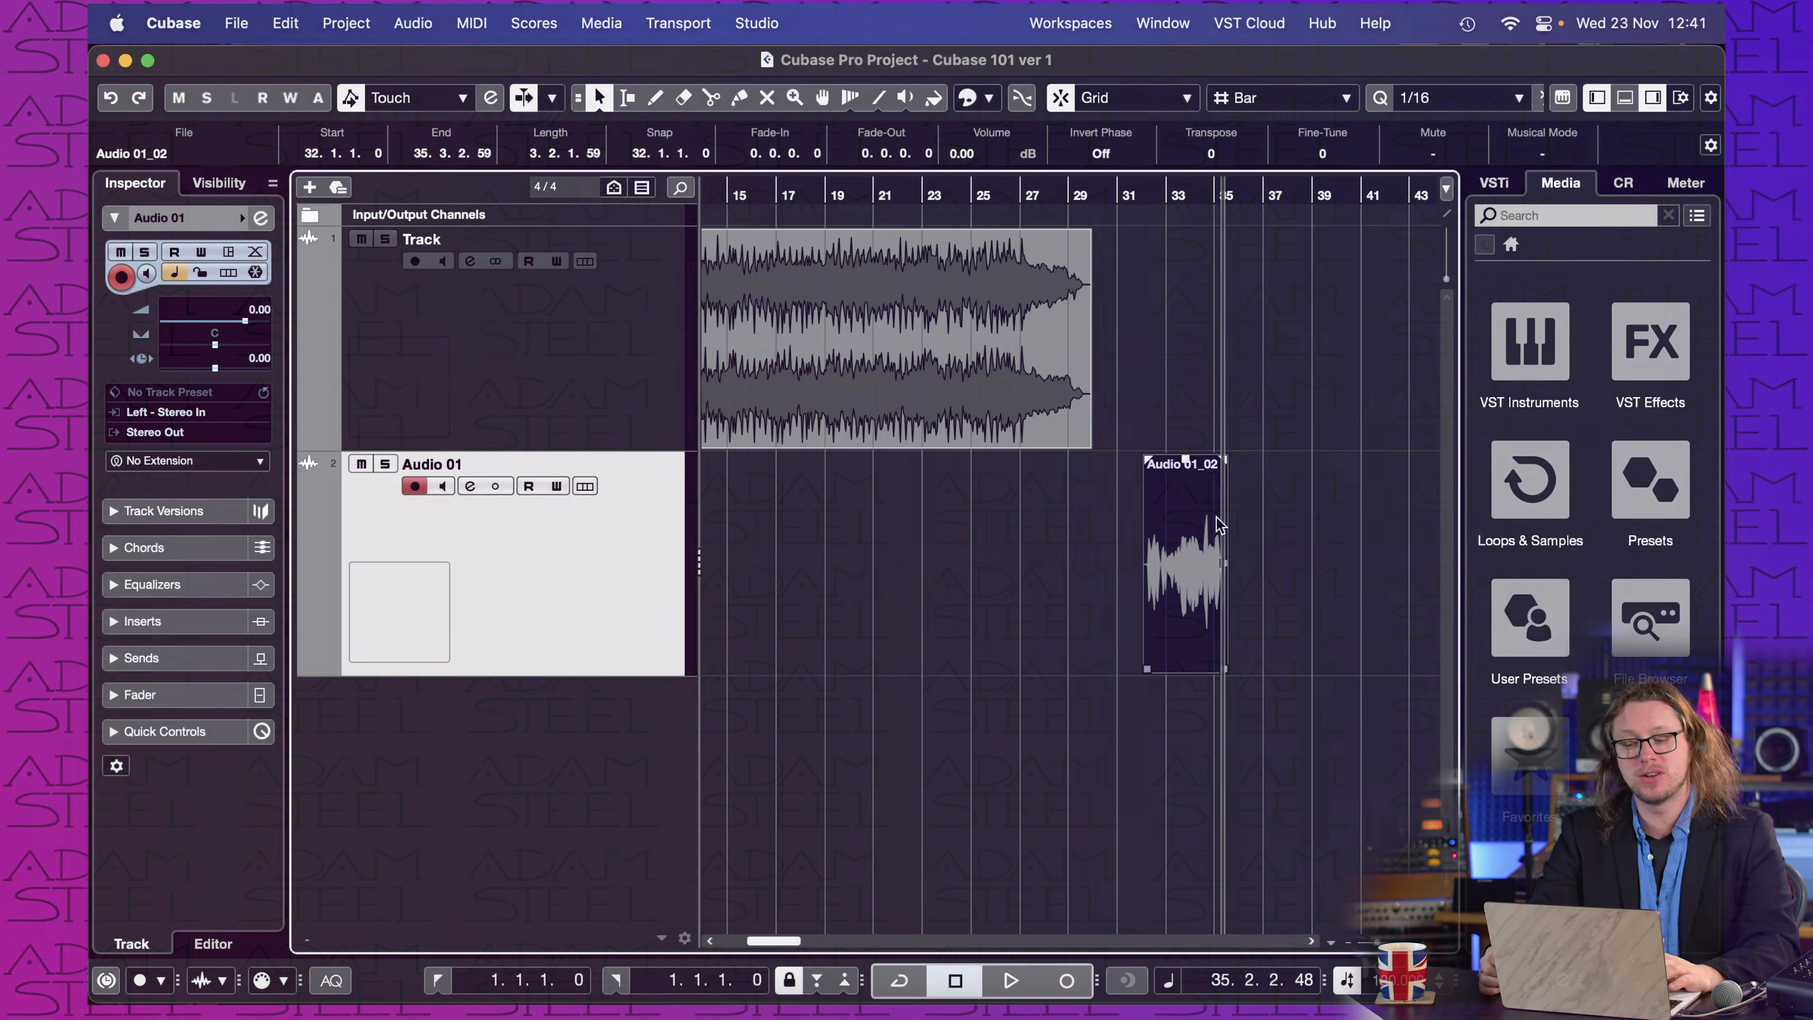
# Step: Move the recorded take on Audio 01 to start at bar 18, below the imported stereo mix
pyautogui.moveTo(1201, 473); pyautogui.dragTo(869, 474)
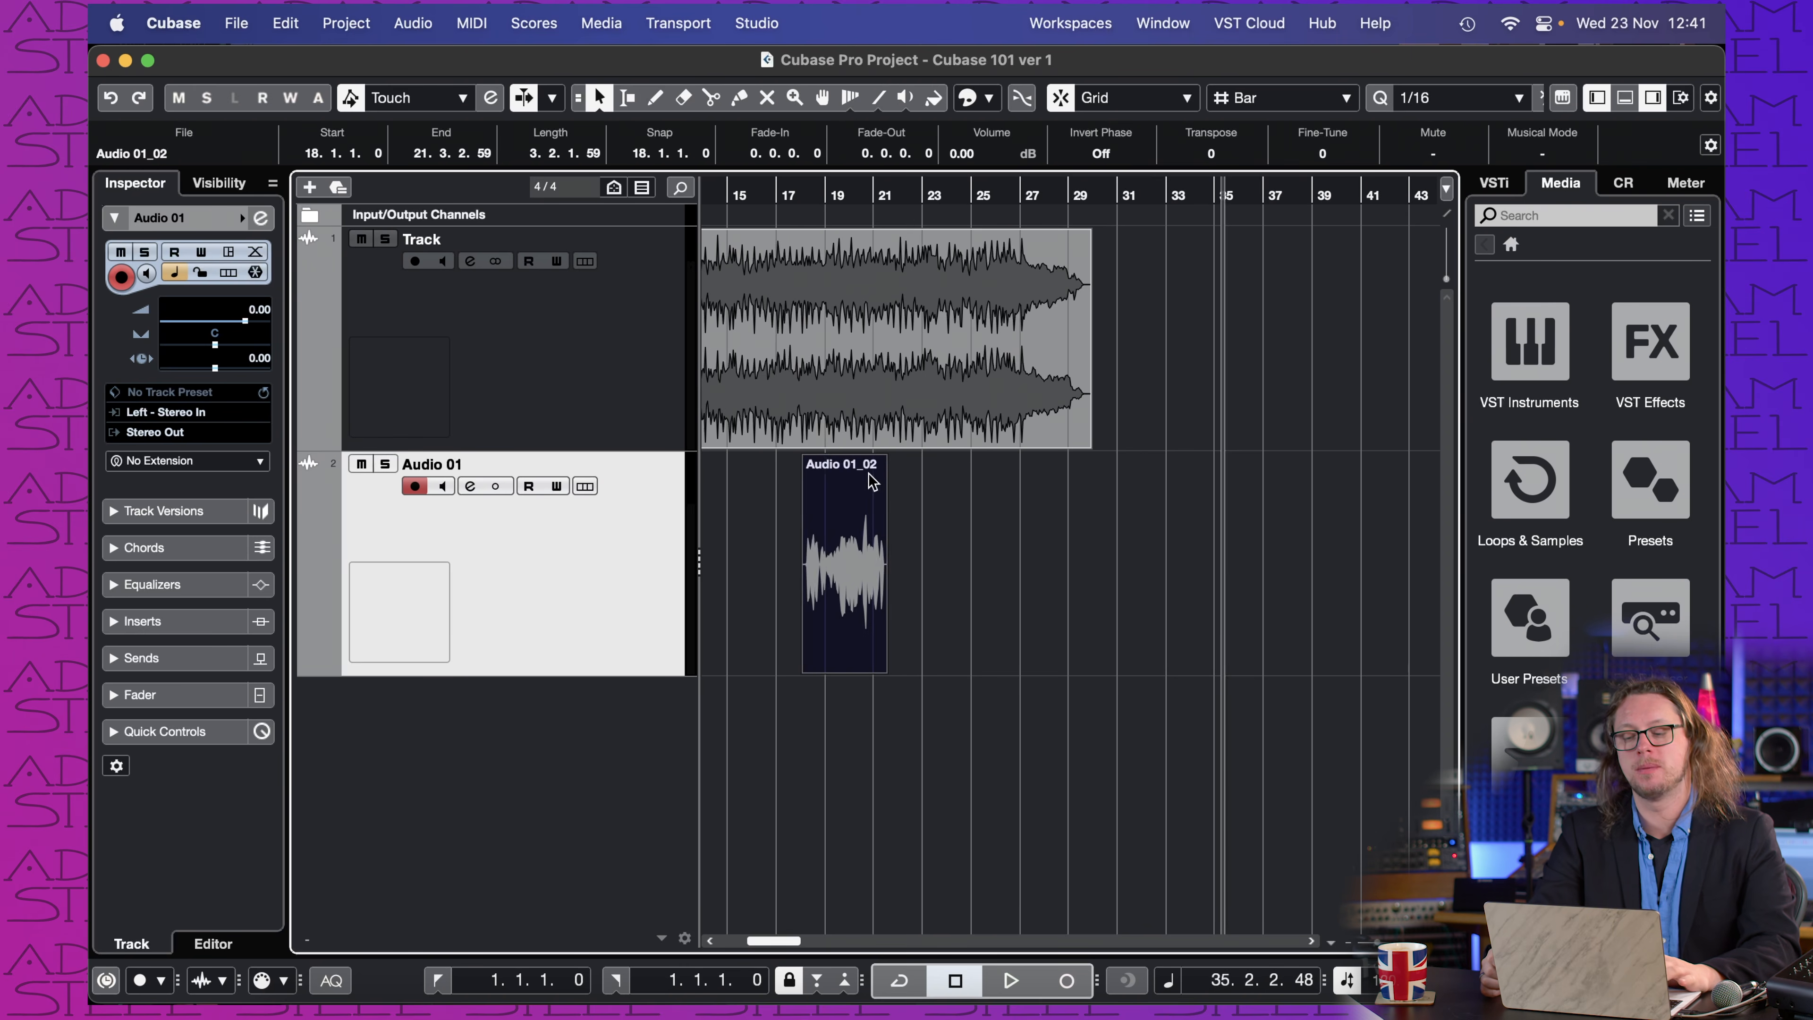
pyautogui.hscroll(-1, 834, 539)
pyautogui.hscroll(-3, 838, 546)
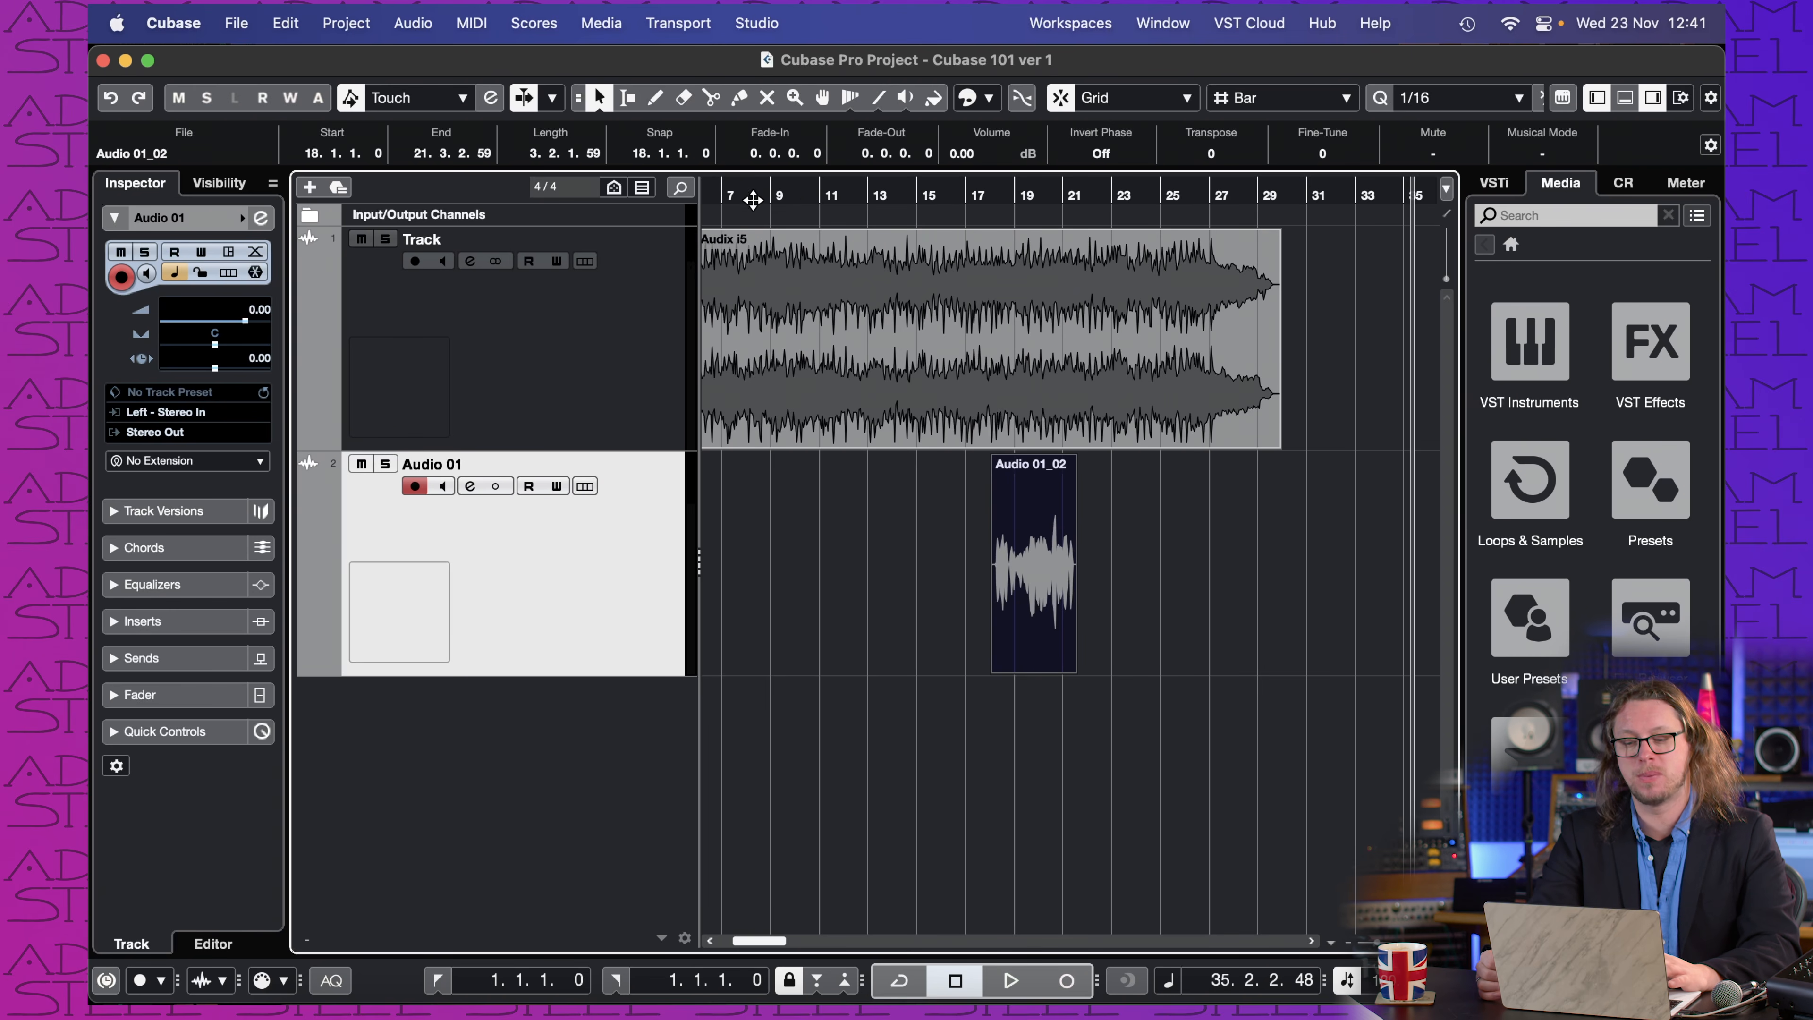
# Step: Try several project cursor positions along the ruler, settle on bar 18, and play both tracks together
pyautogui.click(752, 192)
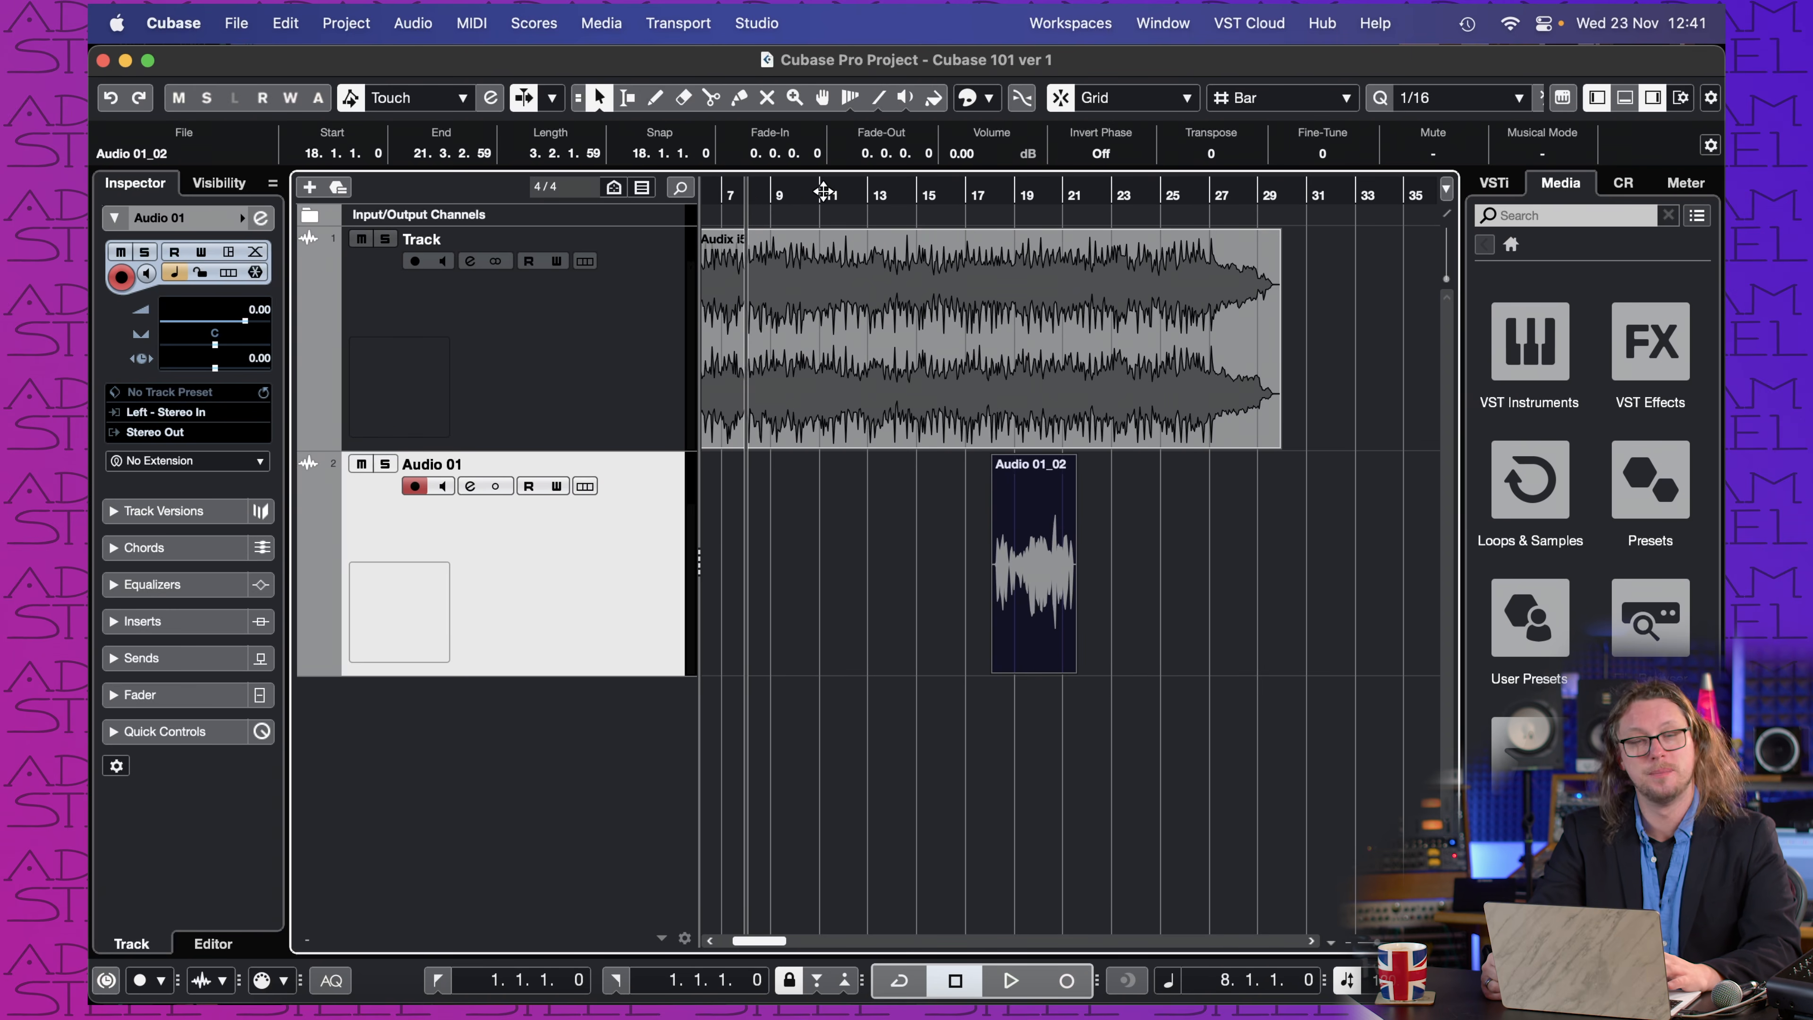
pyautogui.click(823, 191)
pyautogui.click(877, 189)
pyautogui.click(867, 189)
pyautogui.click(917, 189)
pyautogui.click(966, 192)
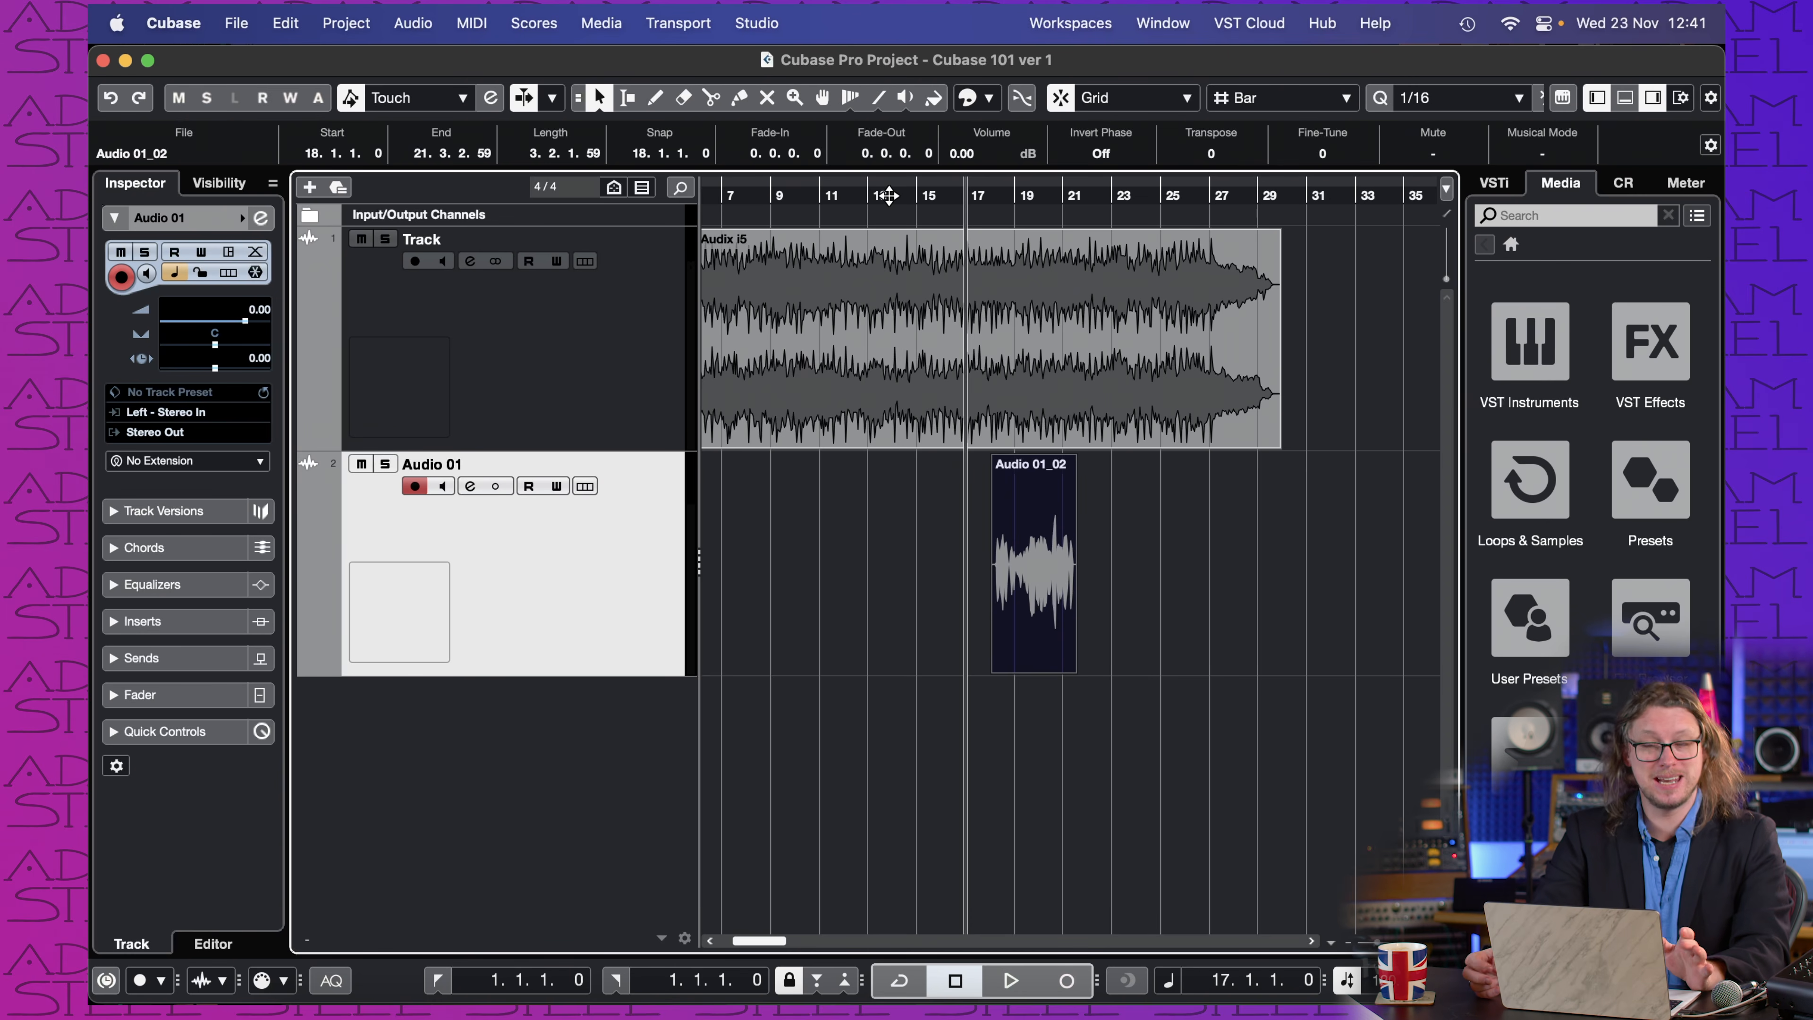
pyautogui.click(990, 194)
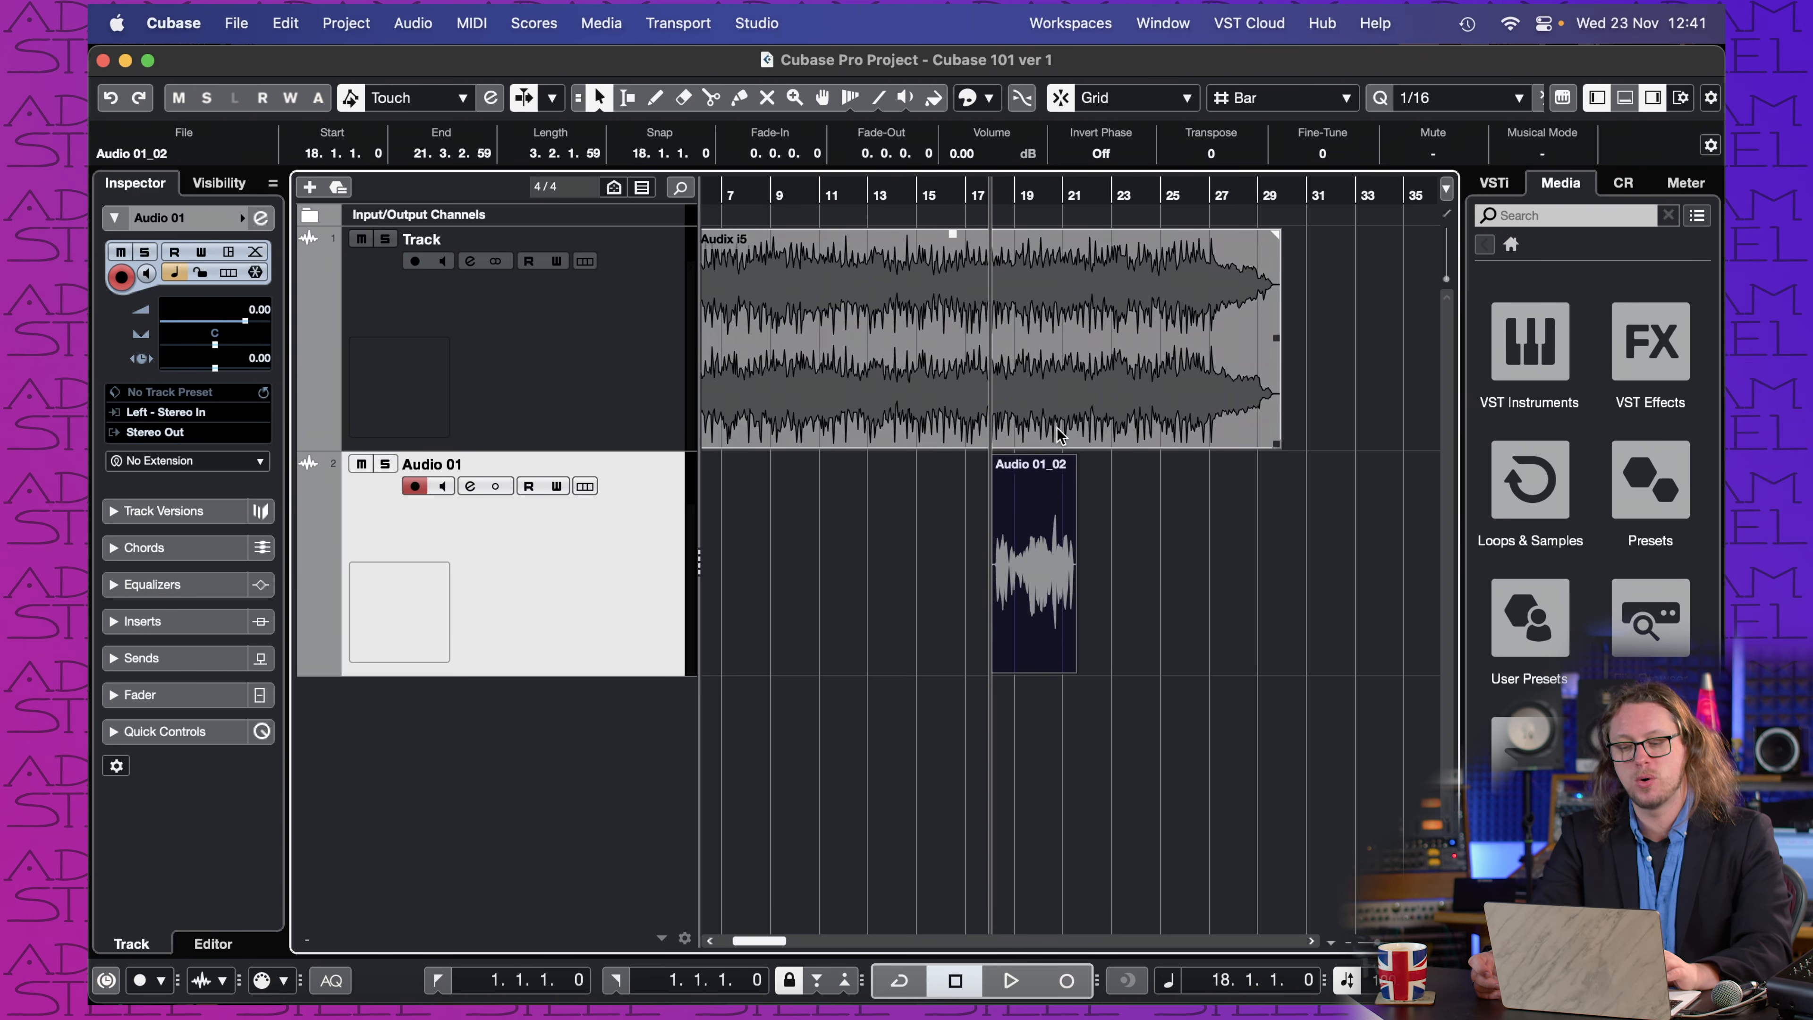
pyautogui.press('space')
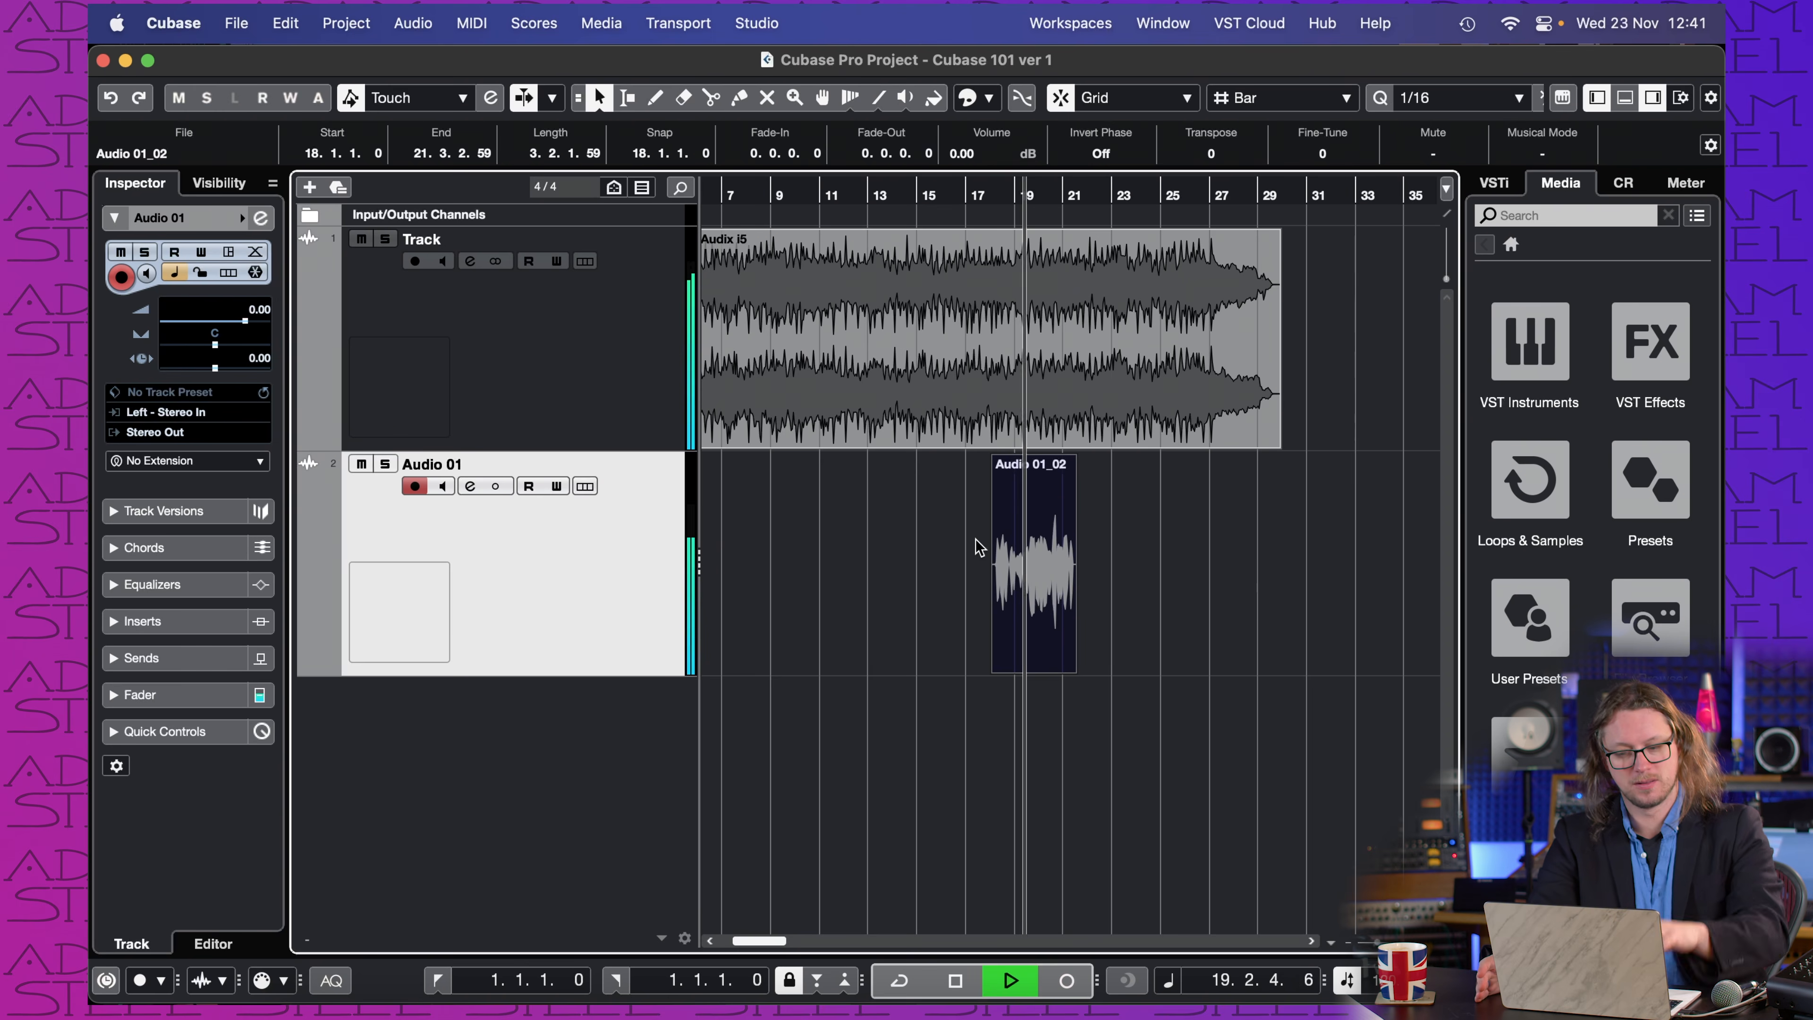
pyautogui.press('space')
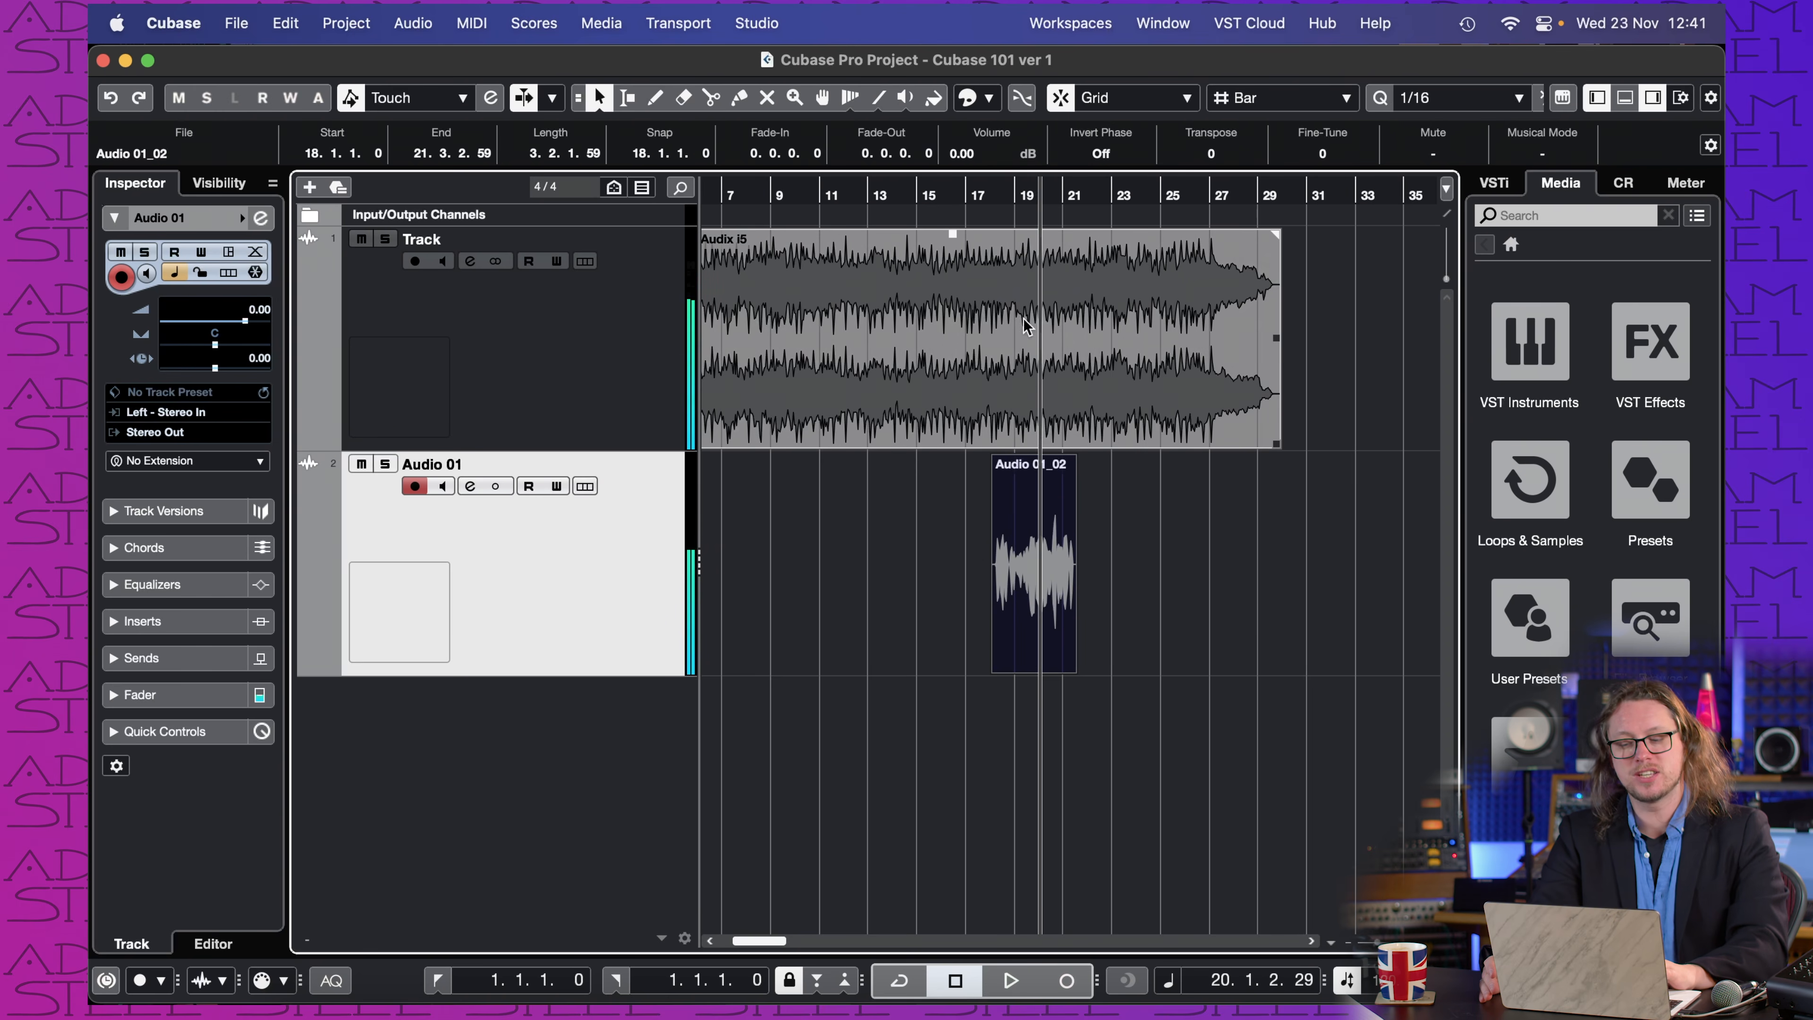
# Step: Audition the recorded take alone from bar 18 with the imported mix track muted, and unmute that track
pyautogui.click(990, 193)
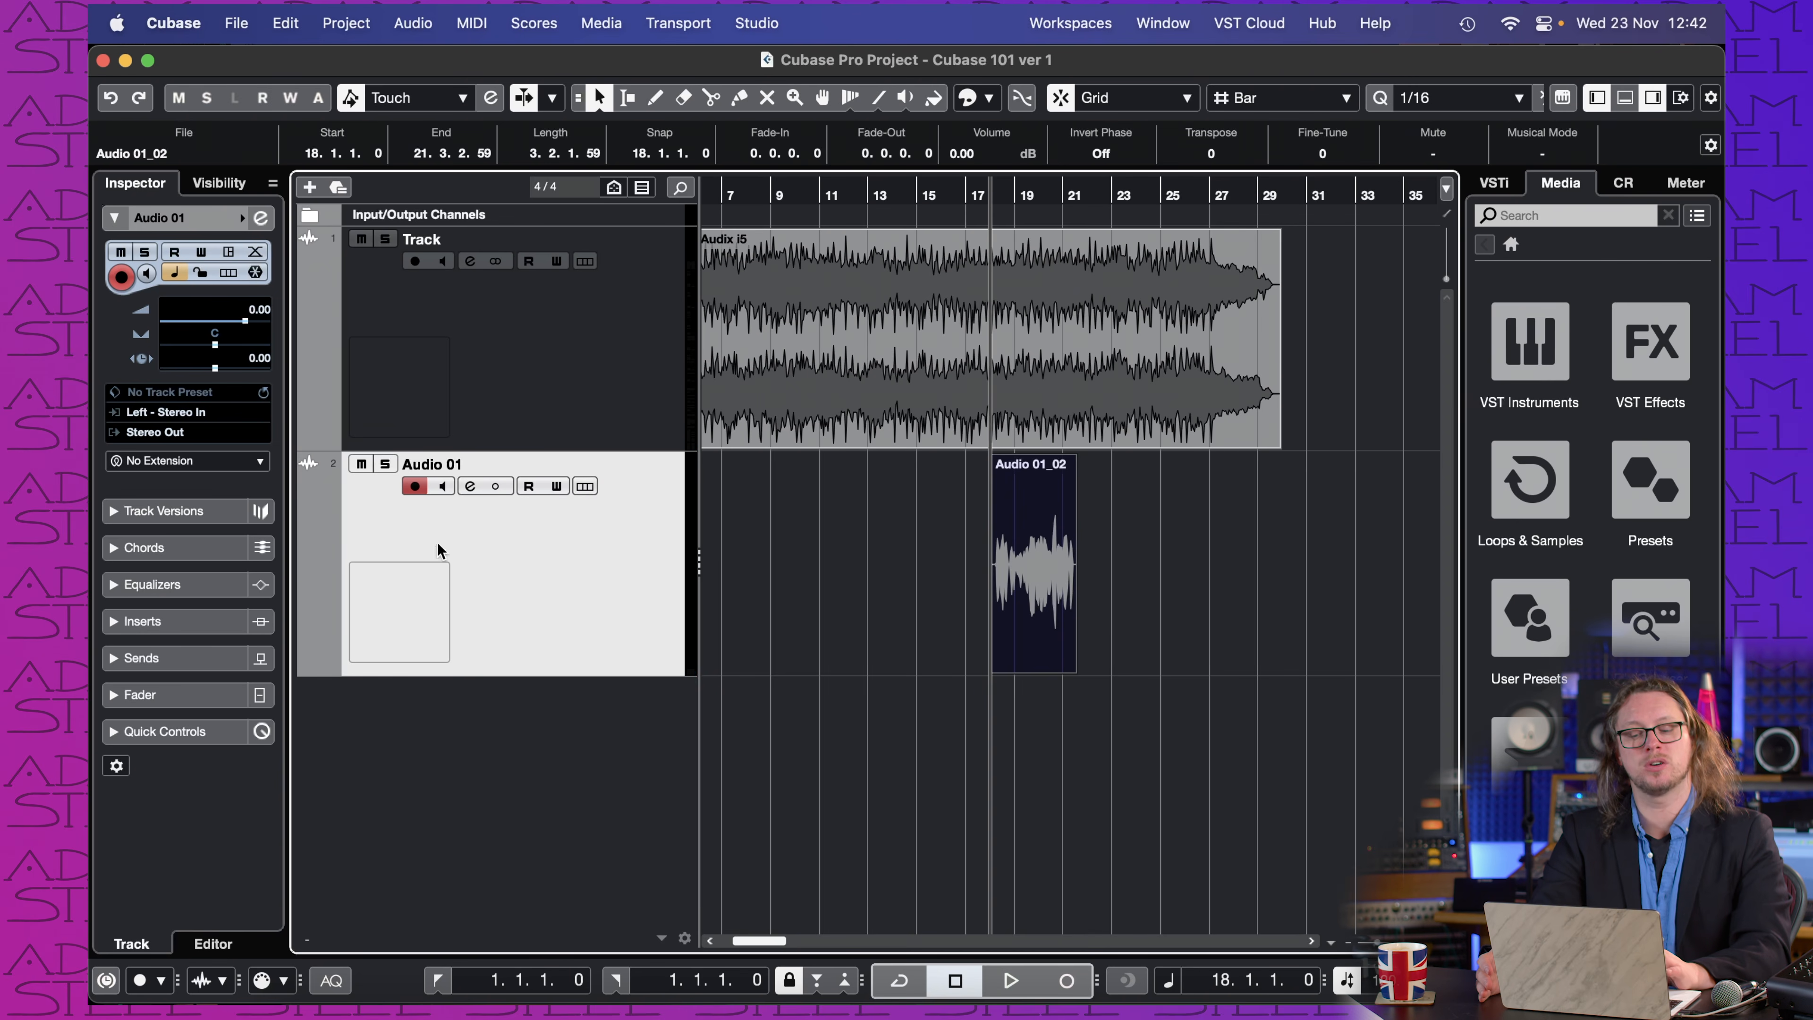
pyautogui.click(362, 240)
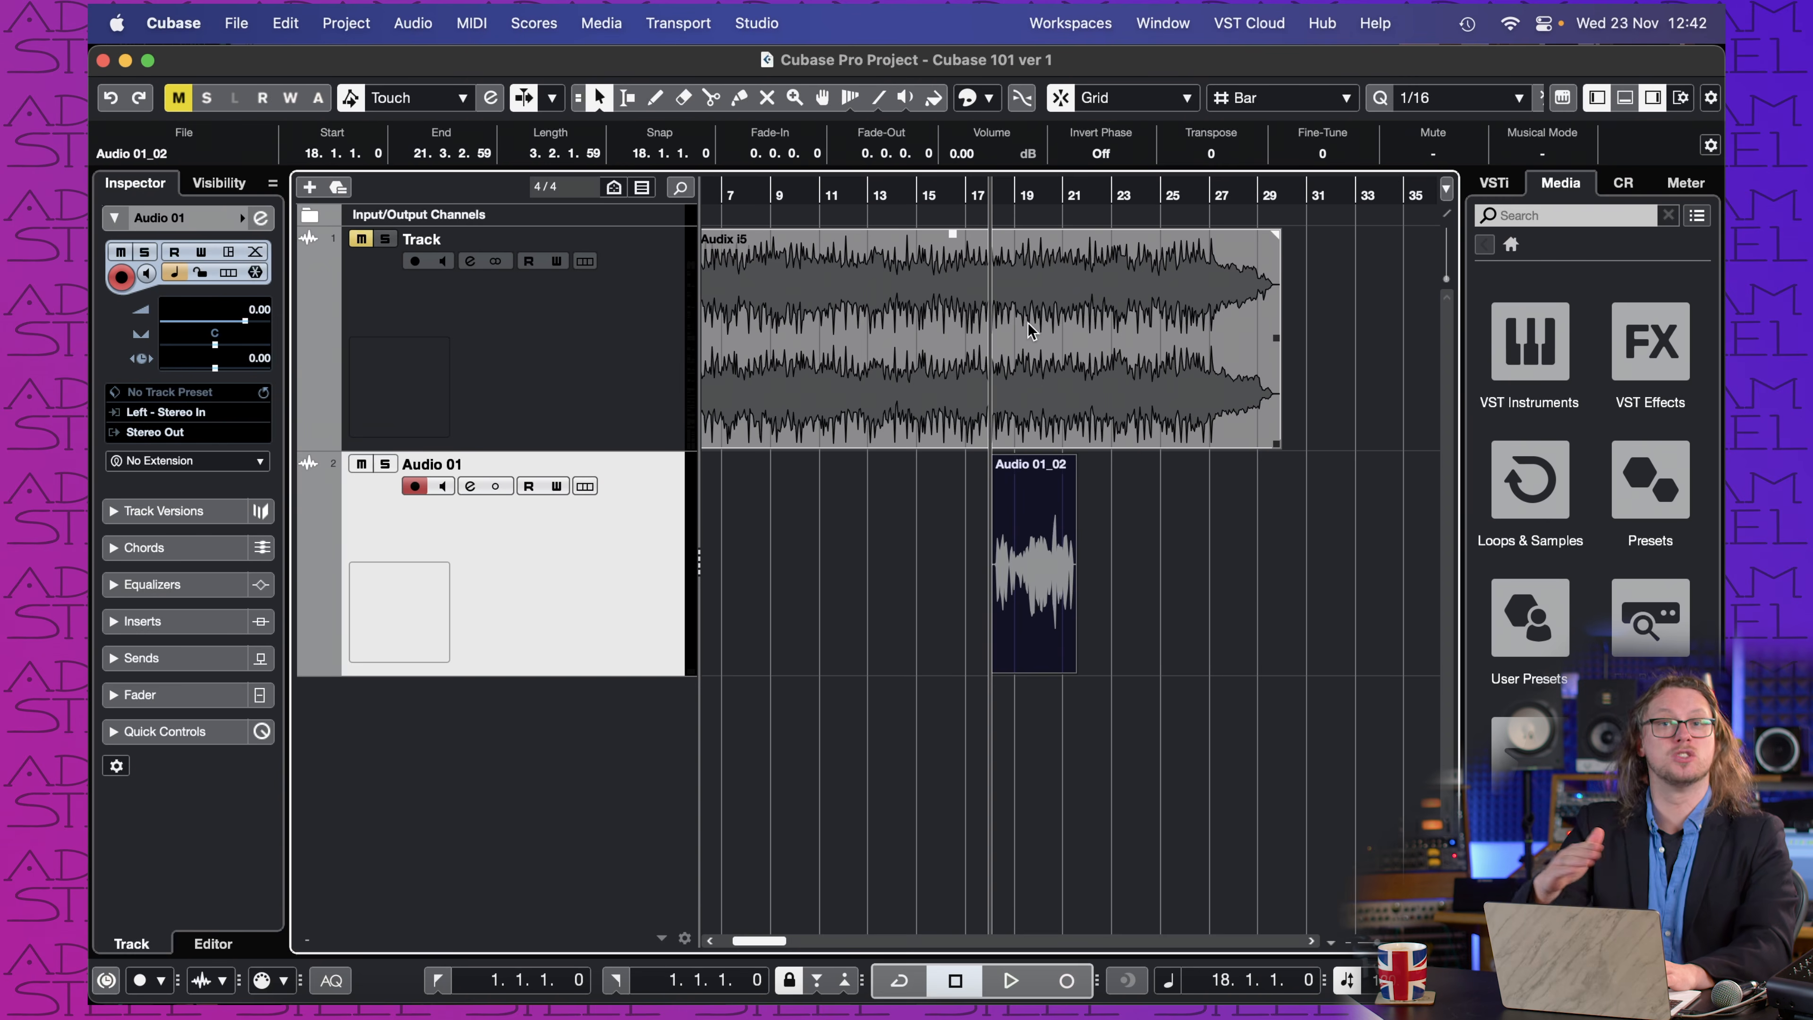
pyautogui.press('space')
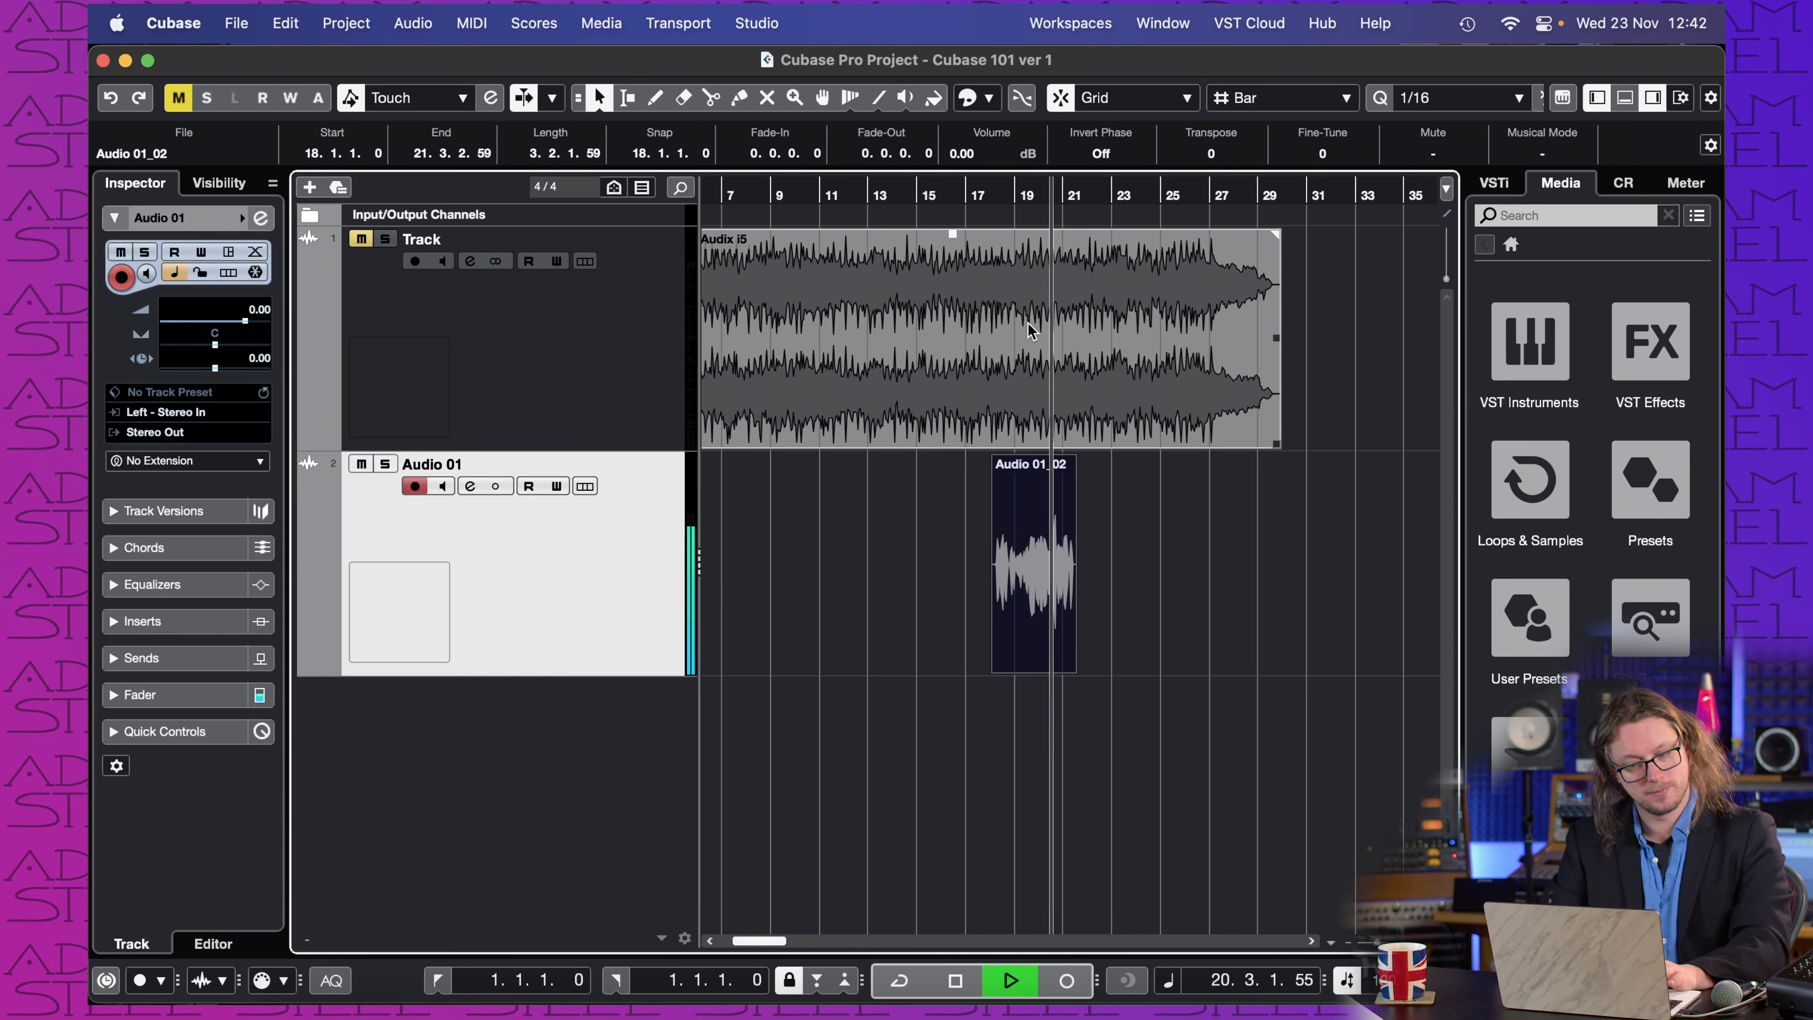
pyautogui.press('space')
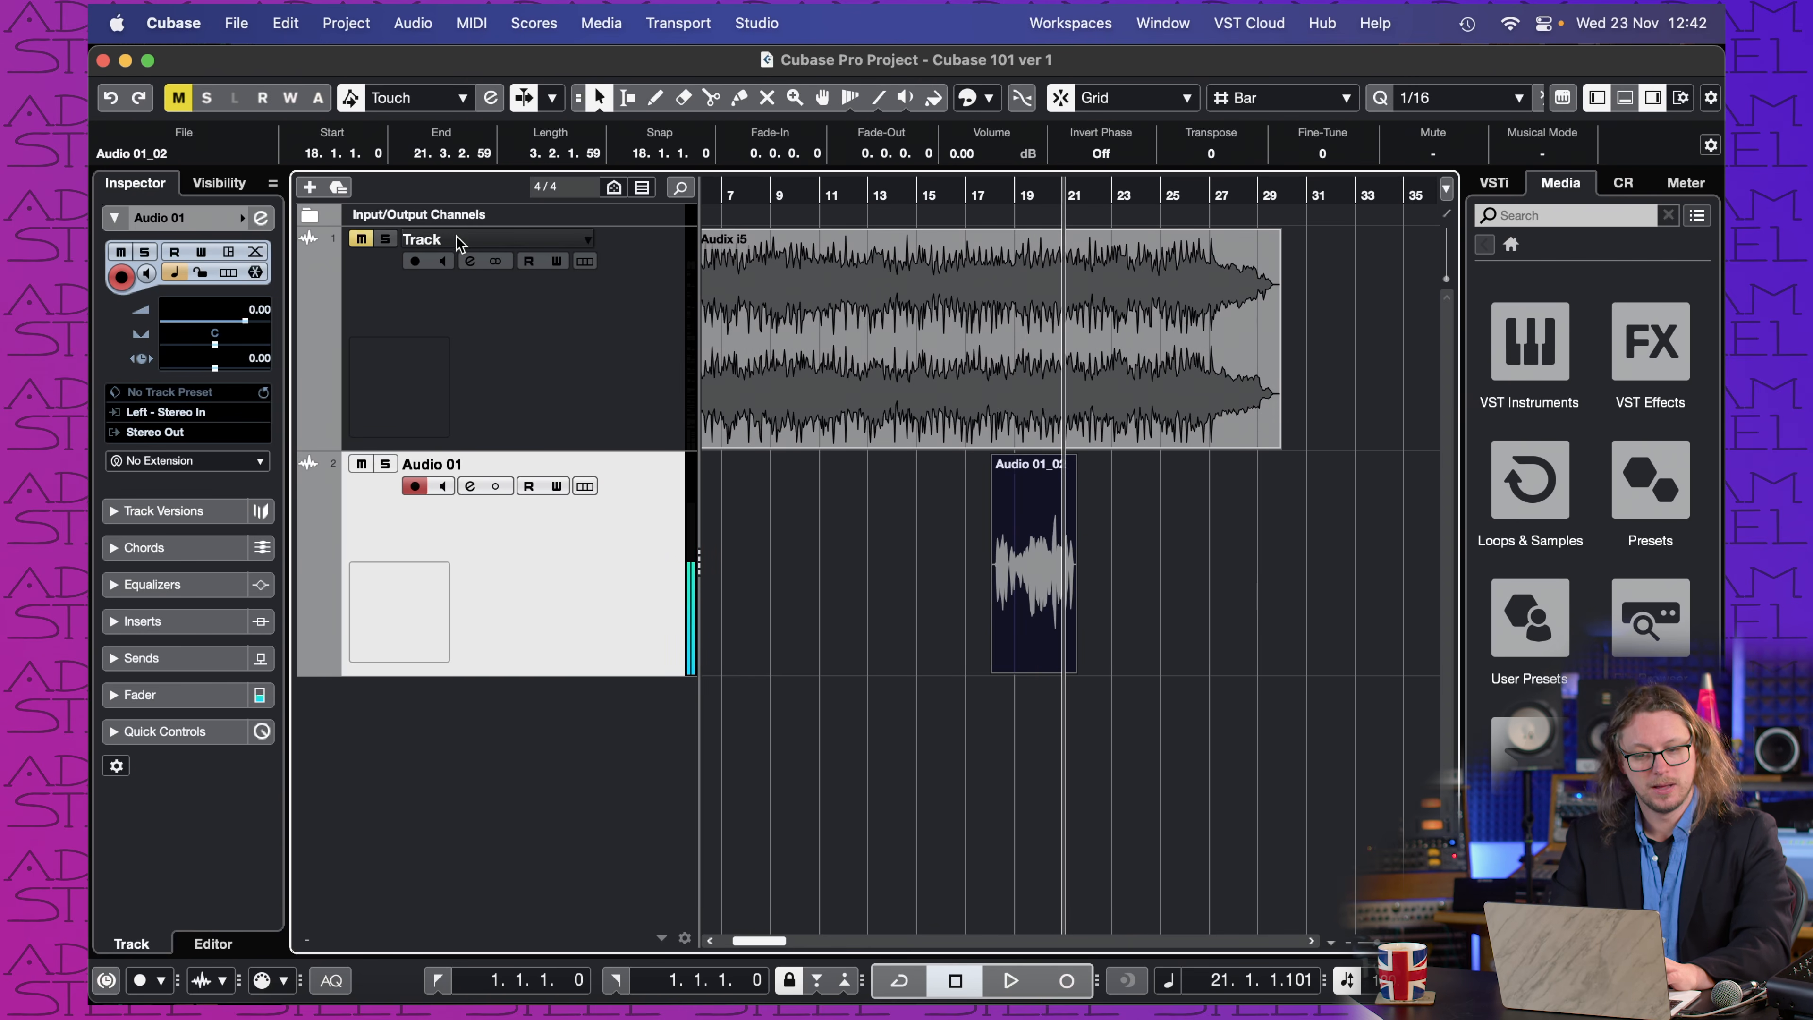
pyautogui.click(364, 243)
# Step: Play the recorded take and the imported mix together again from bar 18
pyautogui.click(992, 196)
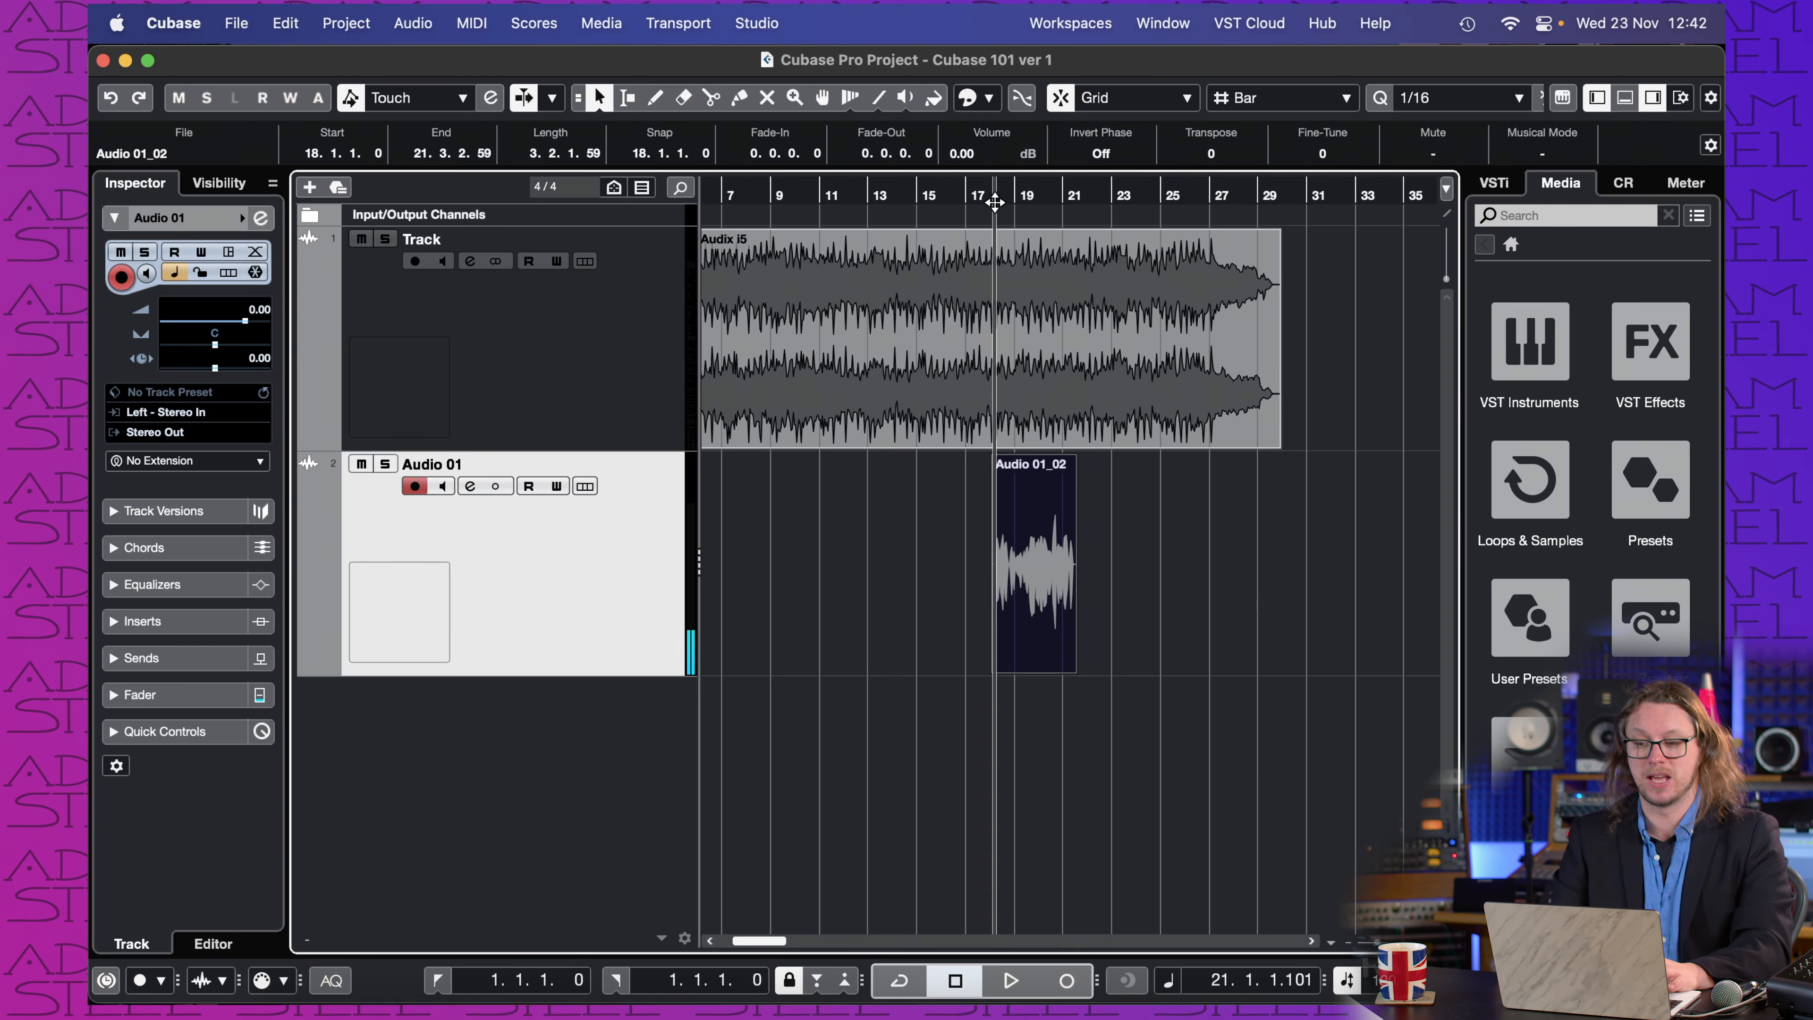
pyautogui.press('space')
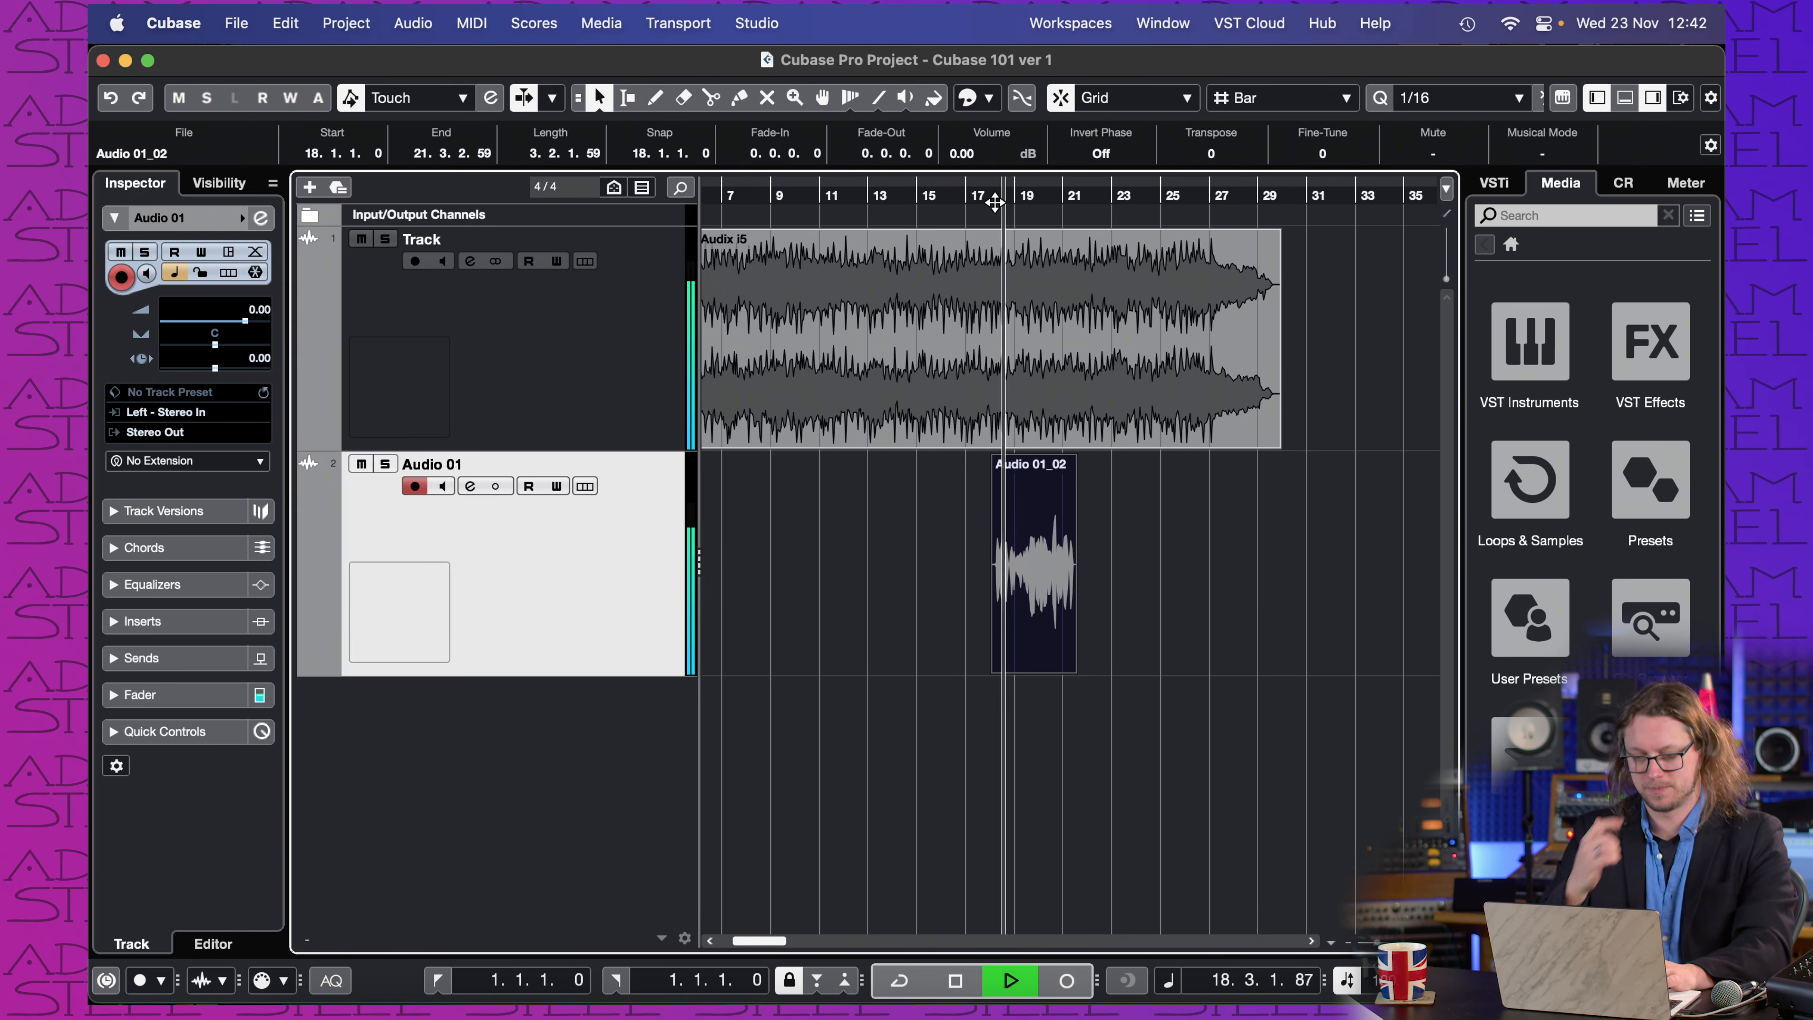
pyautogui.press('space')
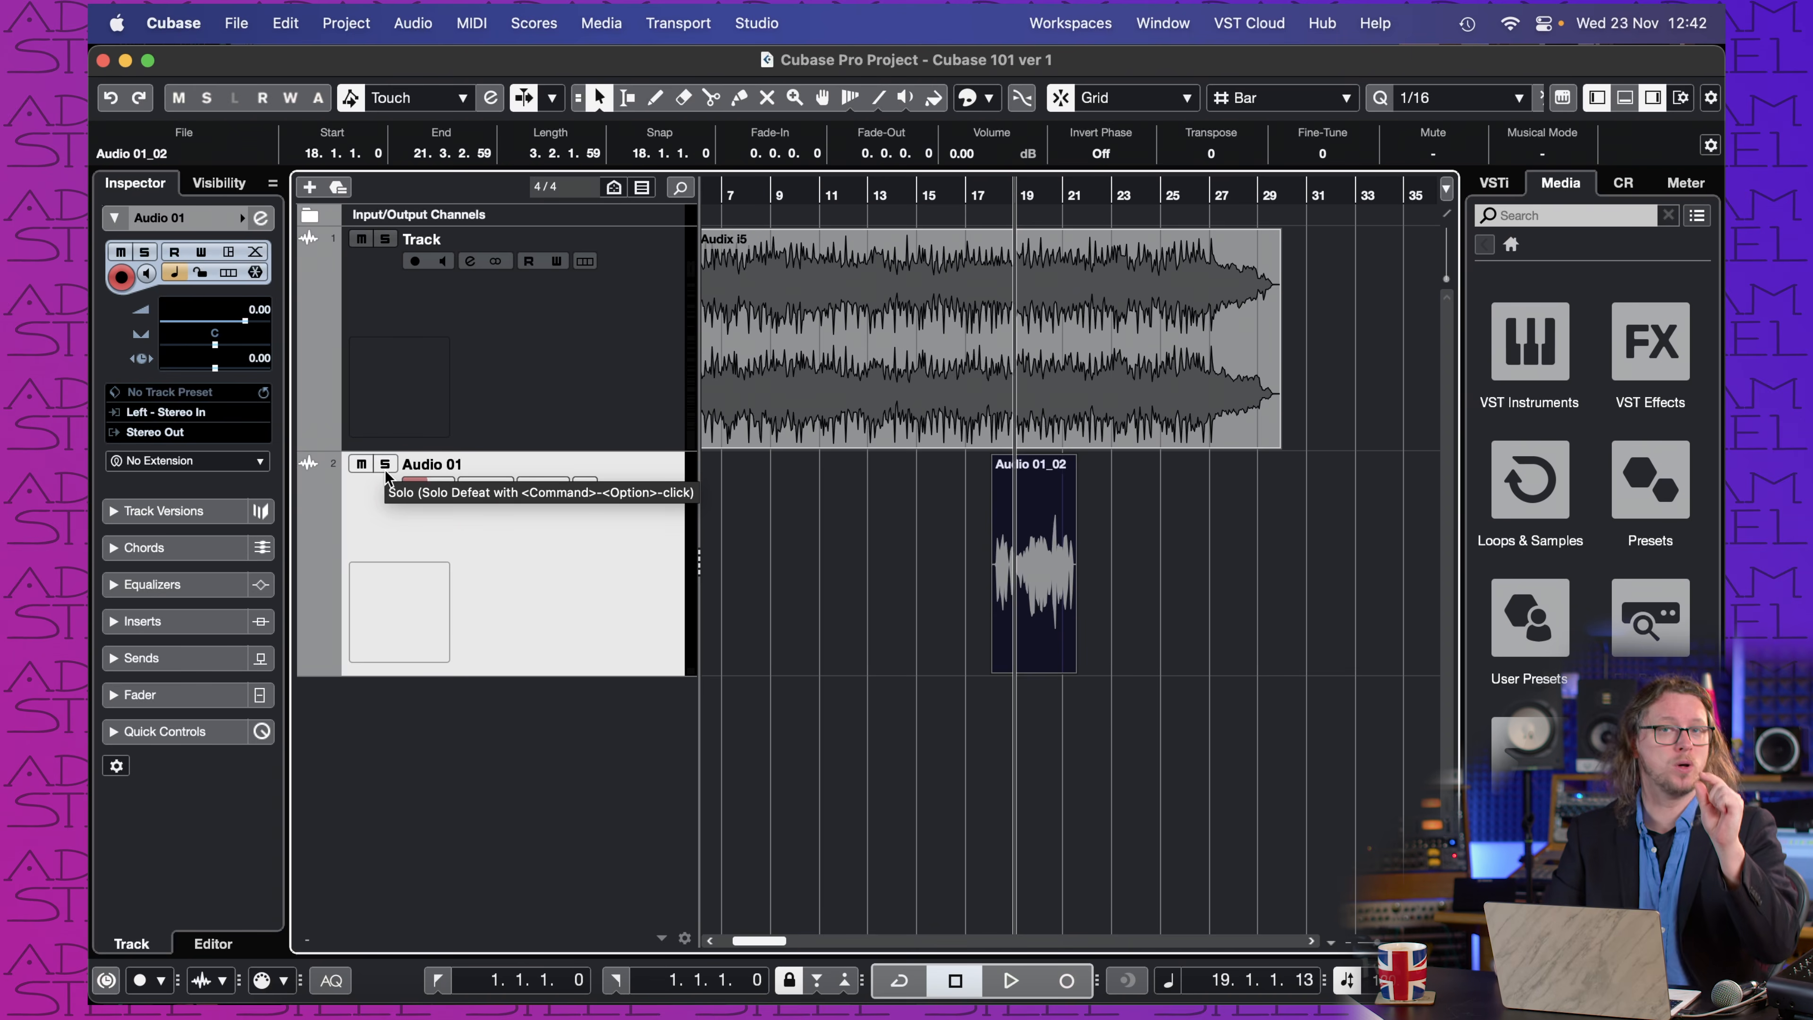
# Step: Toggle solo on the Audio 01 track and deactivate all solo states in the project
pyautogui.click(384, 463)
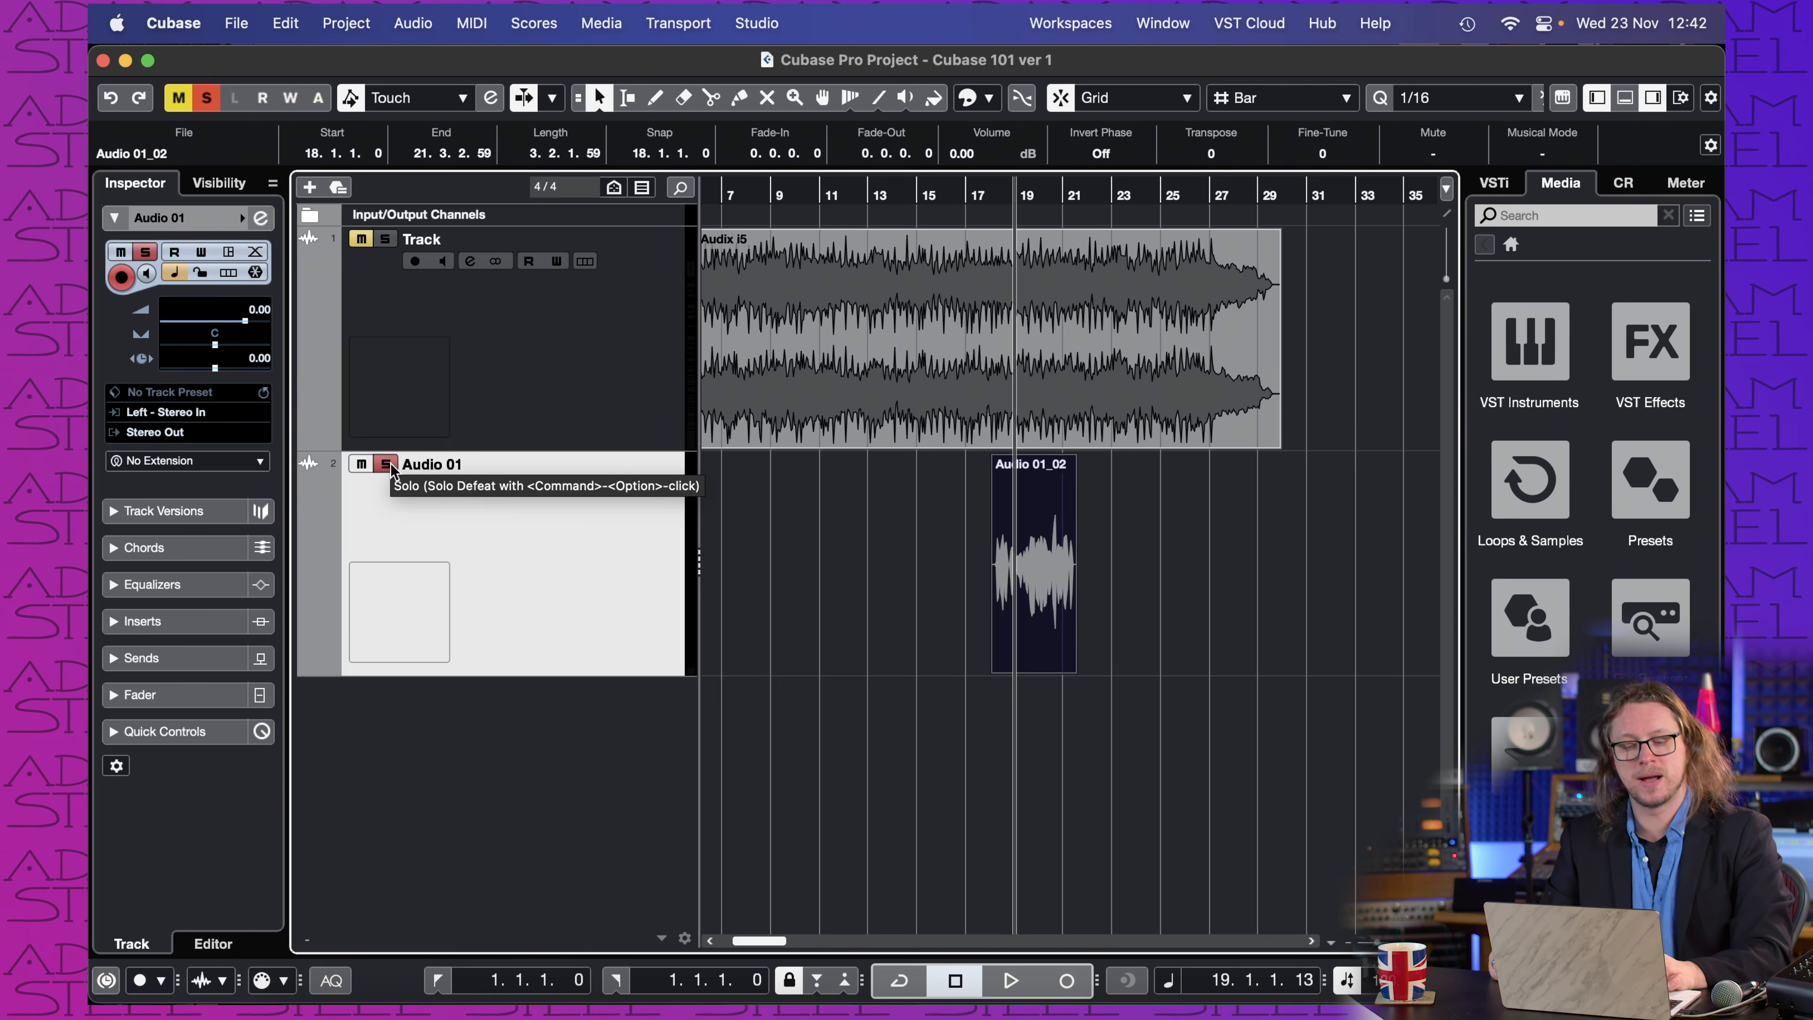
pyautogui.click(386, 465)
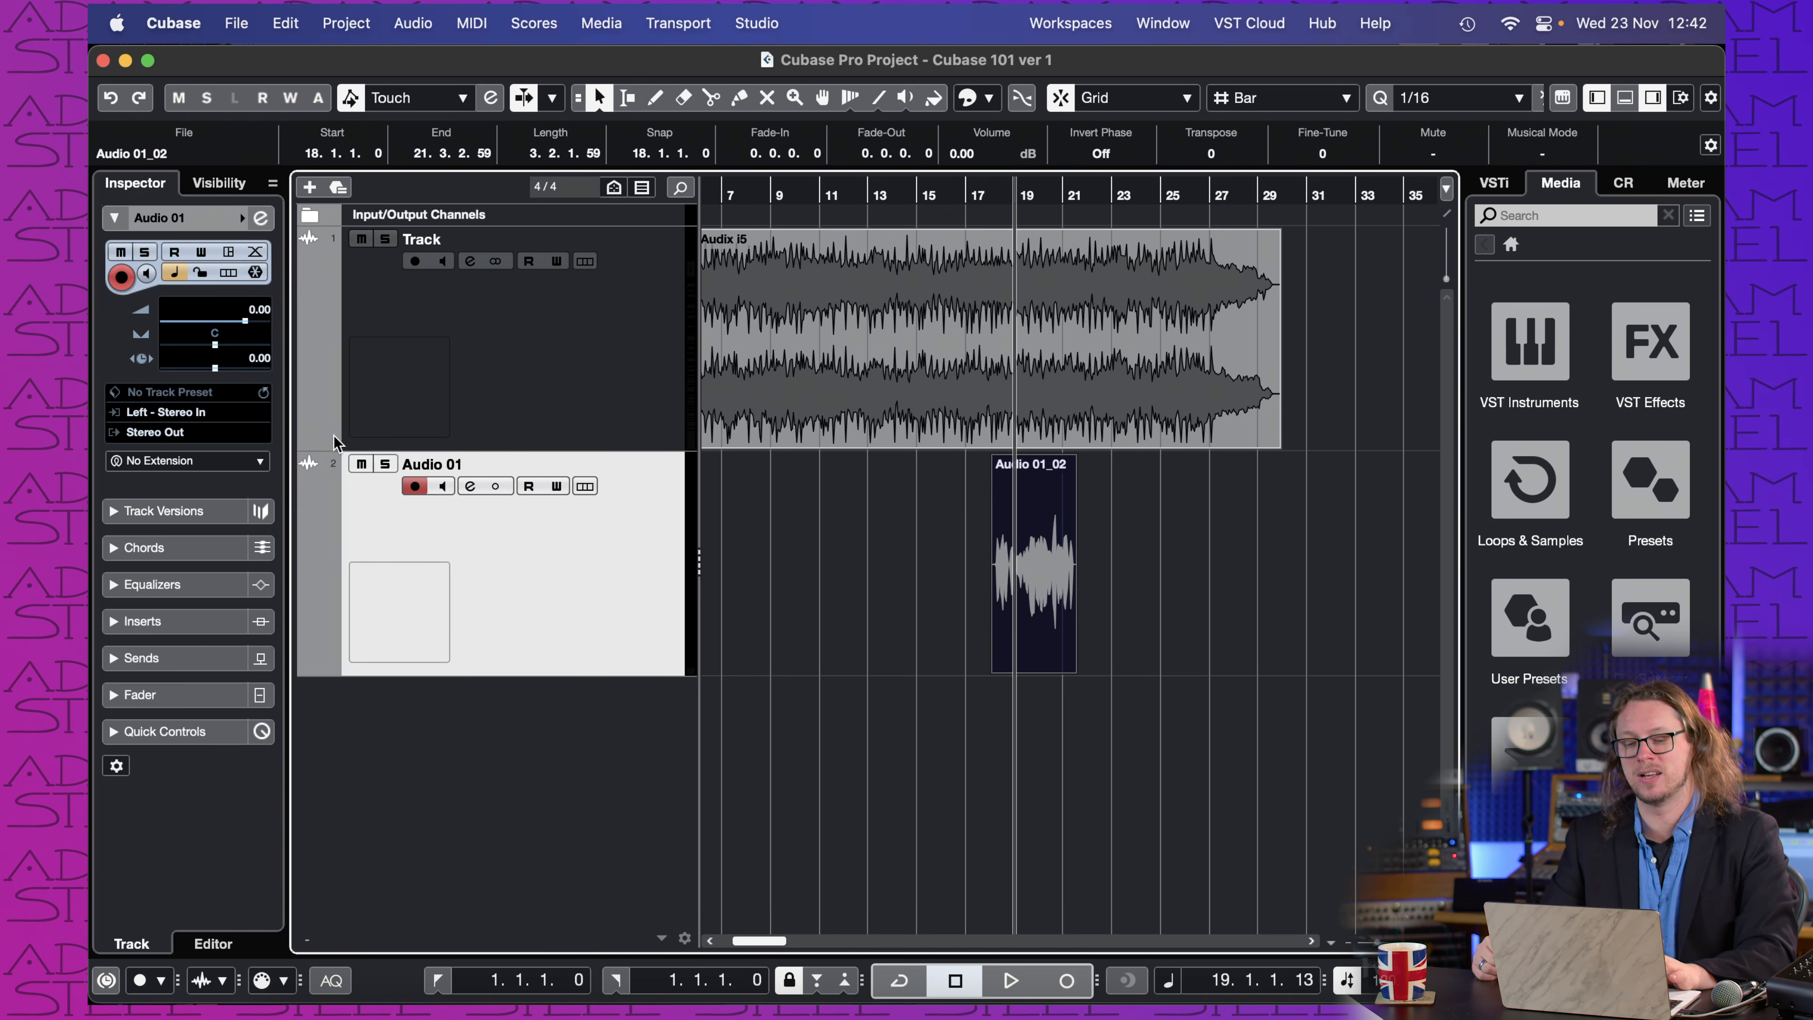
pyautogui.click(384, 464)
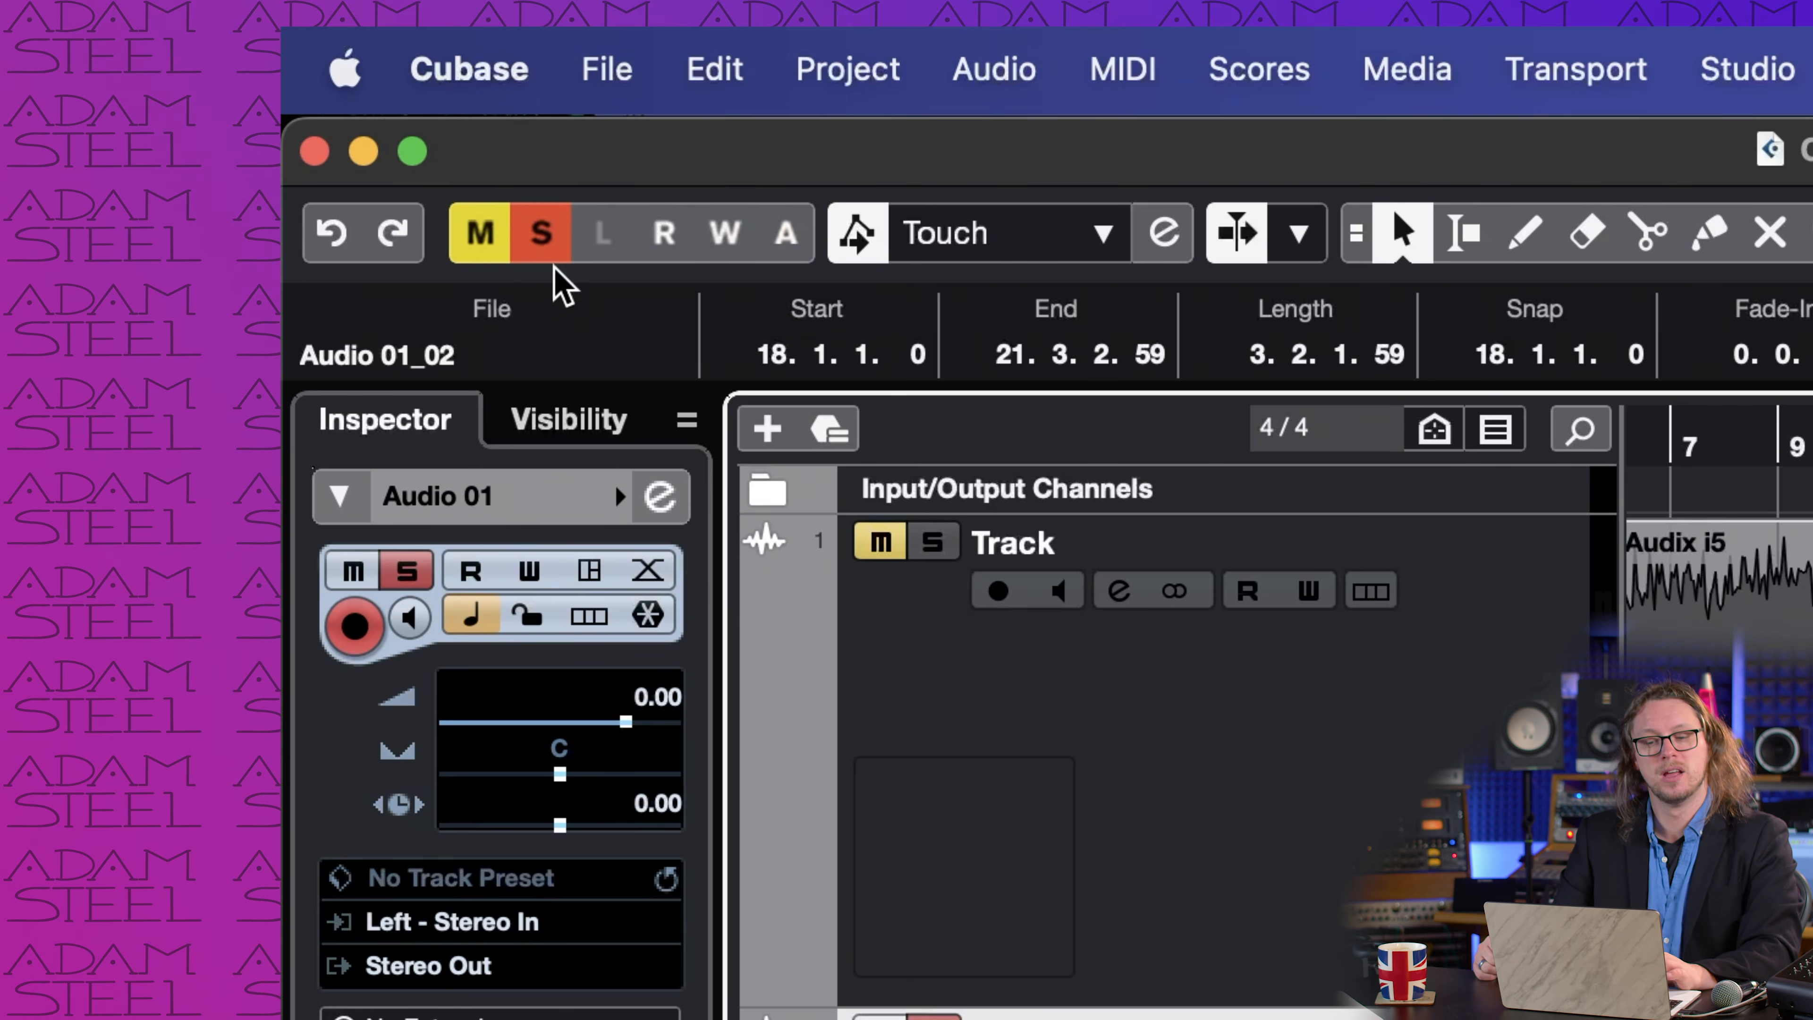
pyautogui.click(547, 235)
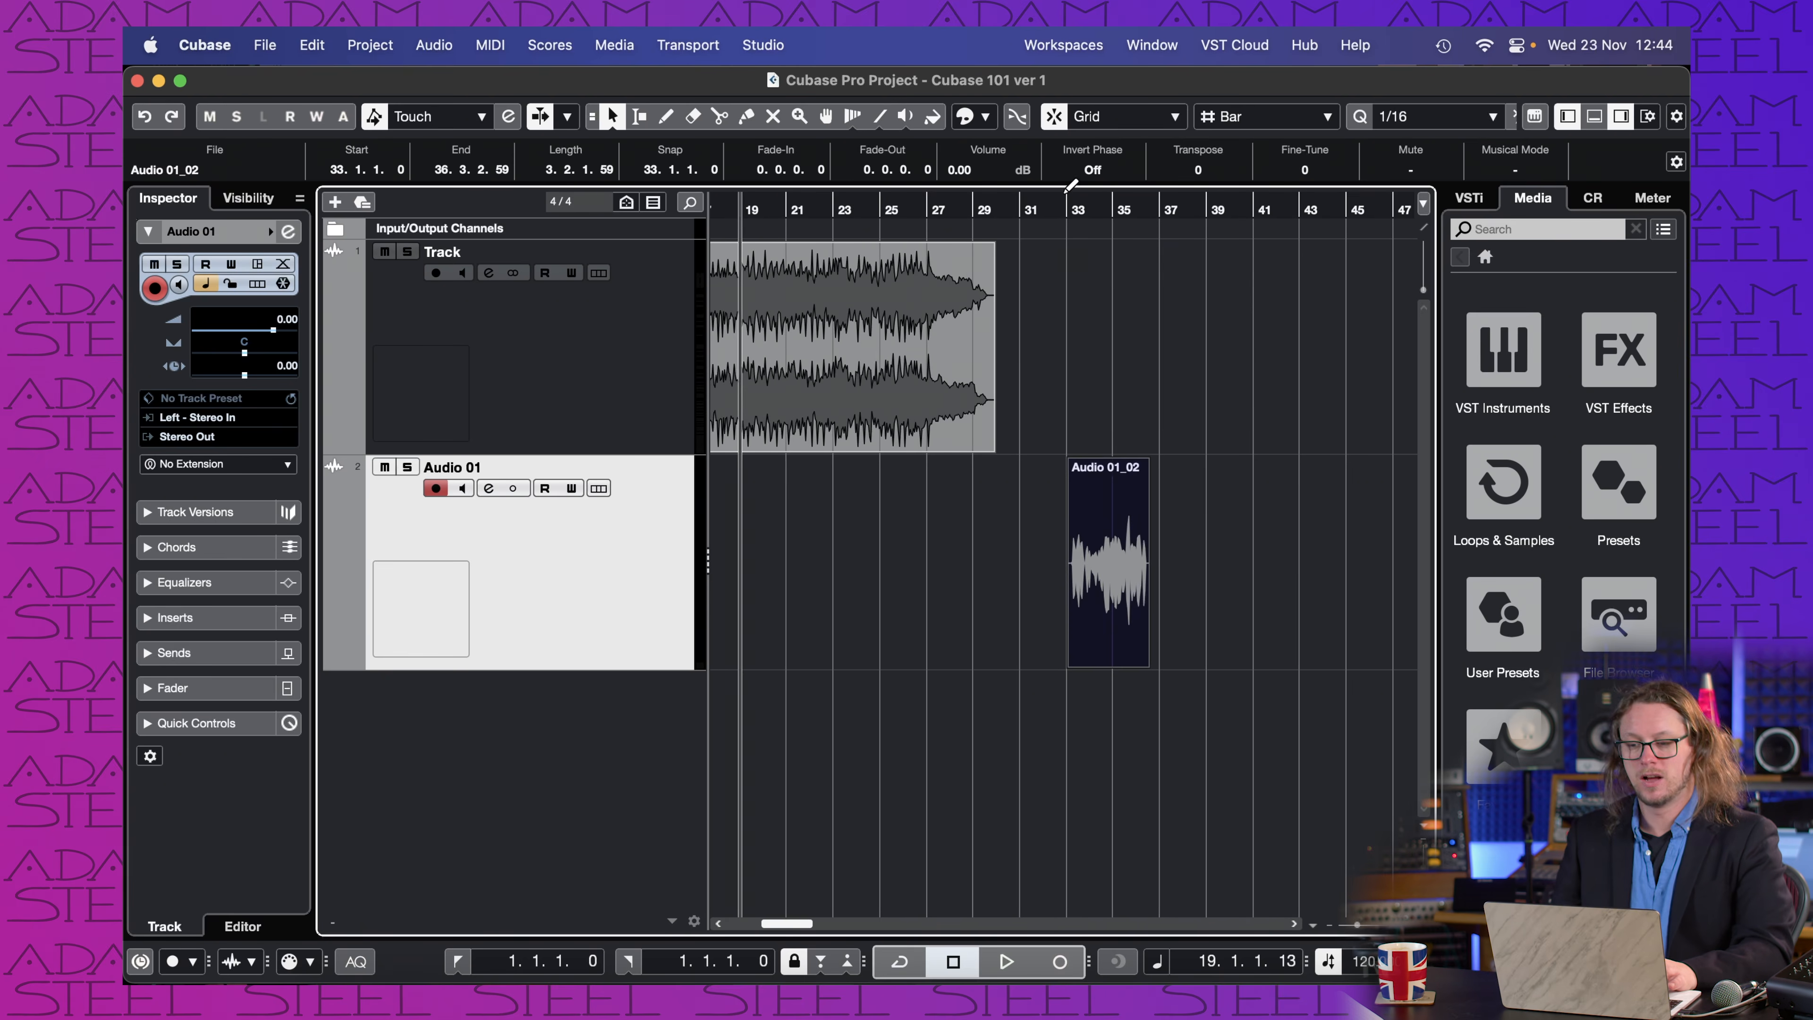
# Step: Place the project cursor at bar 33 and set the left and right locators around the recorded take, from bar 33 to bar 37
pyautogui.click(1101, 575)
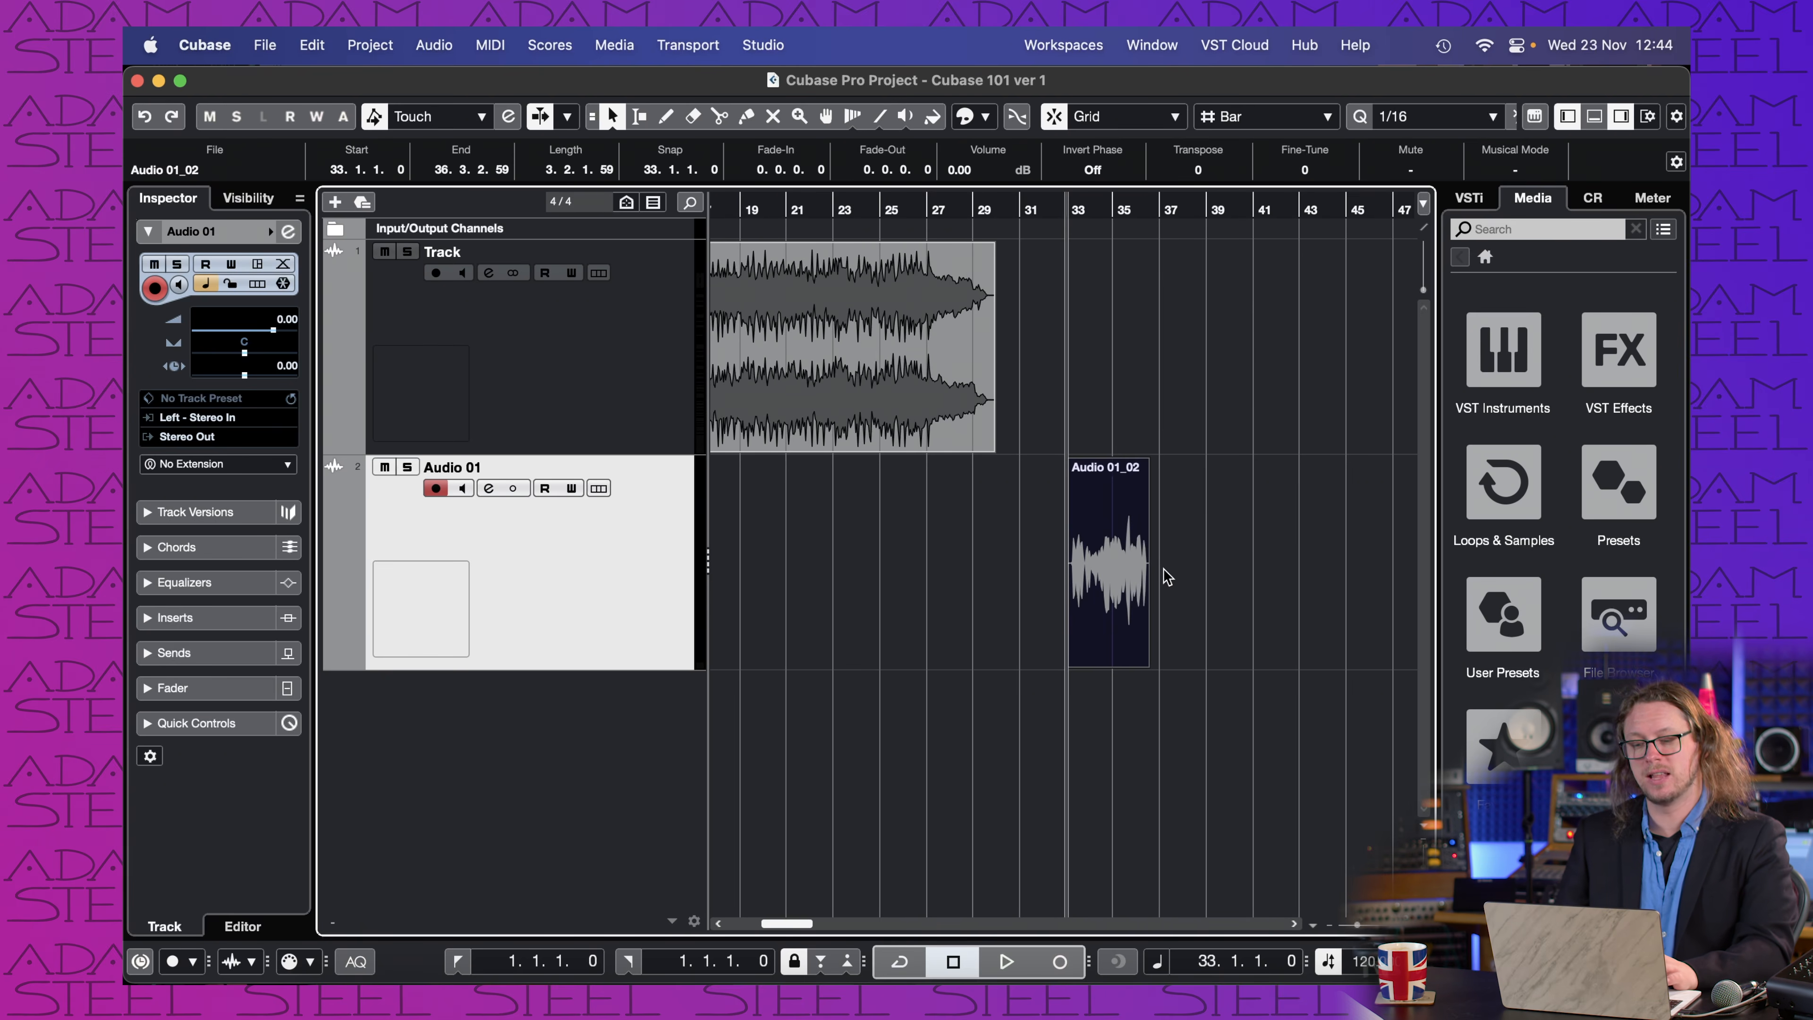
pyautogui.moveTo(1139, 647)
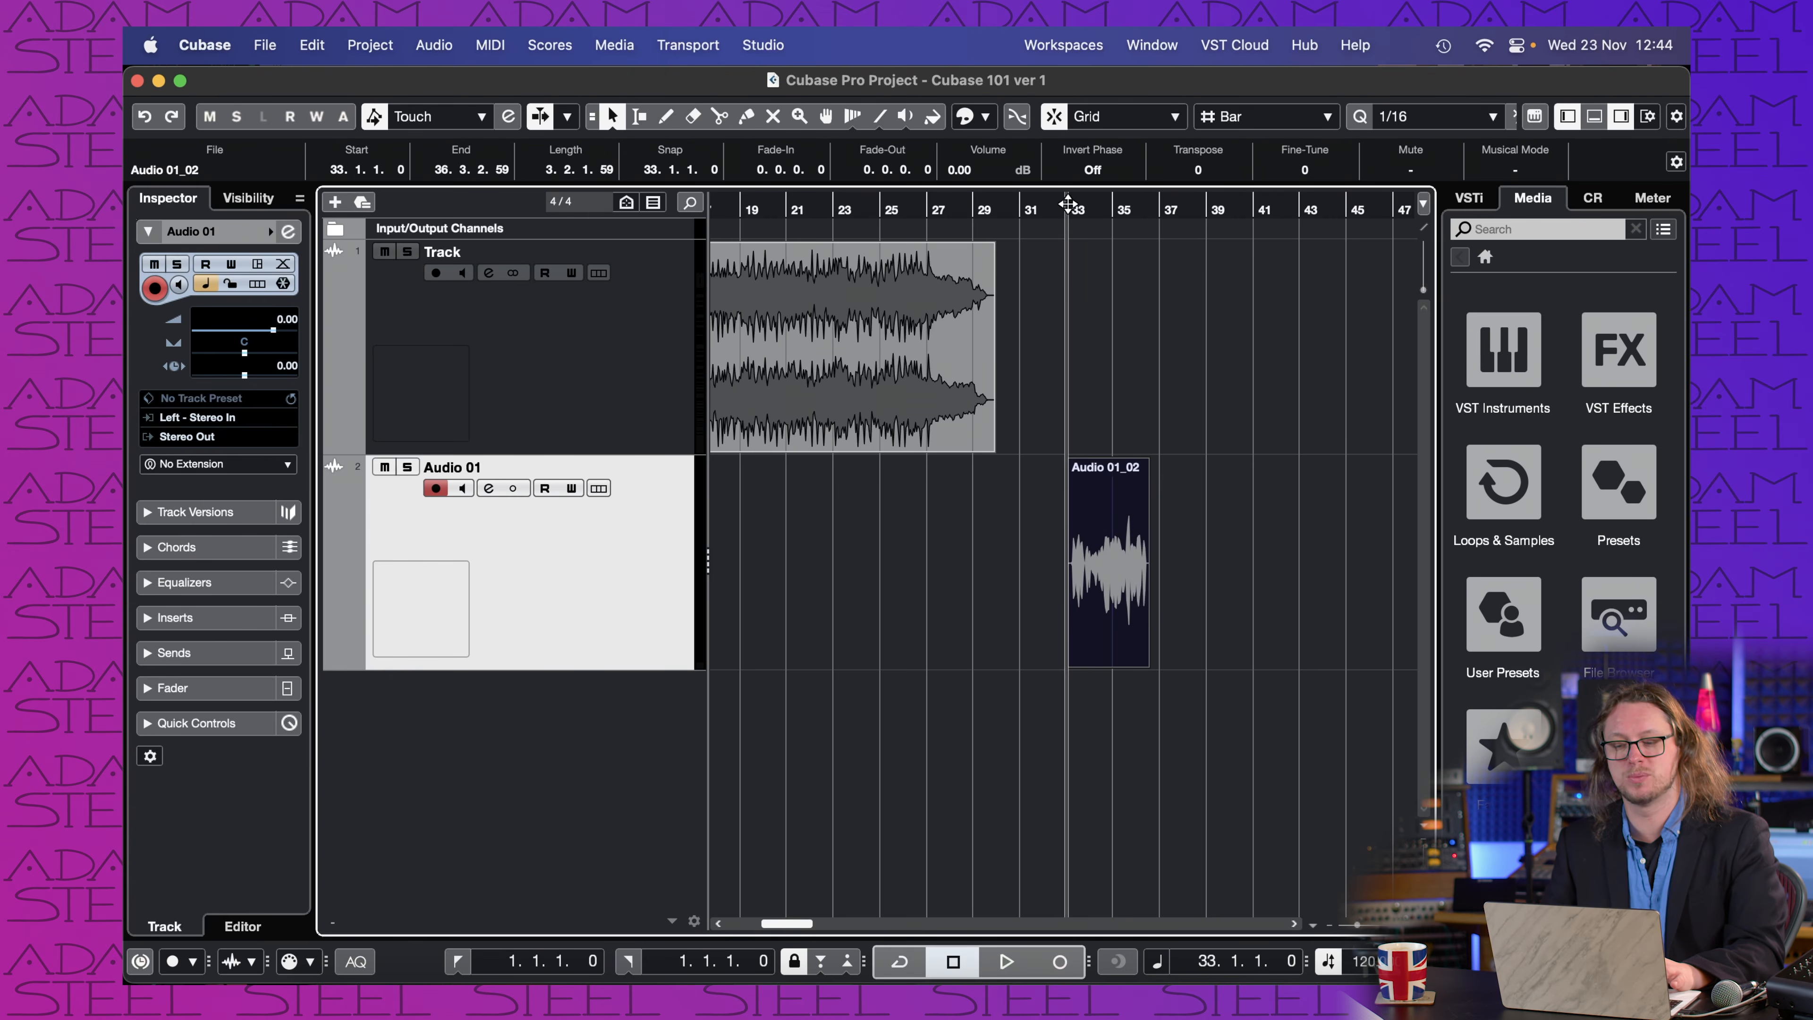
pyautogui.click(1157, 205)
pyautogui.click(1069, 206)
pyautogui.click(1128, 601)
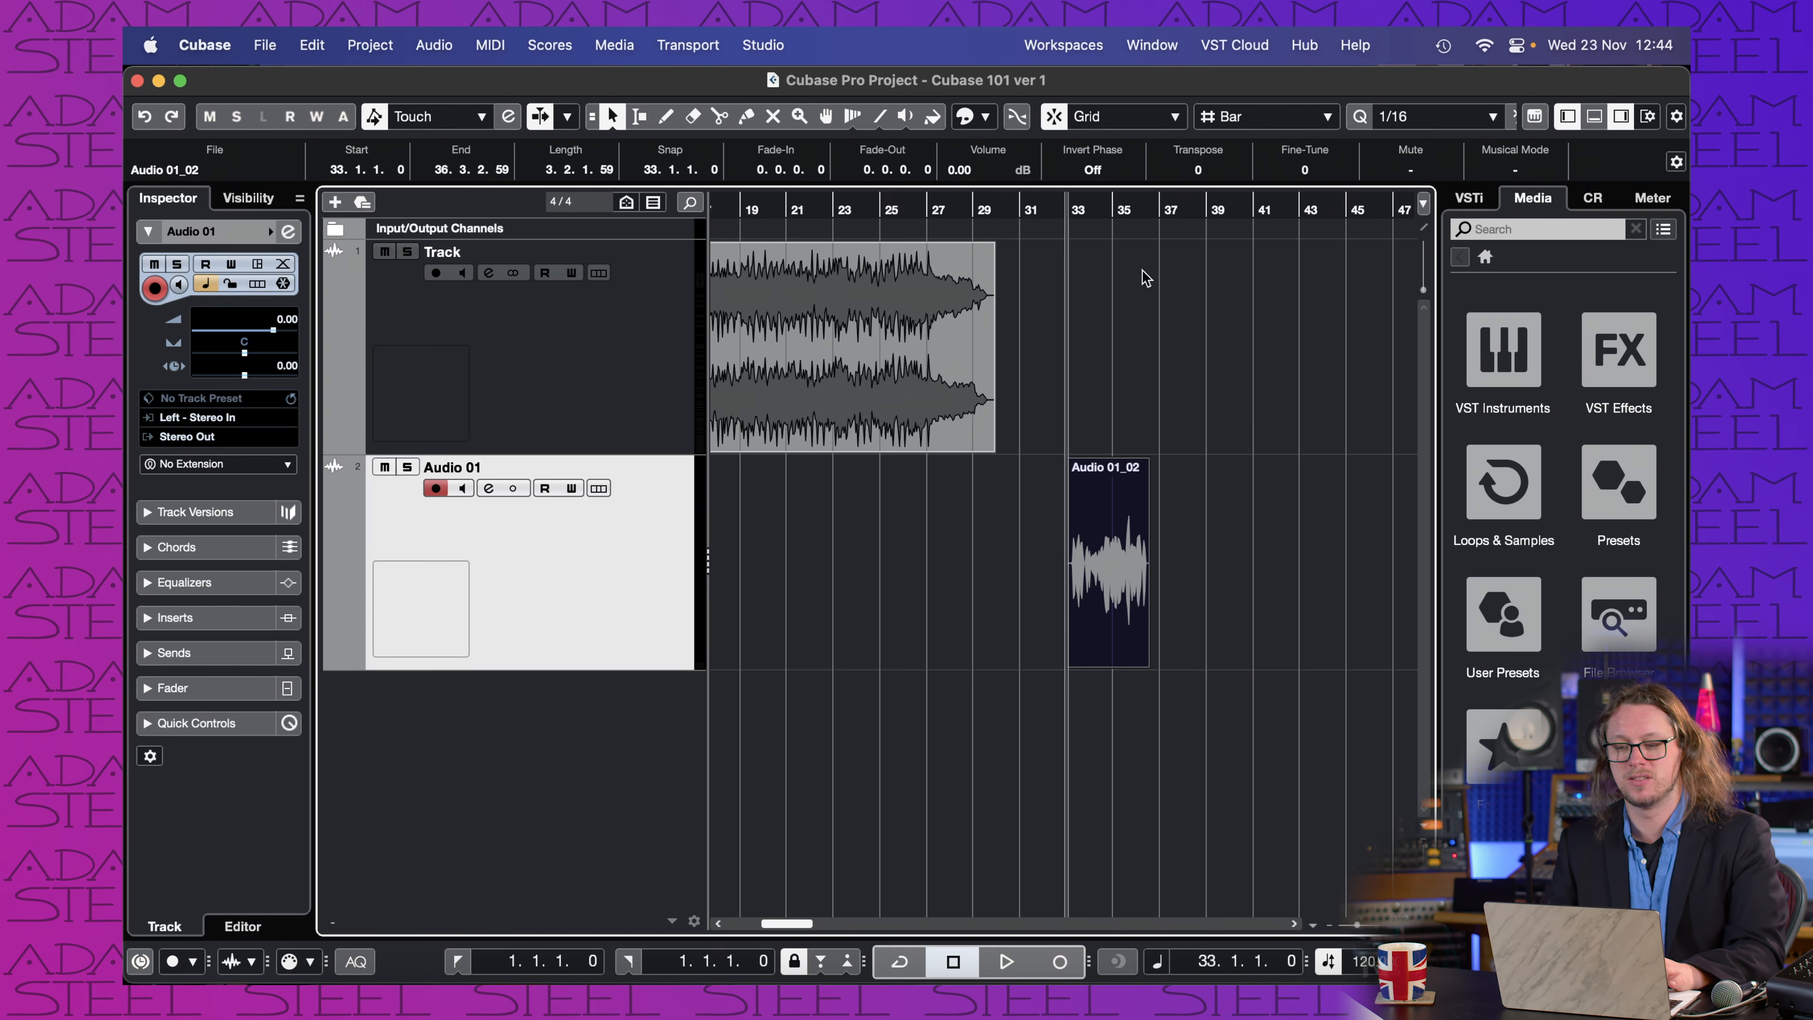
pyautogui.moveTo(1071, 193); pyautogui.dragTo(1159, 201)
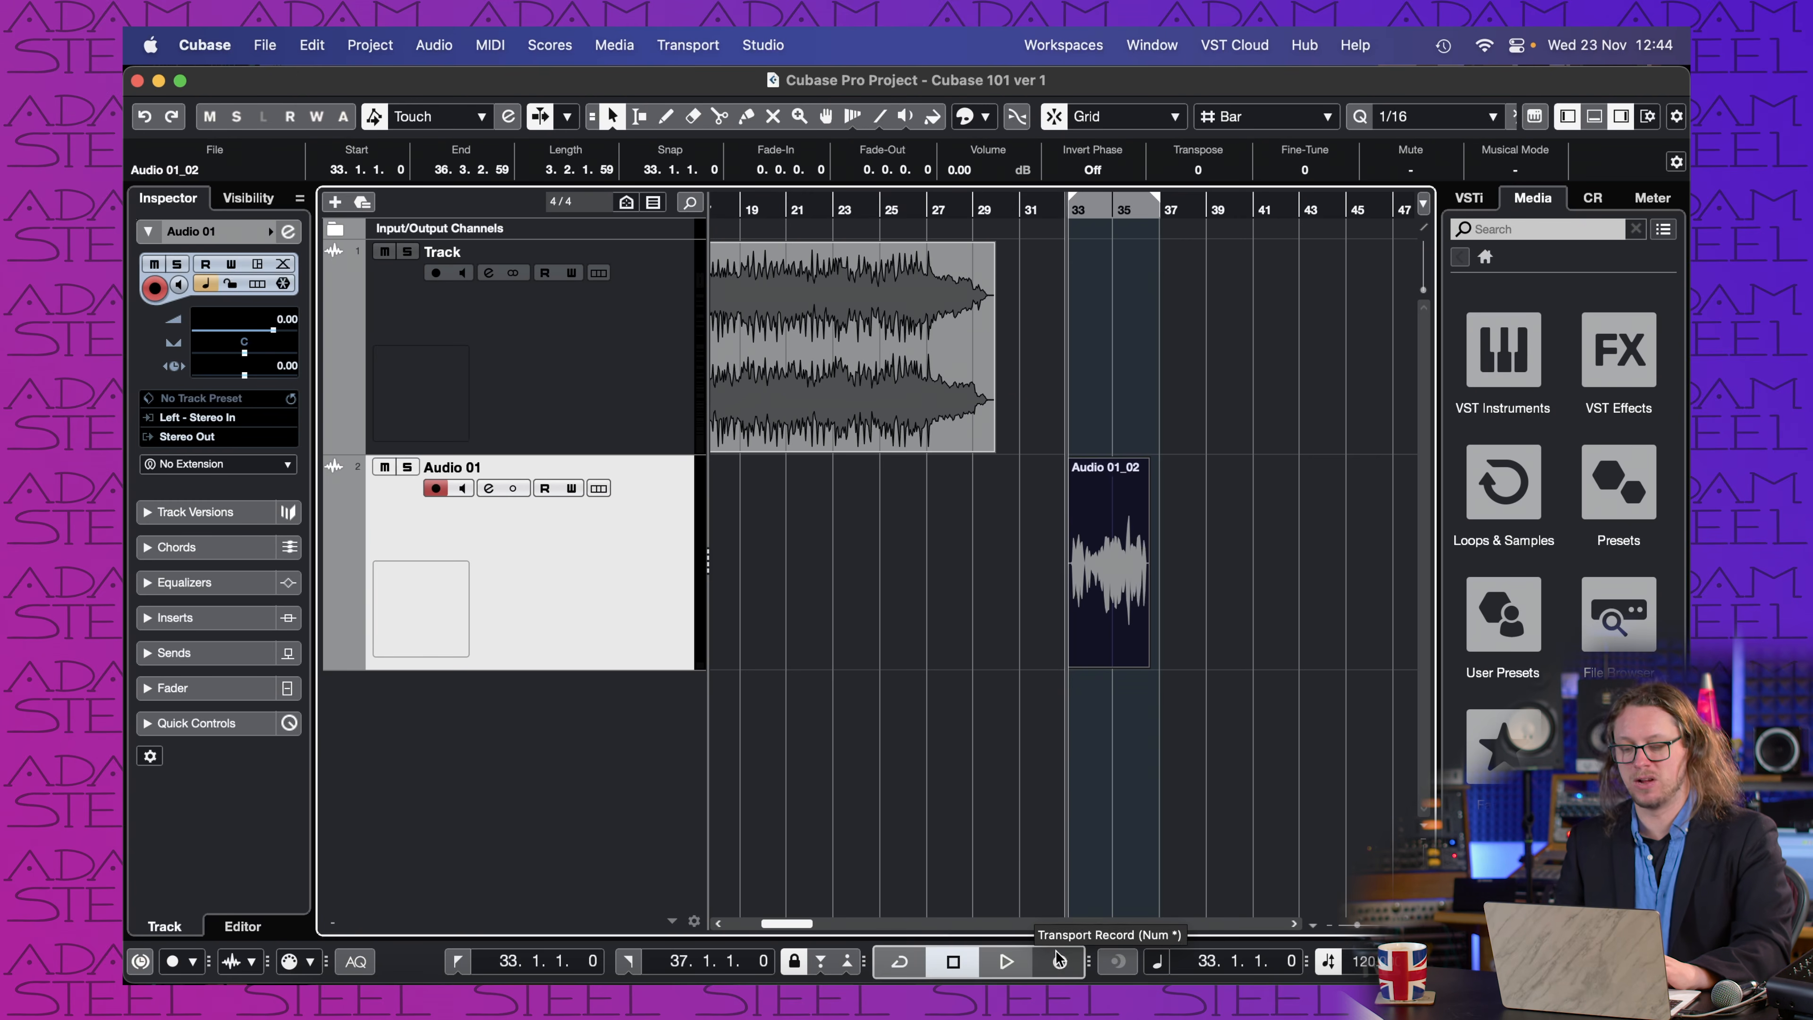
# Step: Activate cycle mode, play the range between the locators in a loop, and stop playback
pyautogui.click(897, 963)
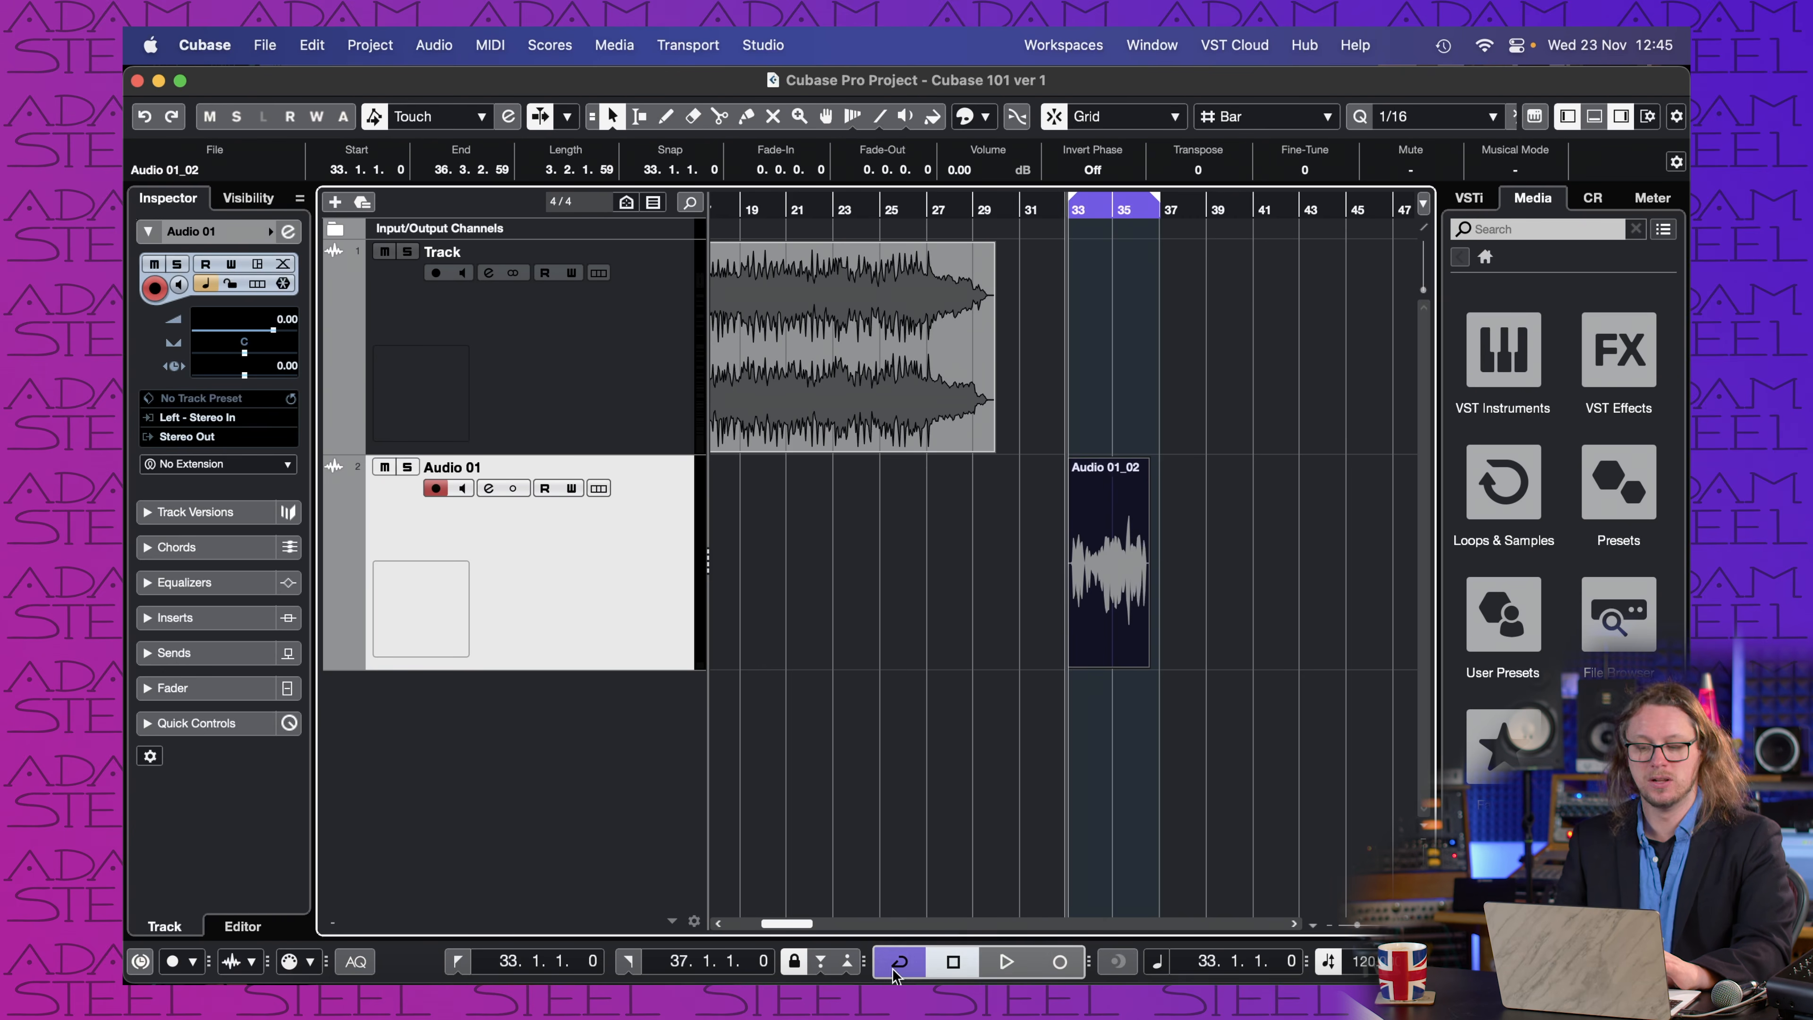
pyautogui.click(992, 968)
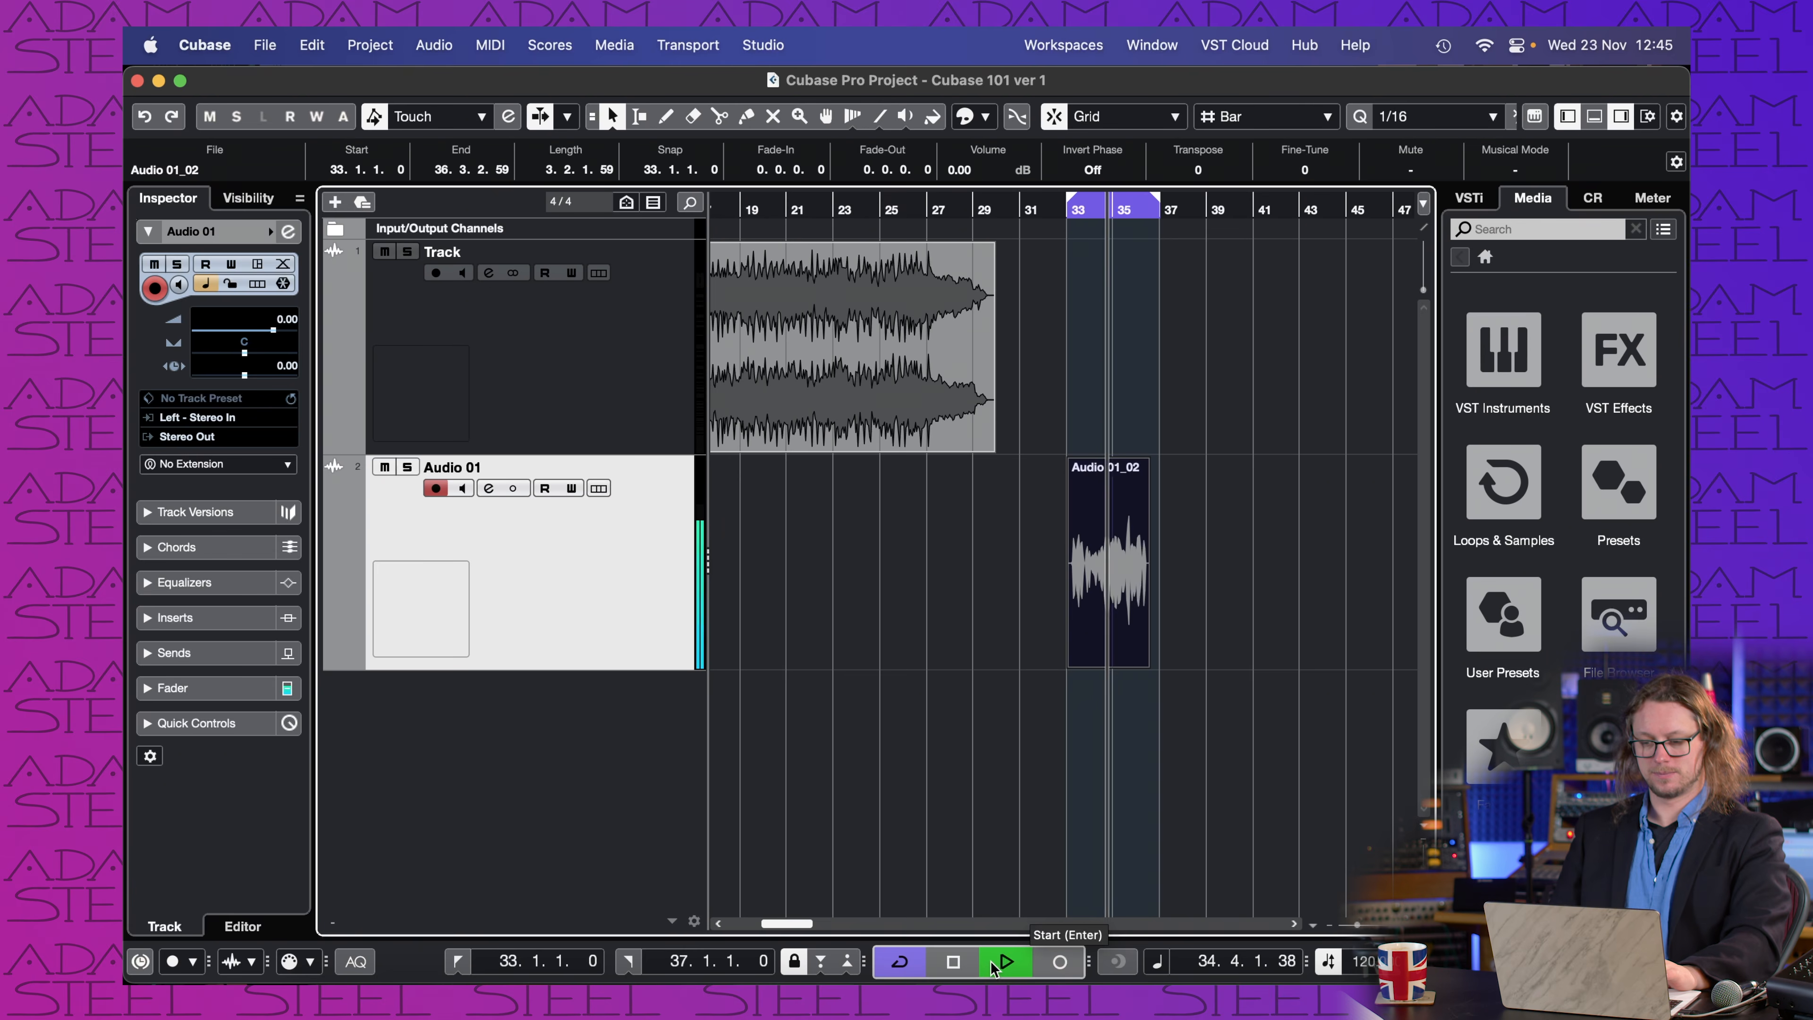
pyautogui.press('space')
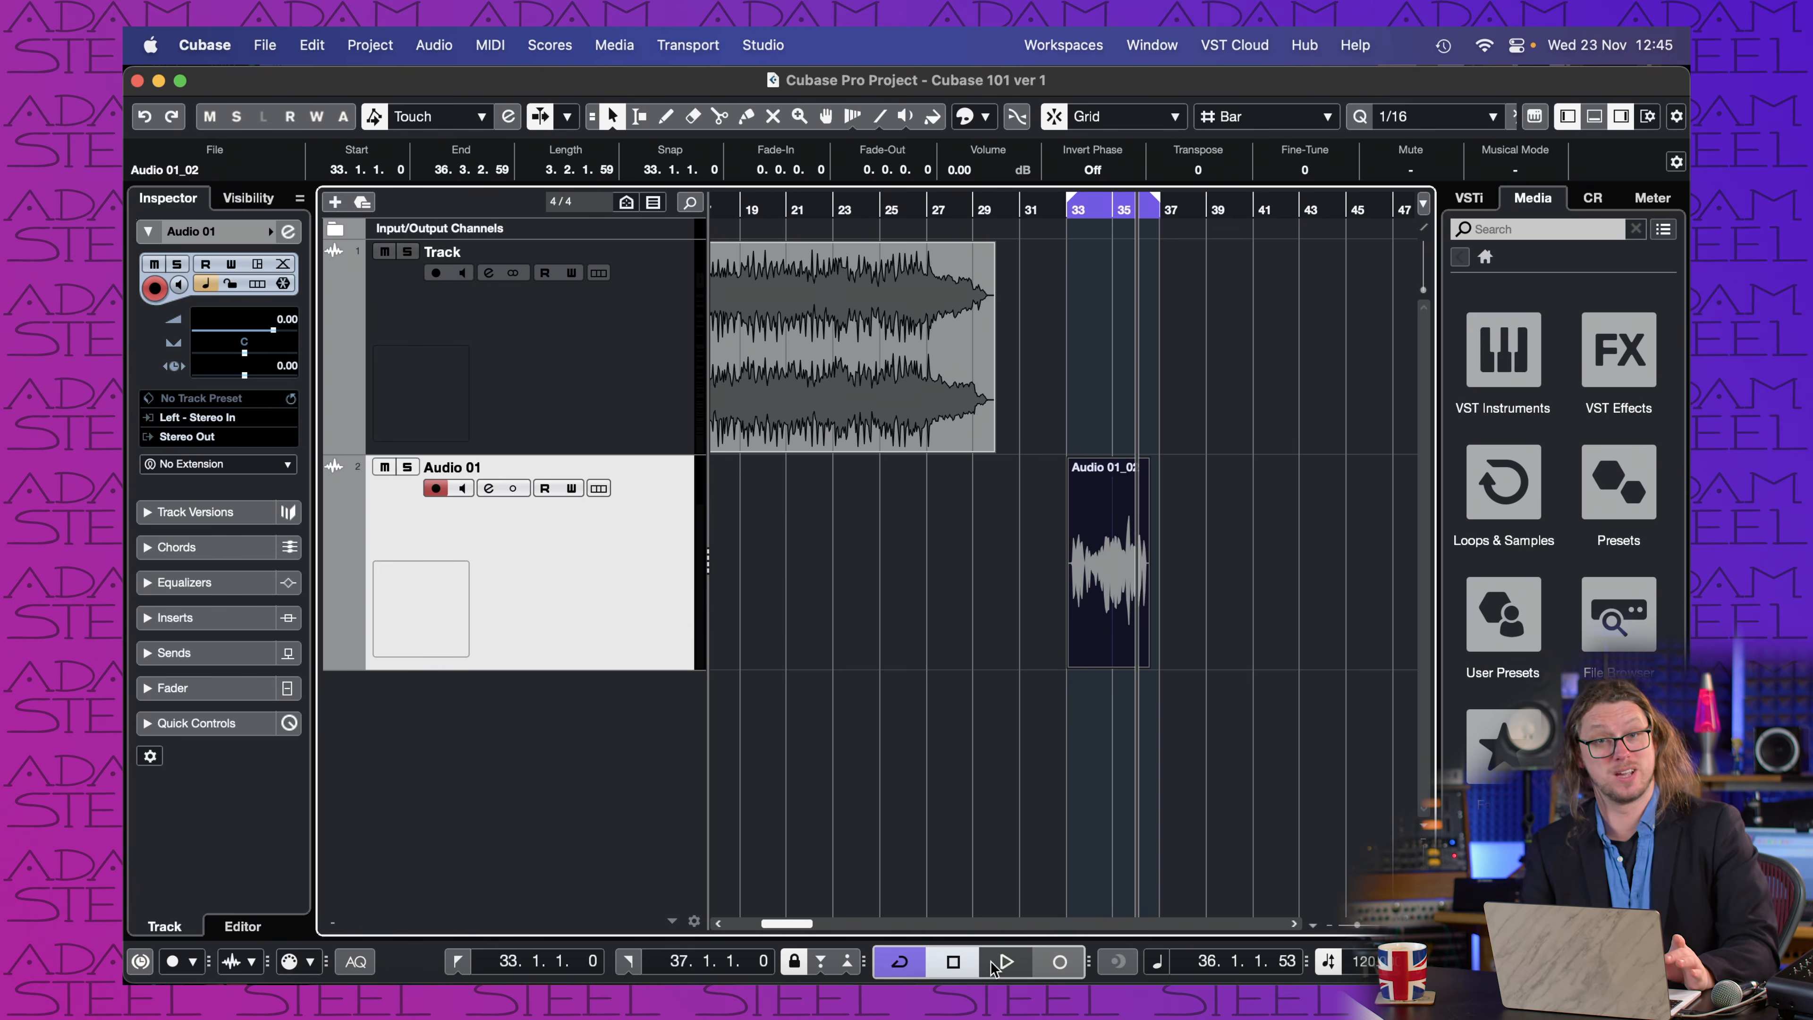
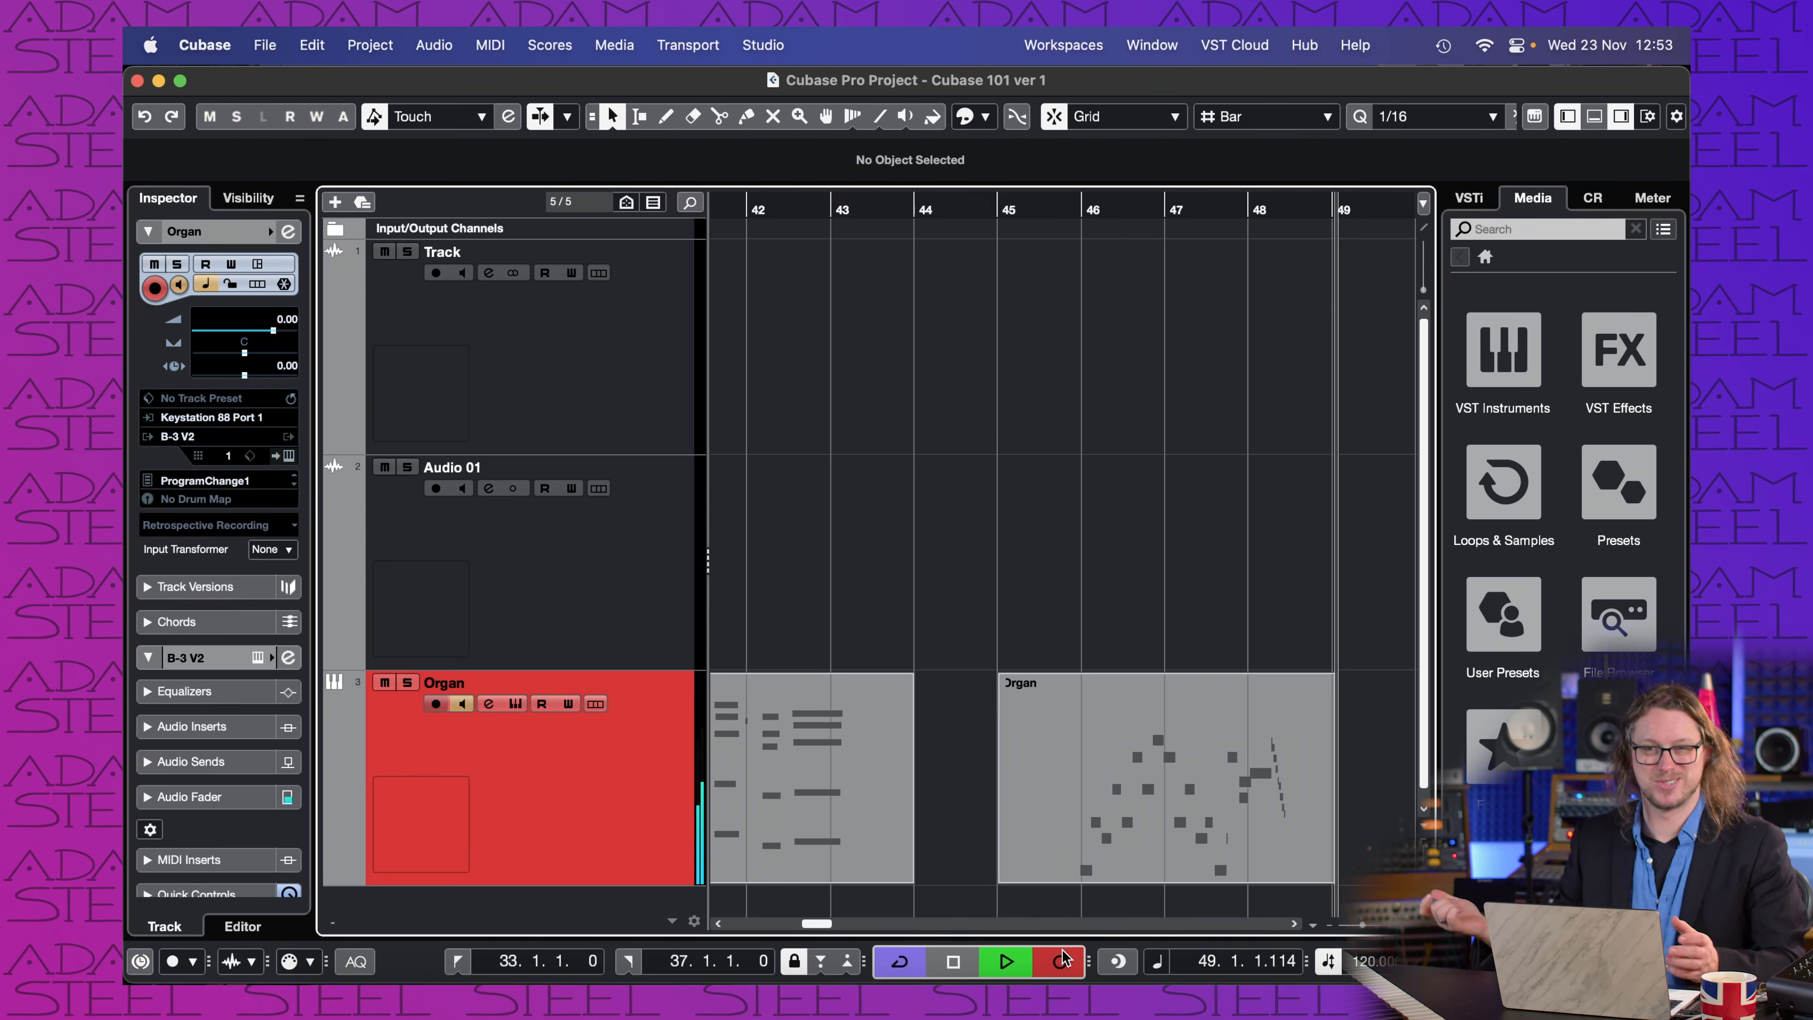
# Step: Stop recording on the Organ track and play back the recorded MIDI part from bar 45
pyautogui.press('space')
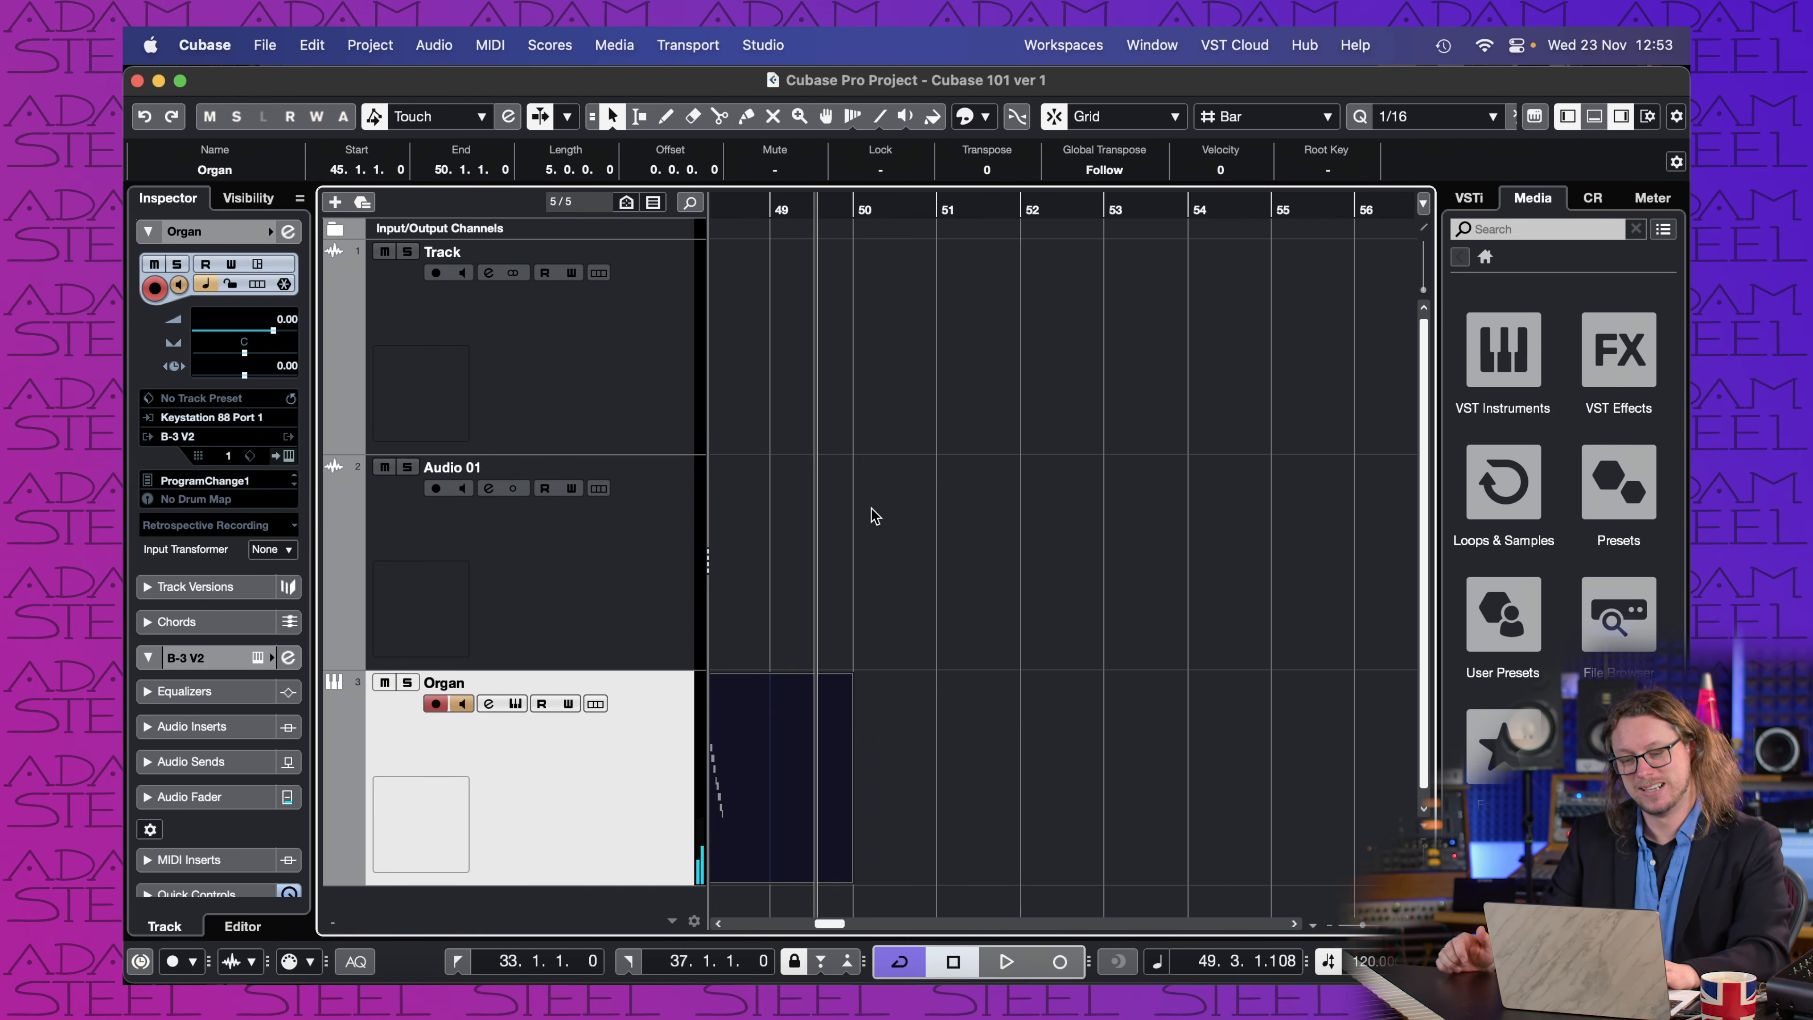
pyautogui.hscroll(-5, 870, 514)
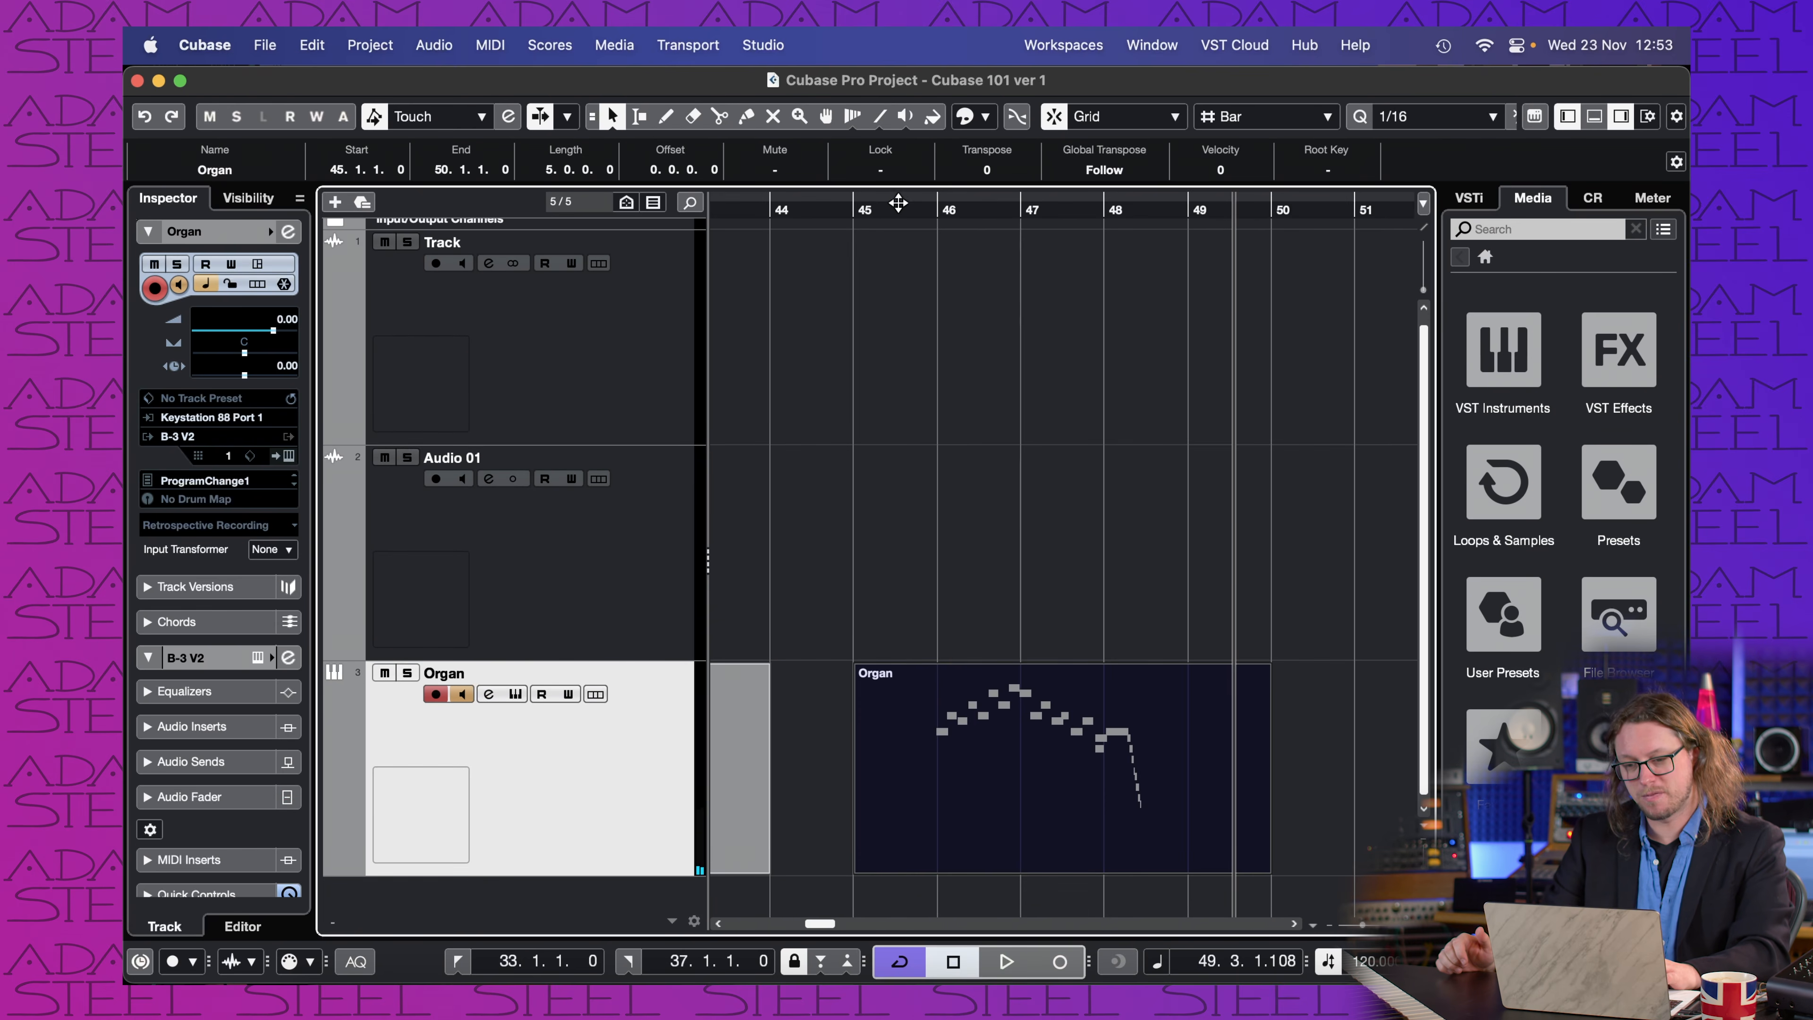
pyautogui.click(854, 202)
pyautogui.press('space')
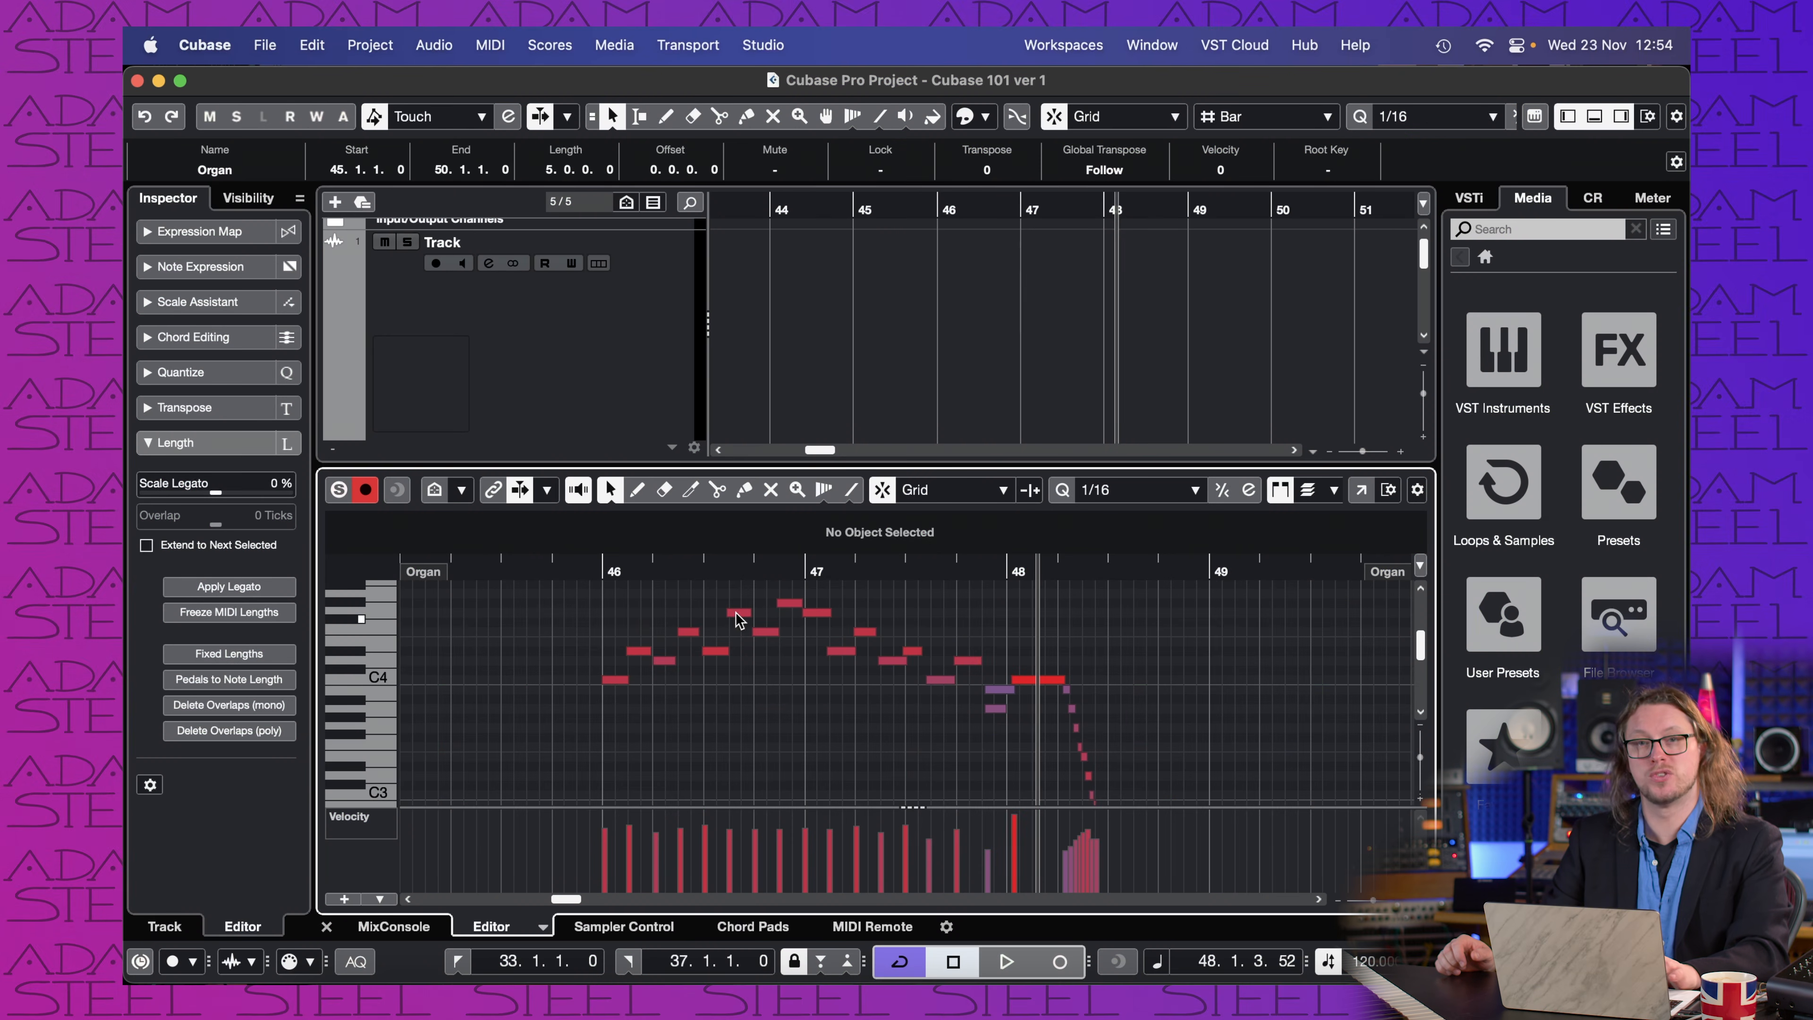
# Step: Step the cursor through the organ part in the Key Editor and audition the end of the phrase from 47.4.1
pyautogui.scroll(-1, 919, 666)
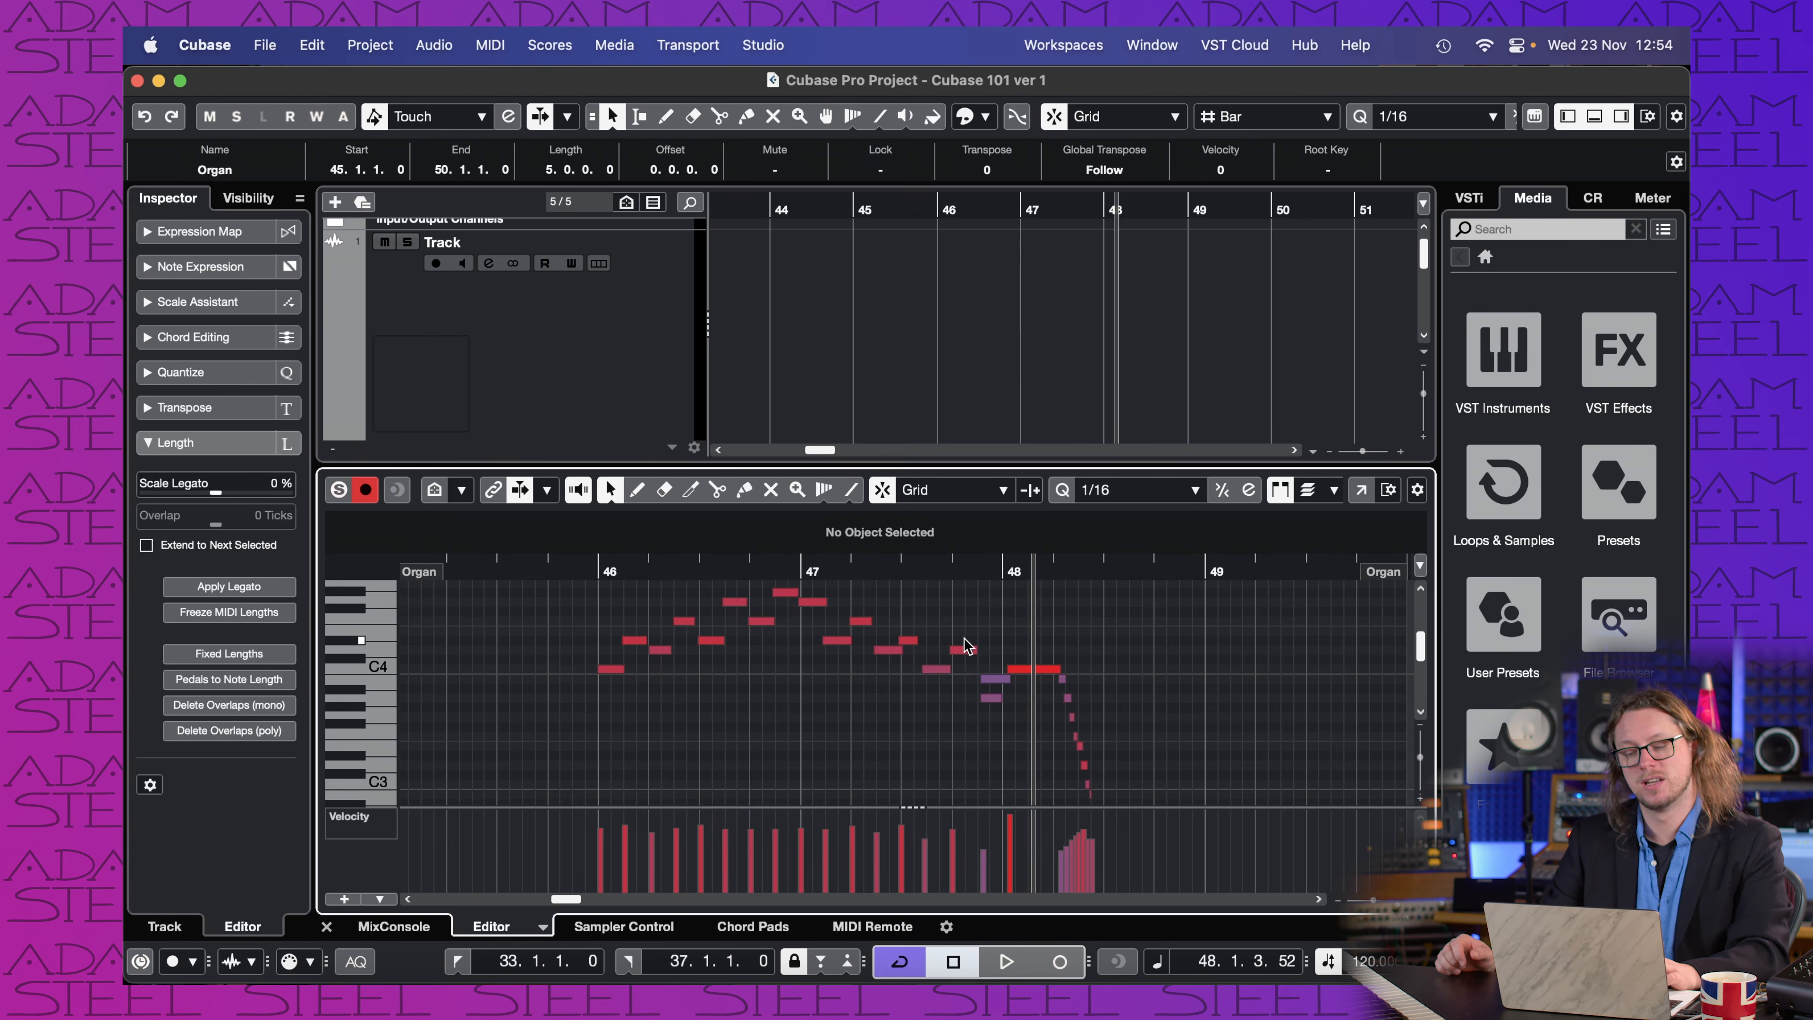
pyautogui.click(977, 568)
pyautogui.click(803, 563)
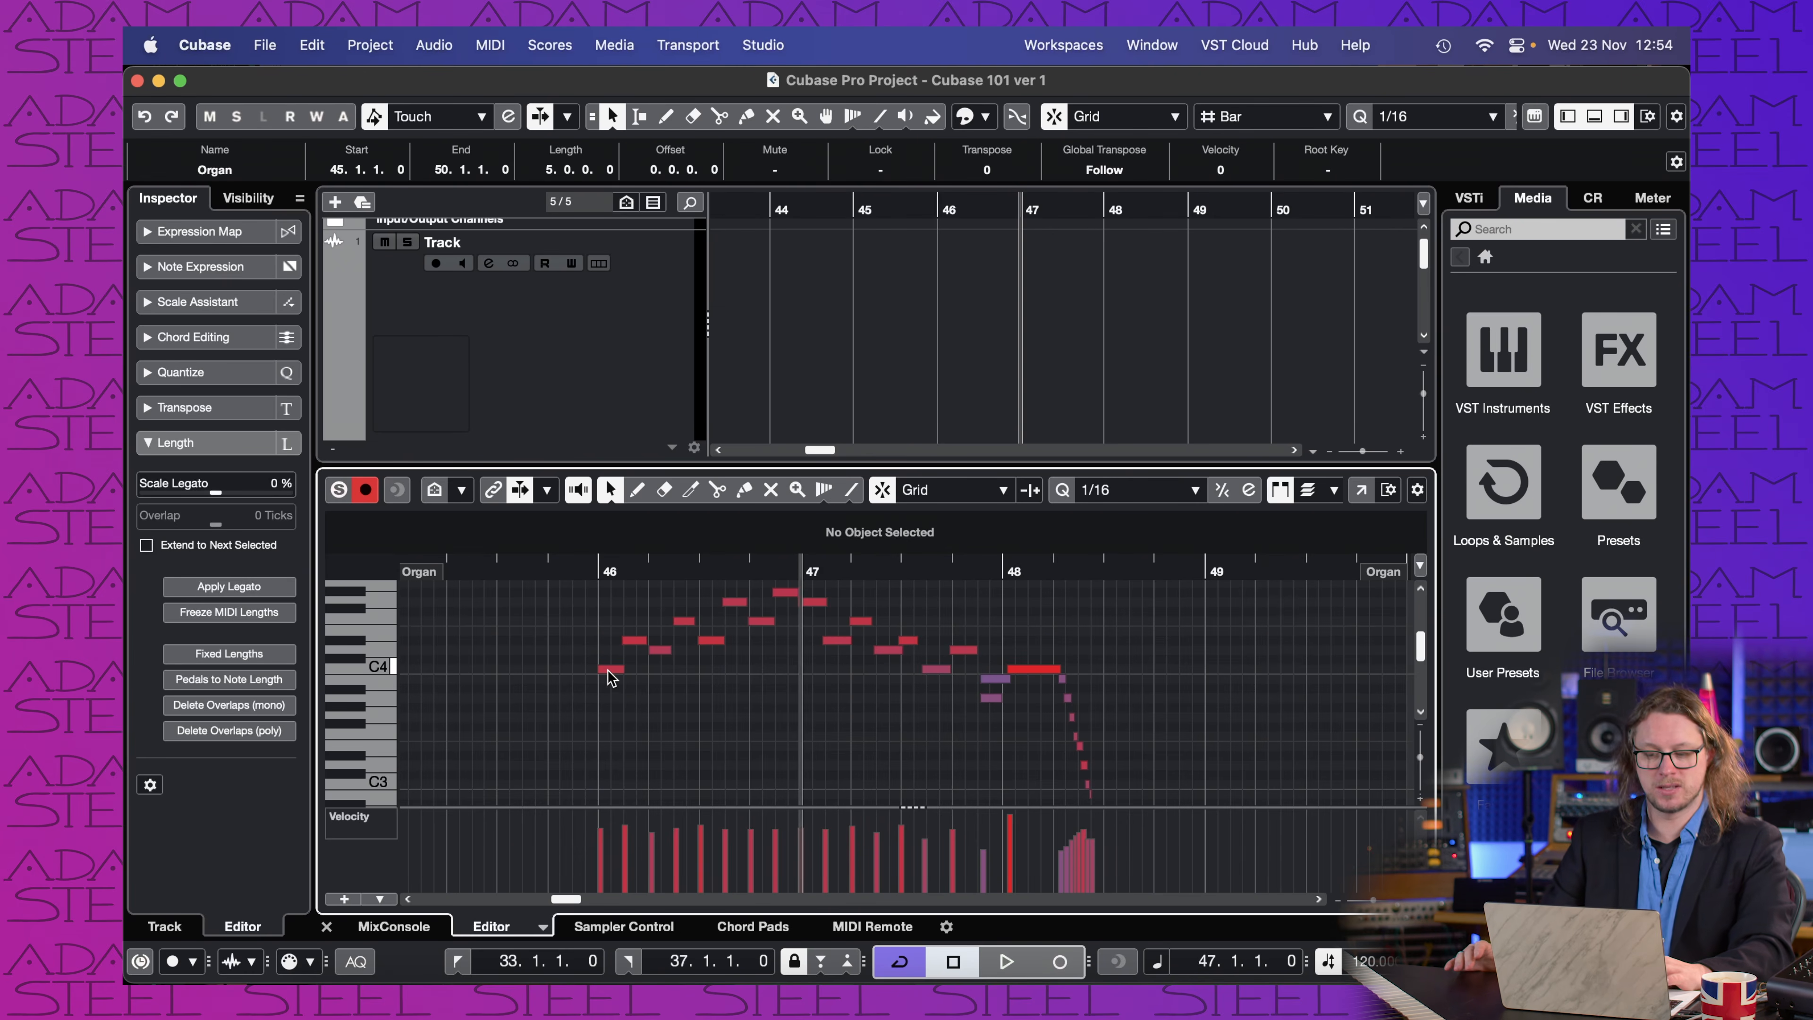
pyautogui.click(585, 571)
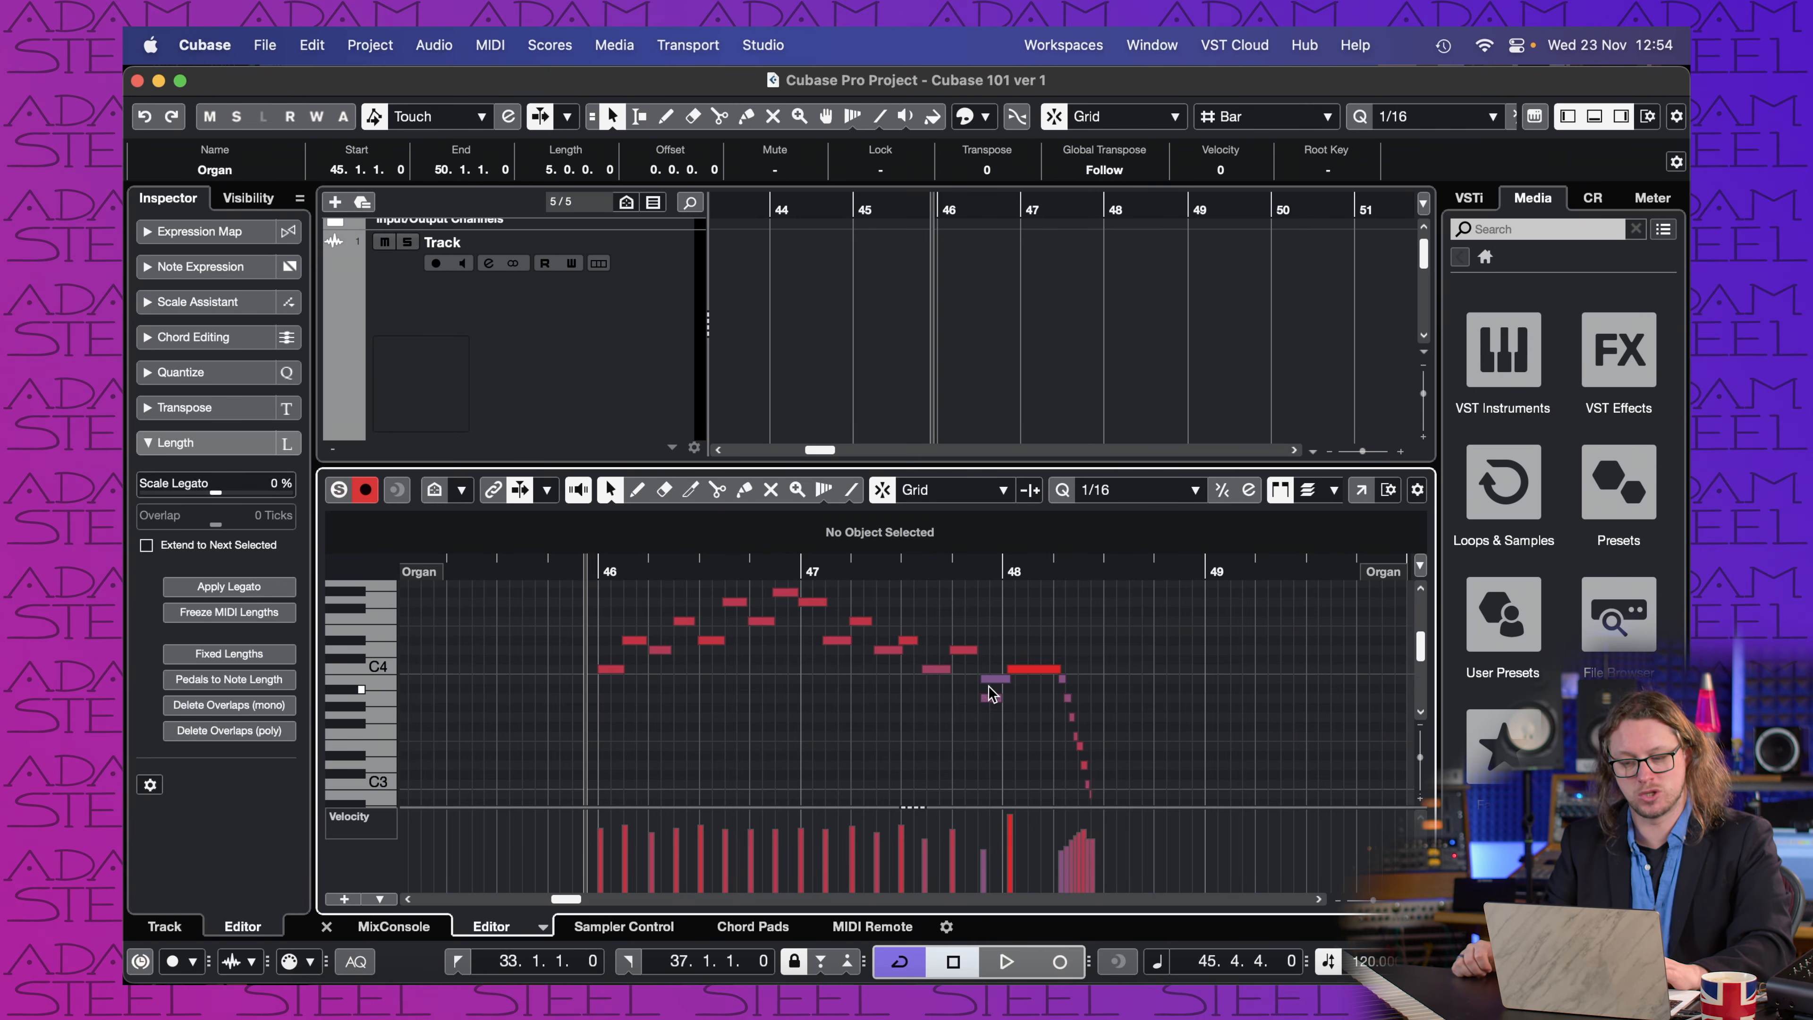
pyautogui.click(954, 569)
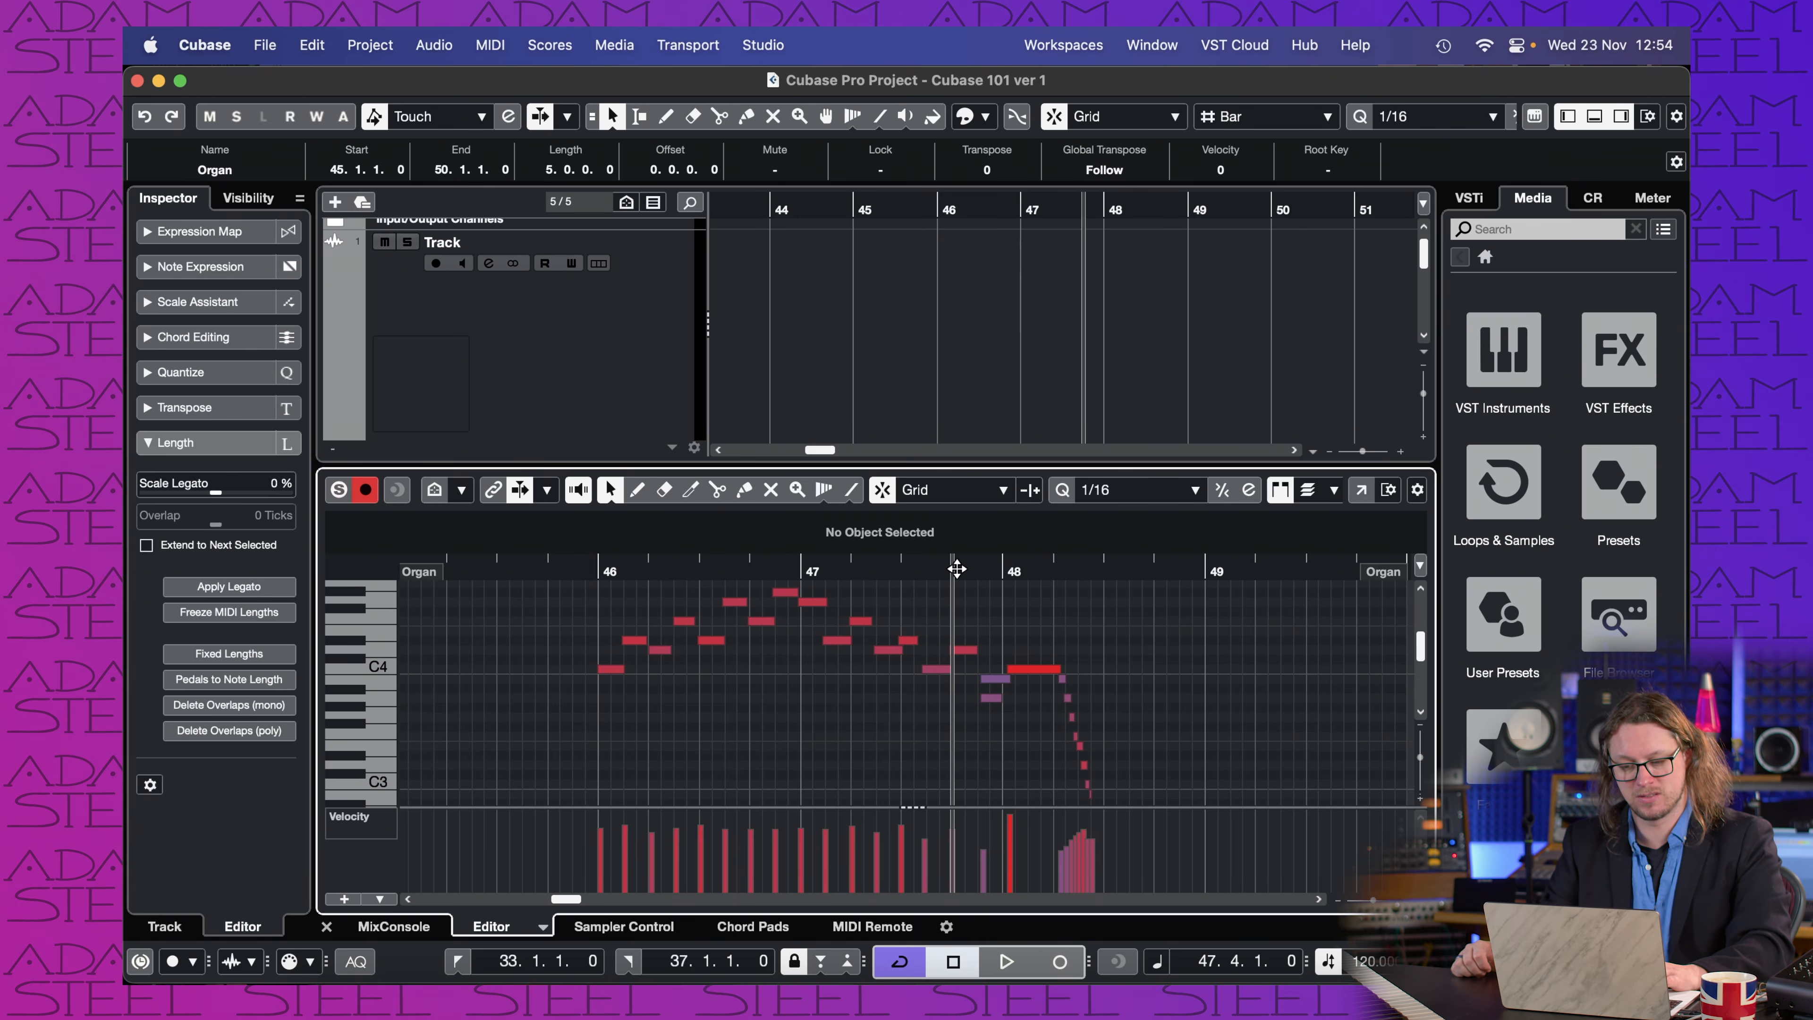
pyautogui.press('space')
pyautogui.press('space')
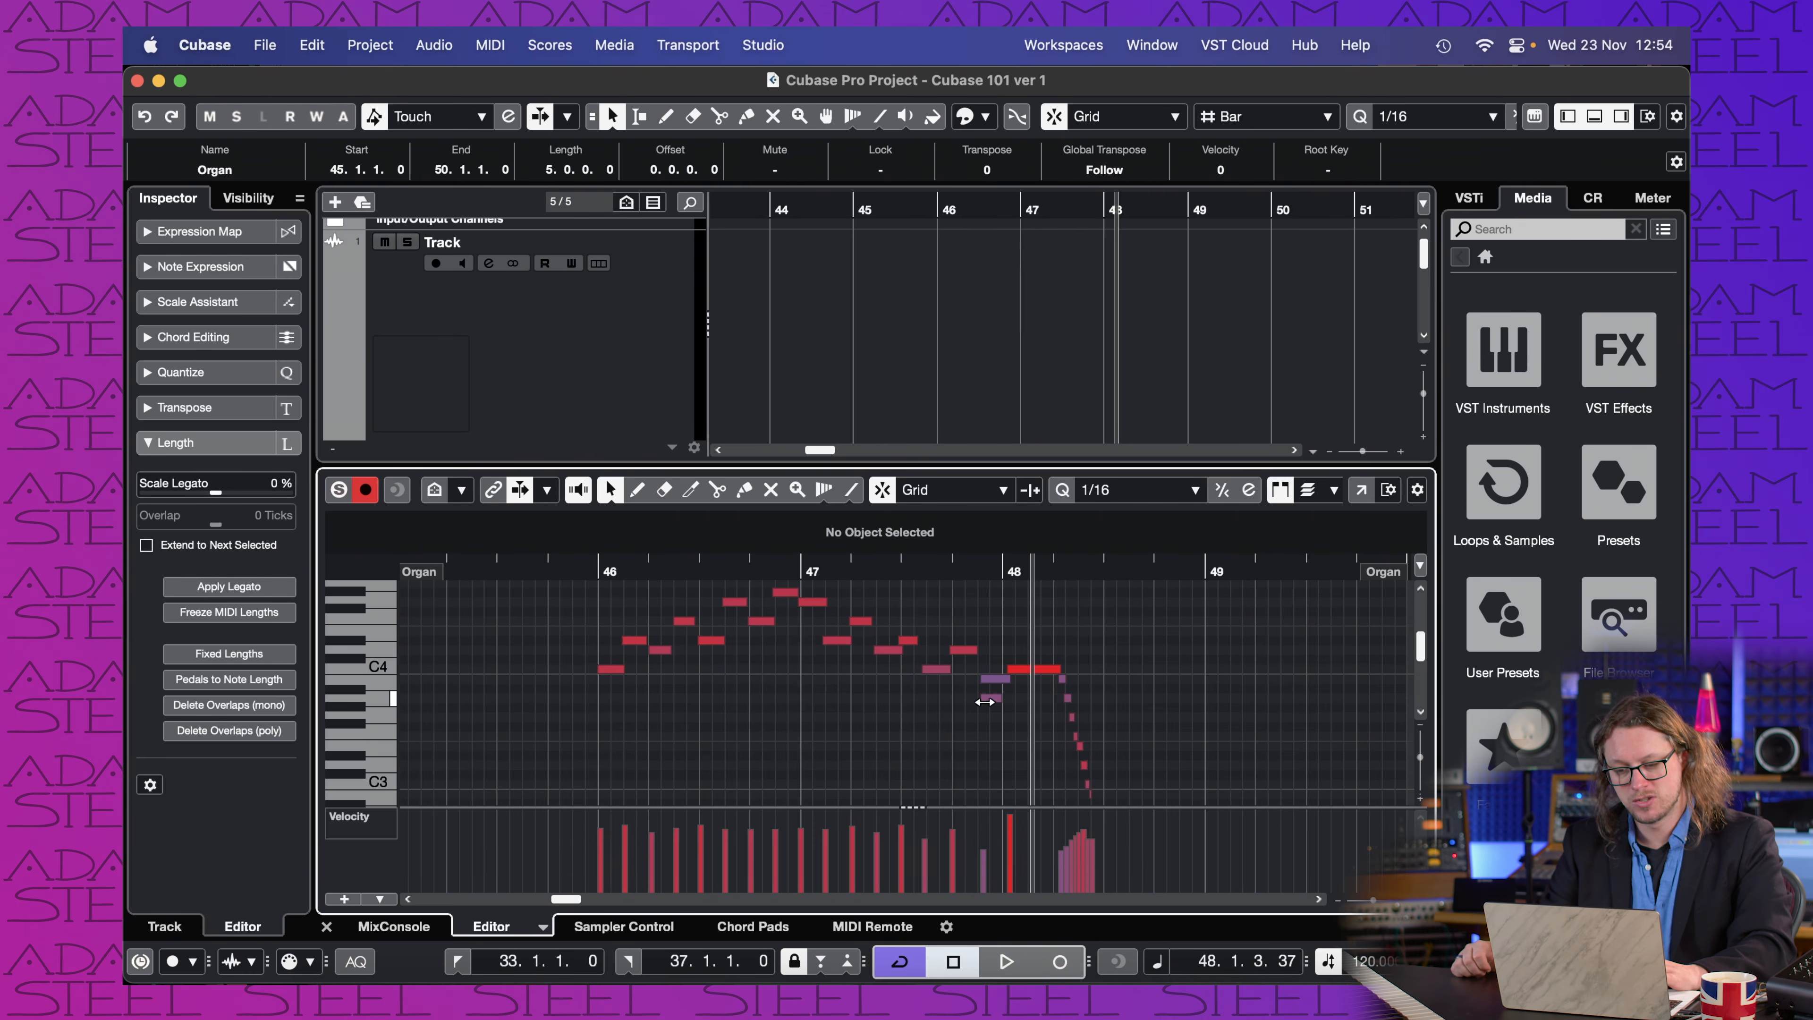
# Step: Delete the stray A3 note just before bar 48 and play the phrase again from 47.1.4 to check it
pyautogui.click(993, 700)
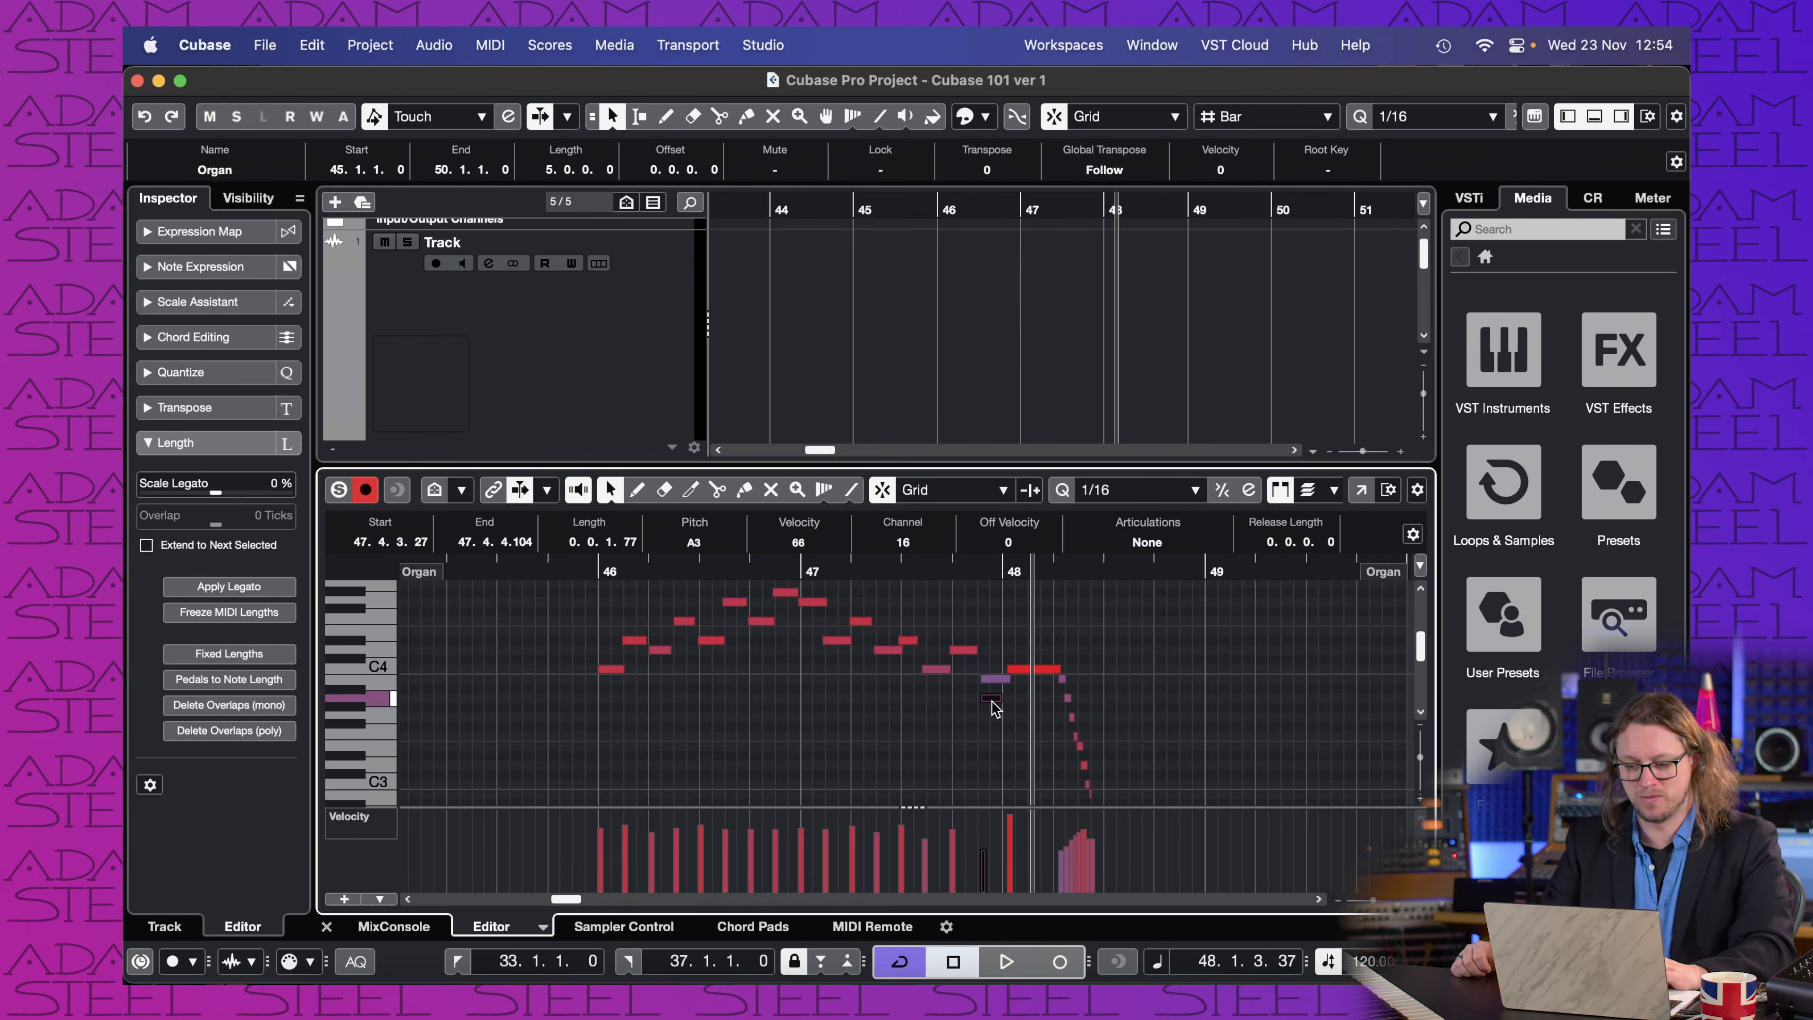
pyautogui.press('Delete')
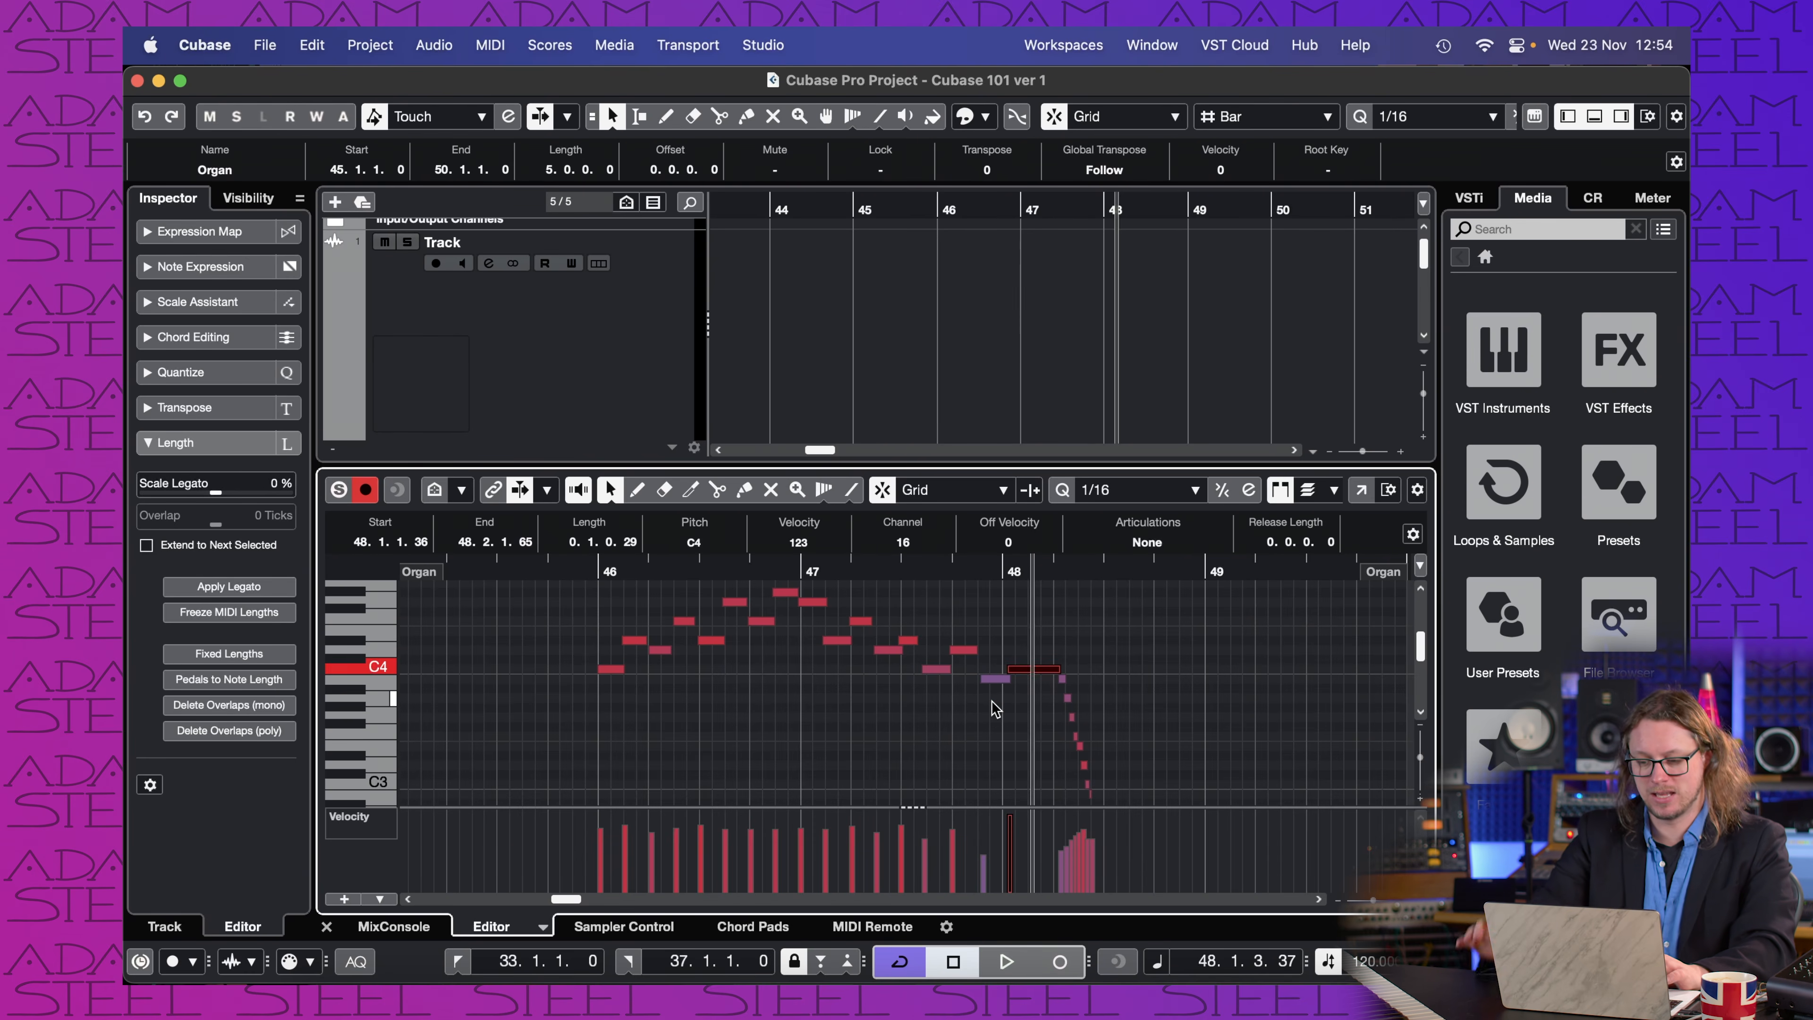
pyautogui.click(840, 572)
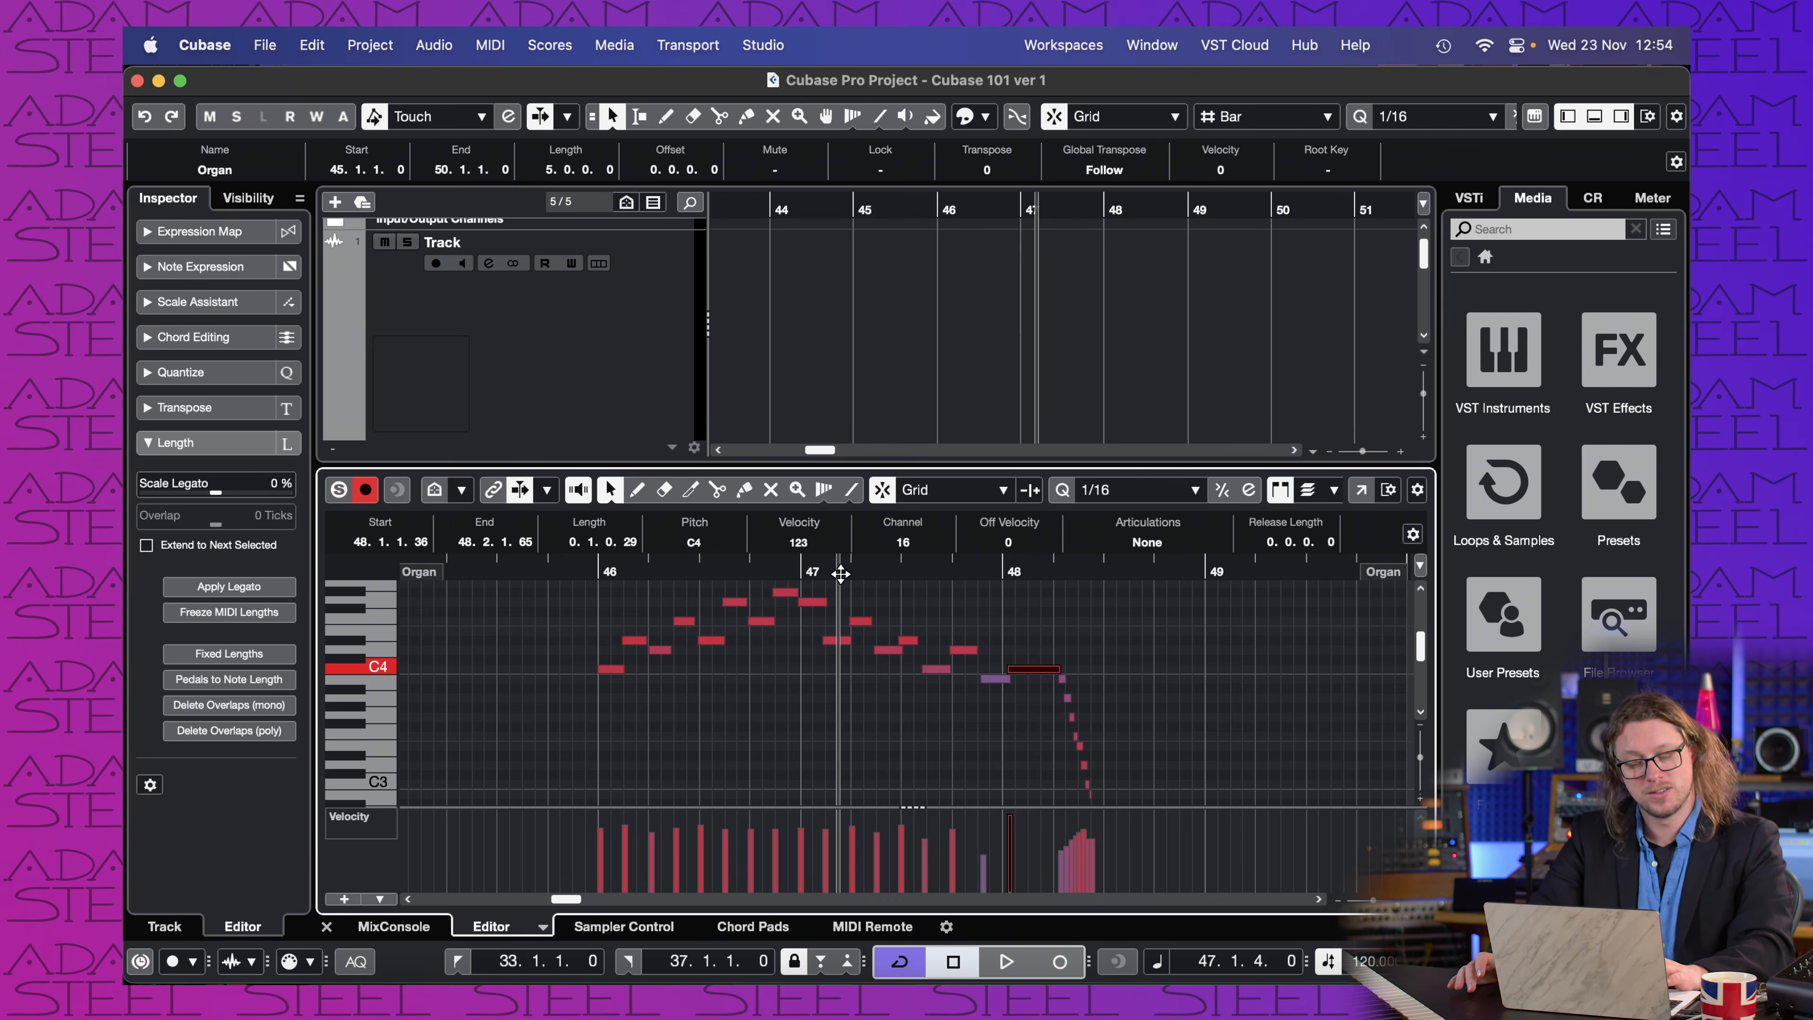
pyautogui.press('space')
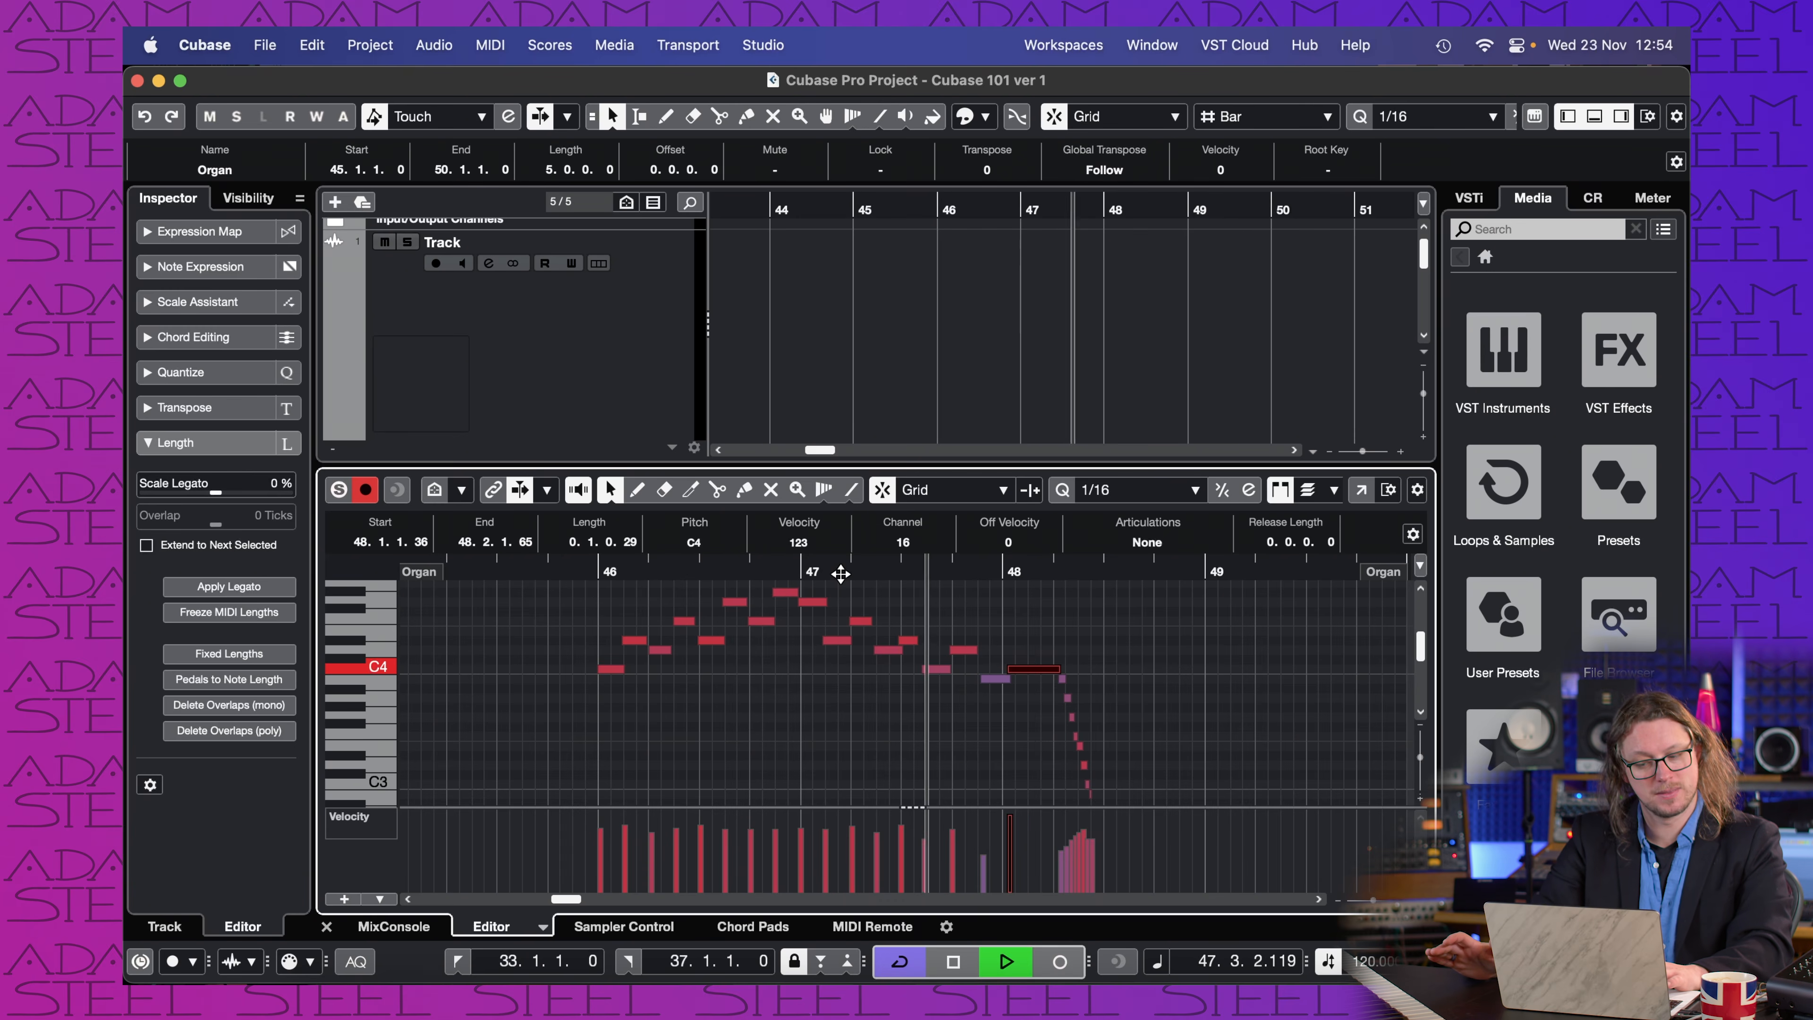
pyautogui.press('space')
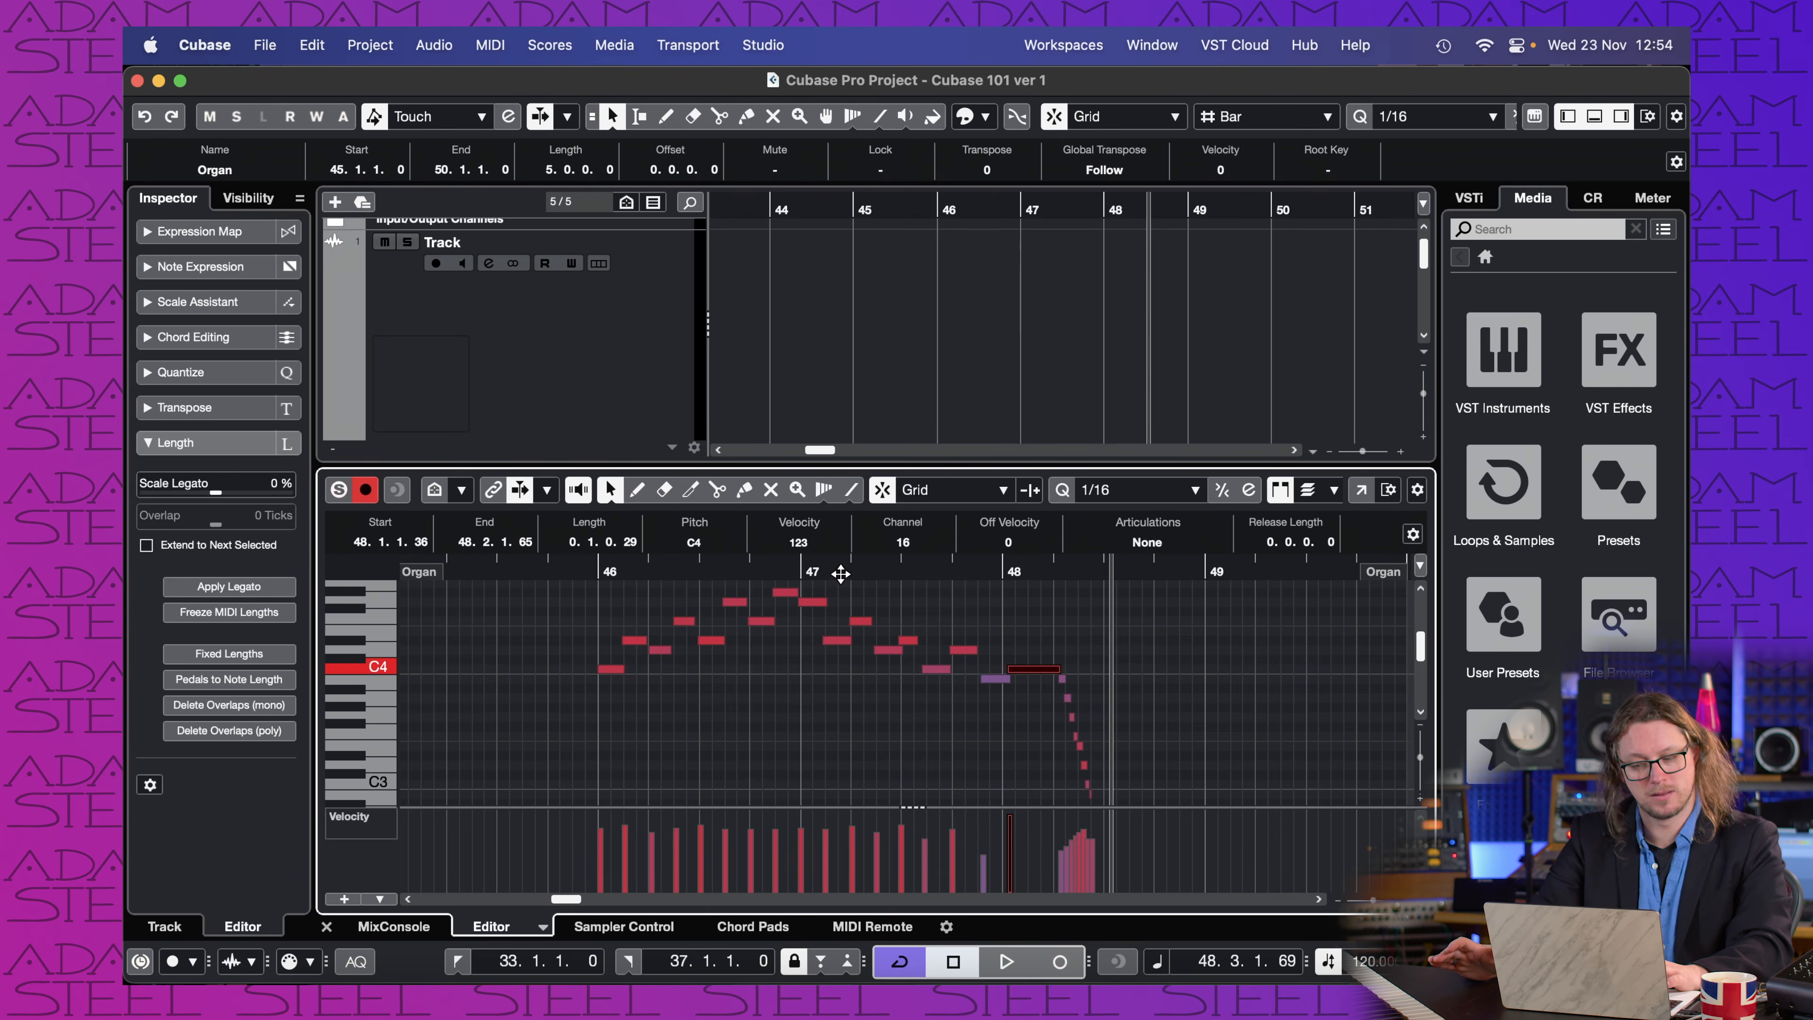
# Step: Move the B3 note just before bar 48 up to F#4 at 47.4.3 and audition it from 47.3.1
pyautogui.click(995, 679)
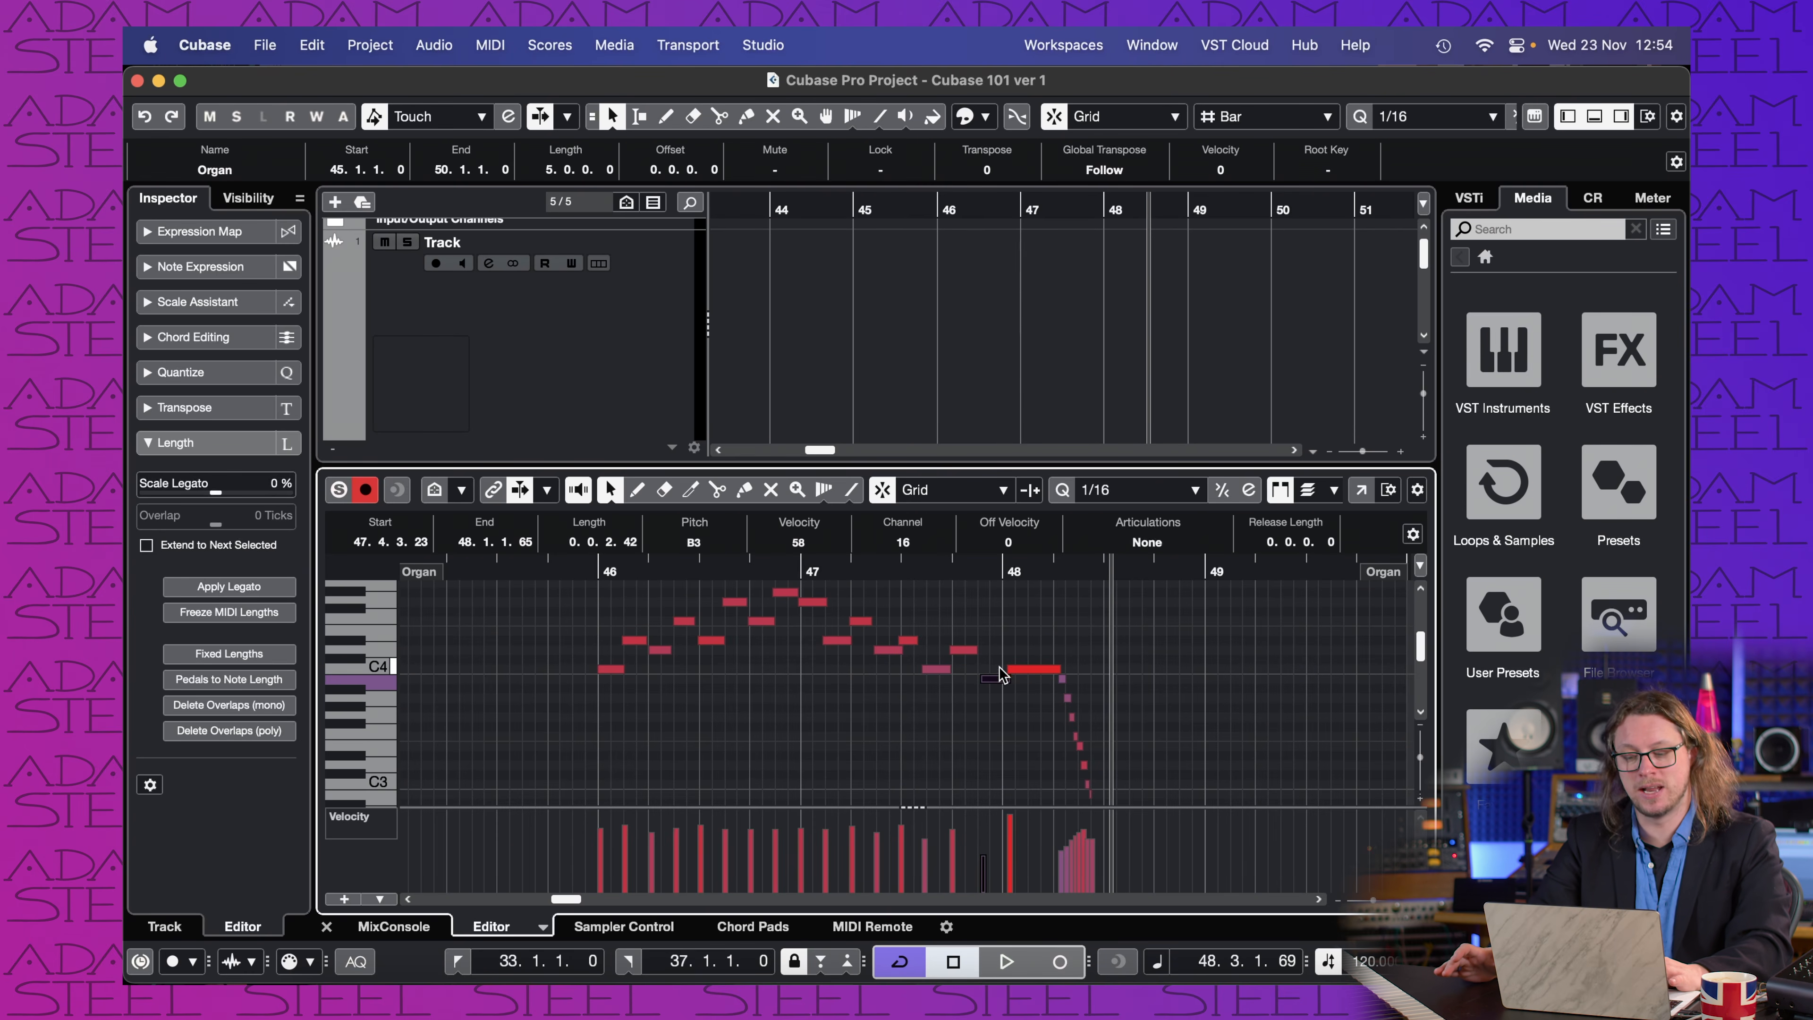
pyautogui.moveTo(998, 682); pyautogui.dragTo(999, 614)
pyautogui.click(906, 568)
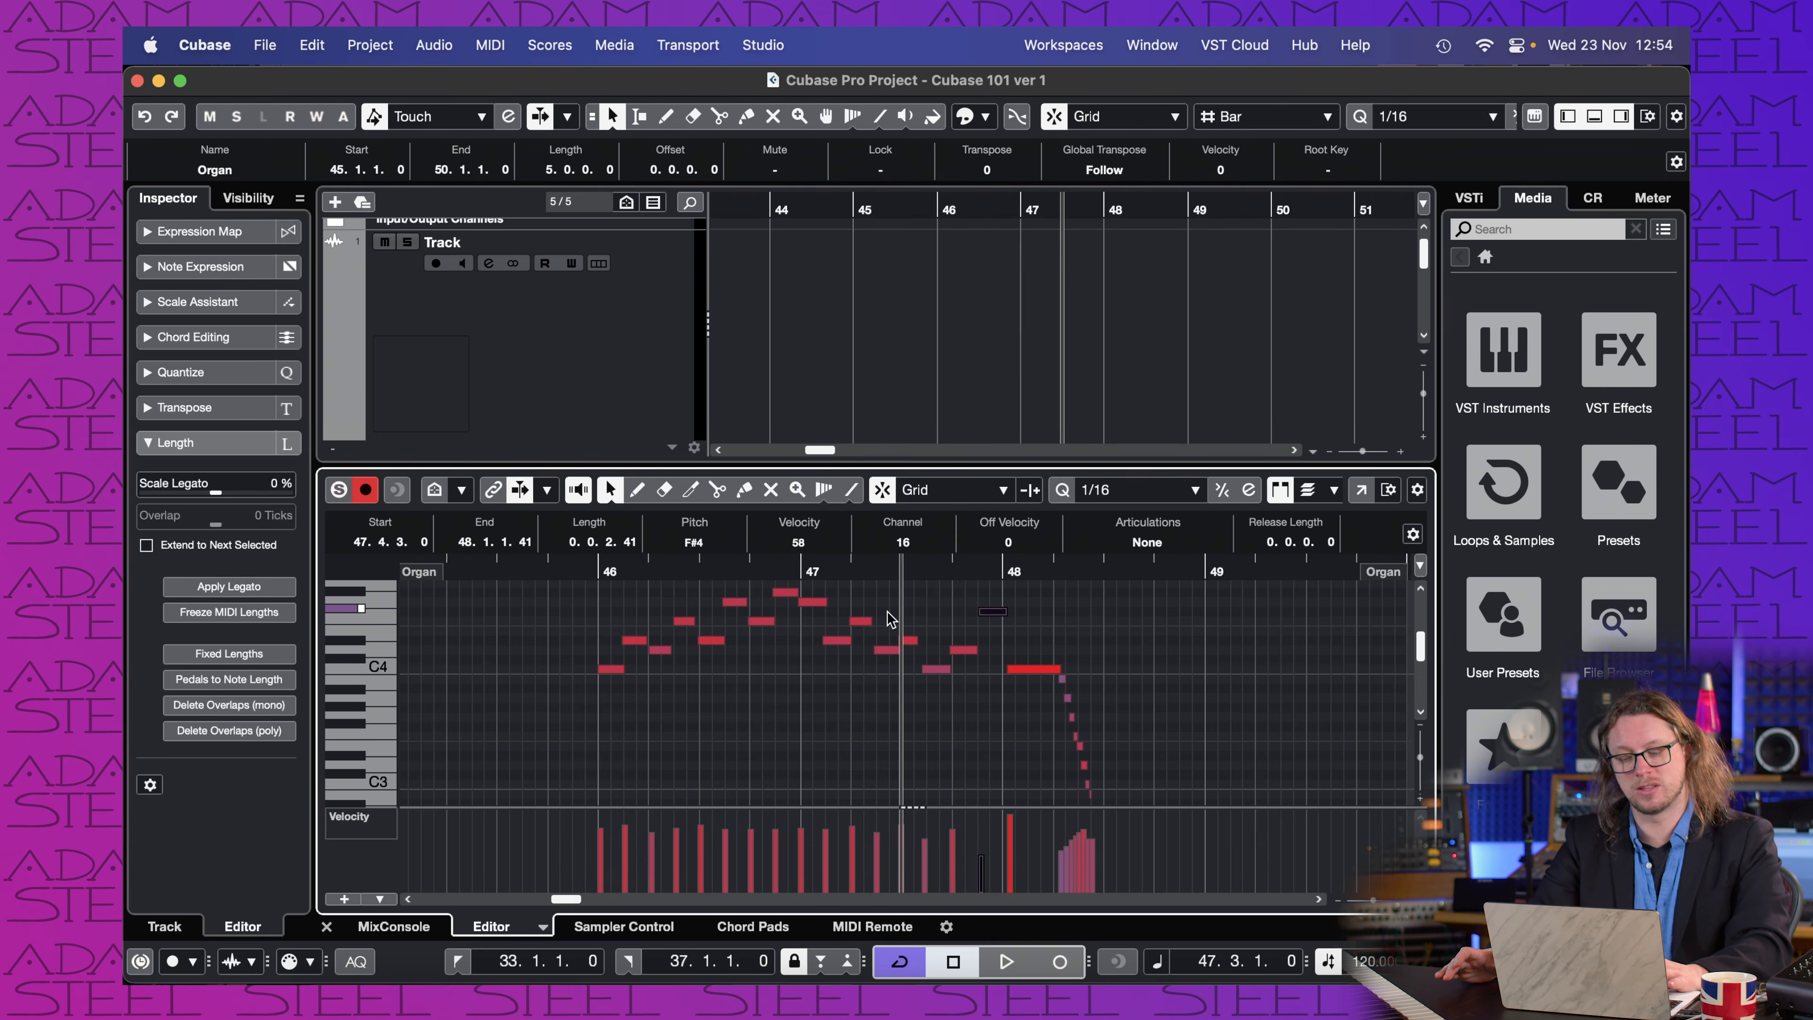
pyautogui.press('space')
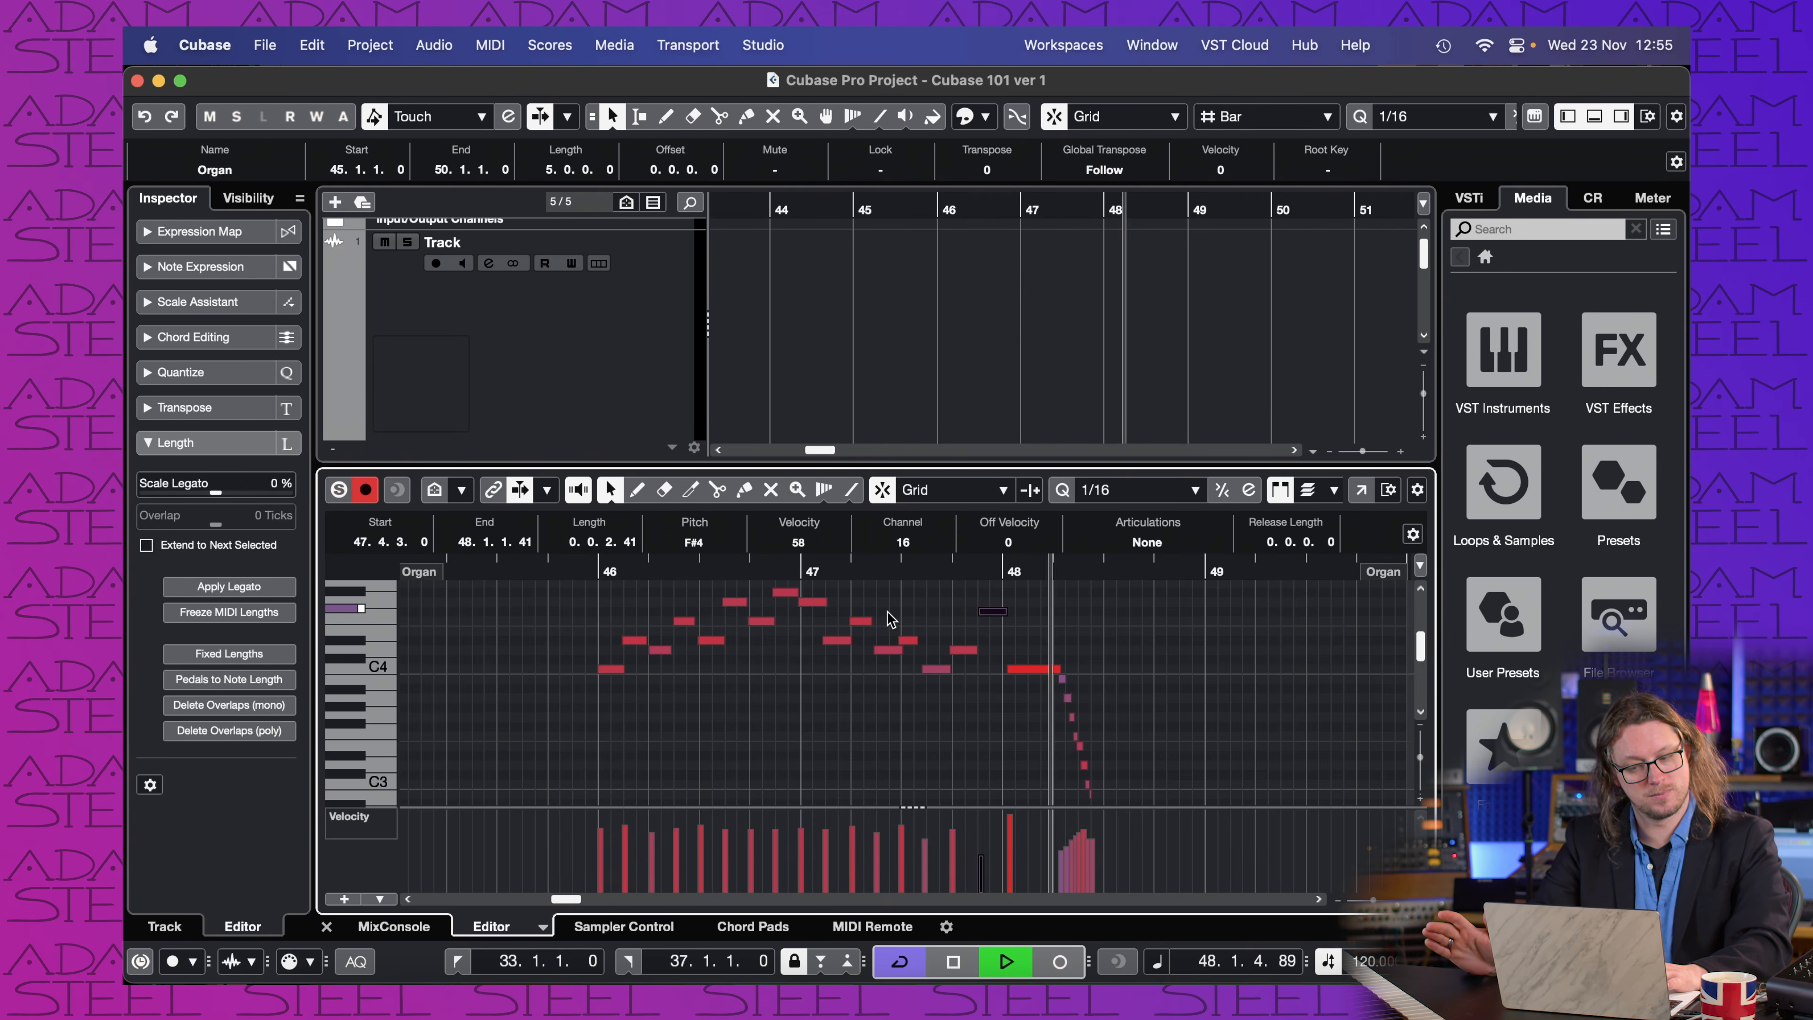
pyautogui.press('space')
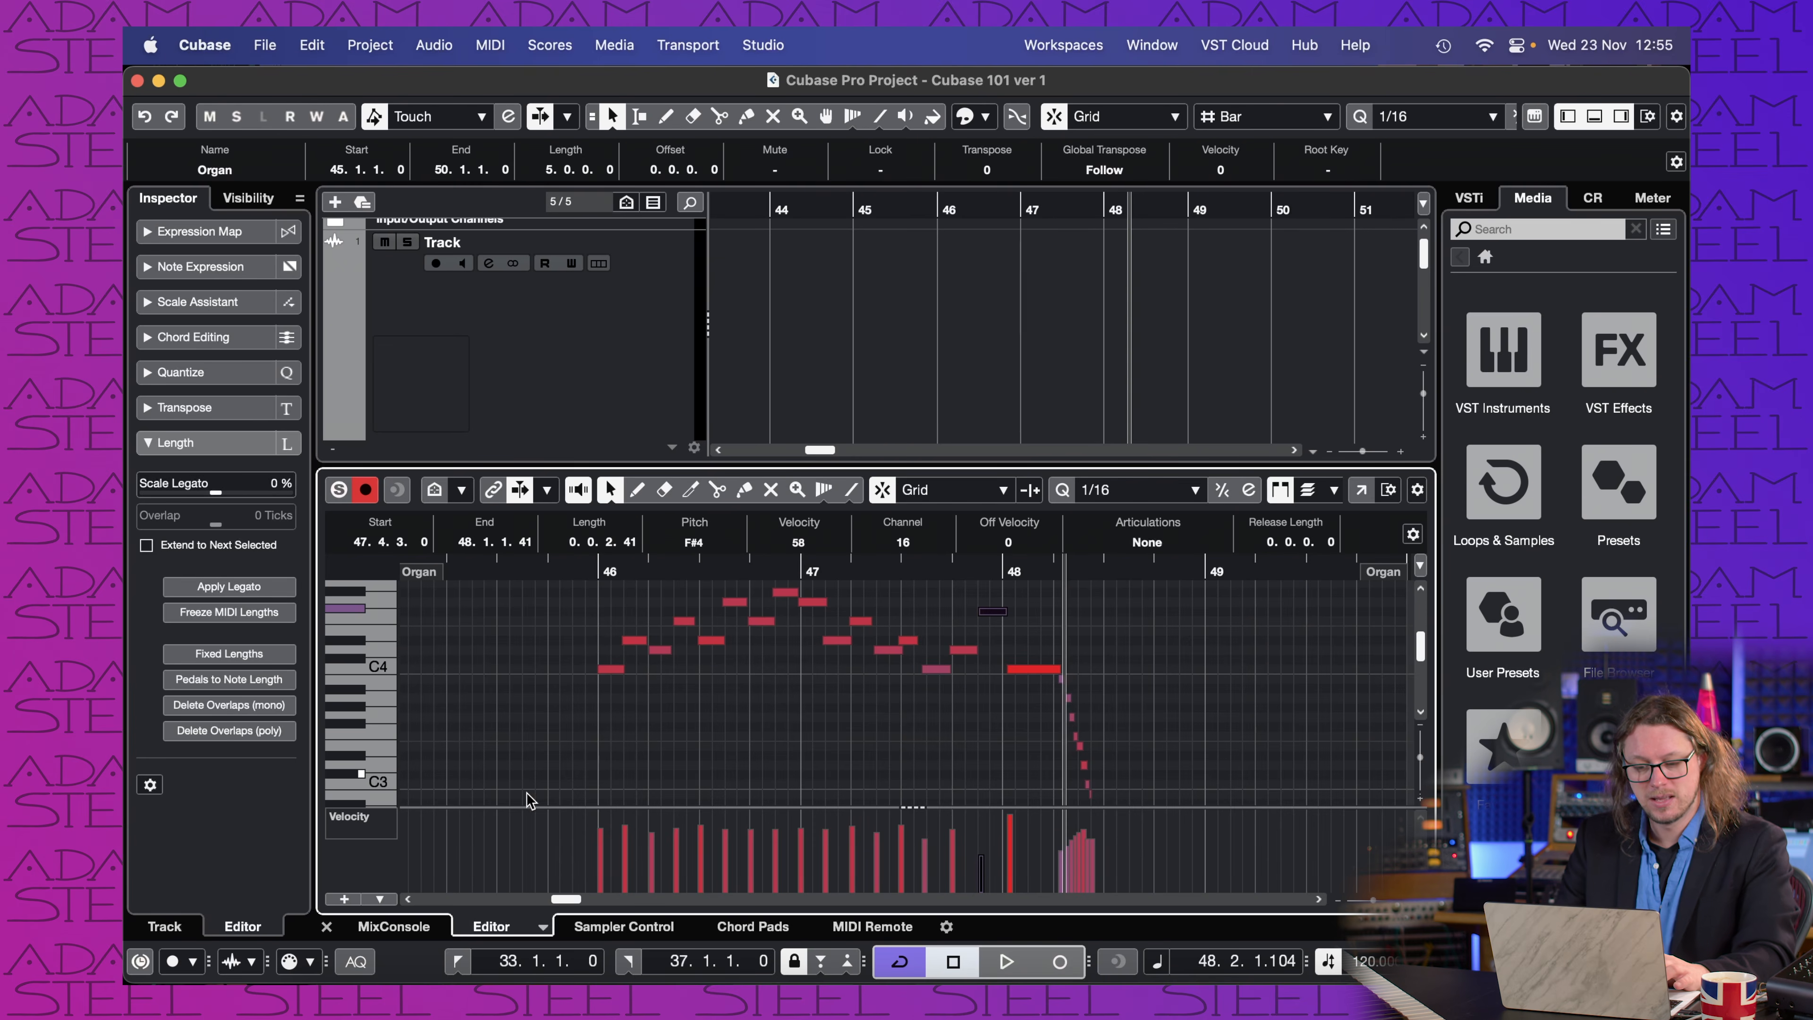
# Step: Look at the available MIDI editor types without switching, and close the lower zone editor
pyautogui.click(544, 925)
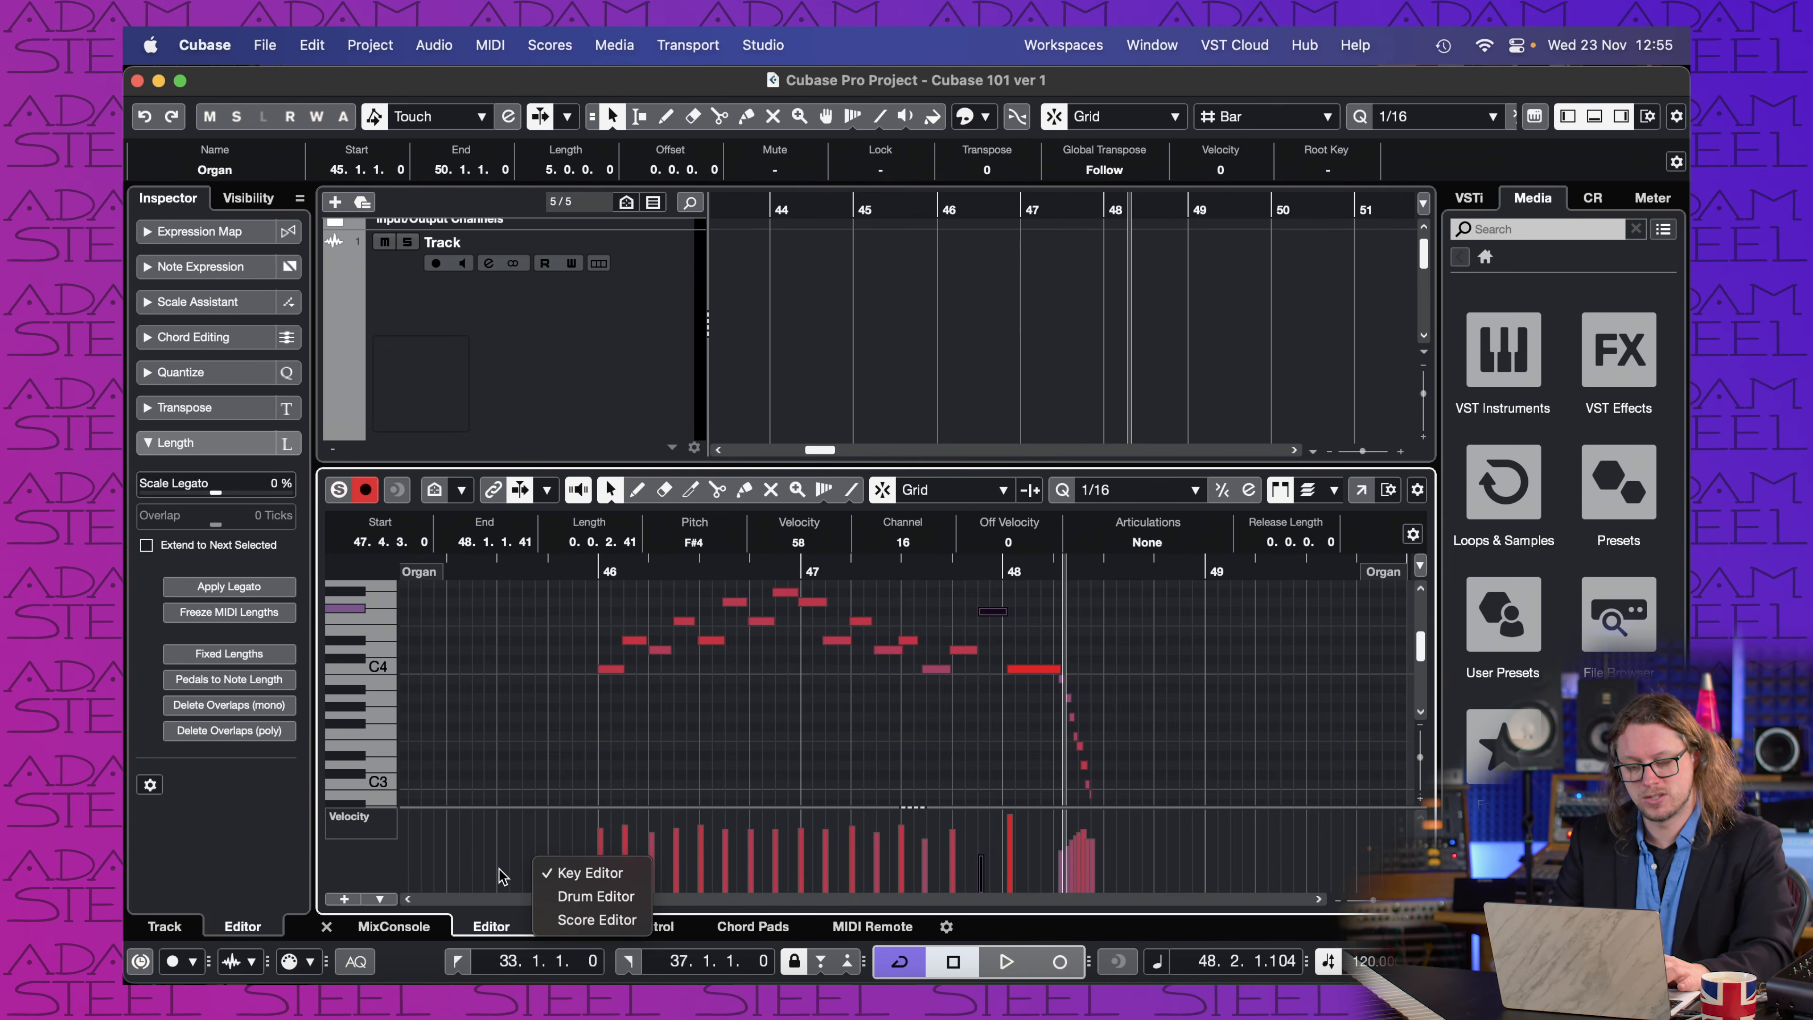
pyautogui.click(372, 931)
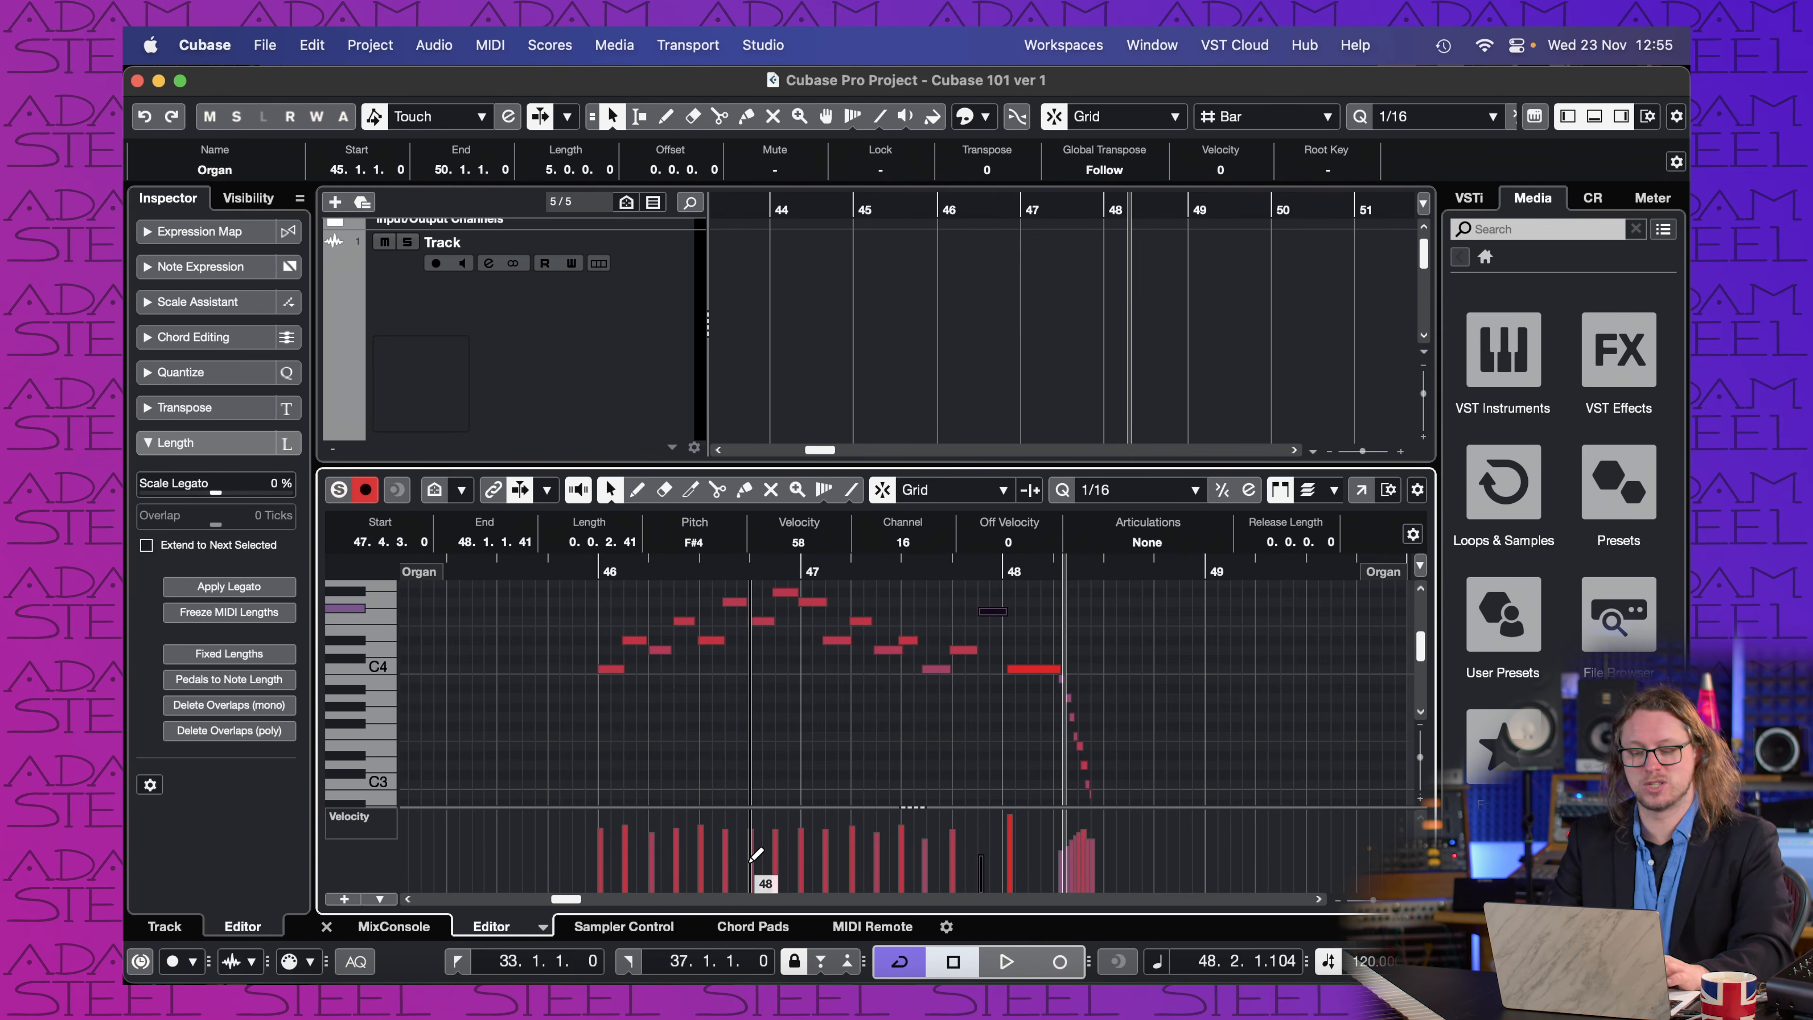
pyautogui.click(327, 927)
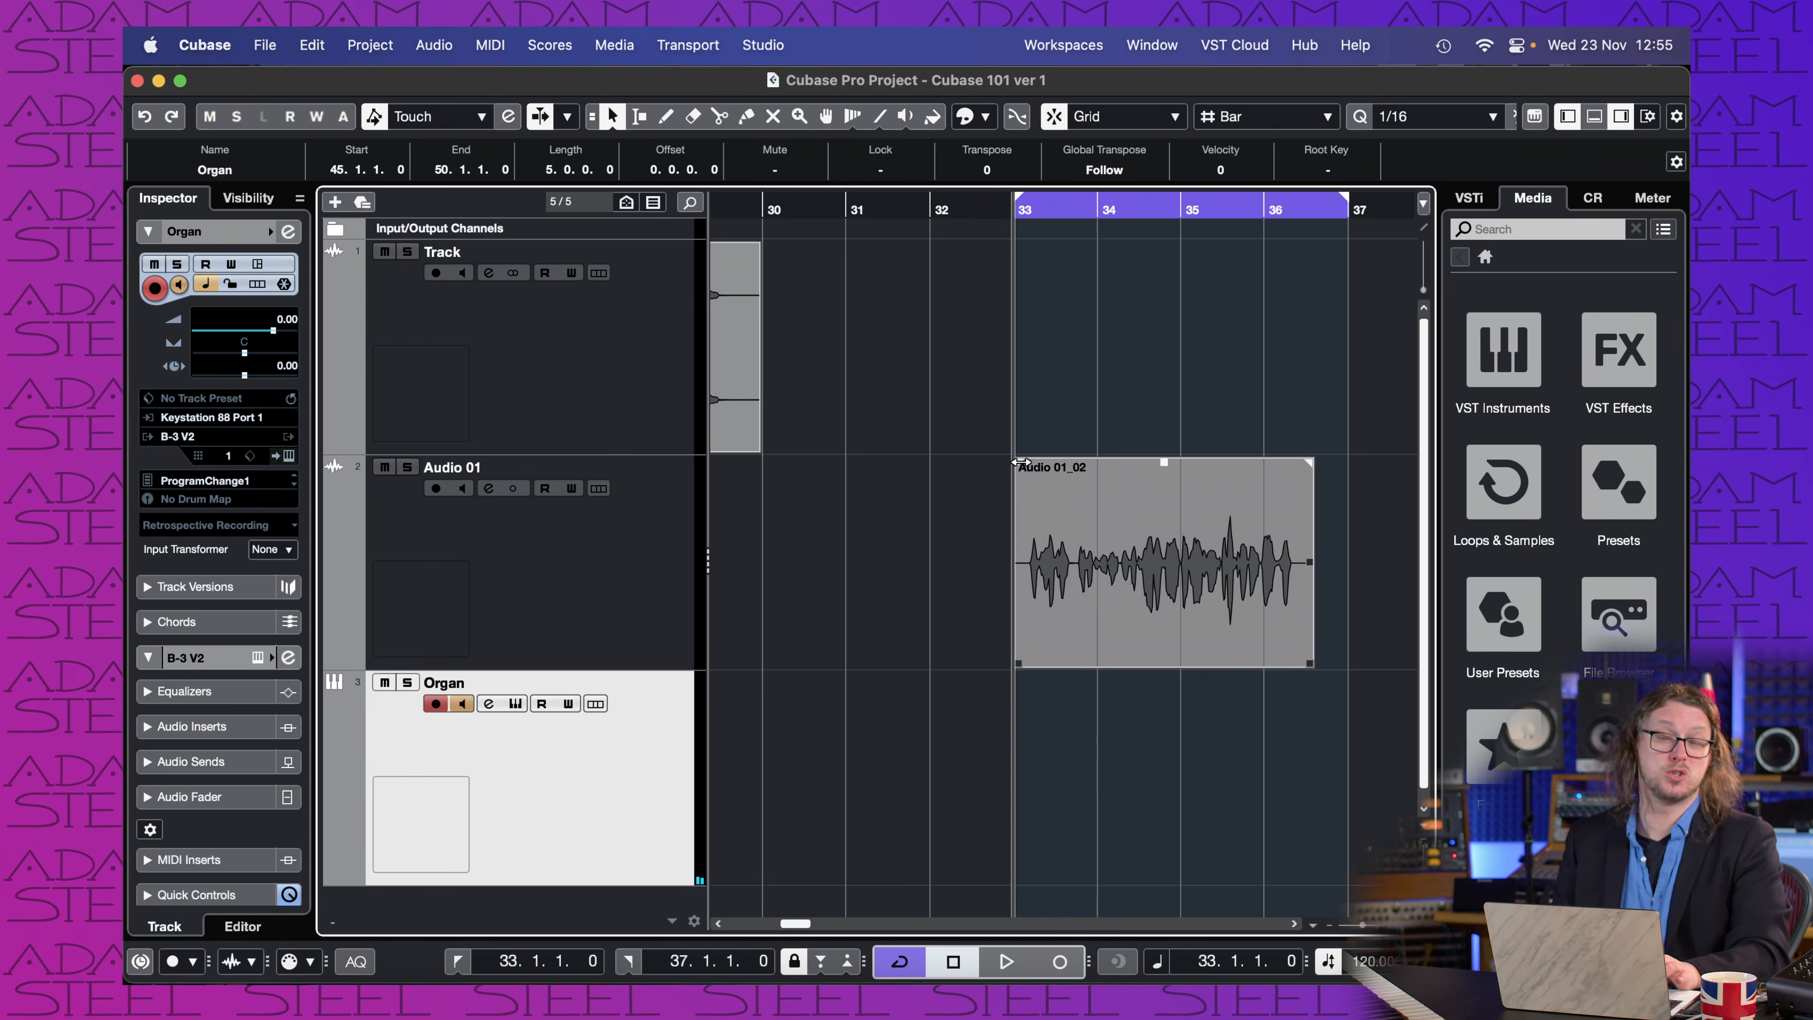
# Step: With snap on, move the Audio 01_02 event one bar later to bar 34 and back to bar 33
pyautogui.click(1101, 617)
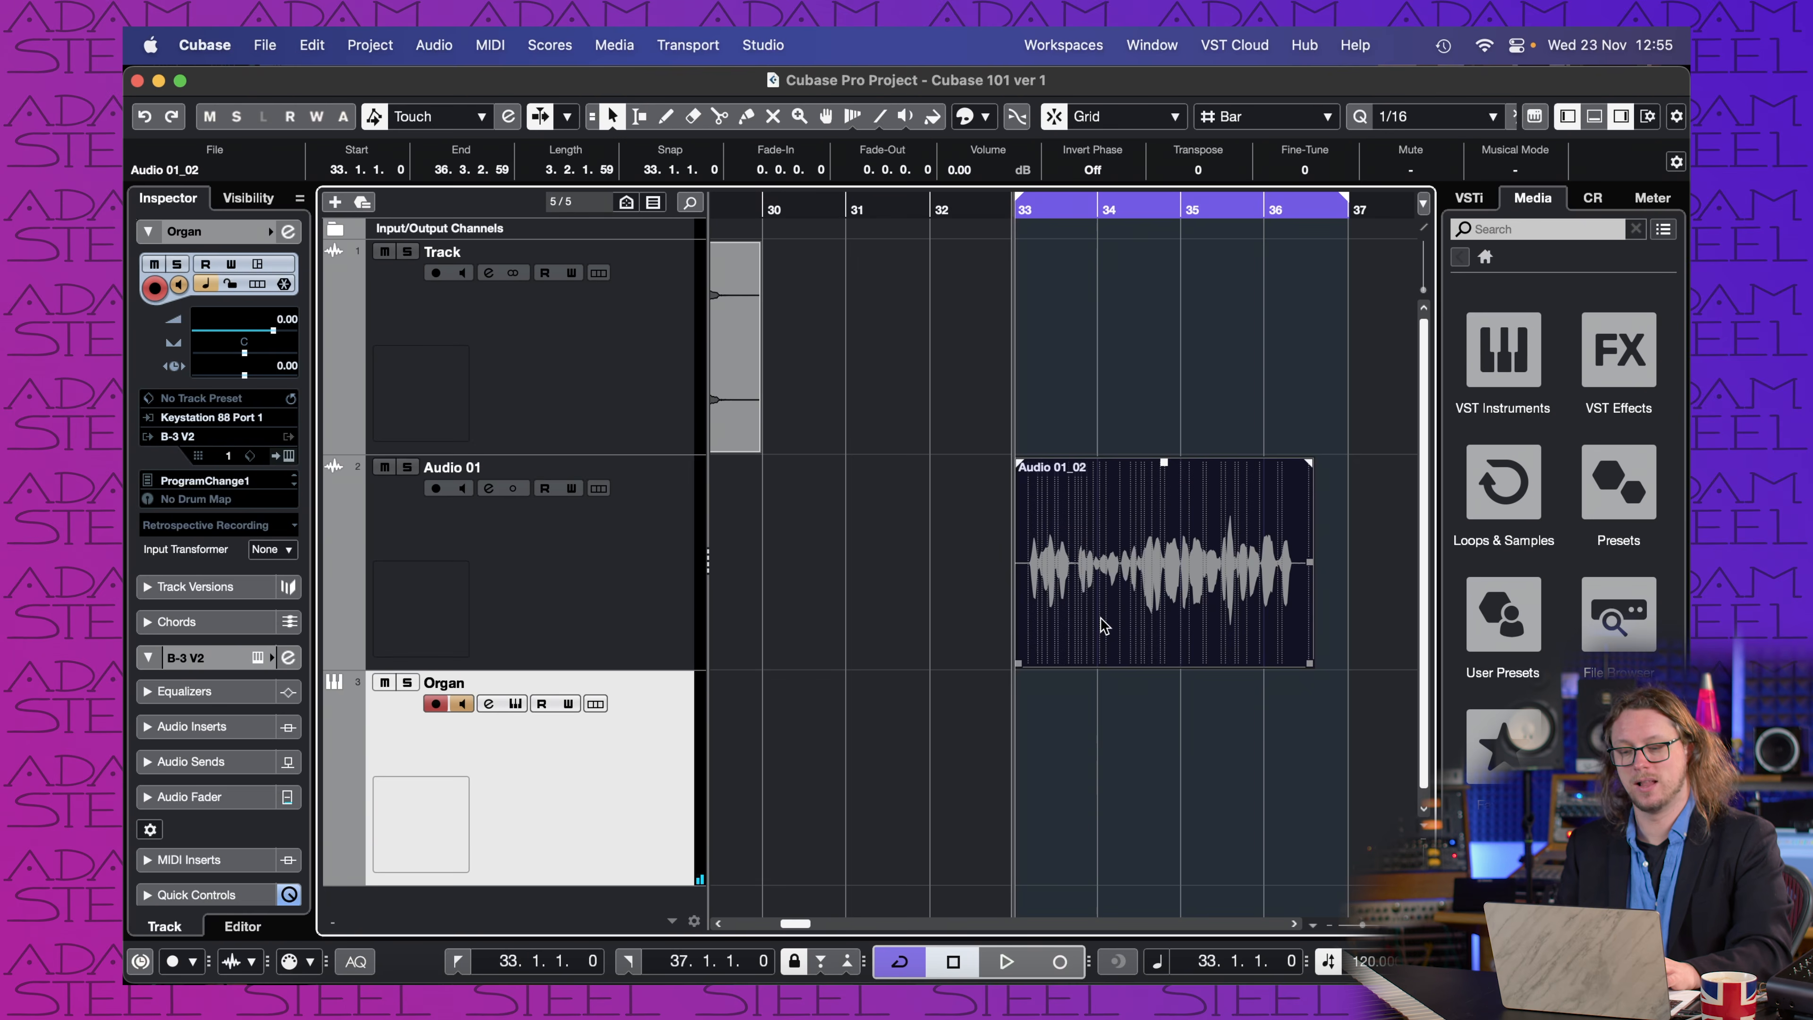
pyautogui.click(972, 527)
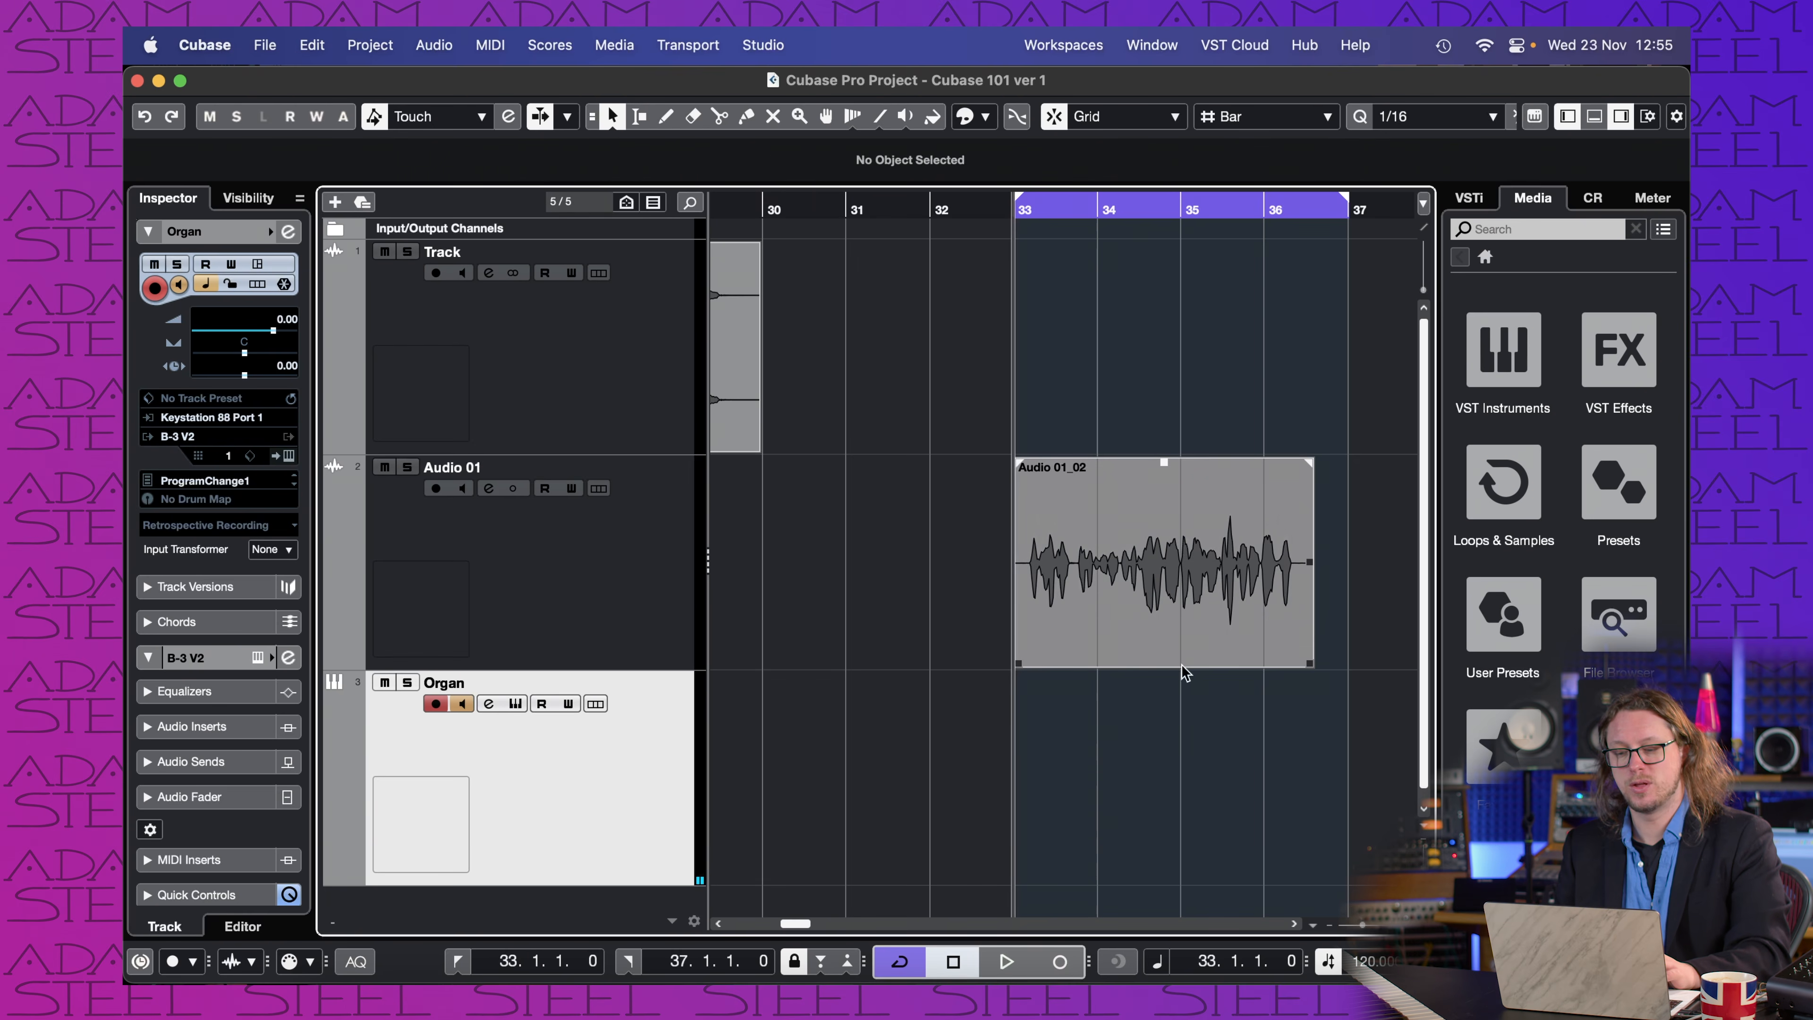
pyautogui.hscroll(3, 1179, 559)
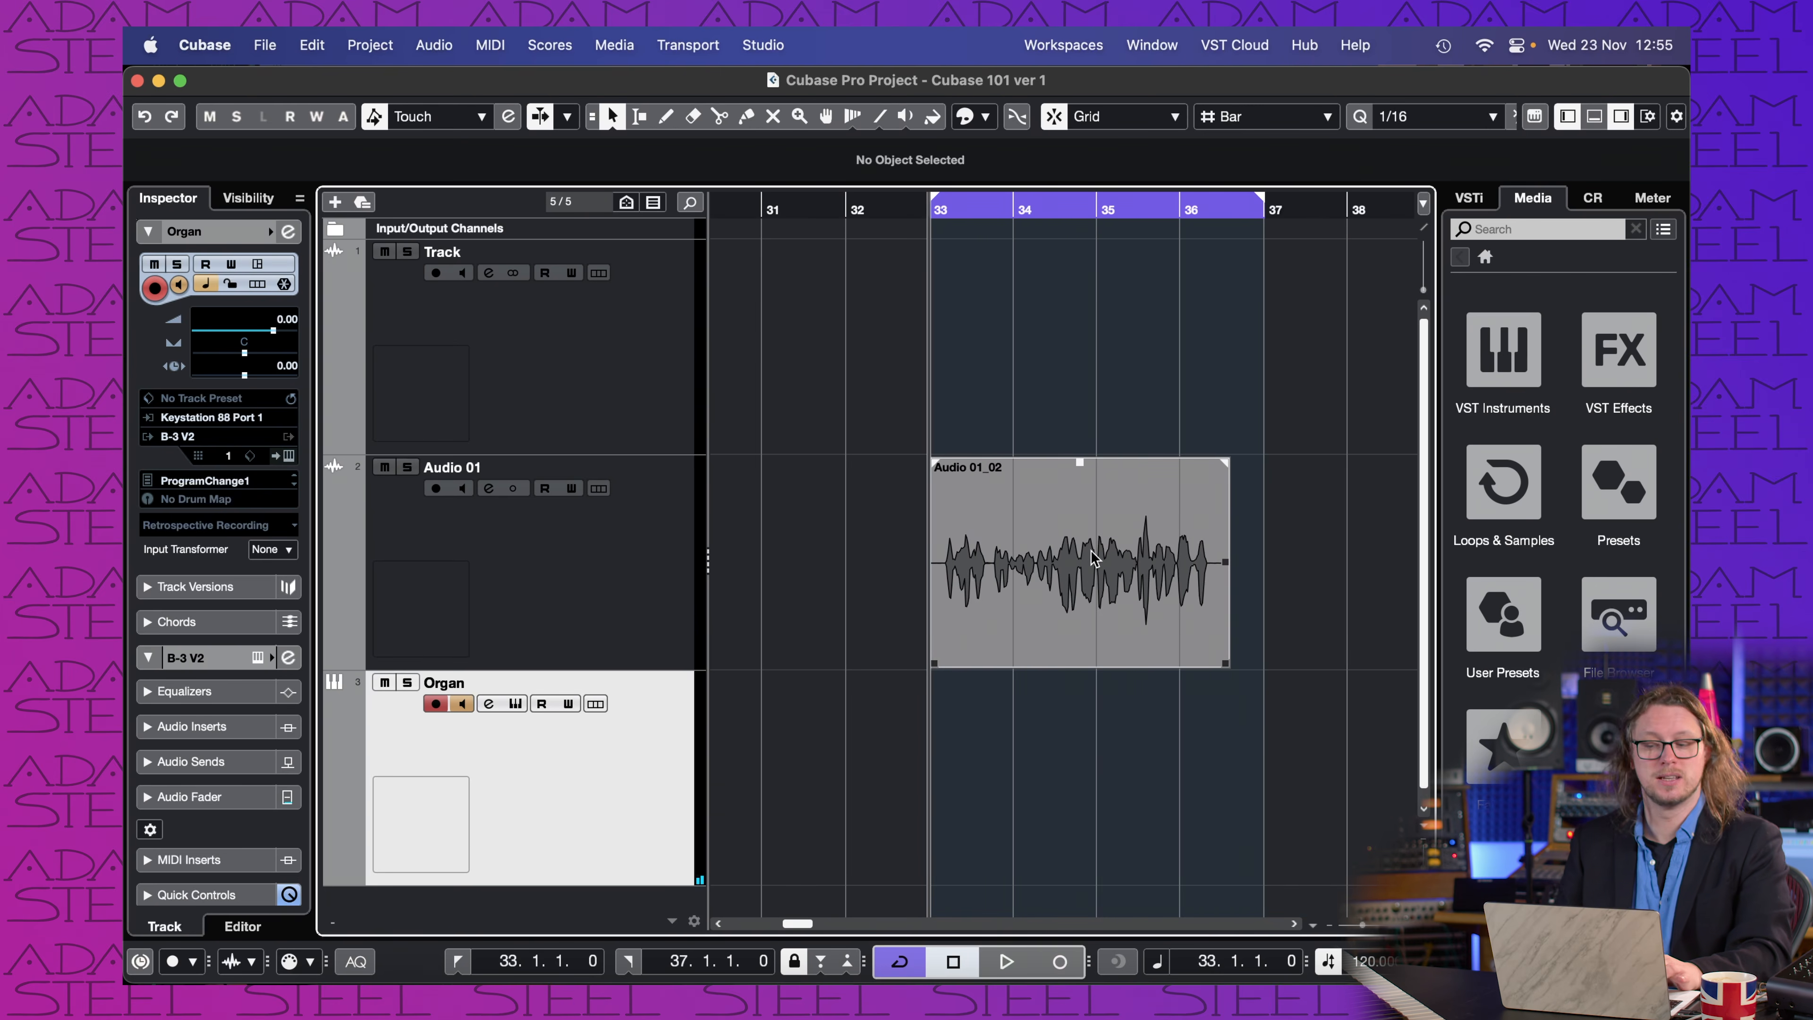
pyautogui.click(1049, 548)
pyautogui.moveTo(1064, 548); pyautogui.dragTo(1167, 552)
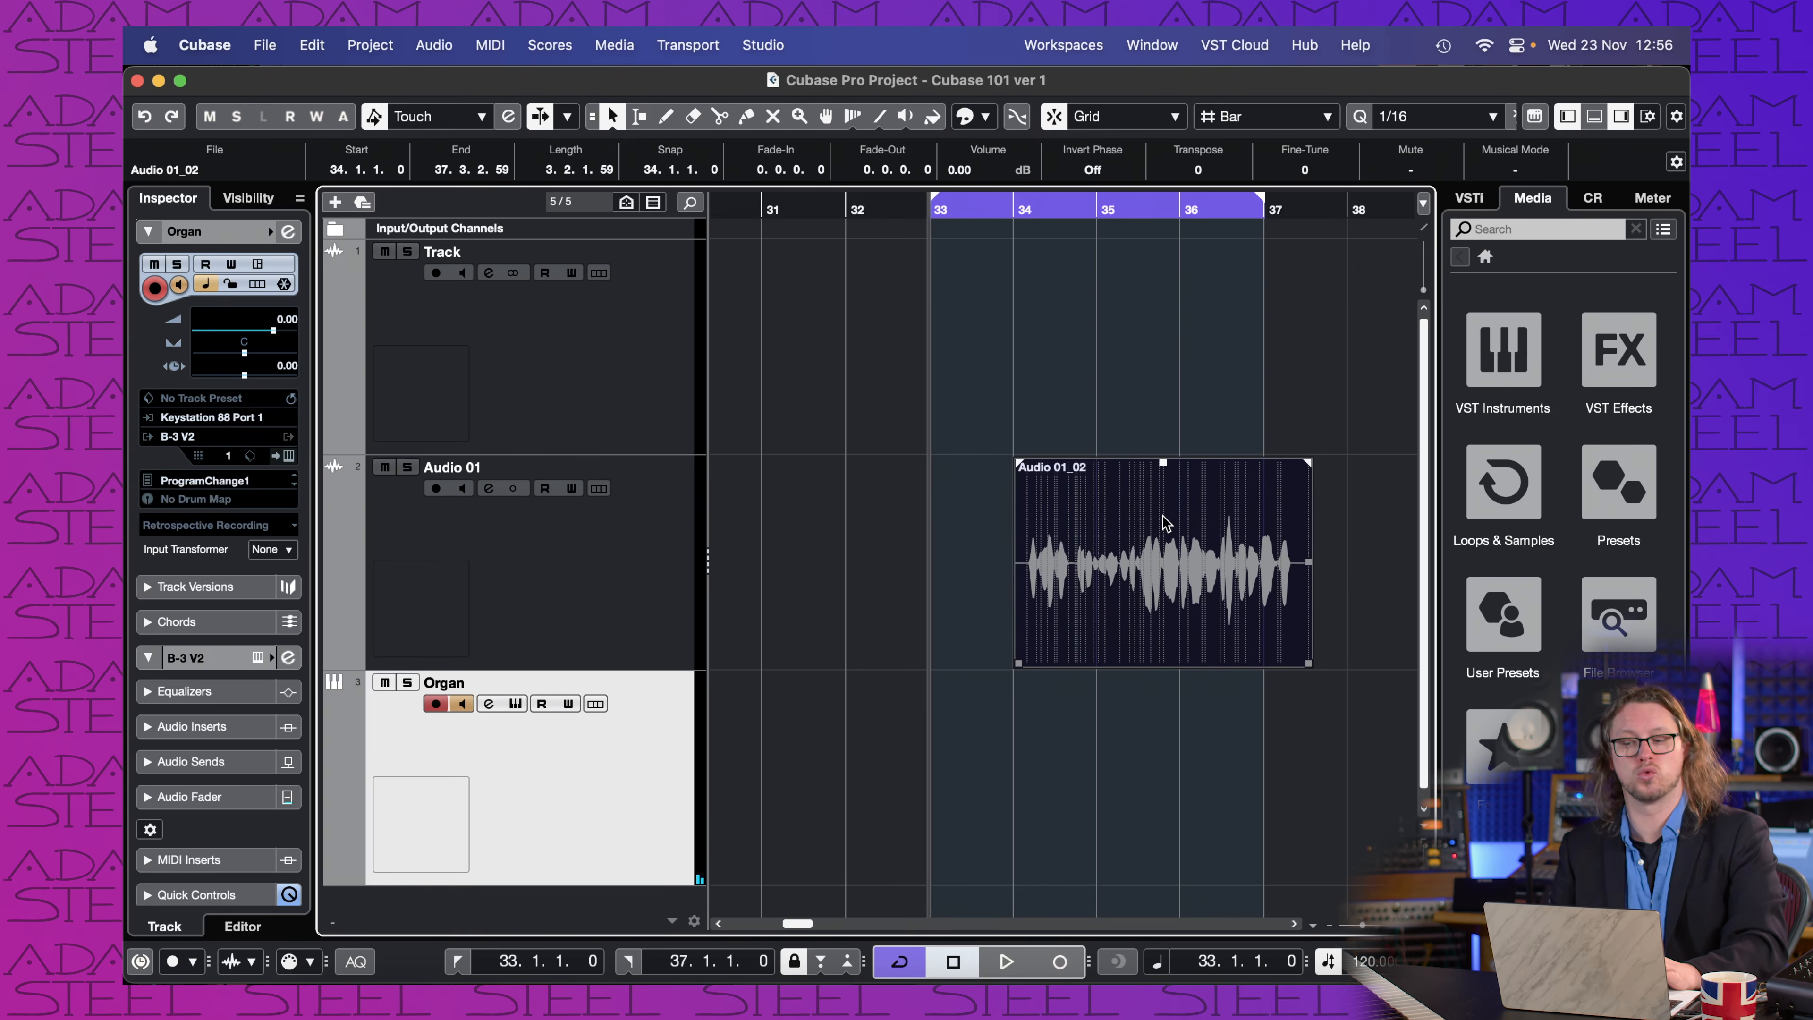
pyautogui.moveTo(1105, 484); pyautogui.dragTo(1046, 487)
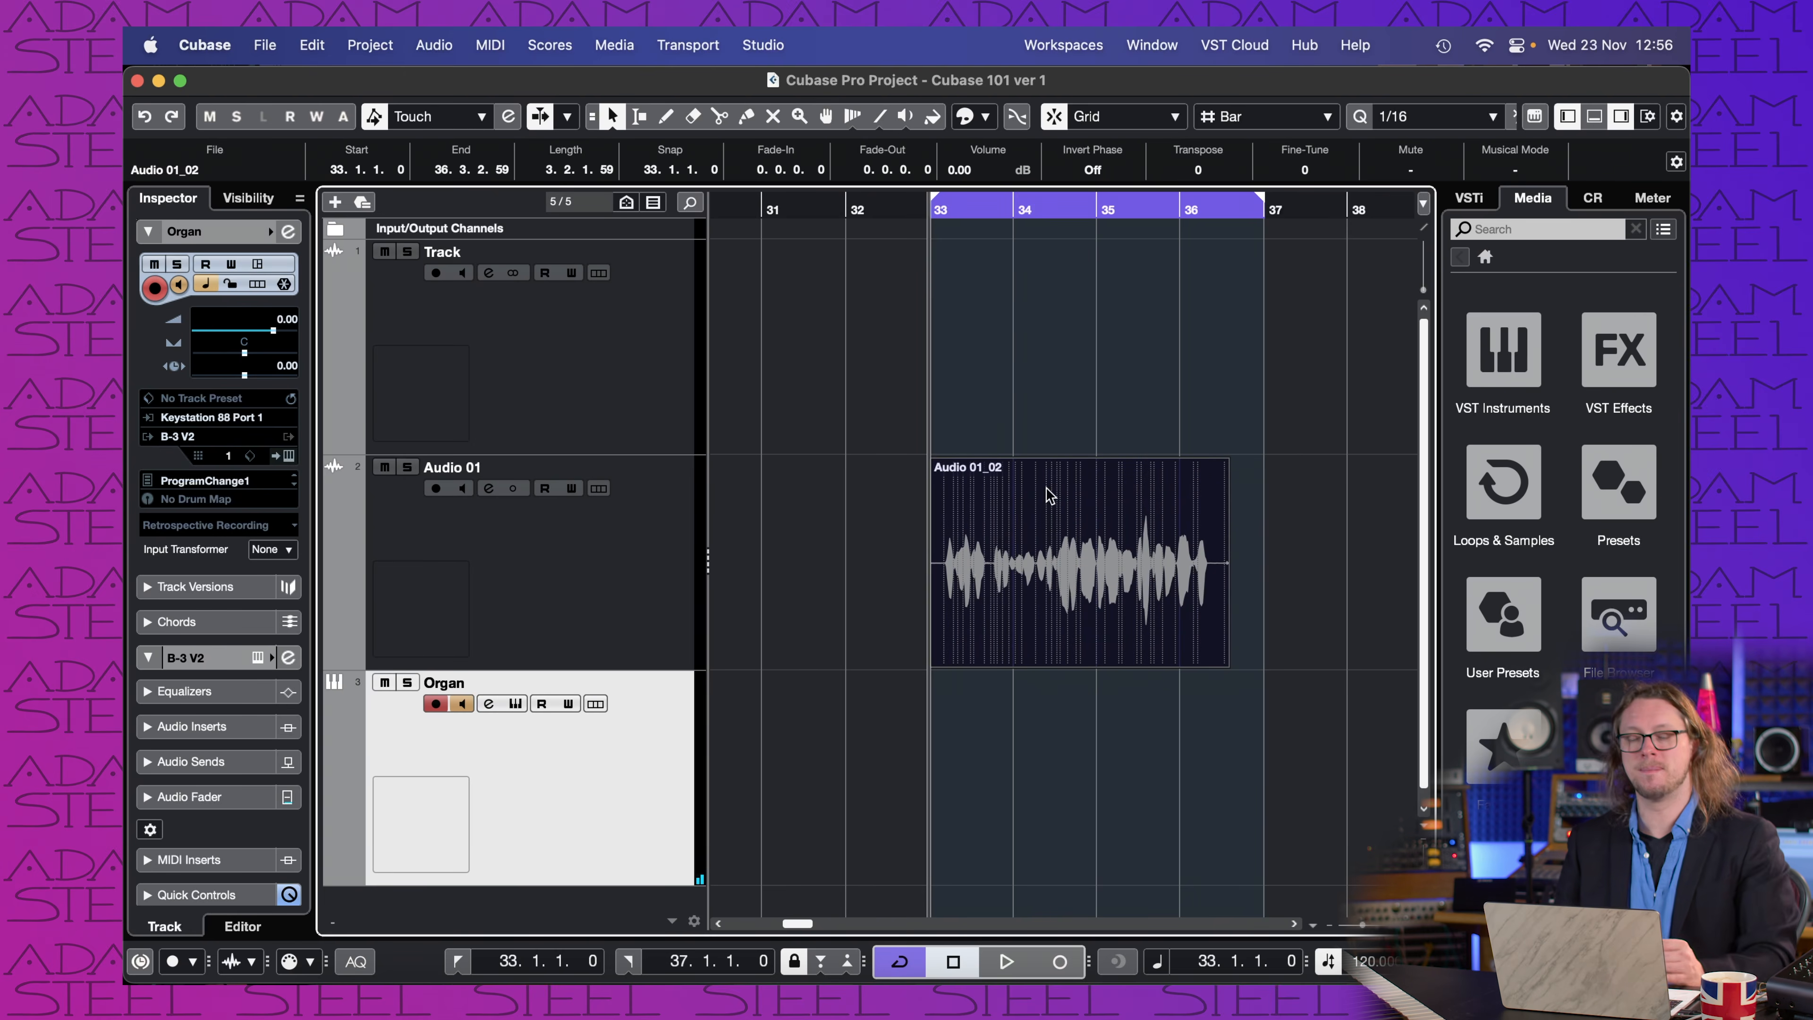
# Step: Turn off snap and move the Audio 01_02 event freely off the bar line so it starts at 33.2.3.108
pyautogui.moveTo(1066, 517); pyautogui.dragTo(1114, 525)
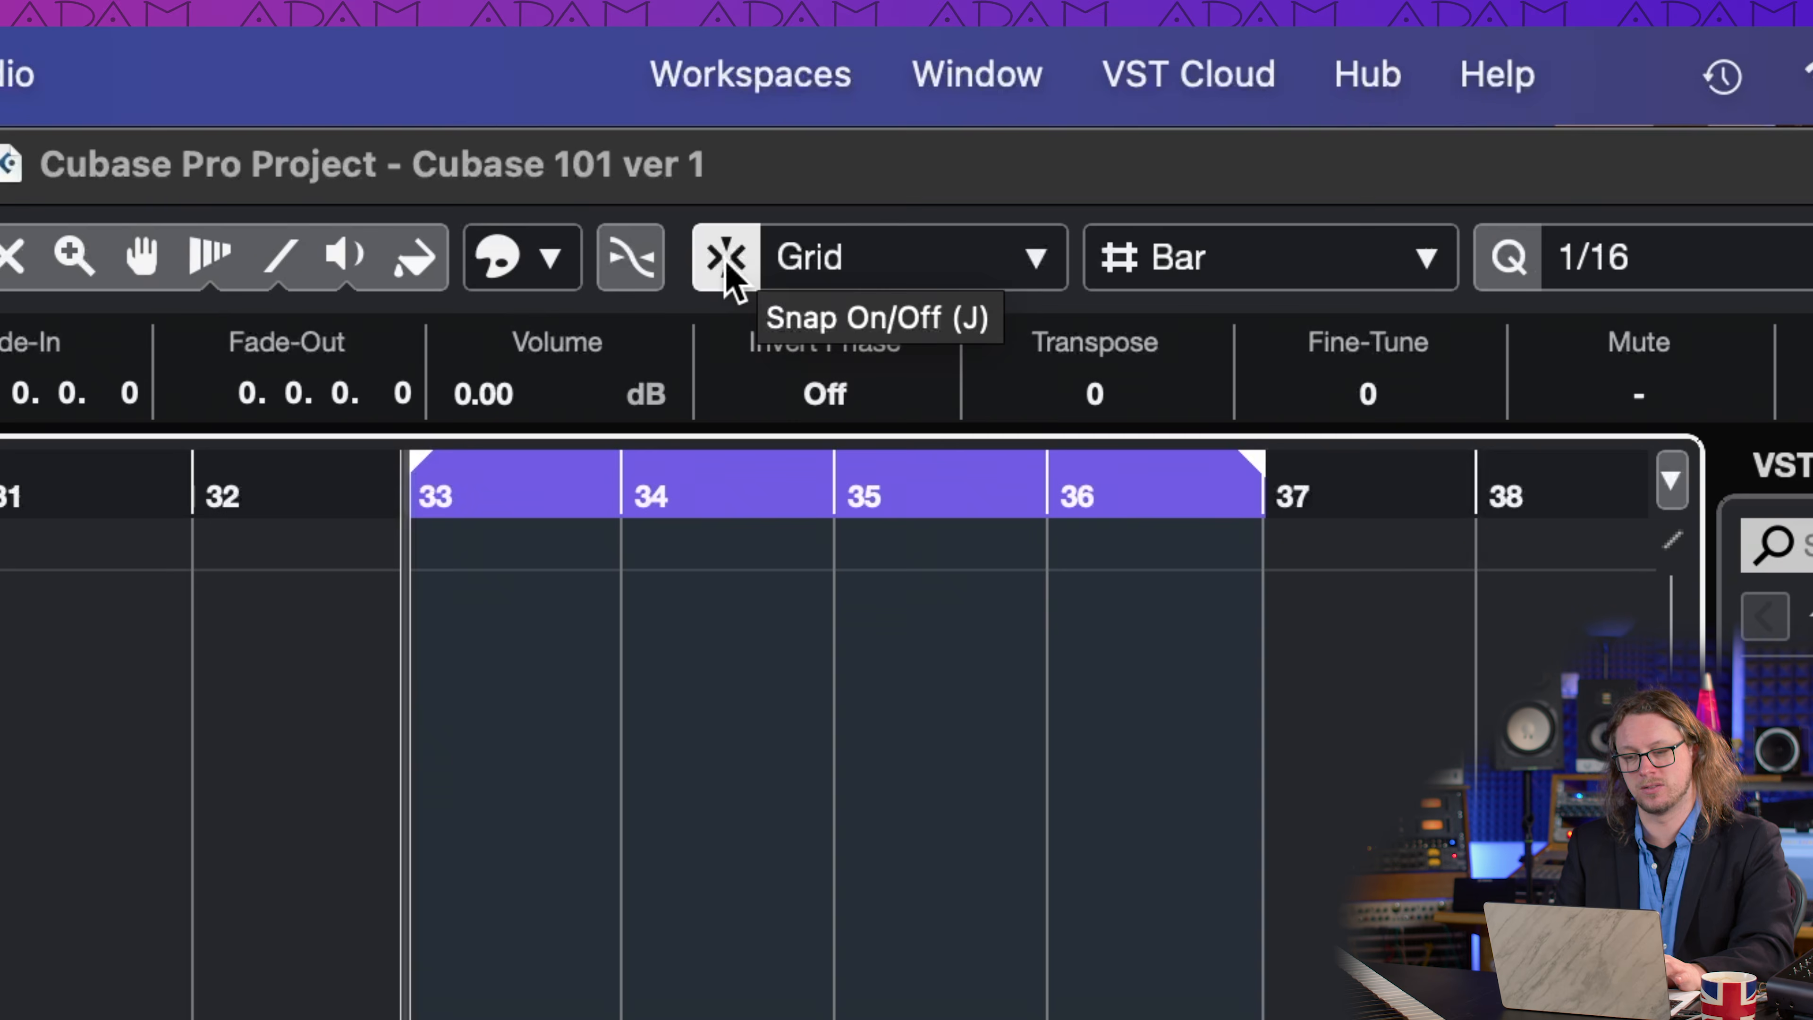
pyautogui.click(1054, 117)
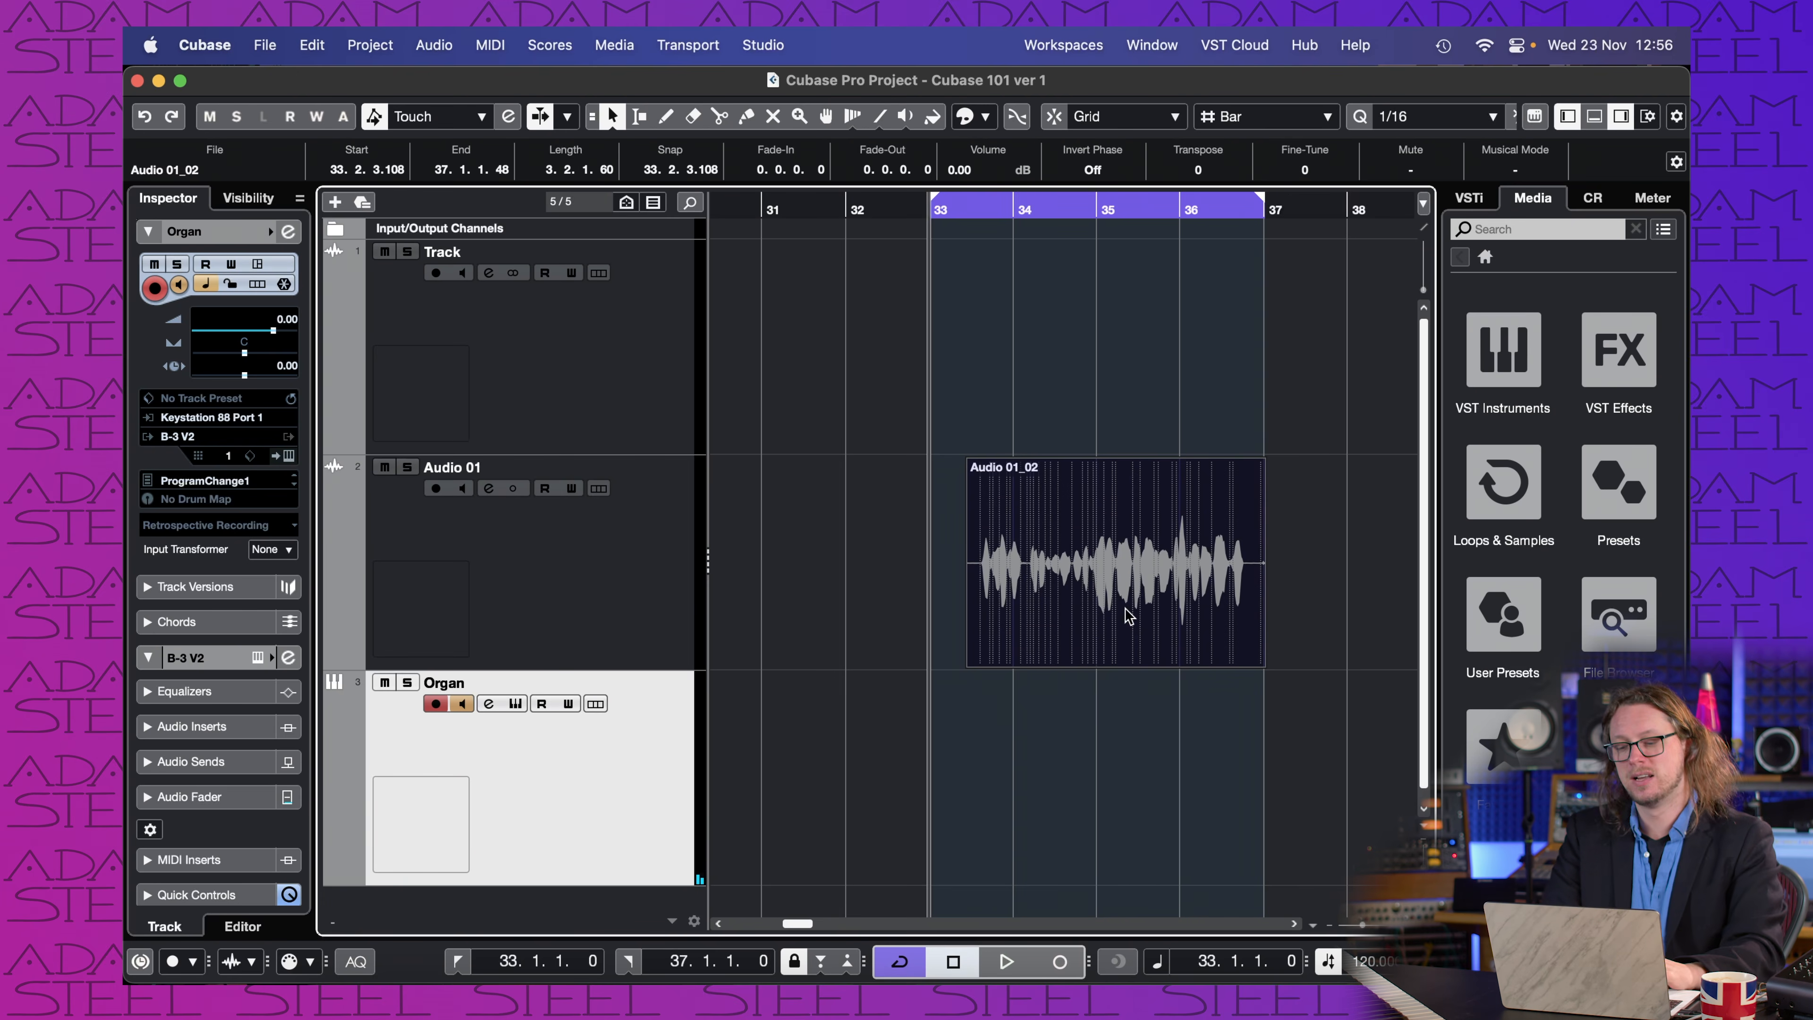
# Step: Split the Audio 01_02 event after its first phrase at 34.1.3.90 and move the first piece earlier to start at 32.4.4.91
pyautogui.click(1149, 411)
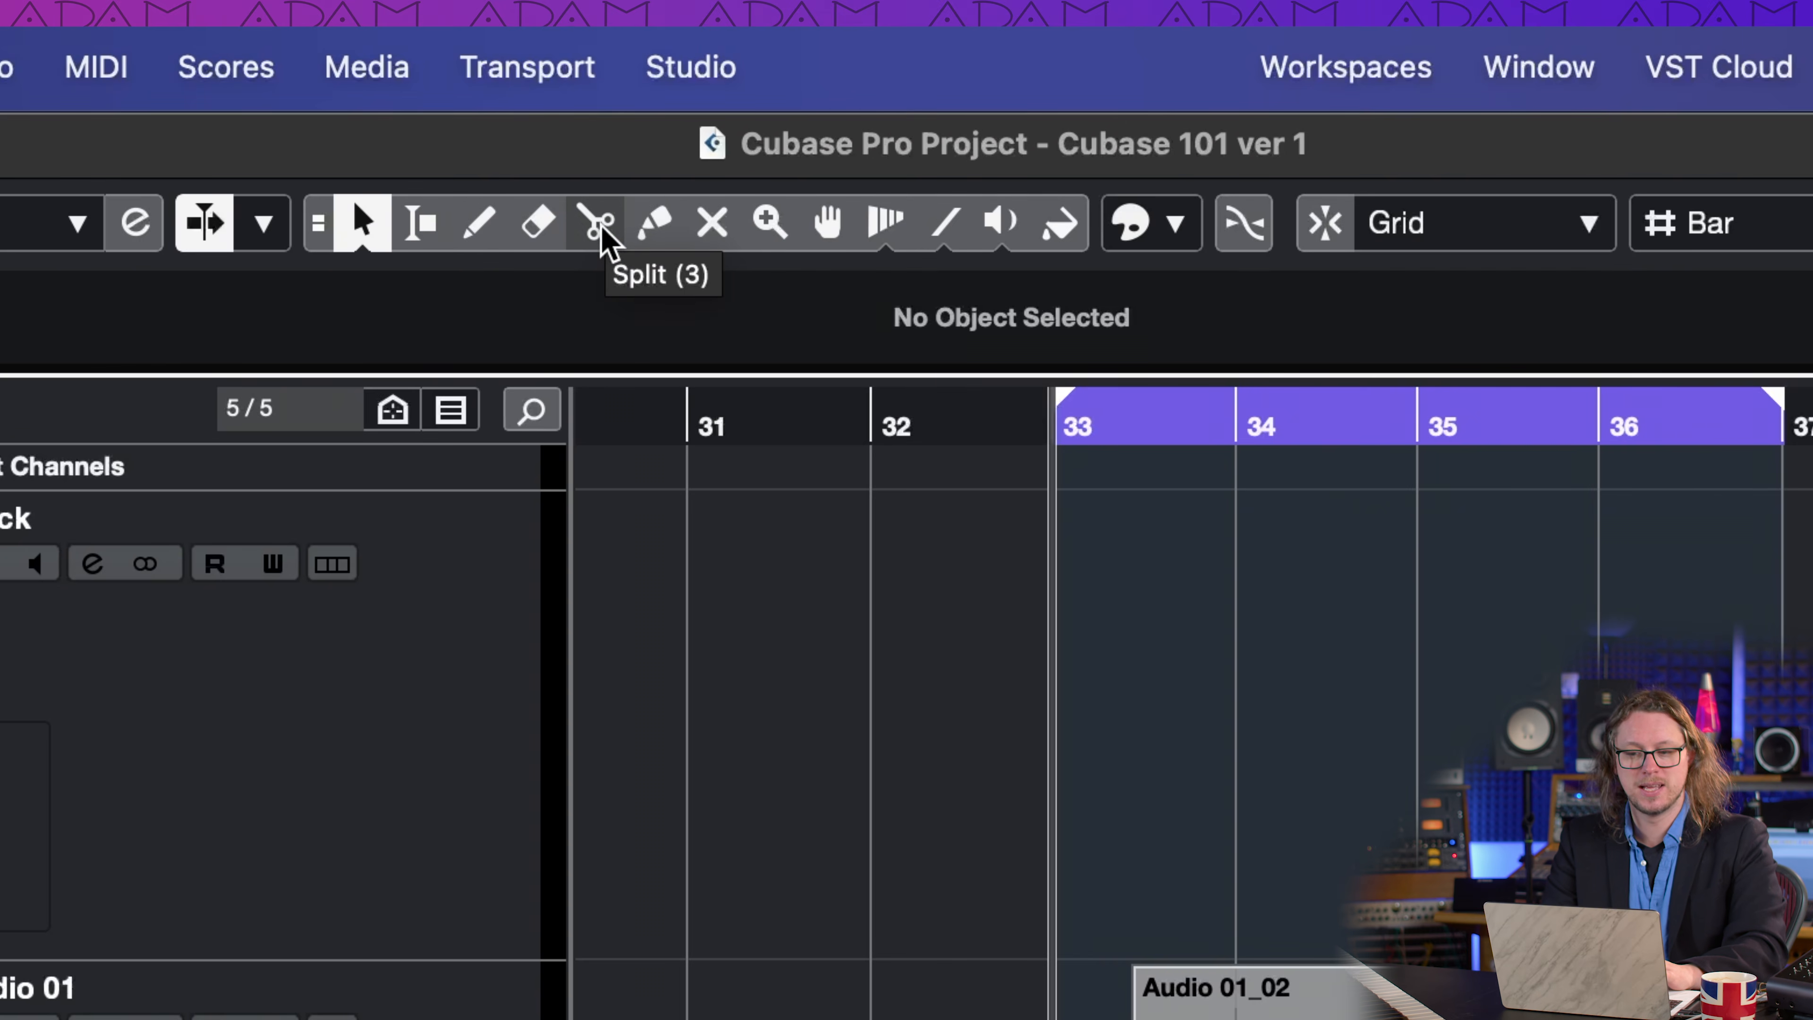
pyautogui.click(599, 227)
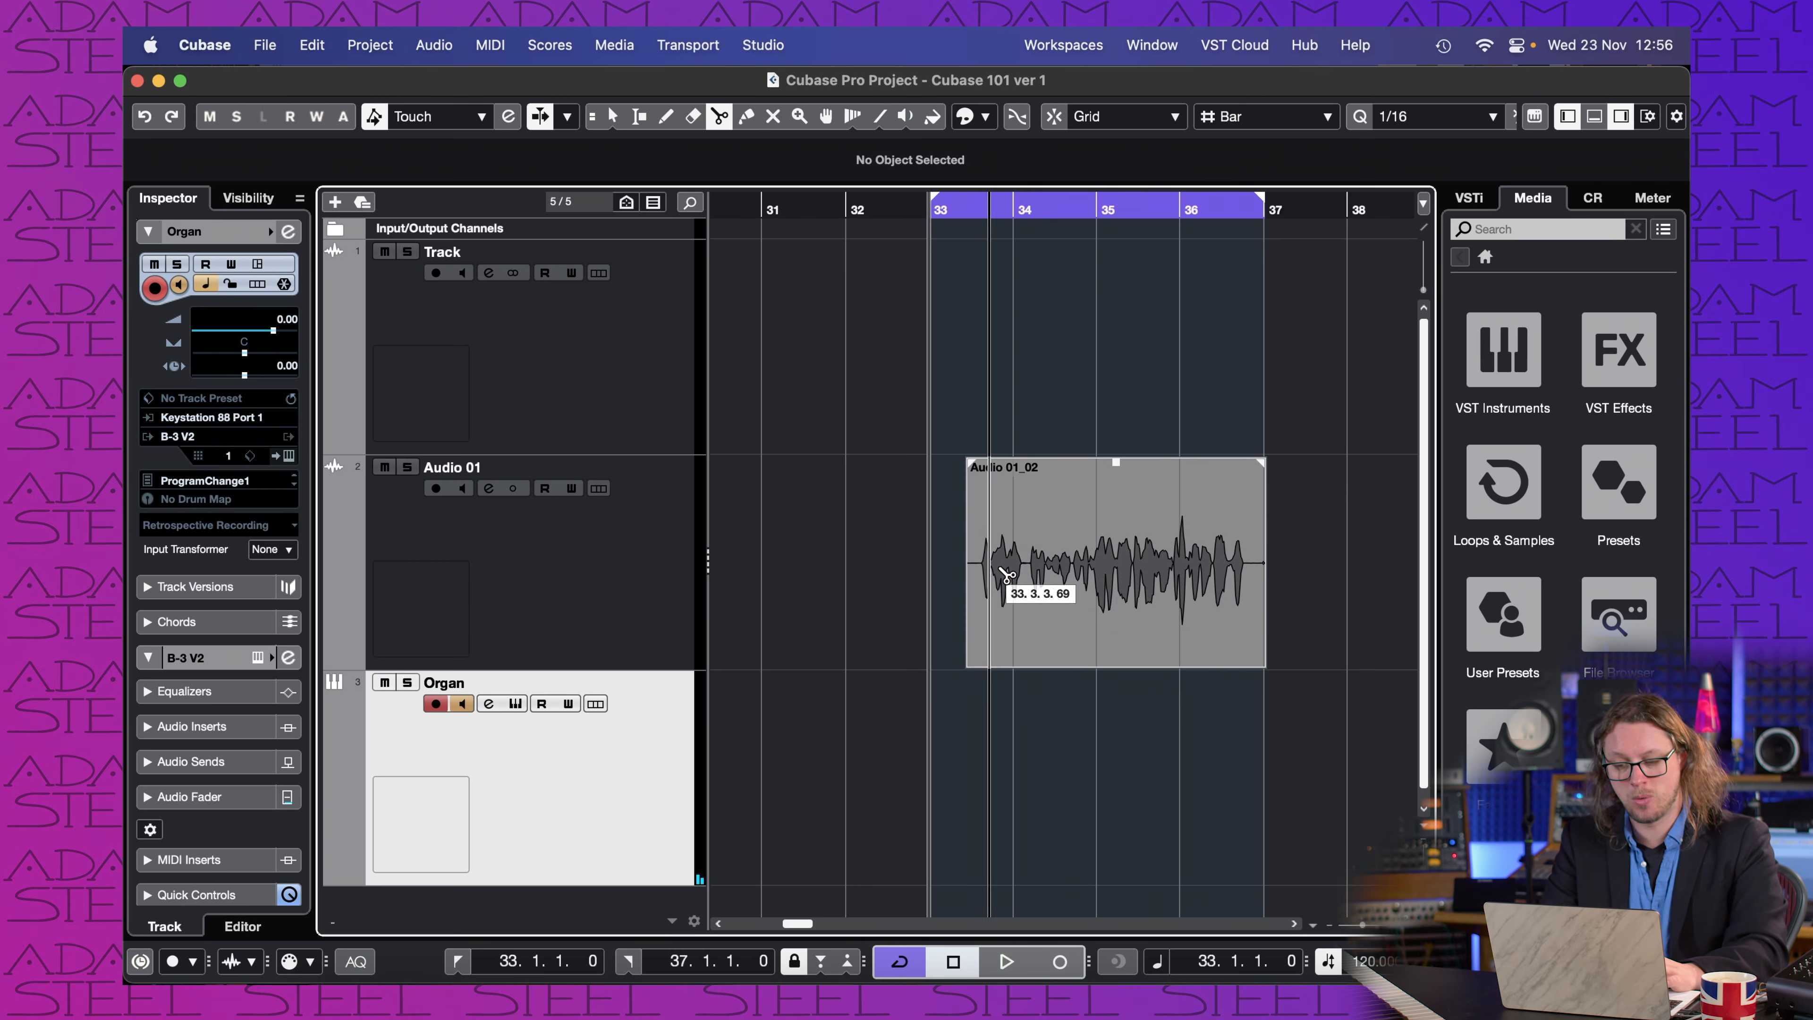
pyautogui.click(1029, 584)
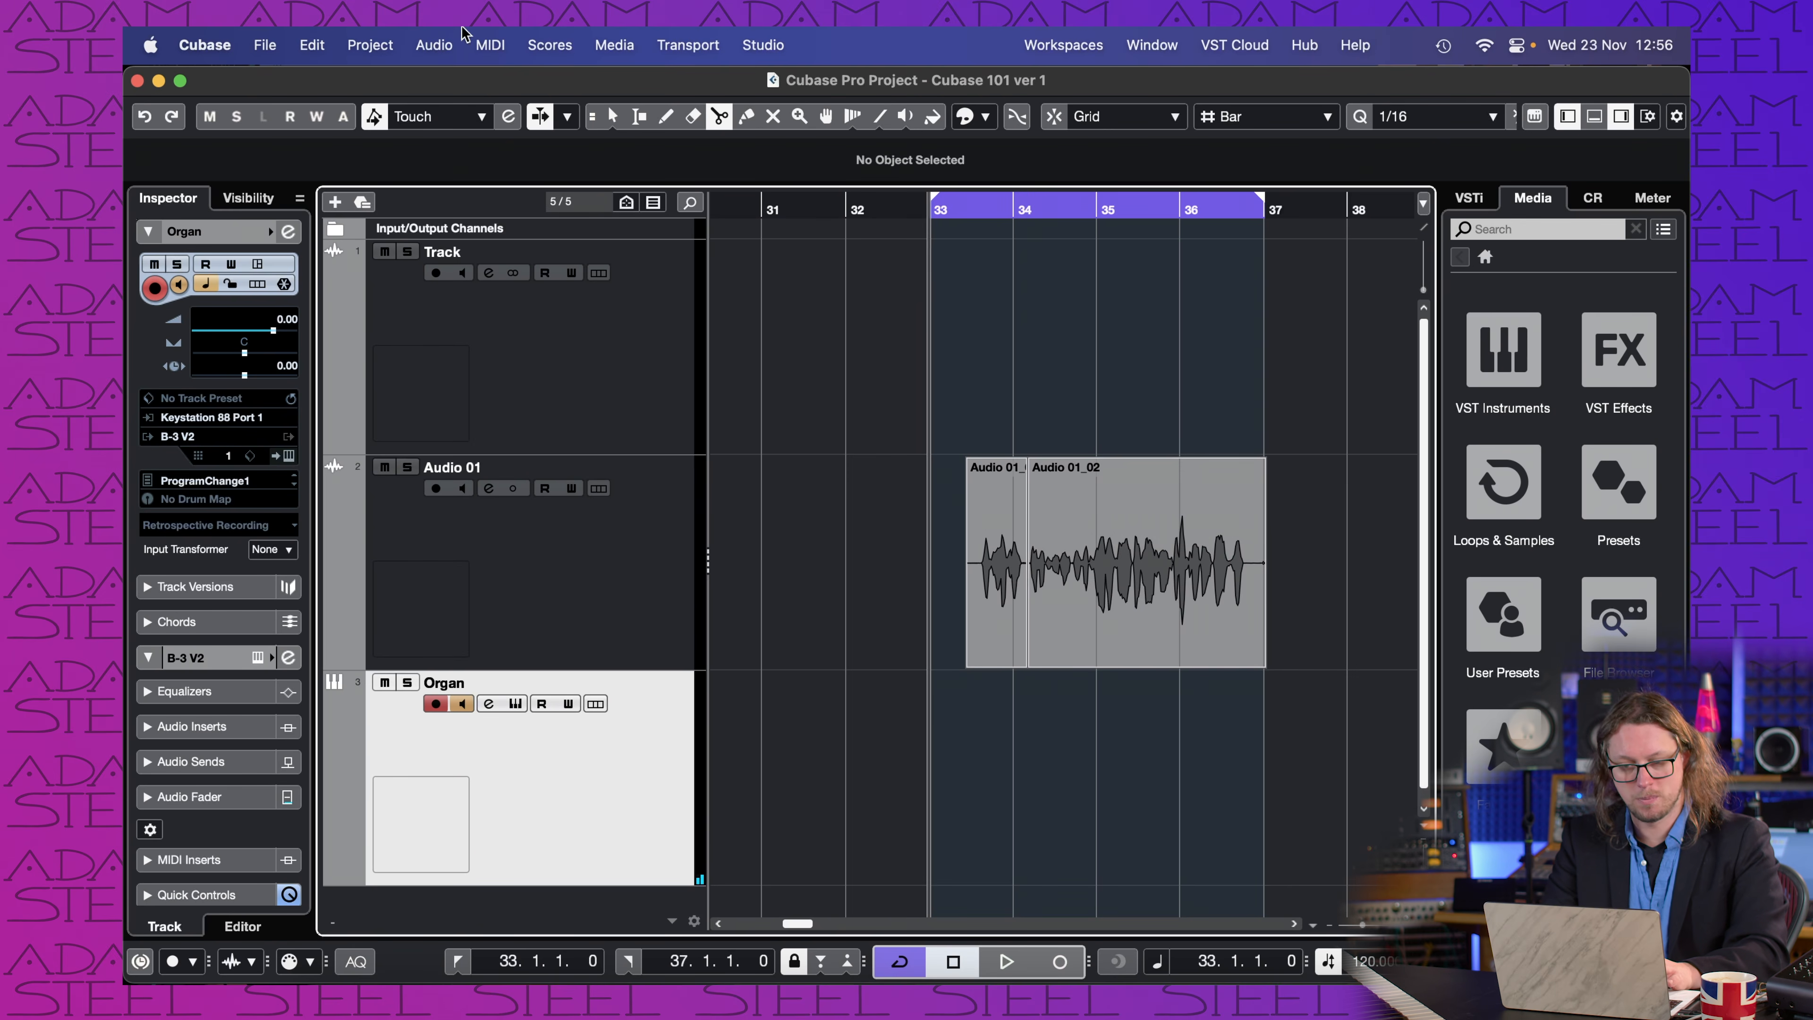
pyautogui.click(612, 117)
pyautogui.moveTo(1022, 509); pyautogui.dragTo(976, 515)
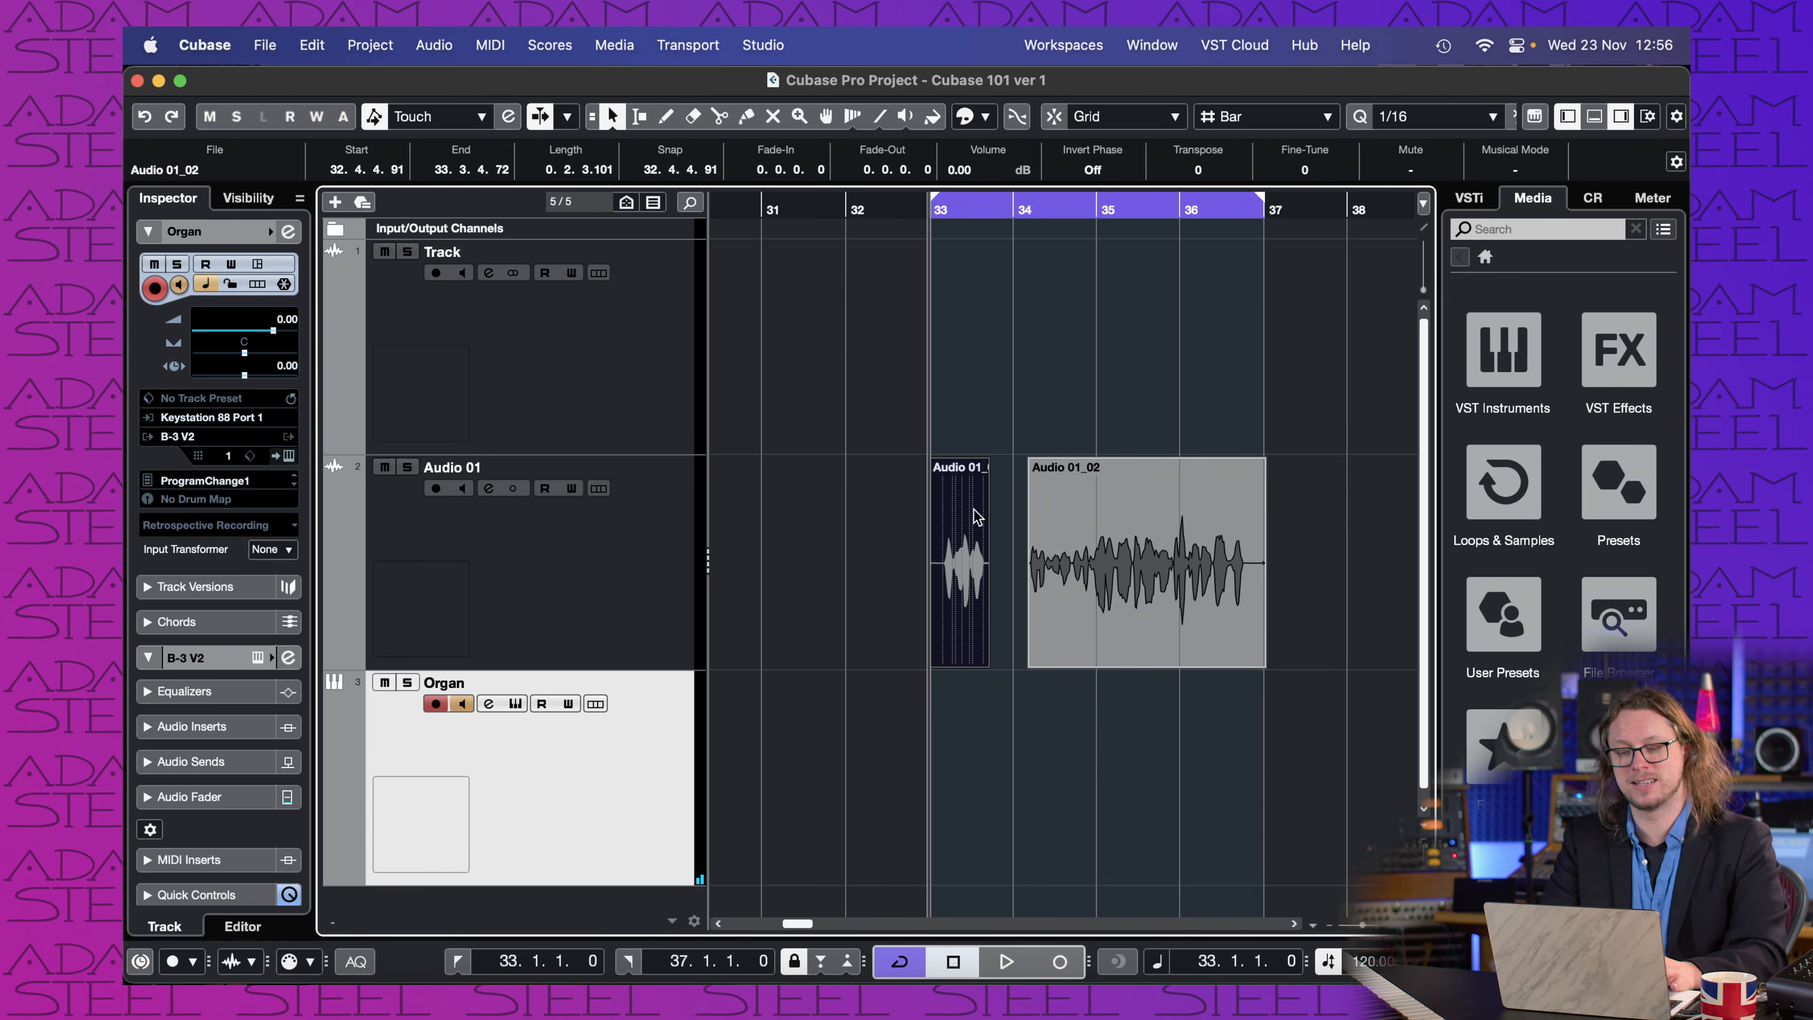
# Step: Play the separated Audio 01_02 pieces from bar 33 and stop playback shortly after bar 35
pyautogui.press('space')
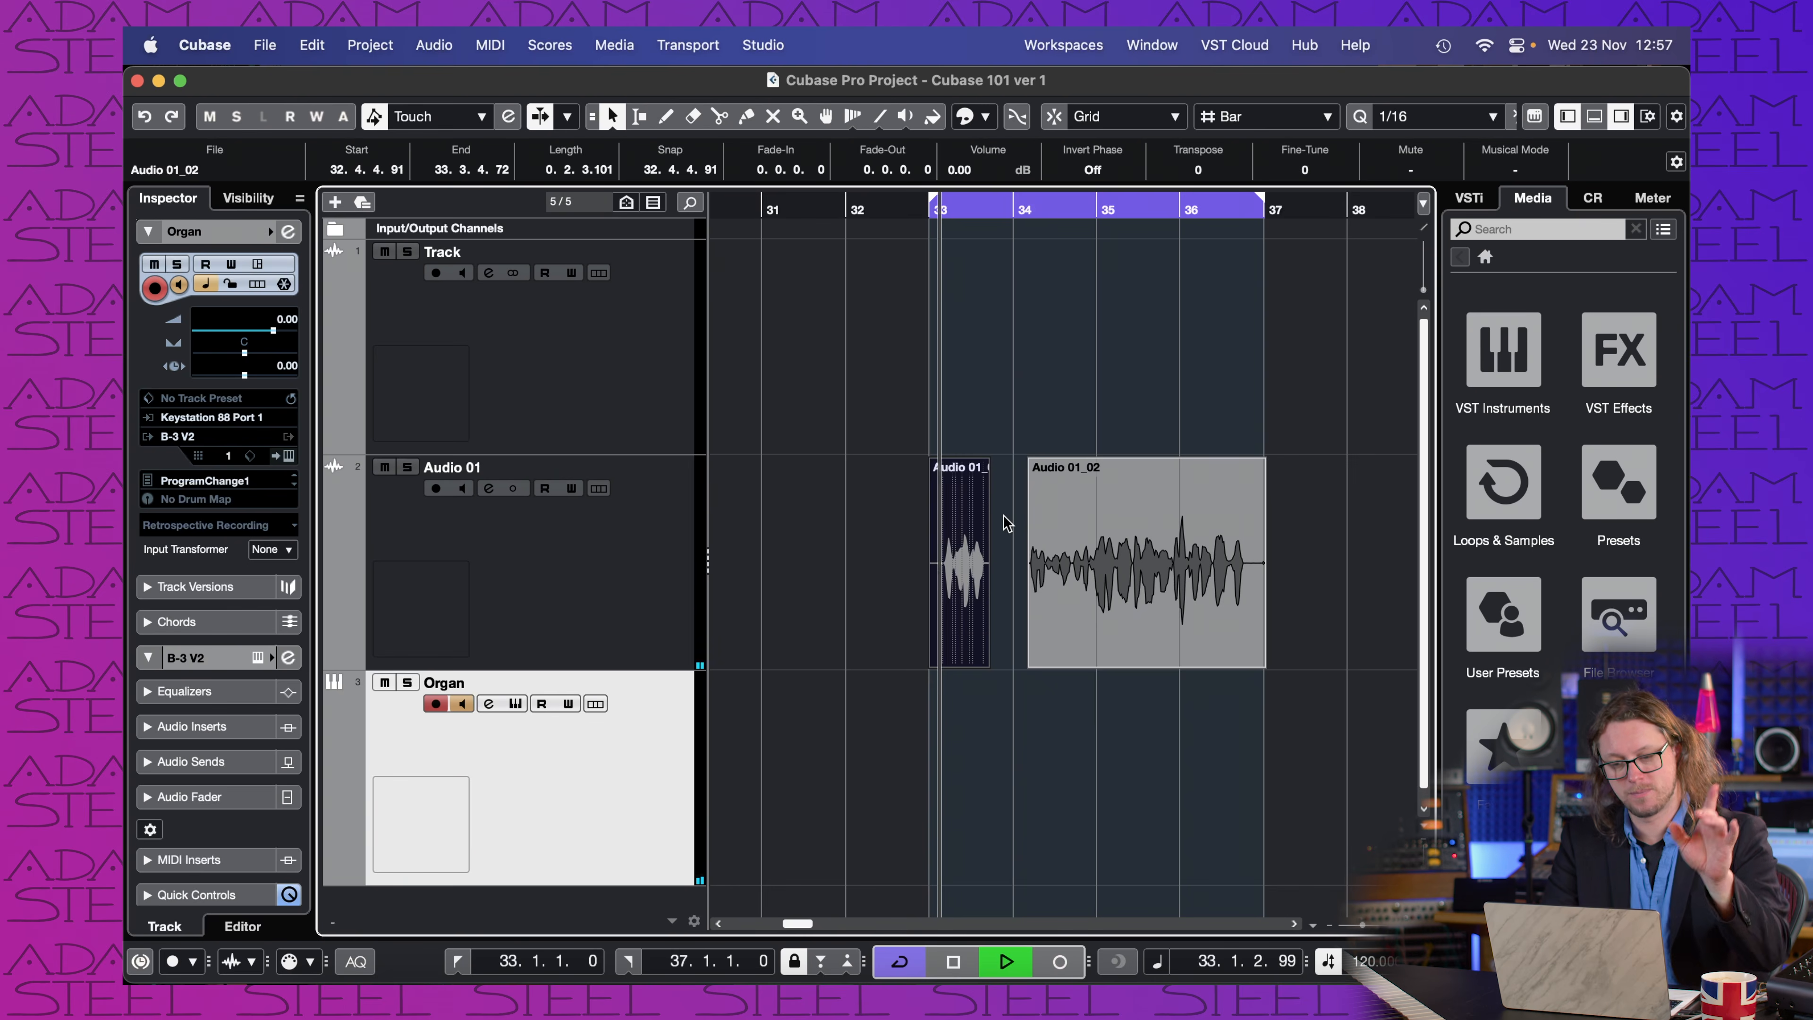
pyautogui.click(929, 208)
pyautogui.press('space')
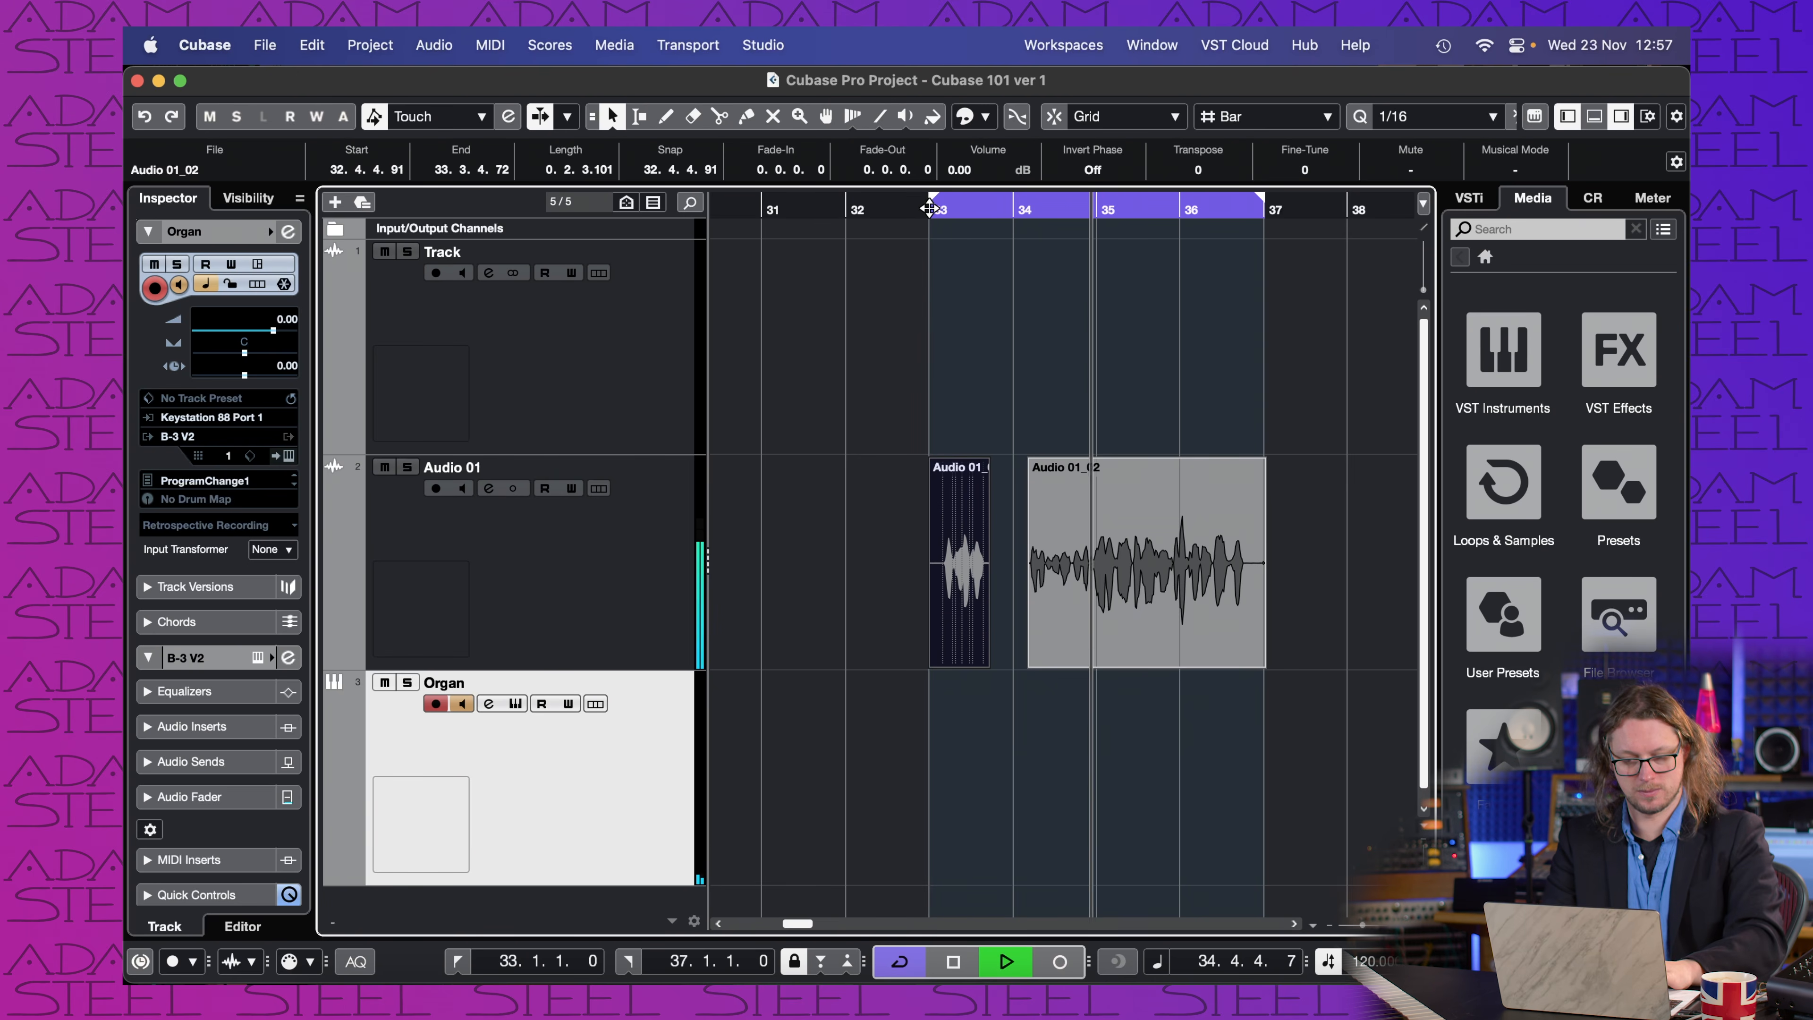
pyautogui.press('space')
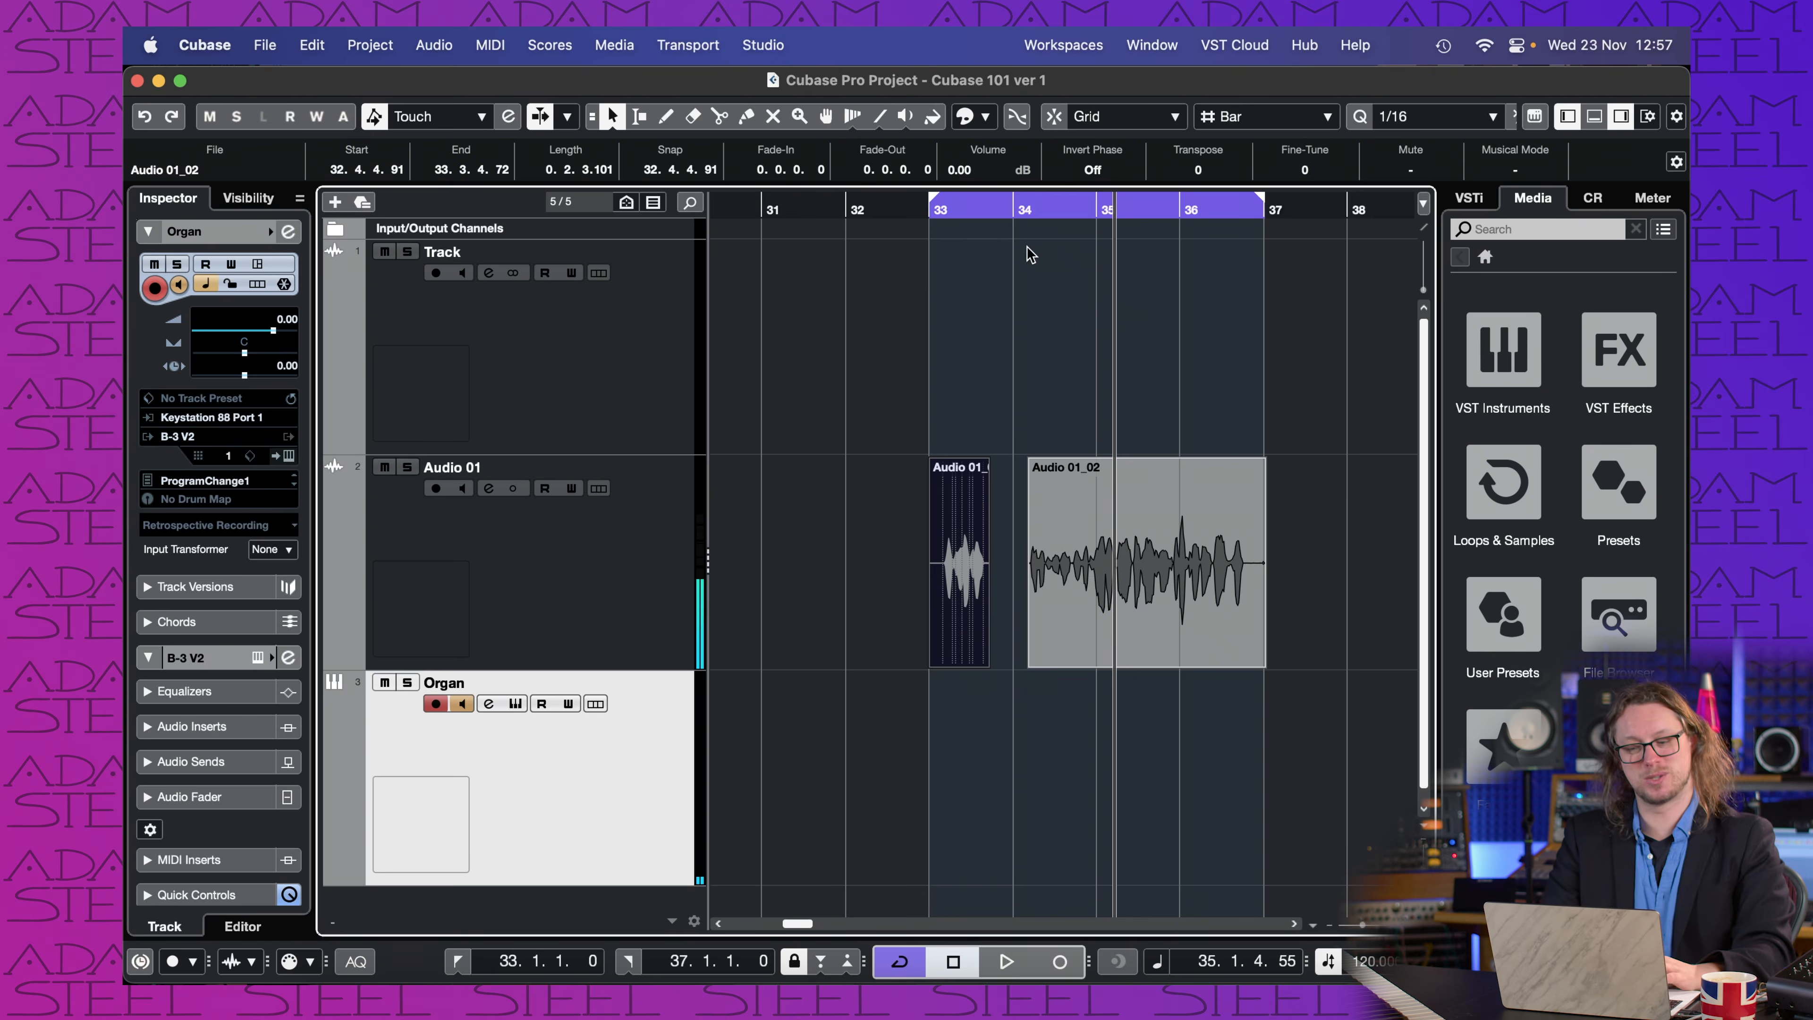
# Step: Trim the second Audio 01_02 piece's start to 34.2.3.26 and give it a fade-in of 0.3.1.107 and a fade-out of 0.3.3.111
pyautogui.click(1071, 543)
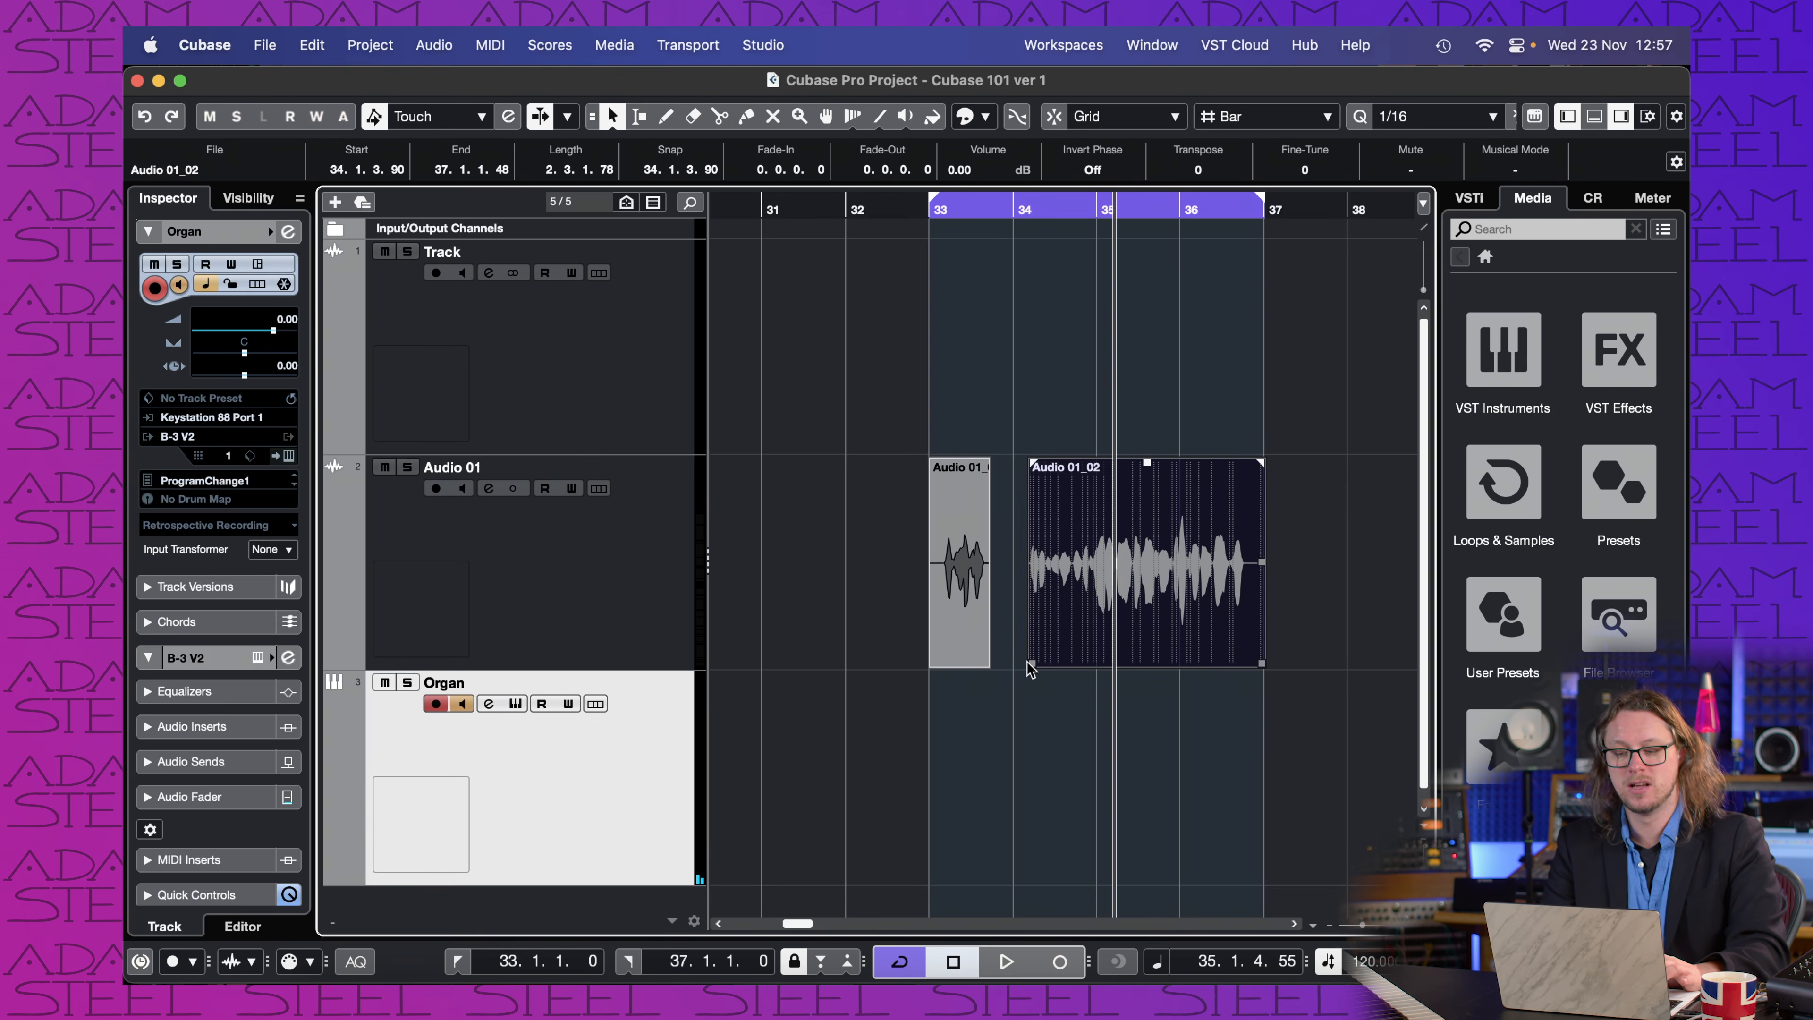
pyautogui.moveTo(1028, 663)
pyautogui.mouseDown()
pyautogui.moveTo(1060, 661)
pyautogui.moveTo(930, 654)
pyautogui.moveTo(1112, 649)
pyautogui.moveTo(1027, 640)
pyautogui.mouseUp()
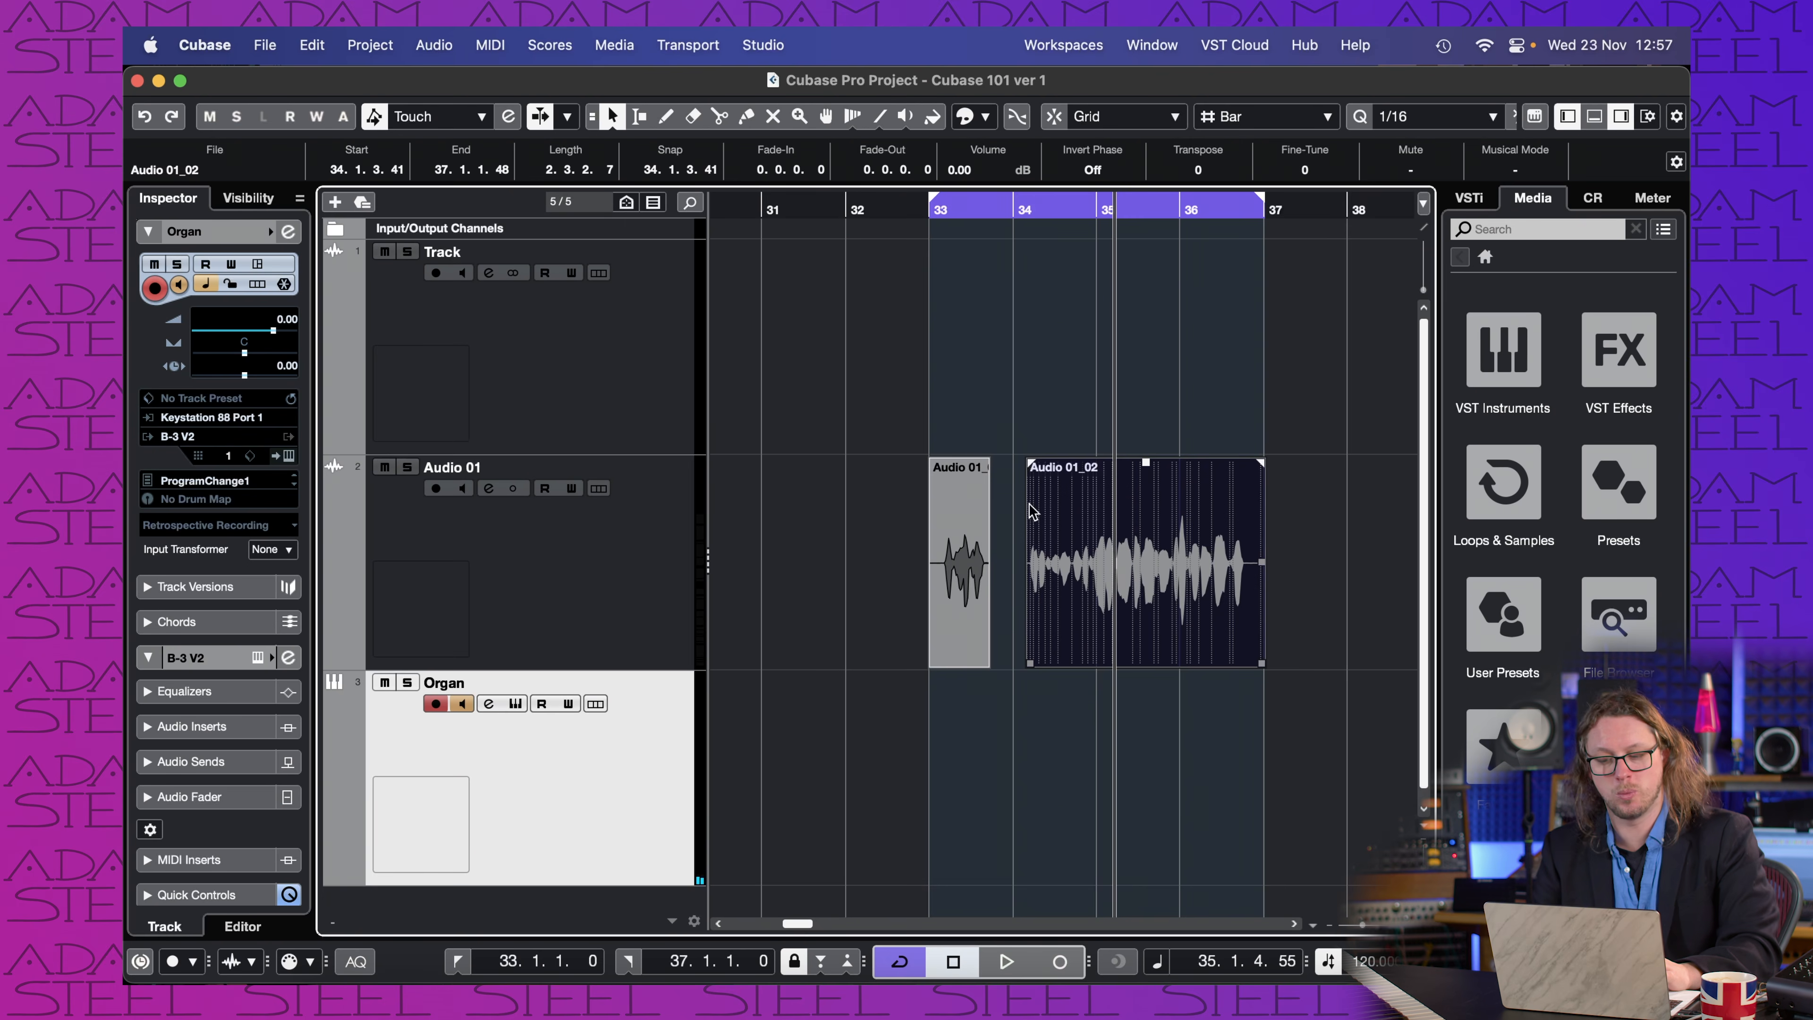
pyautogui.moveTo(1029, 463); pyautogui.dragTo(1102, 484)
pyautogui.moveTo(1264, 464)
pyautogui.mouseDown()
pyautogui.moveTo(1146, 465)
pyautogui.moveTo(1146, 591)
pyautogui.moveTo(1139, 437)
pyautogui.mouseUp()
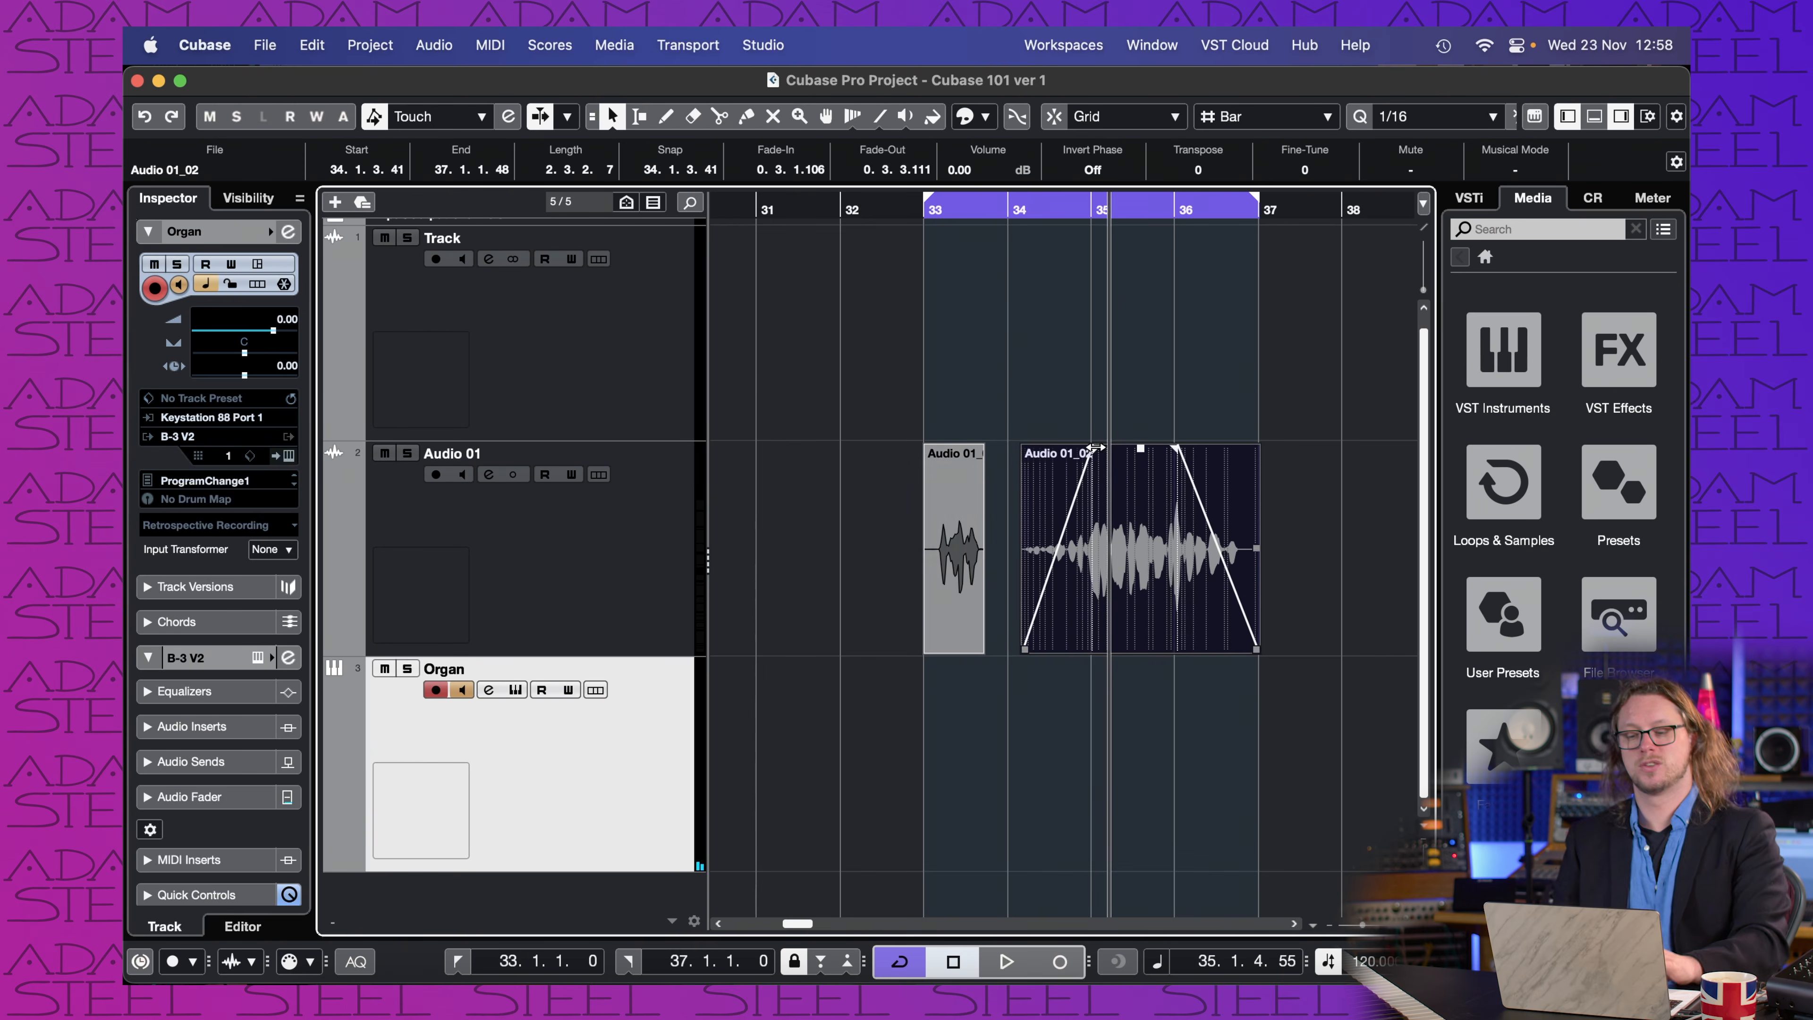
pyautogui.moveTo(1024, 649); pyautogui.dragTo(1044, 649)
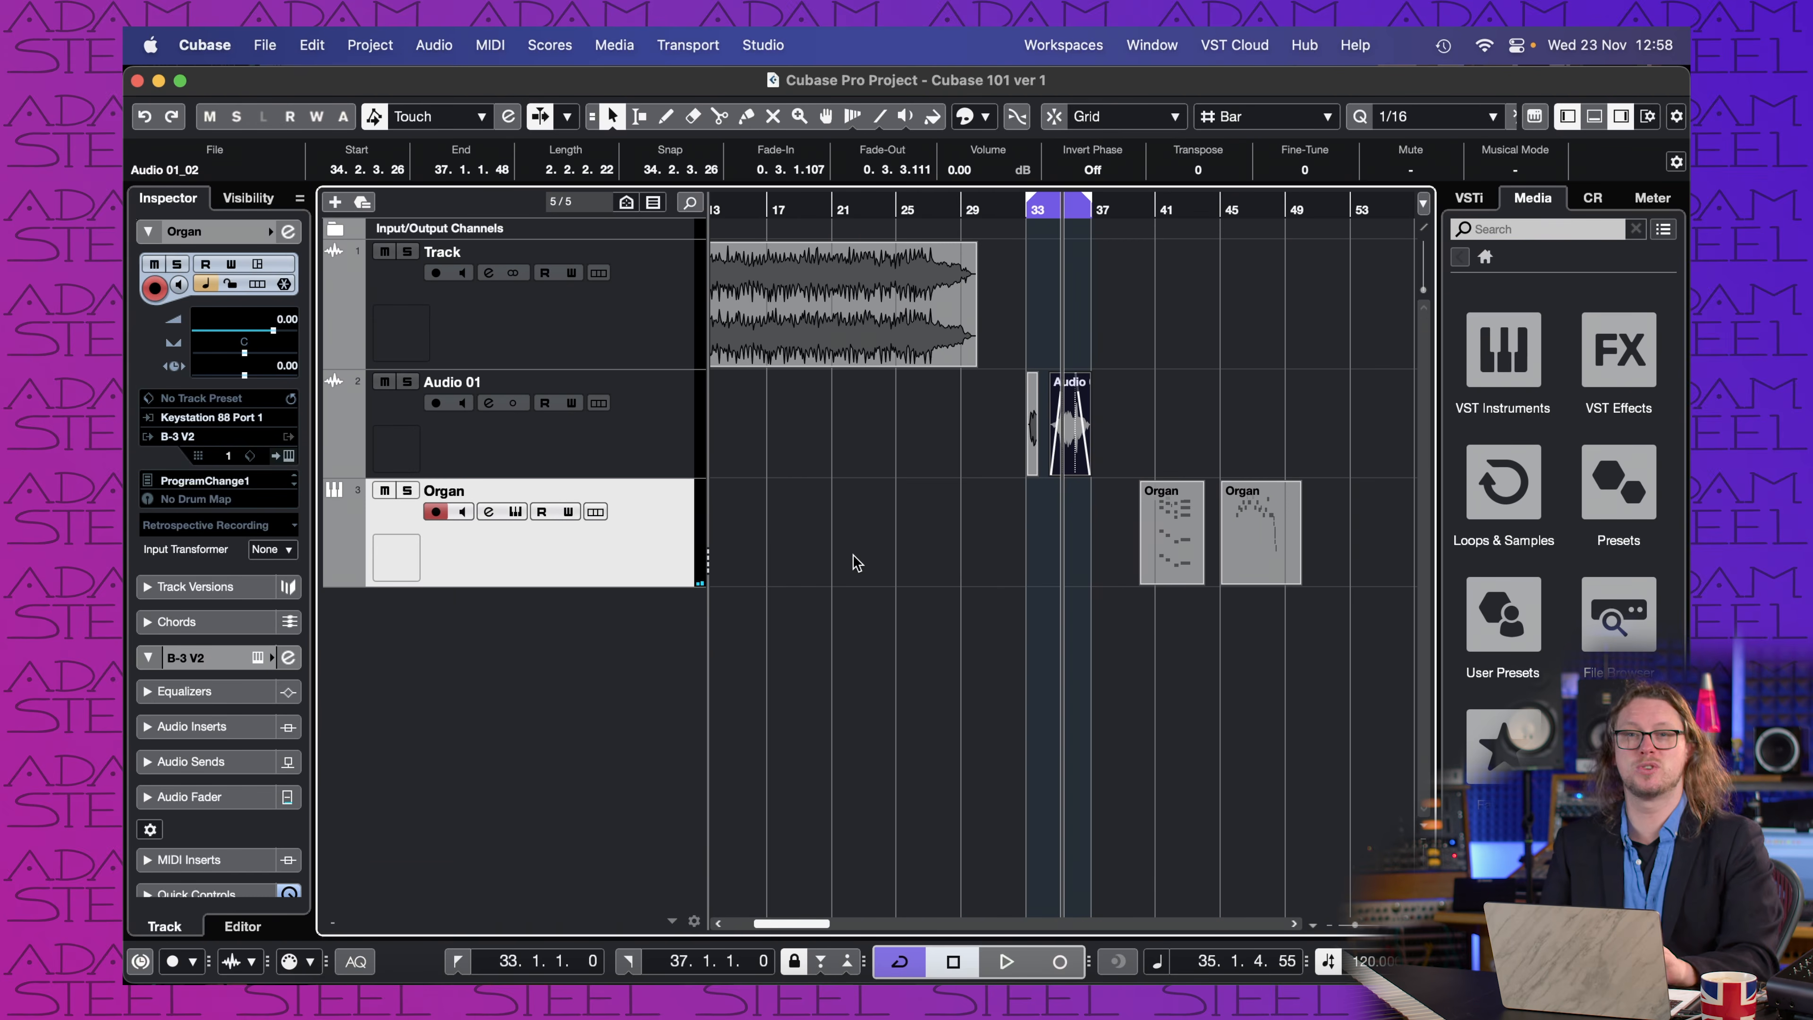
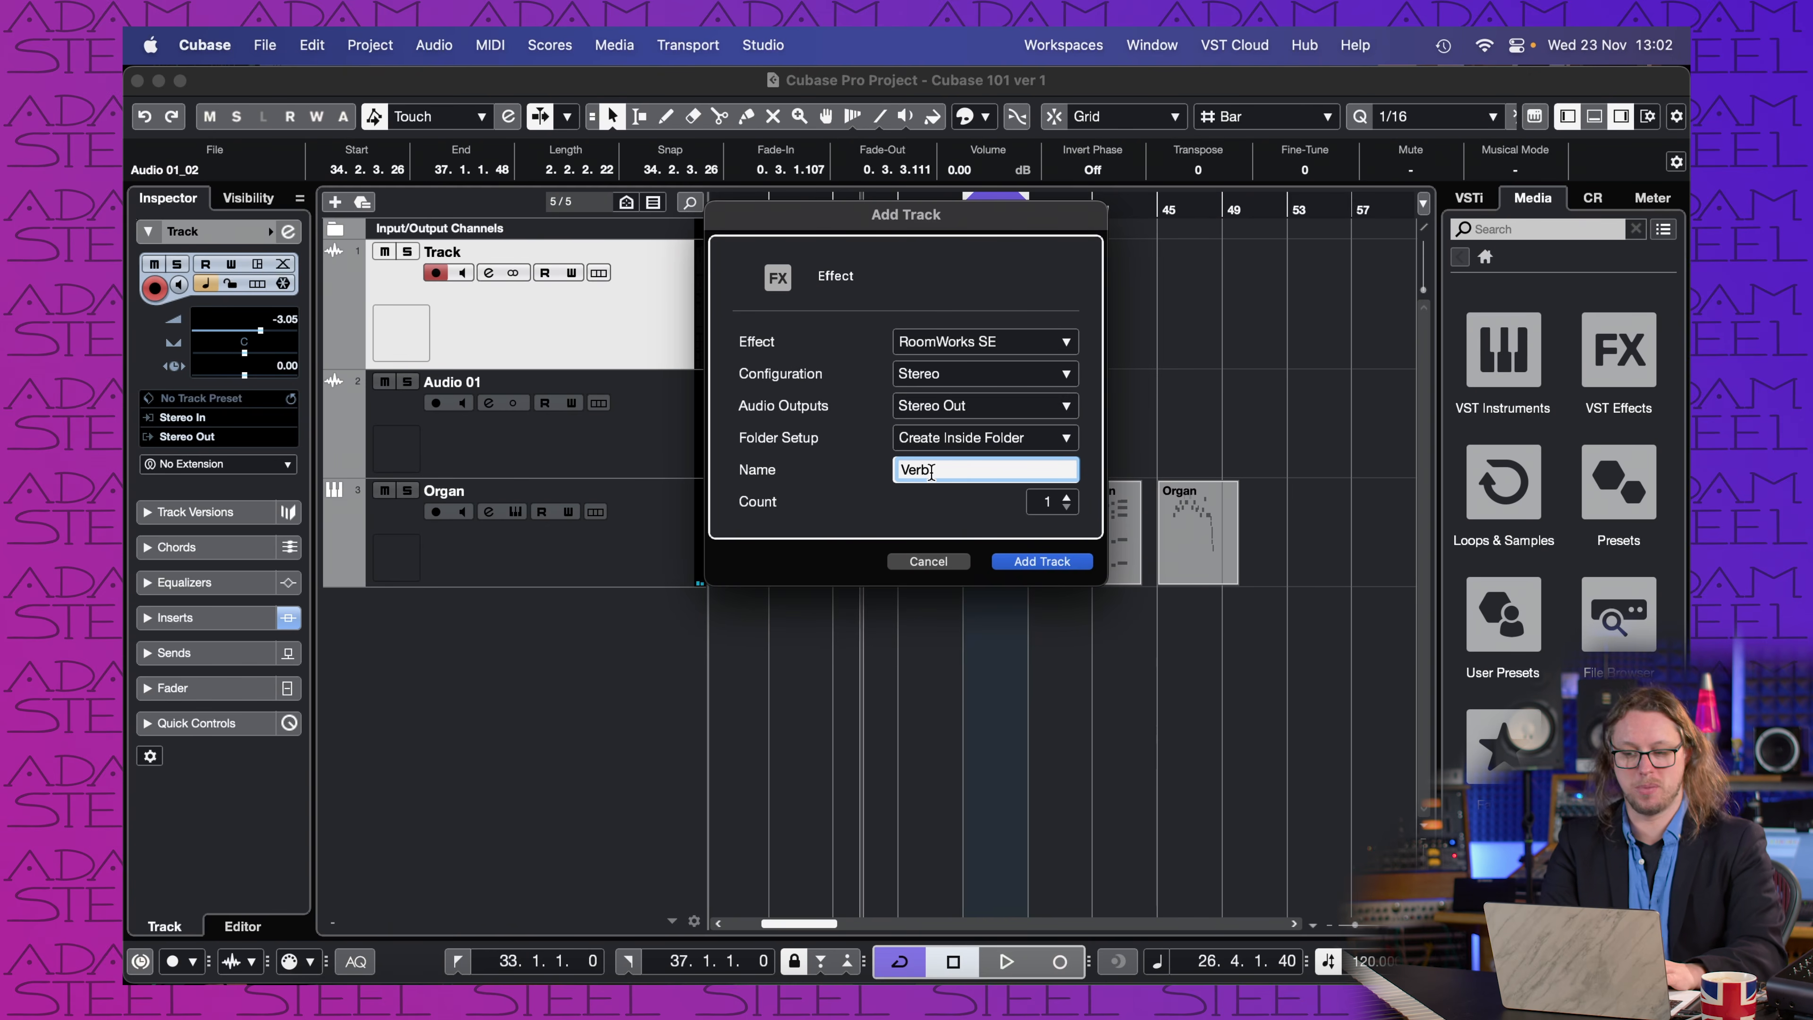
# Step: Add one stereo RoomWorks SE effect track named Verb, routed to Stereo Out inside a folder, and close its plug-in window
pyautogui.click(1049, 562)
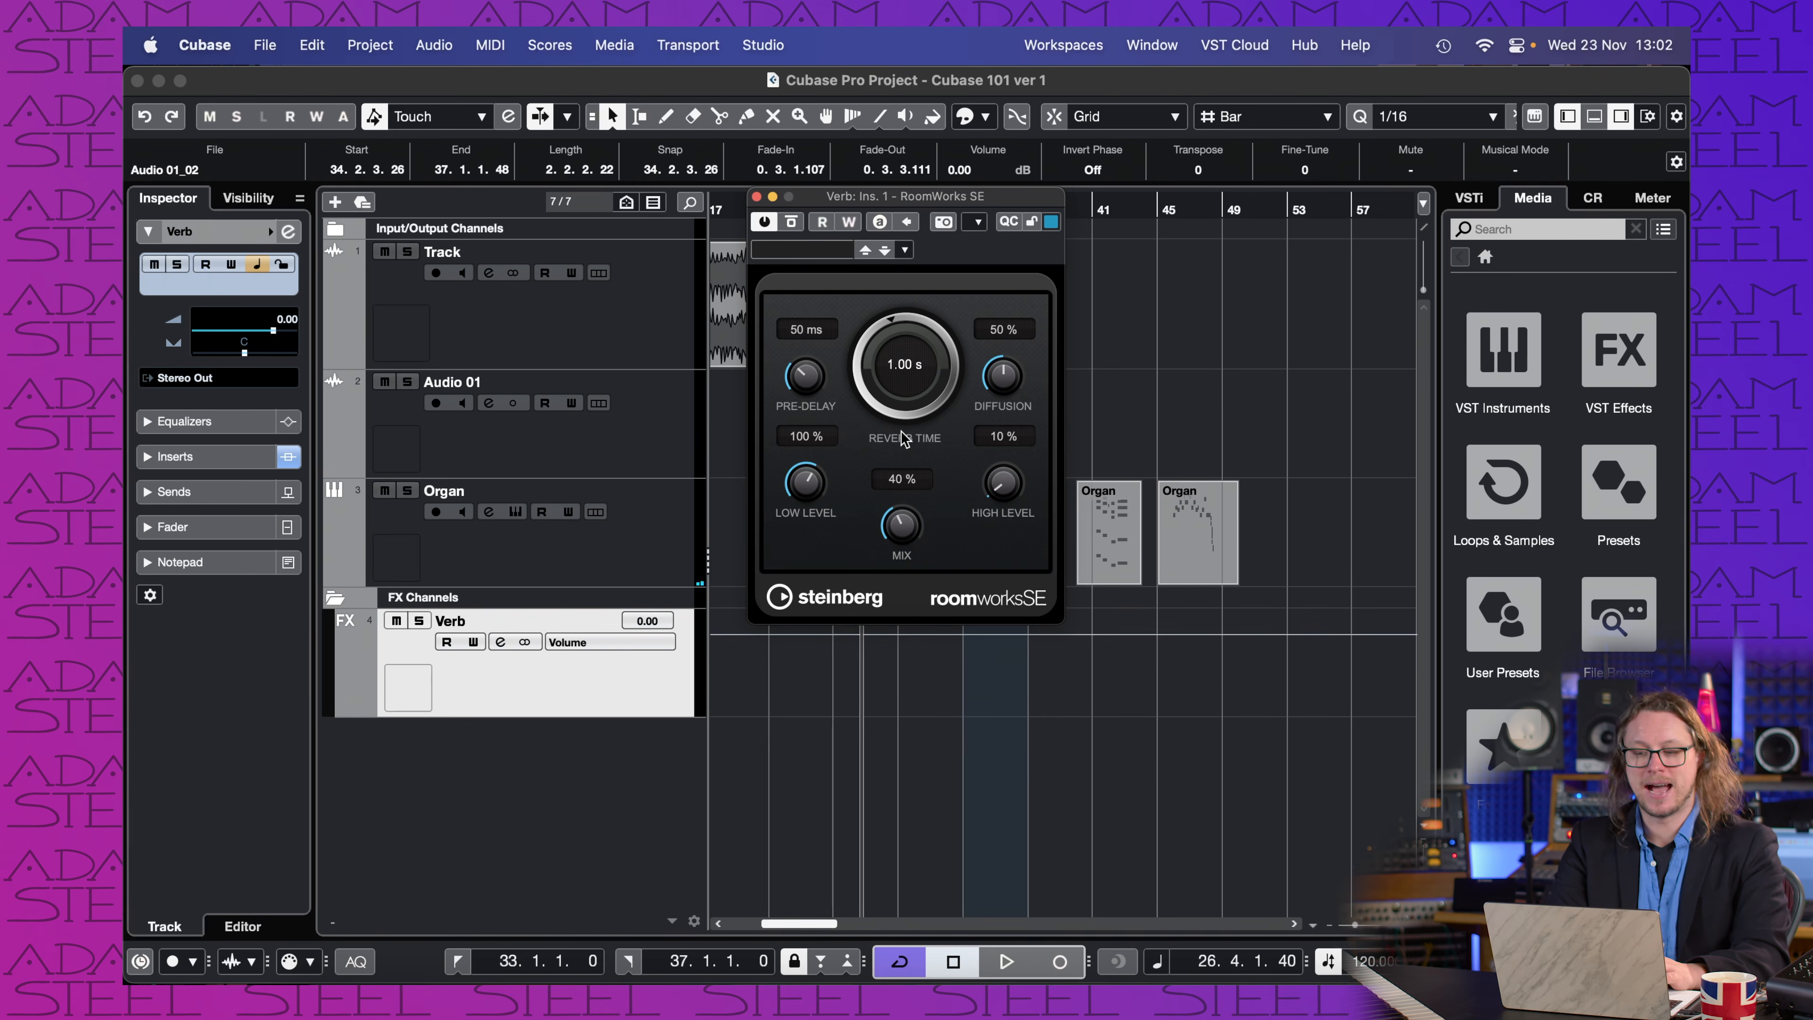
pyautogui.click(756, 196)
# Step: In the MixConsole, inspect the VintageCompressor insert on Track and the RoomWorks SE insert on Verb, closing each plug-in window
pyautogui.click(759, 44)
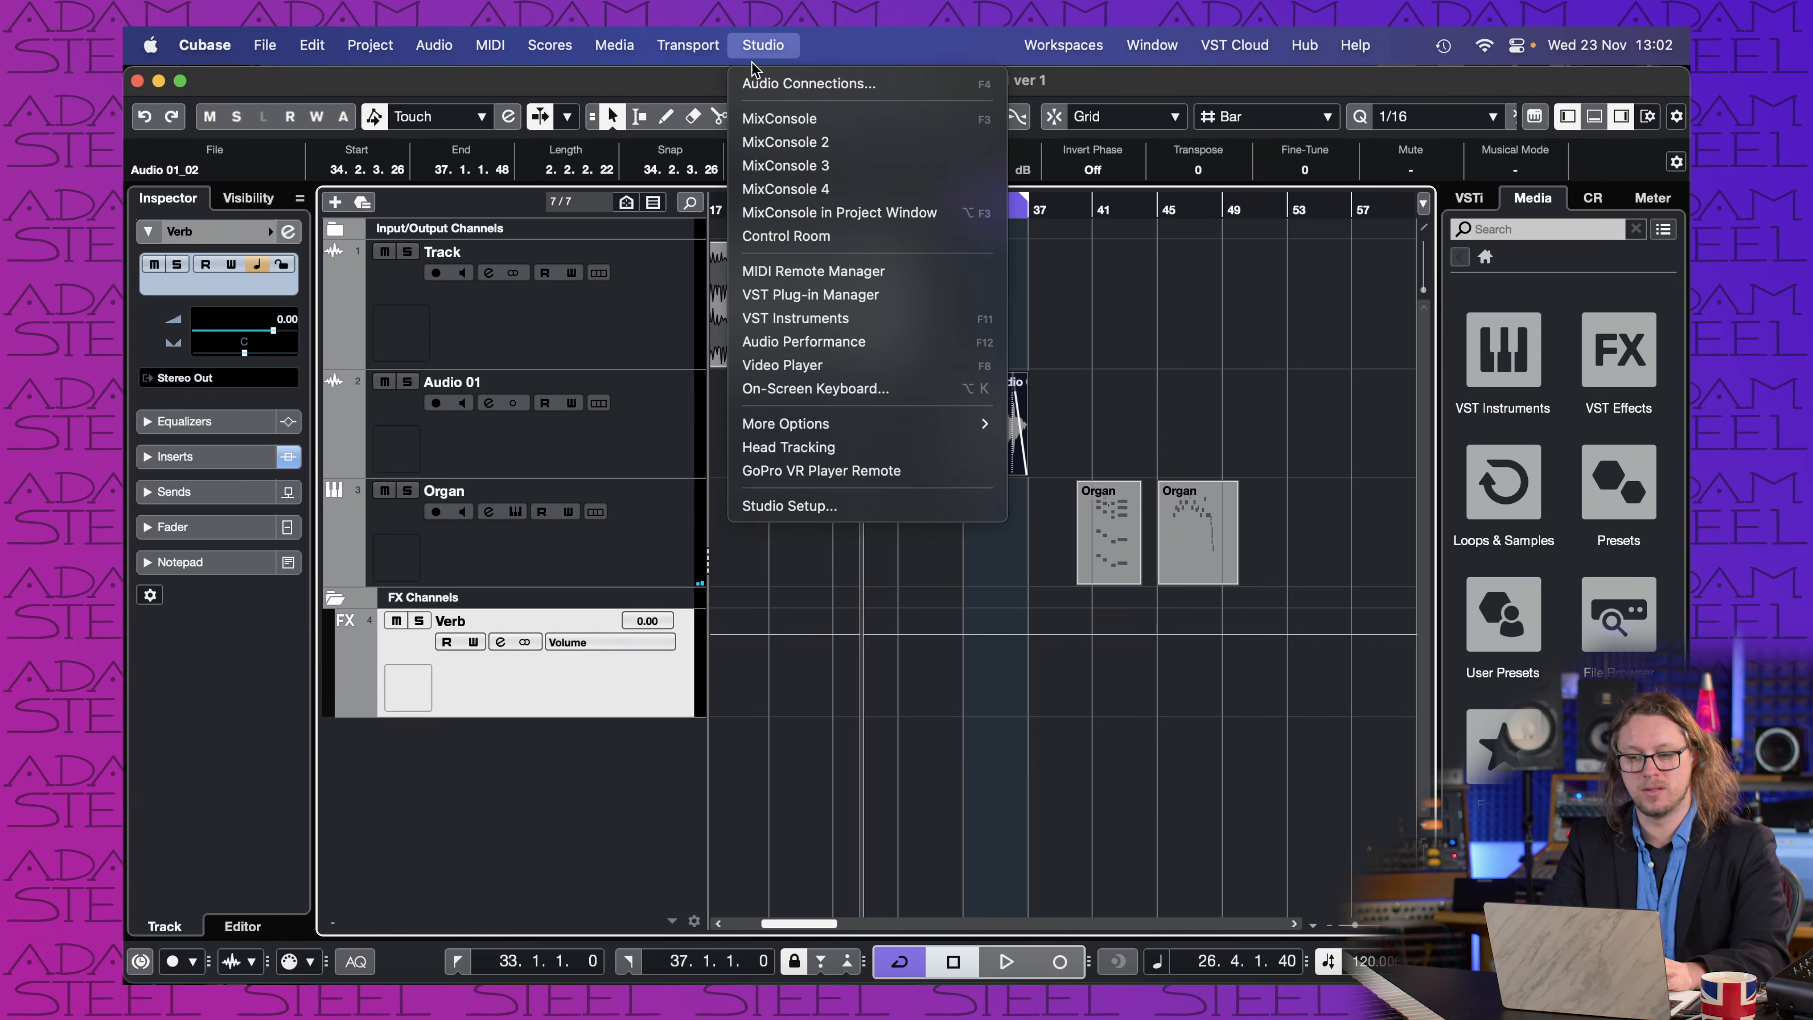
pyautogui.click(762, 119)
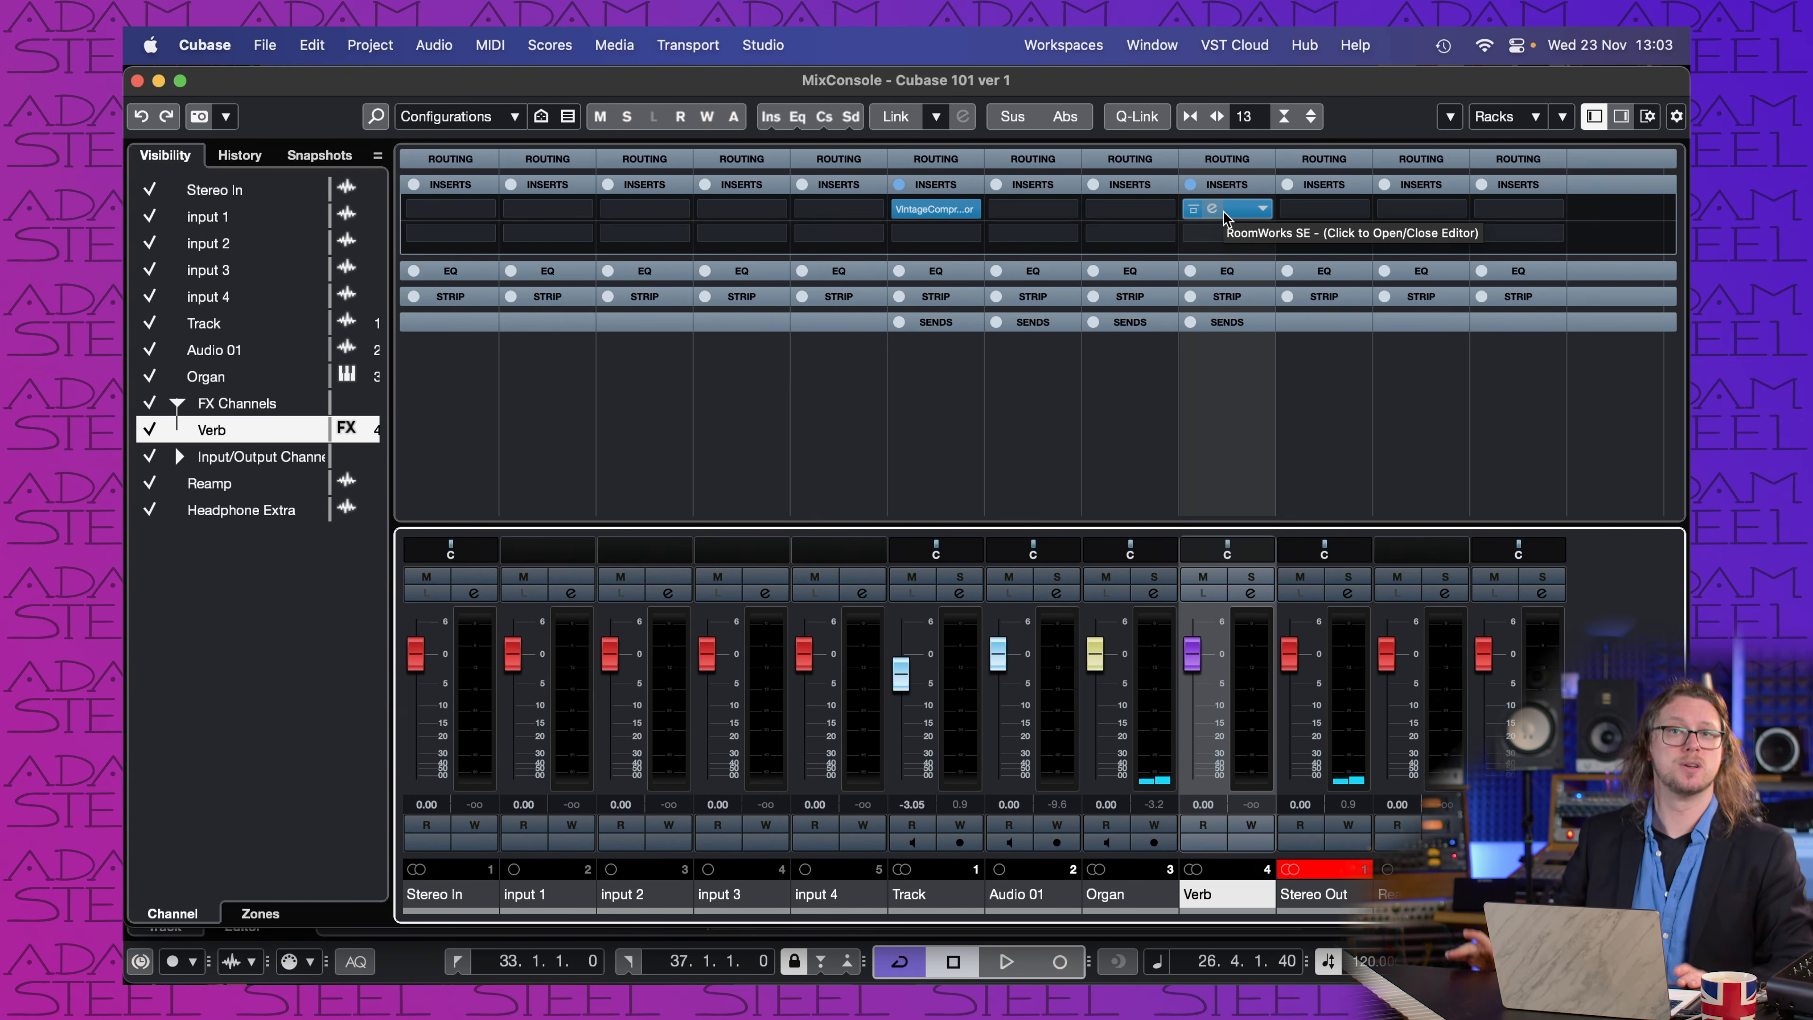
pyautogui.click(922, 210)
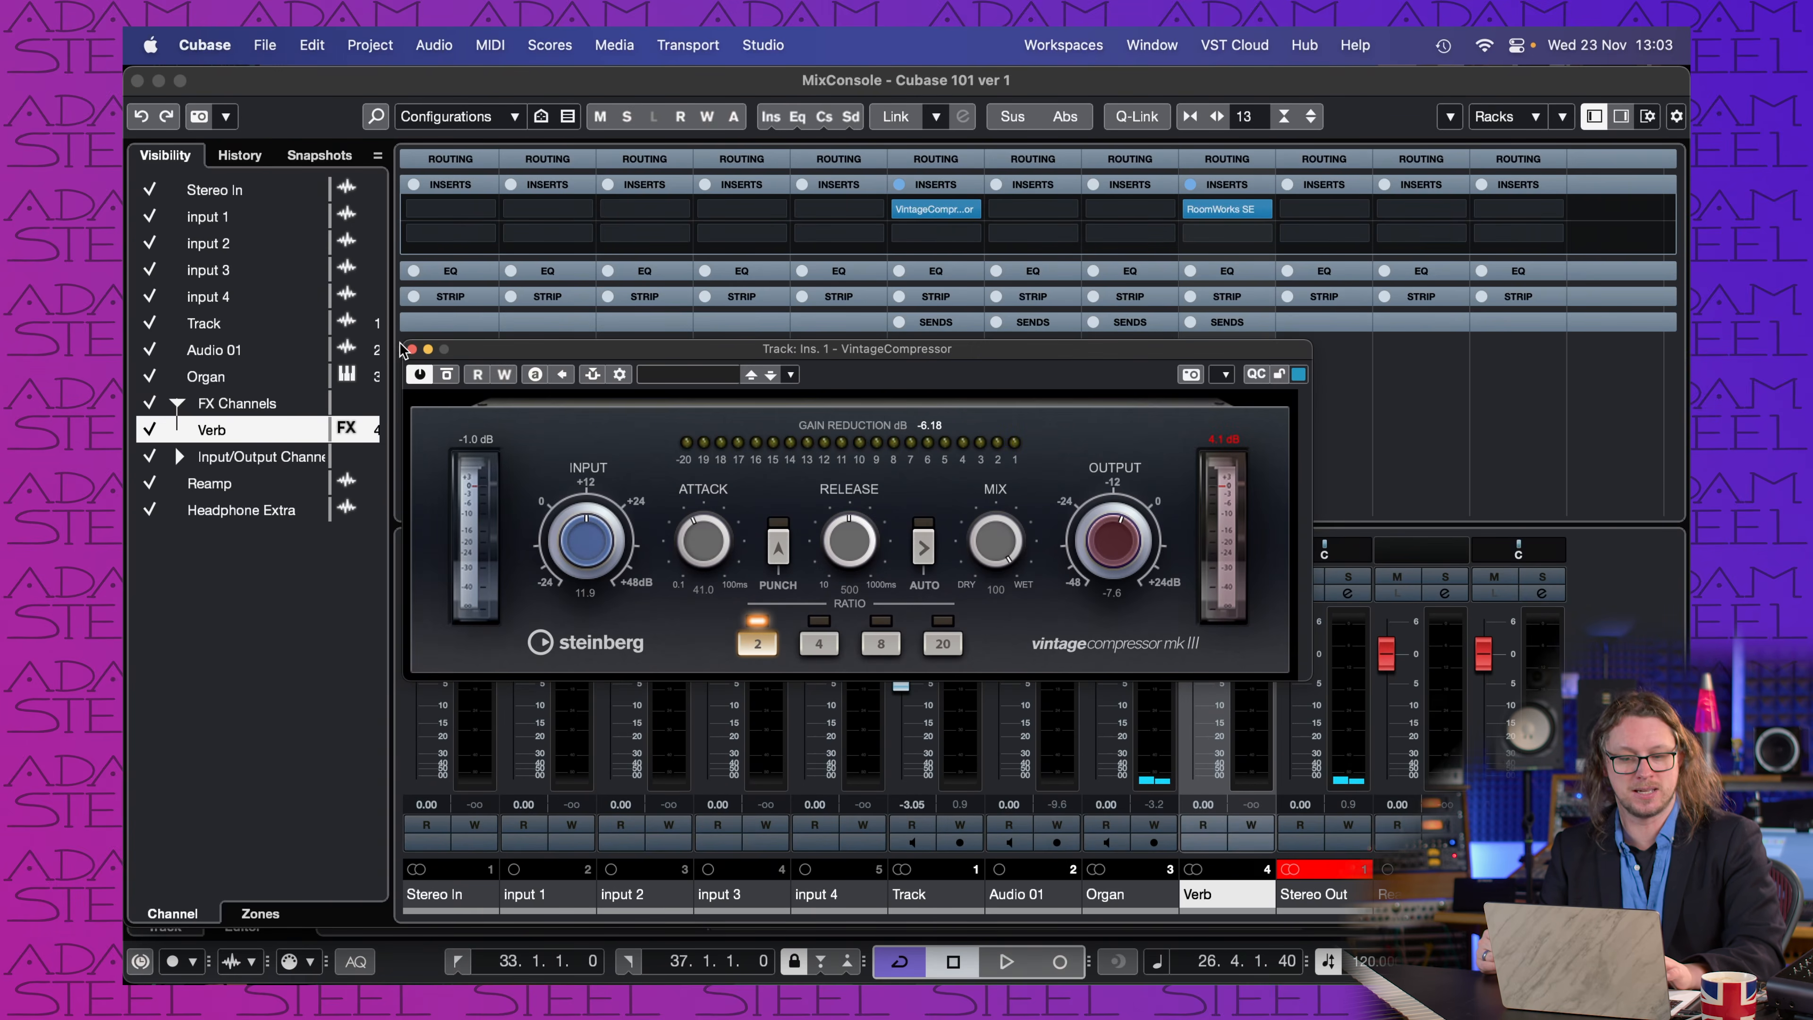
pyautogui.click(412, 349)
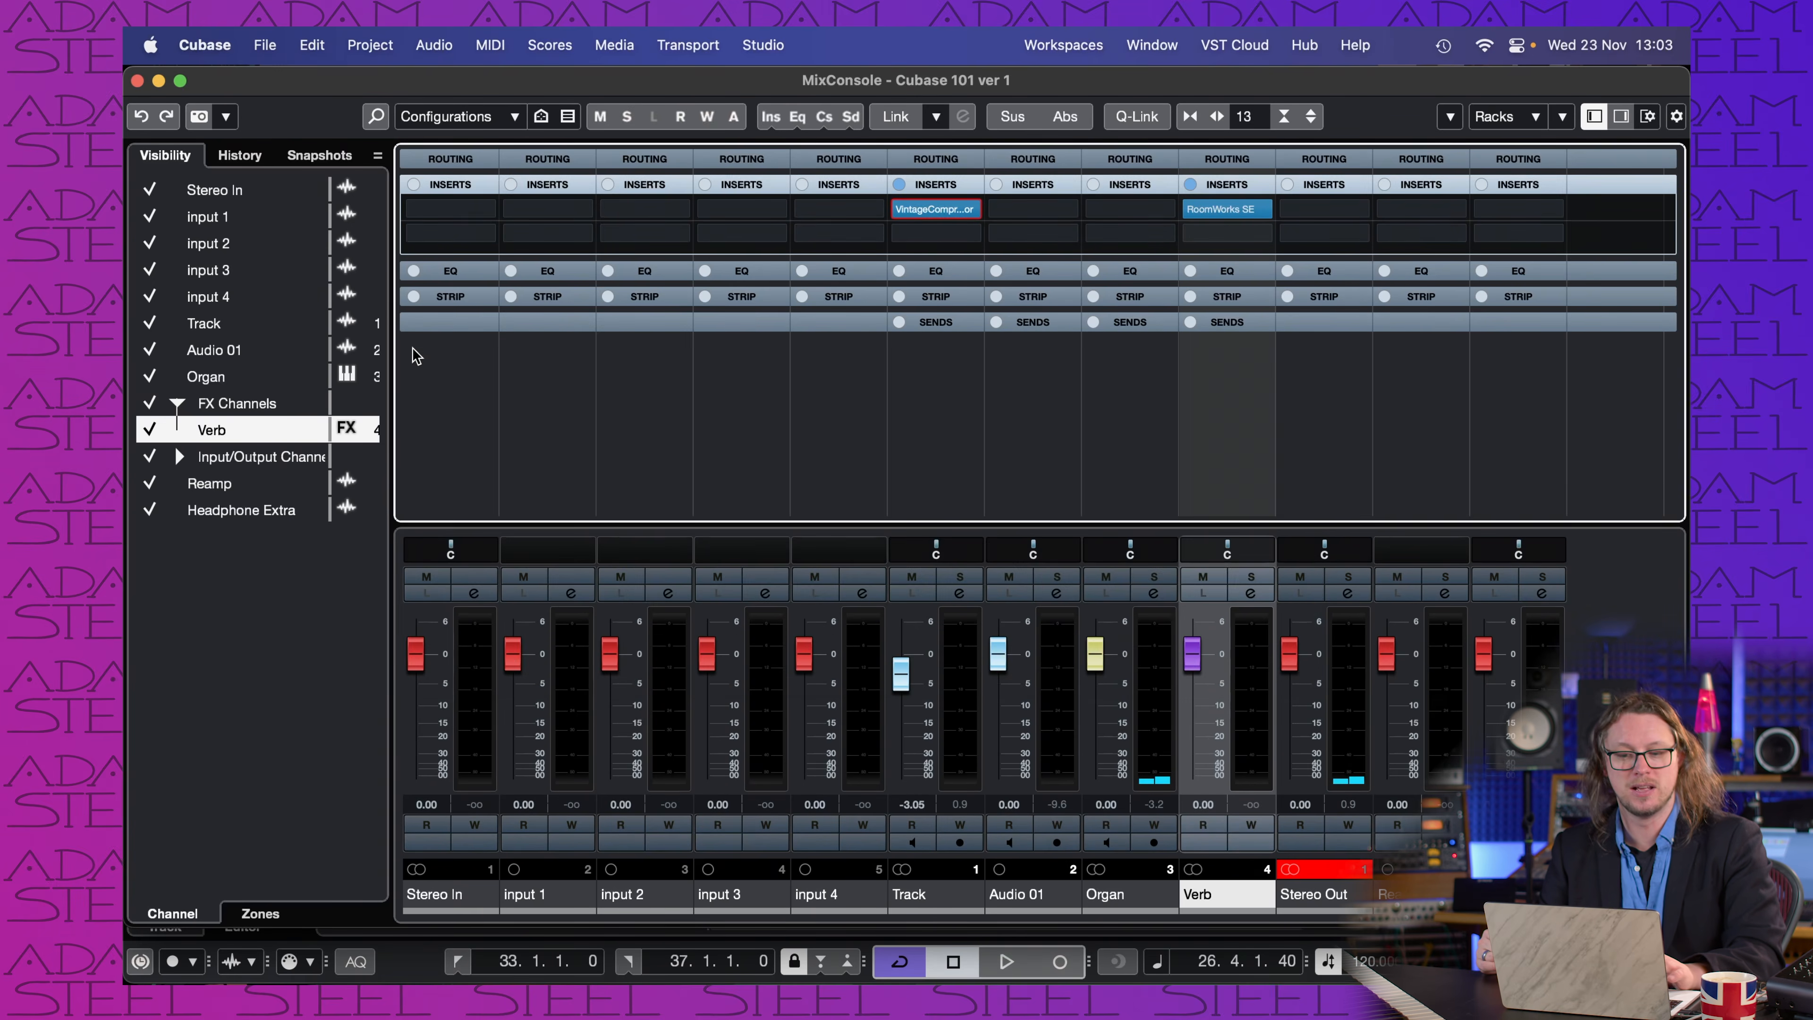
pyautogui.click(1215, 212)
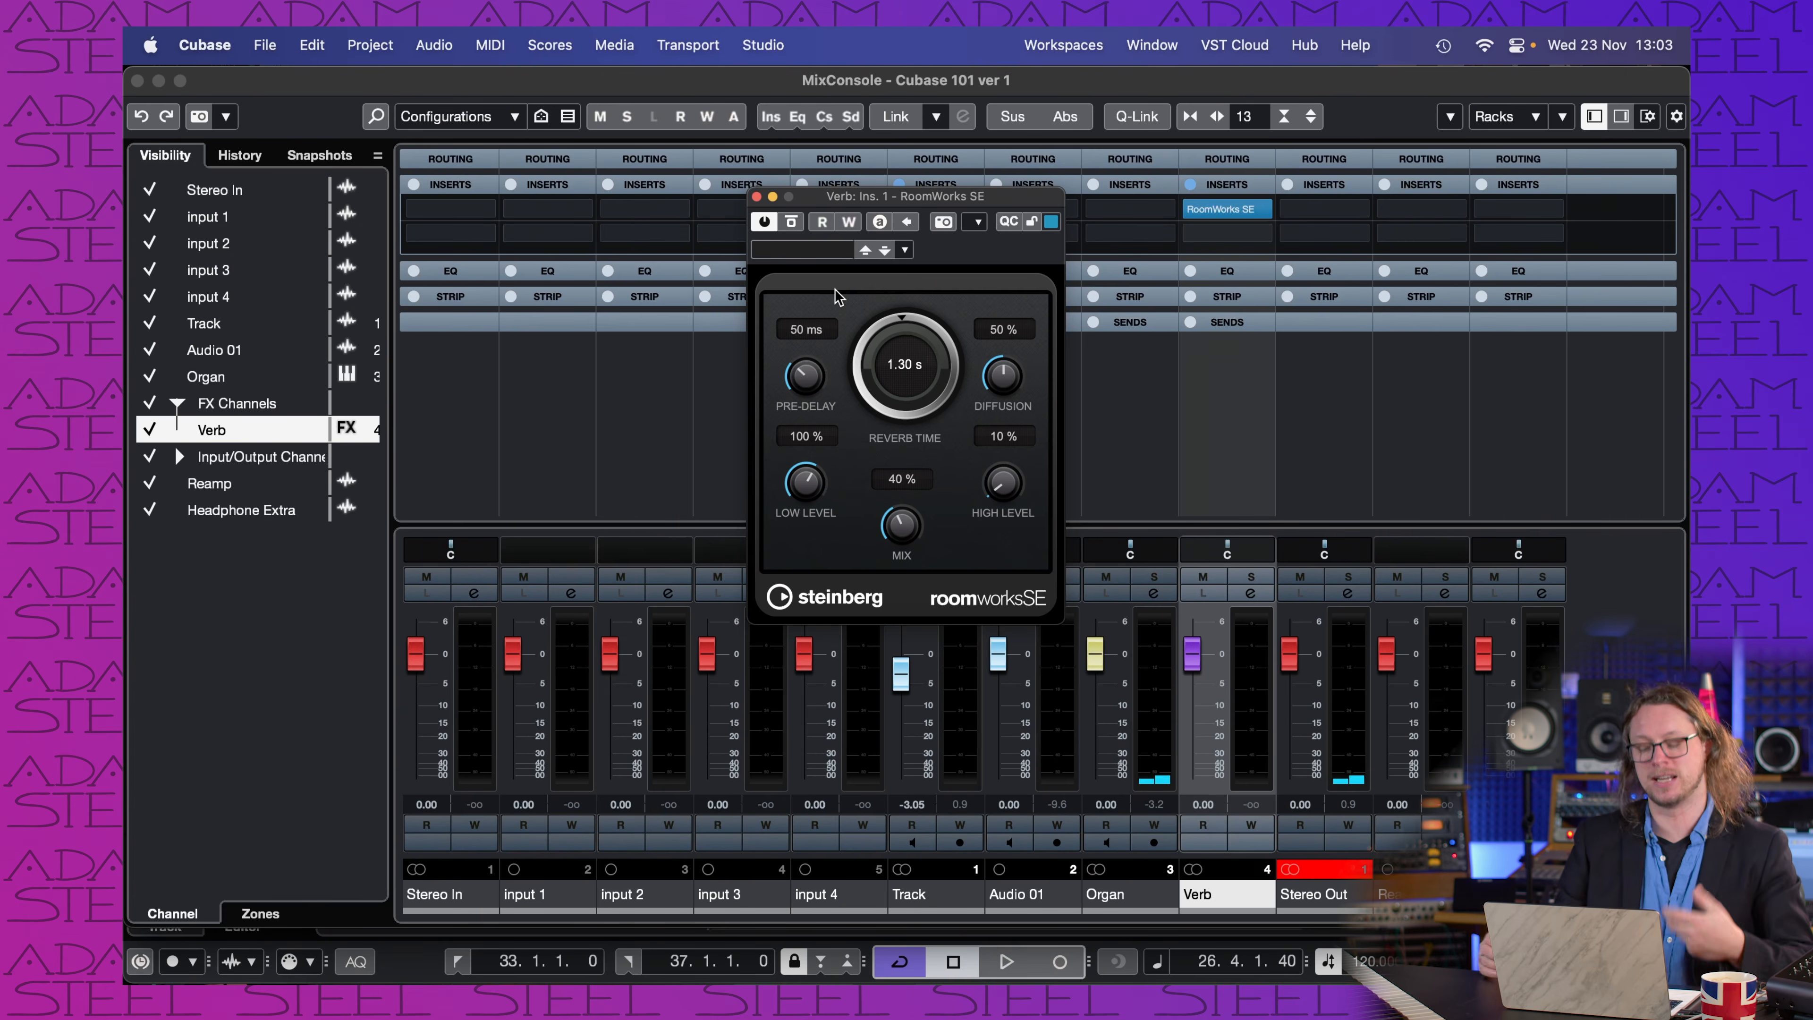
pyautogui.click(756, 197)
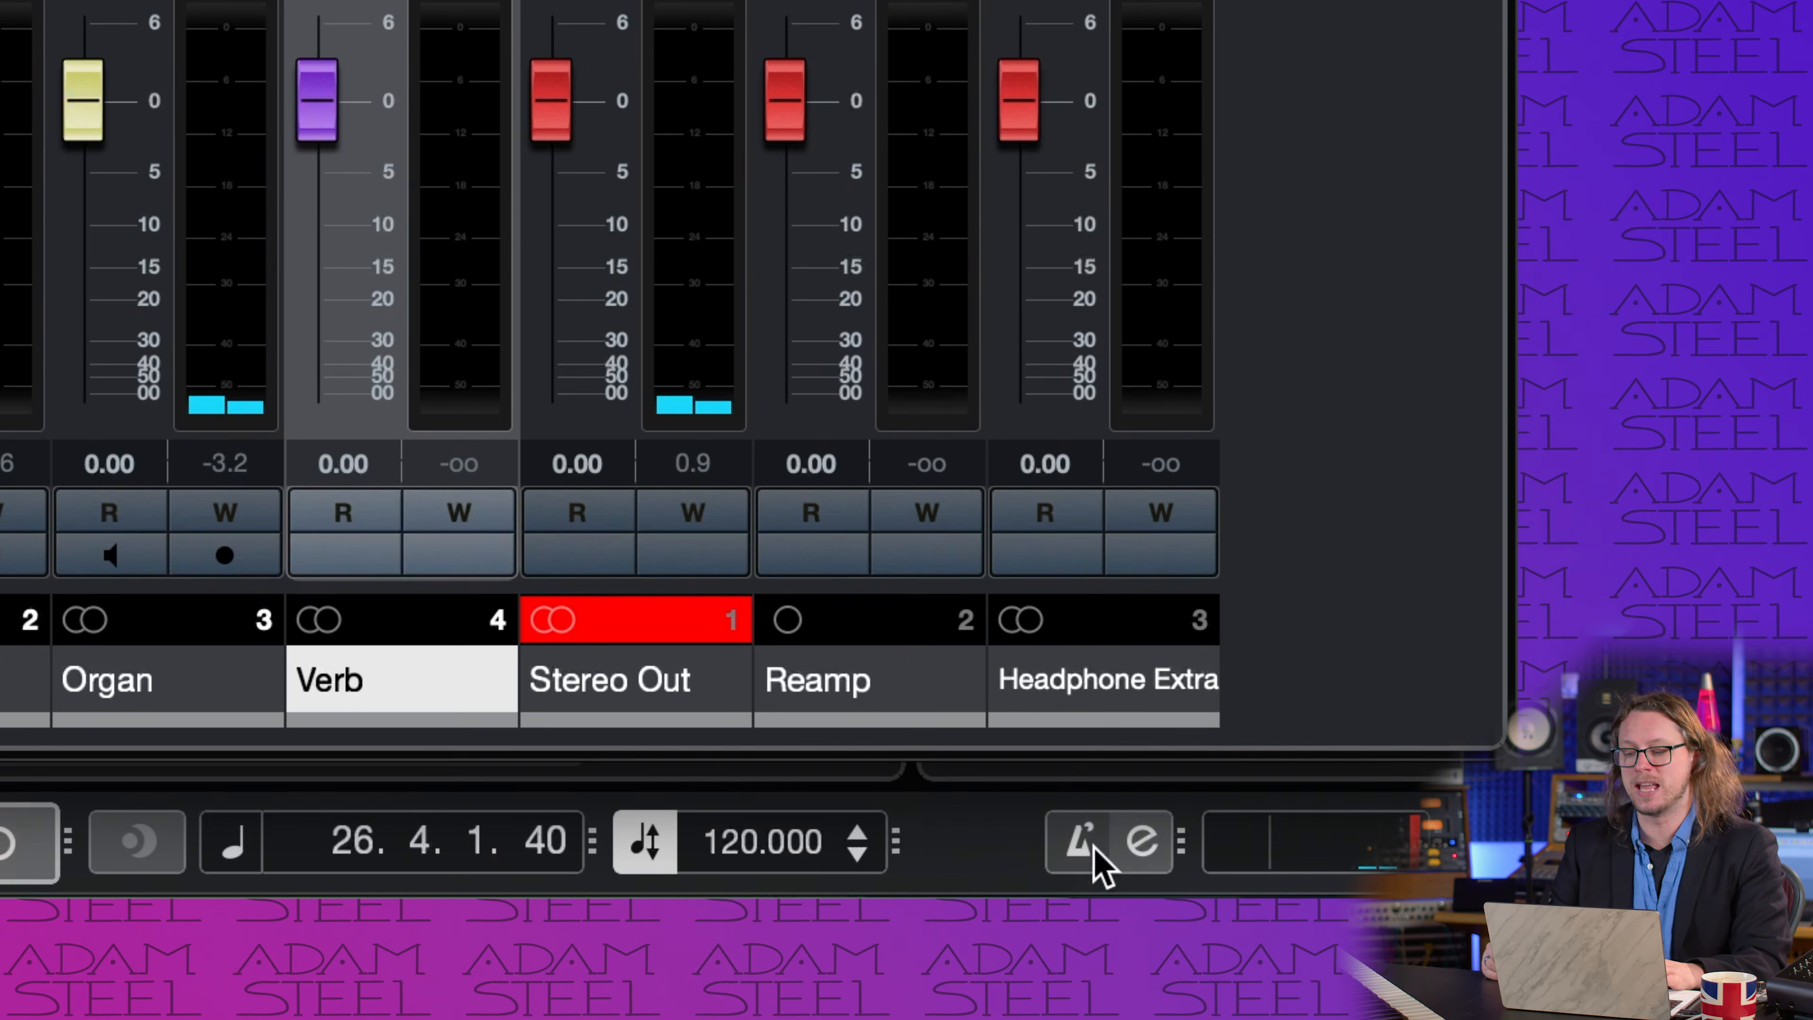
# Step: Look at the general metronome setup options and leave them without applying changes
pyautogui.click(1144, 845)
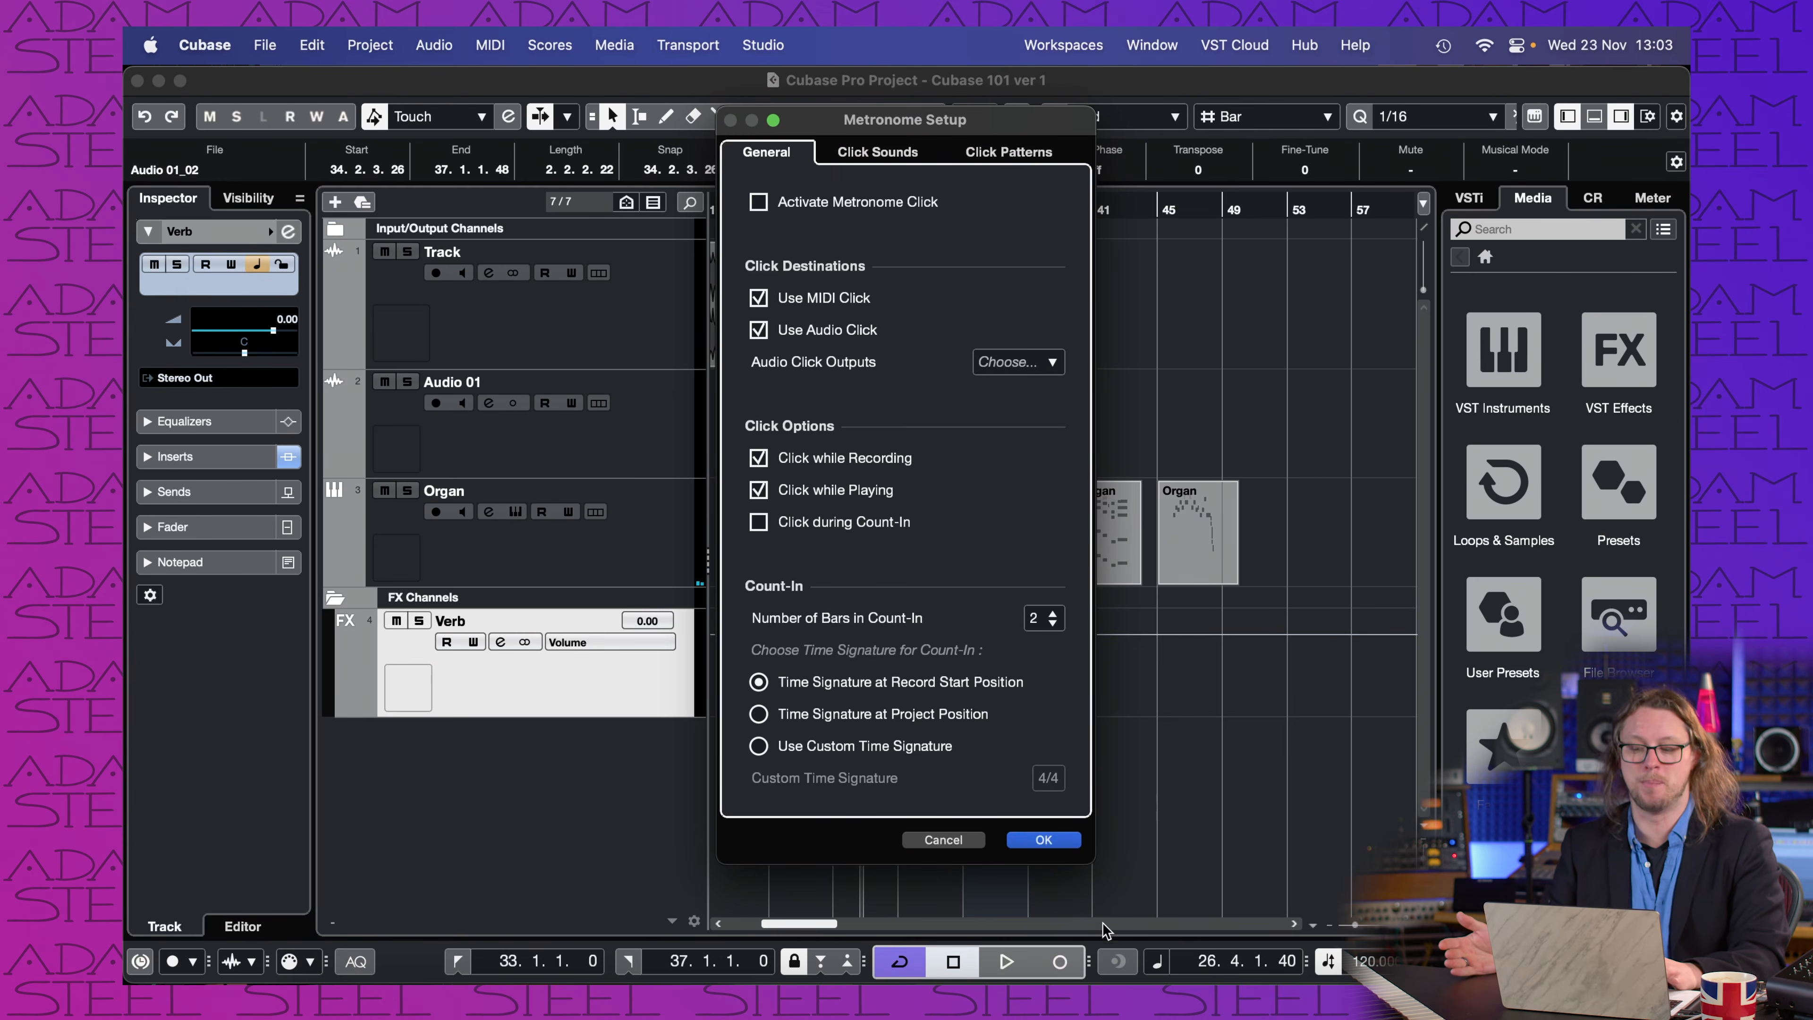
pyautogui.click(930, 840)
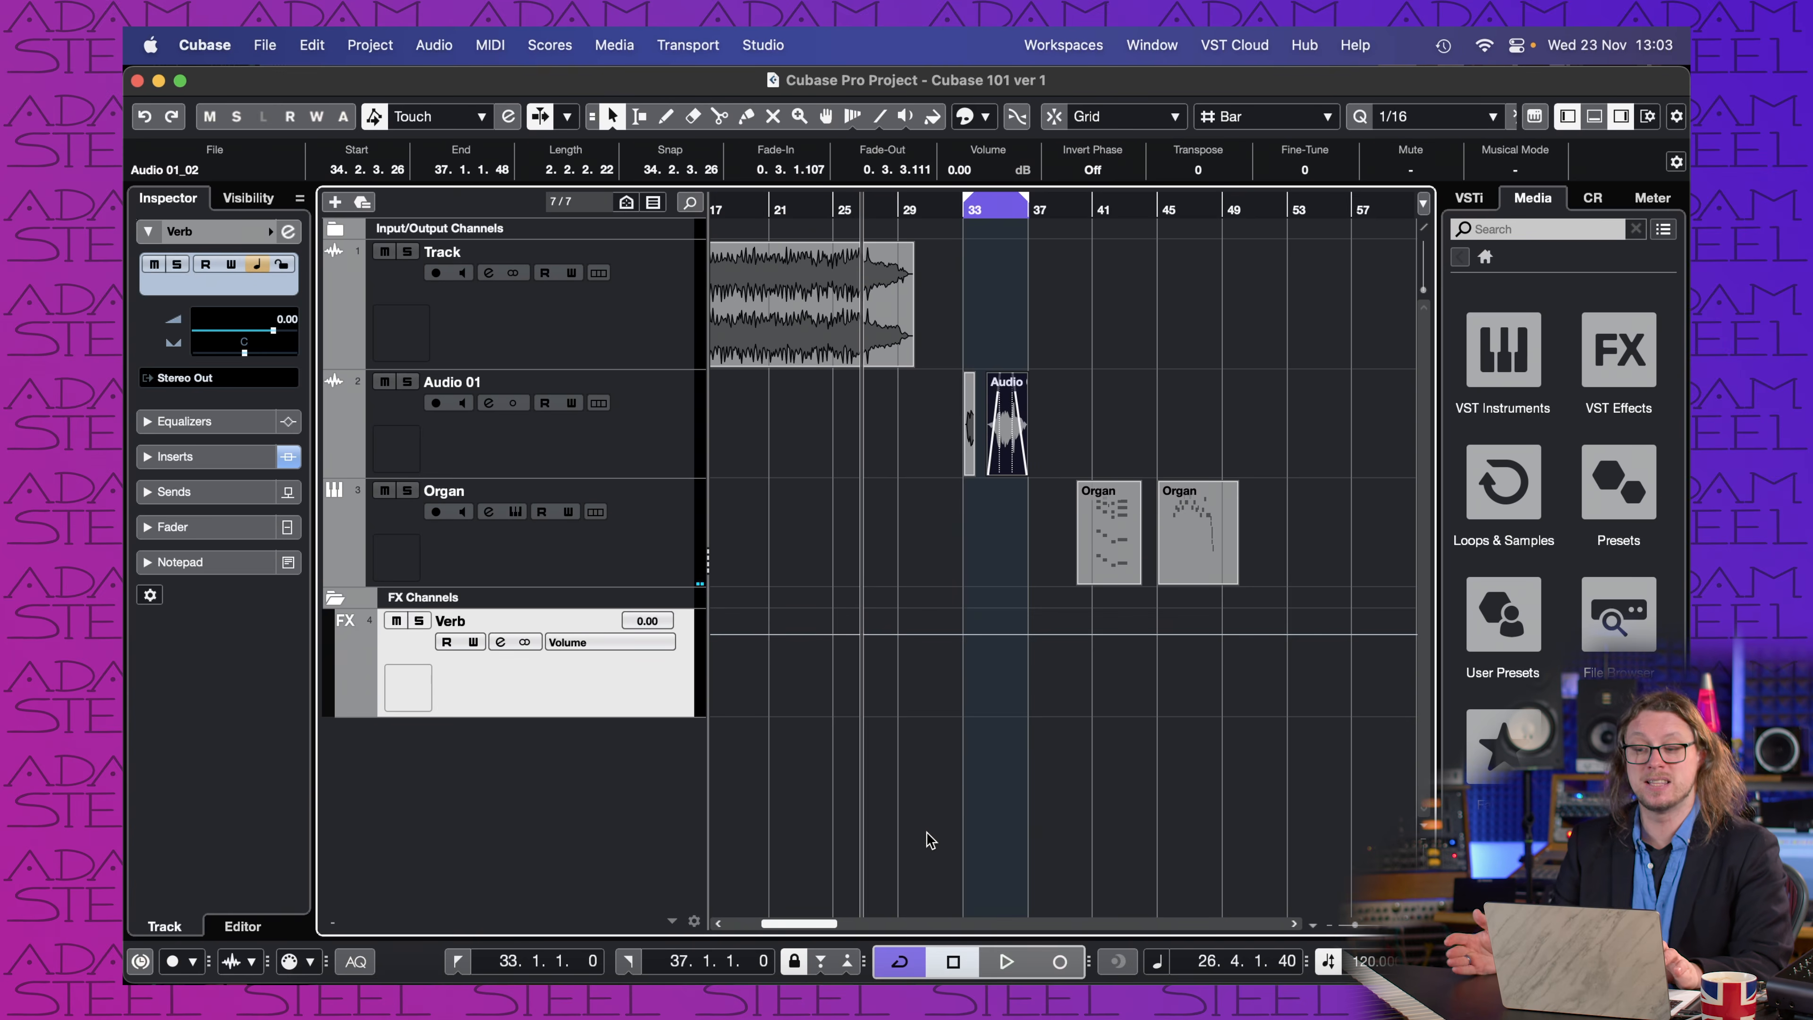
# Step: Select the Organ, Verb and Track channels in turn and examine Track's insert effects and channel settings
pyautogui.click(645, 545)
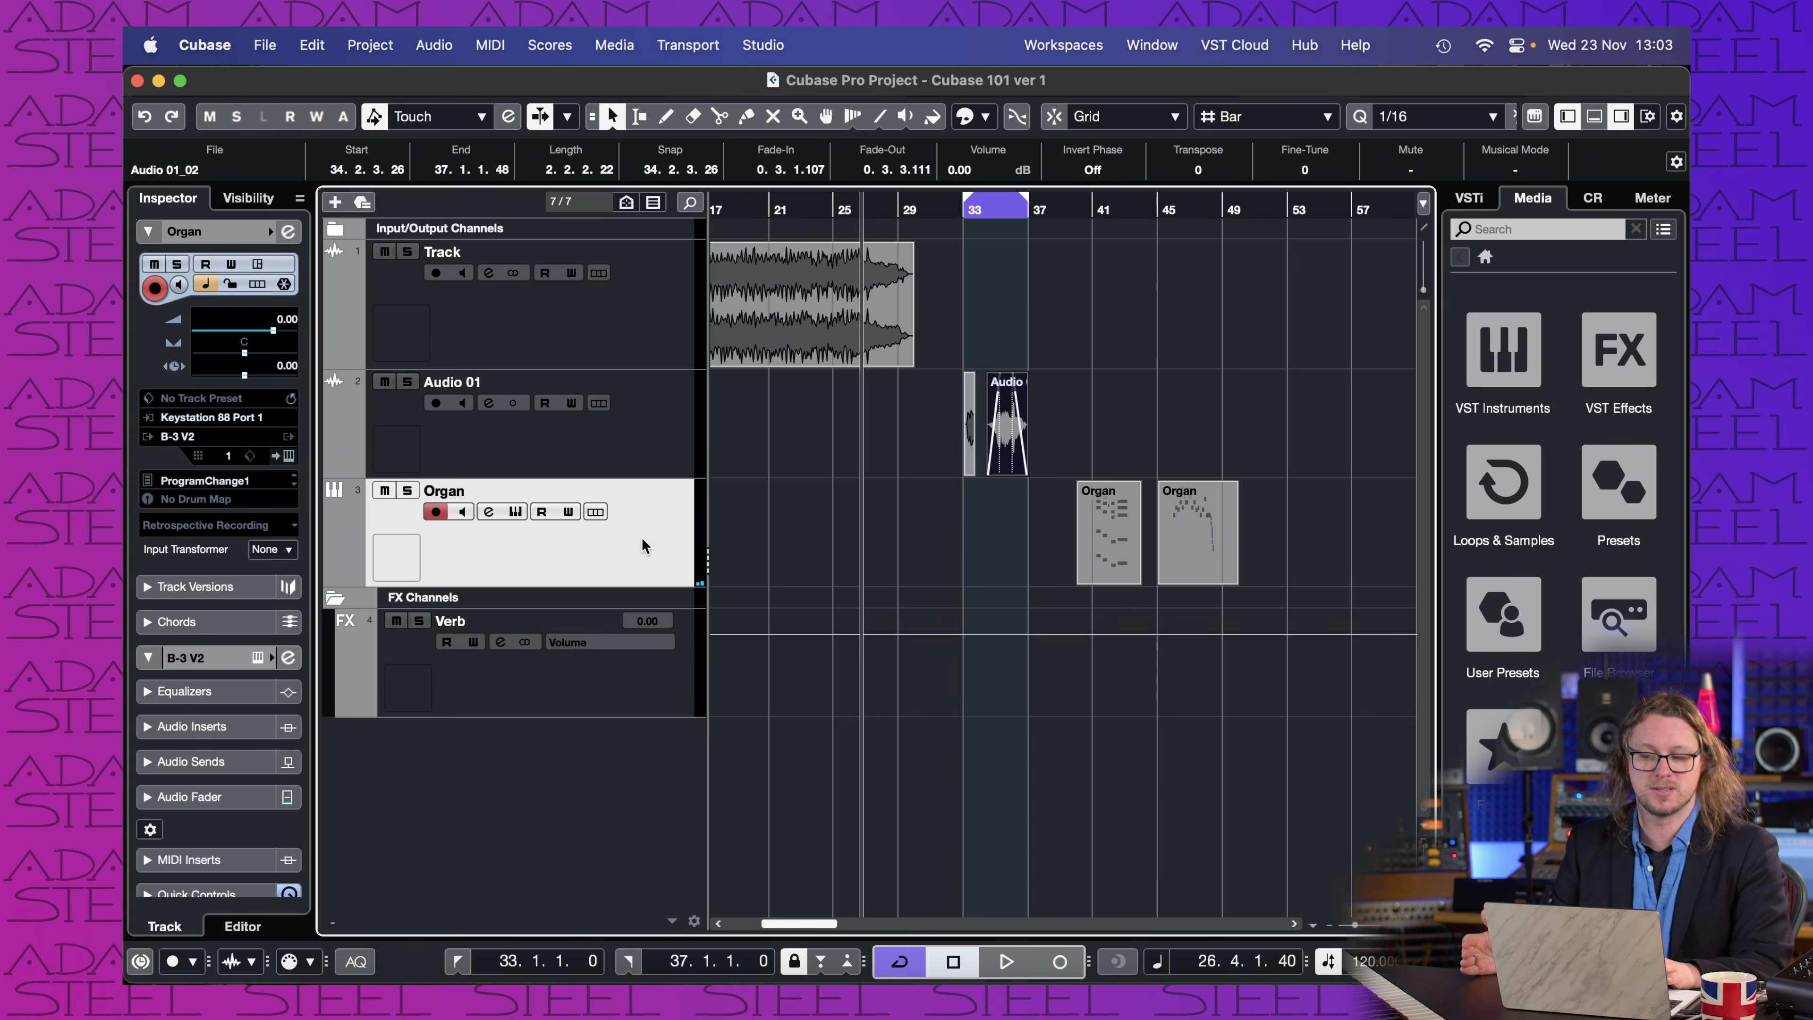
pyautogui.click(618, 682)
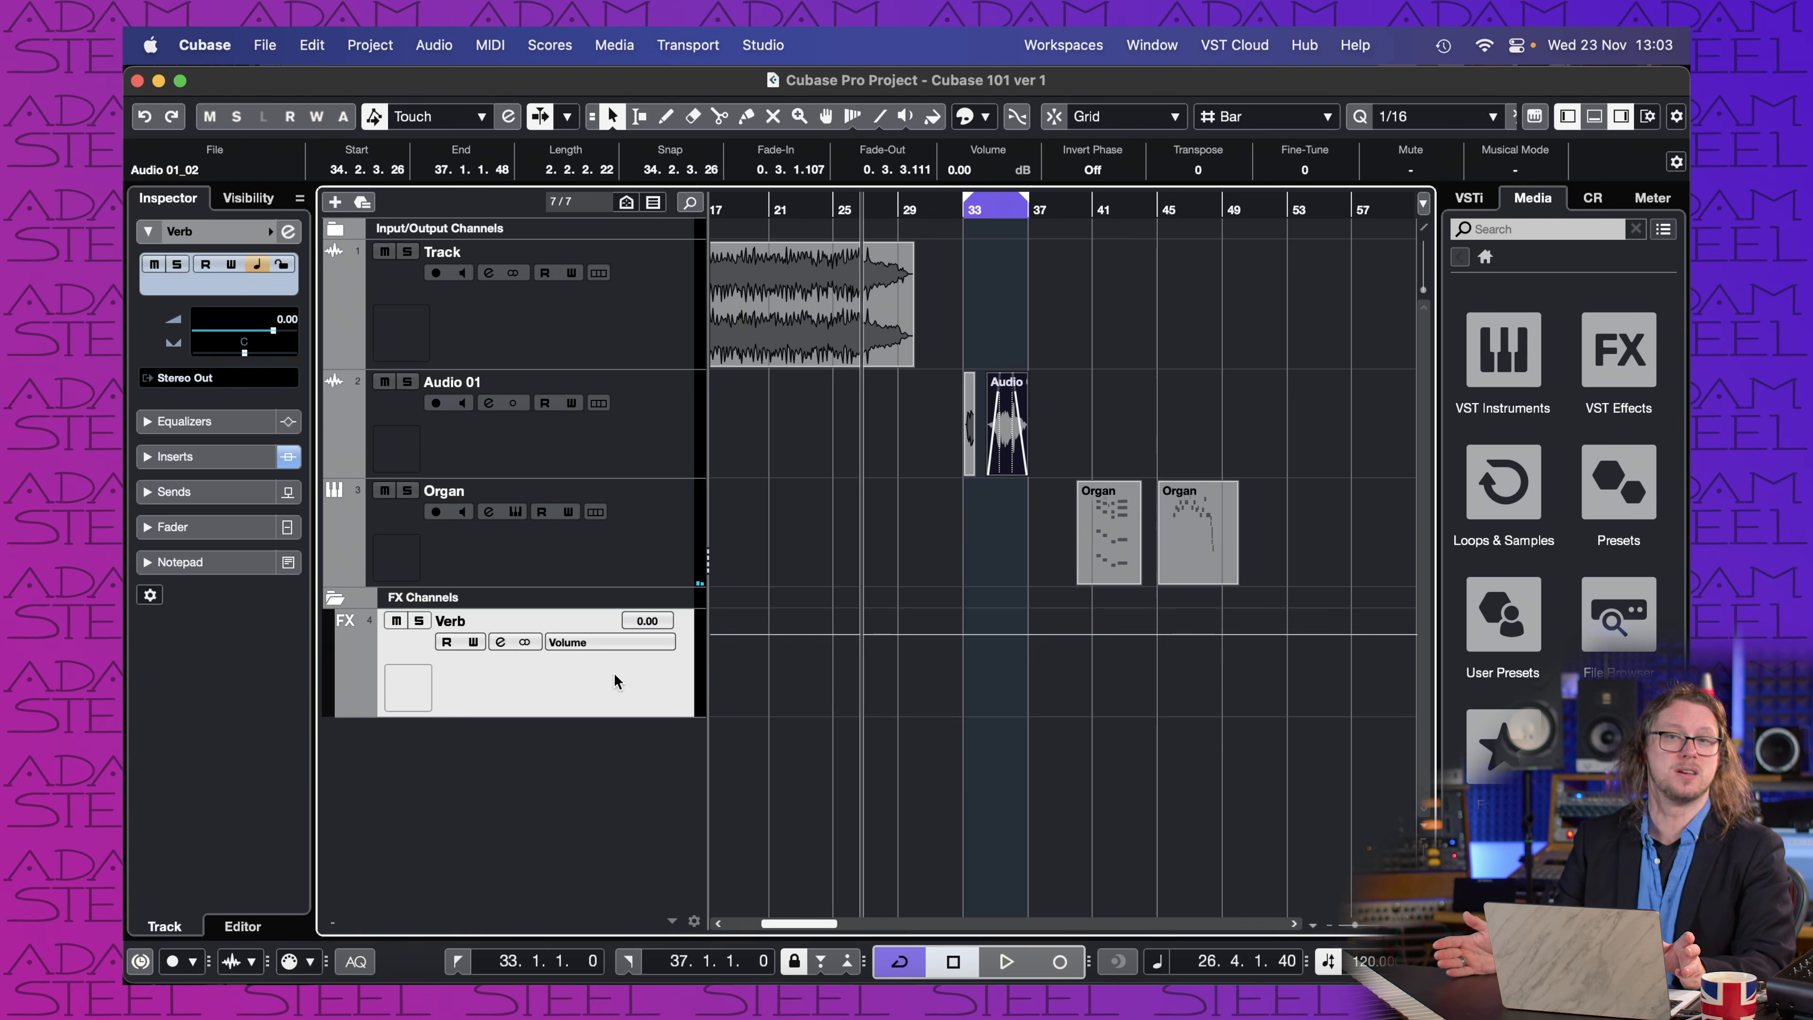
pyautogui.click(577, 350)
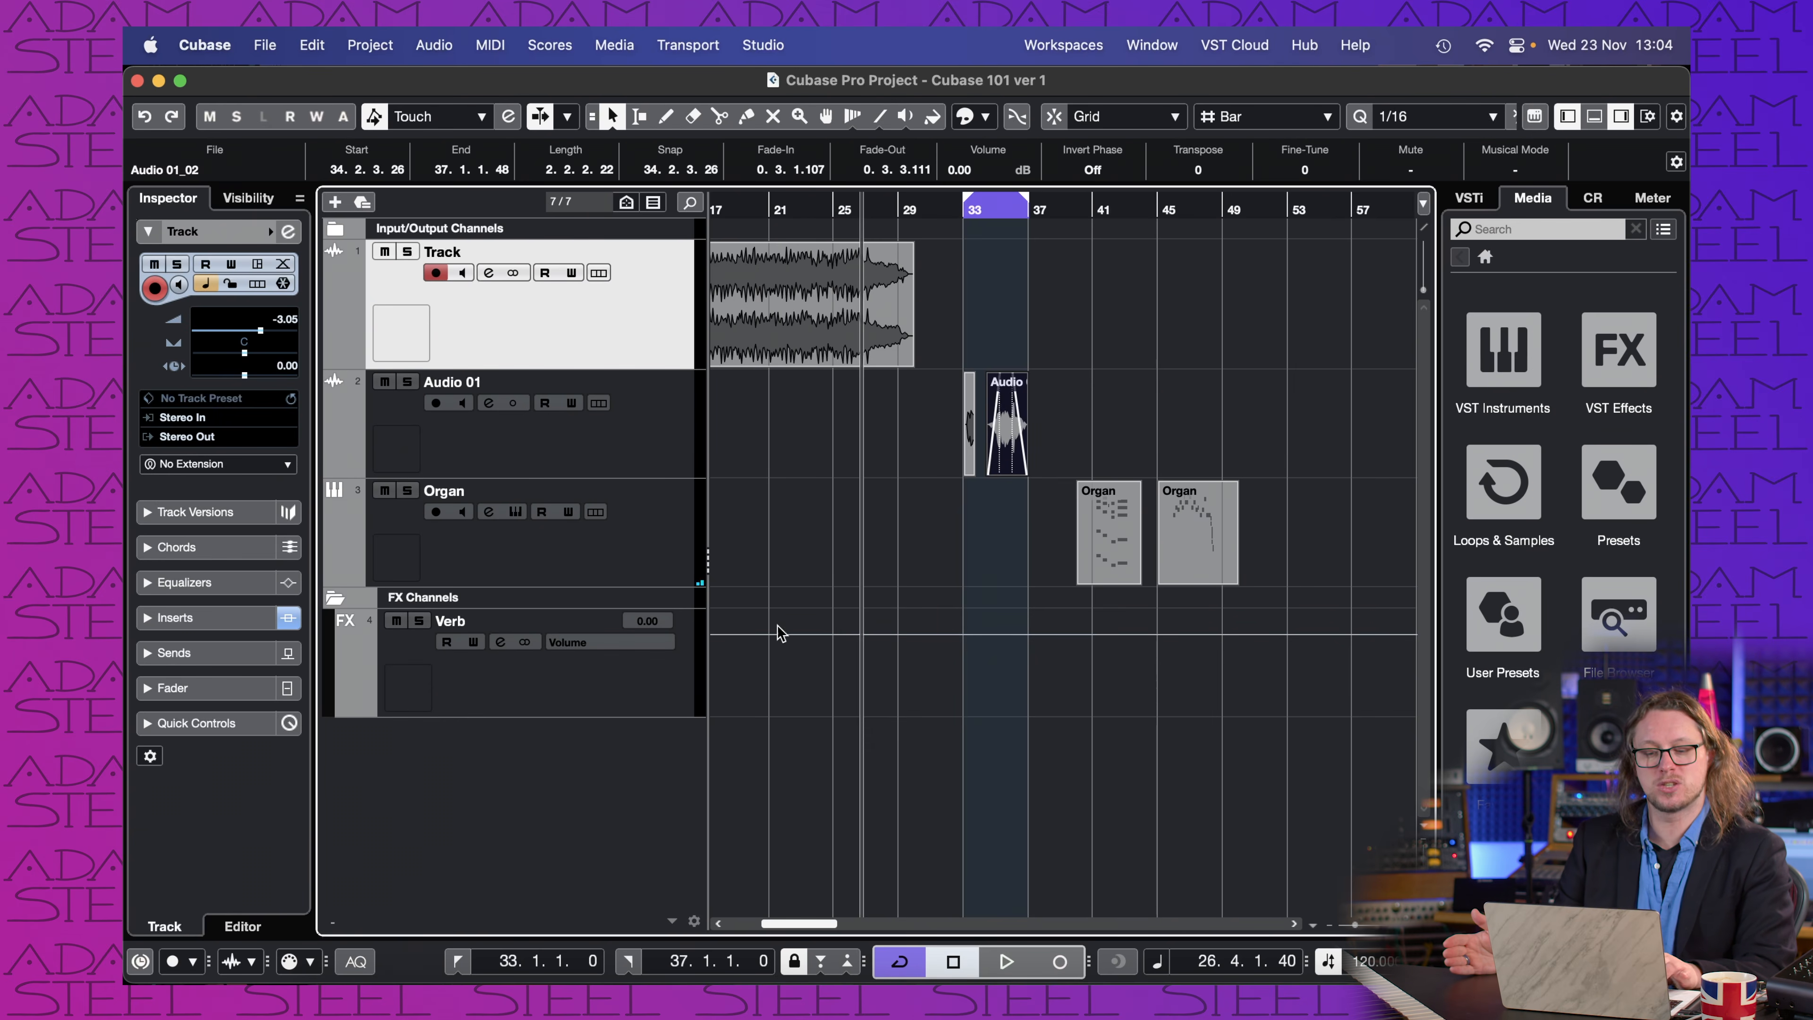
pyautogui.click(205, 619)
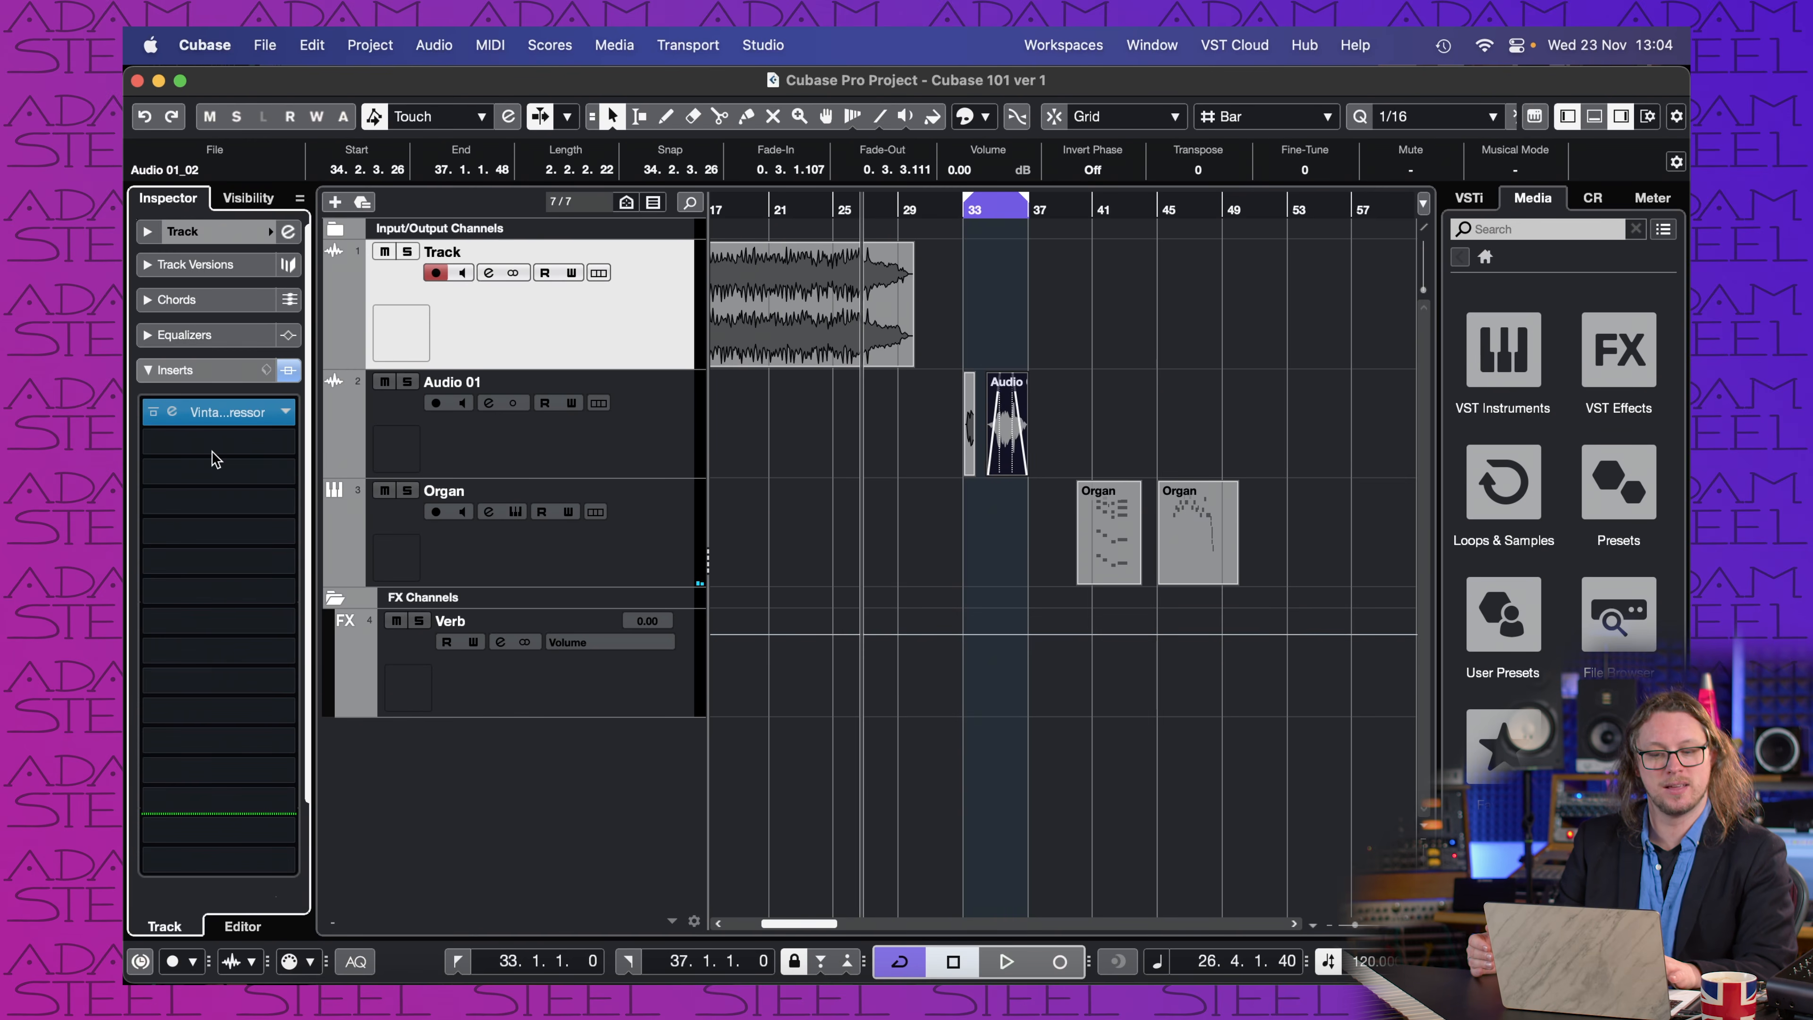
pyautogui.click(182, 231)
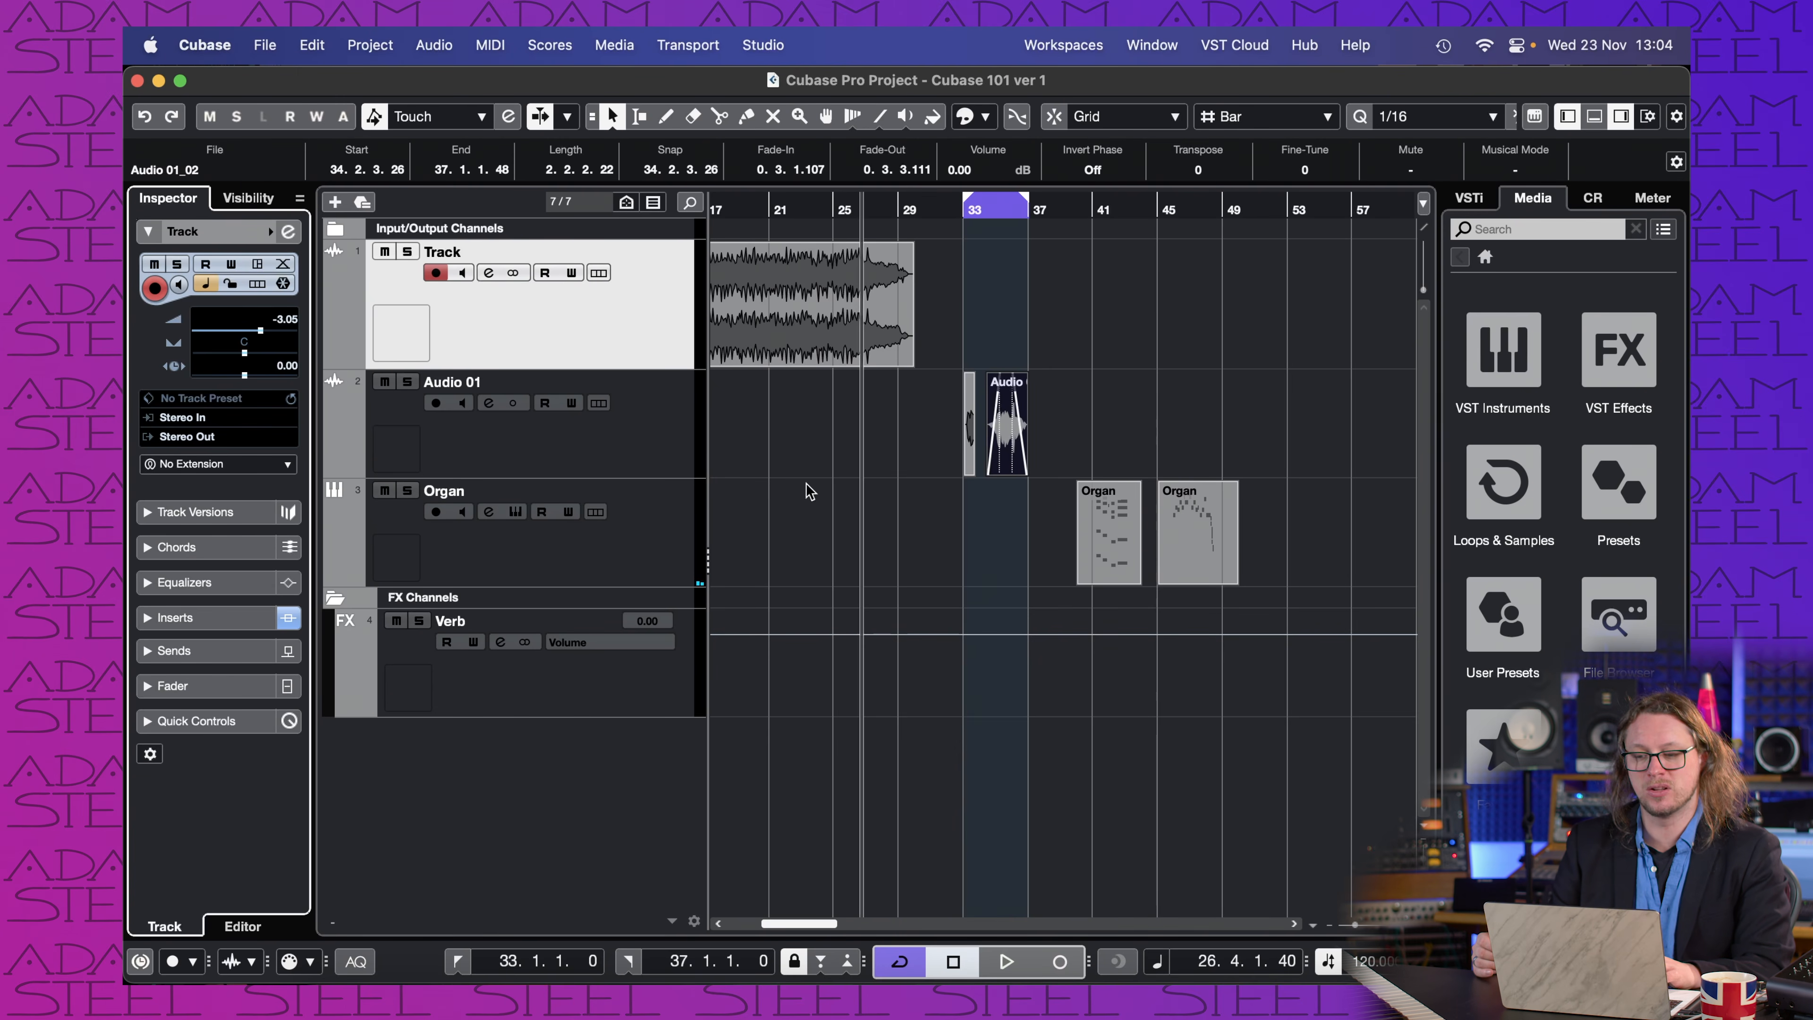
# Step: Place the playback cursor at about bar 20 and route Track's first send to the Verb effect channel
pyautogui.click(797, 222)
pyautogui.click(755, 203)
pyautogui.click(182, 651)
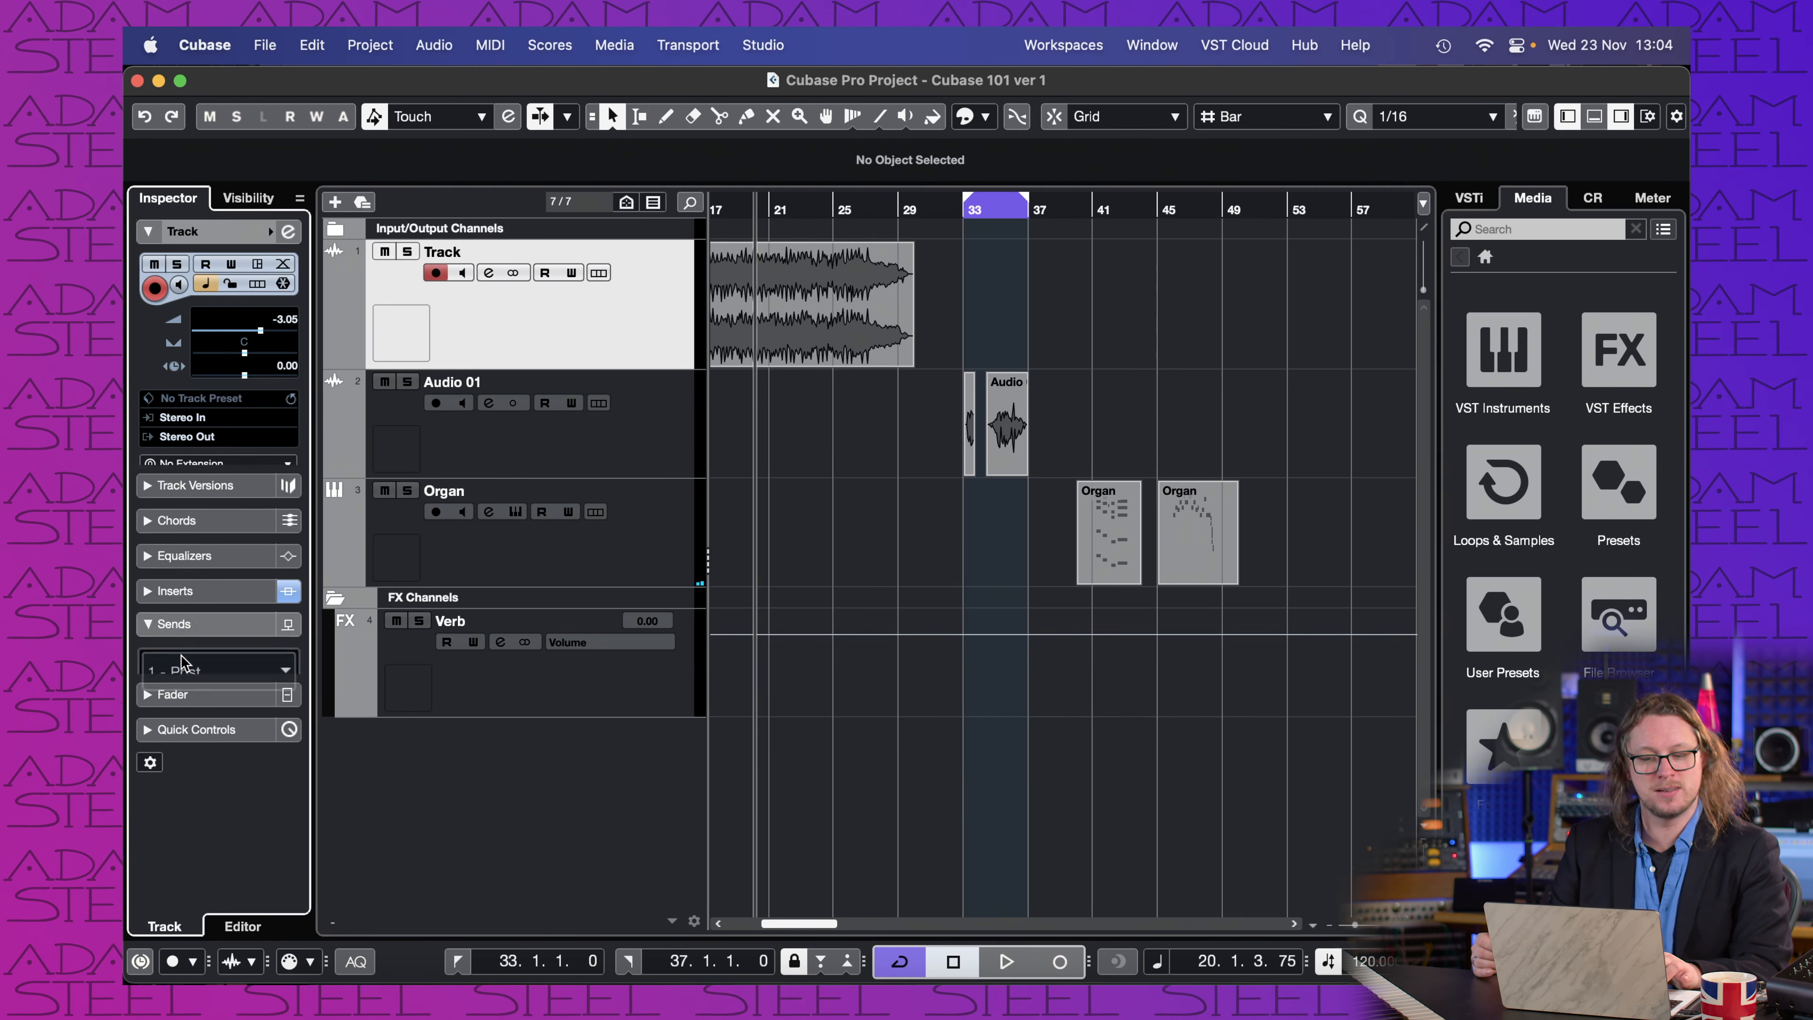
pyautogui.moveTo(202, 466); pyautogui.dragTo(271, 447)
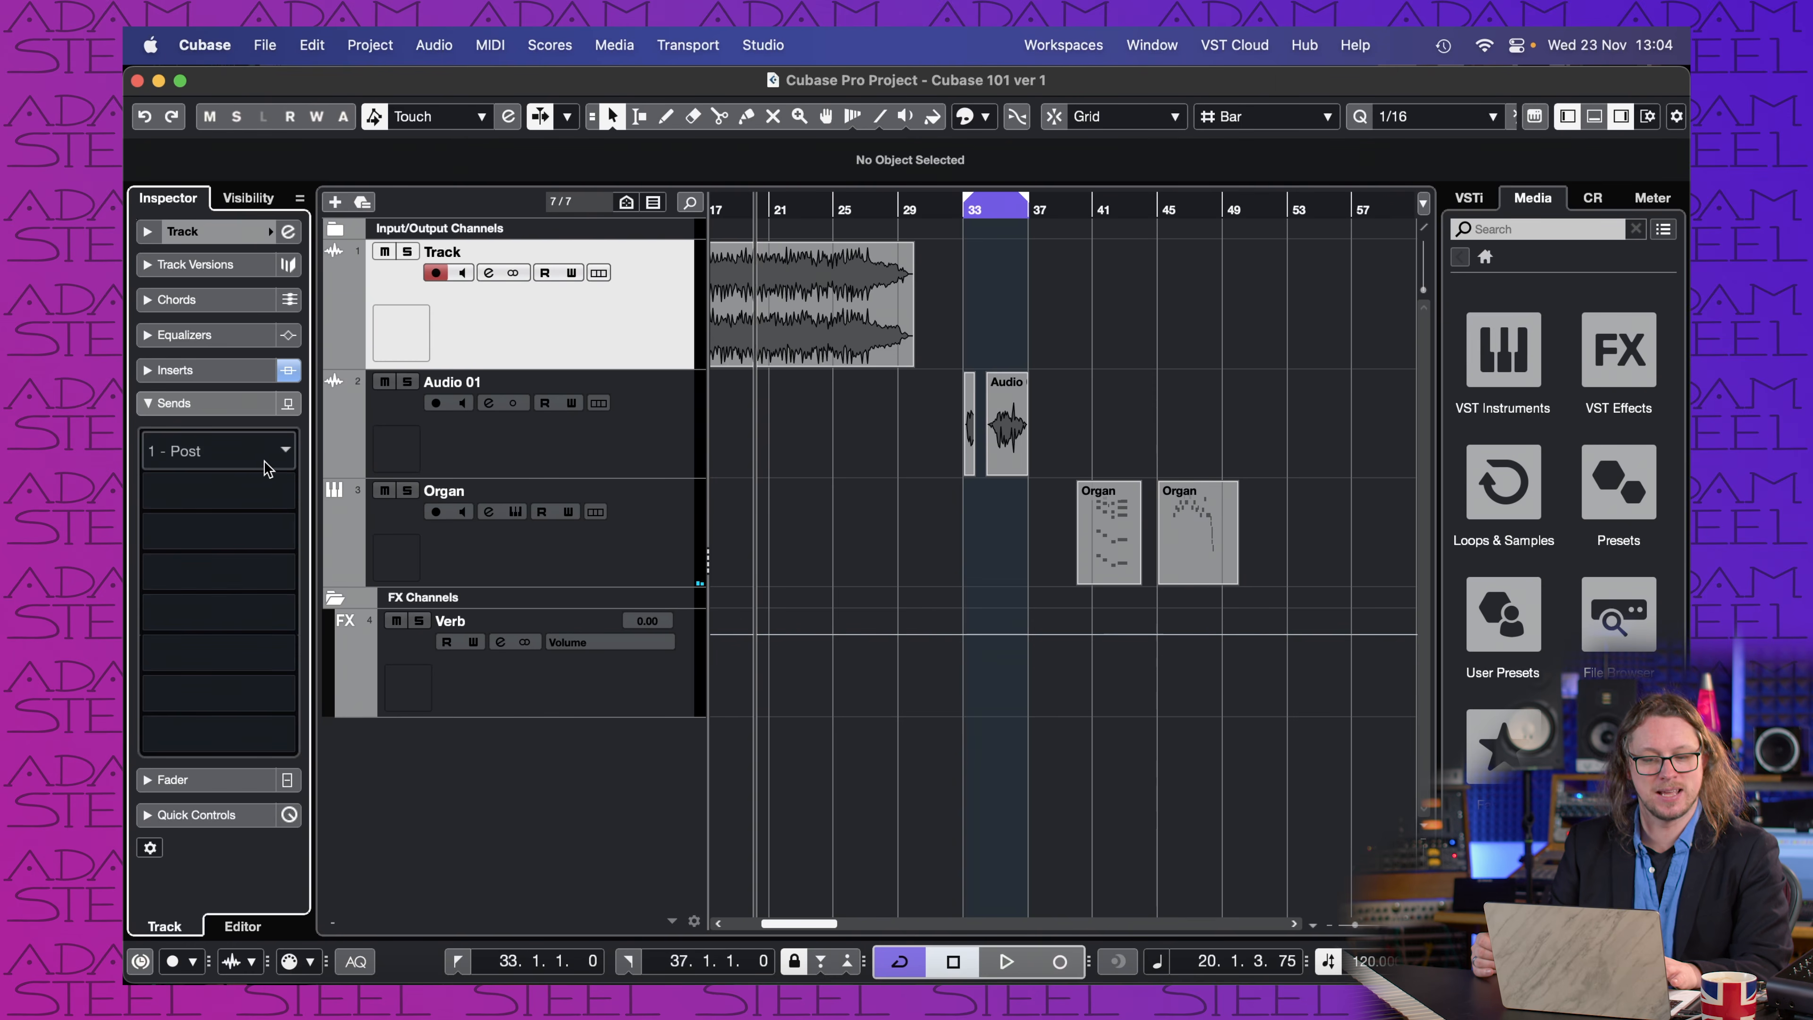
pyautogui.click(278, 456)
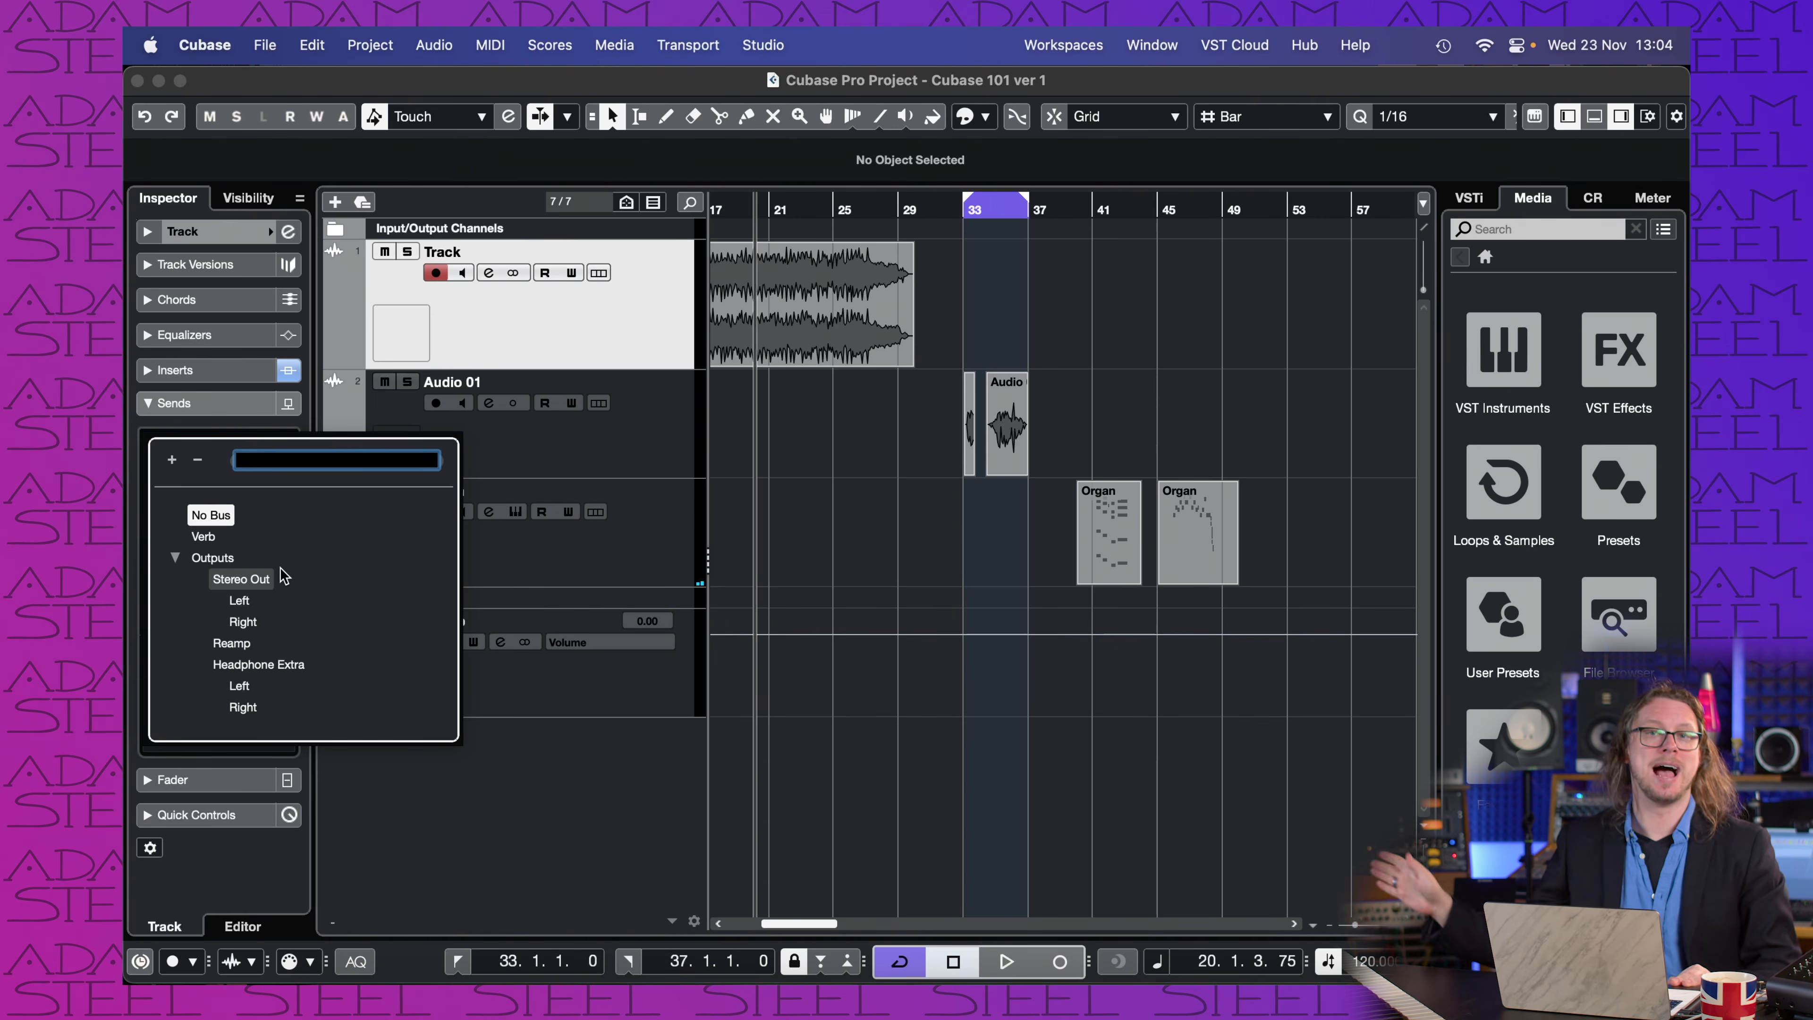
pyautogui.click(202, 535)
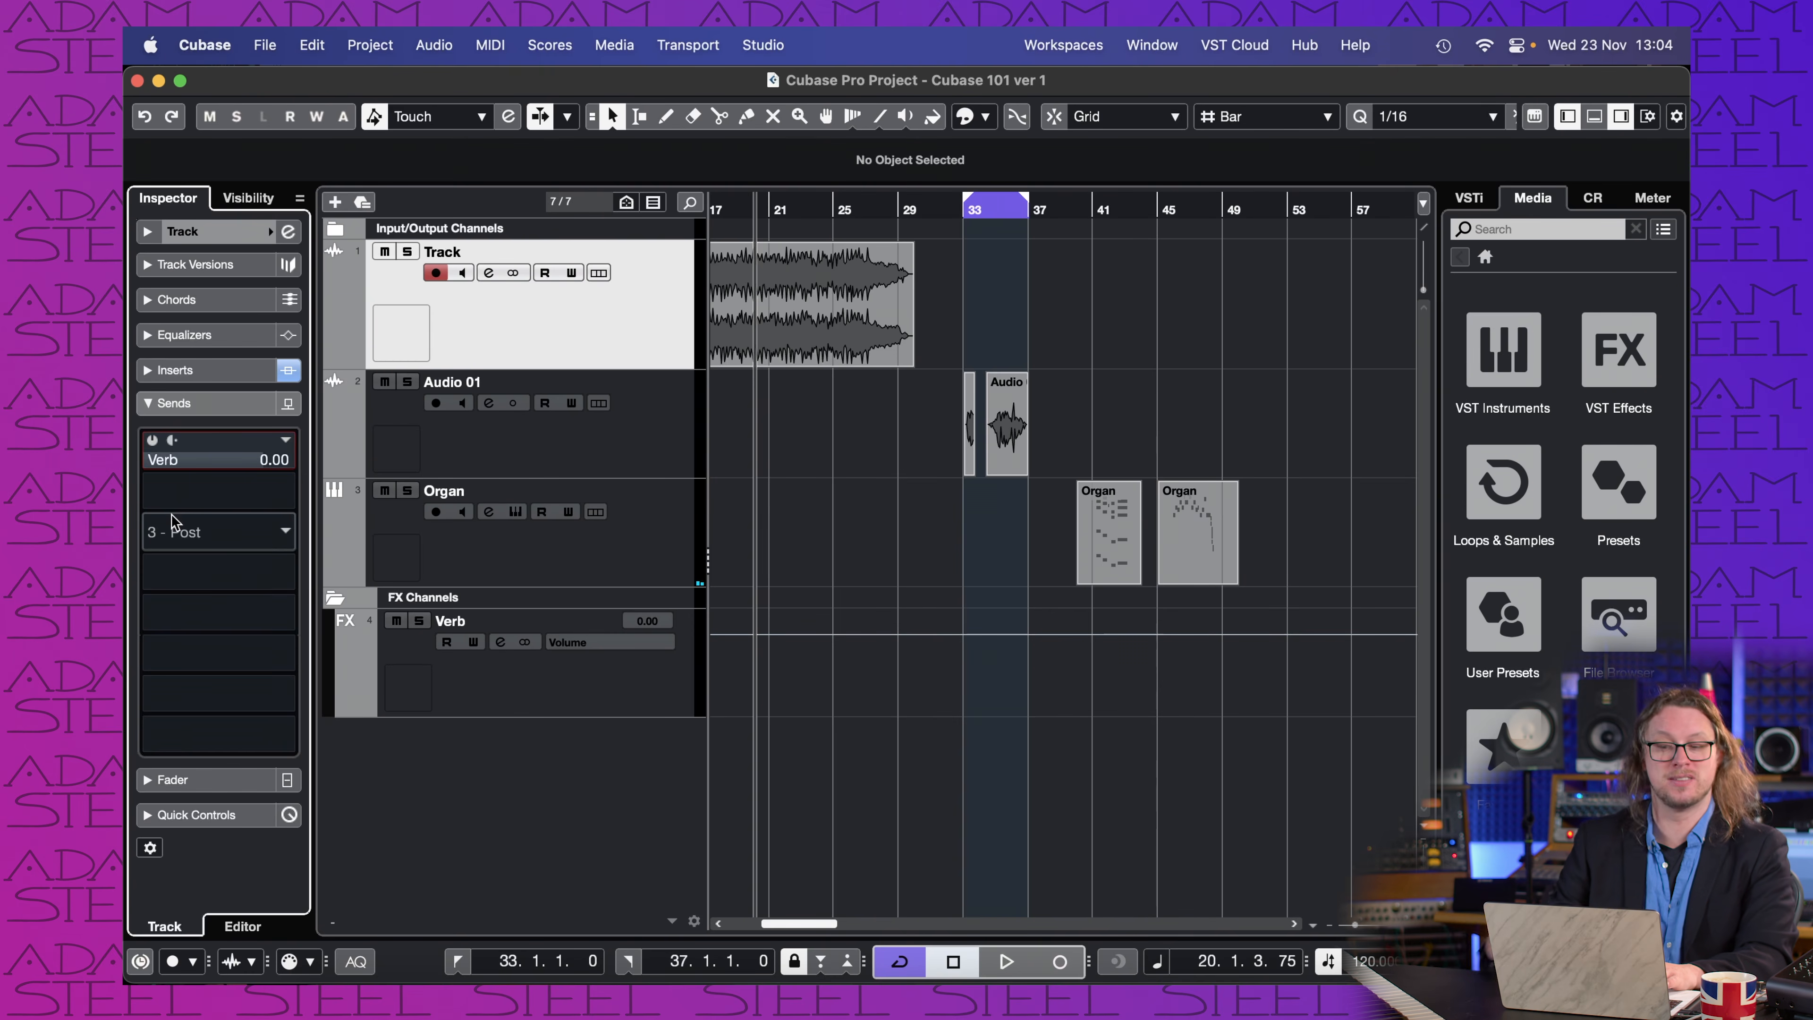
# Step: Audition Track briefly with its Verb send inactive, and activate the send
pyautogui.press('space')
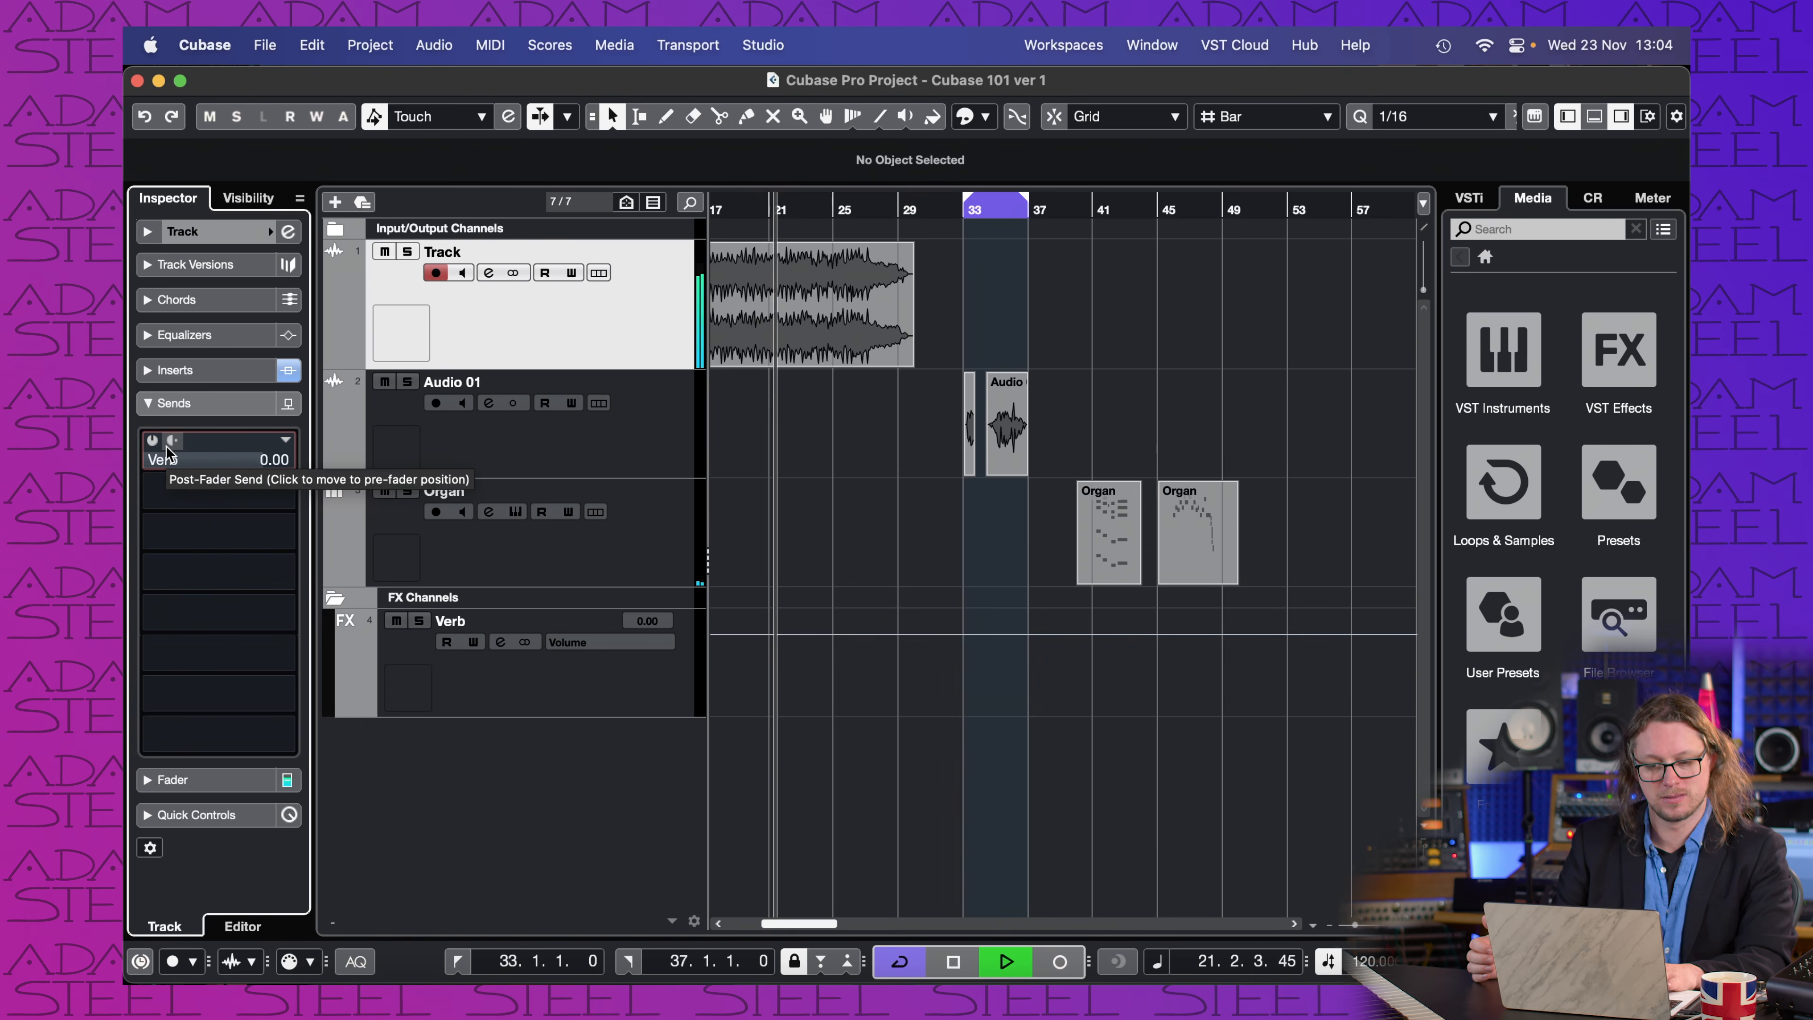
pyautogui.press('space')
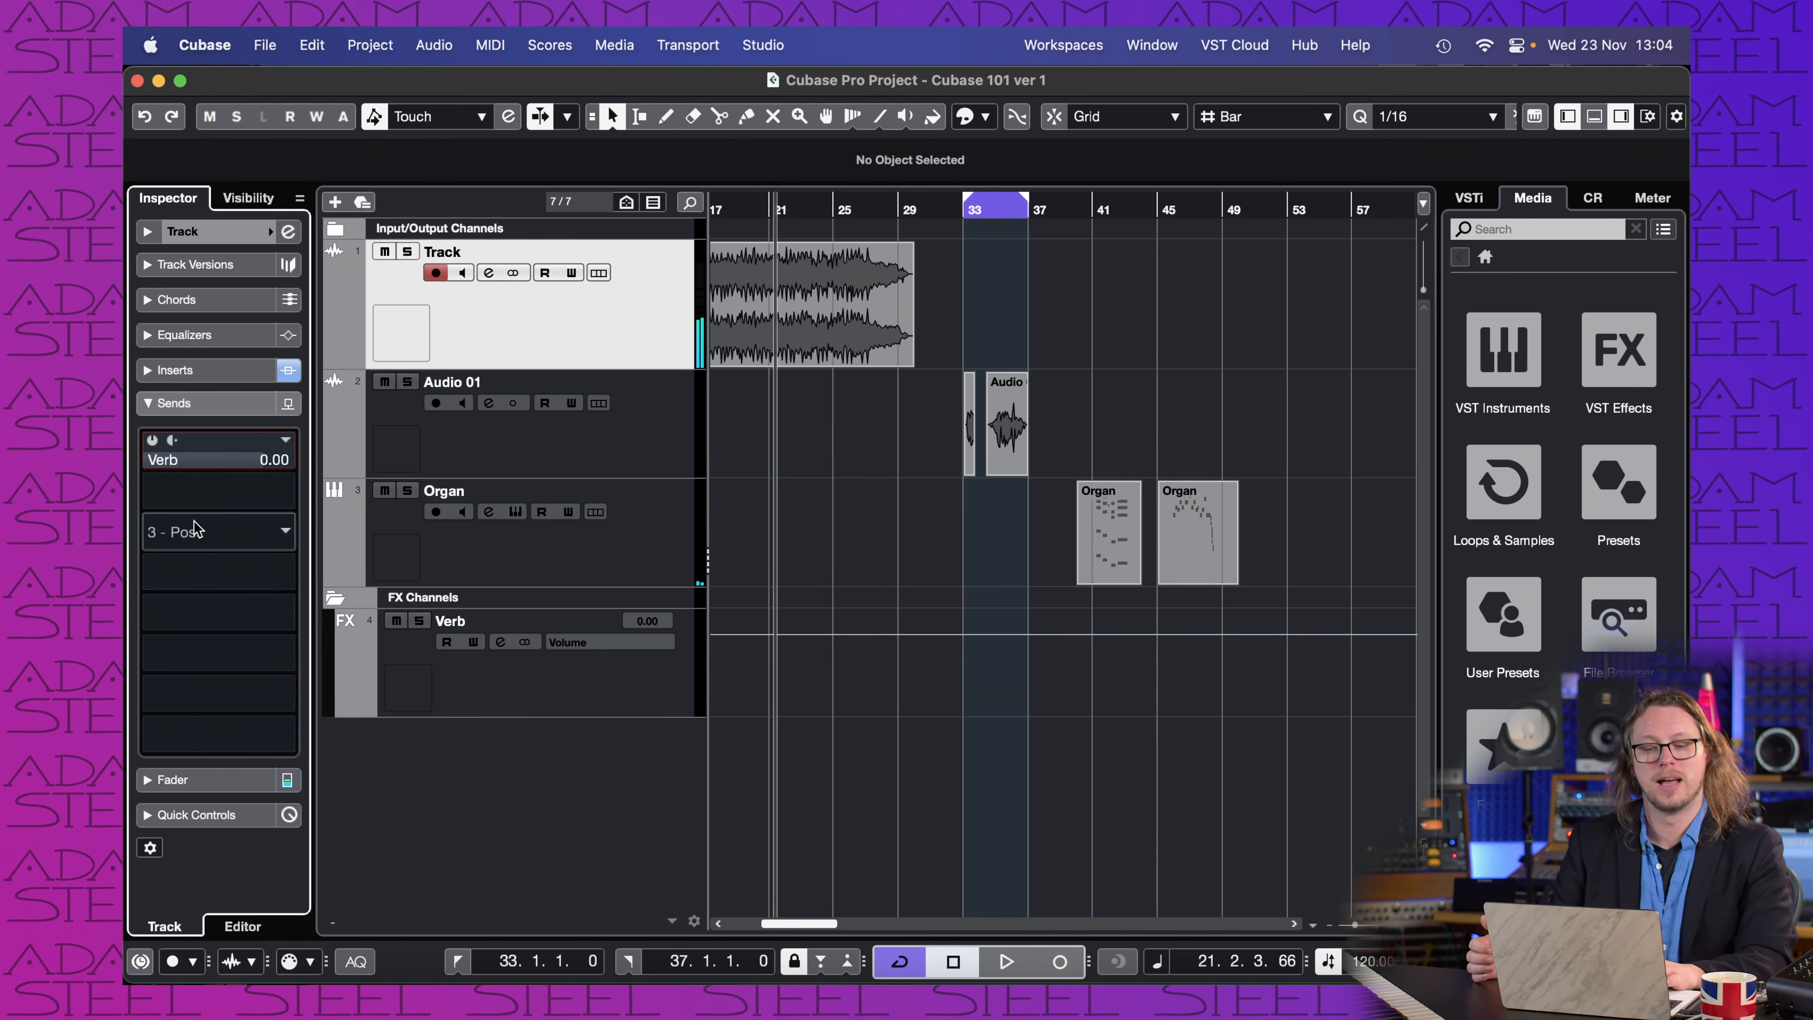
pyautogui.click(152, 440)
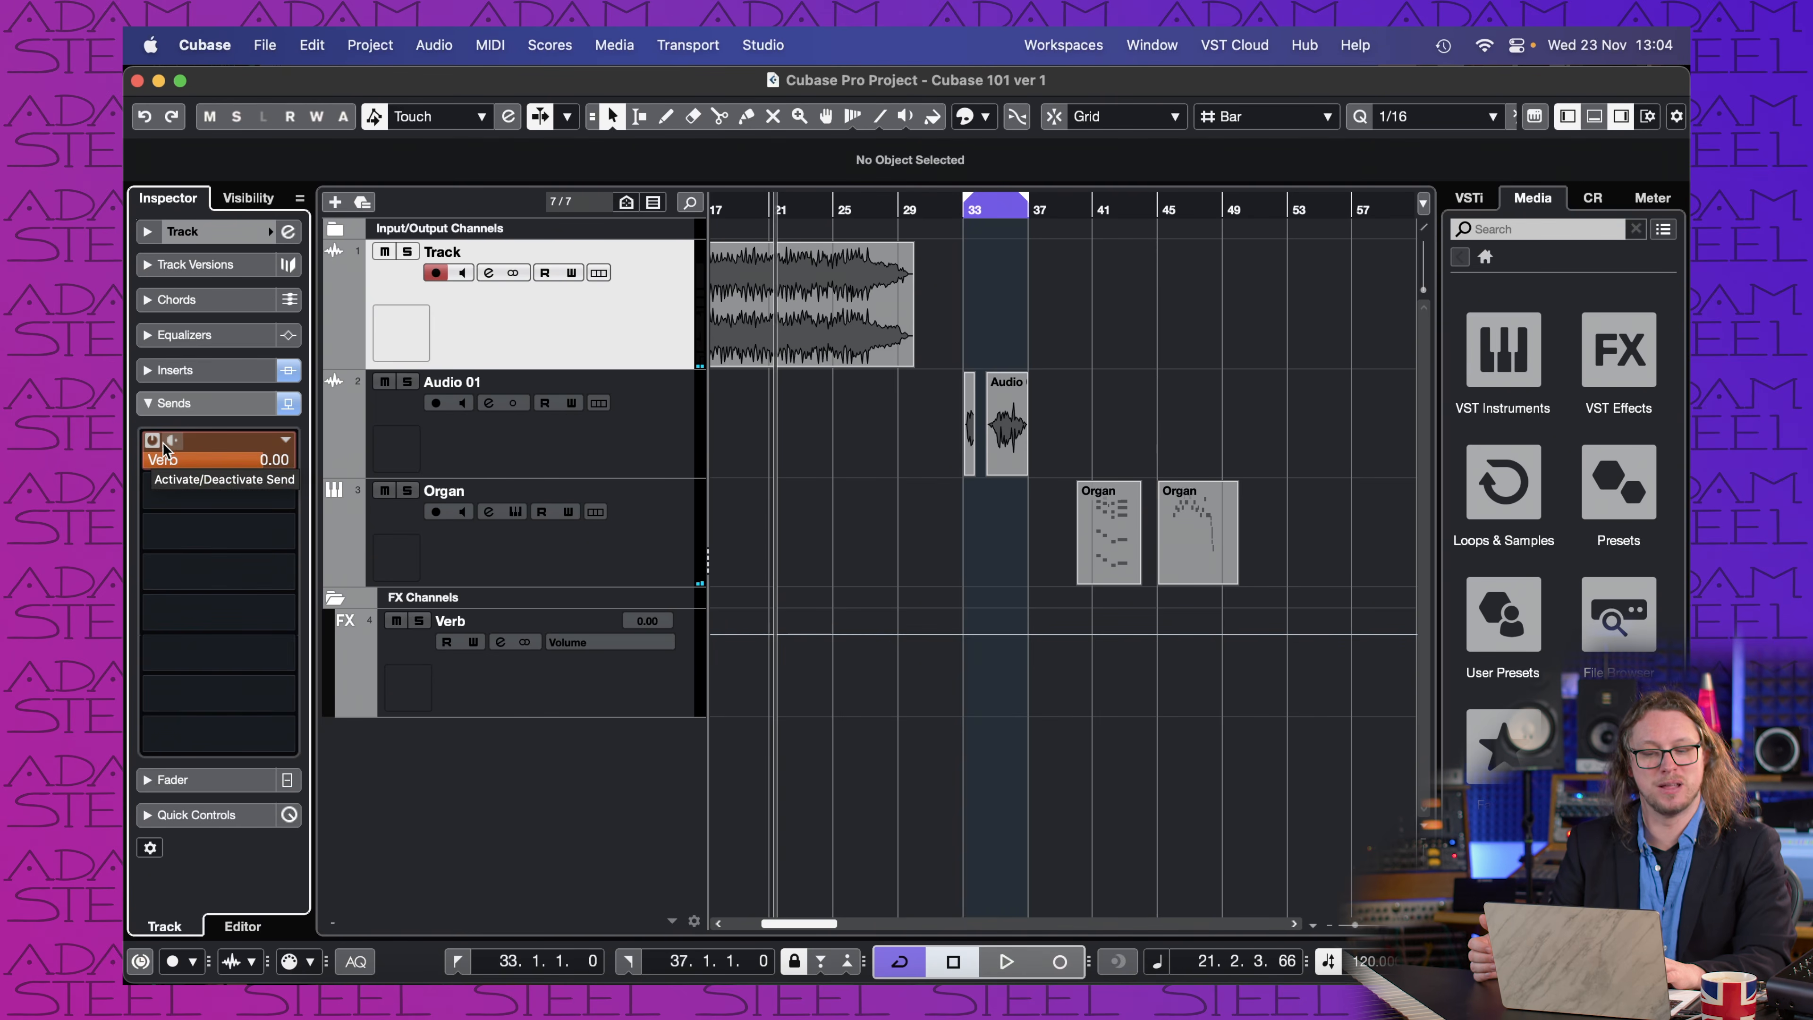
# Step: Audition Track with its Verb send active, briefly soloing the Verb channel and replaying from about bar 23
pyautogui.press('space')
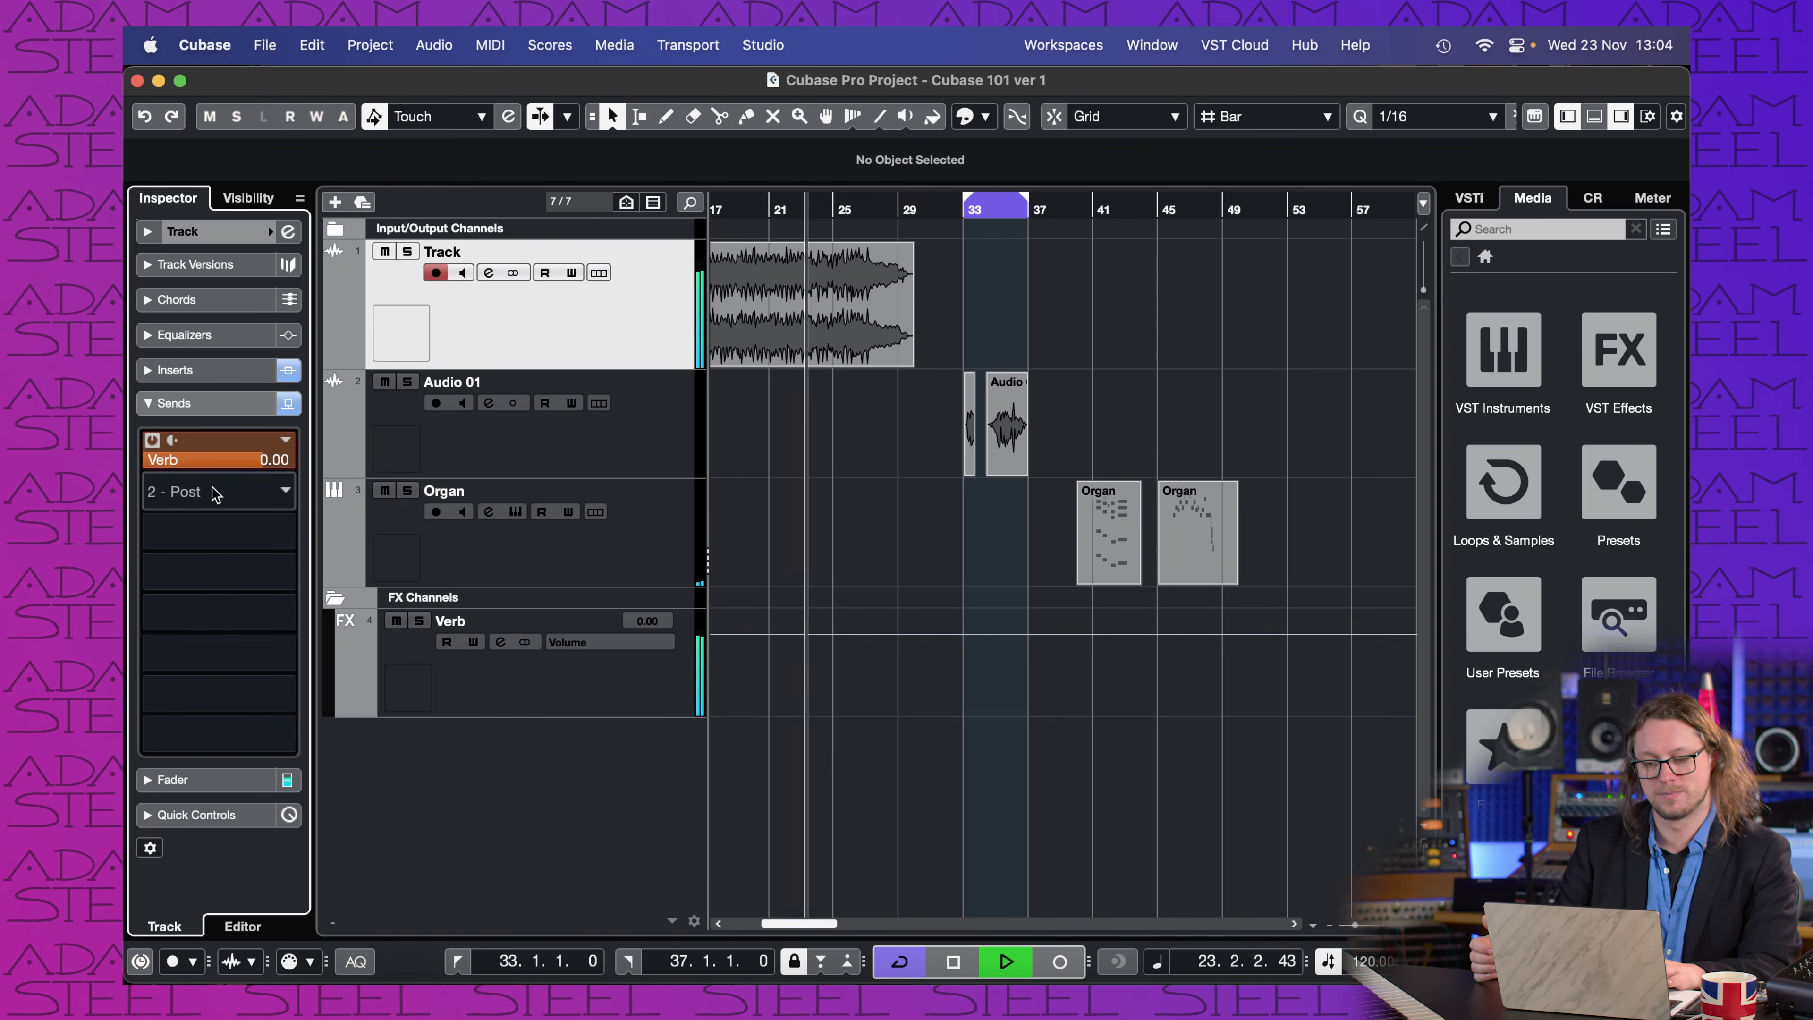
pyautogui.click(421, 620)
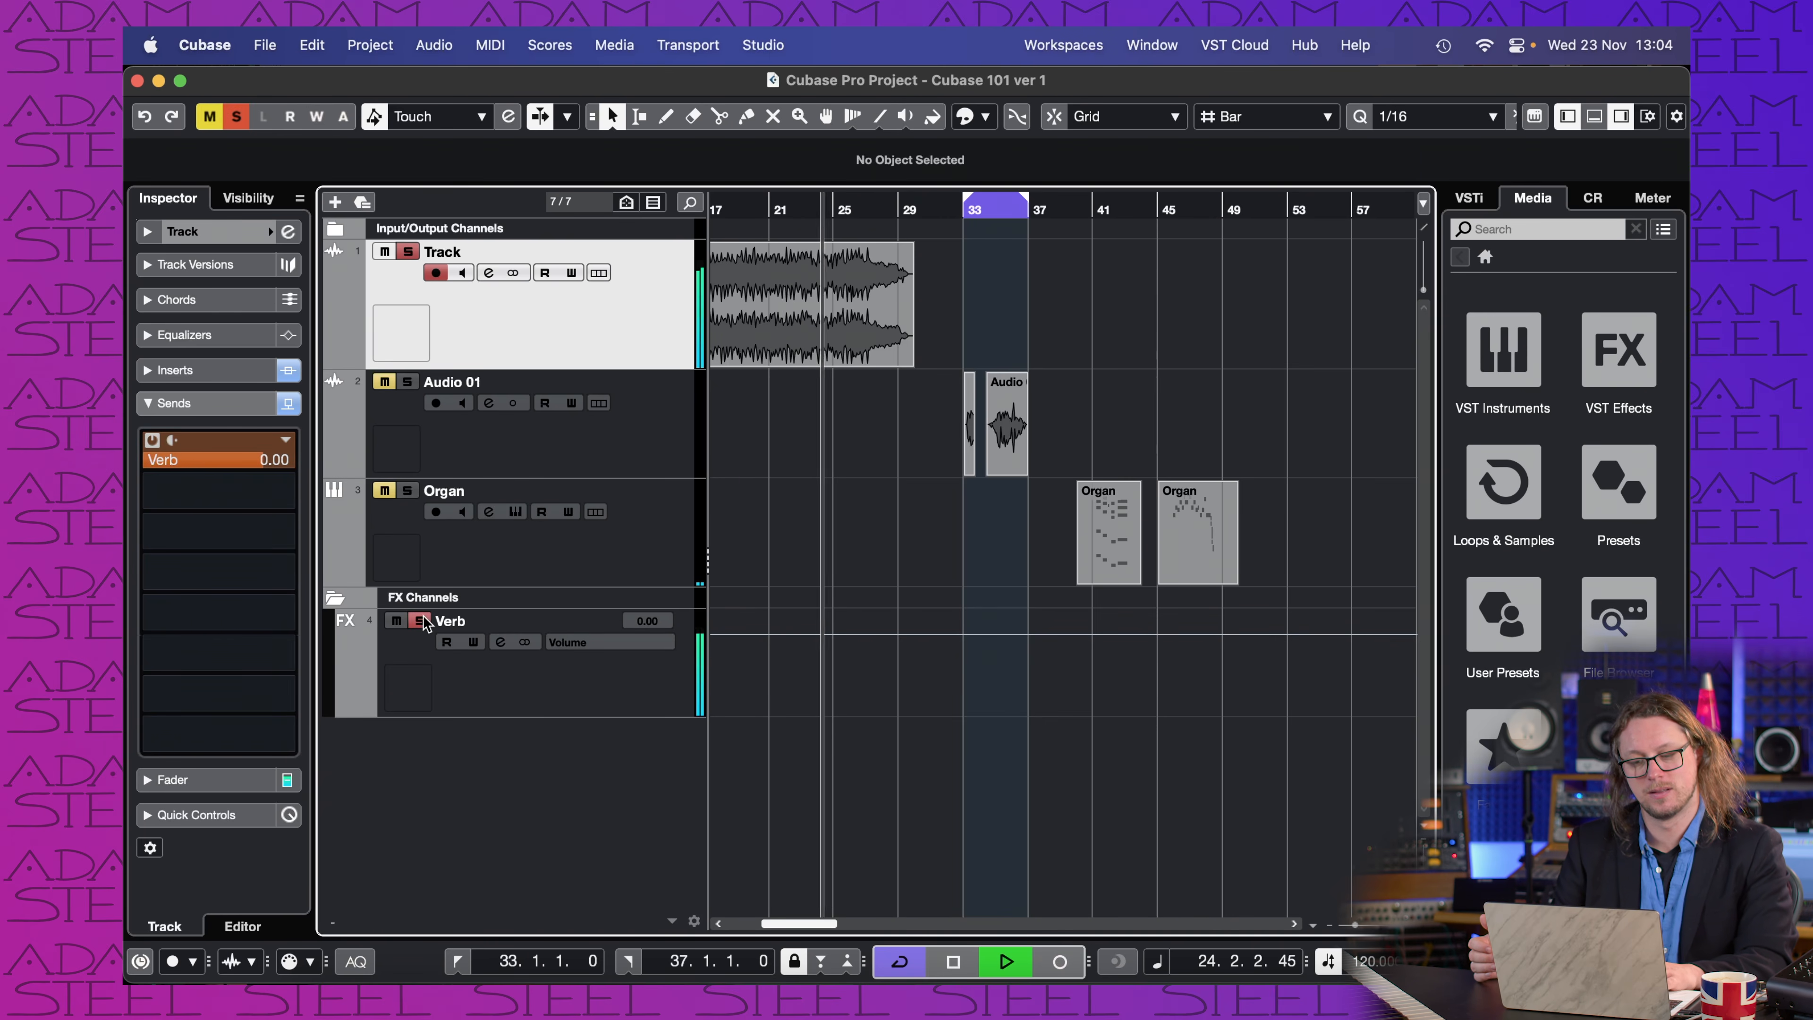
pyautogui.click(421, 620)
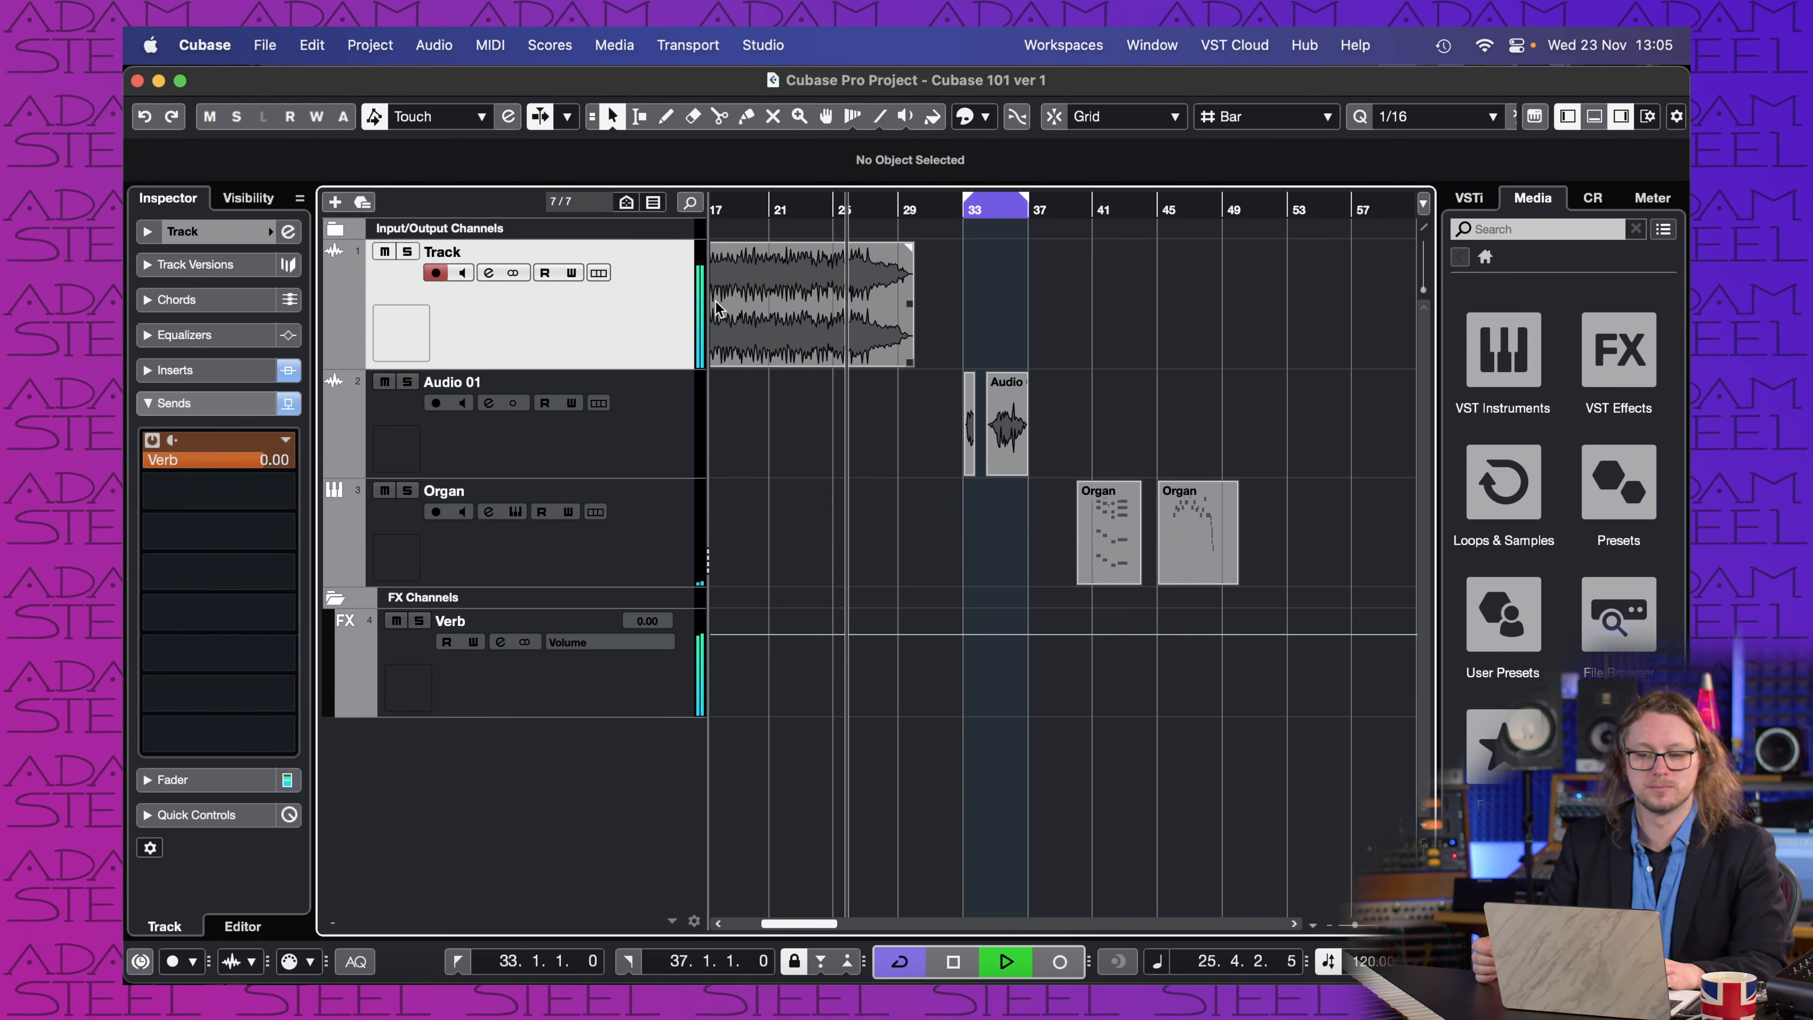
pyautogui.click(802, 210)
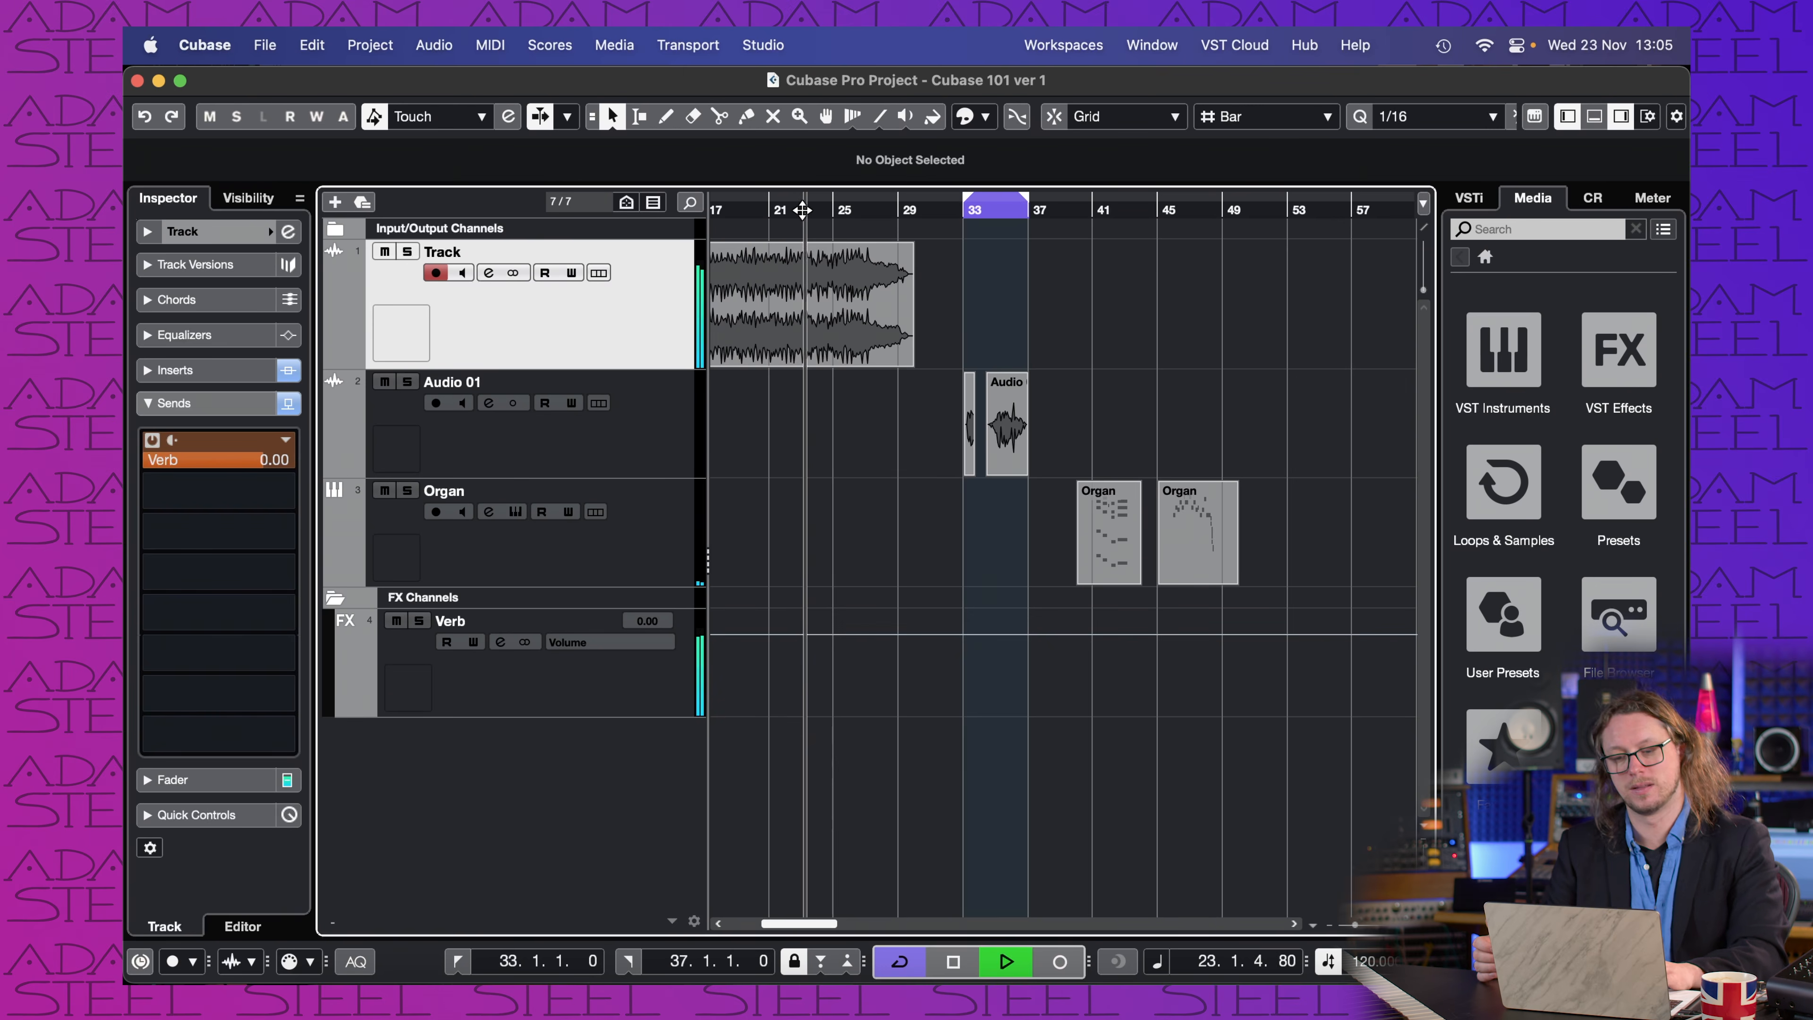
pyautogui.press('space')
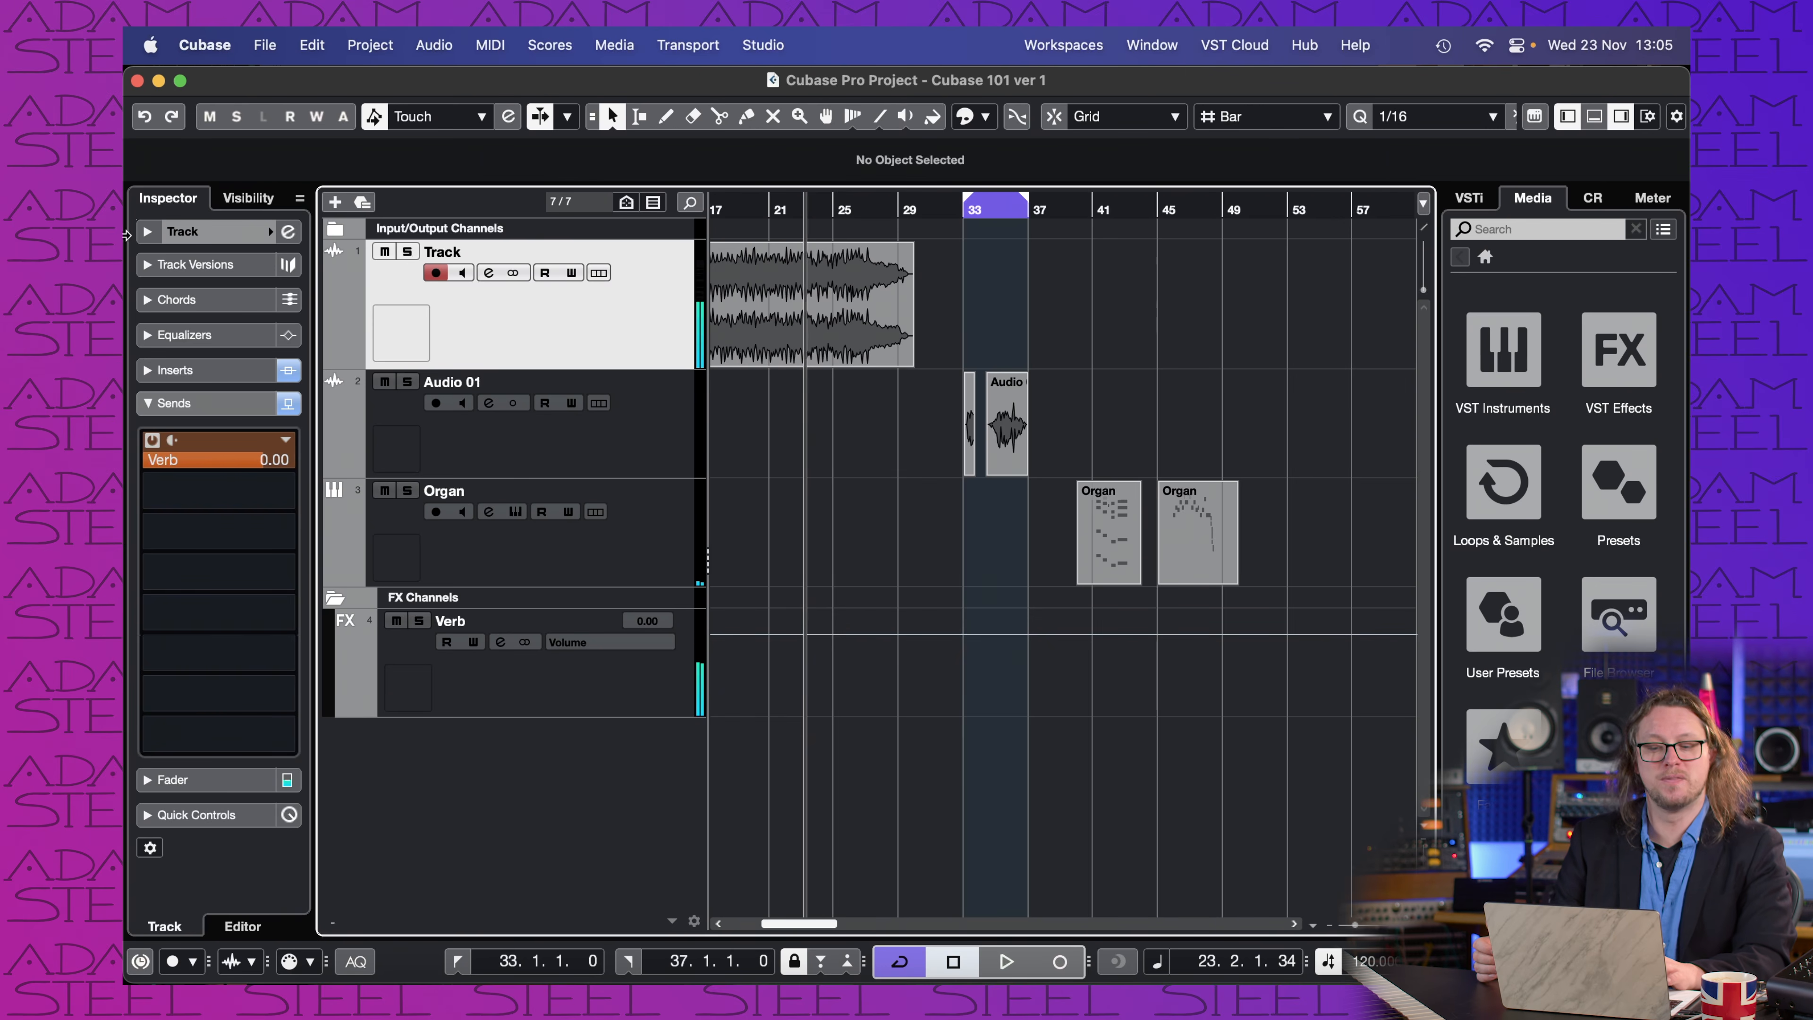
# Step: Lower Track's Verb send to -4.20, and fine-tune it to -4.59 in the MixConsole's sends rack
pyautogui.click(259, 461)
pyautogui.moveTo(213, 456)
pyautogui.mouseDown()
pyautogui.moveTo(178, 455)
pyautogui.moveTo(232, 459)
pyautogui.moveTo(187, 460)
pyautogui.mouseUp()
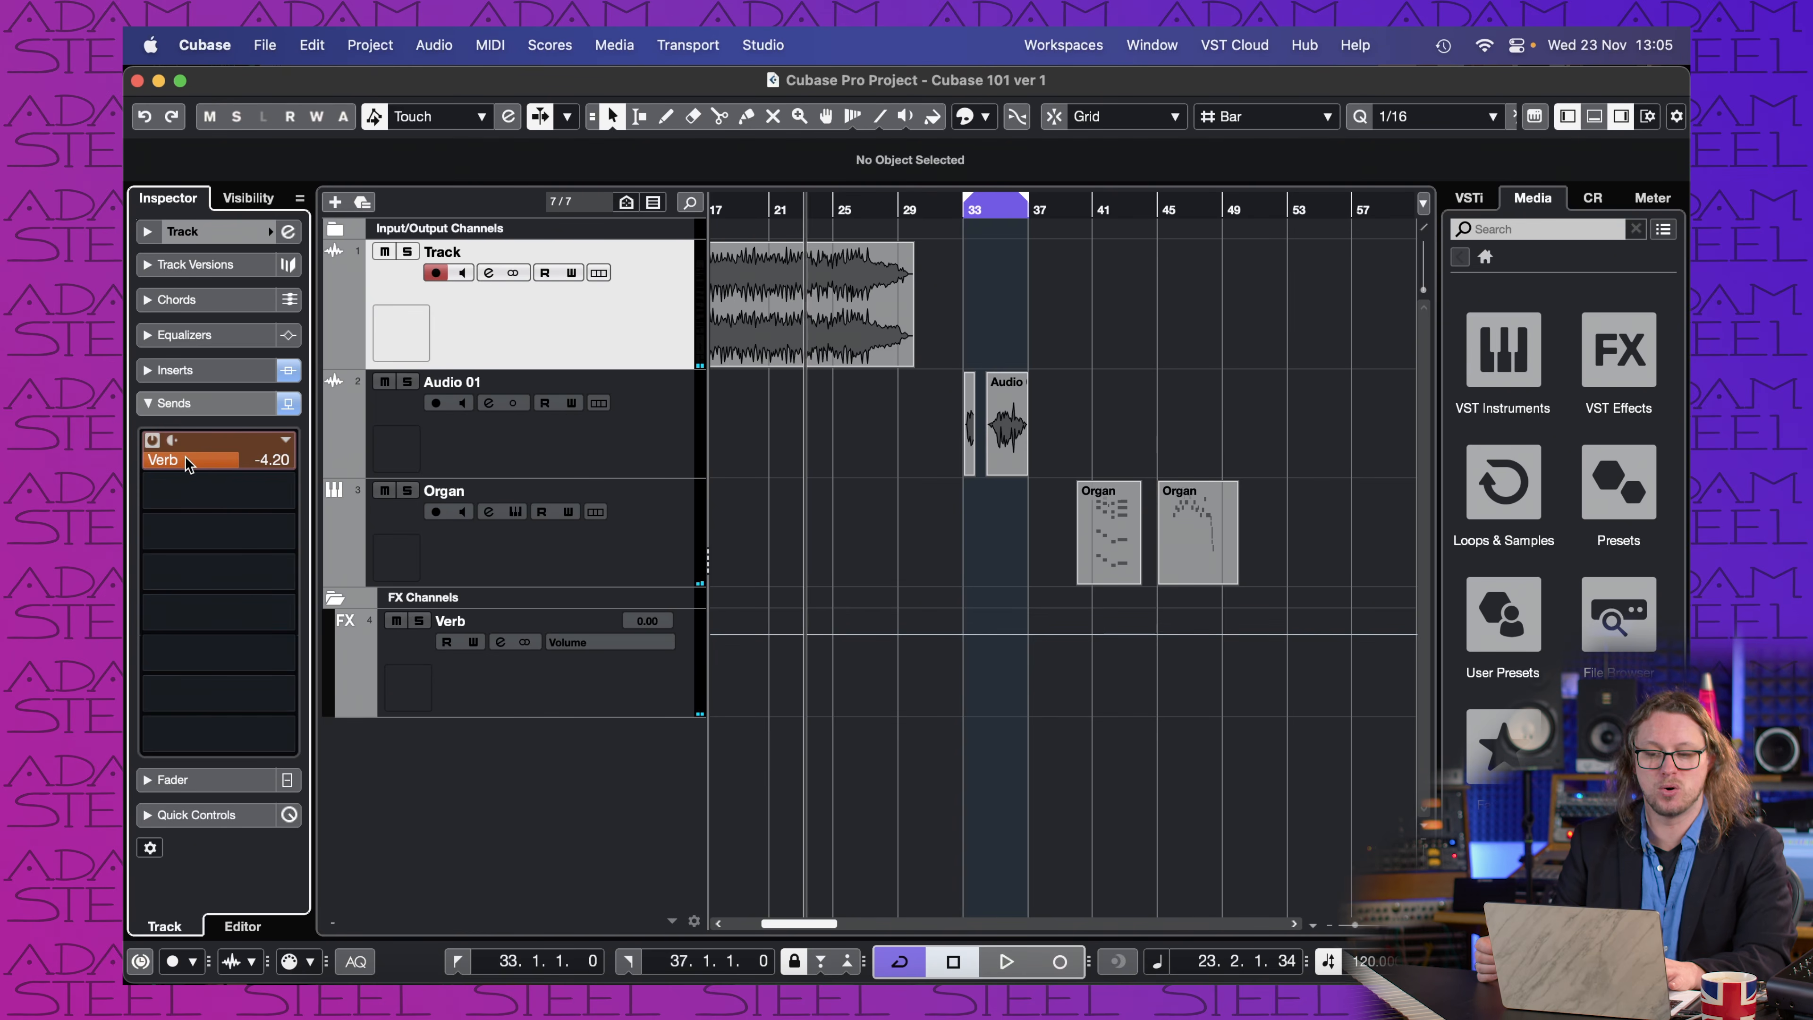
pyautogui.click(763, 44)
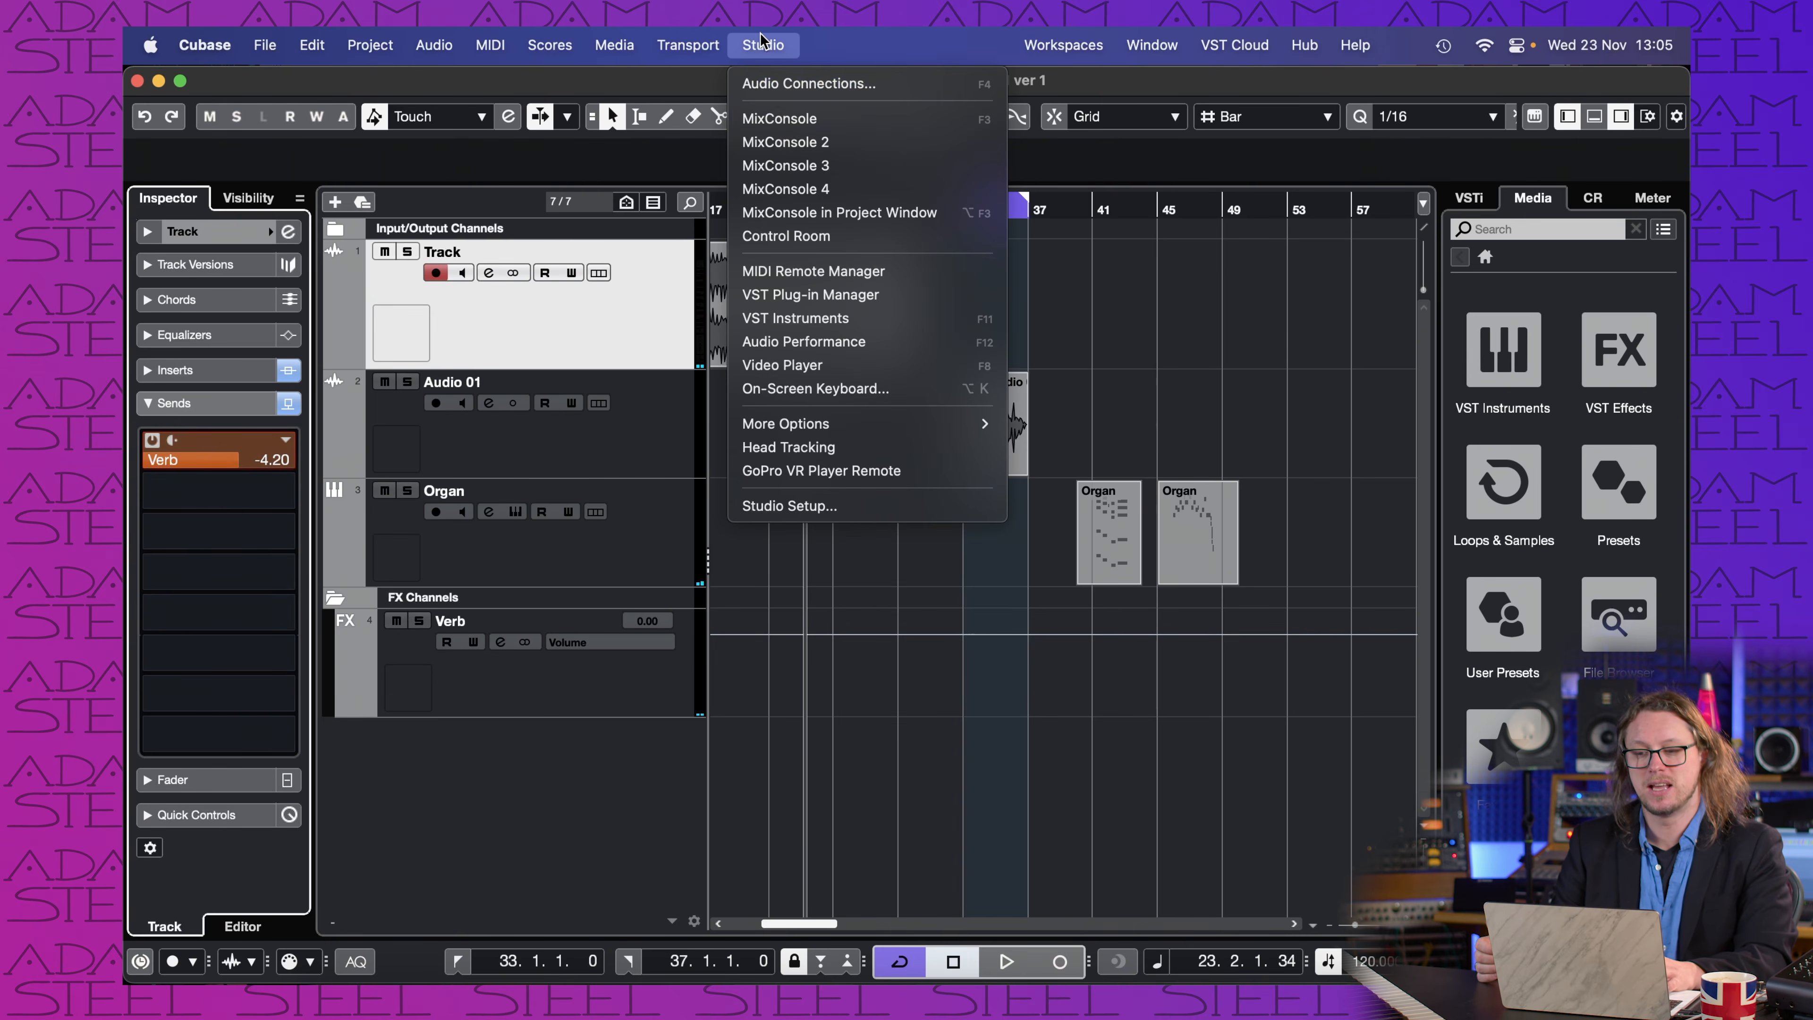
pyautogui.click(776, 120)
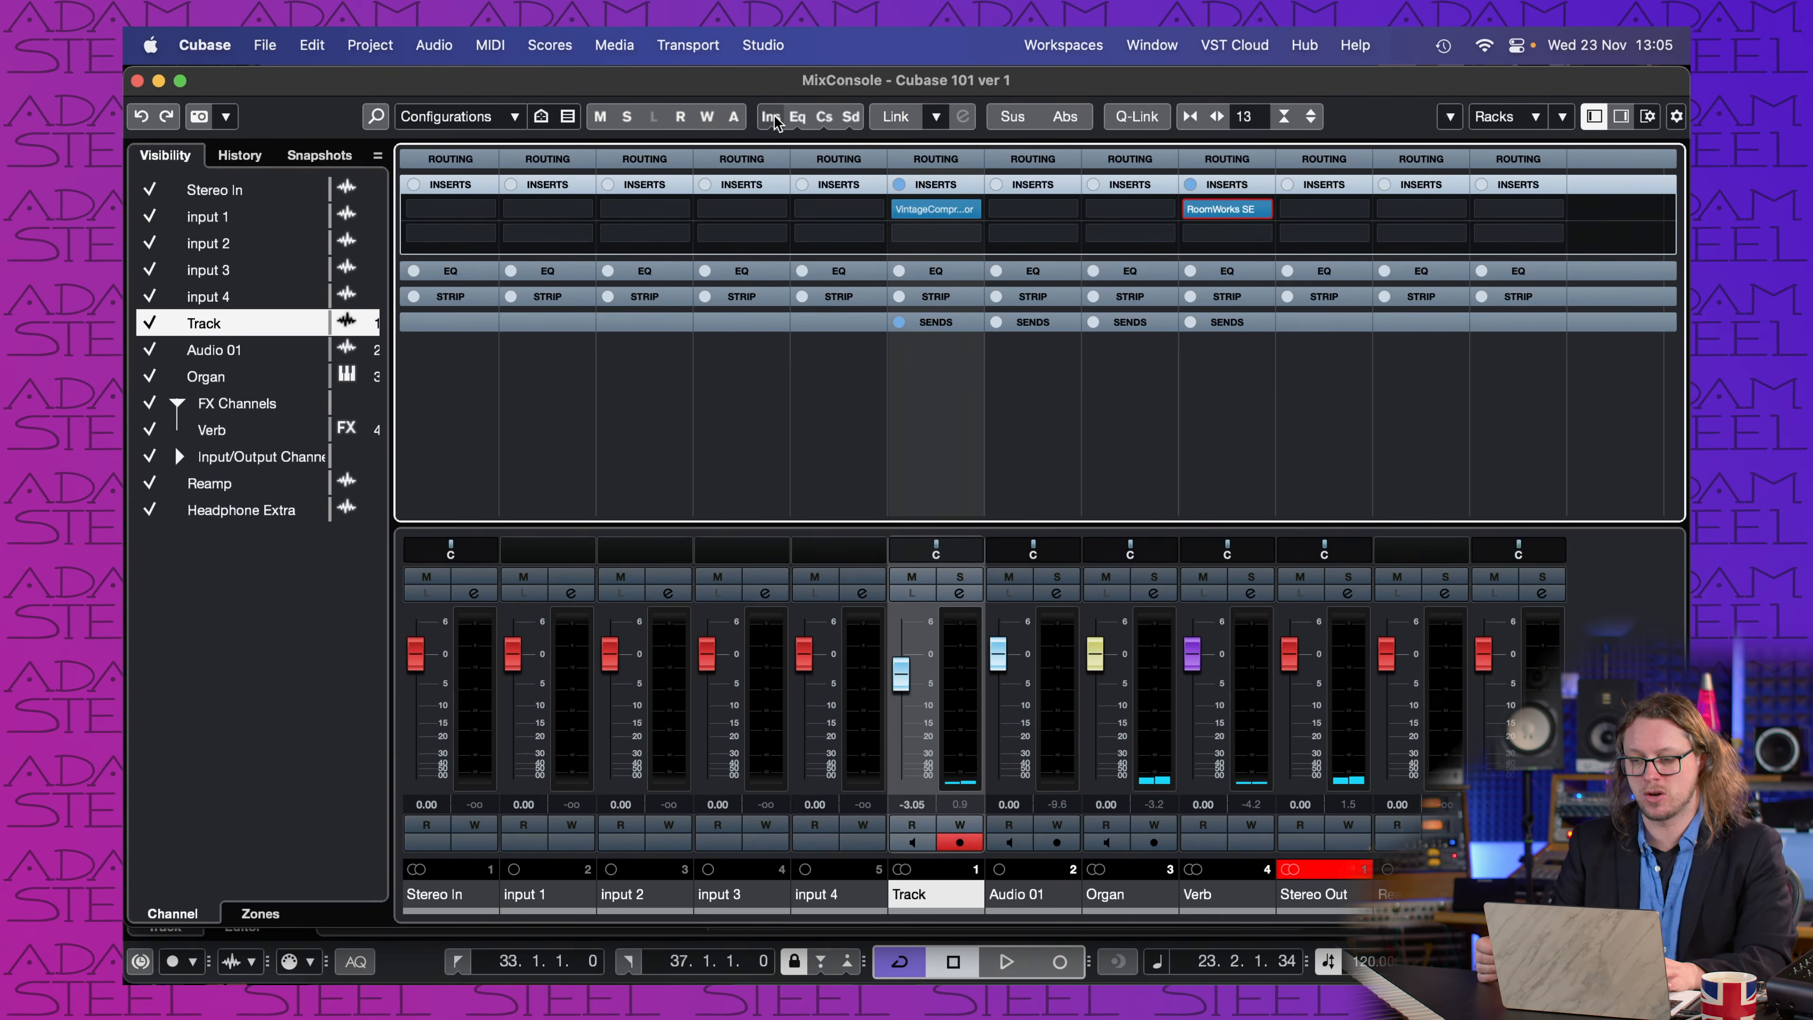
pyautogui.click(929, 323)
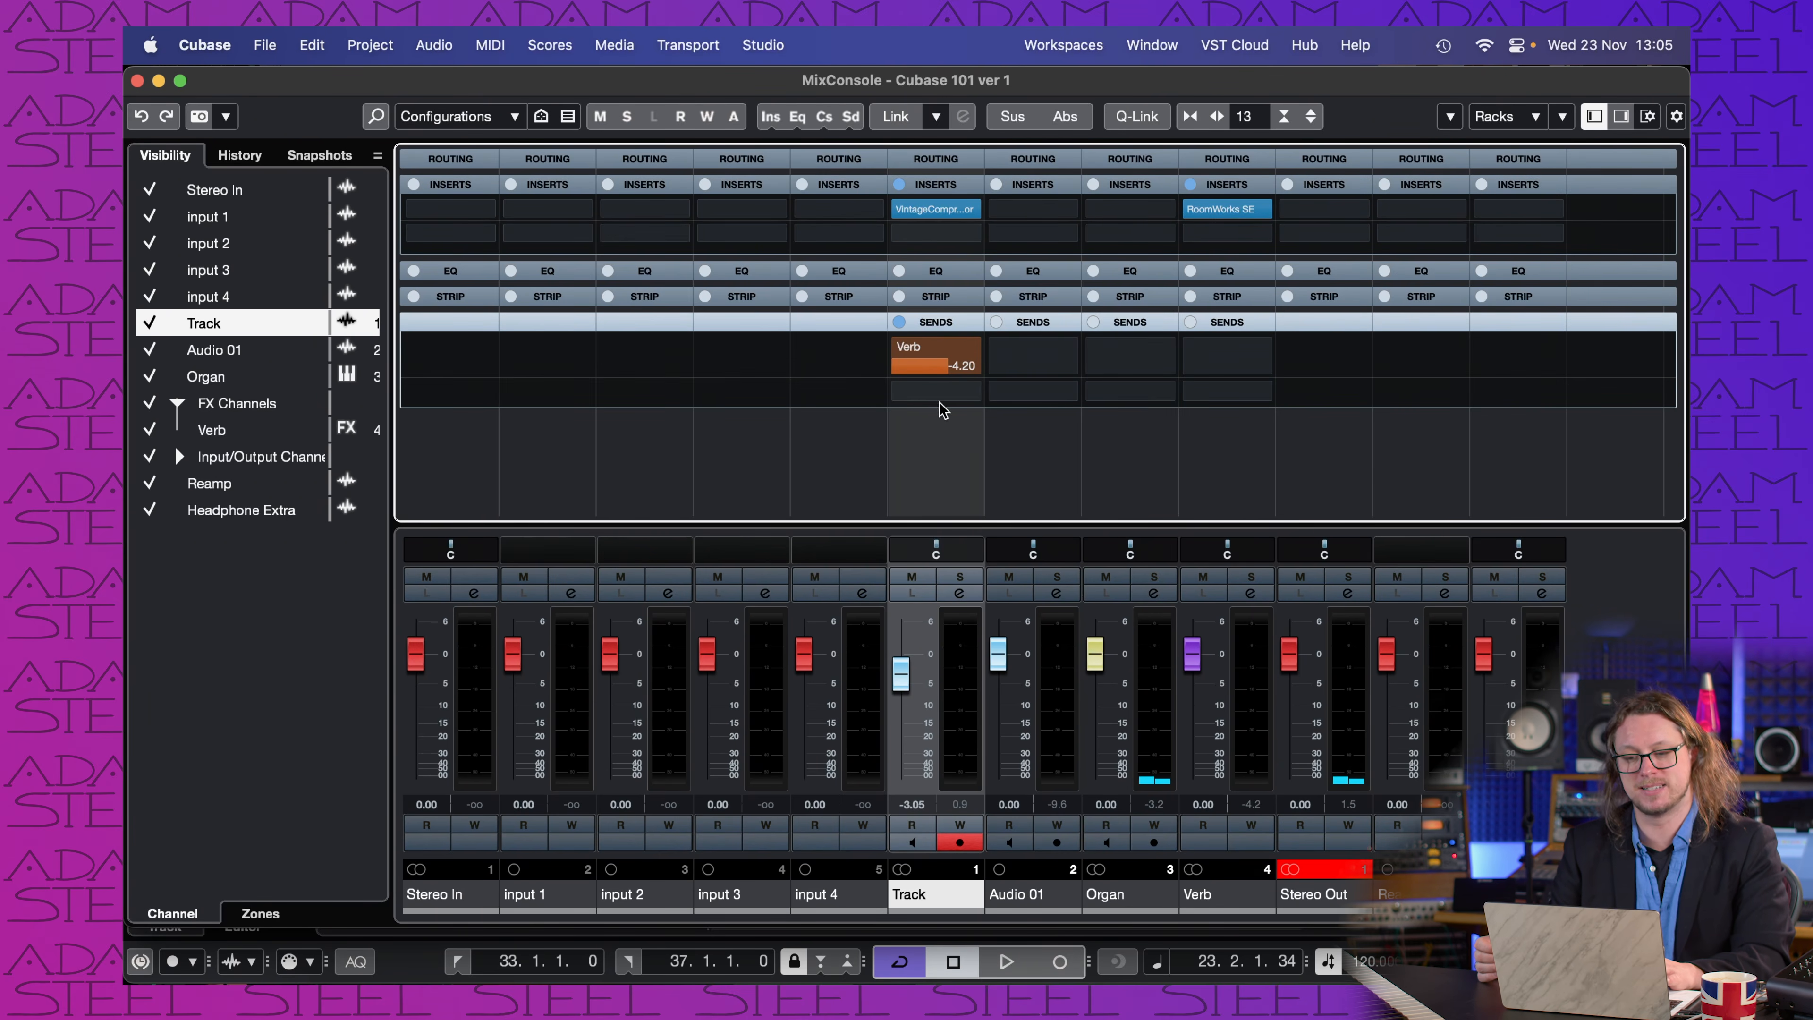
pyautogui.moveTo(961, 370); pyautogui.dragTo(965, 386)
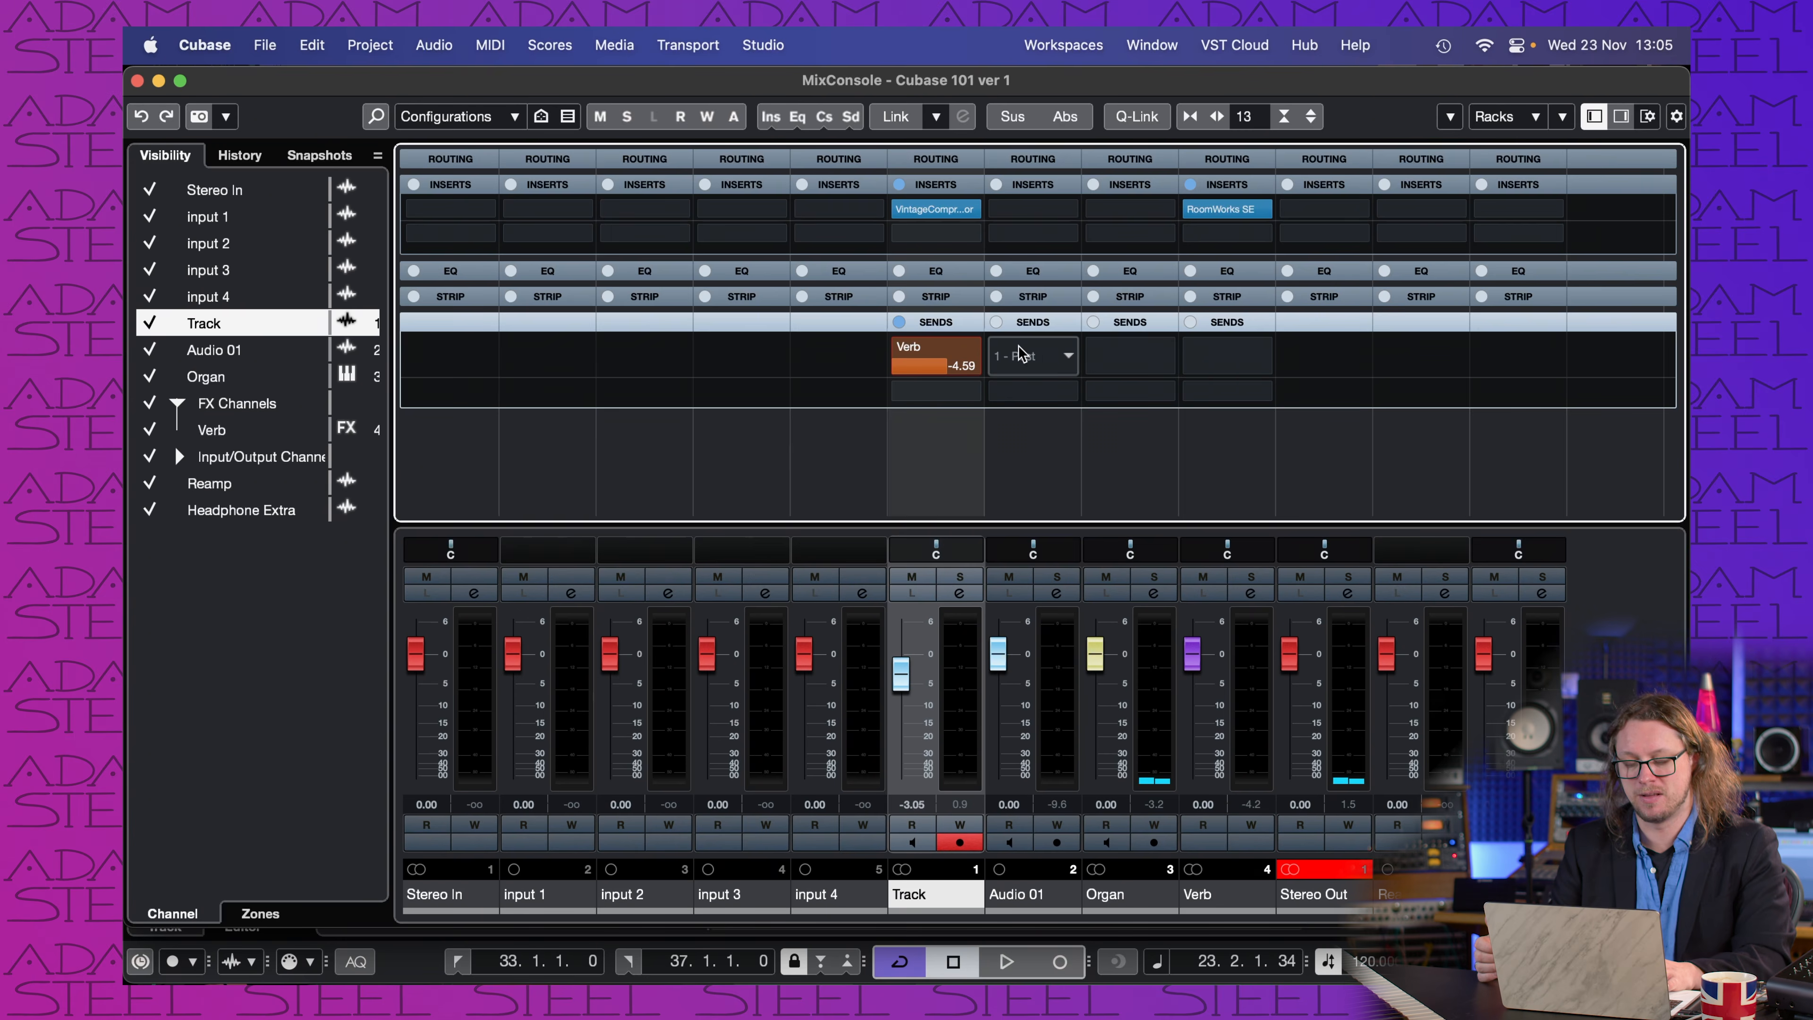
# Step: Route the first sends of Audio 01 and Organ to the Verb effect channel
pyautogui.click(1044, 360)
pyautogui.click(1049, 441)
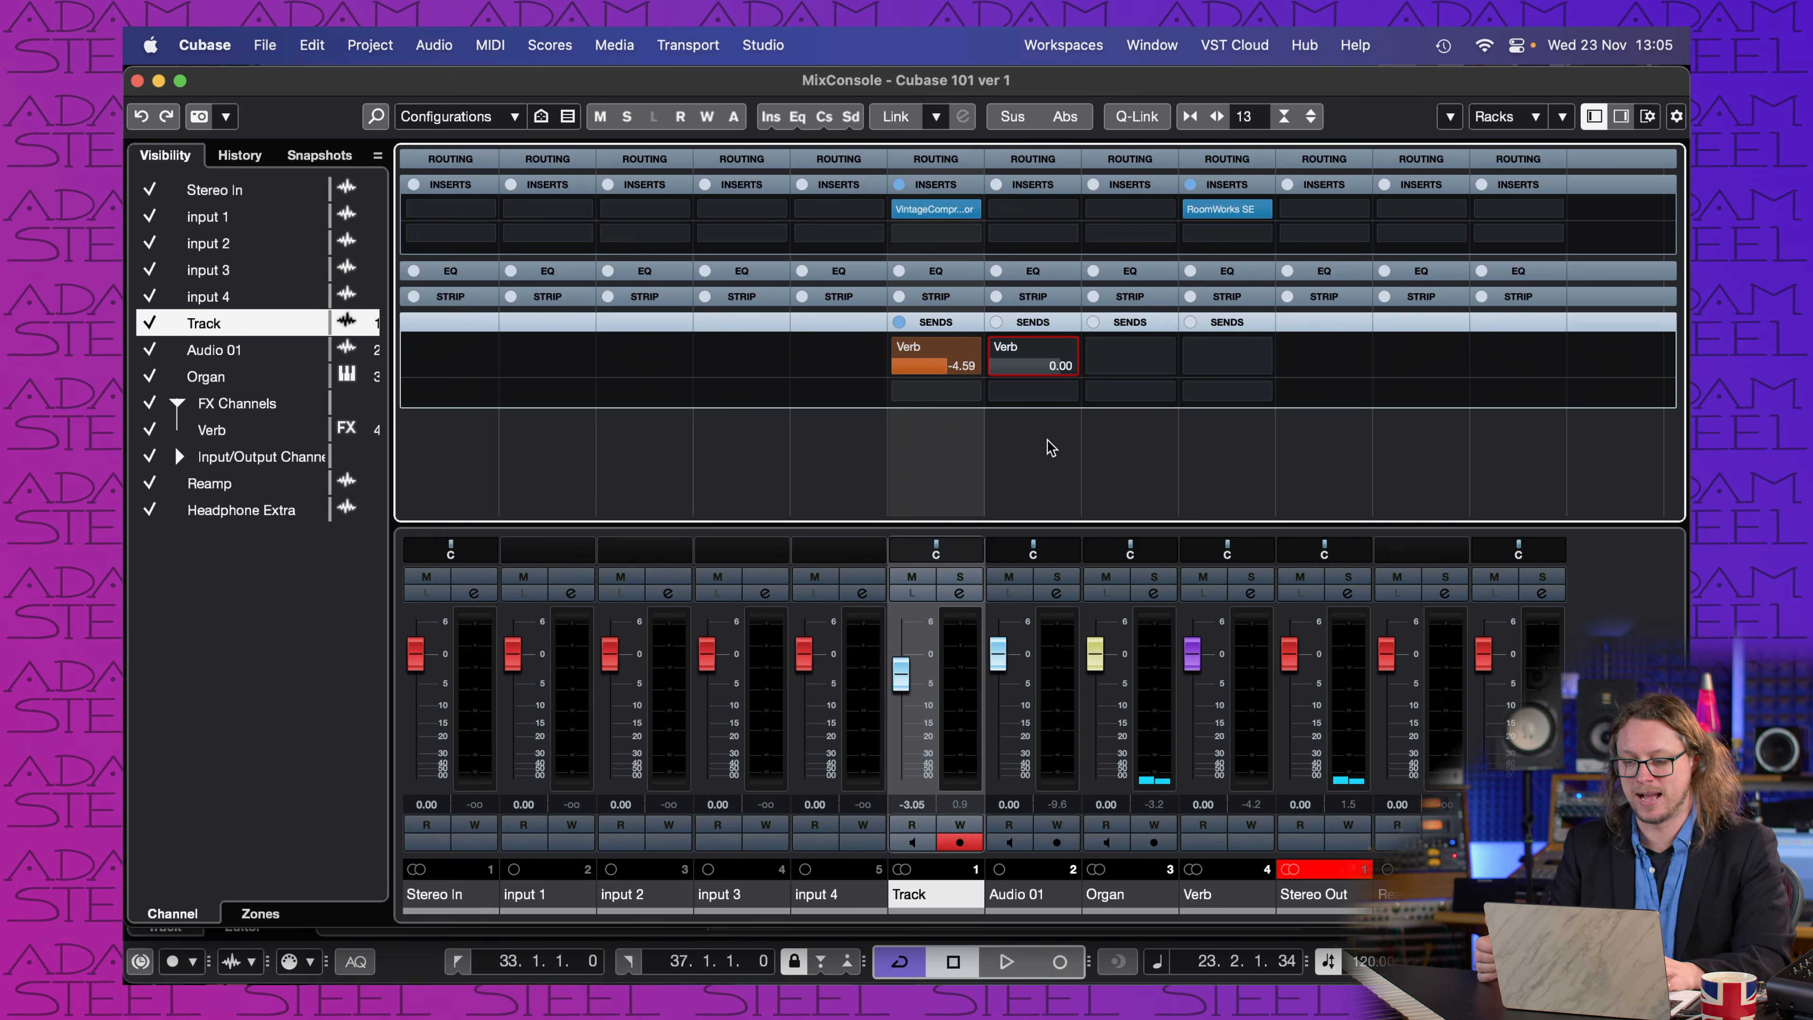
pyautogui.click(1104, 368)
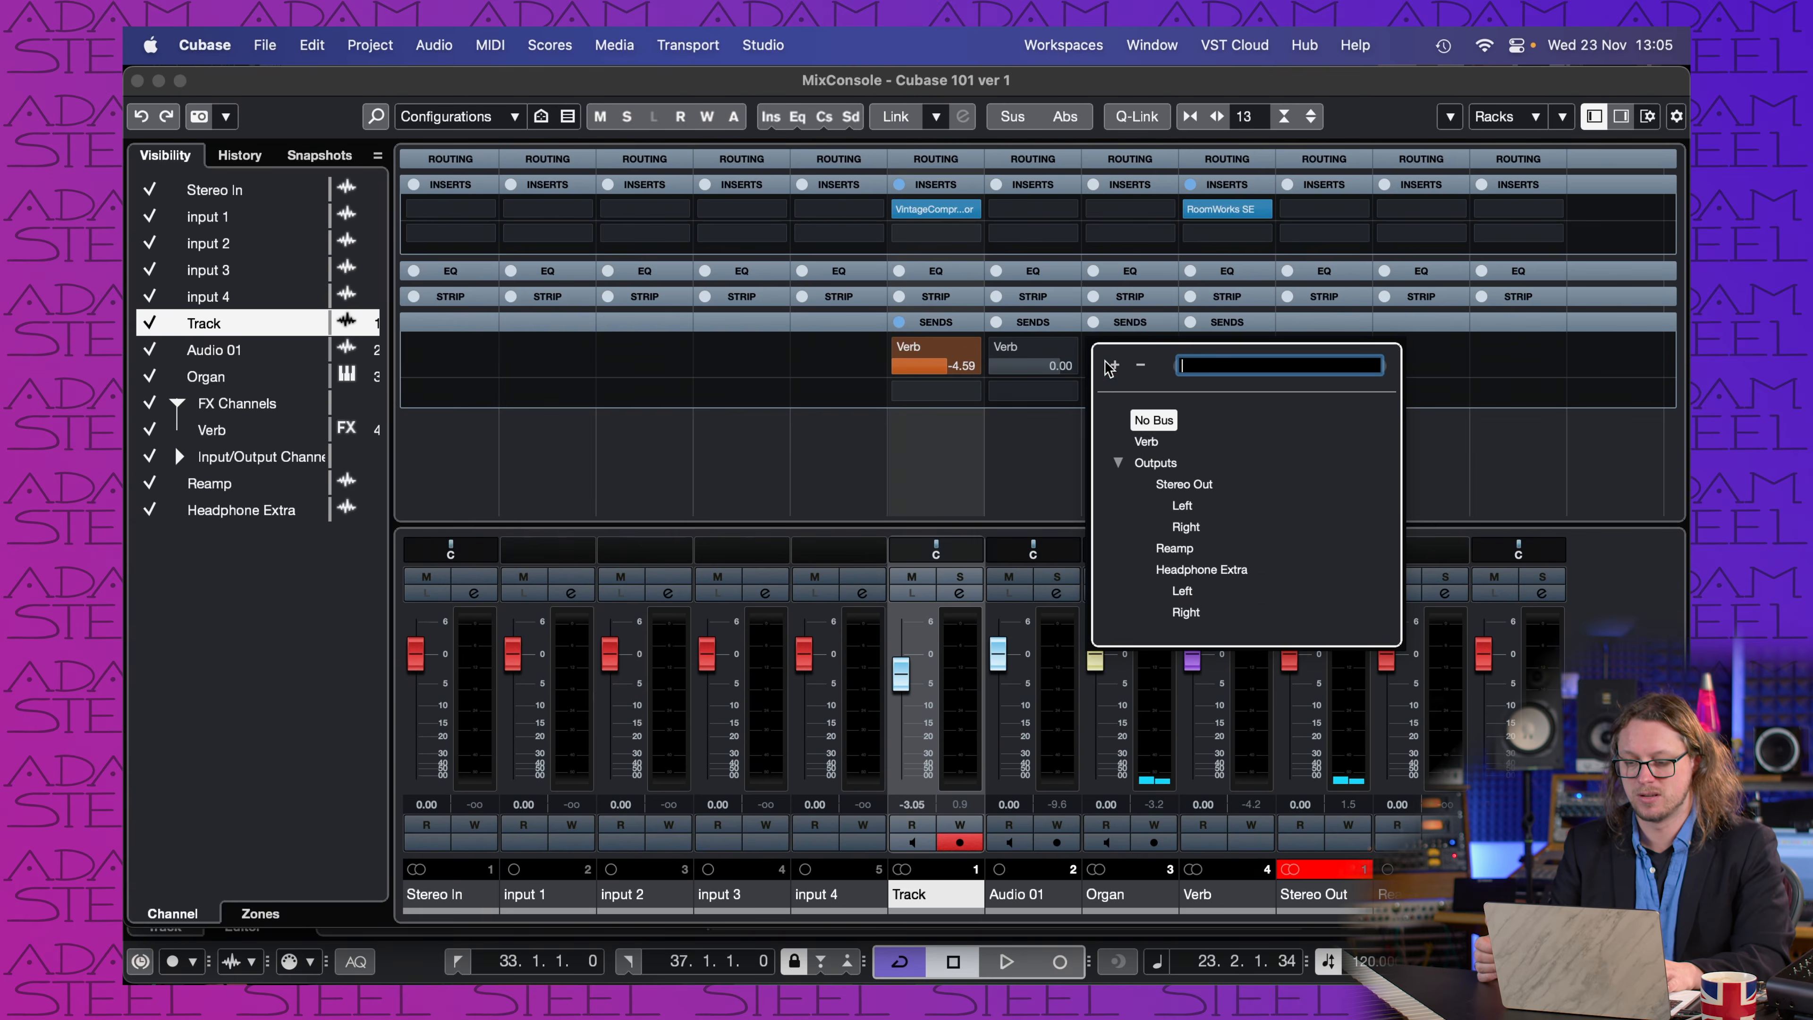
pyautogui.click(1136, 443)
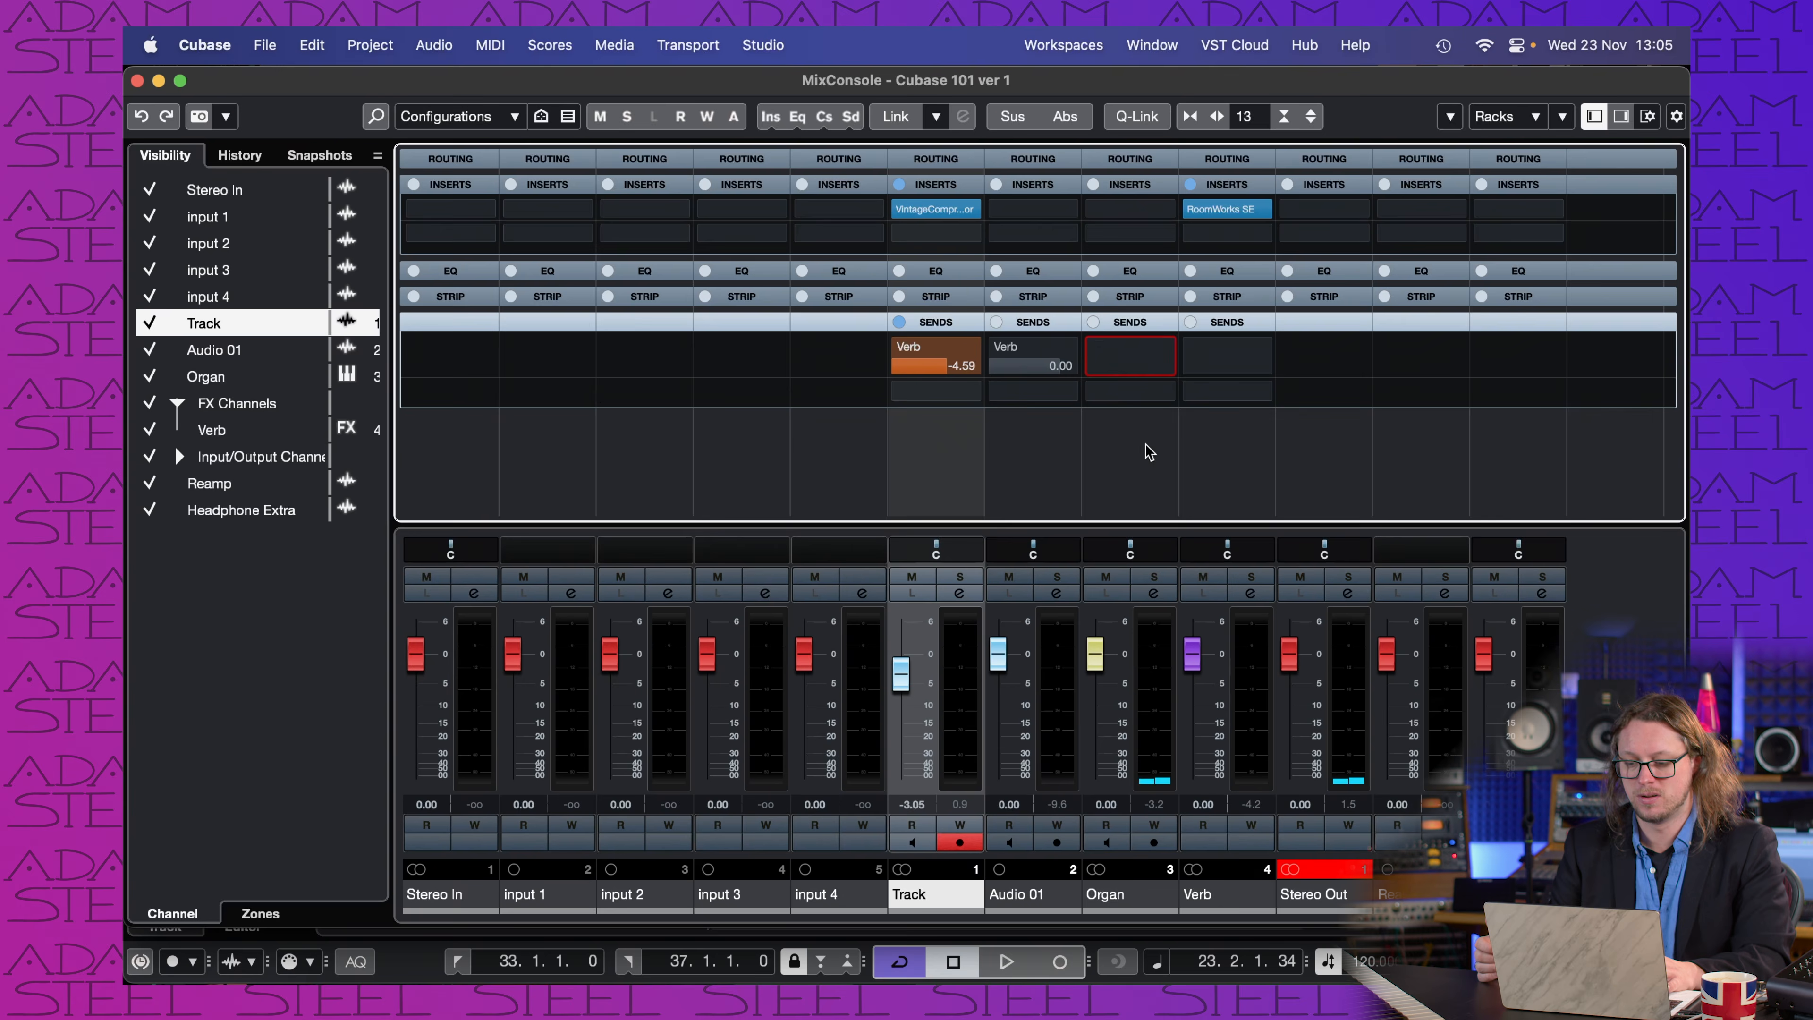
# Step: Activate the Verb sends on Audio 01 and Organ, setting their levels to -12.9 and -8.19 respectively
pyautogui.click(998, 347)
pyautogui.click(1095, 349)
pyautogui.moveTo(1146, 367); pyautogui.dragTo(951, 390)
pyautogui.moveTo(1126, 363); pyautogui.dragTo(1088, 370)
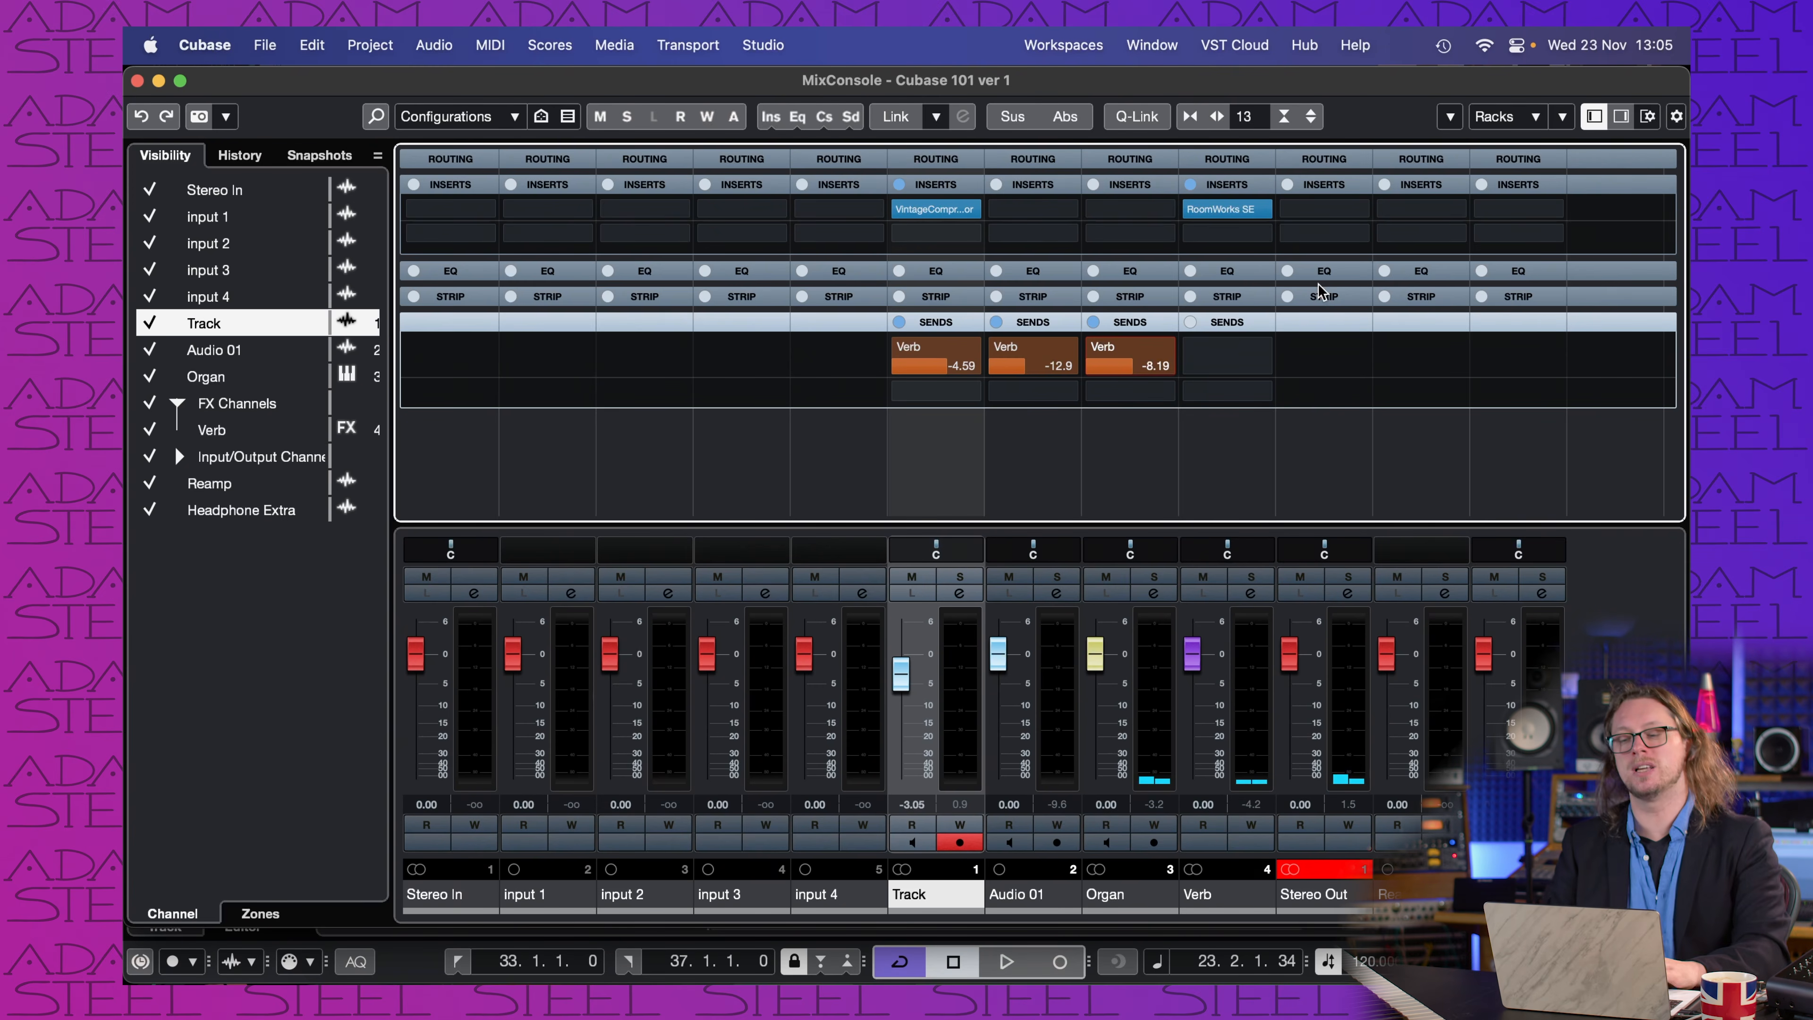
# Step: Open the RoomWorks SE insert on the Verb channel and set its reverb time to 0.77 s
pyautogui.click(1213, 209)
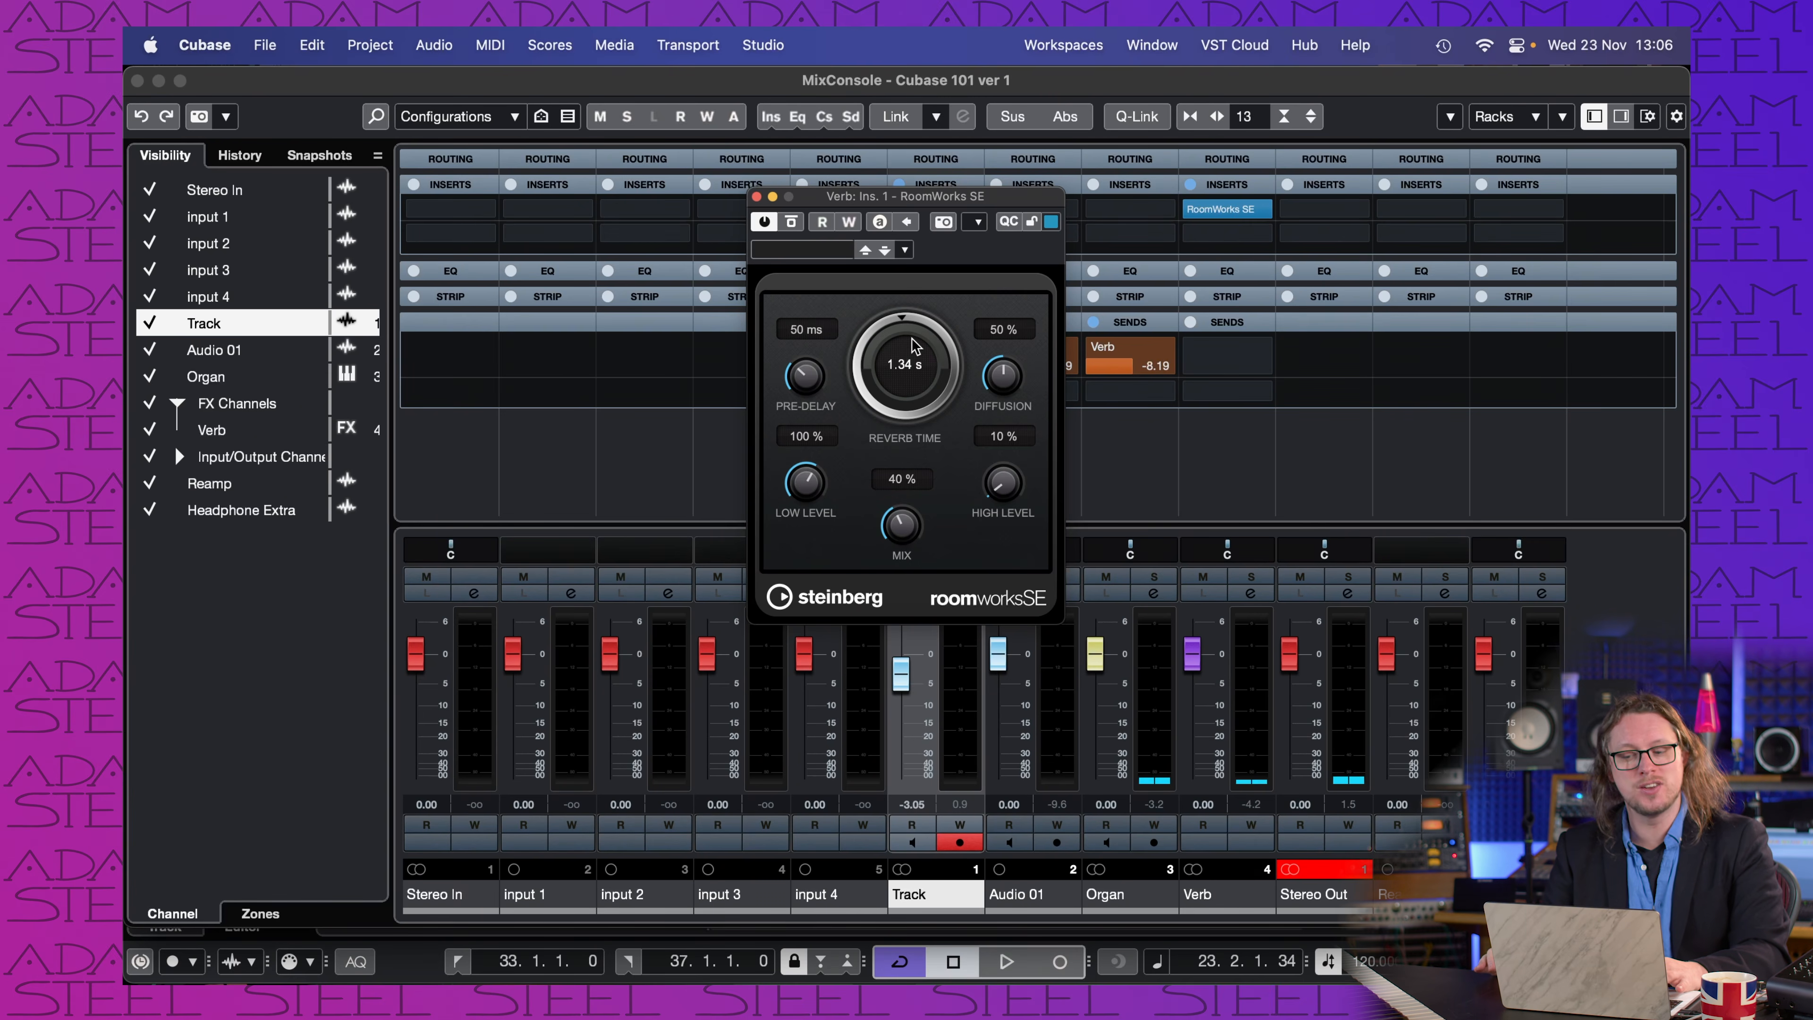
pyautogui.moveTo(938, 292); pyautogui.dragTo(939, 286)
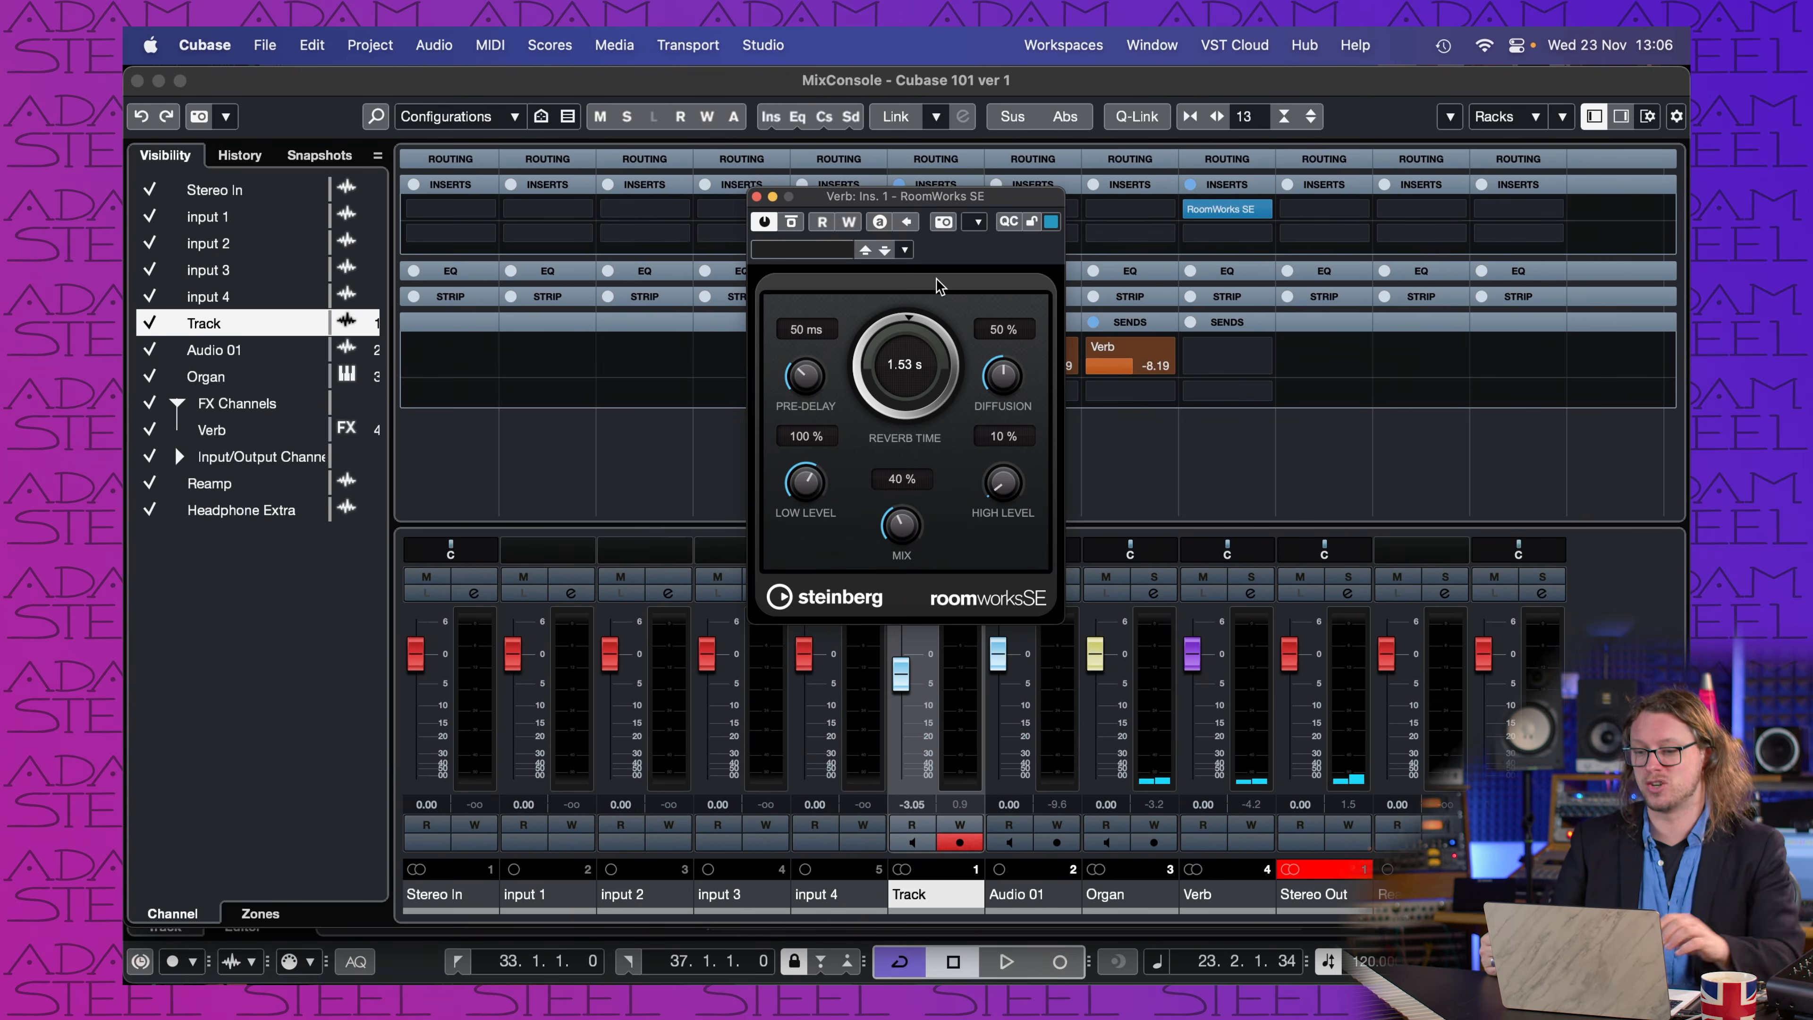
pyautogui.moveTo(919, 308); pyautogui.dragTo(914, 344)
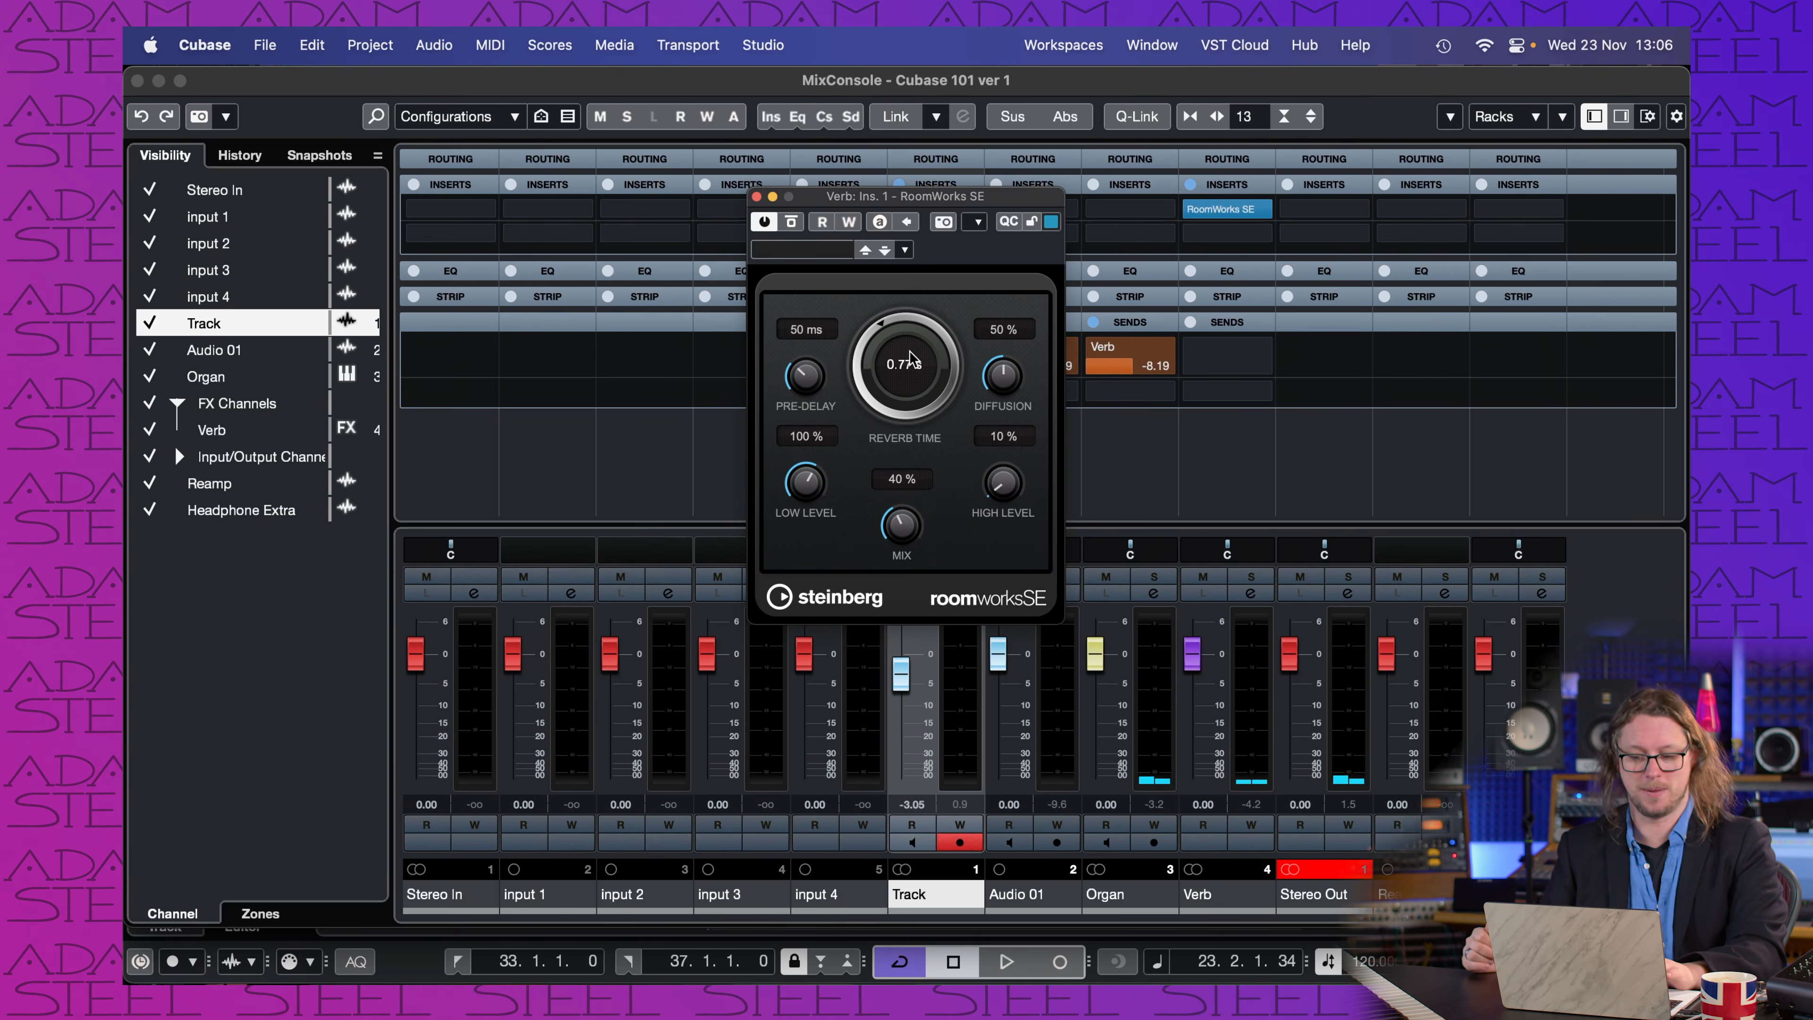
# Step: Audition Track through the adjusted reverb, and close the RoomWorks SE editor and the MixConsole
pyautogui.press('space')
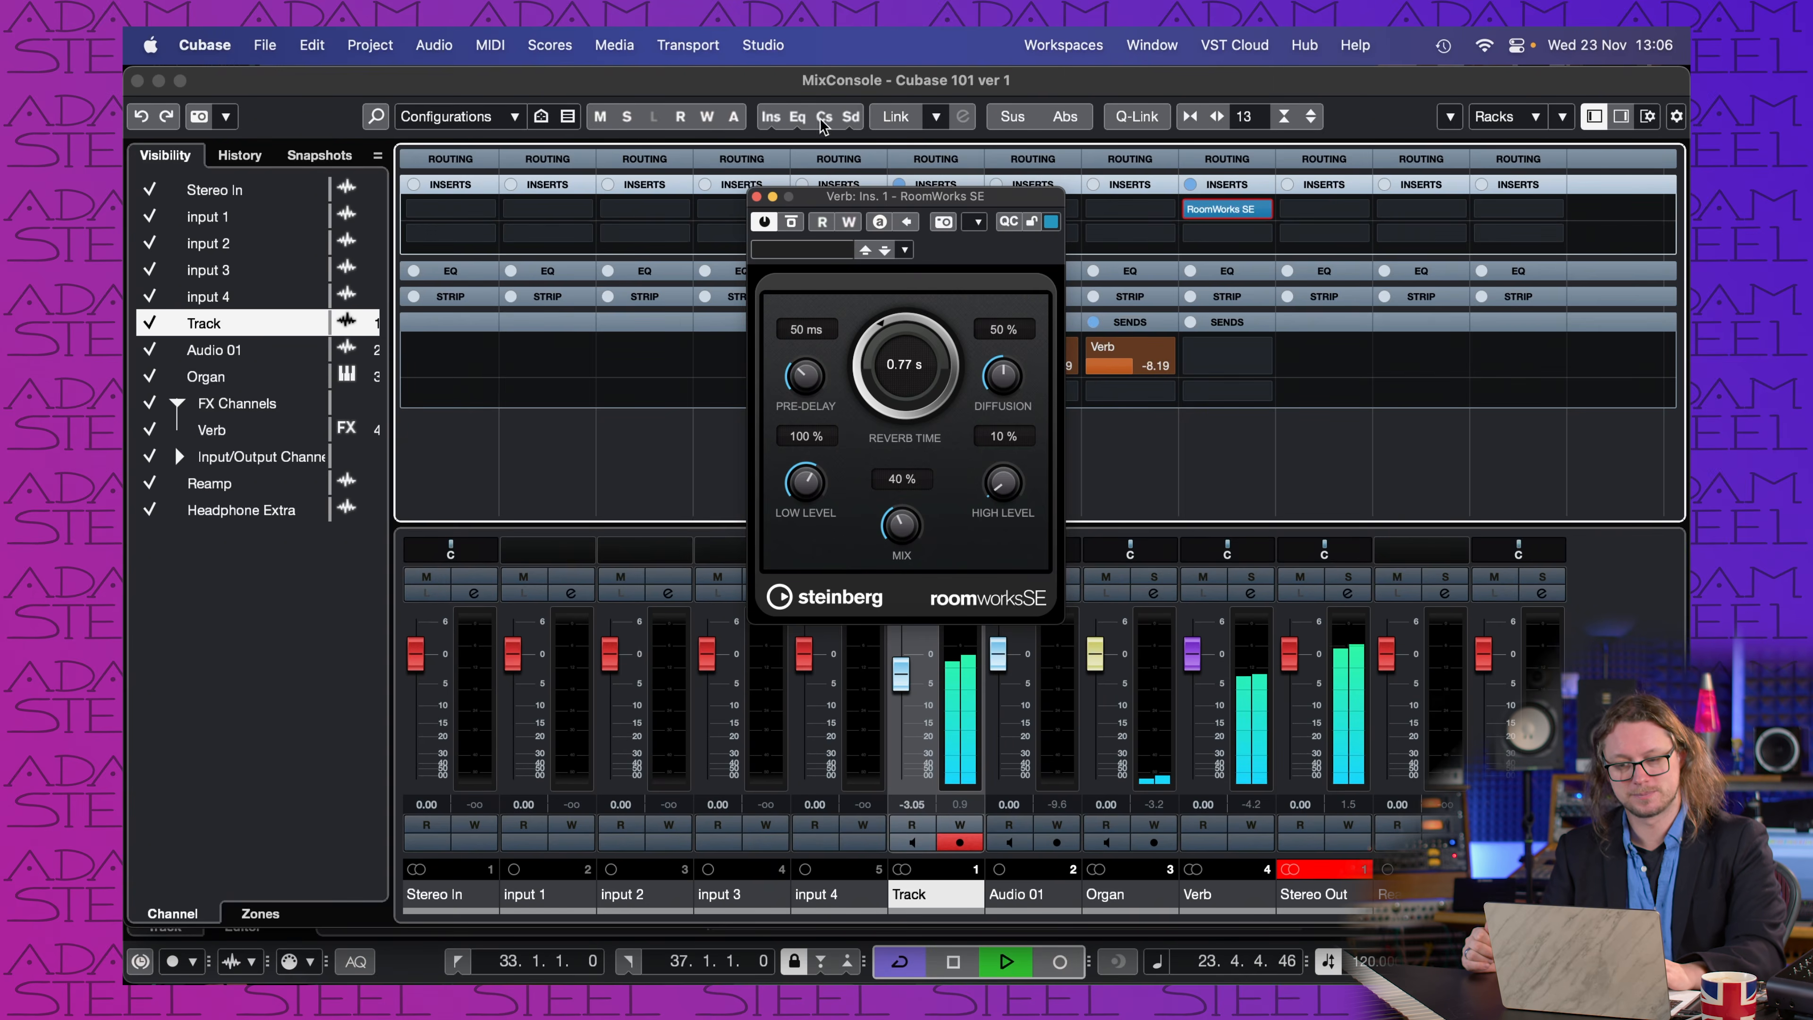
pyautogui.click(756, 196)
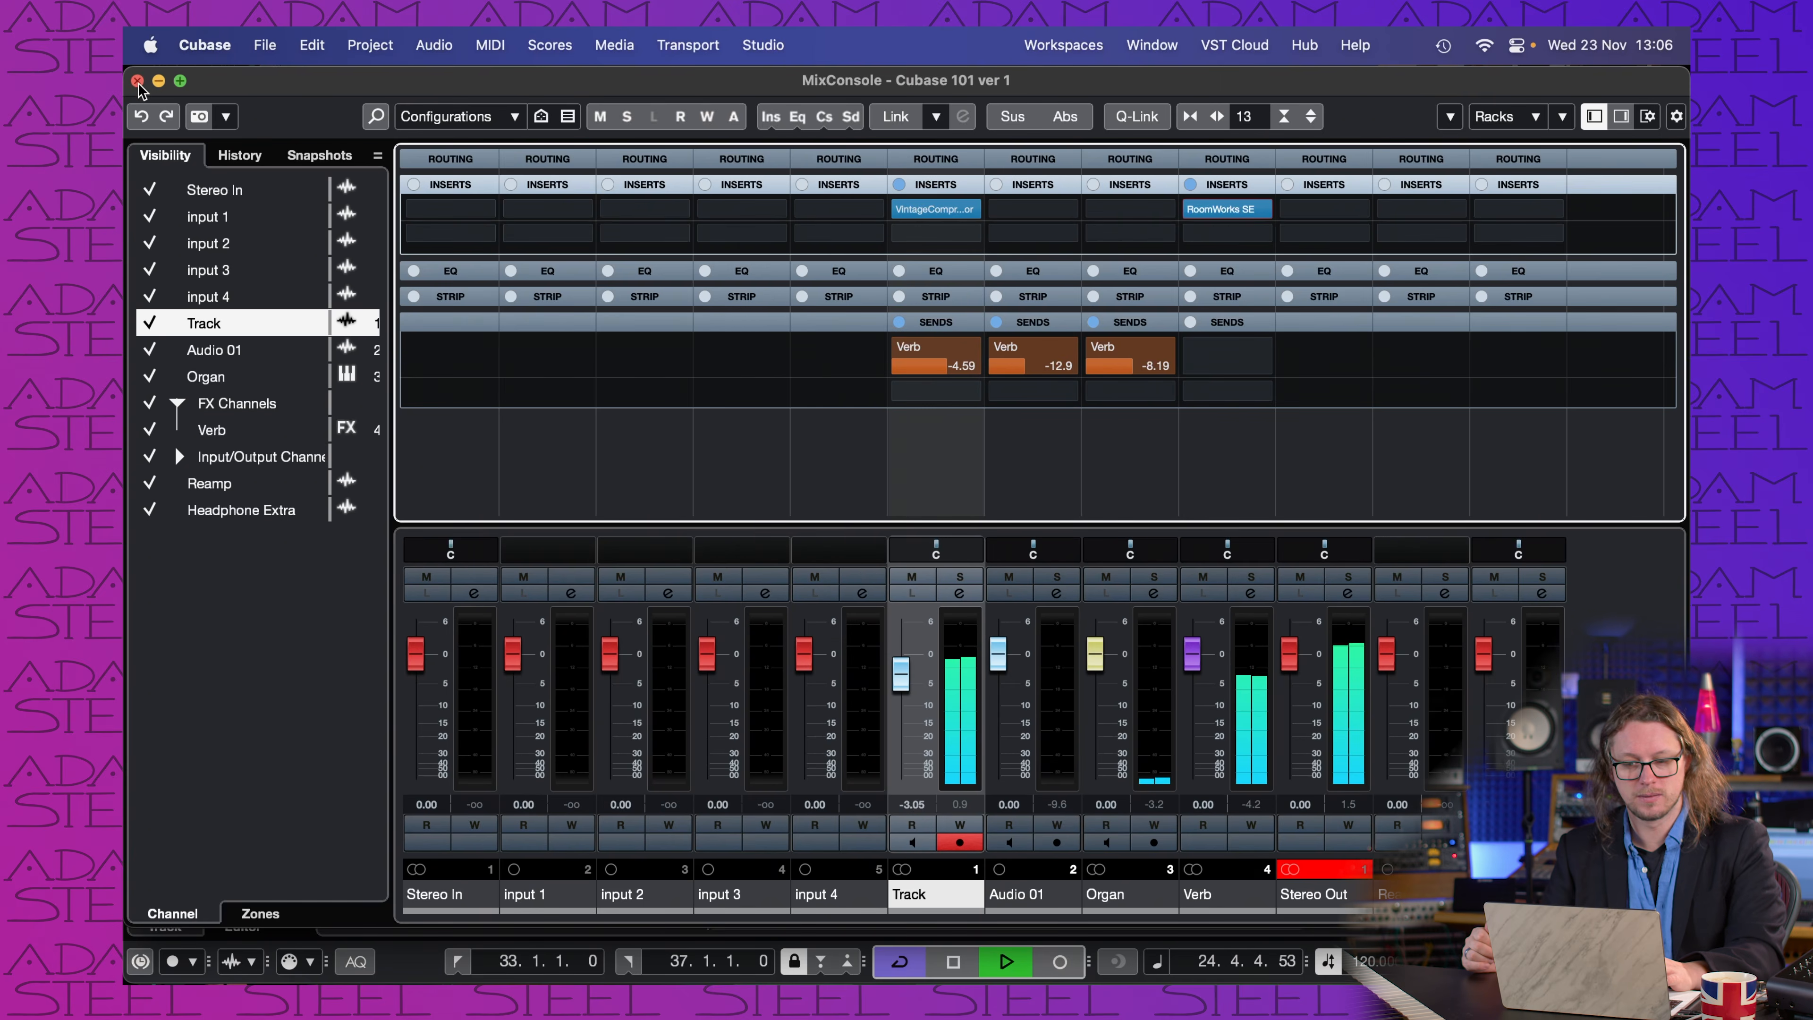
pyautogui.click(137, 81)
pyautogui.press('space')
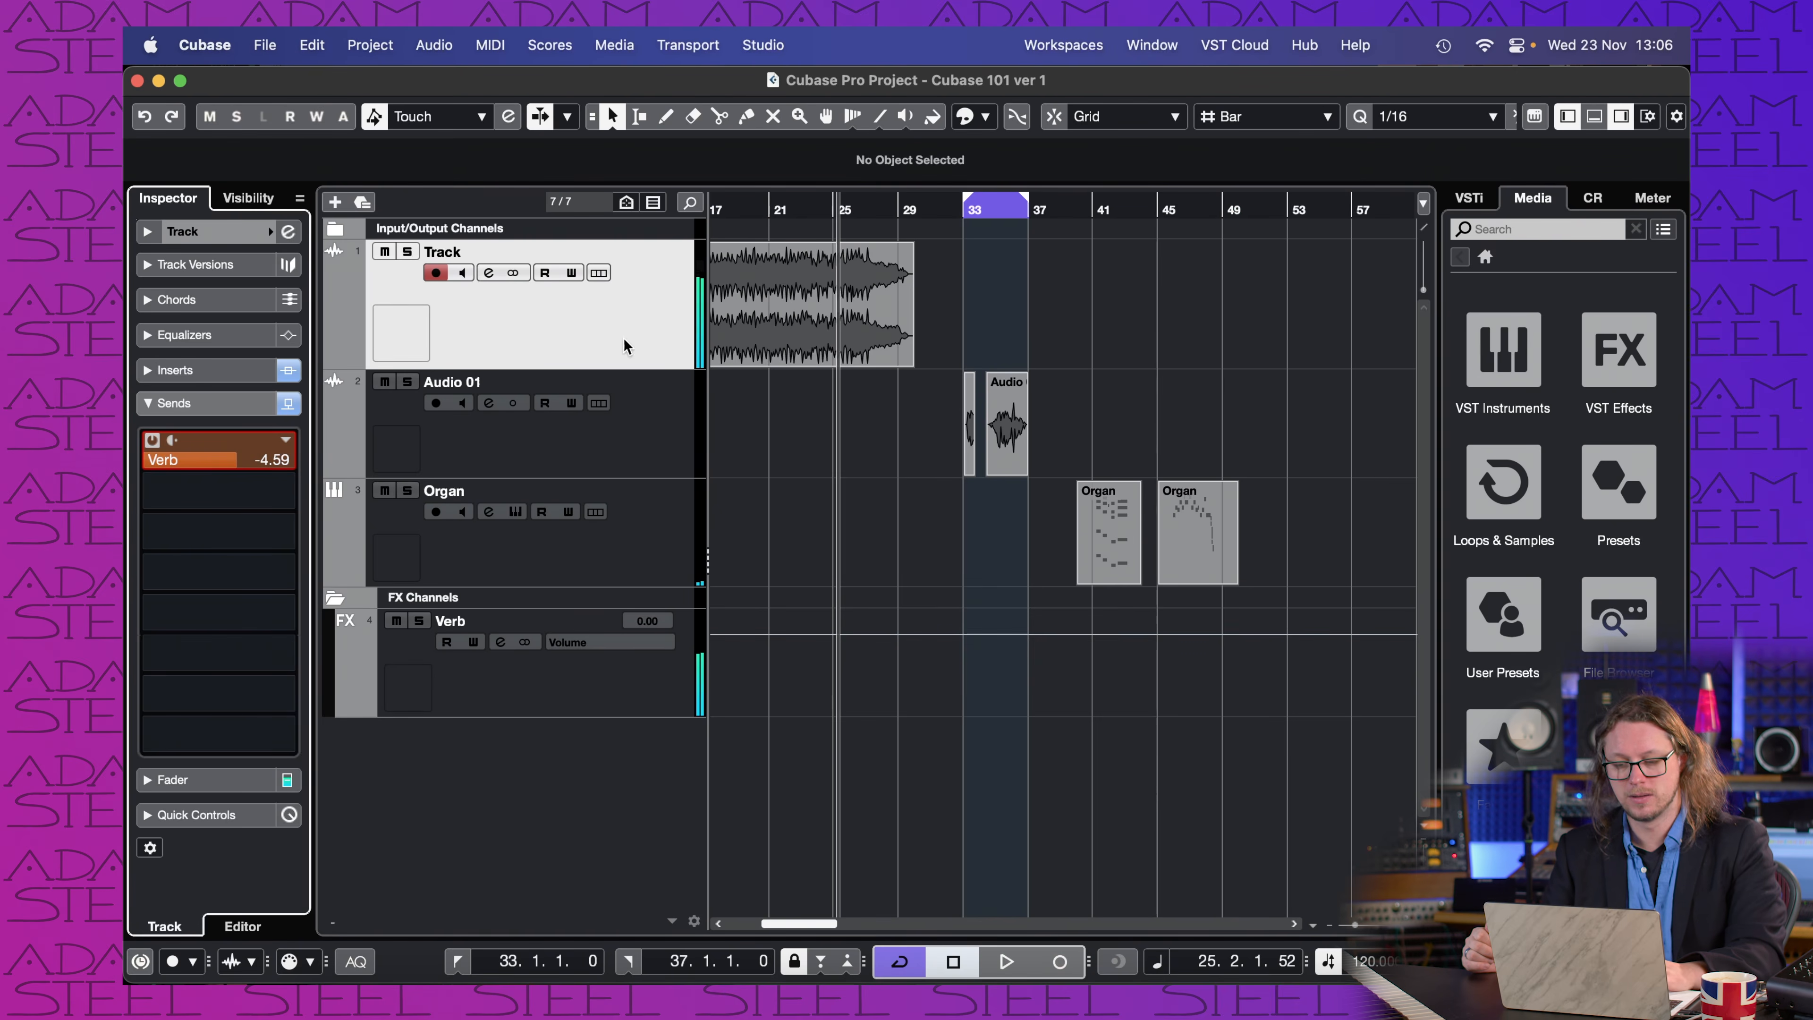
# Step: Audition the reverb on Audio 01 from about bar 35 and on Organ from about bar 41
pyautogui.doubleClick(999, 211)
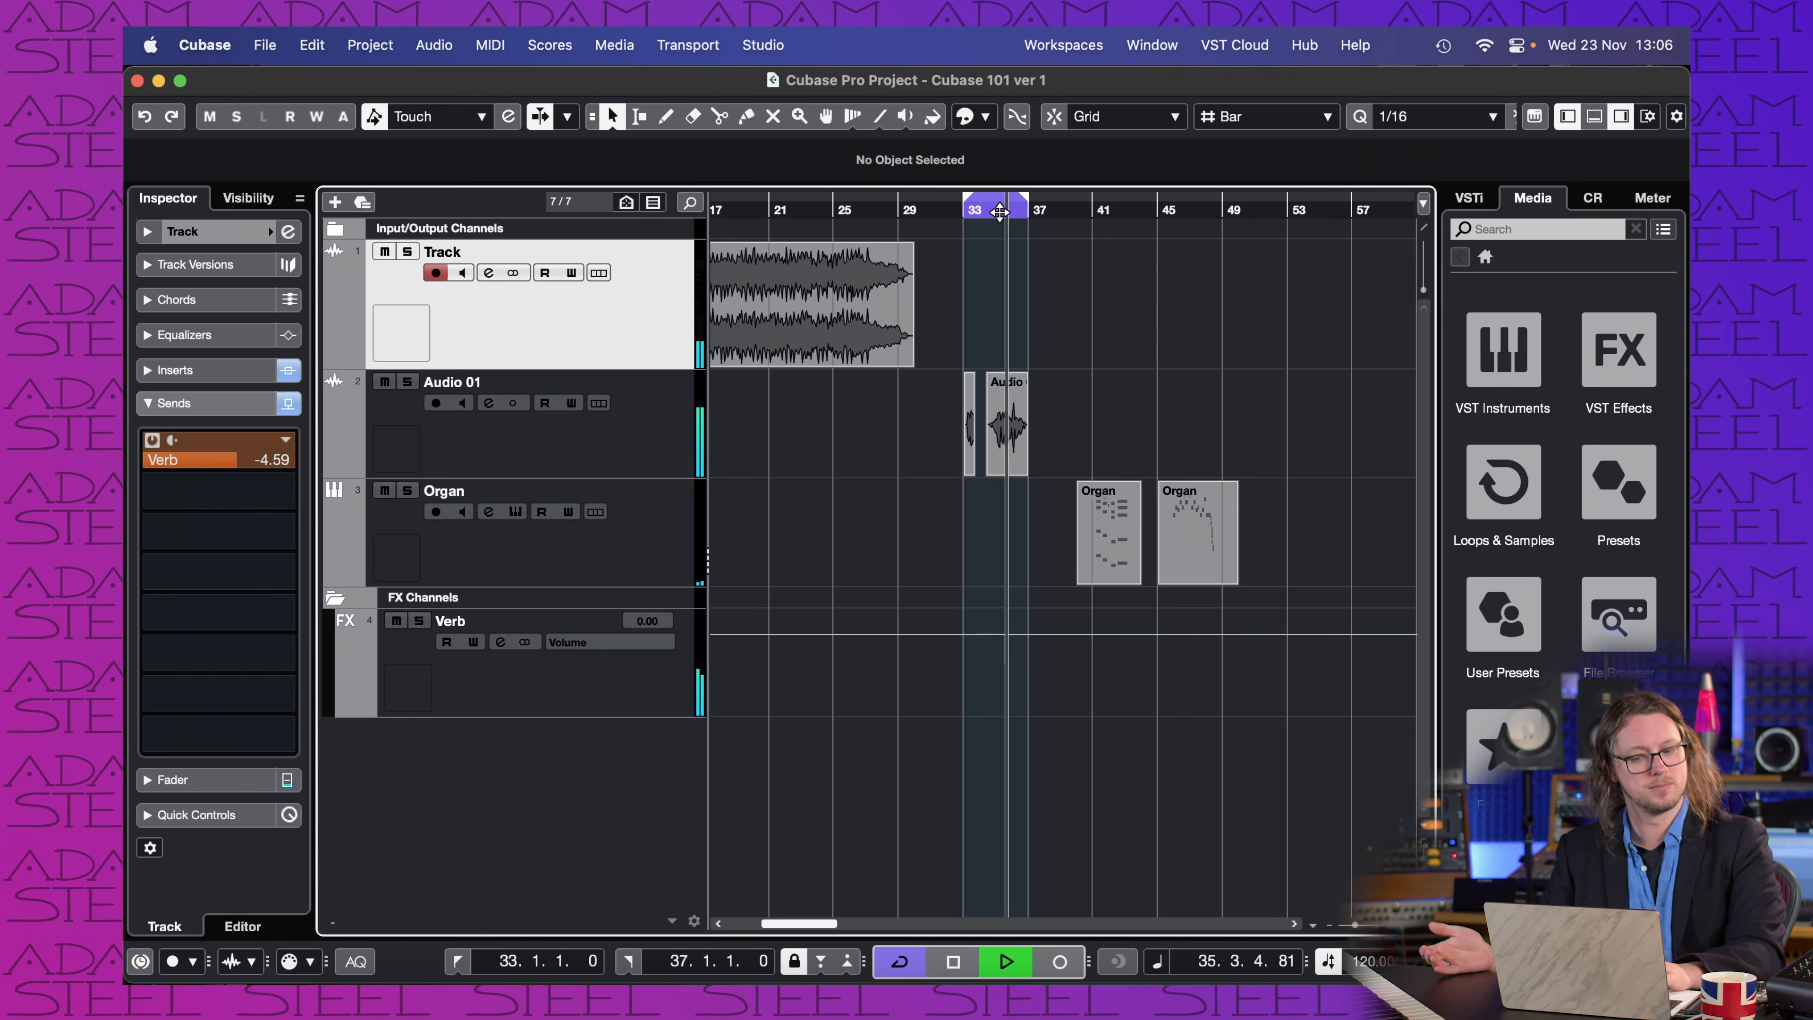
pyautogui.press('space')
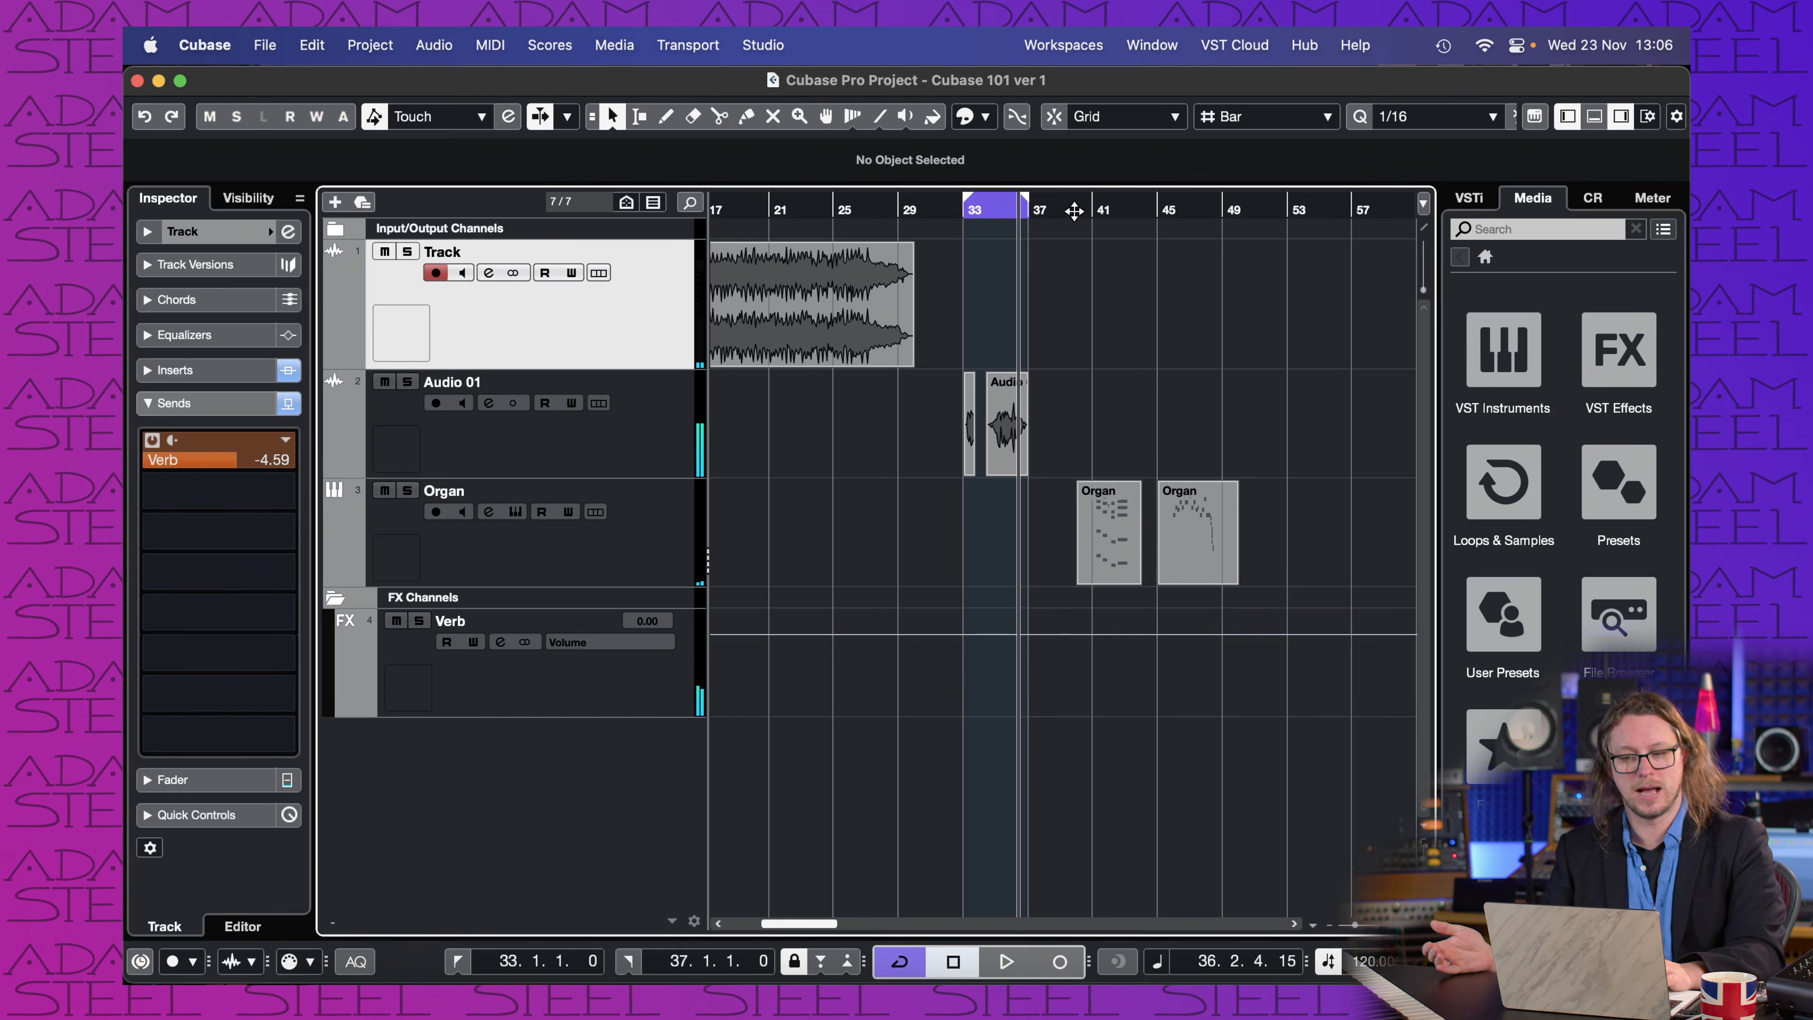
pyautogui.doubleClick(1093, 208)
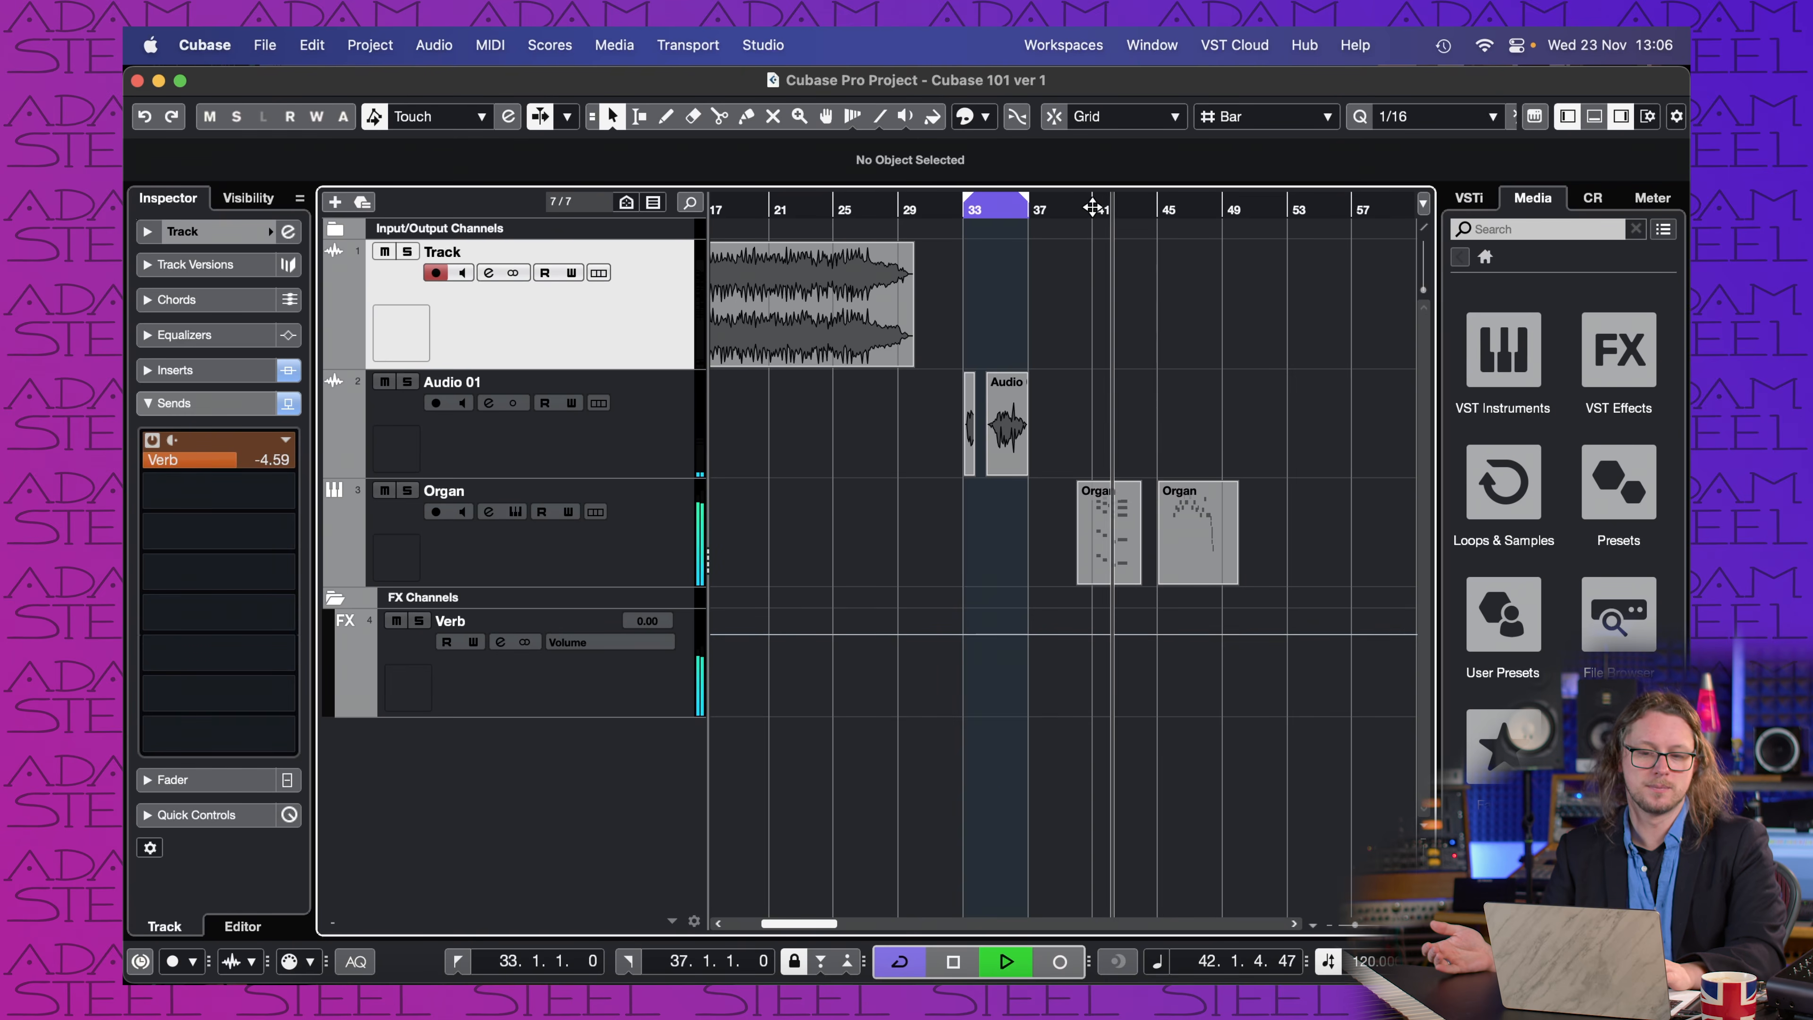
pyautogui.press('space')
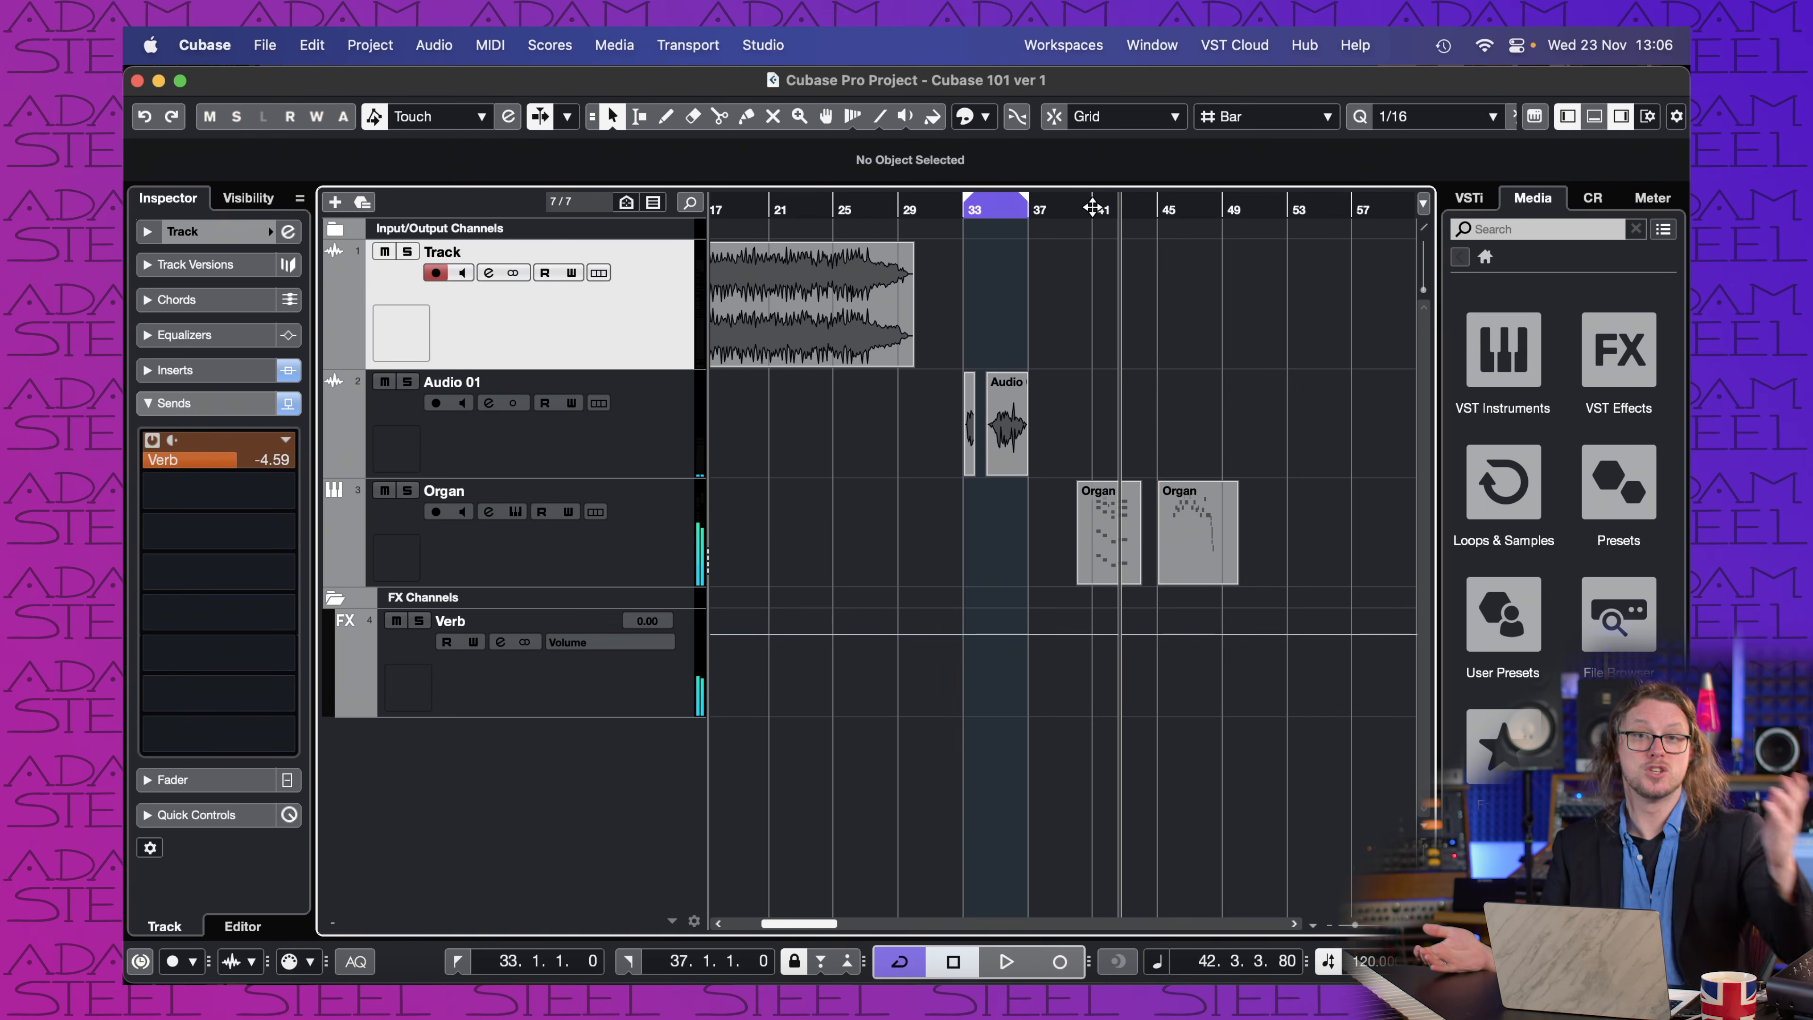